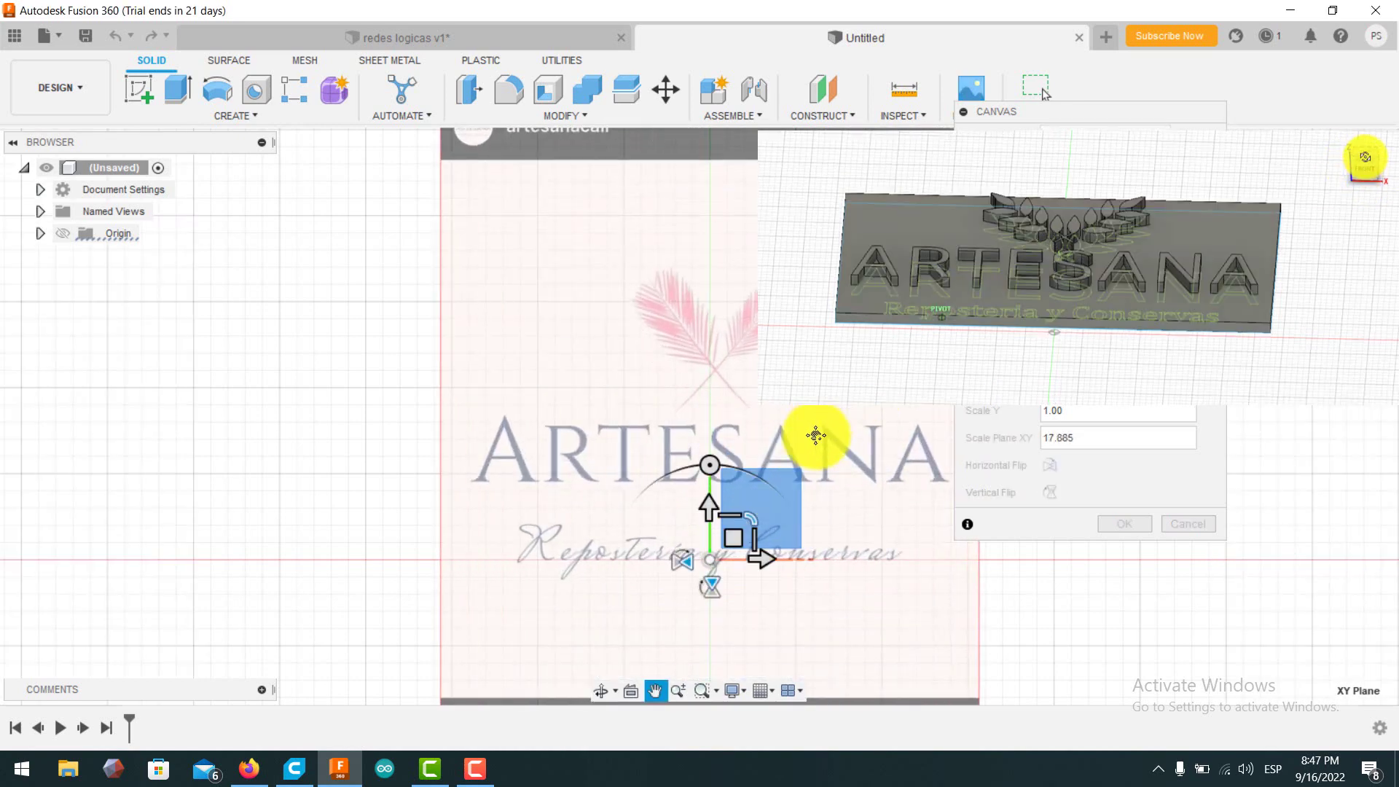
Confirm the logo image canvas on the XY plane with a plane scale of 17.885.
middle_click_drag(815, 434, 759, 441)
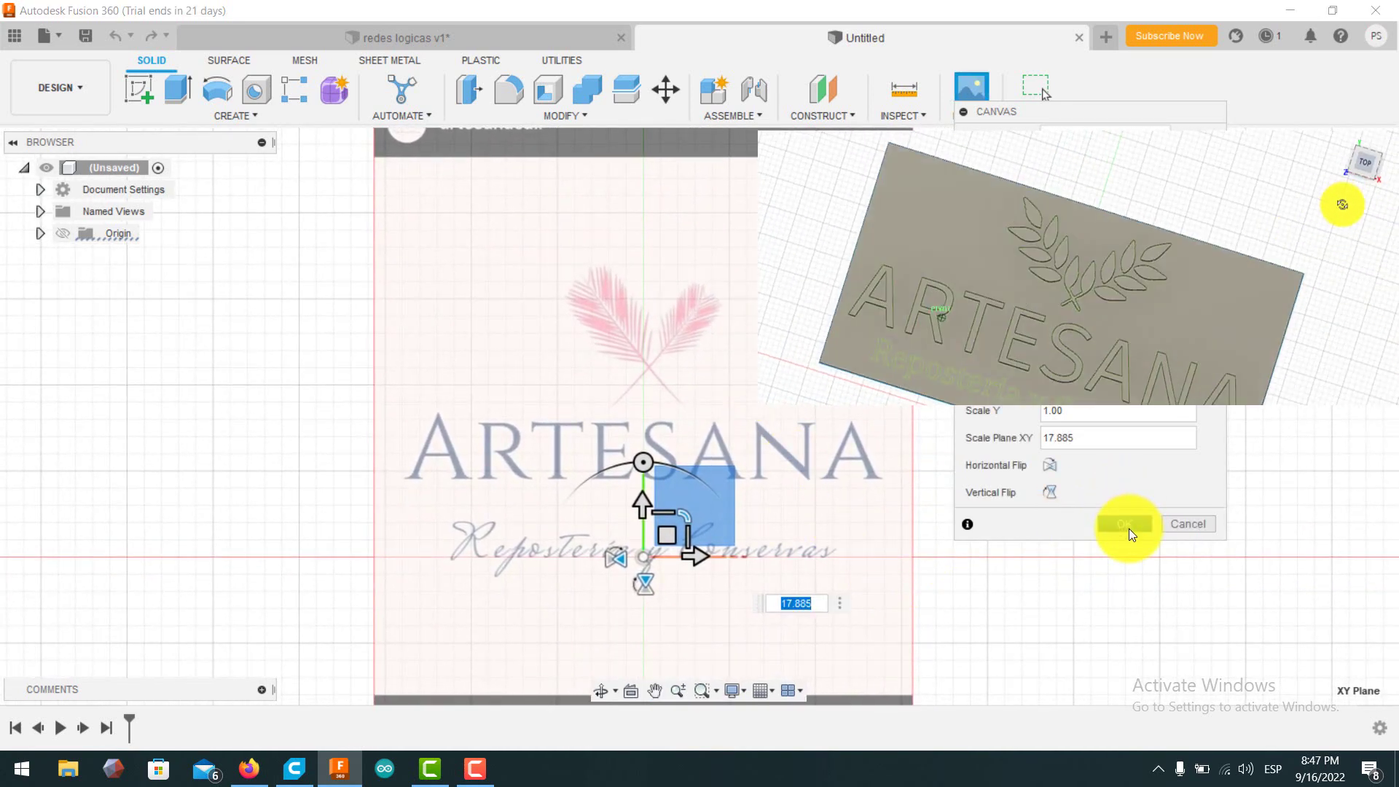
left_click(1126, 526)
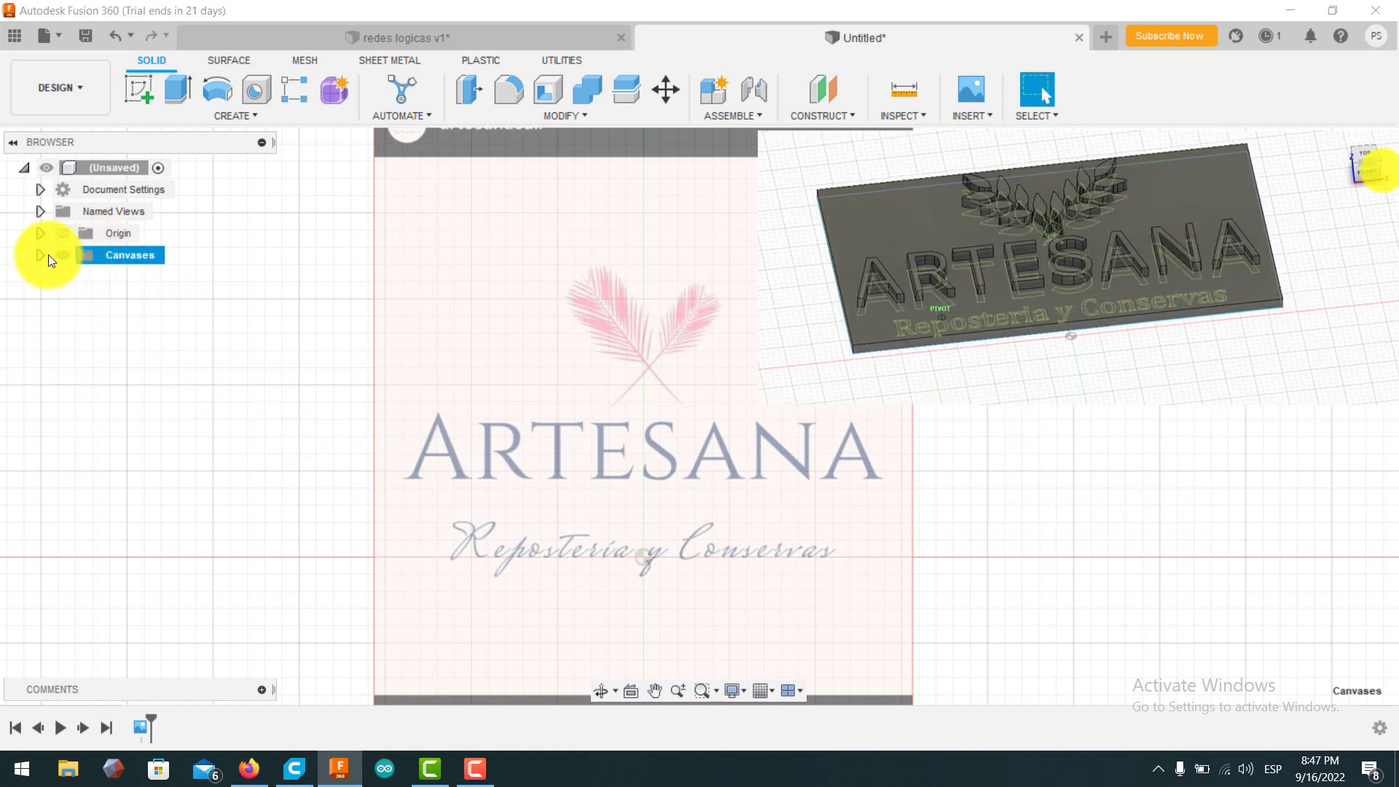
Calibrate the logo canvas so the ARTESANA lettering spans 70 mm from its first to its last letter.
left_click(41, 255)
left_click(118, 276)
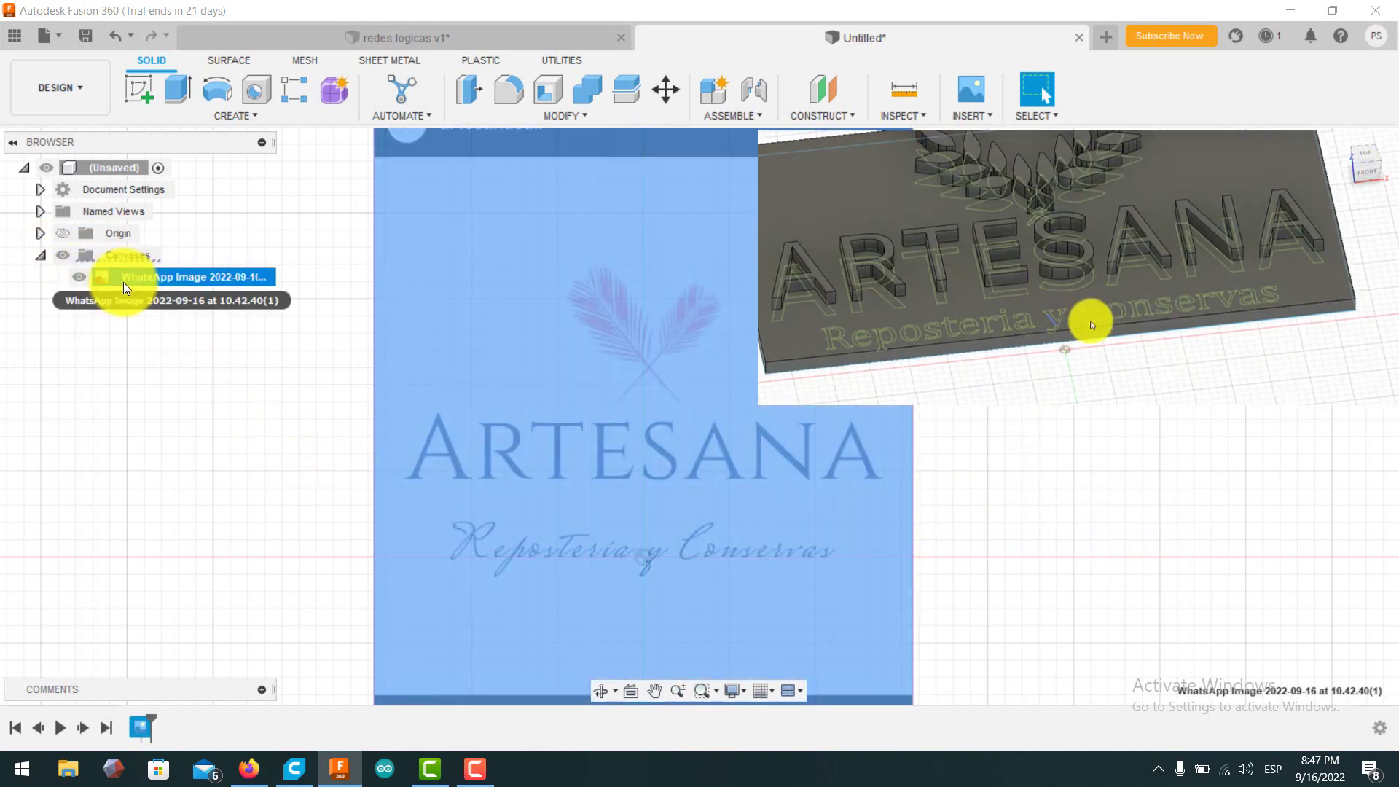
right_click(126, 283)
left_click(193, 341)
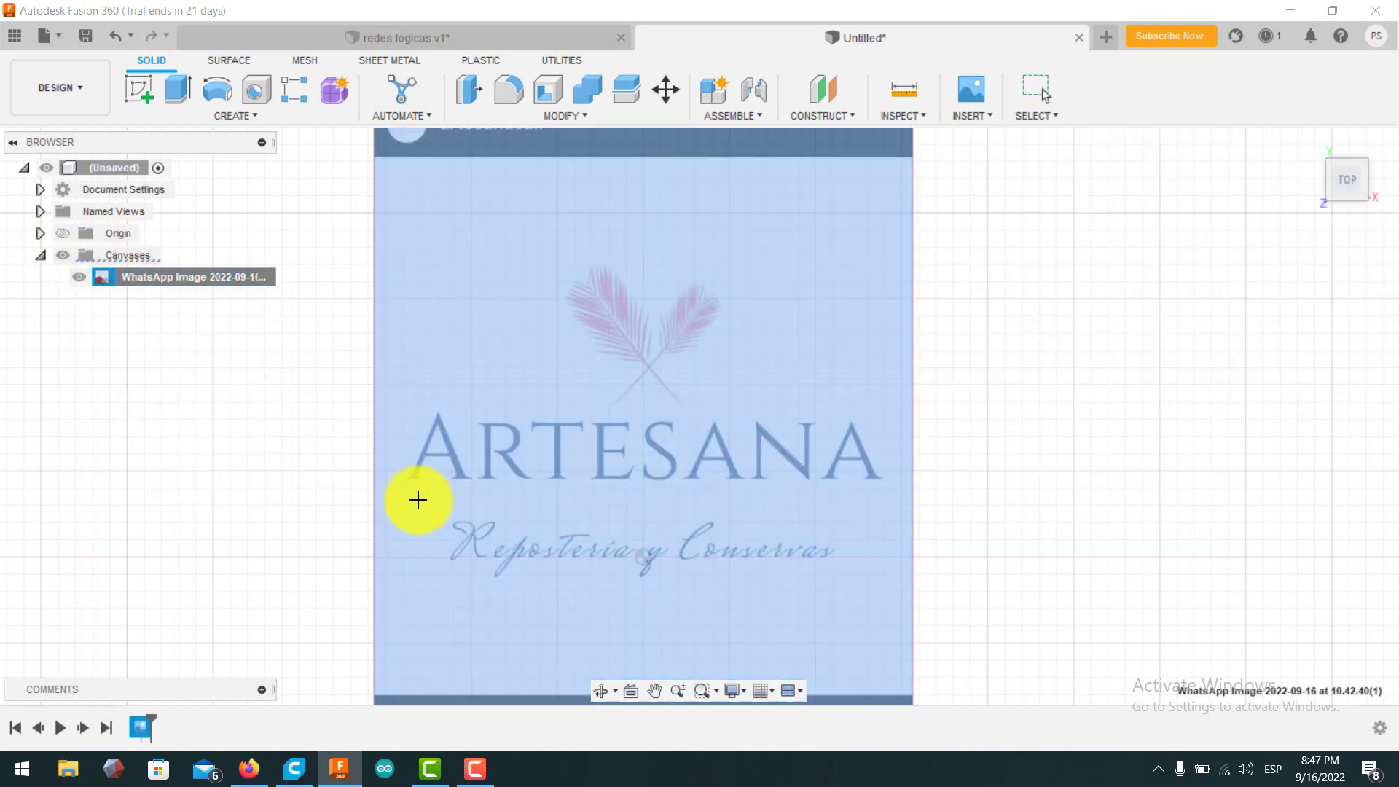
left_click(401, 474)
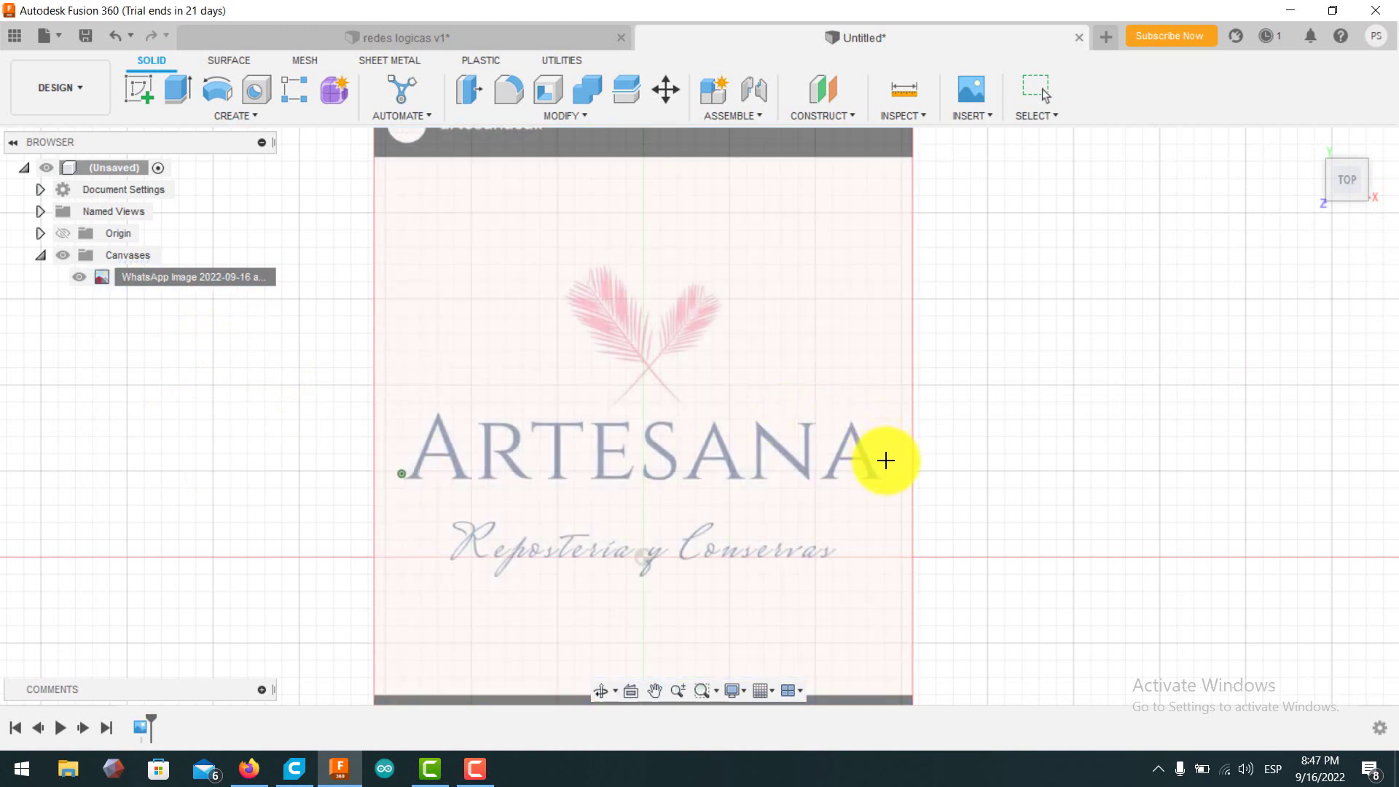
left_click(882, 467)
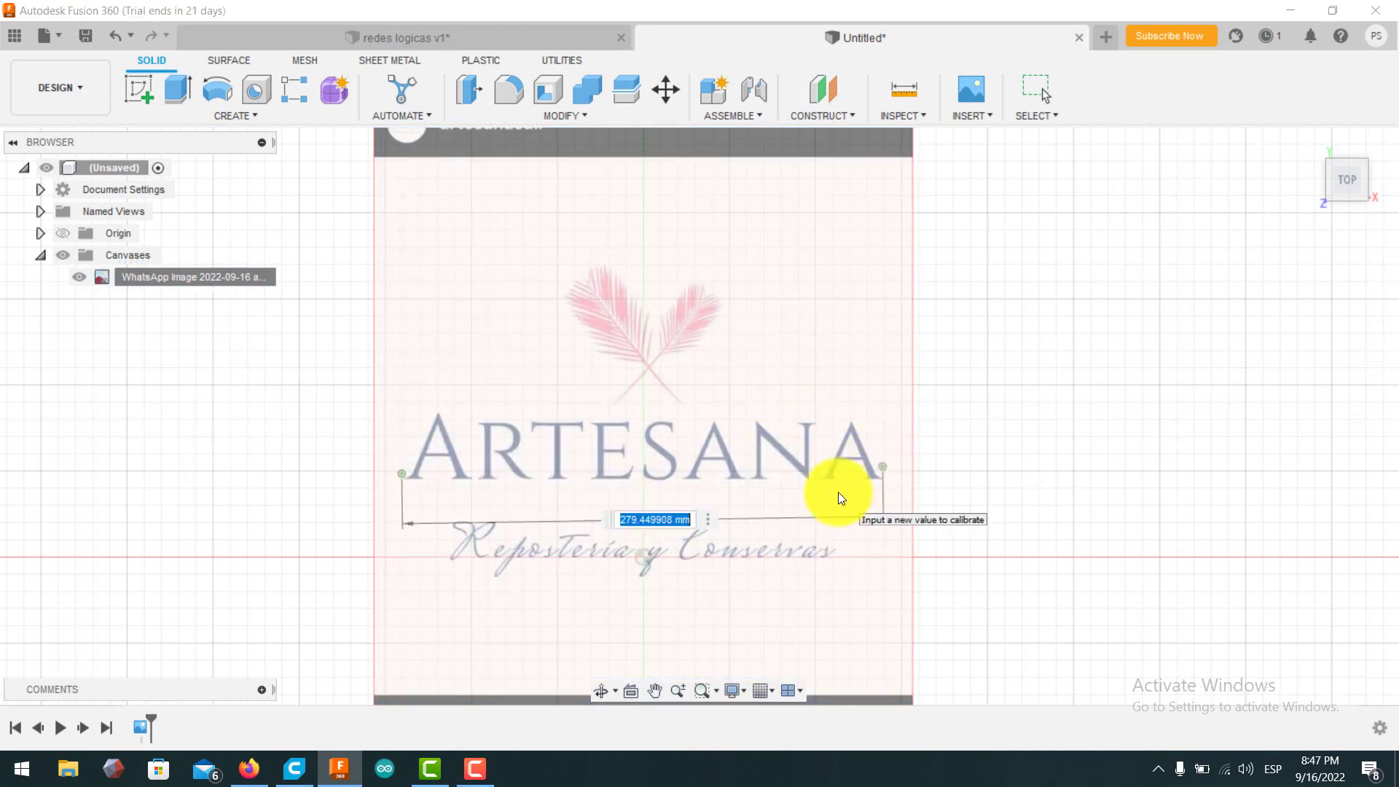
type("70")
key("Return")
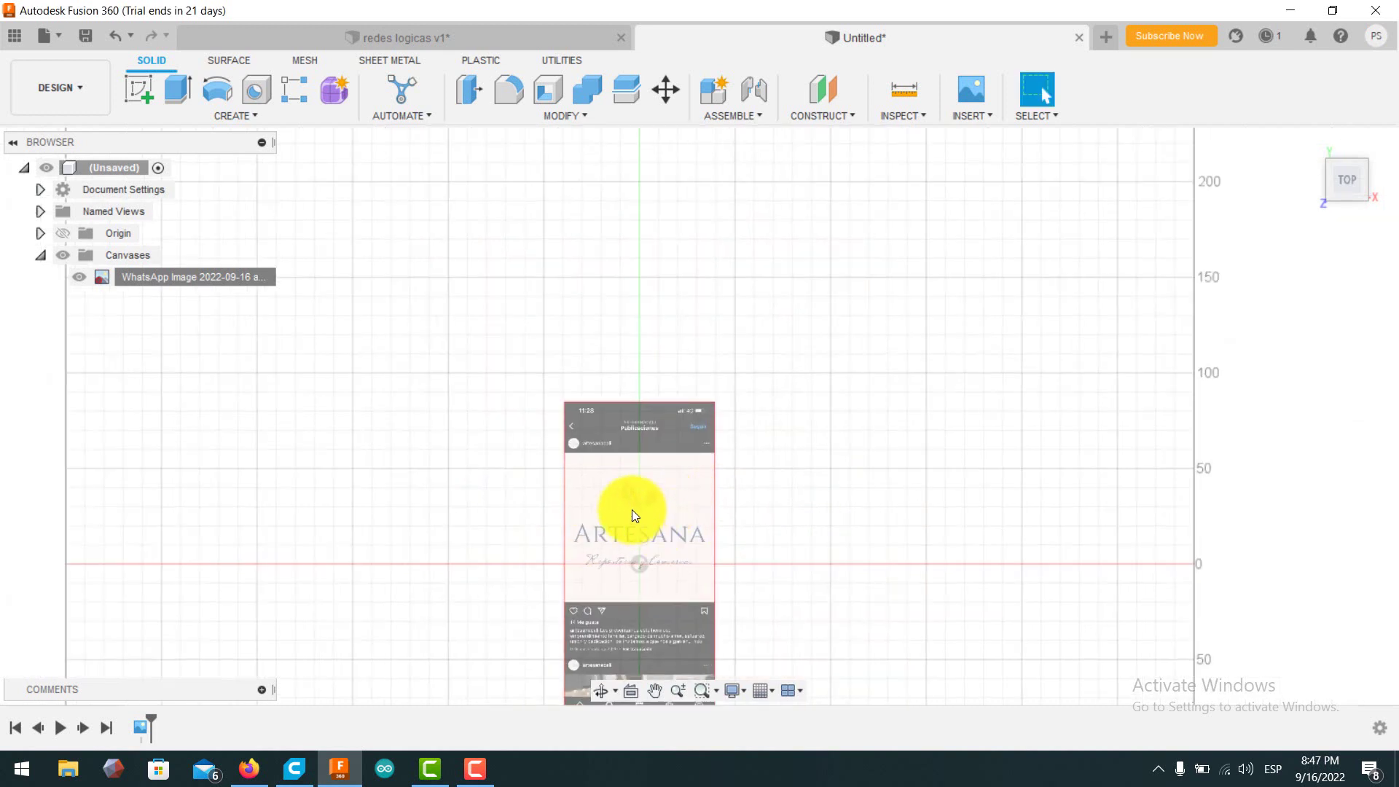
Start a new sketch on the XY plane over the calibrated logo canvas.
scroll(632, 509, "up", 8)
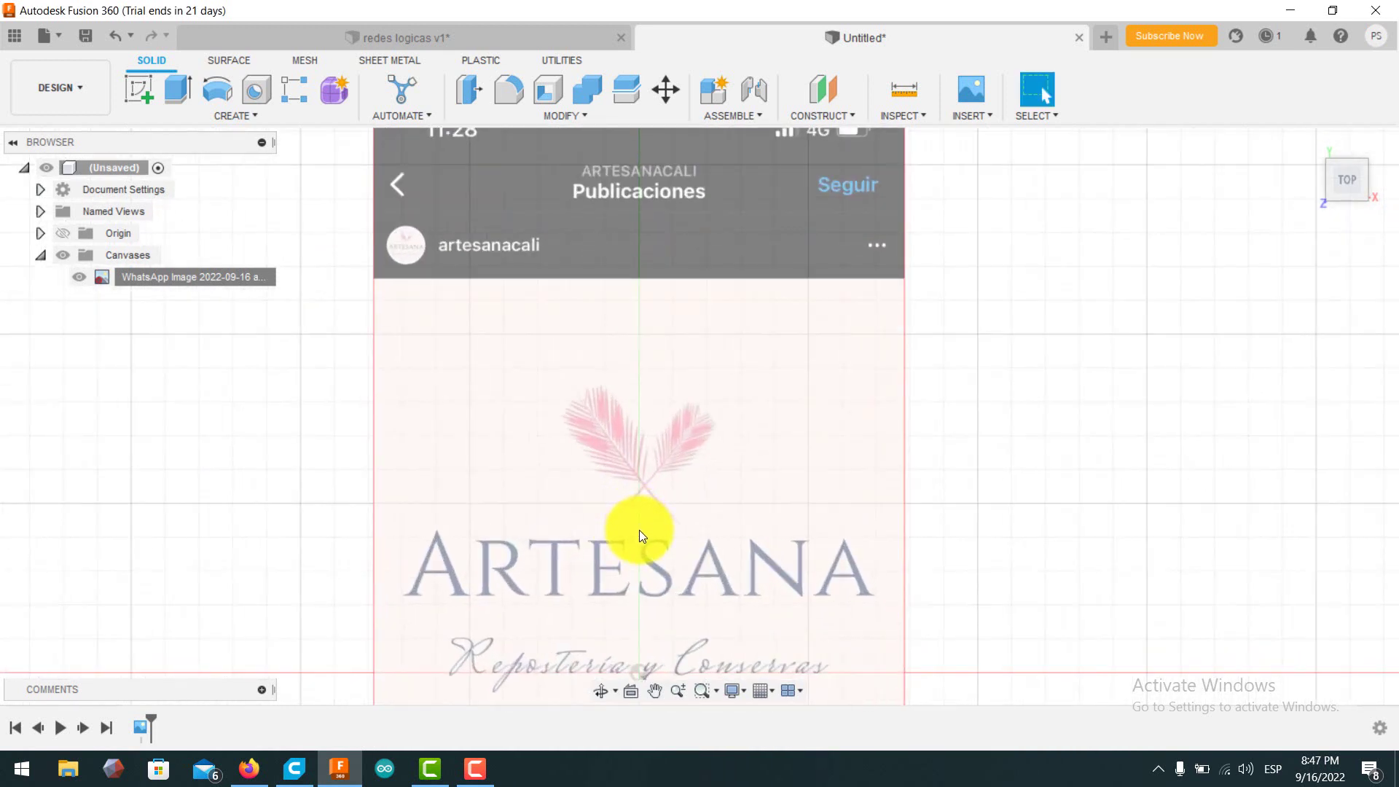
scroll(640, 535, "up", 4)
middle_click_drag(615, 401, 669, 373)
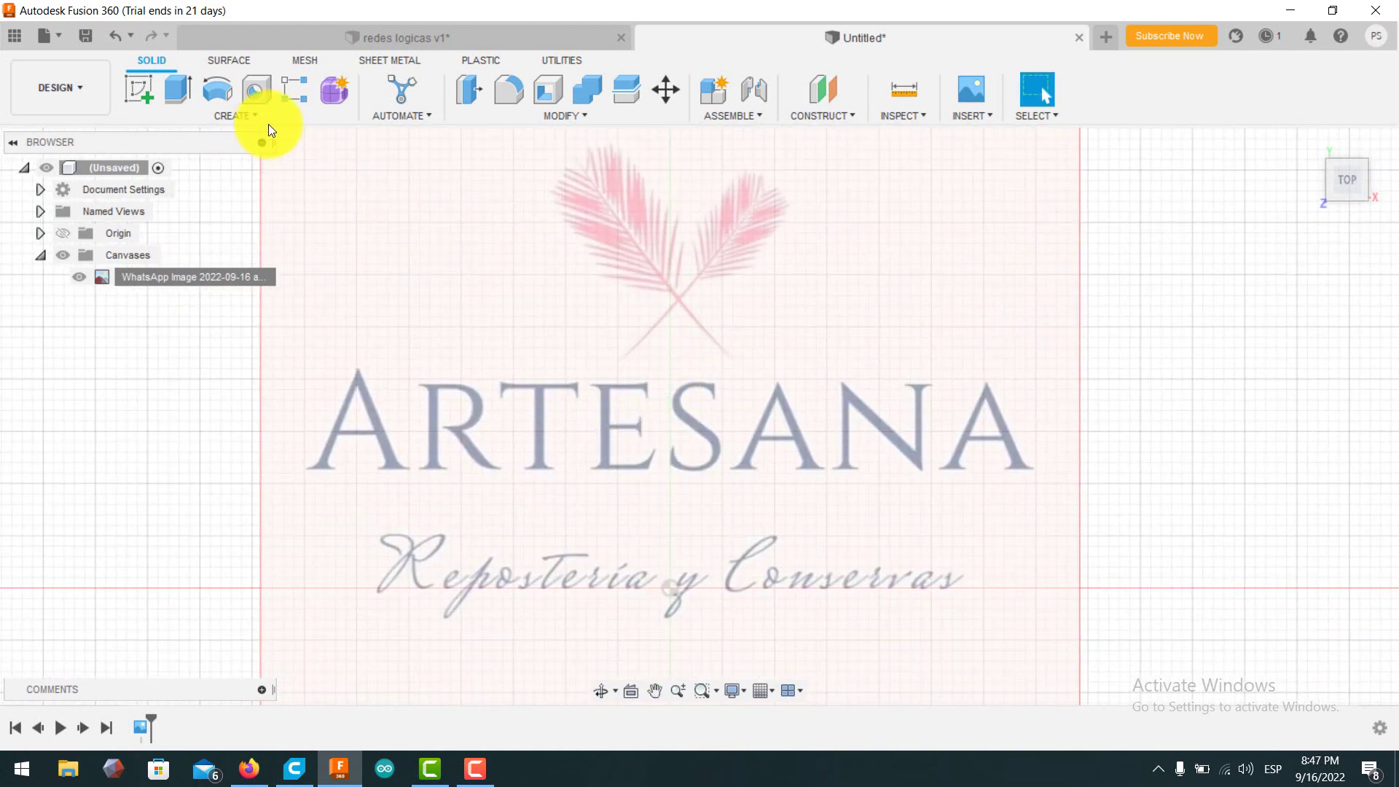
left_click(243, 118)
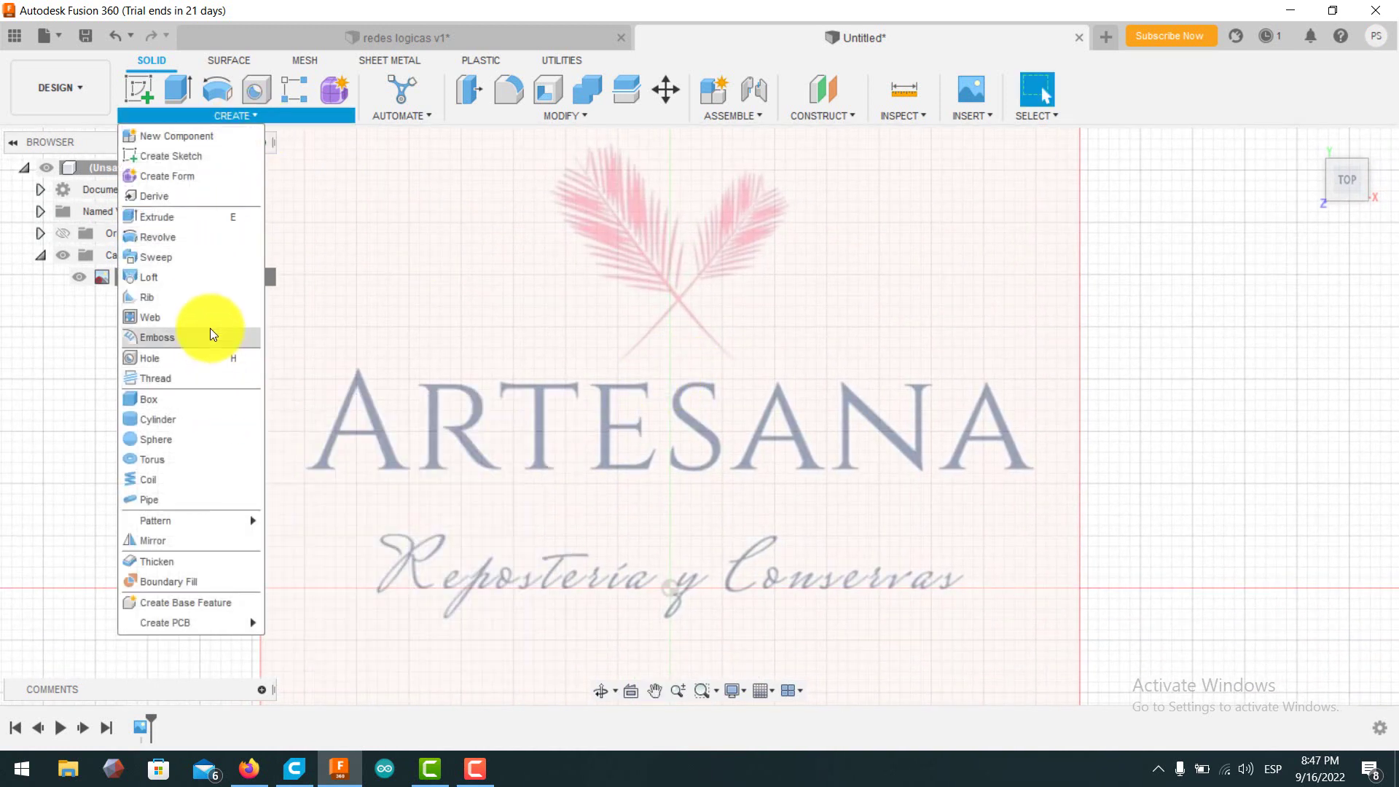
left_click(696, 386)
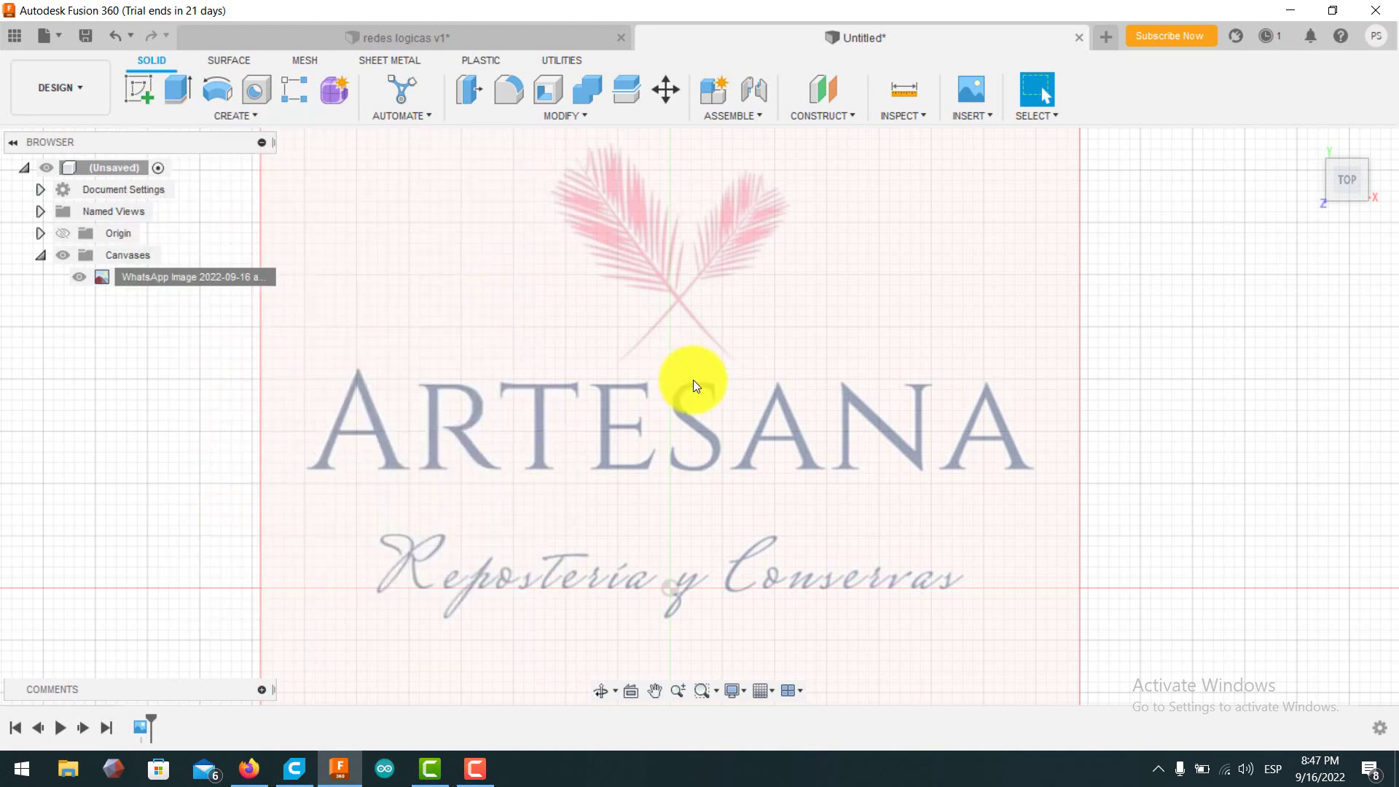
left_click(140, 92)
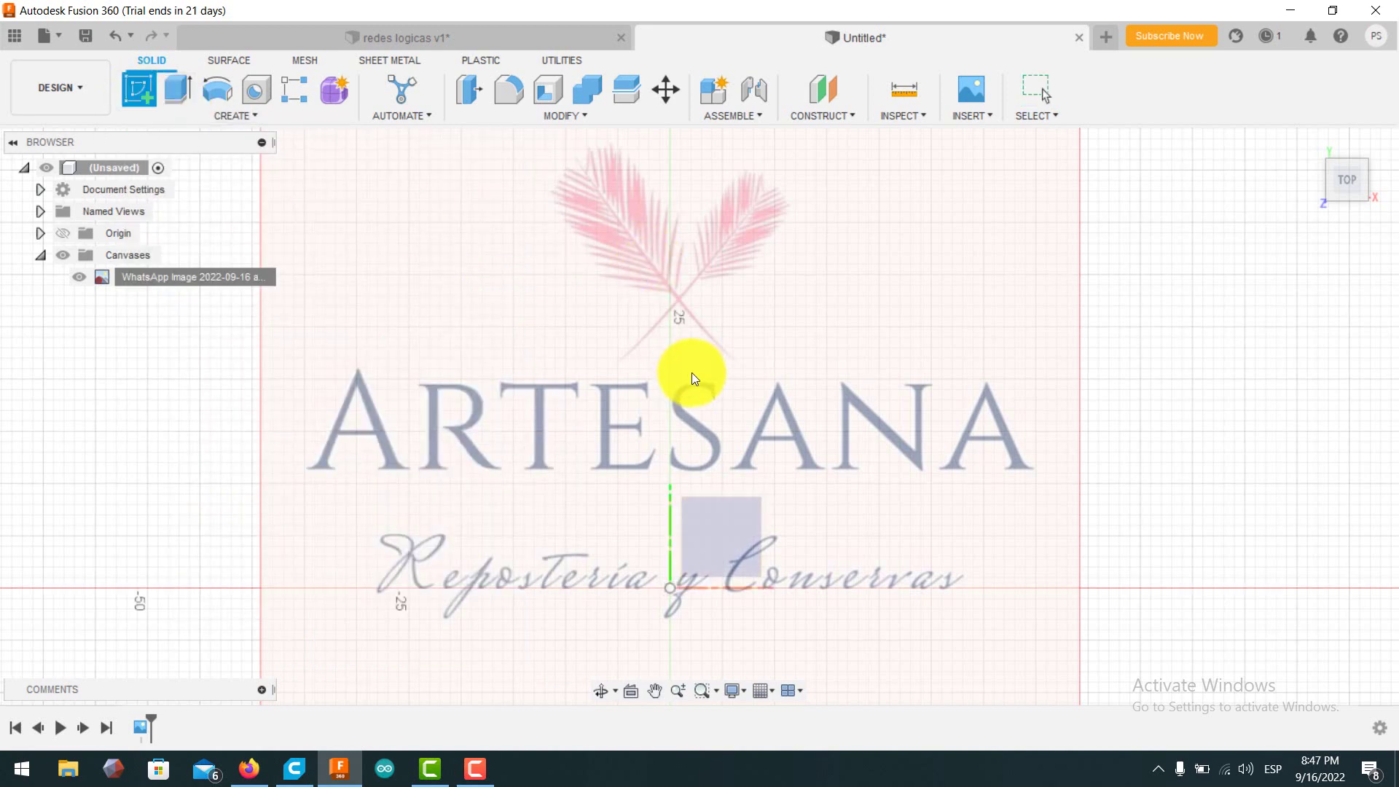
left_click(714, 522)
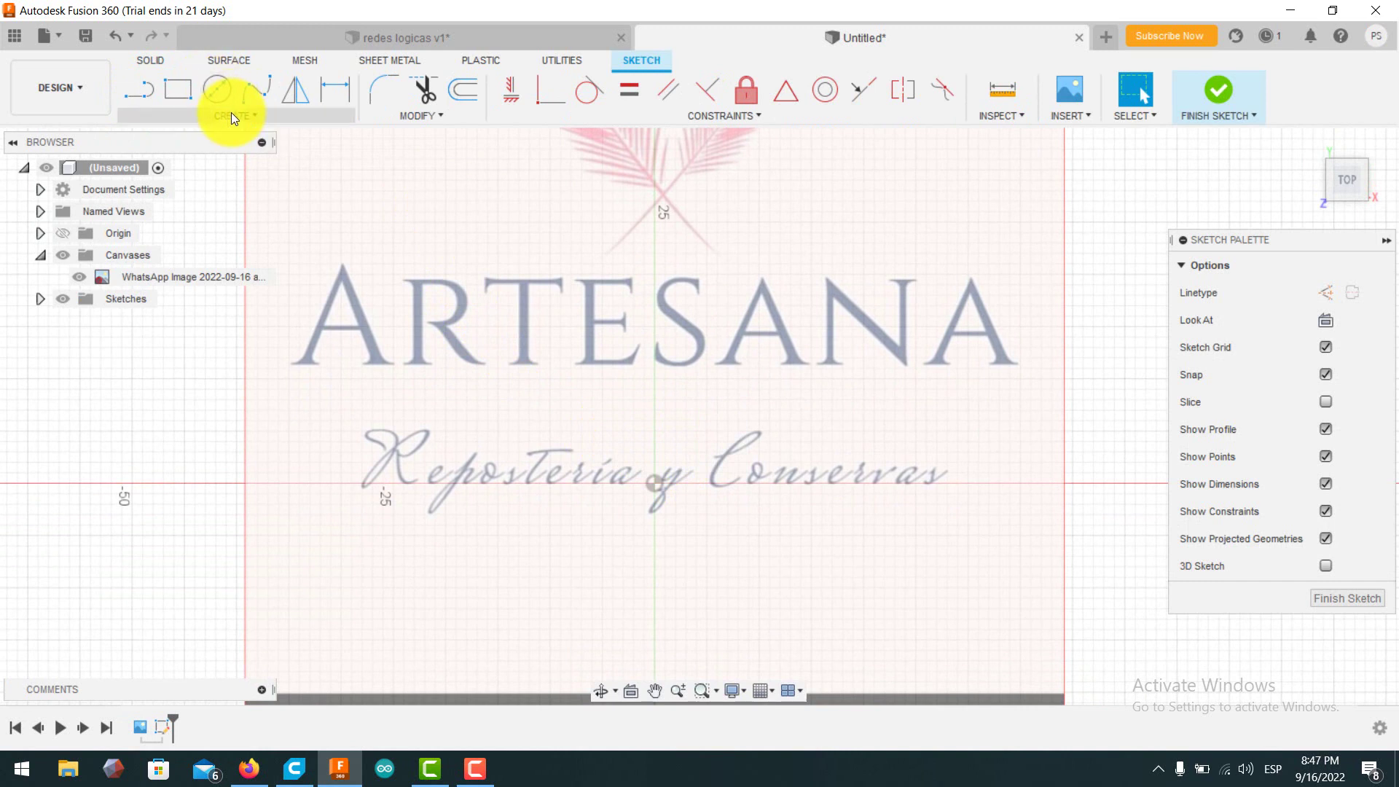
Draw a sketch text frame enclosing the ARTESANA lettering of the canvas.
left_click(231, 113)
left_click(204, 357)
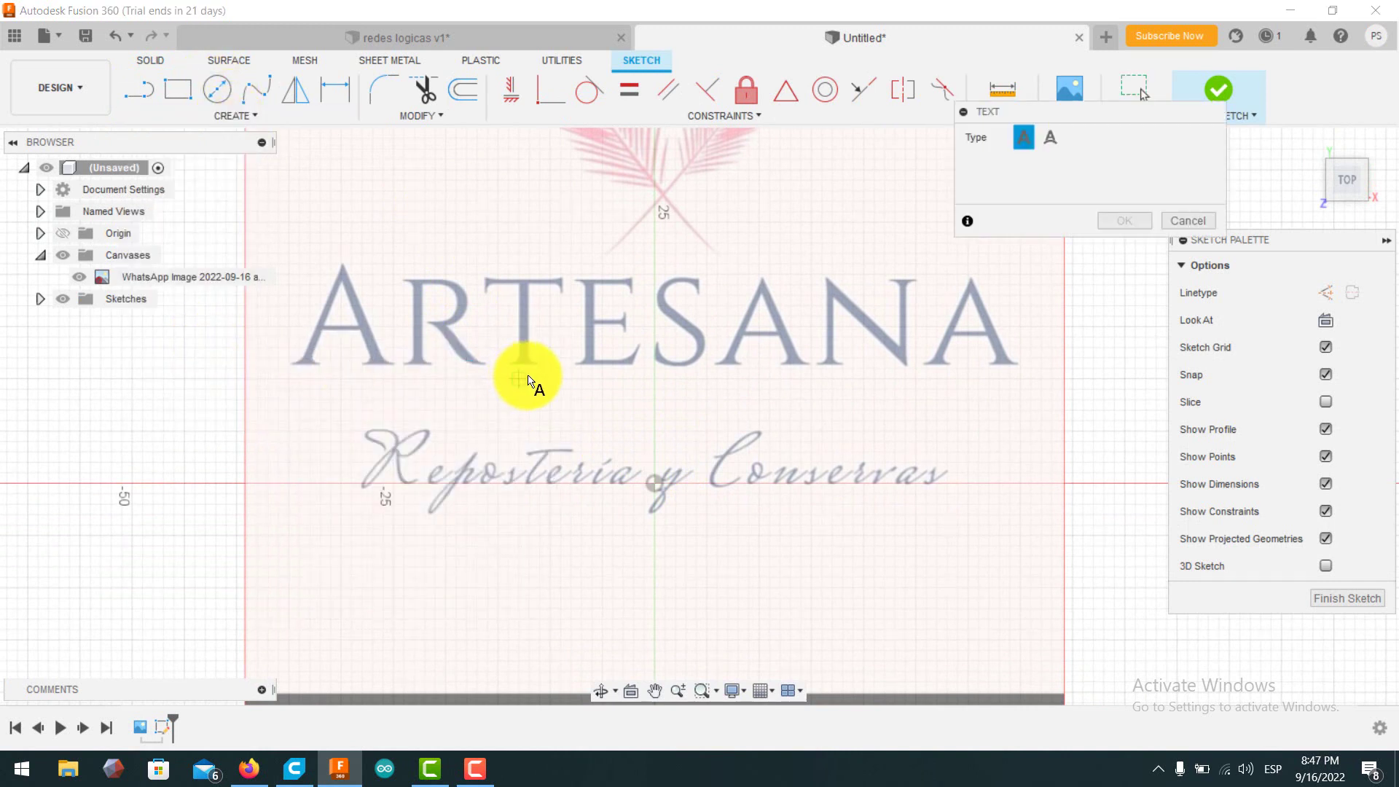
left_click(279, 264)
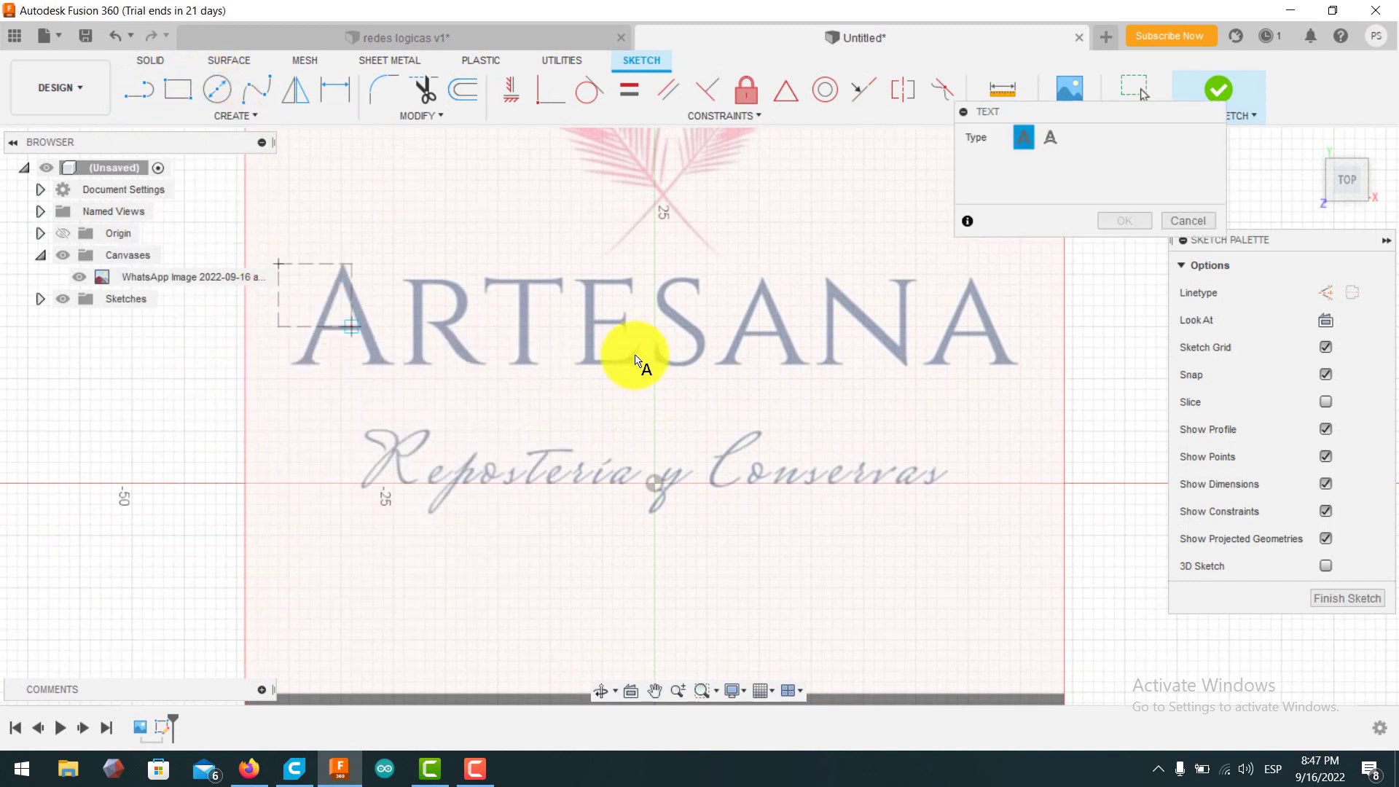
left_click(1031, 387)
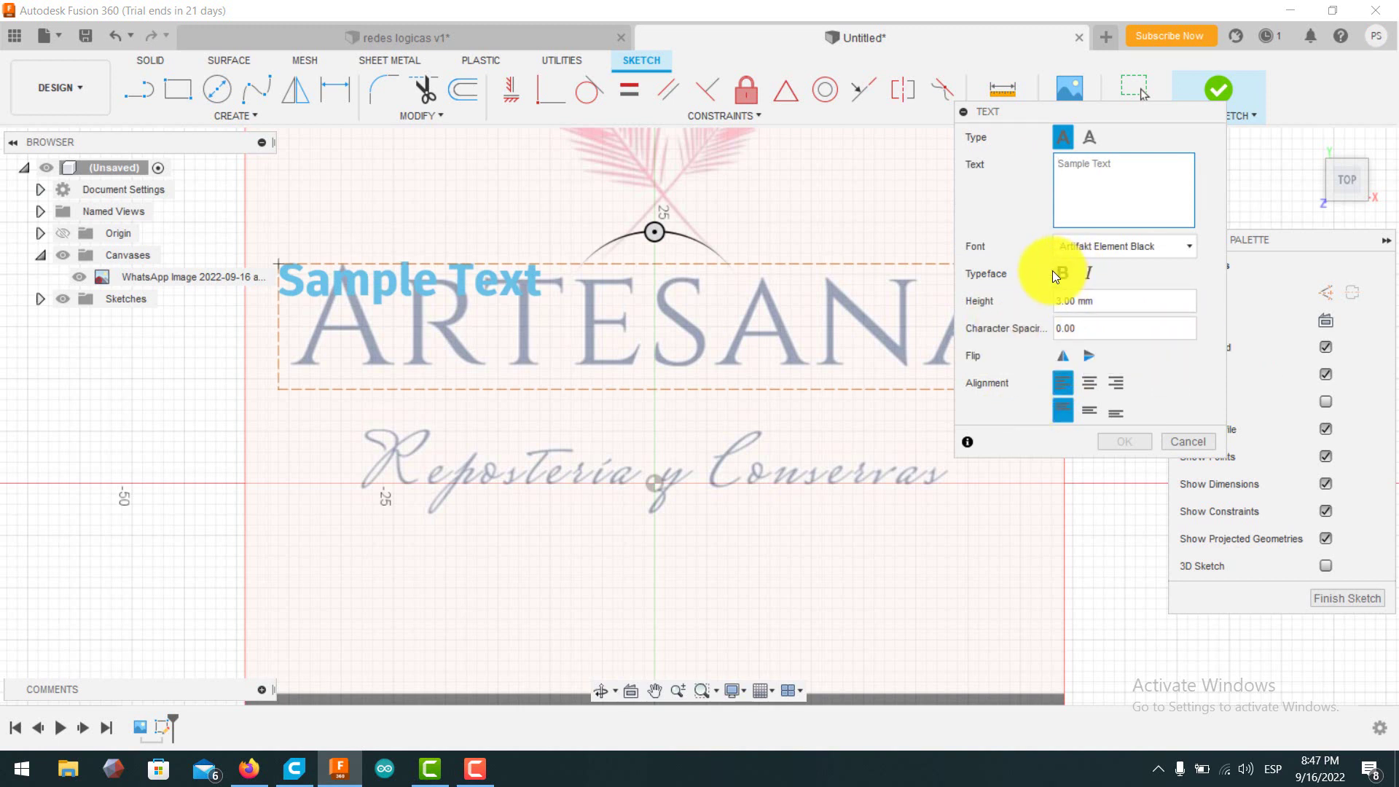
Choose the Artifakt Element Book font and enter ARTESANA in capitals as the frame's text.
left_click(1173, 246)
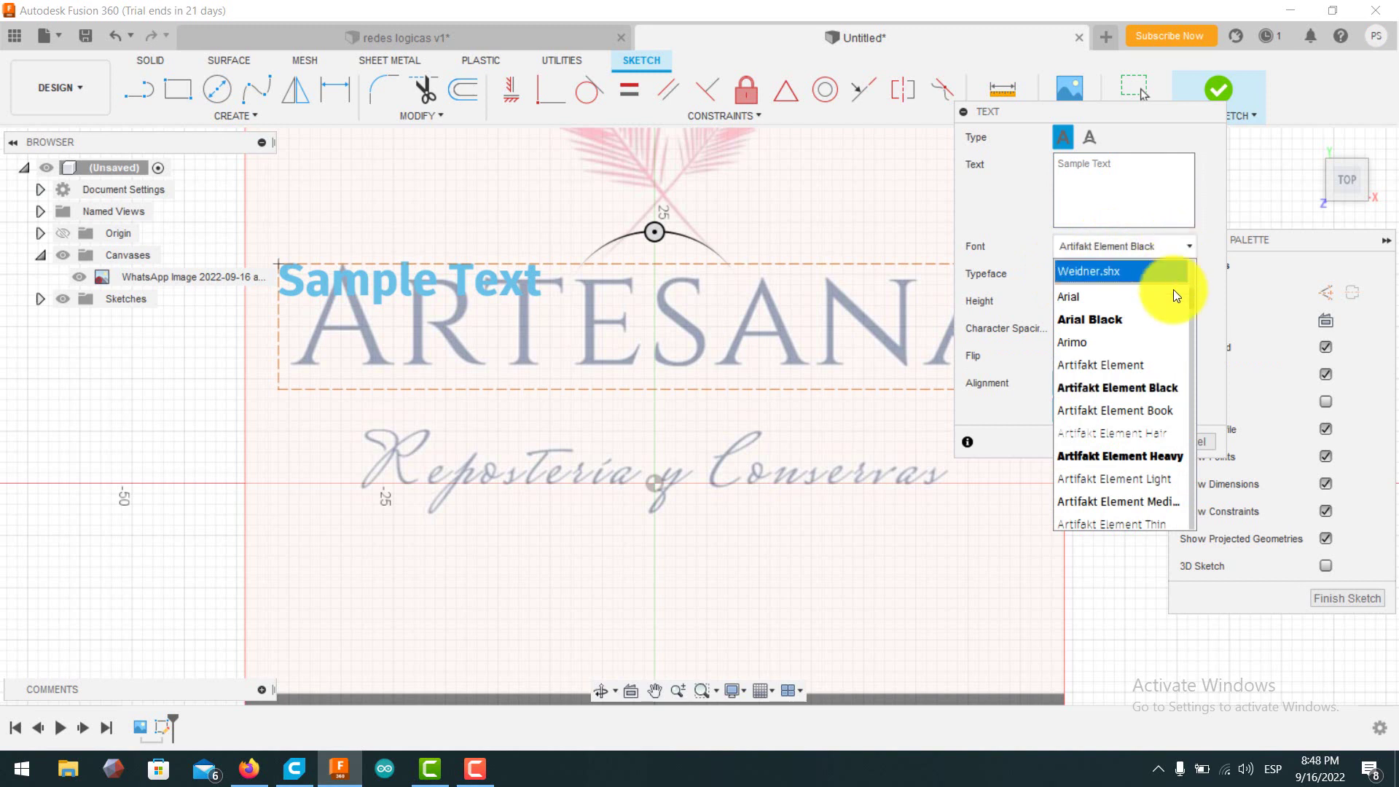
left_click(1157, 410)
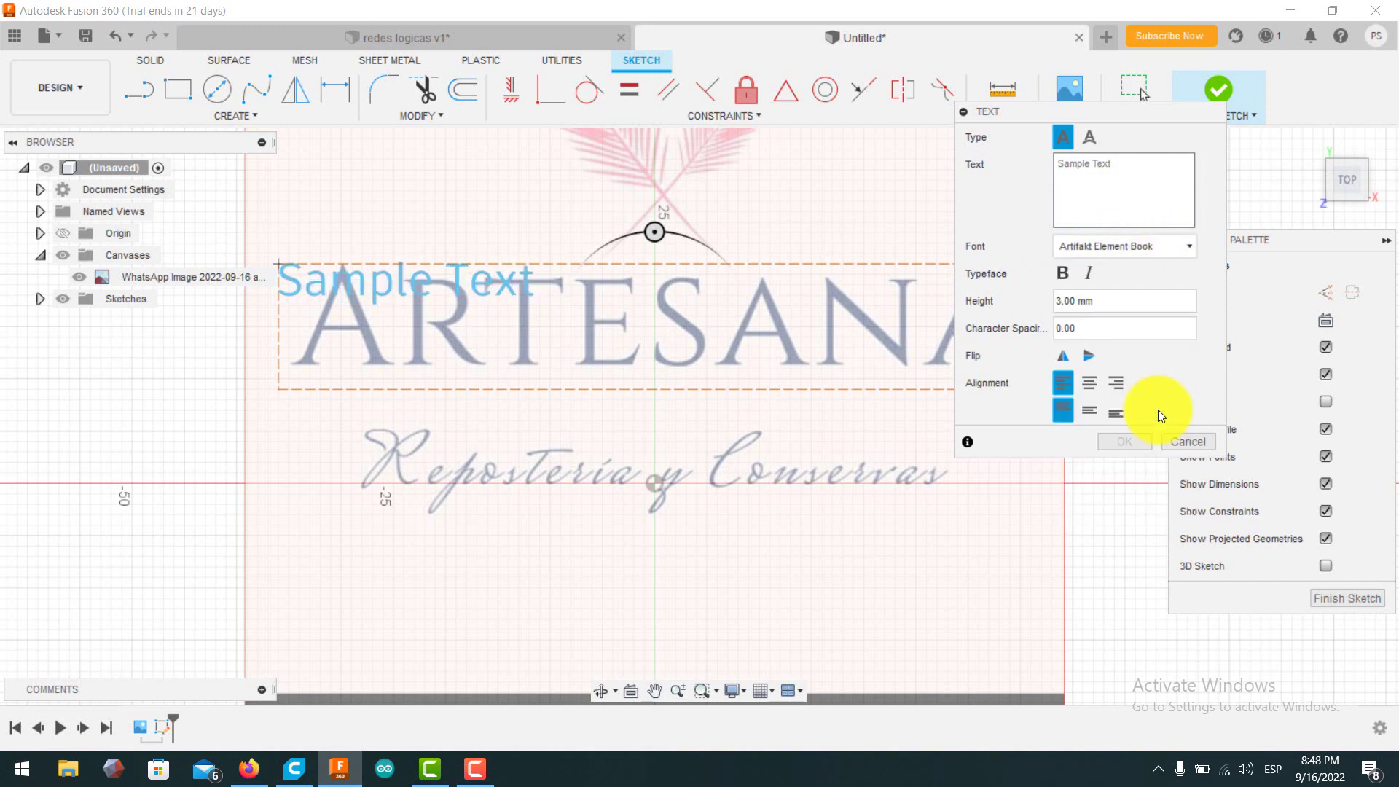
left_click(1101, 161)
type("arte")
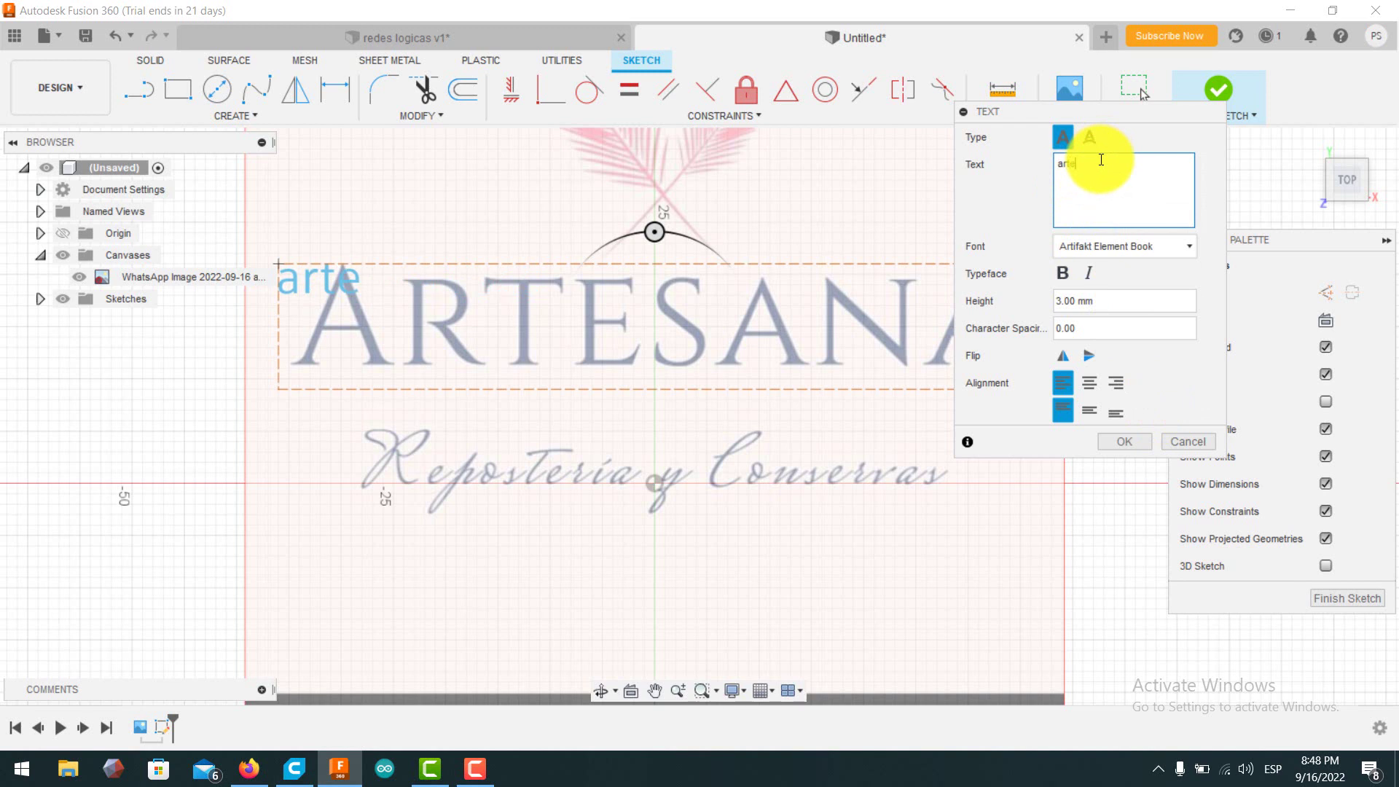
key("BackSpace")
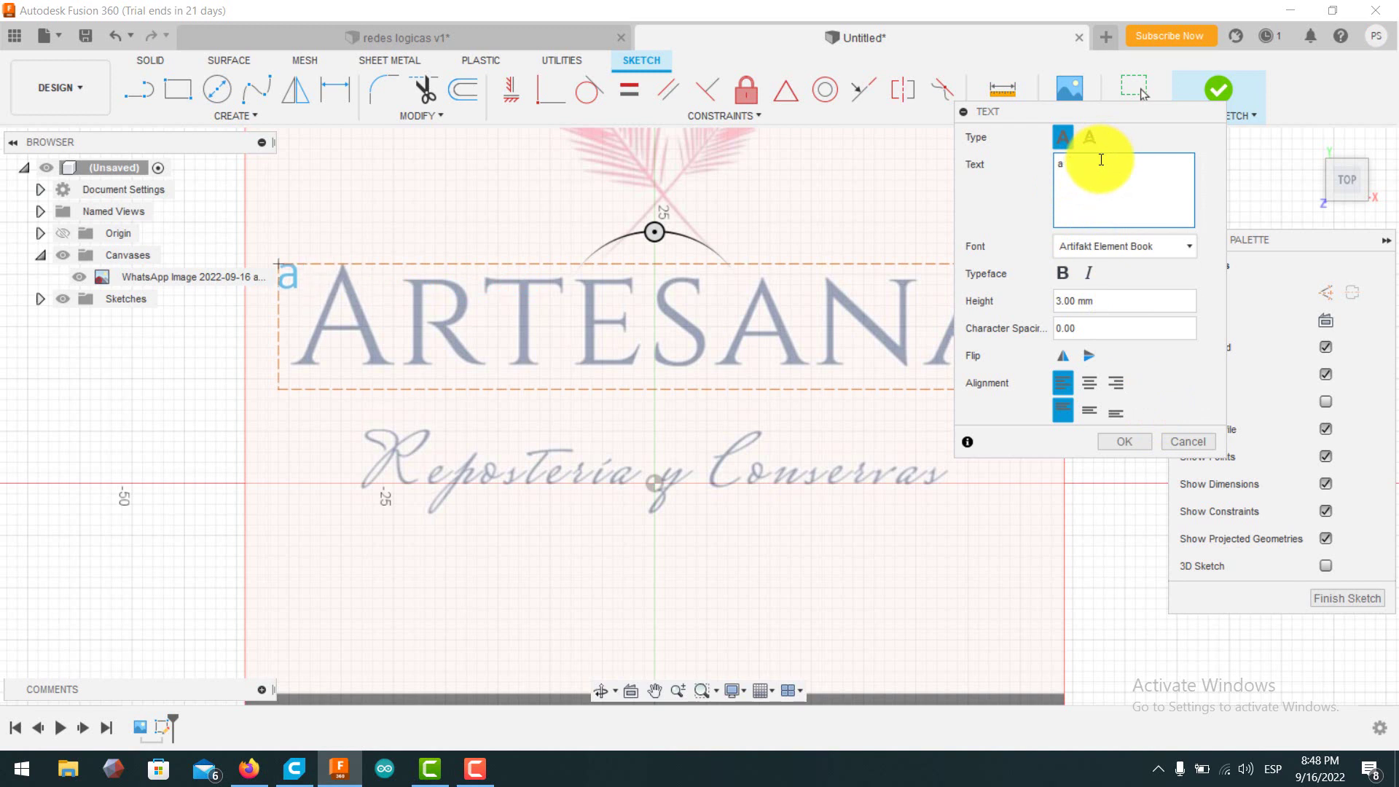
key("BackSpace")
type("ARTE")
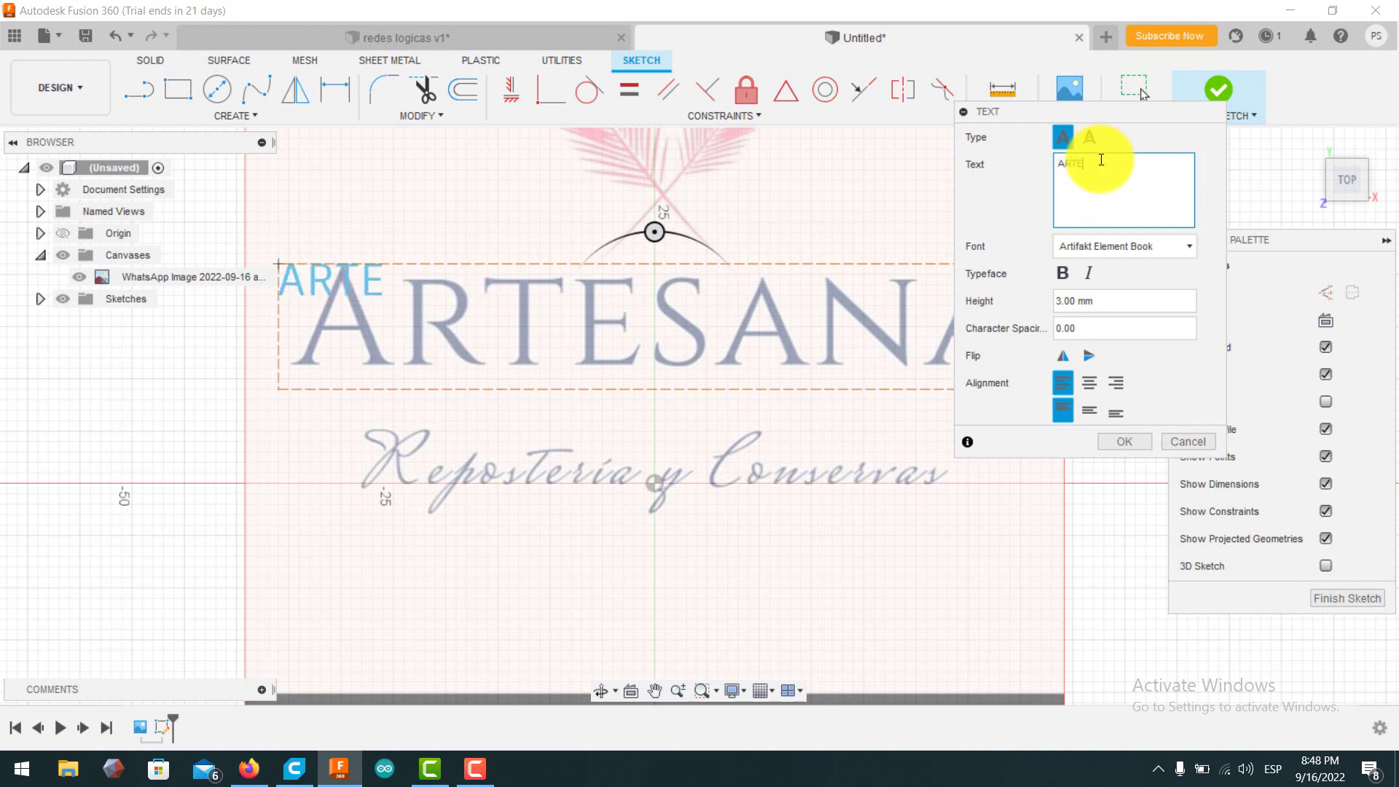
type("SANA")
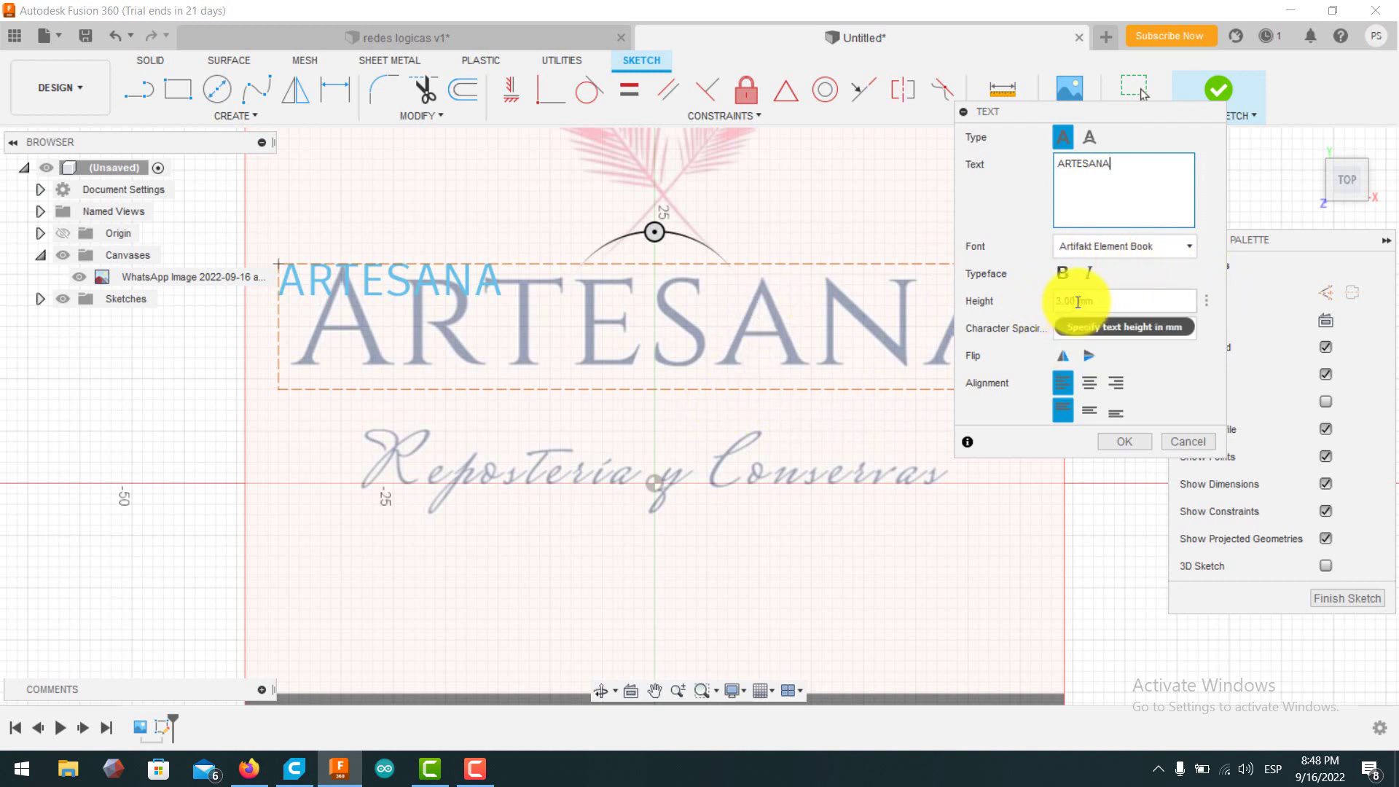
Set the ARTESANA text height to 10 mm and finish the text.
left_click(1051, 300)
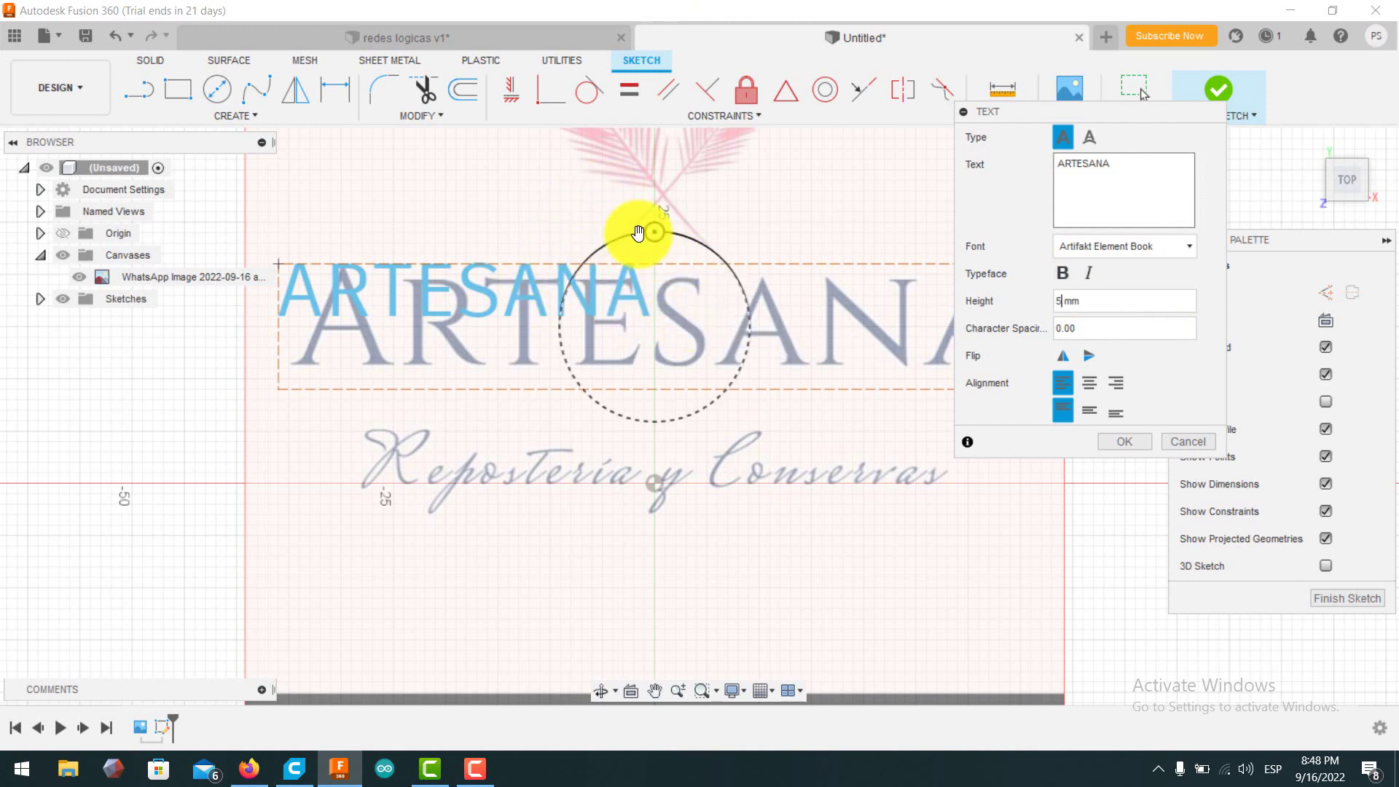
mouse_move(653, 232)
left_mouse_down()
mouse_move(694, 249)
mouse_move(624, 187)
mouse_move(657, 223)
left_mouse_up()
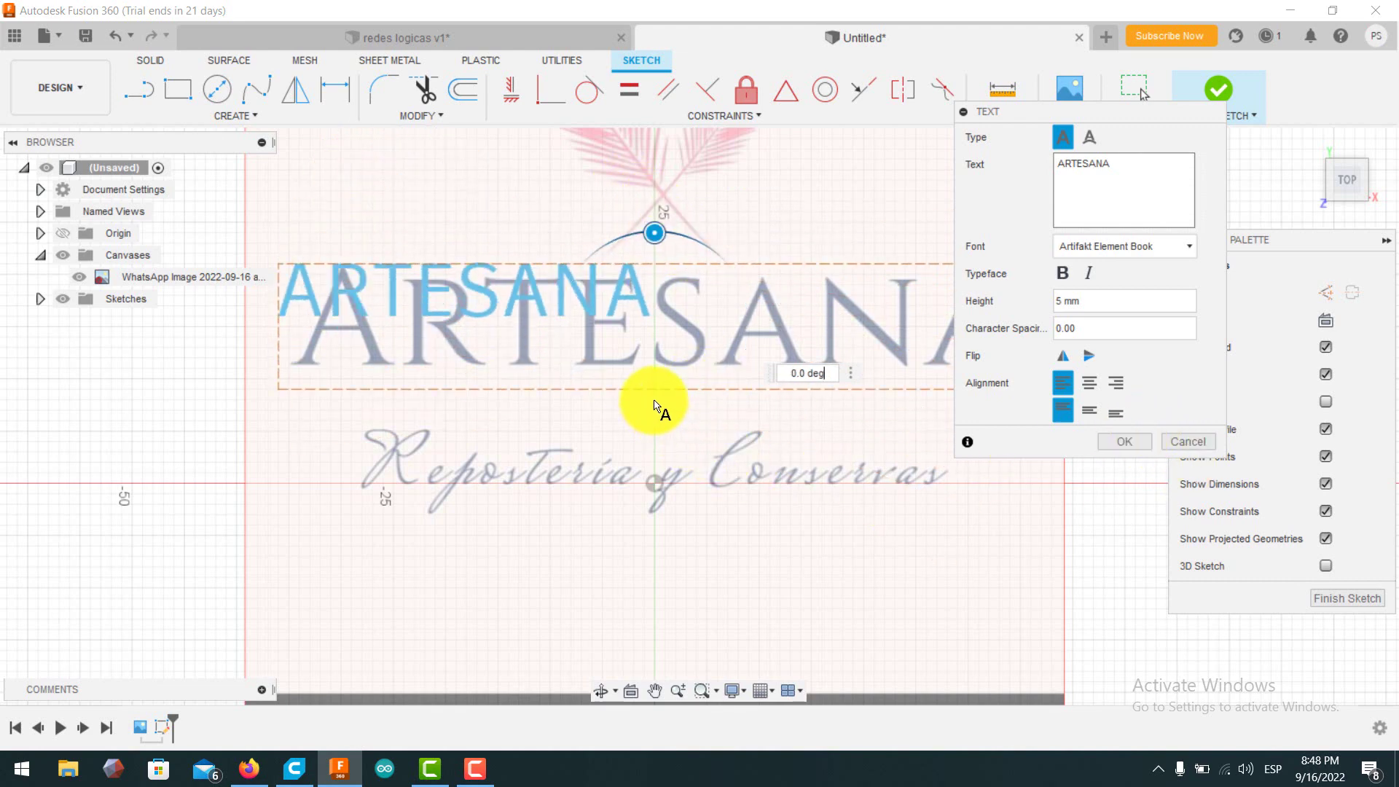
scroll(653, 400, "down", 3)
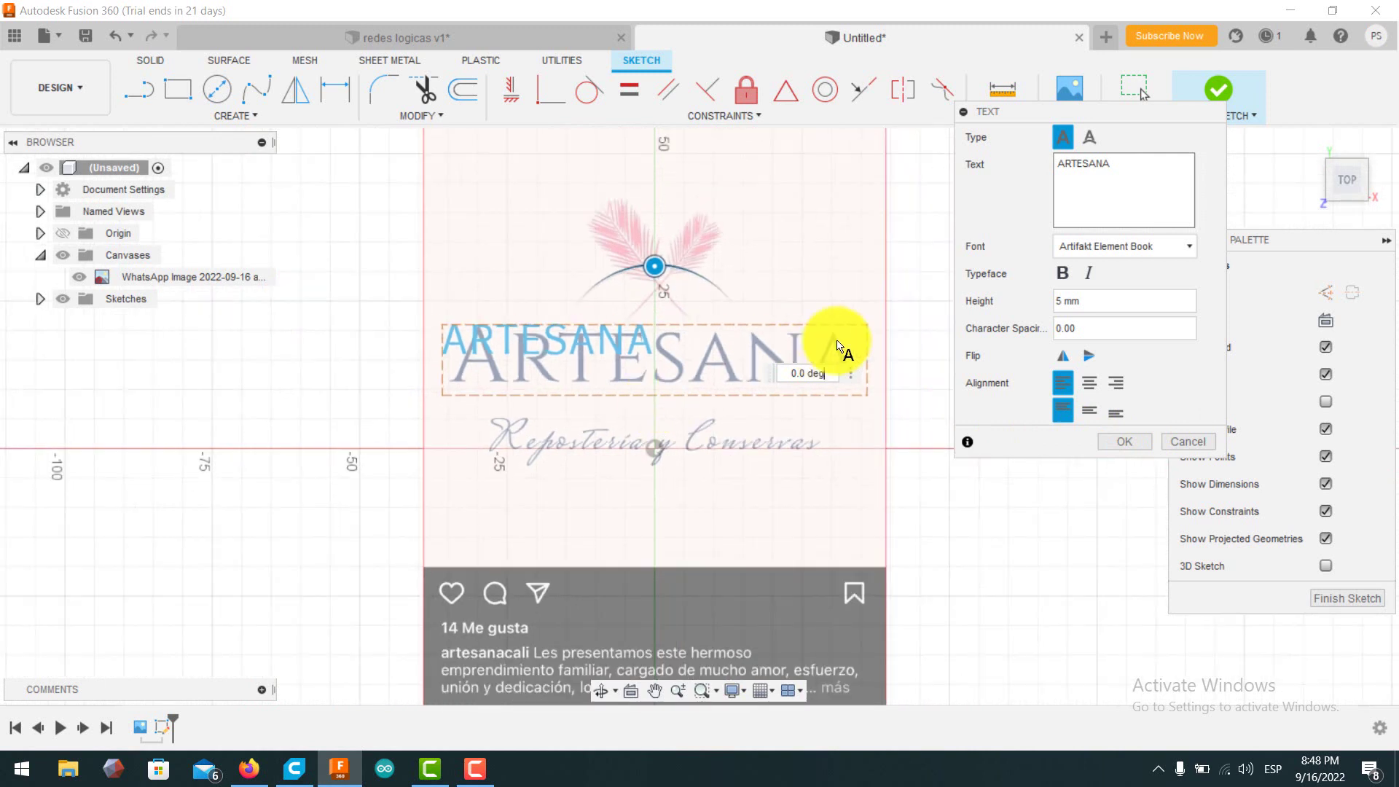
left_click(1054, 302)
type("10")
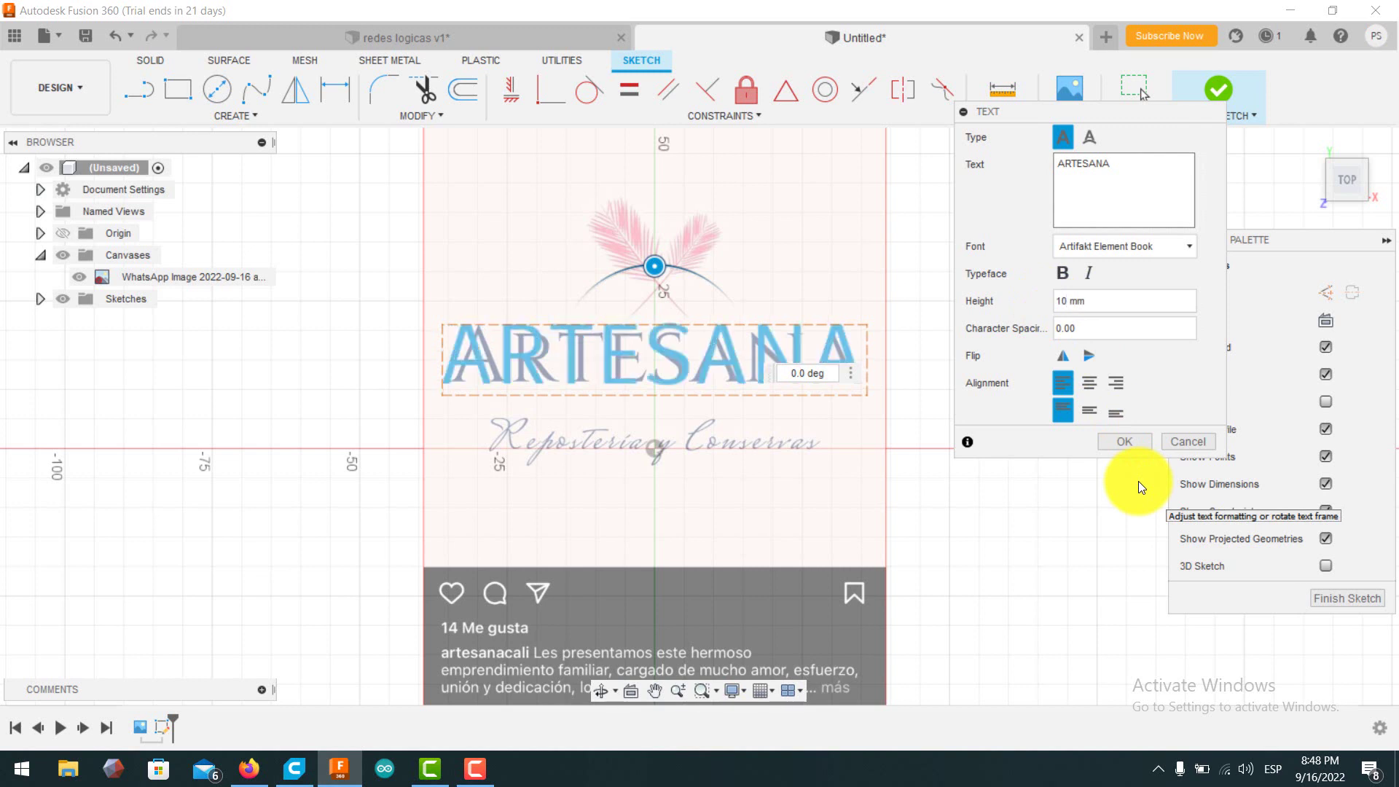
left_click(1116, 441)
Draw a second sketch text frame over the "Repostería y Conservas" line below ARTESANA.
scroll(734, 367, "down", 2)
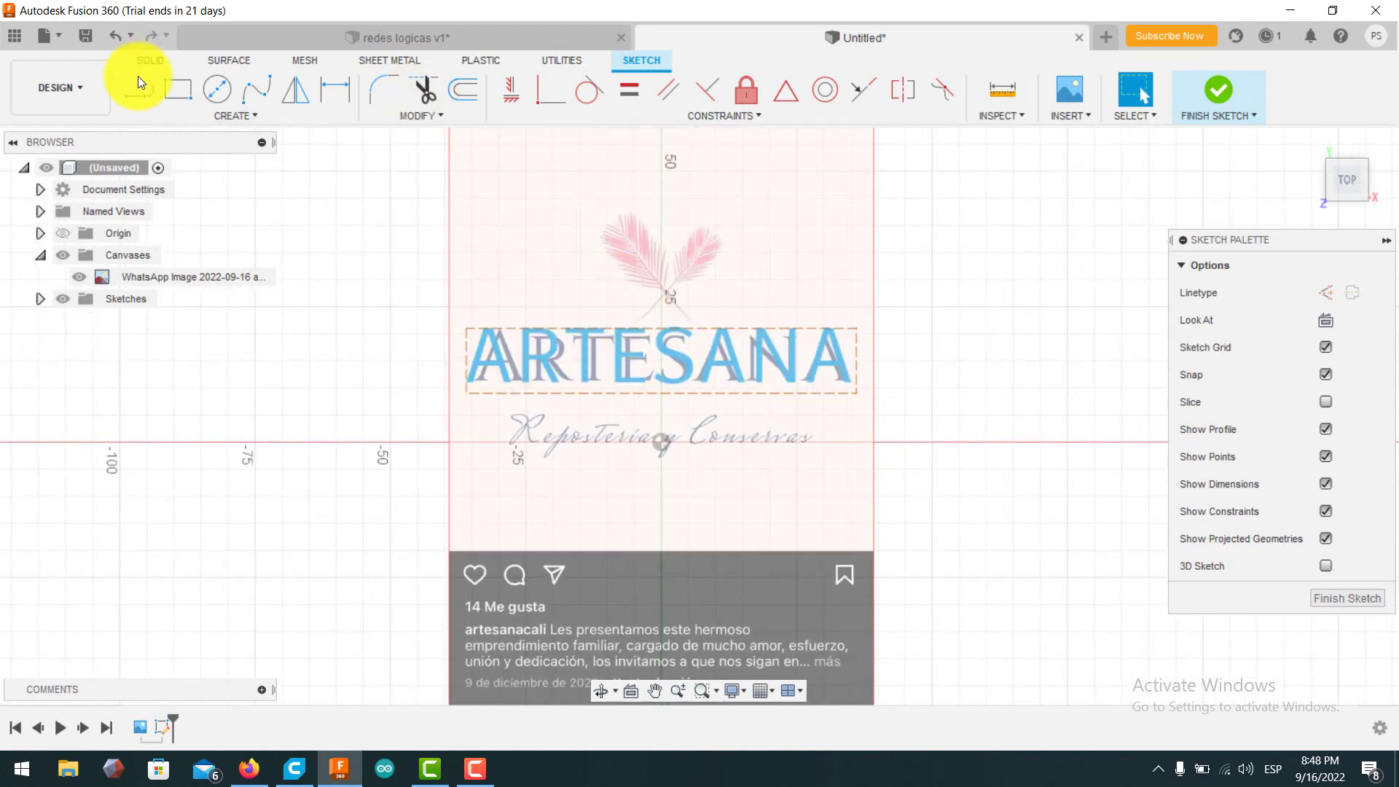
left_click(225, 118)
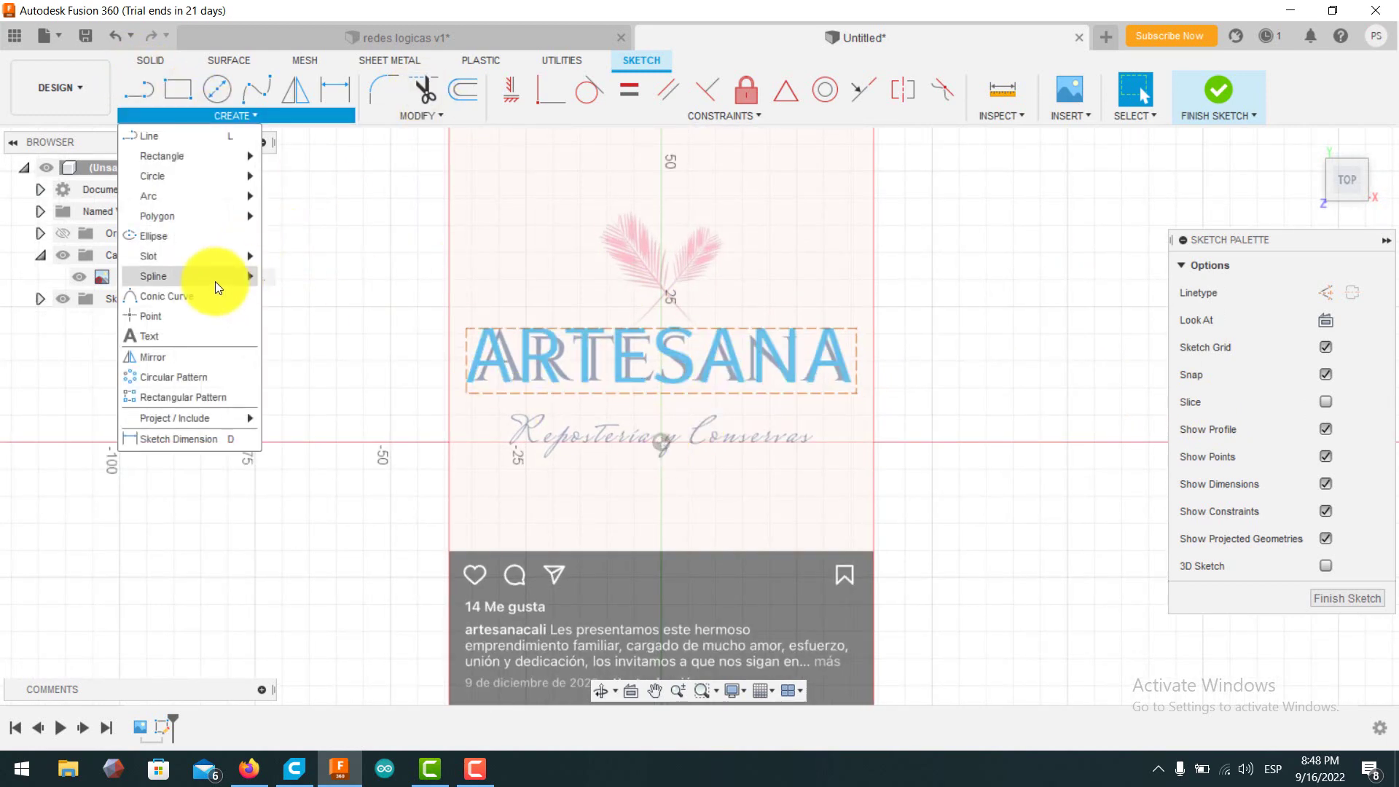
left_click(192, 335)
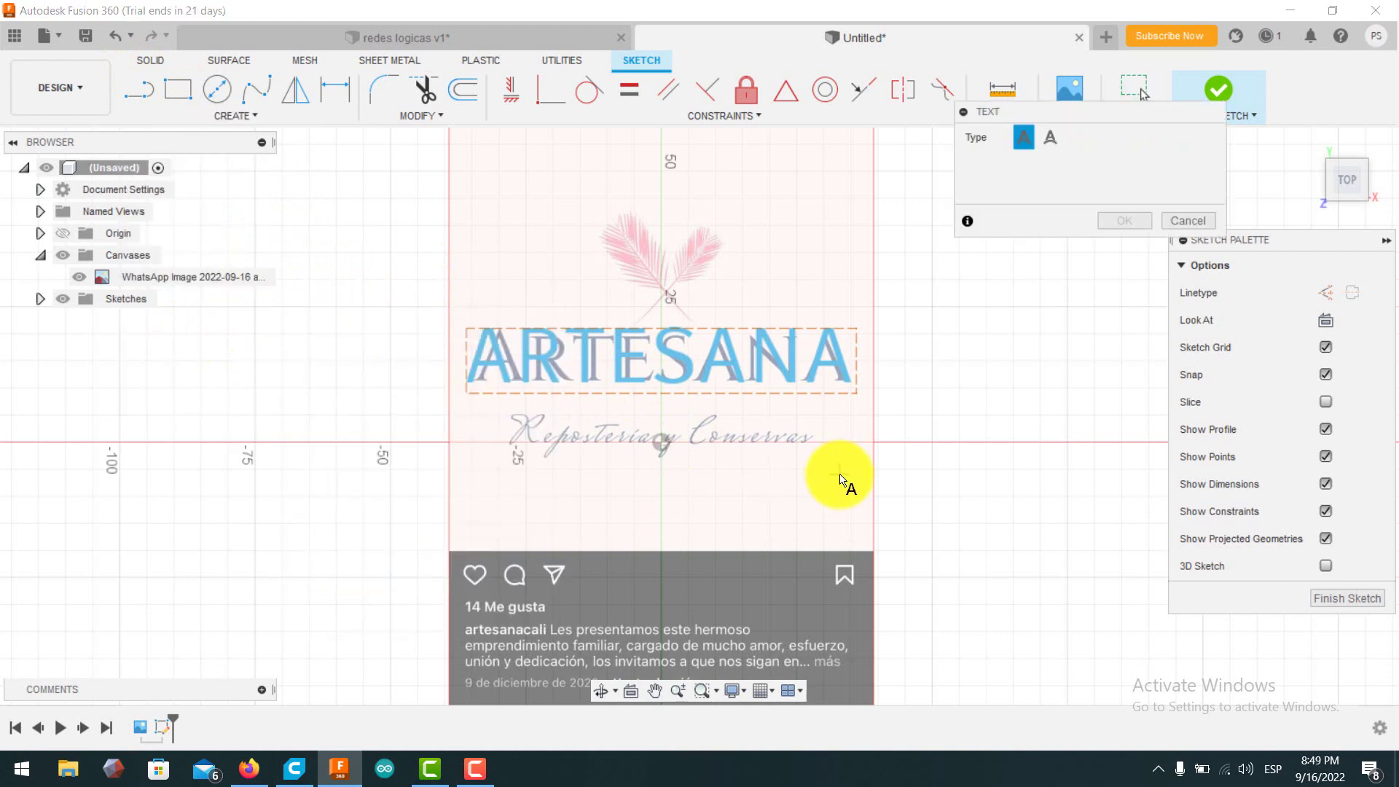
left_click(512, 400)
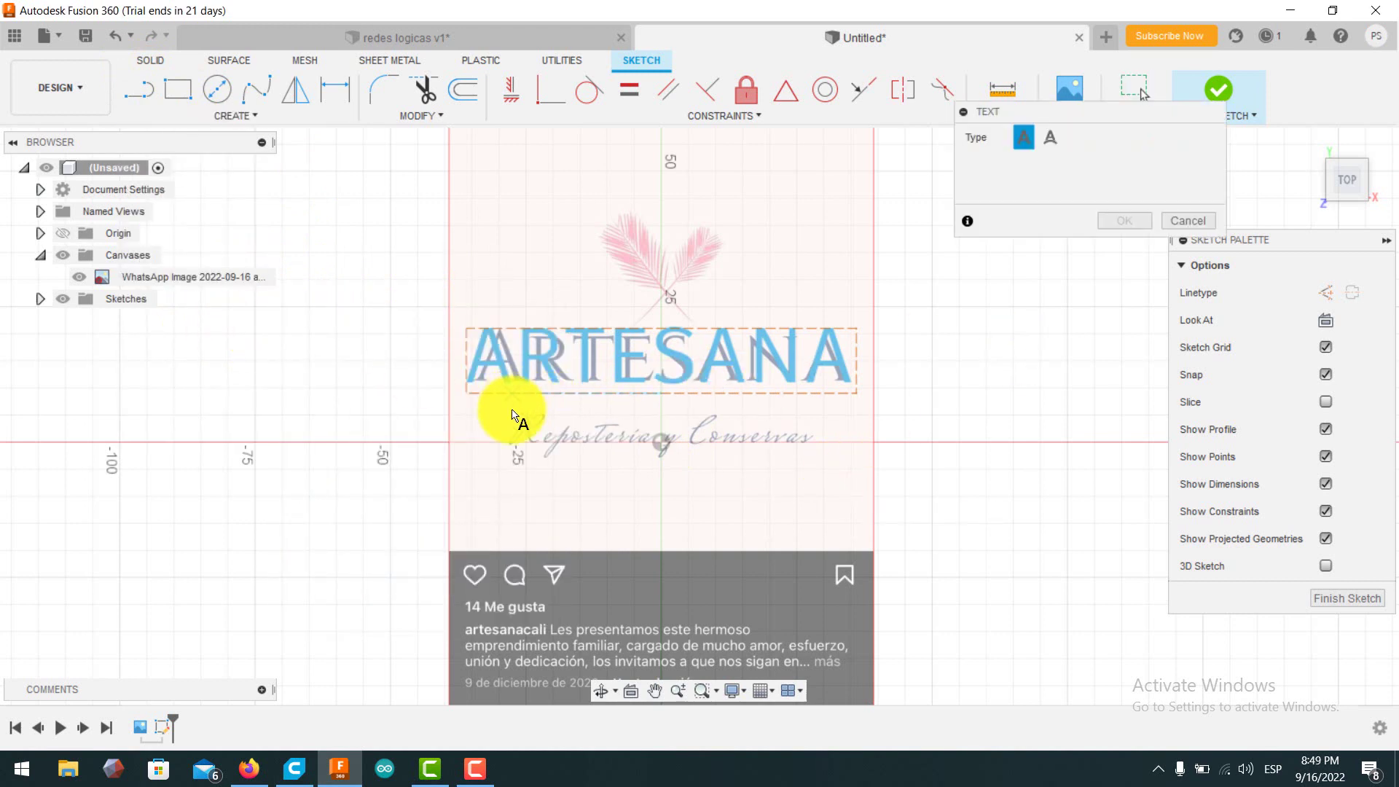
left_click(814, 450)
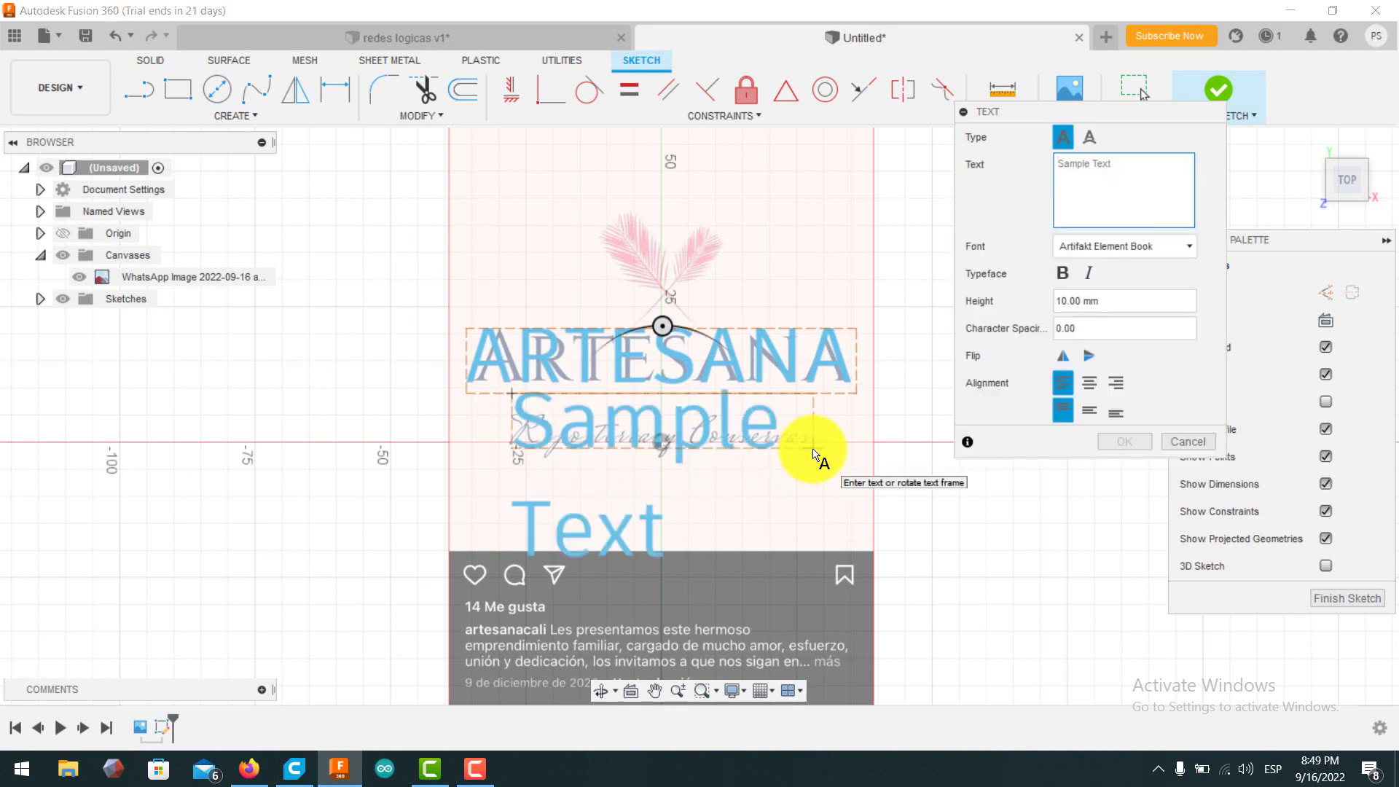
Look through the available fonts and choose Cambria for the second text frame.
left_click(1180, 253)
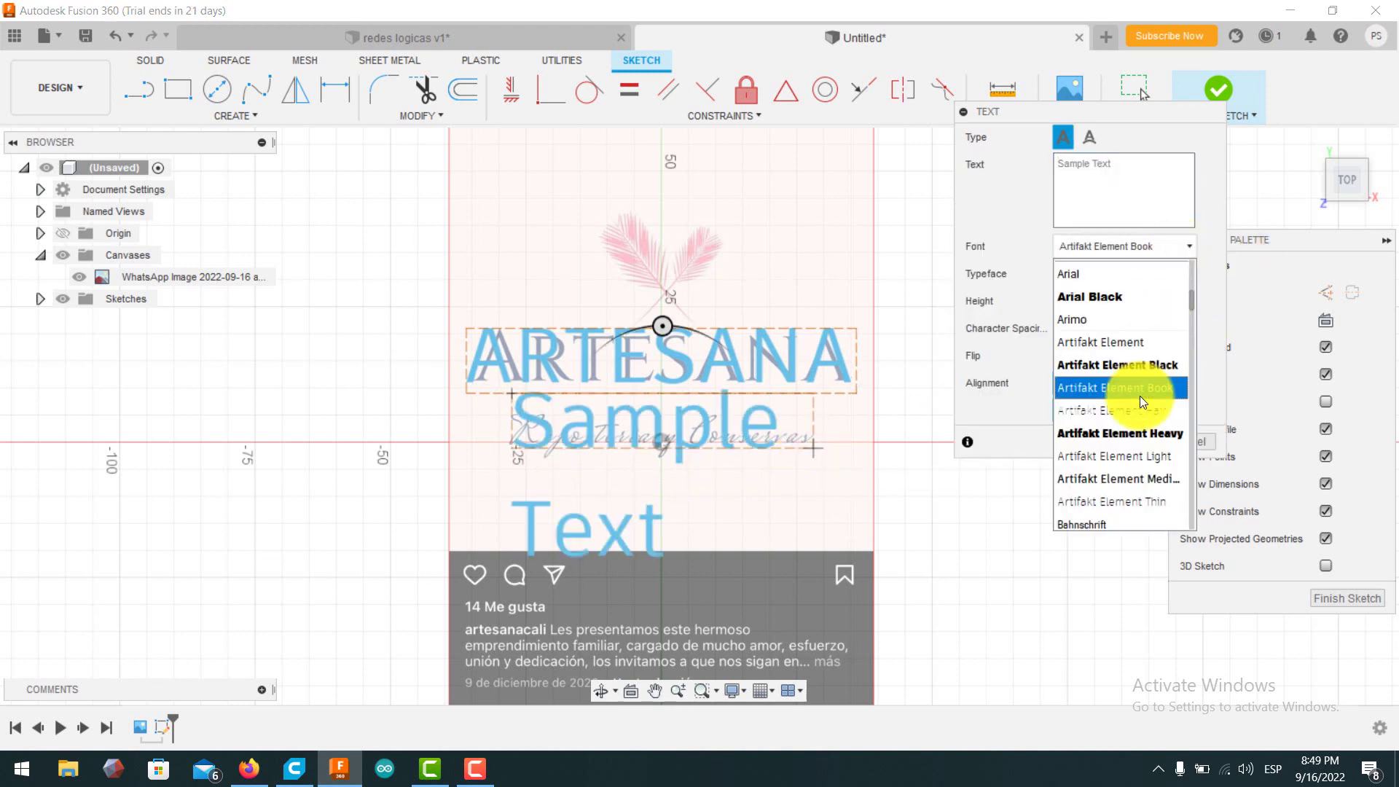
scroll(1138, 397, "down", 5)
scroll(1138, 397, "down", 2)
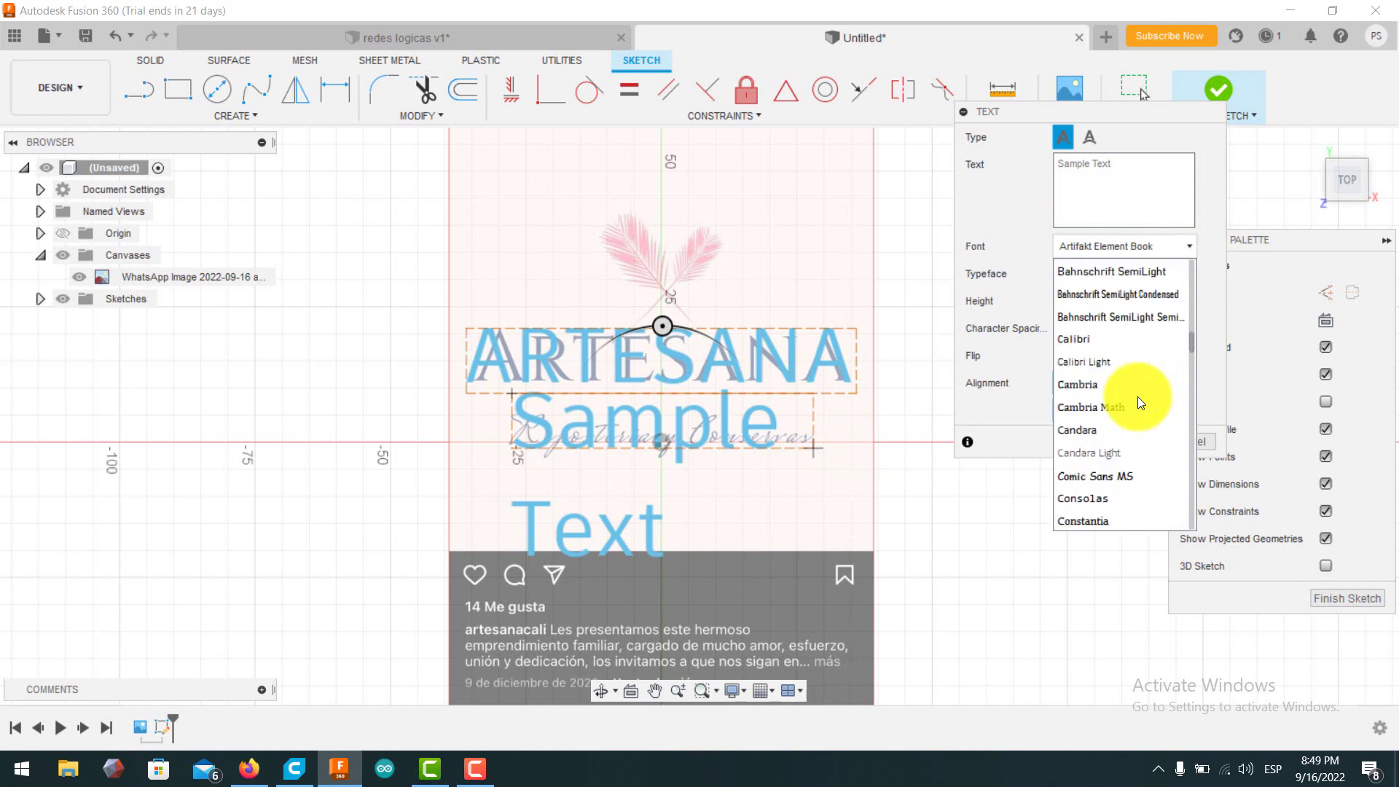
scroll(1137, 396, "down", 7)
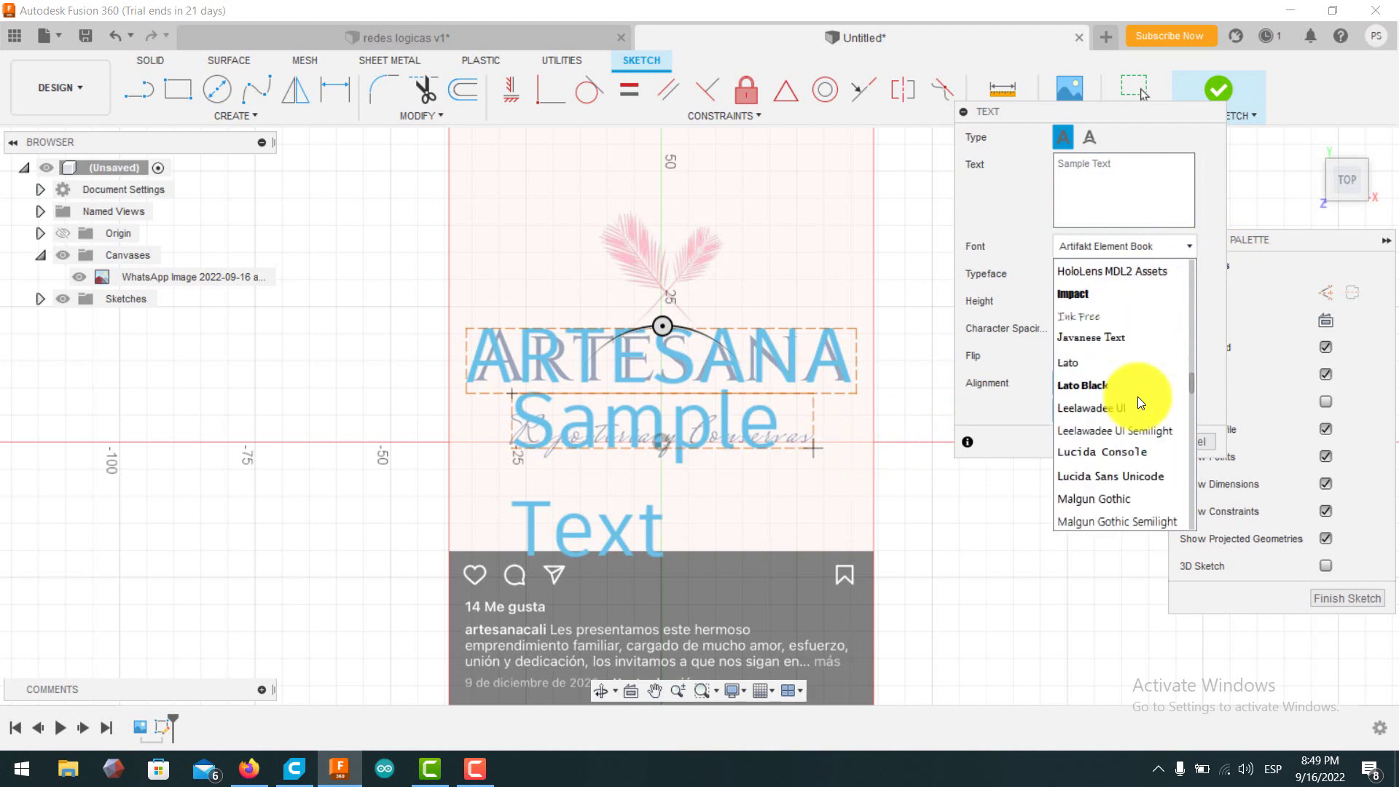
scroll(1138, 397, "down", 11)
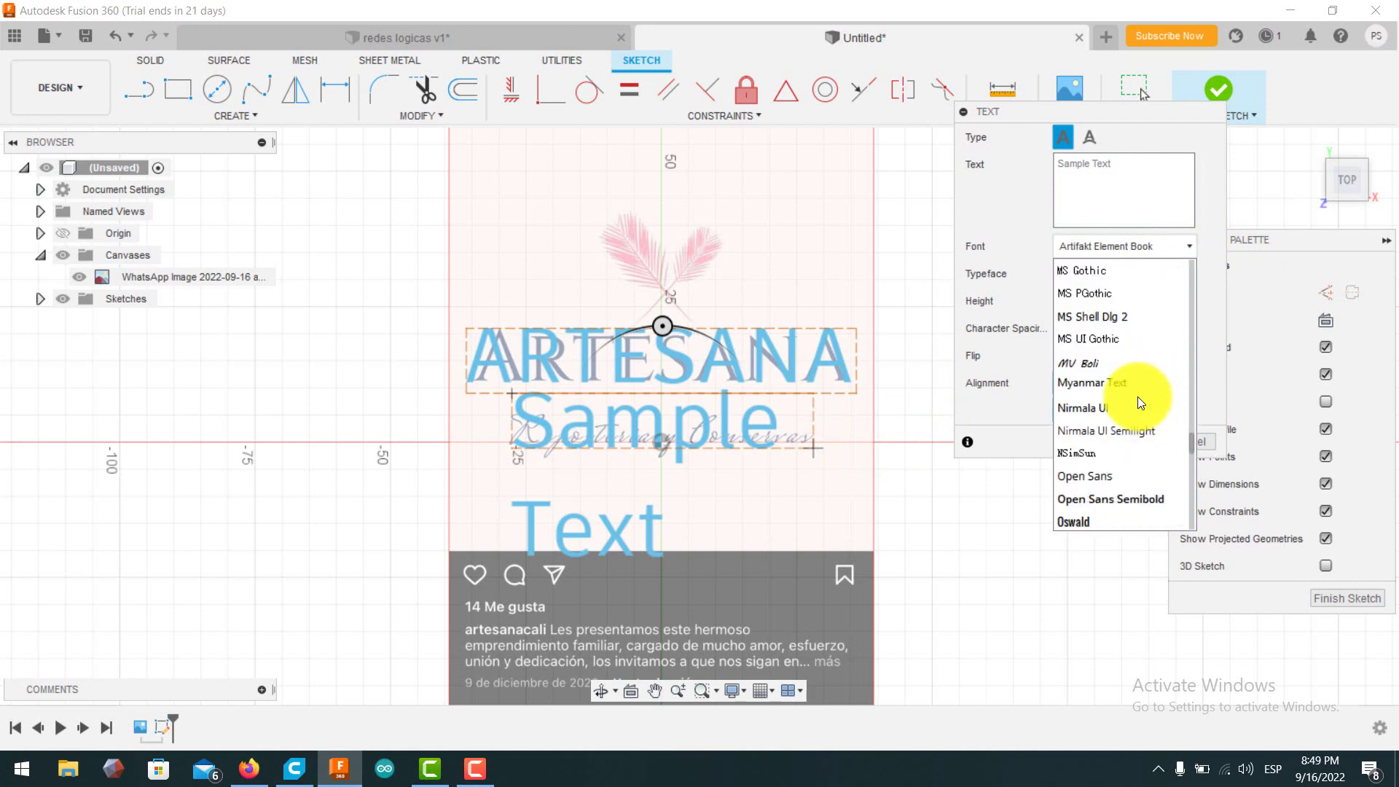
scroll(1138, 397, "down", 10)
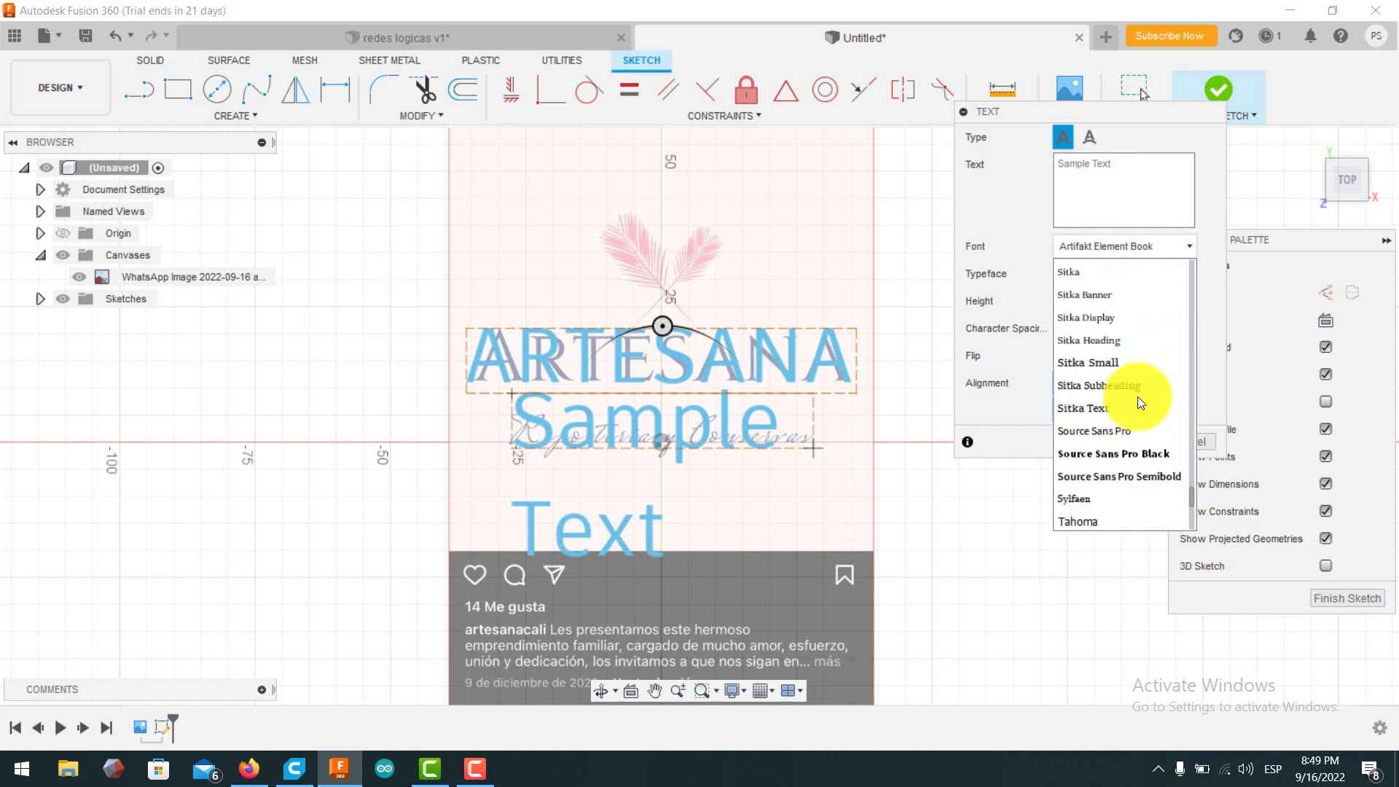
scroll(1137, 397, "up", 12)
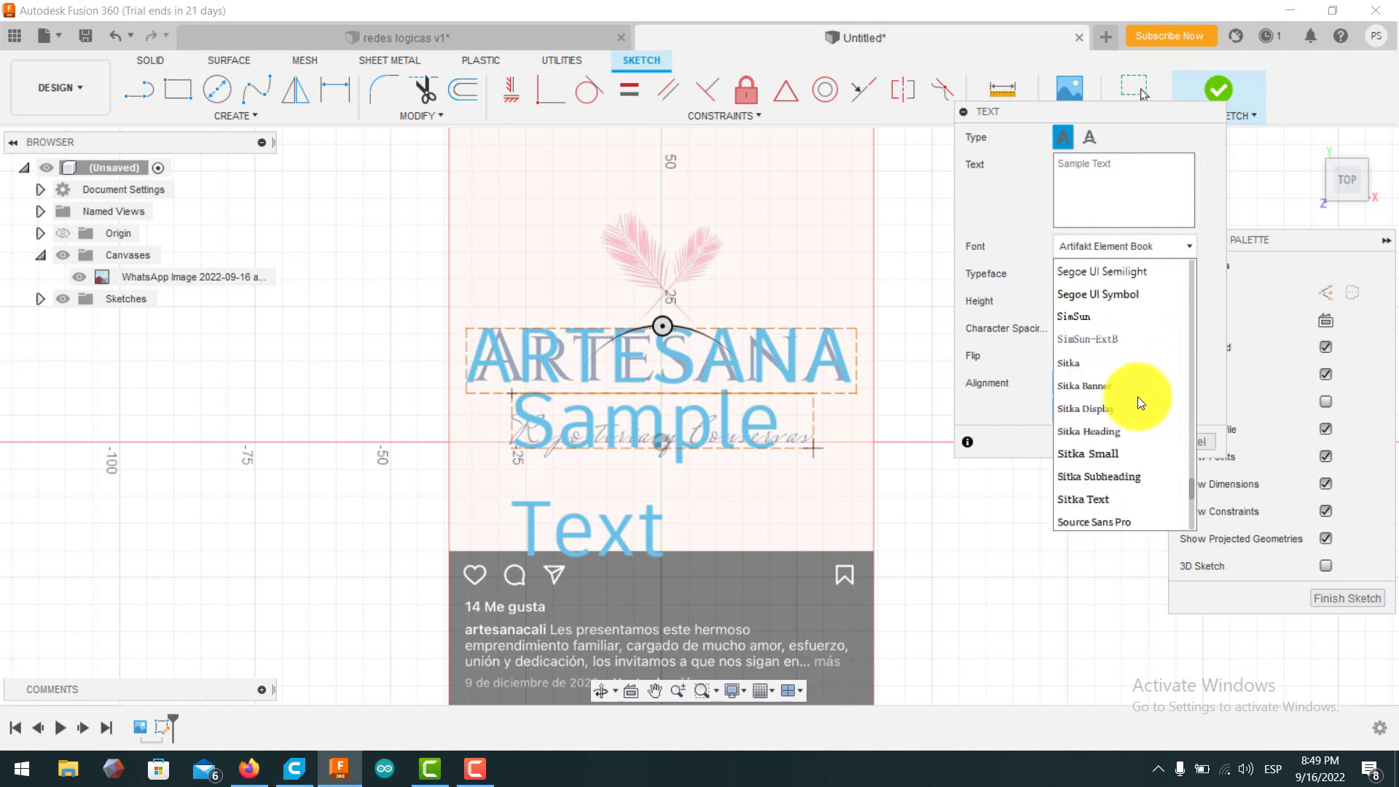
scroll(1137, 396, "up", 10)
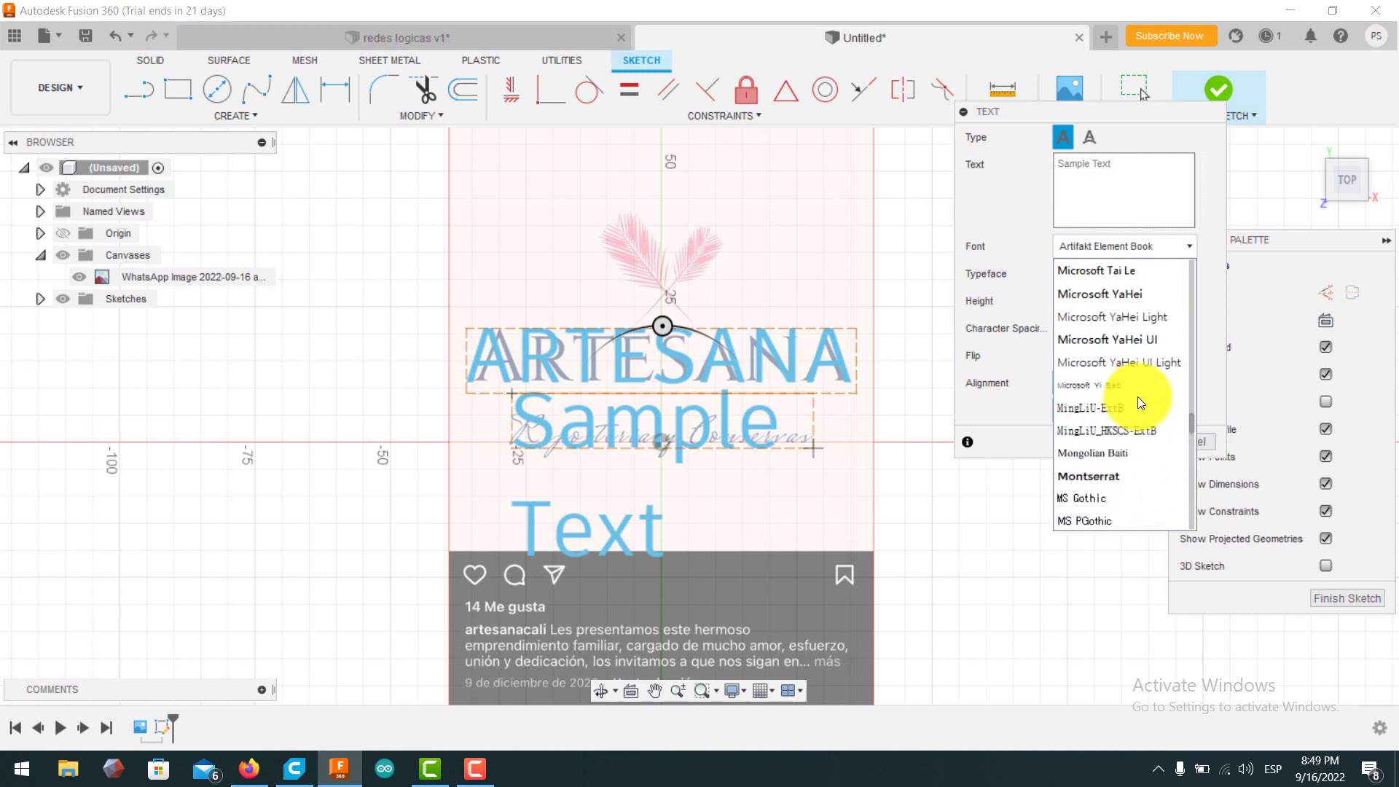
scroll(1138, 397, "up", 10)
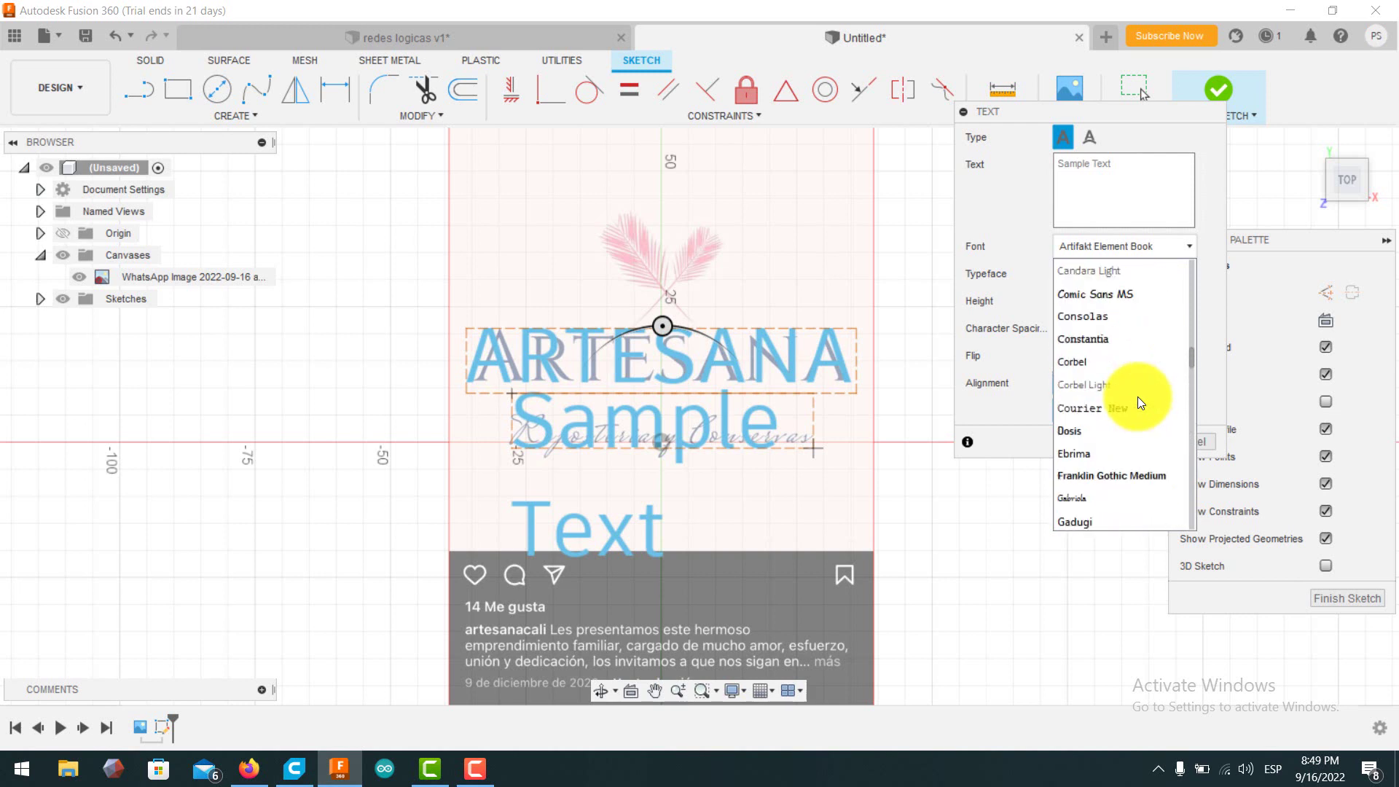
scroll(1138, 396, "up", 5)
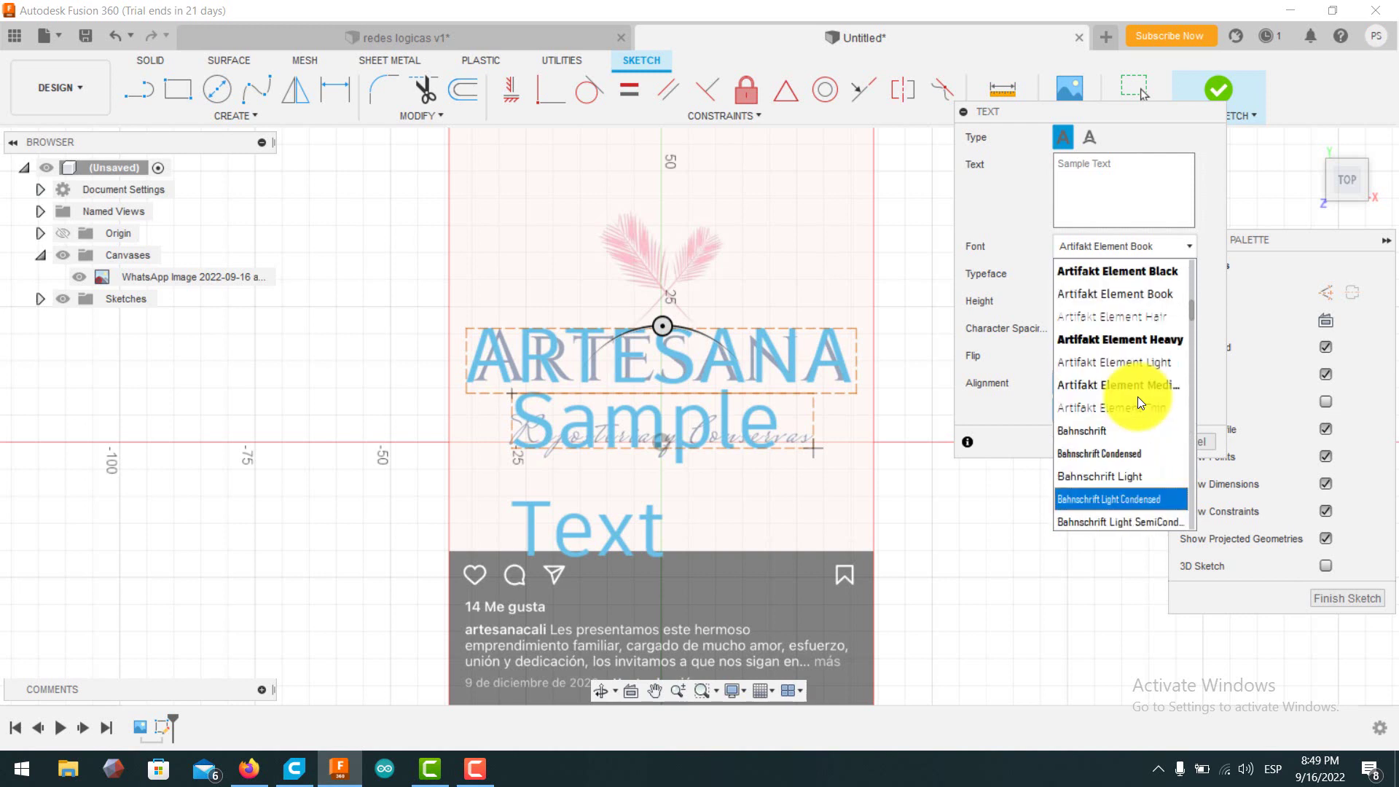
scroll(1138, 397, "up", 1)
scroll(1139, 396, "up", 6)
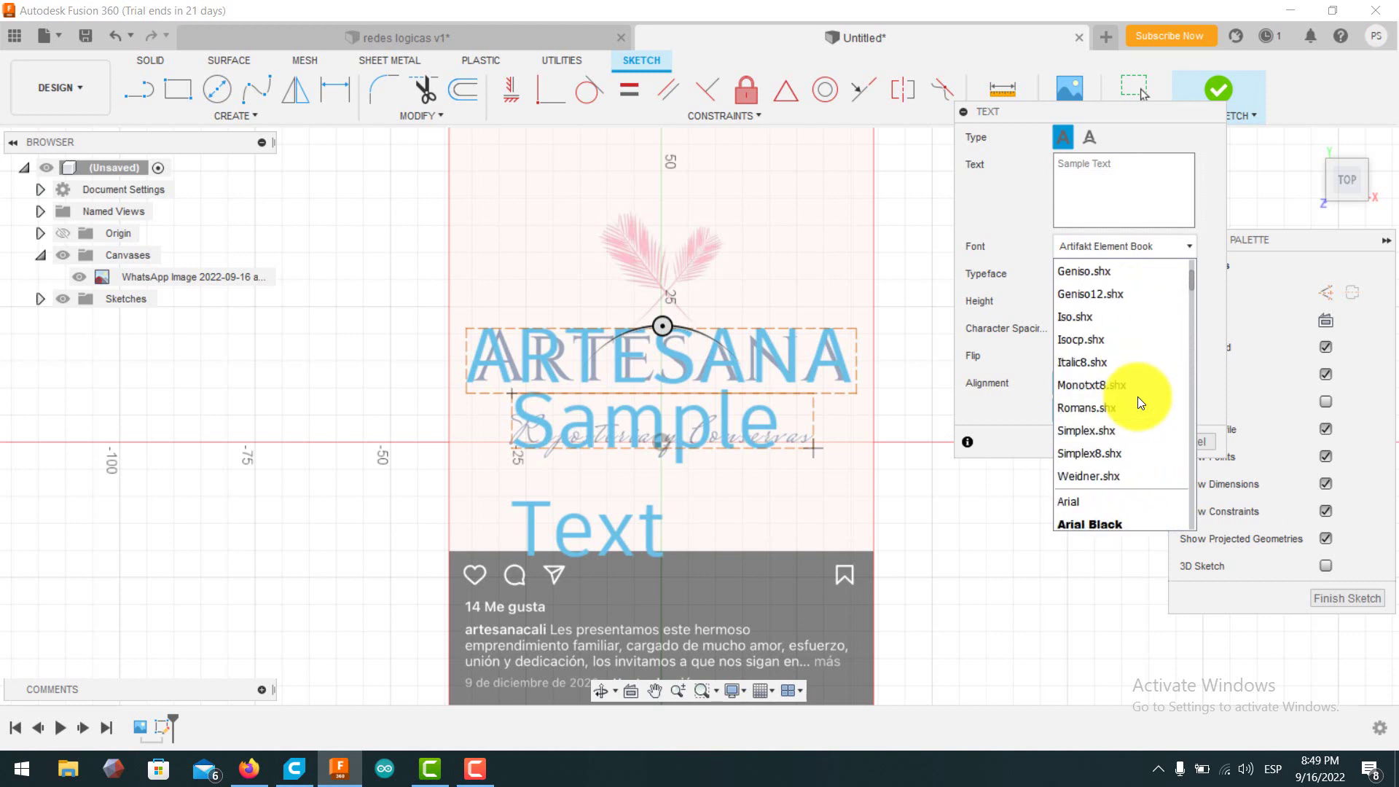
scroll(1138, 397, "down", 6)
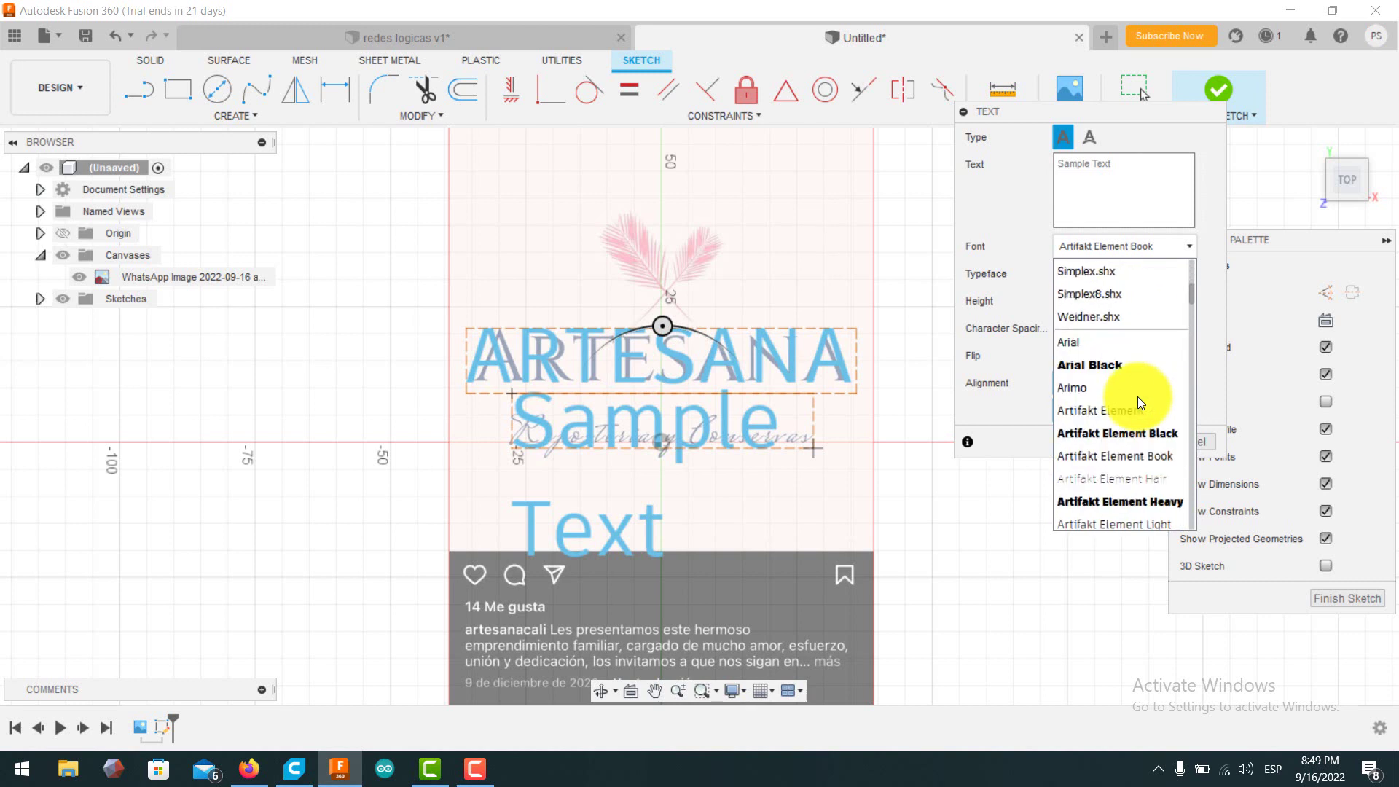
scroll(1138, 397, "down", 4)
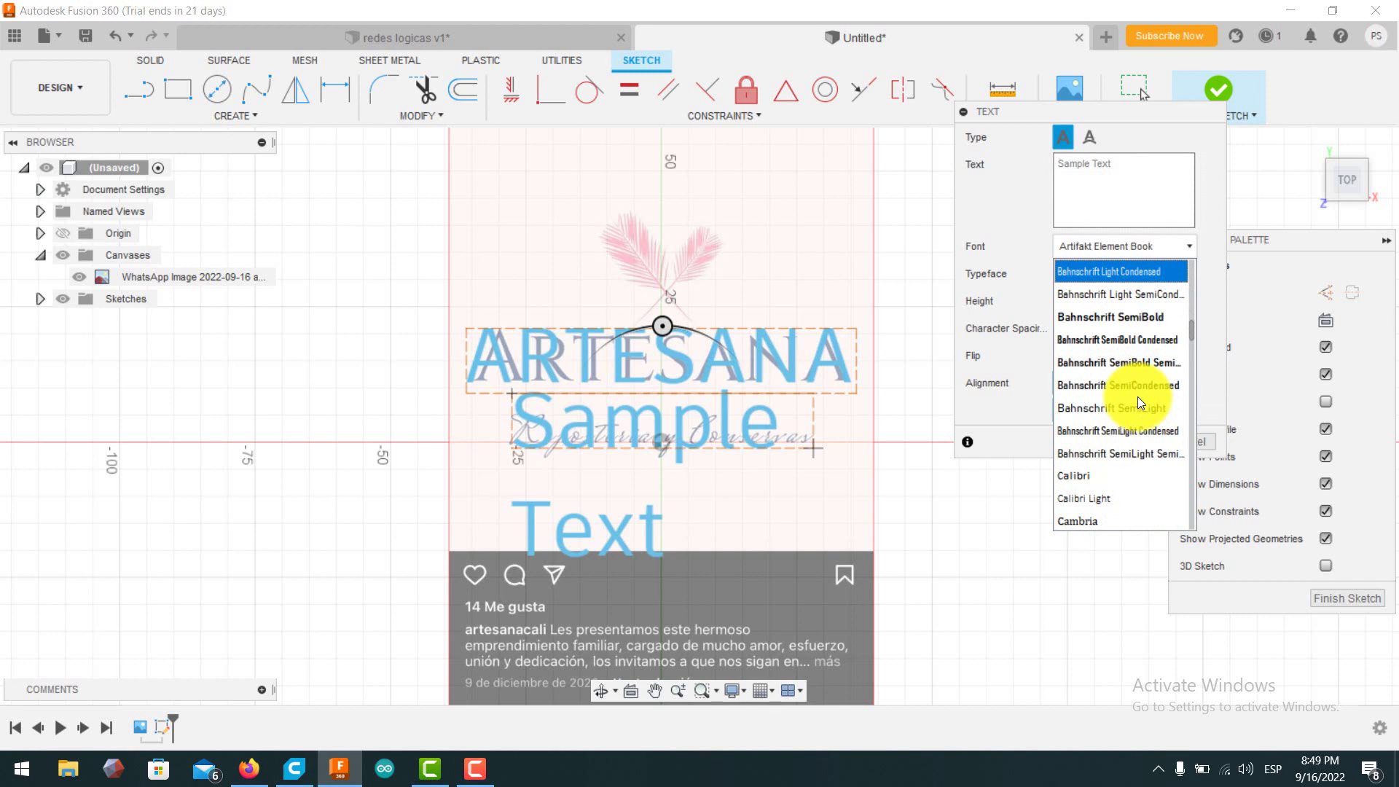
scroll(1138, 397, "down", 2)
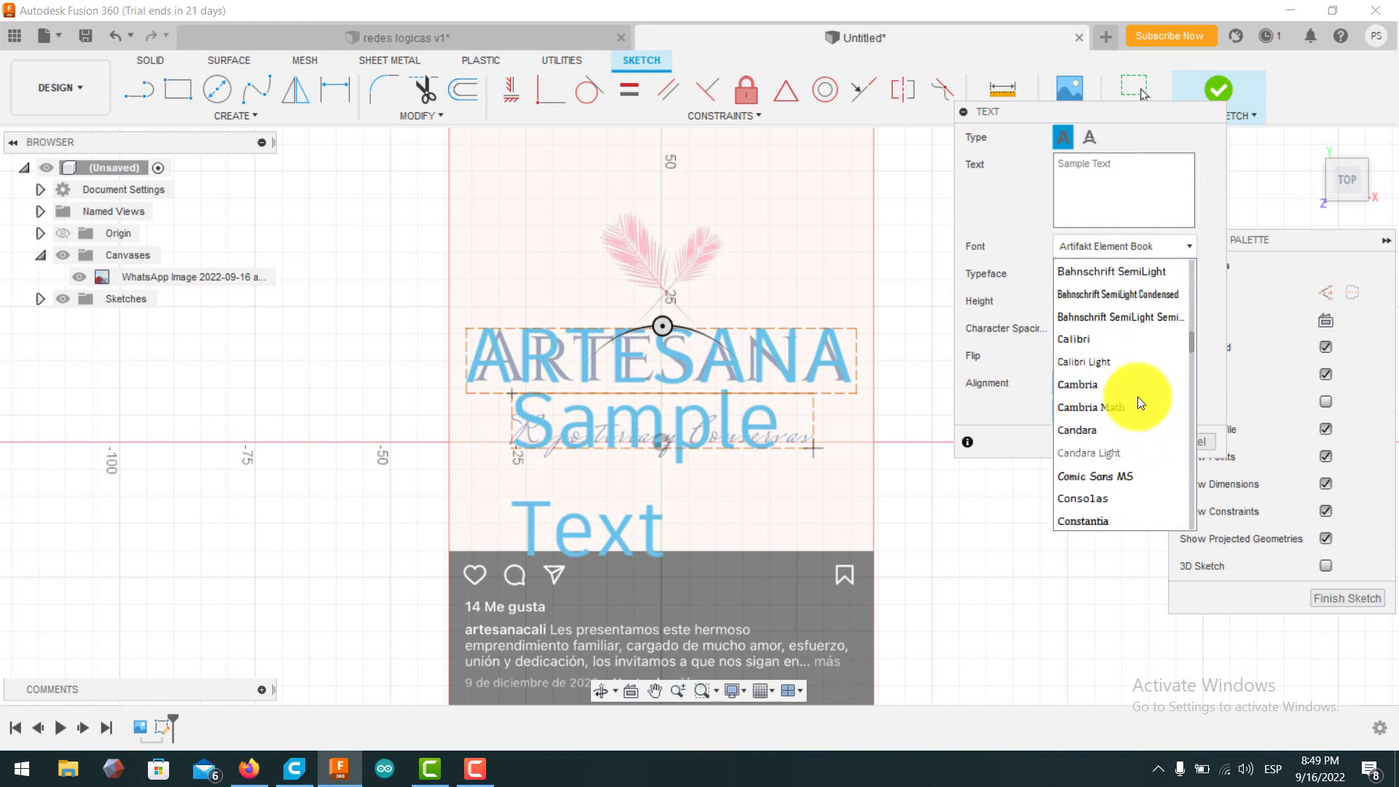
left_click(1097, 389)
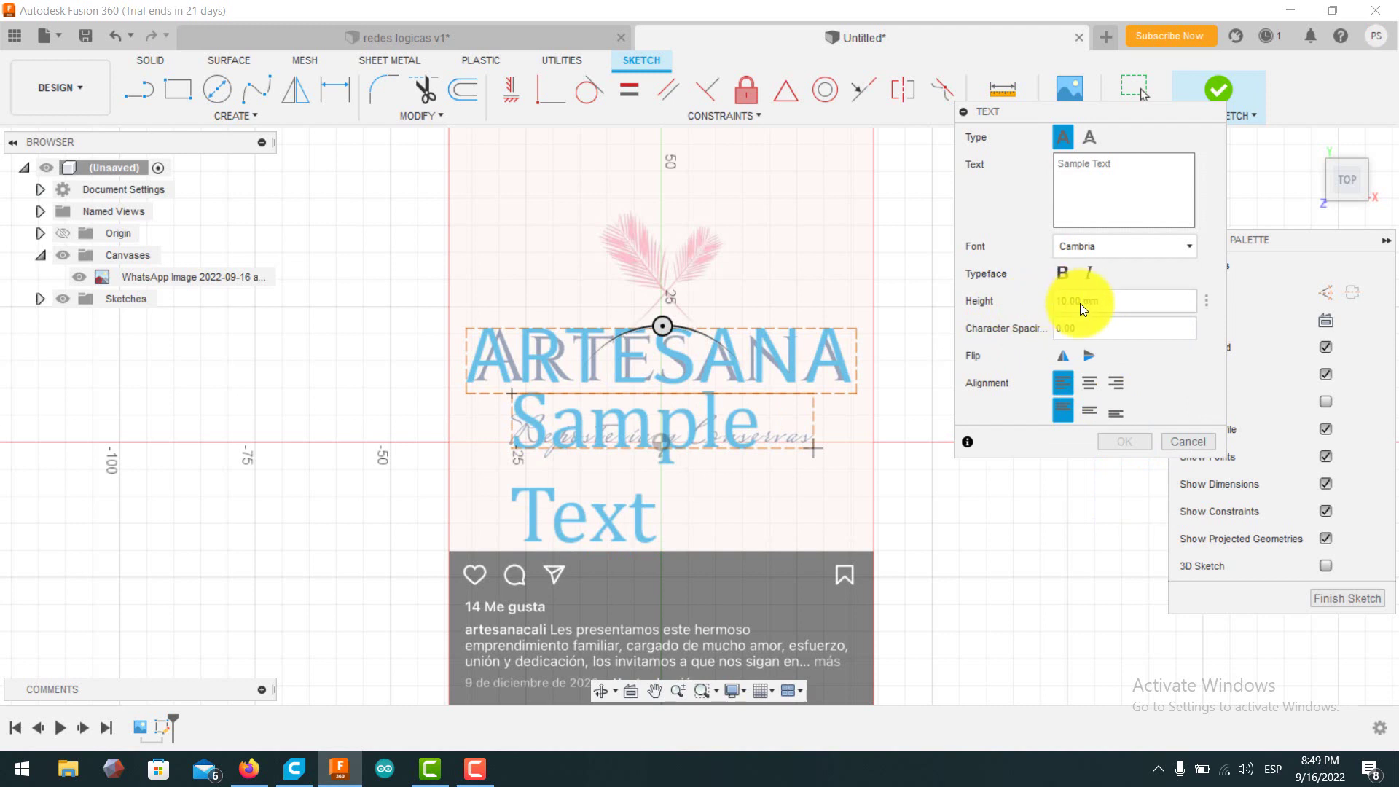
Set the second text's height to 4 mm and enter "Reposteria y Conservas" as its text.
double_click(1059, 304)
type("2")
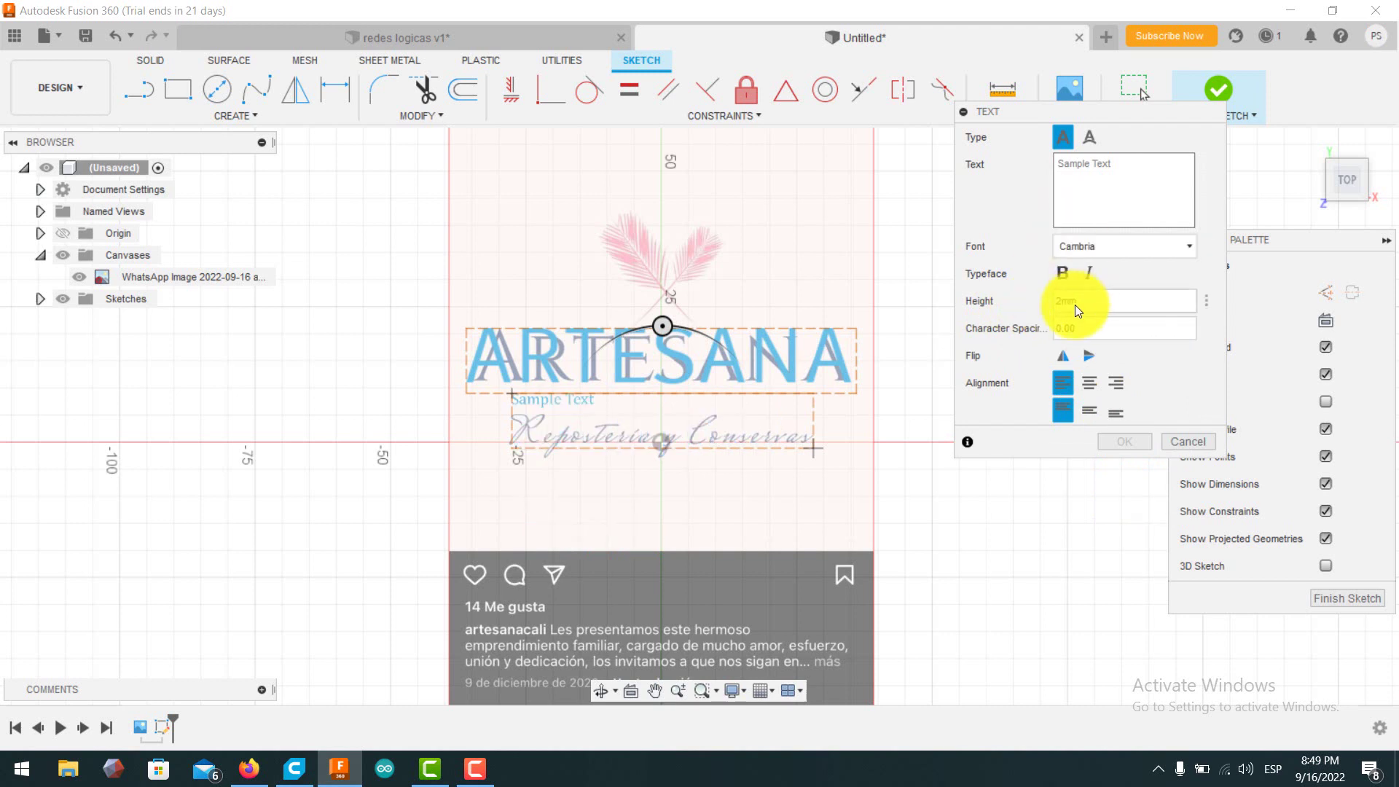
type("4")
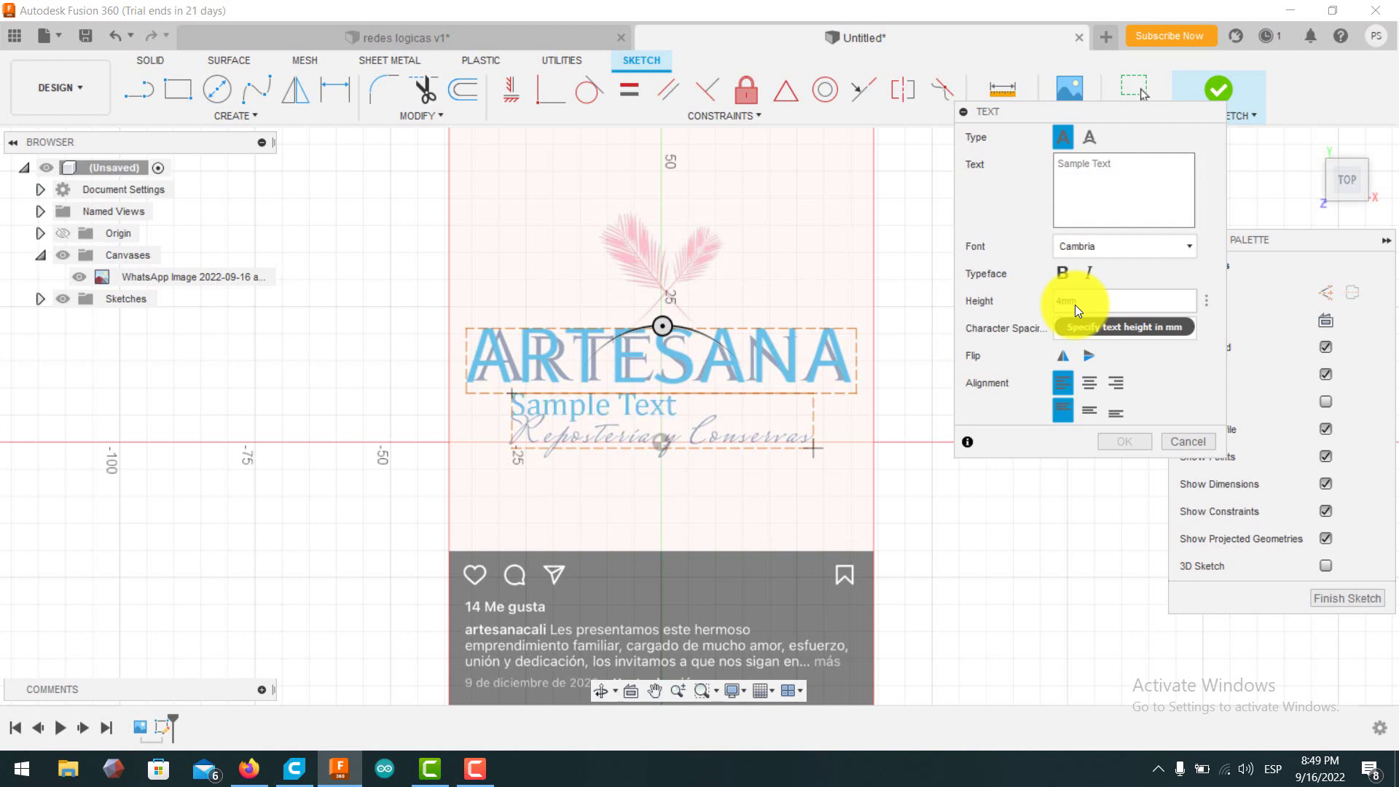
left_click(1080, 171)
type("rE")
key("BackSpace")
key("BackSpace")
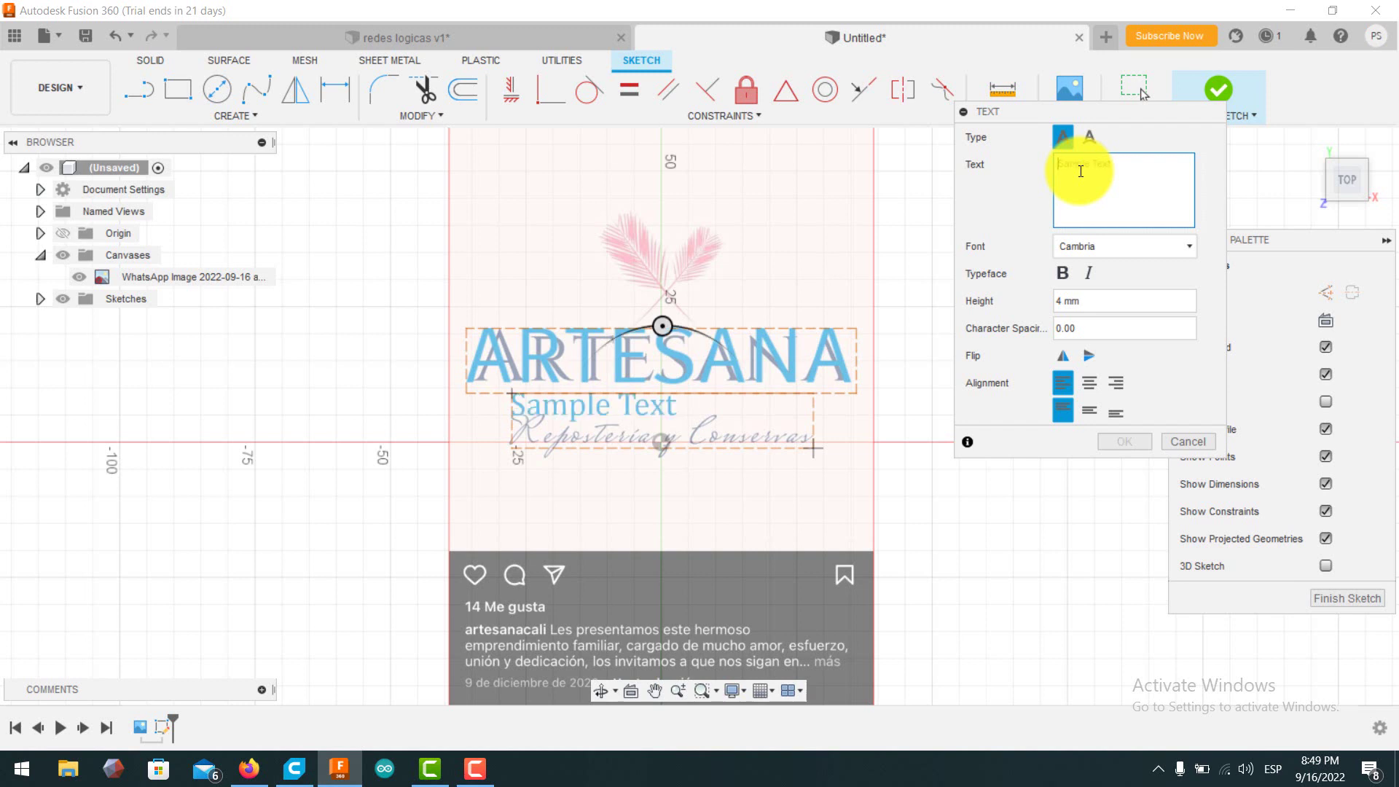
type("R")
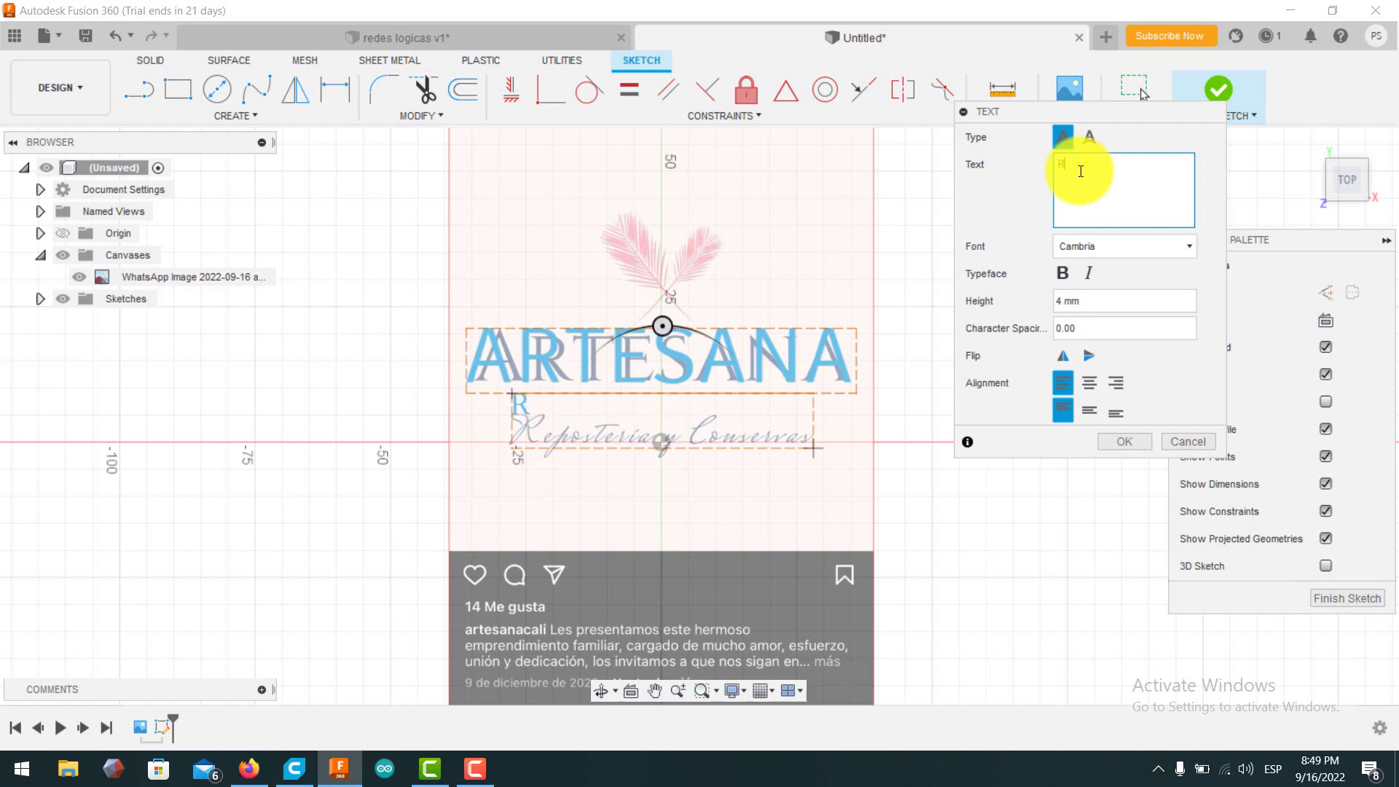
type("eposteria")
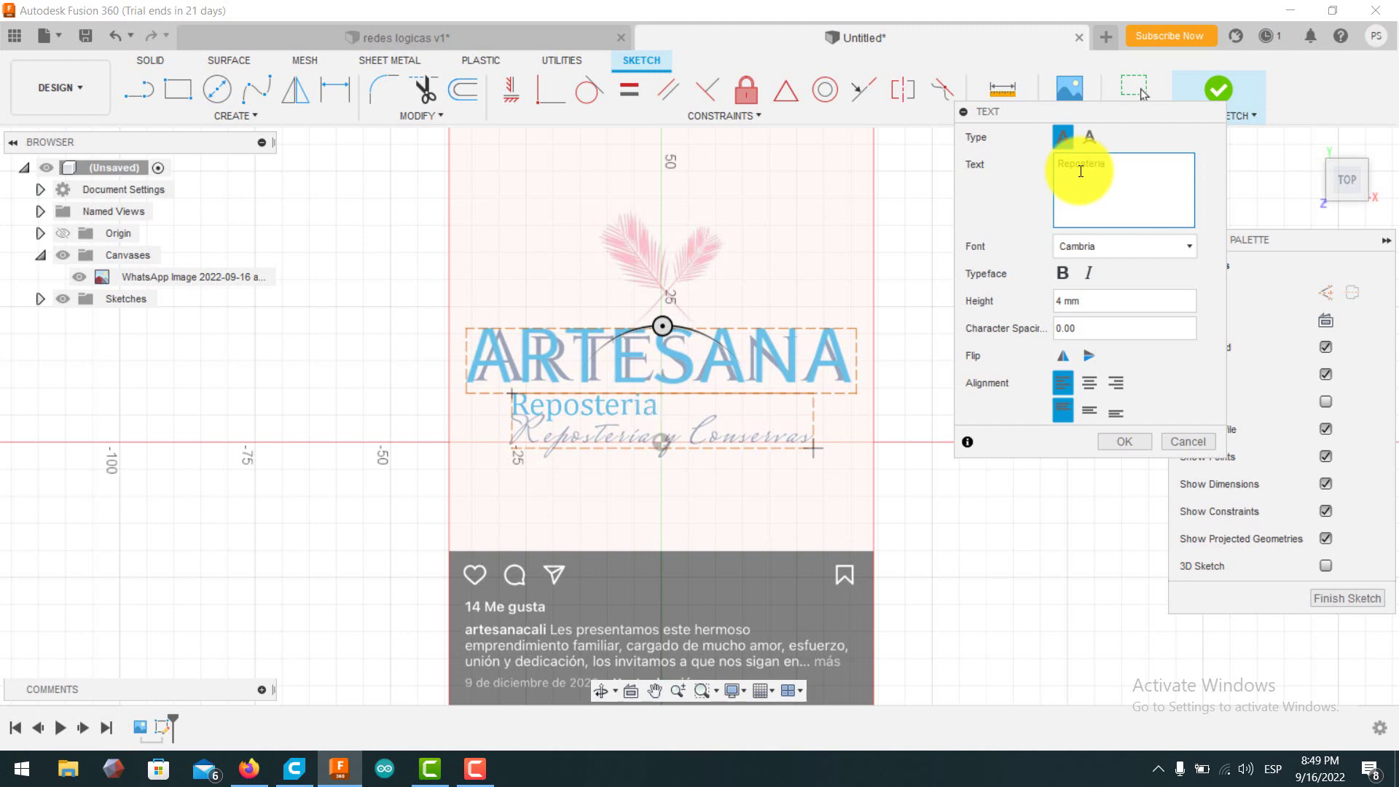
type(" y Conservas")
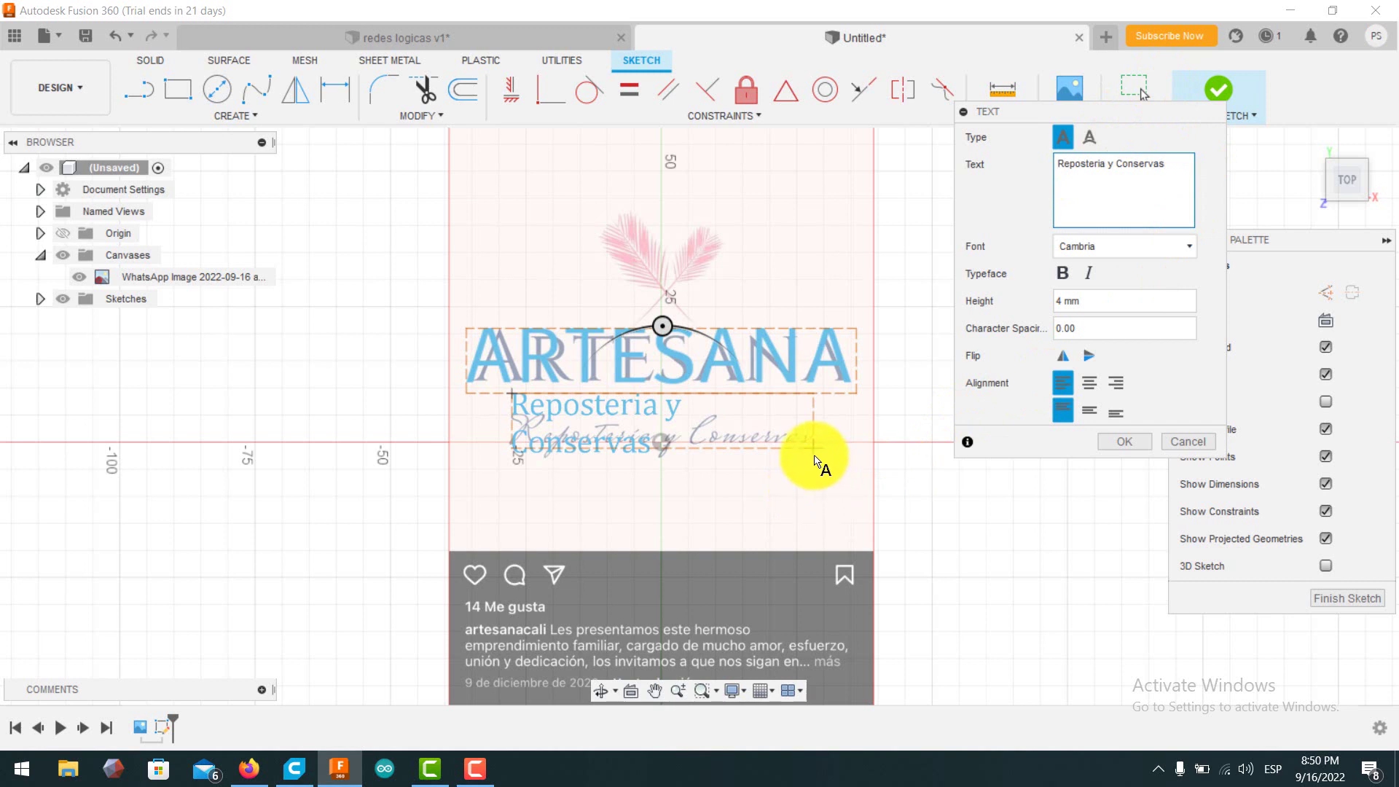
Try text heights of 3 mm and 3.9 mm for the phrase in the narrow frame, and cancel the text.
left_click(813, 452)
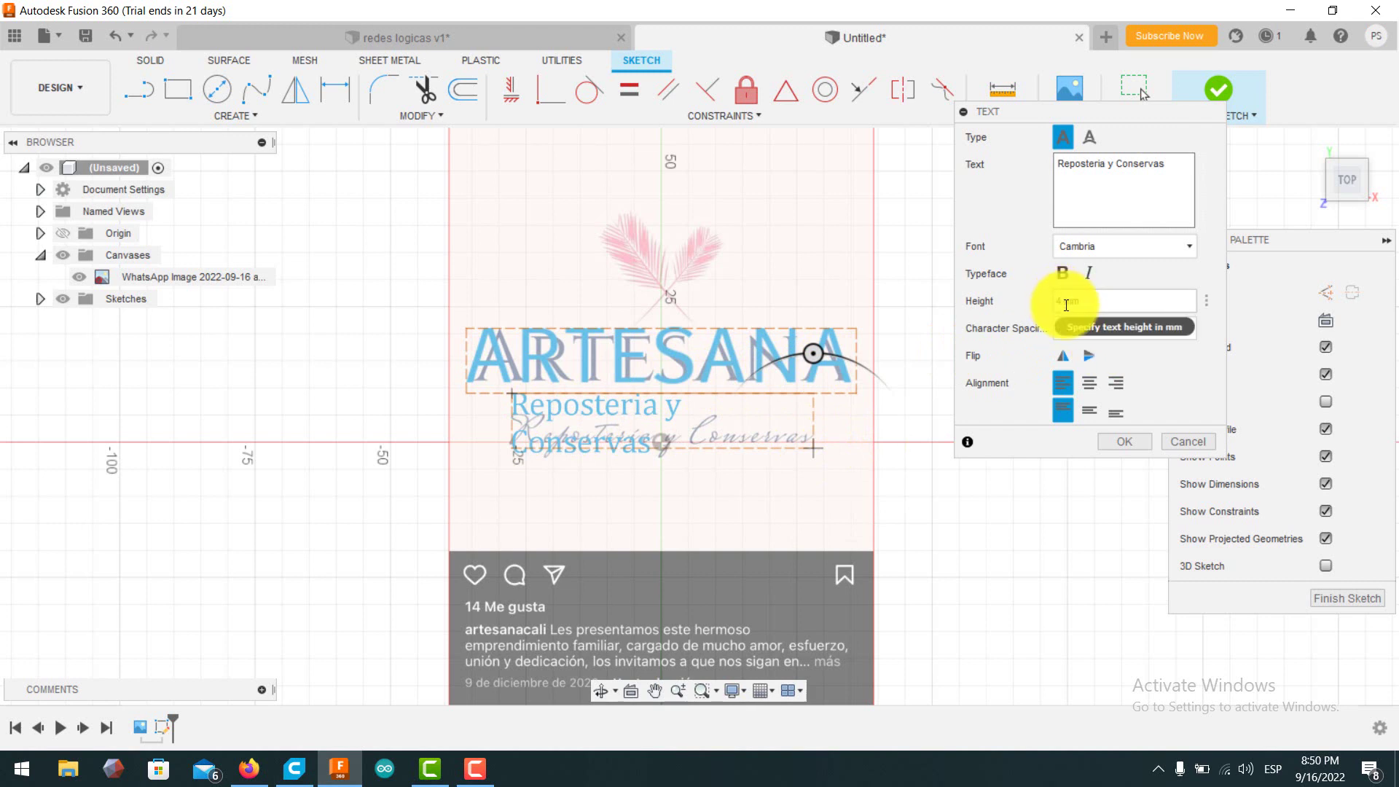
left_click_drag(1066, 304, 1052, 309)
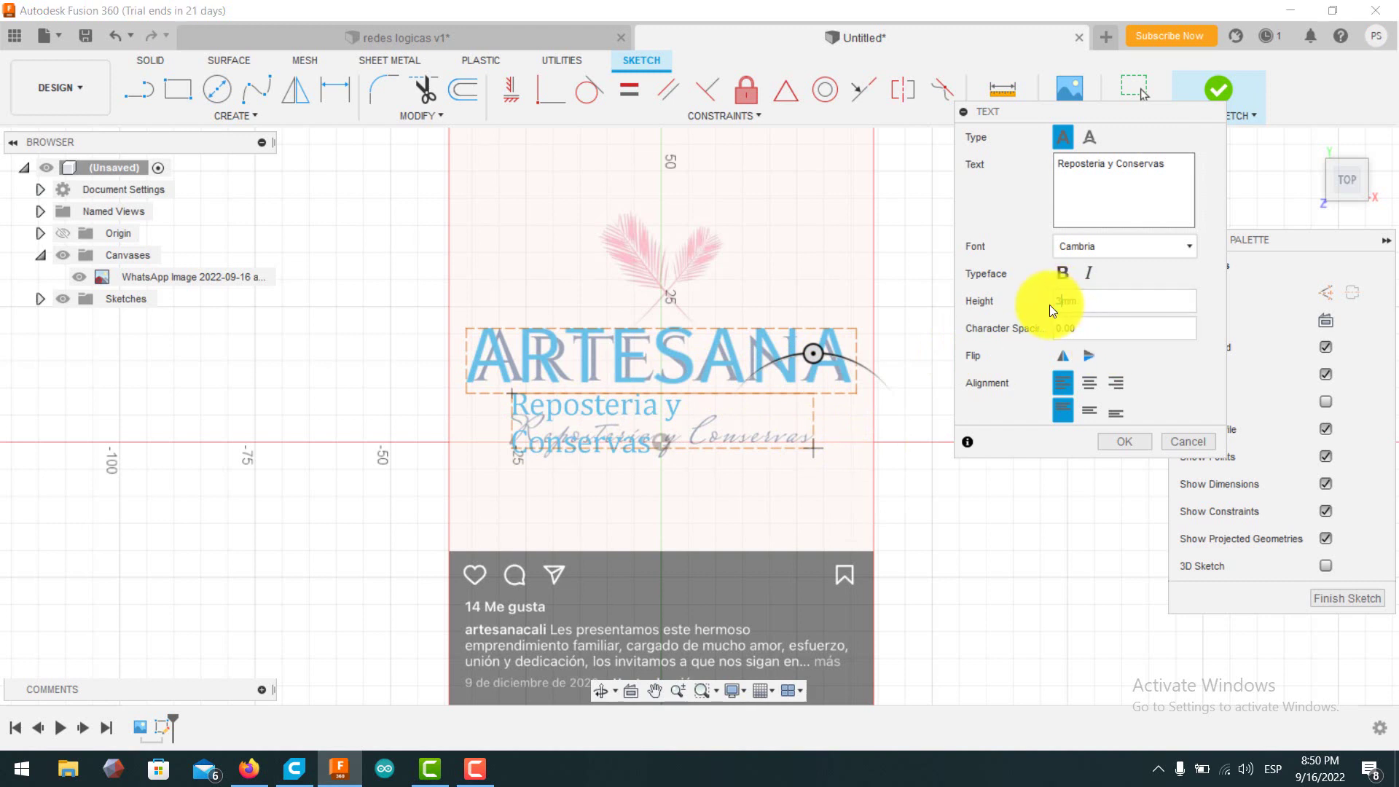
type("3")
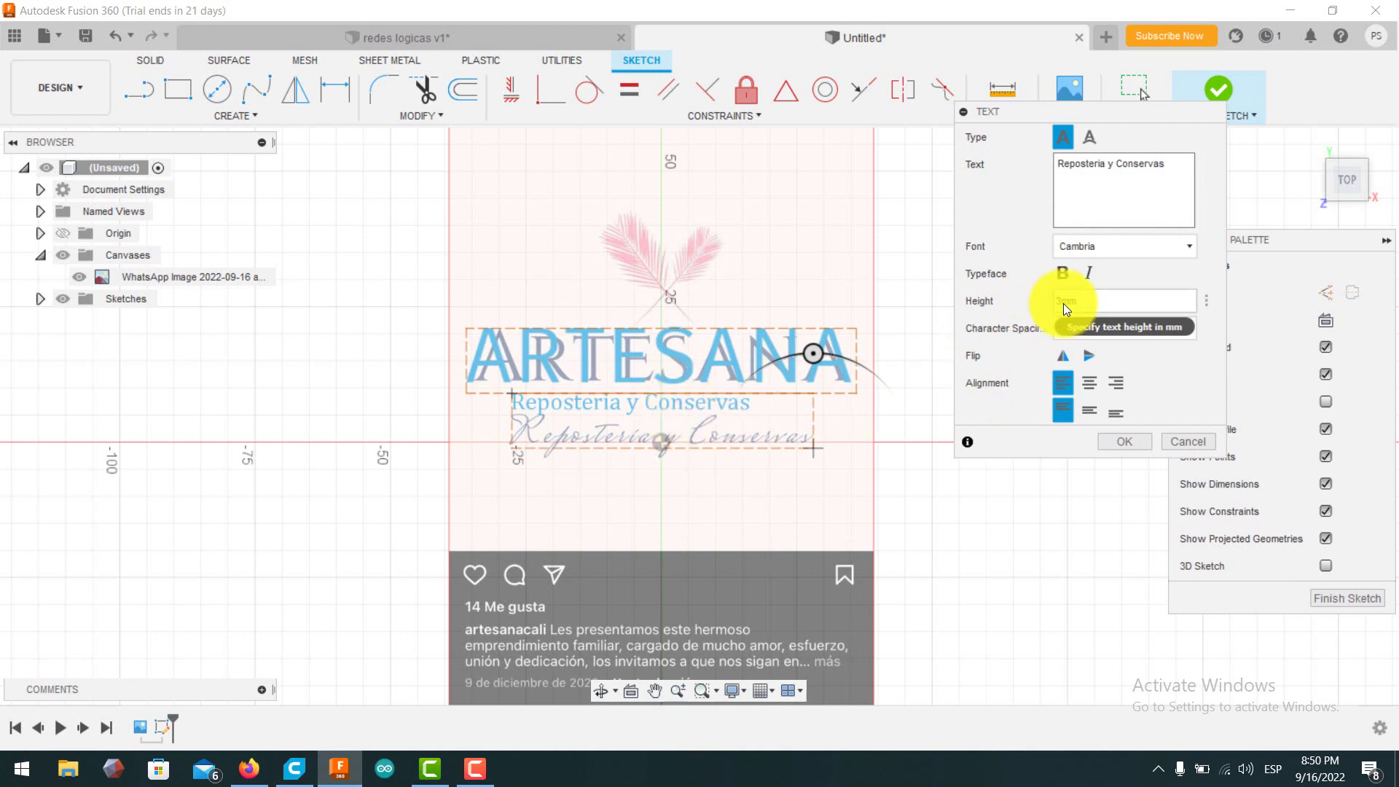
type(".9")
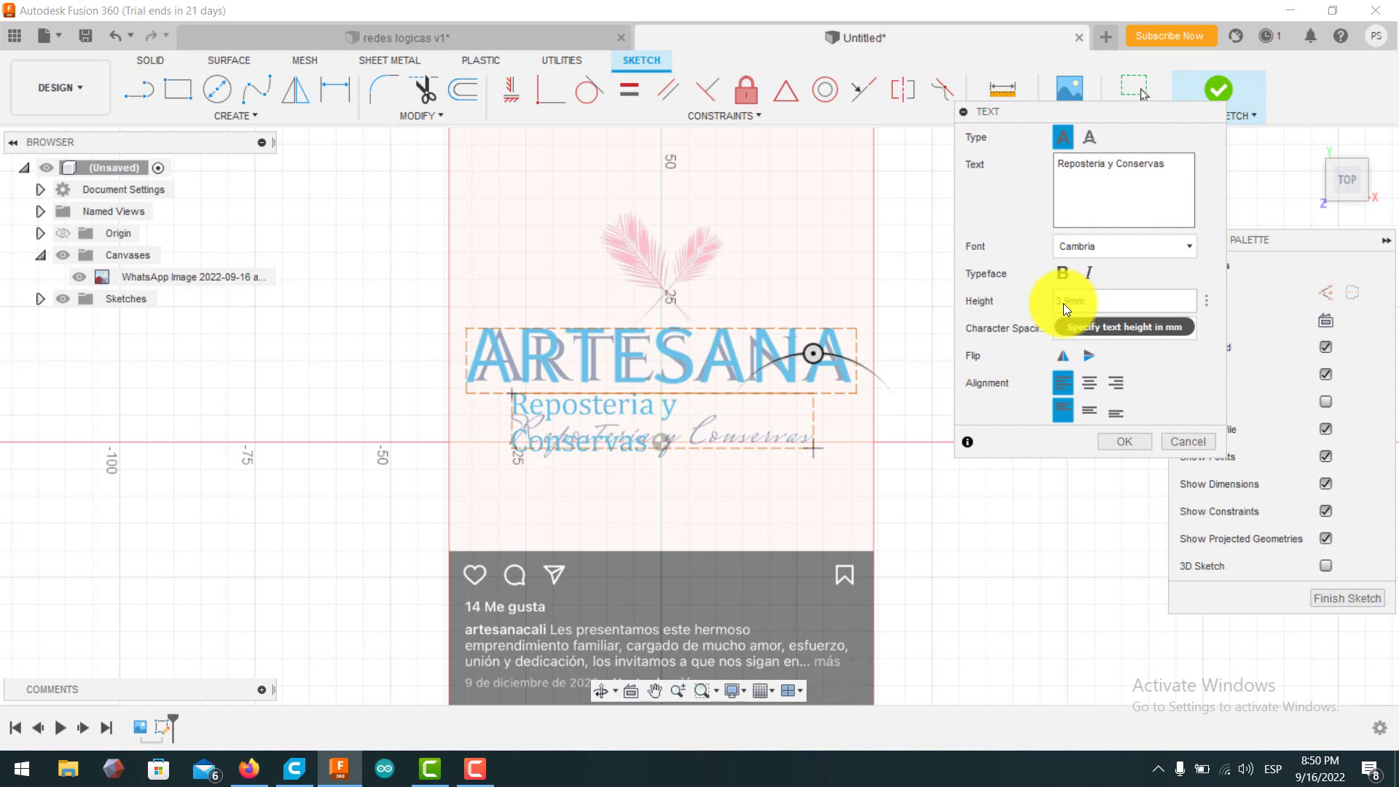
left_click(1176, 450)
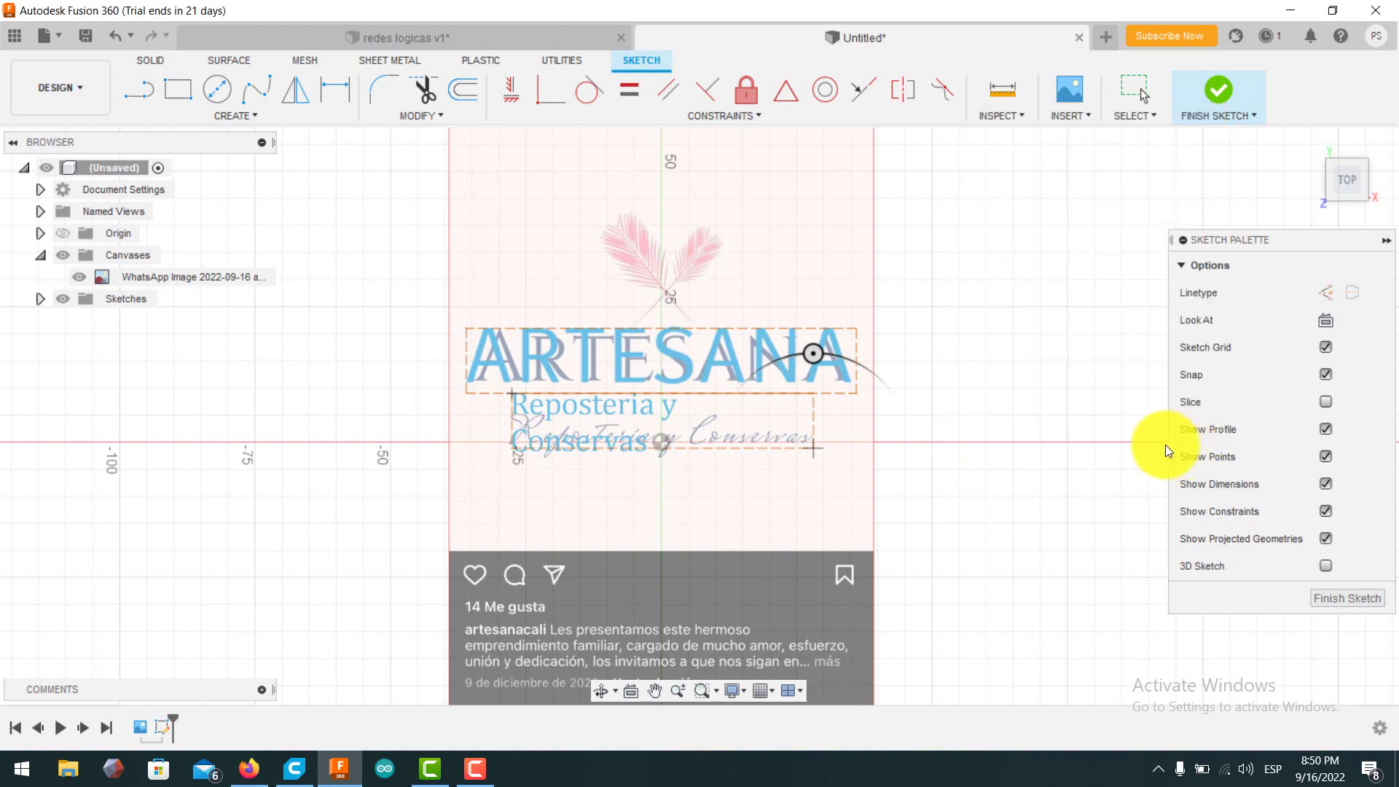
Draw a new sketch text frame below ARTESANA, wider than the "Repostería y Conservas" line on both sides.
left_click(253, 118)
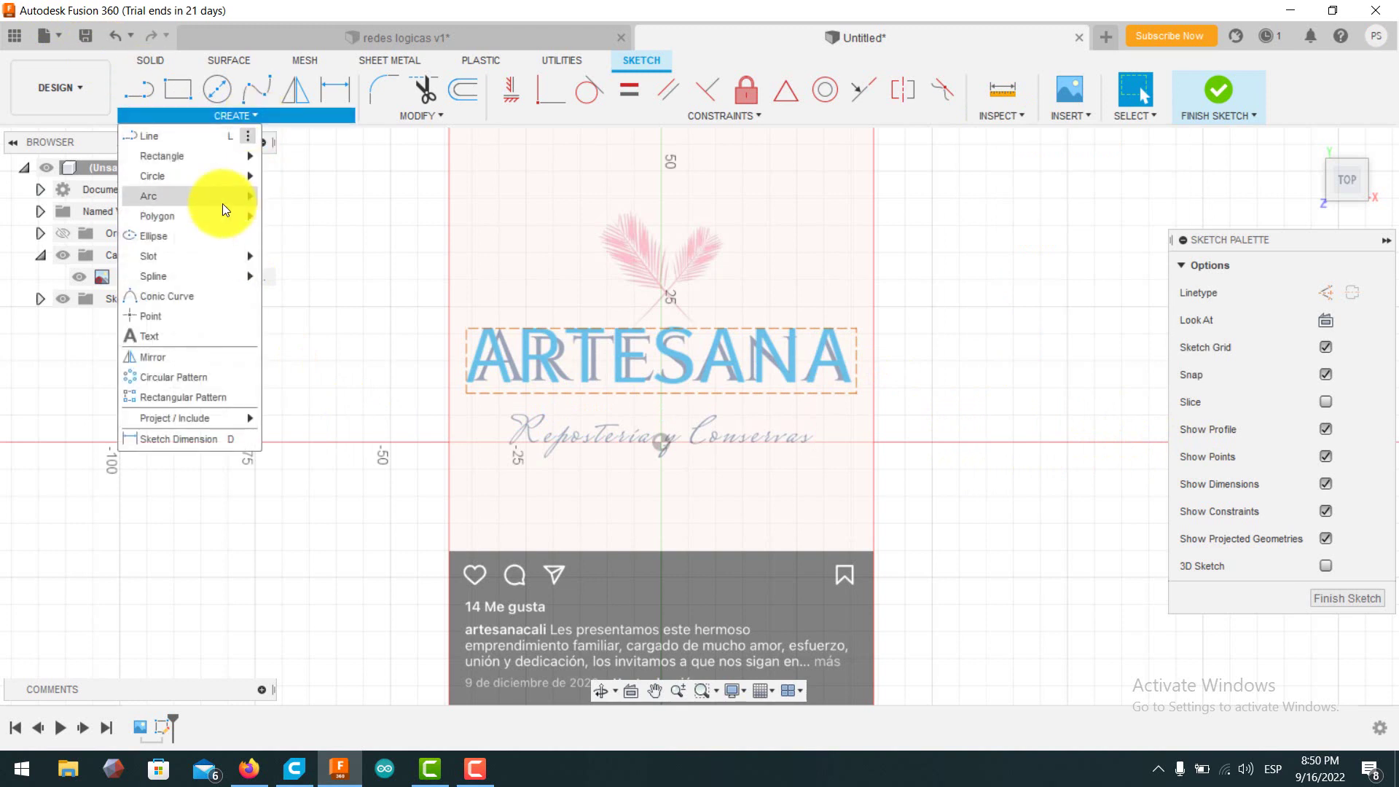
left_click(183, 336)
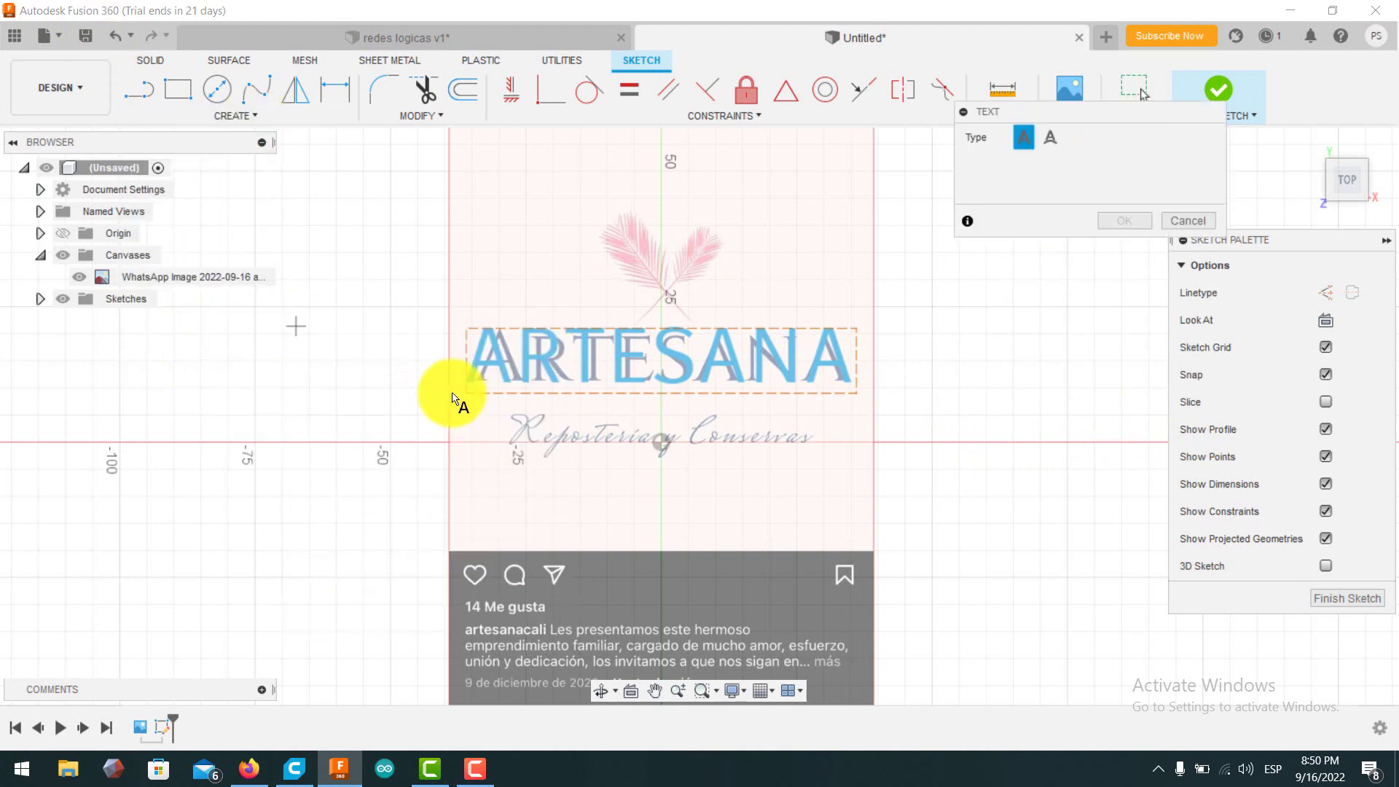
left_click(484, 406)
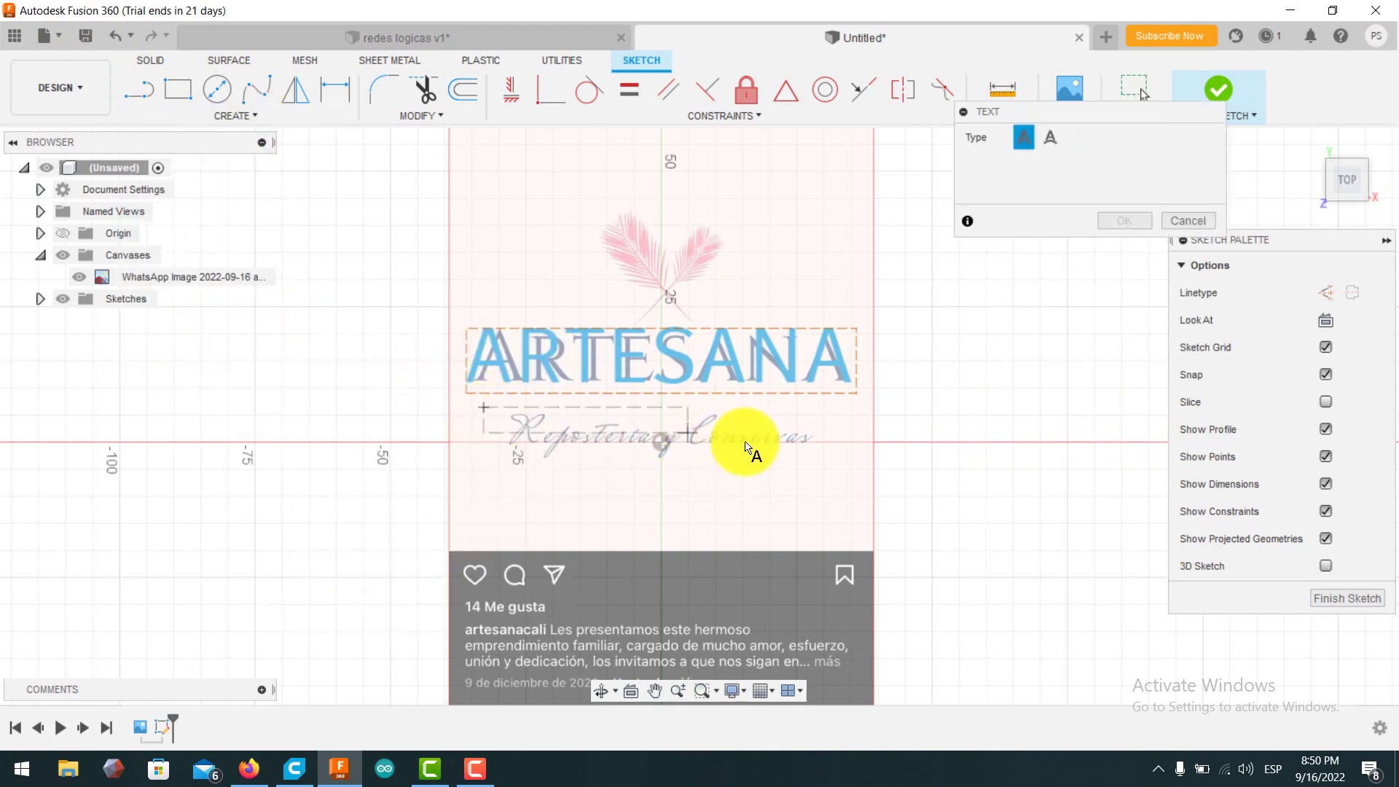
left_click(852, 455)
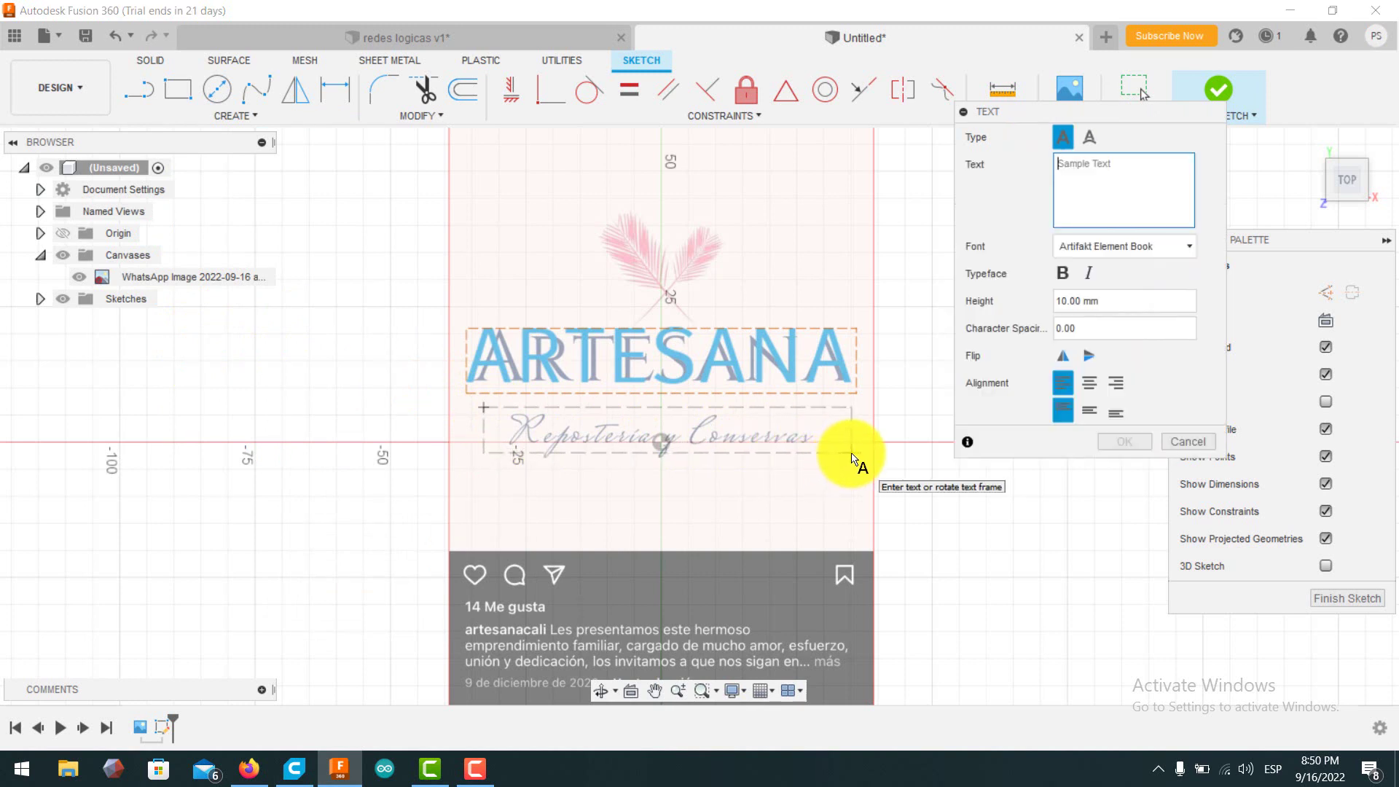
Choose the Cambria font and a text height of 4 mm for the new frame.
left_click(1122, 251)
scroll(1121, 430, "down", 7)
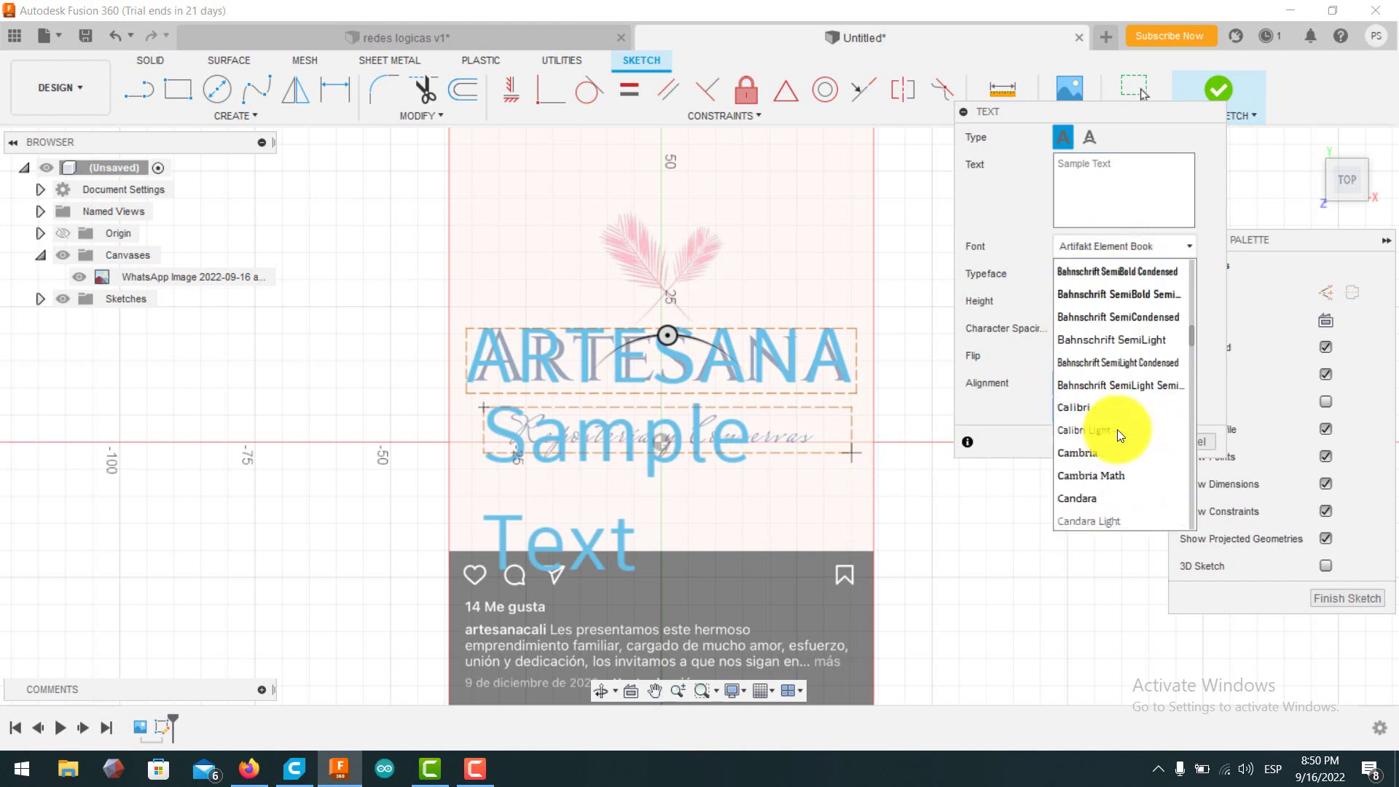
left_click(1082, 386)
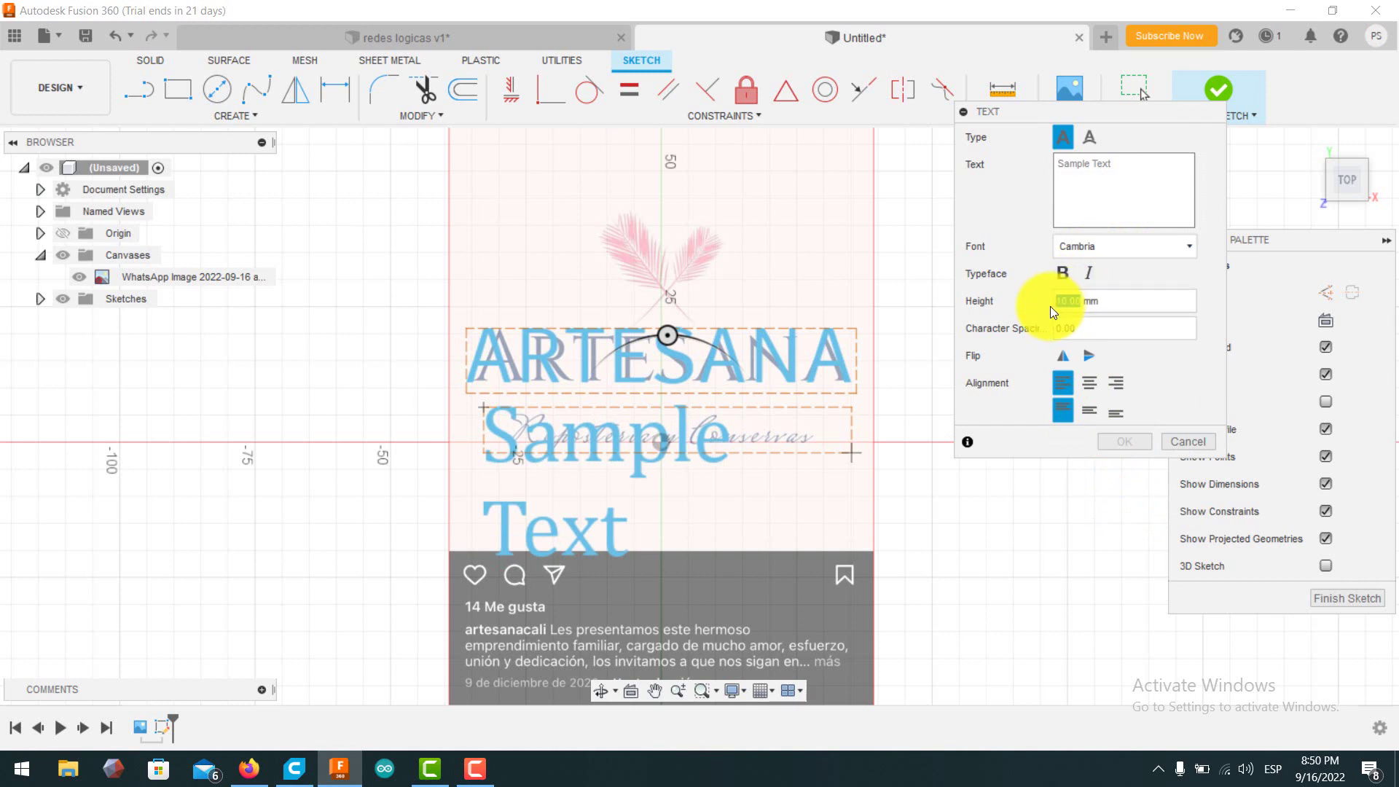
type("4")
Enter "Repostreria y Conservas" as the new frame's text.
left_click(1073, 168)
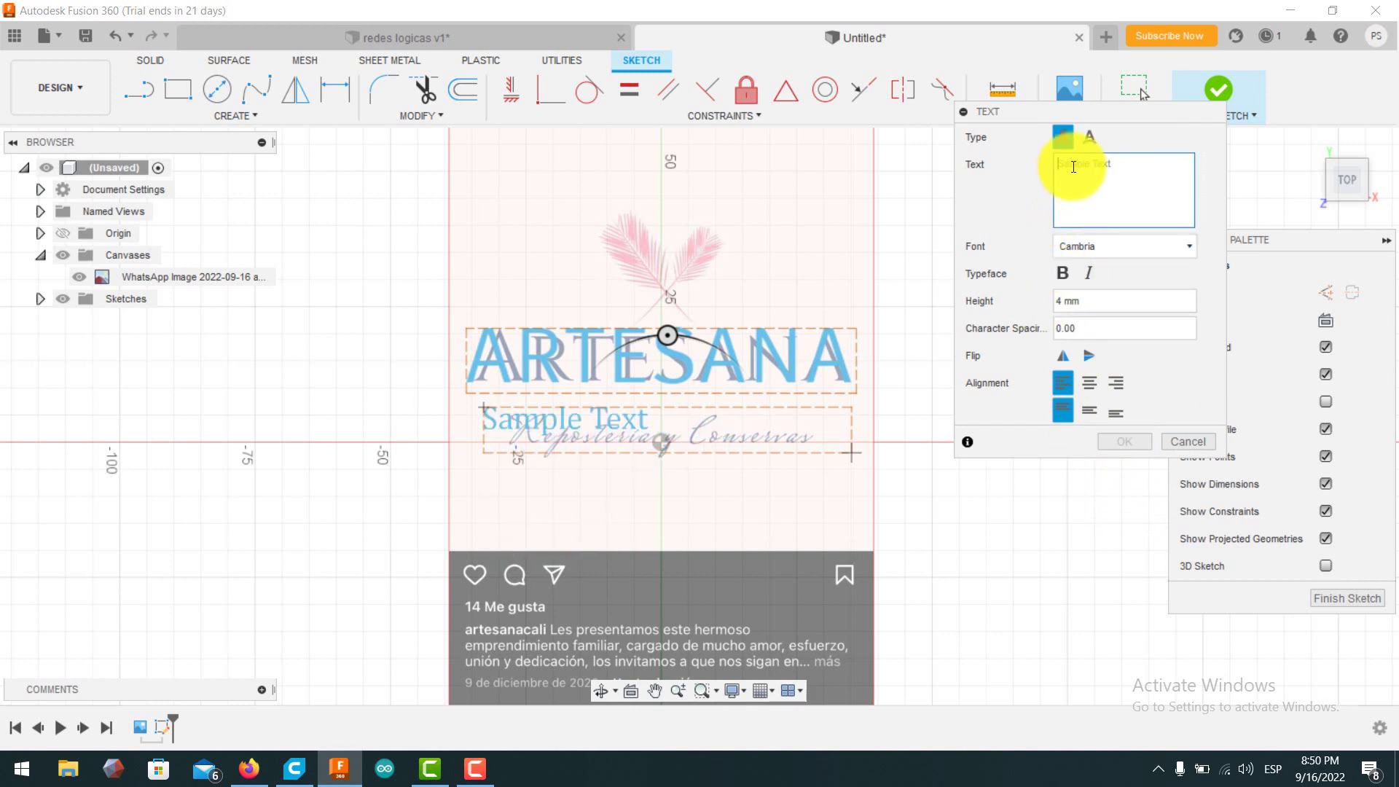
type("Repostrreria")
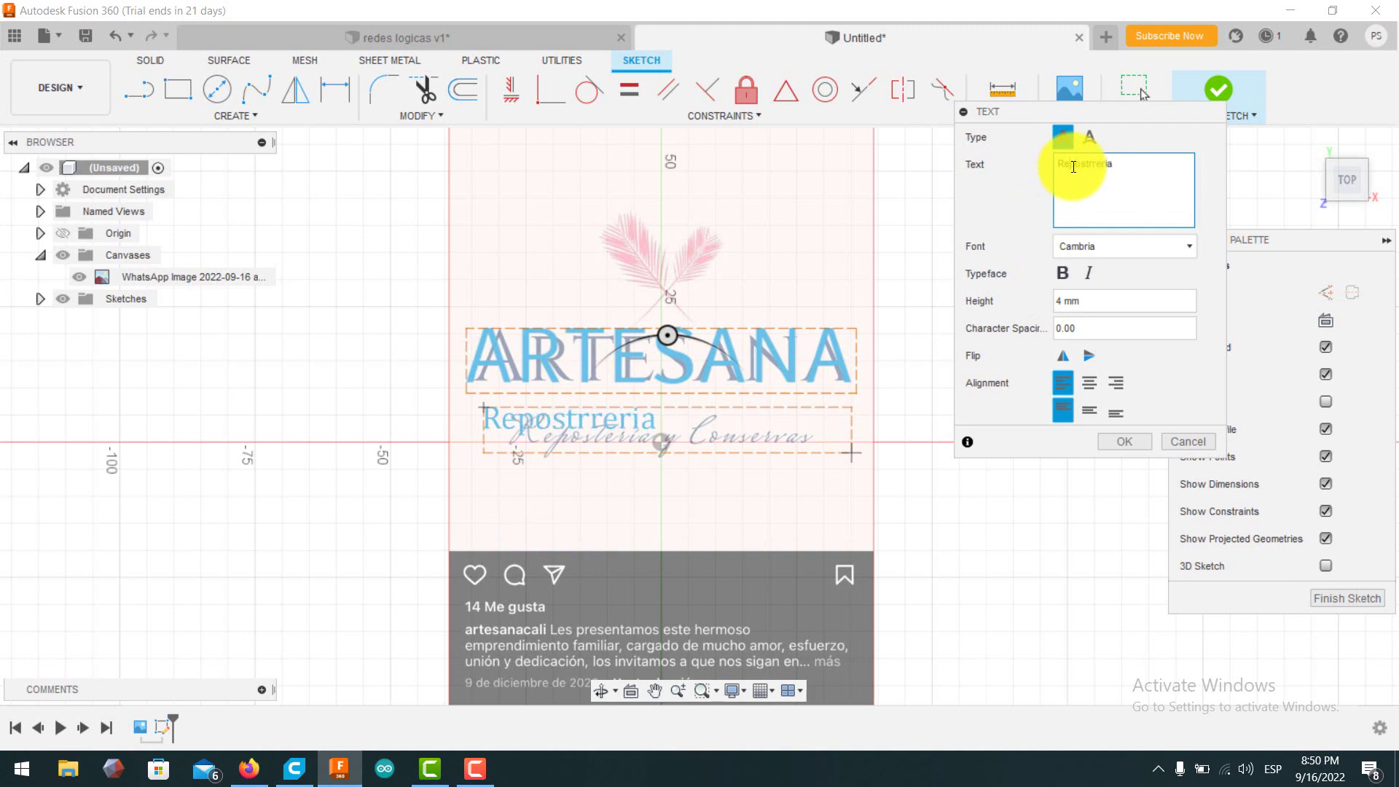
type("y Conservas")
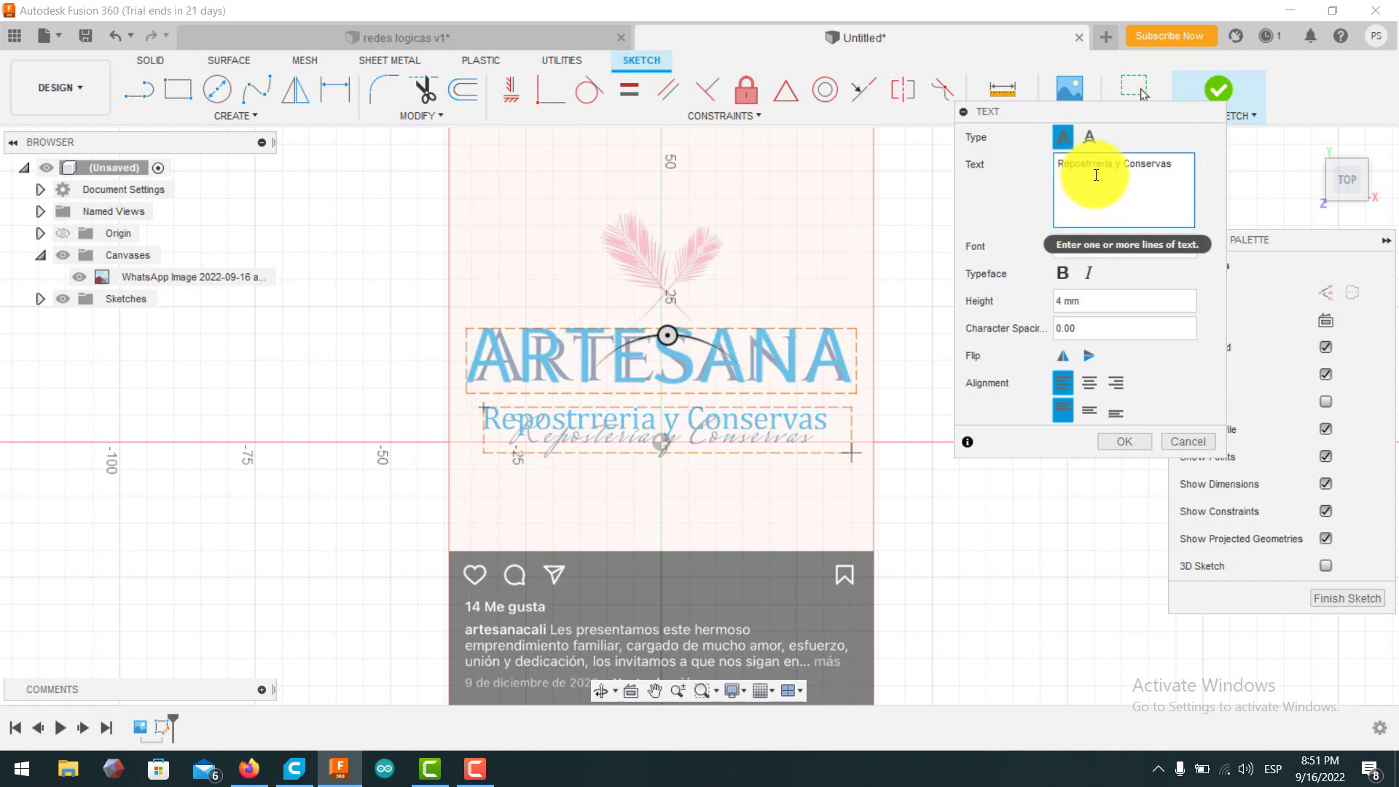
key("BackSpace")
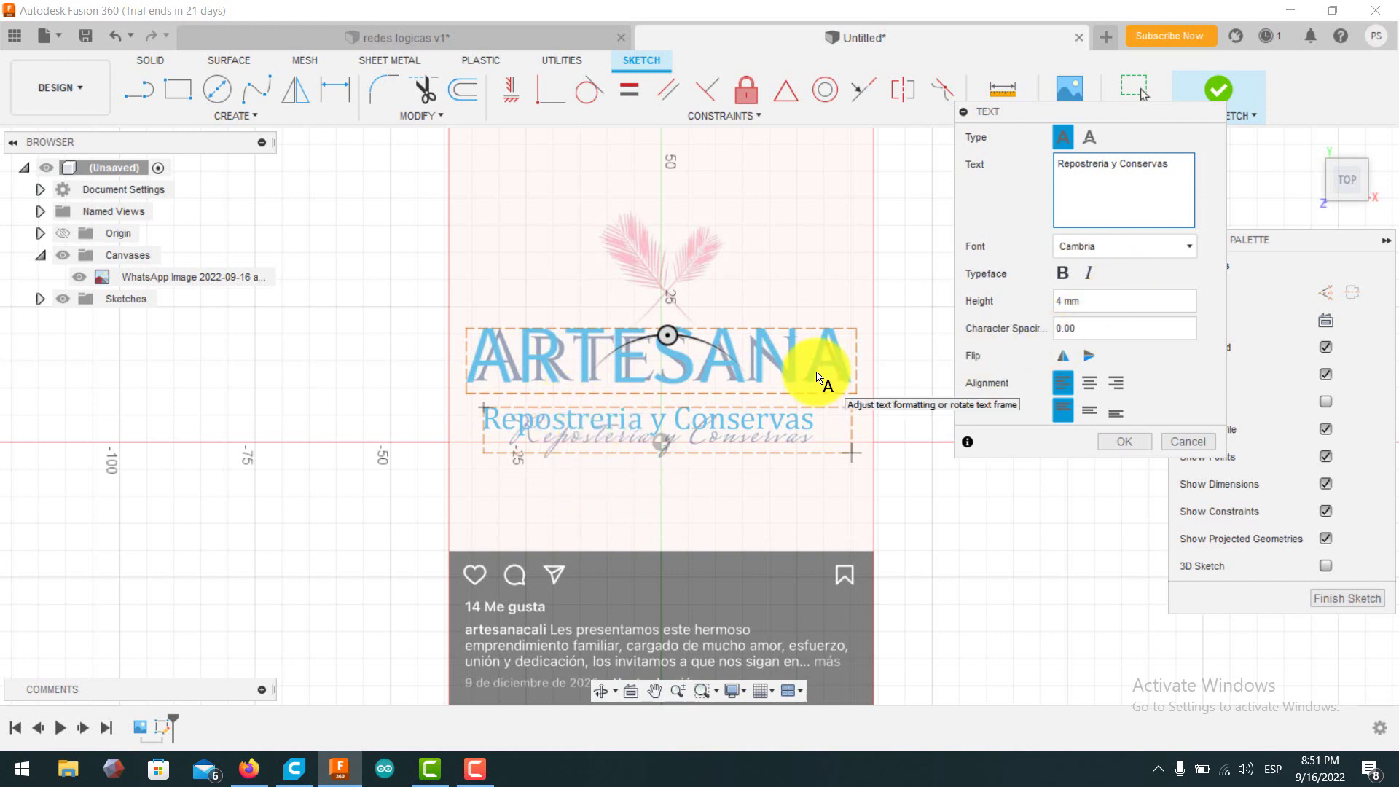
Correct the frame's text to "Reposteria y Conservas", accept it, and hide the WhatsApp image canvas.
key("BackSpace")
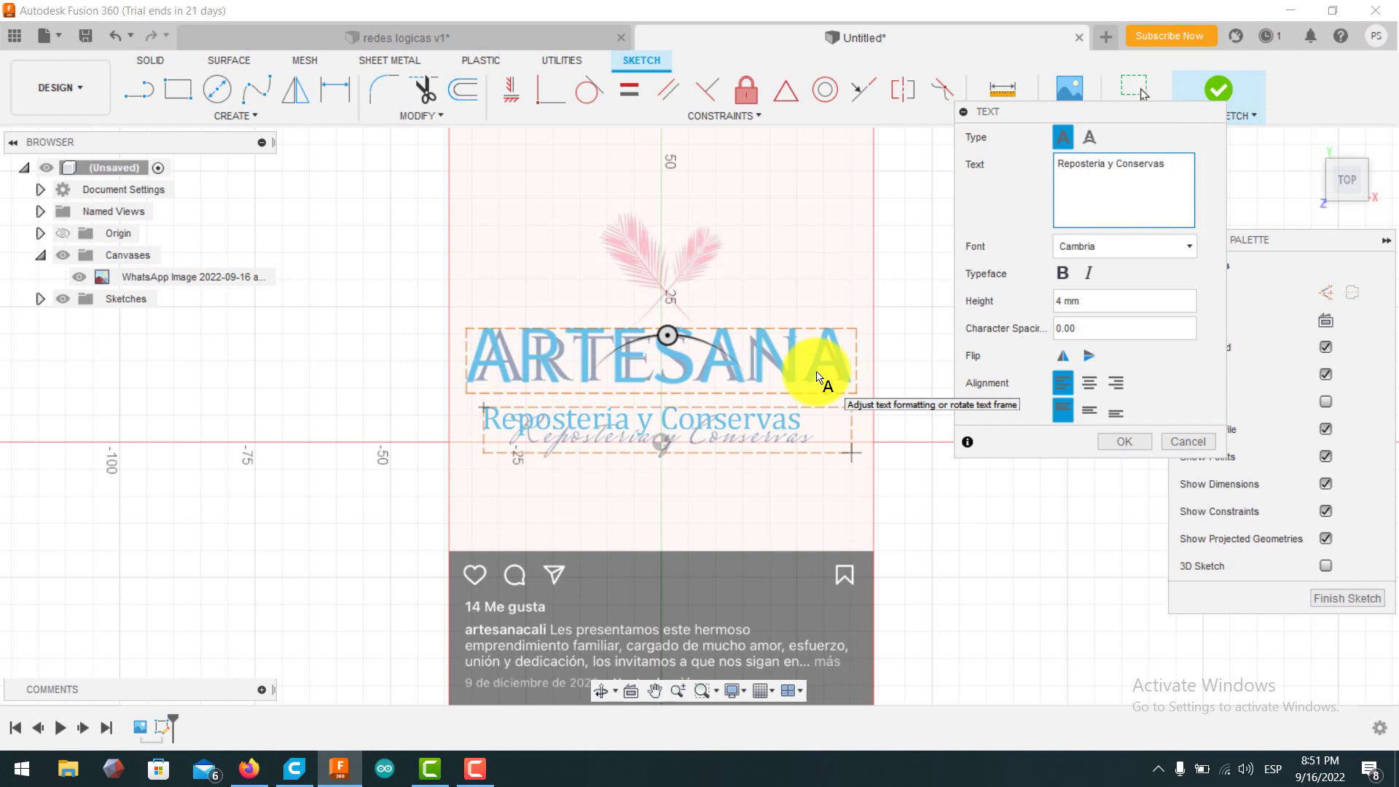
left_click(1142, 442)
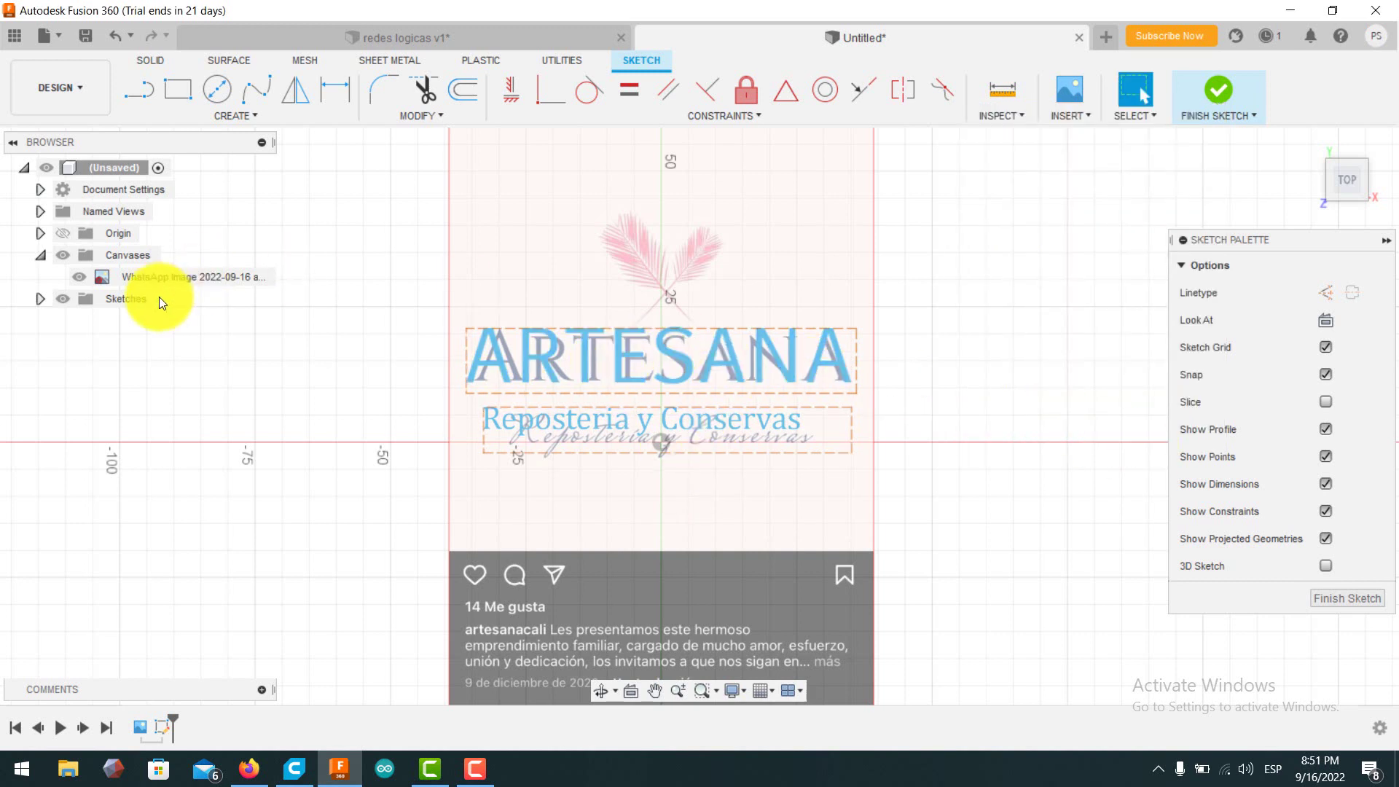
left_click(80, 276)
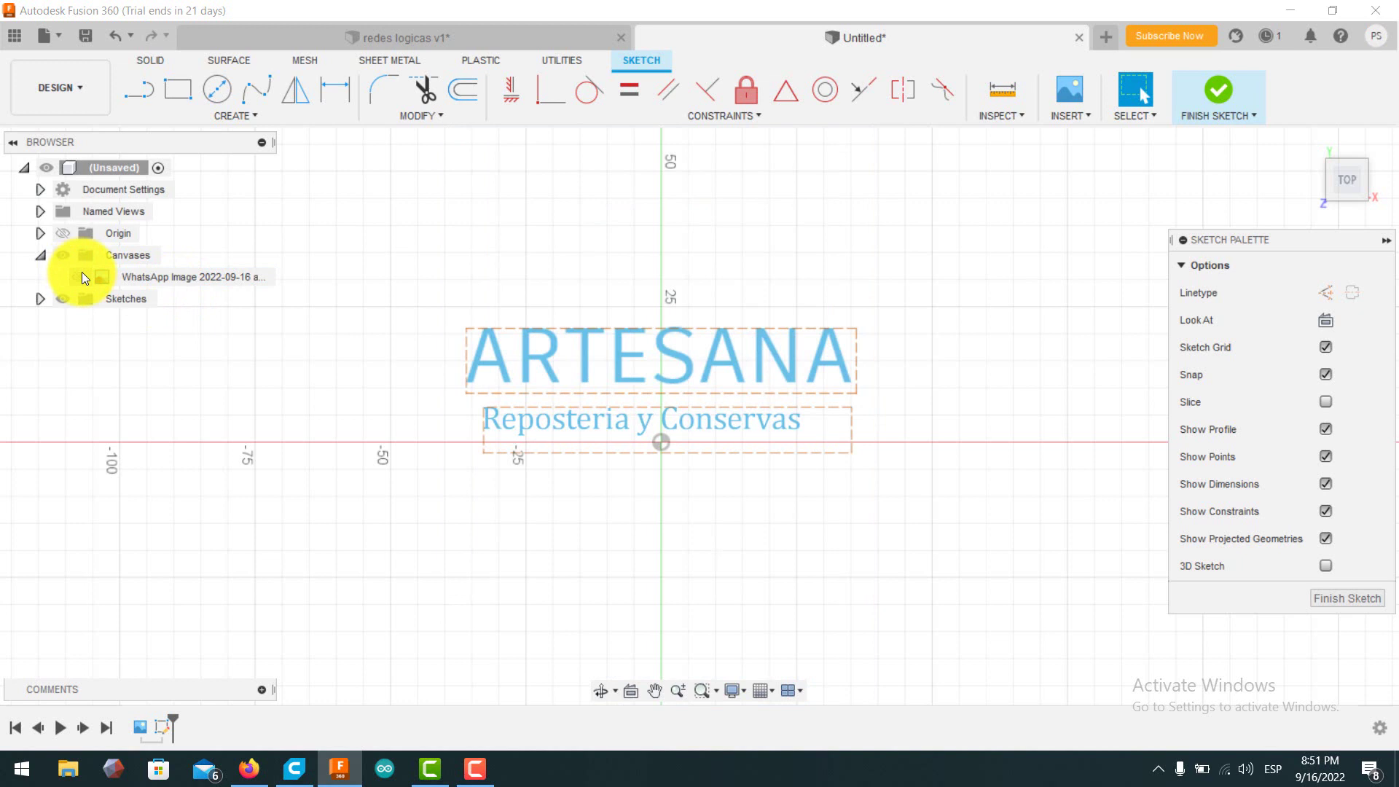
Explode the ARTESANA sketch text into outline curves.
scroll(661, 285, "up", 2)
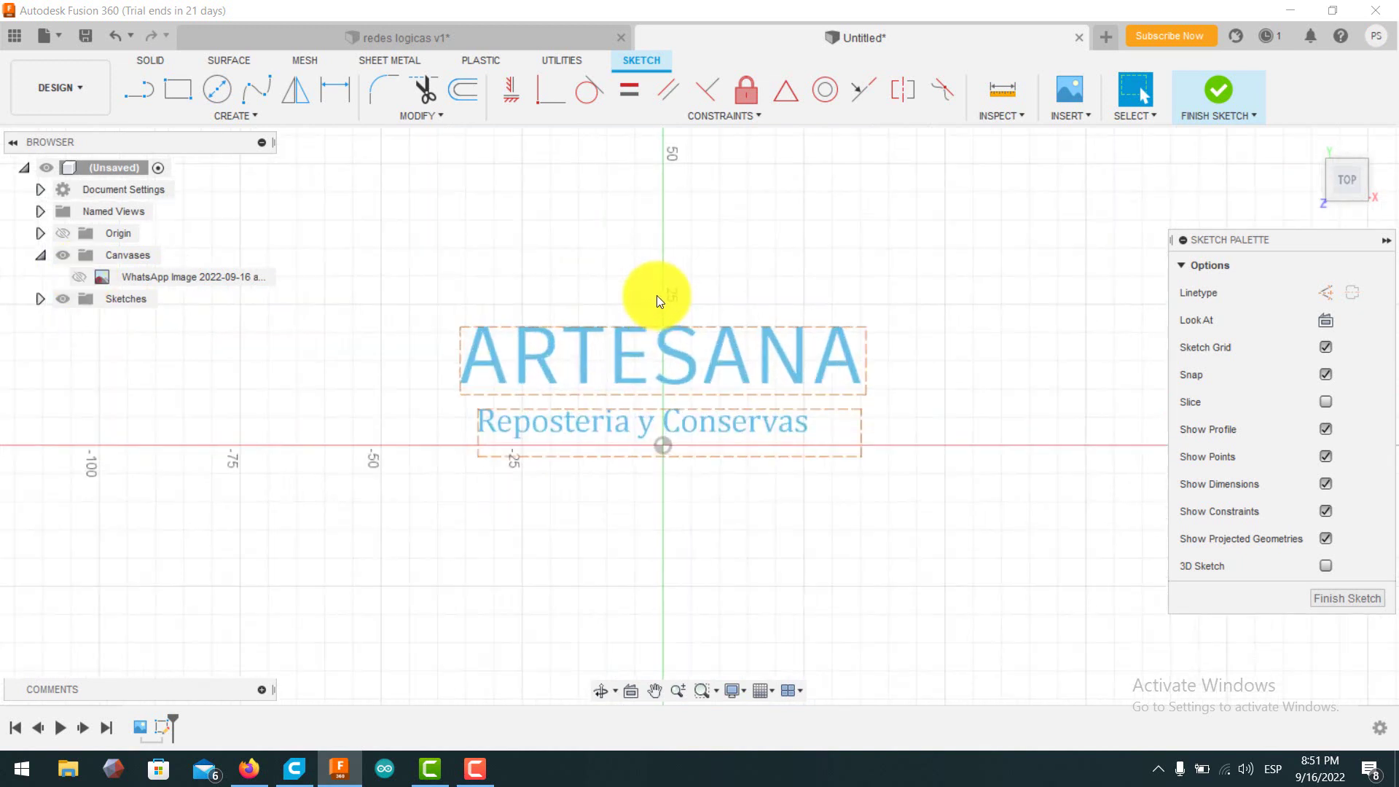
scroll(658, 297, "up", 2)
left_click(486, 370)
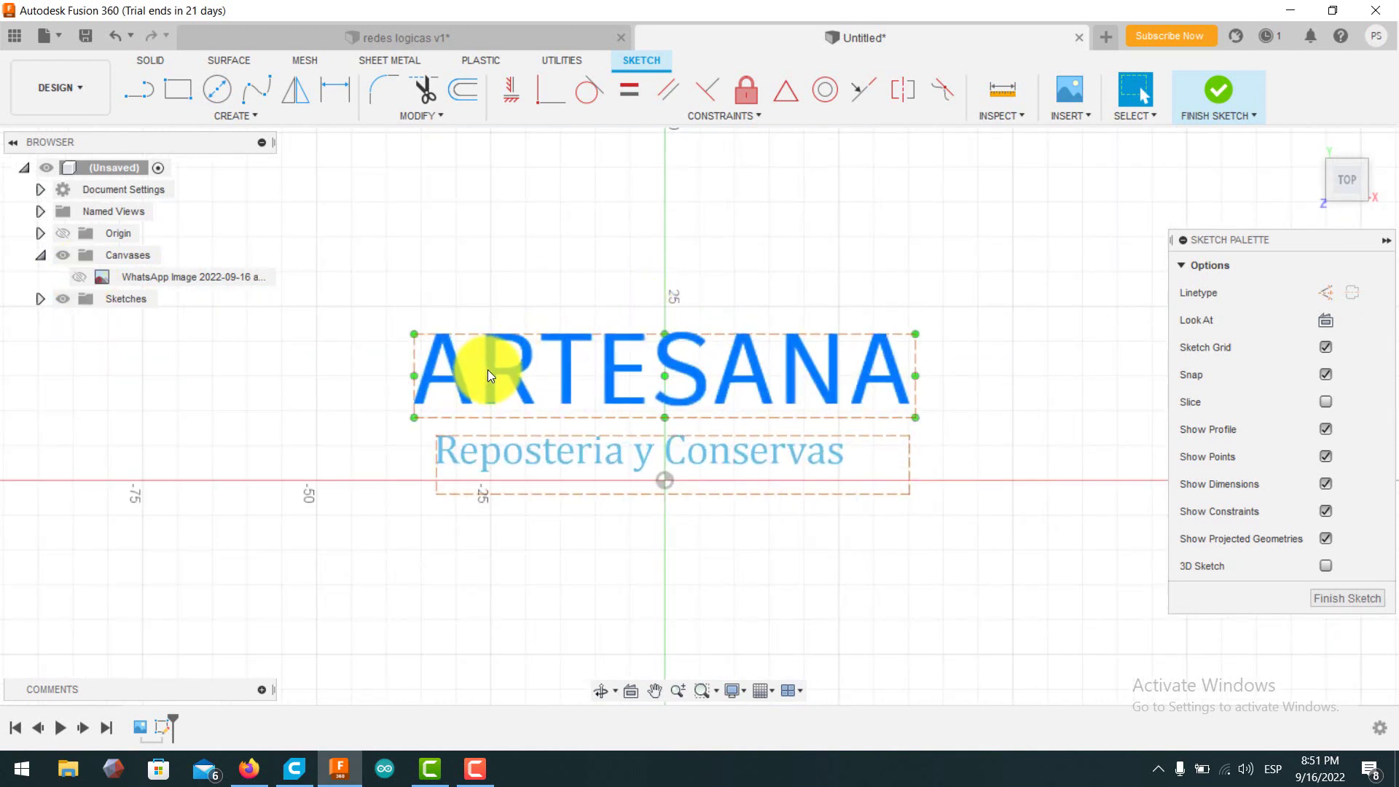
right_click(488, 370)
left_click(497, 487)
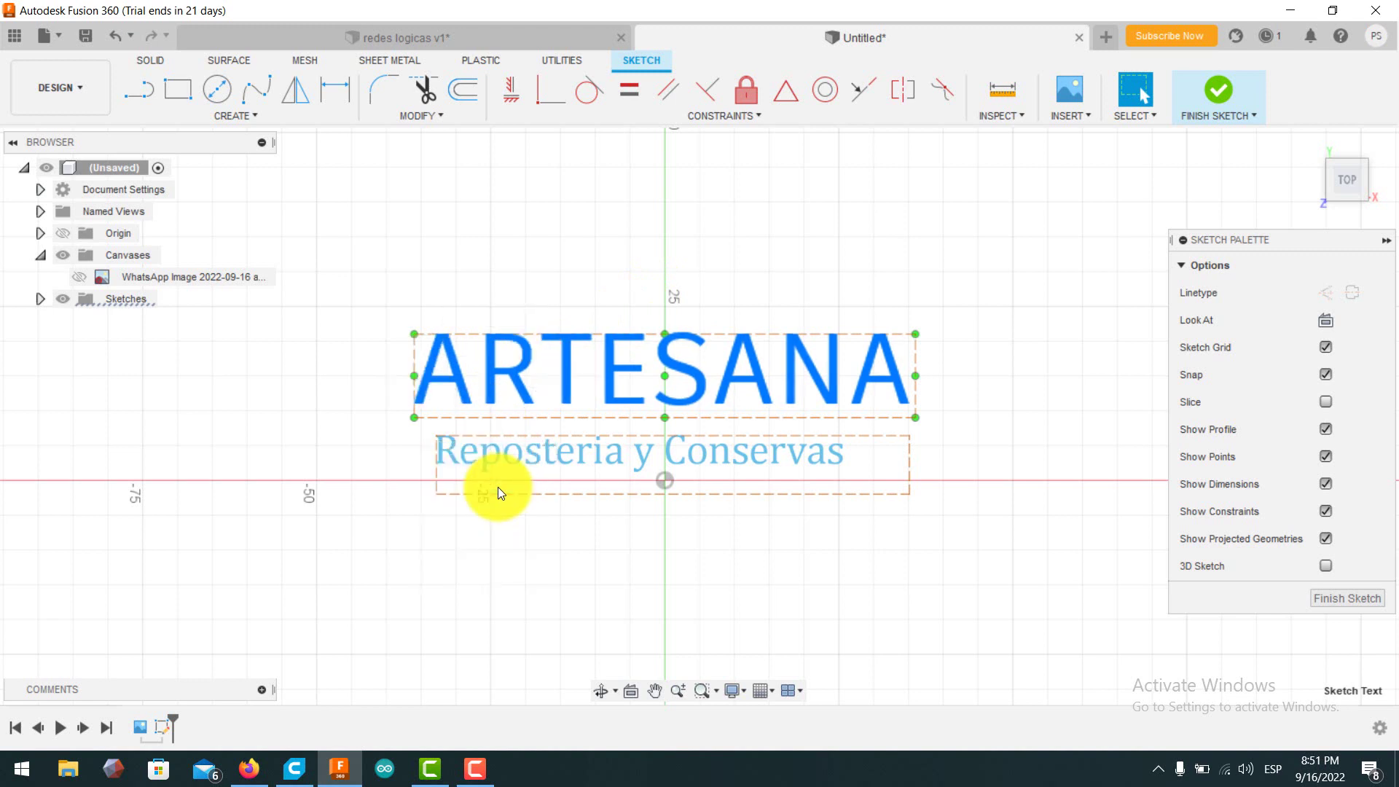
Move the "Reposteria y Conservas" frame's upper edge up about 2.1 mm and its right edge inward about 8.2 mm.
left_click(528, 434)
right_click(528, 435)
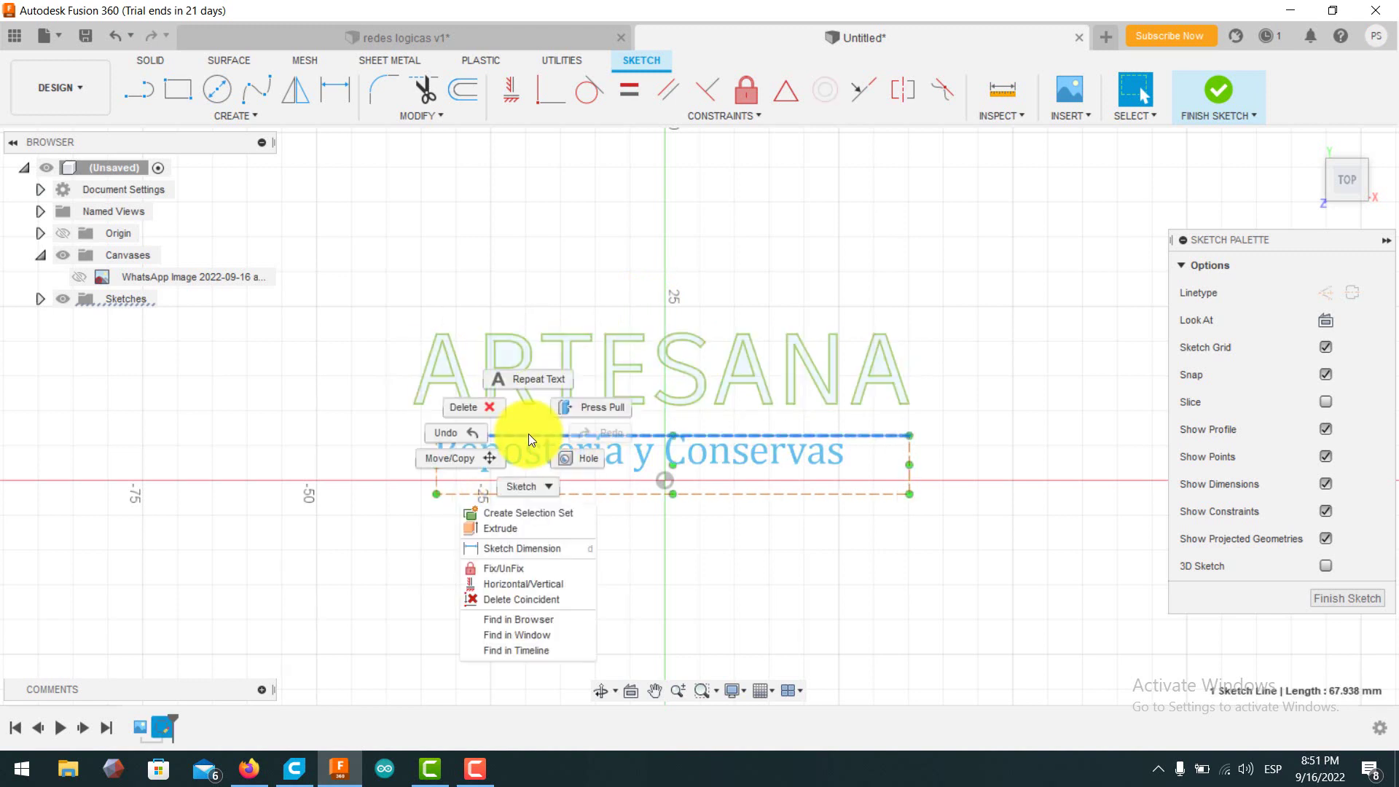
left_click(485, 458)
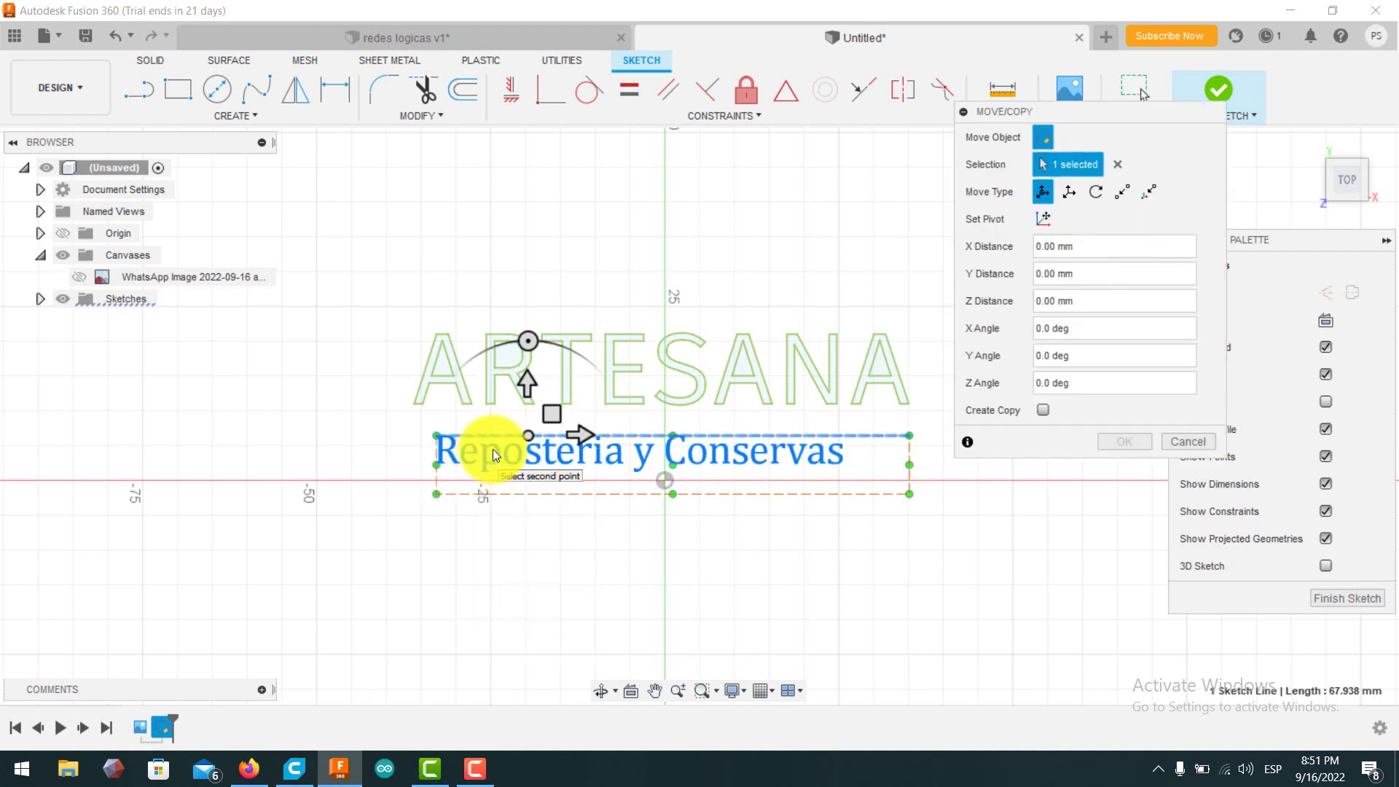
left_click_drag(557, 417, 573, 406)
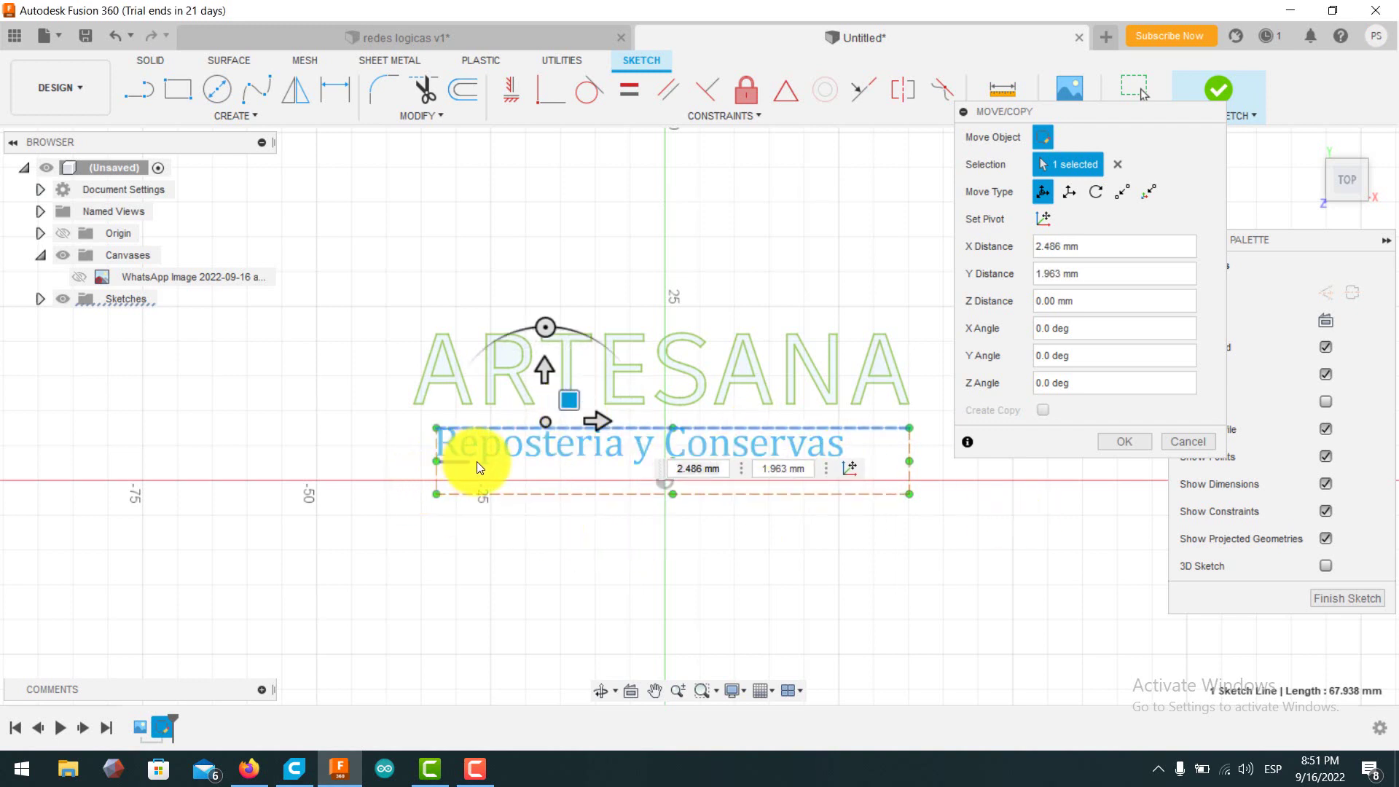
left_click_drag(567, 405, 620, 397)
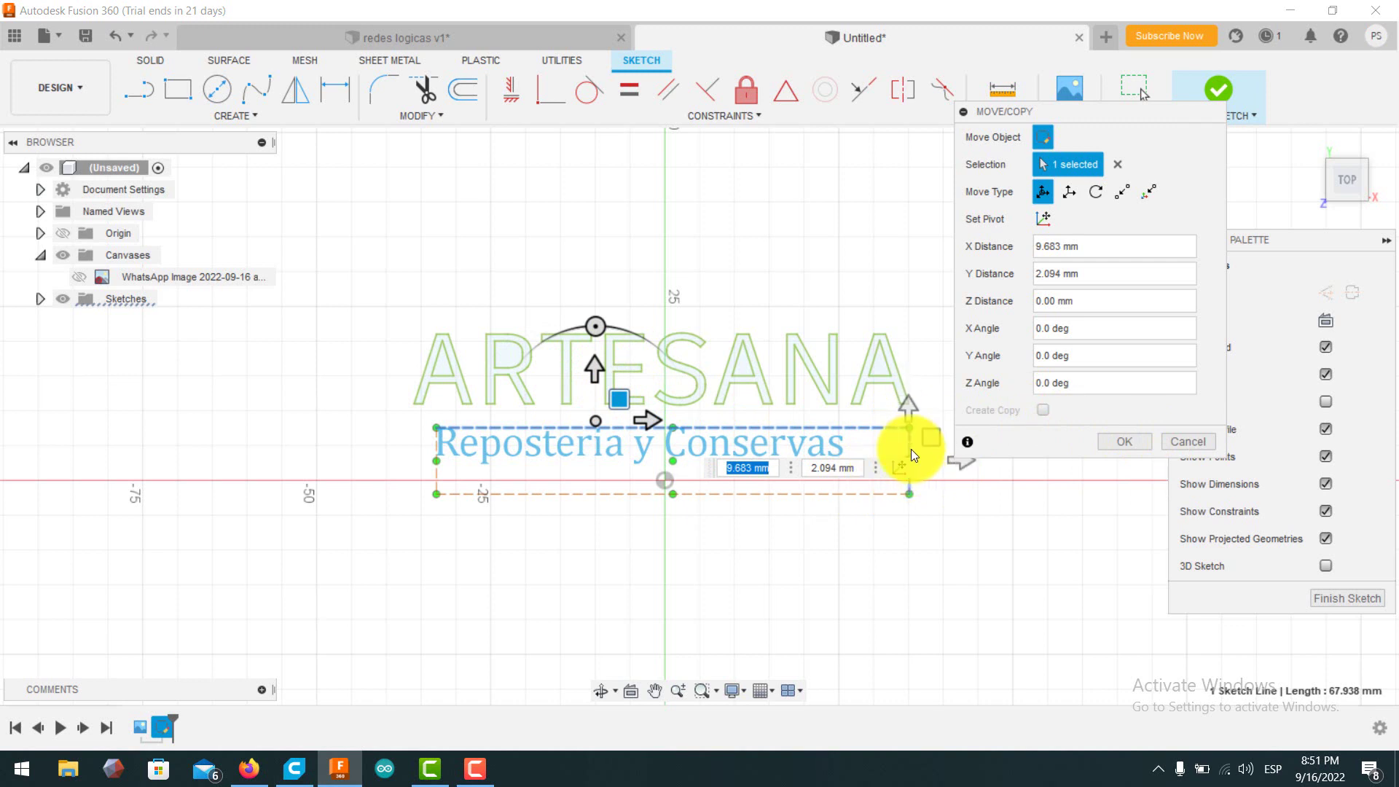
left_click(918, 449)
left_click_drag(929, 444, 876, 440)
Move the "Reposteria y Conservas" text about 2.88 mm in X and 1.18 mm in Y, centring it under ARTESANA.
left_click(481, 448)
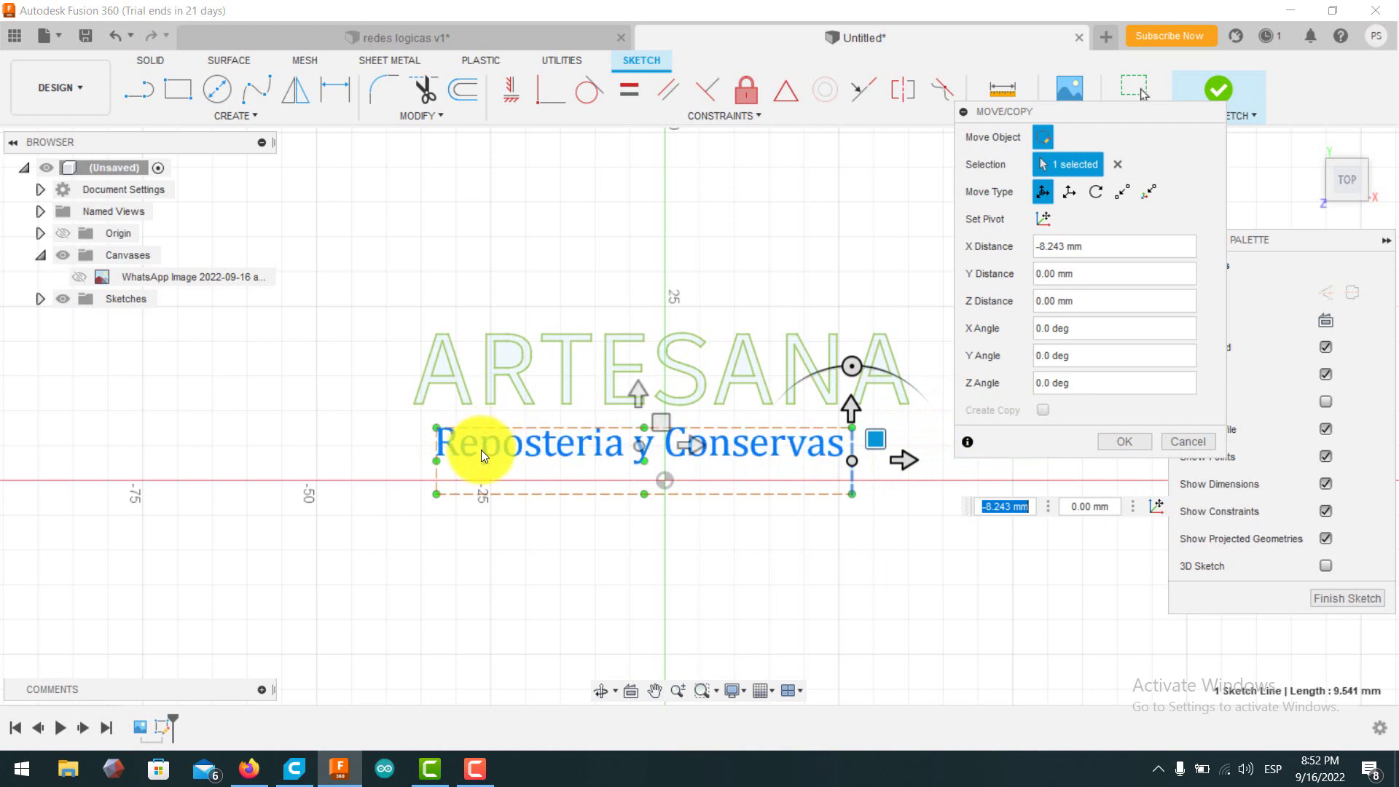
left_click_drag(666, 423, 692, 421)
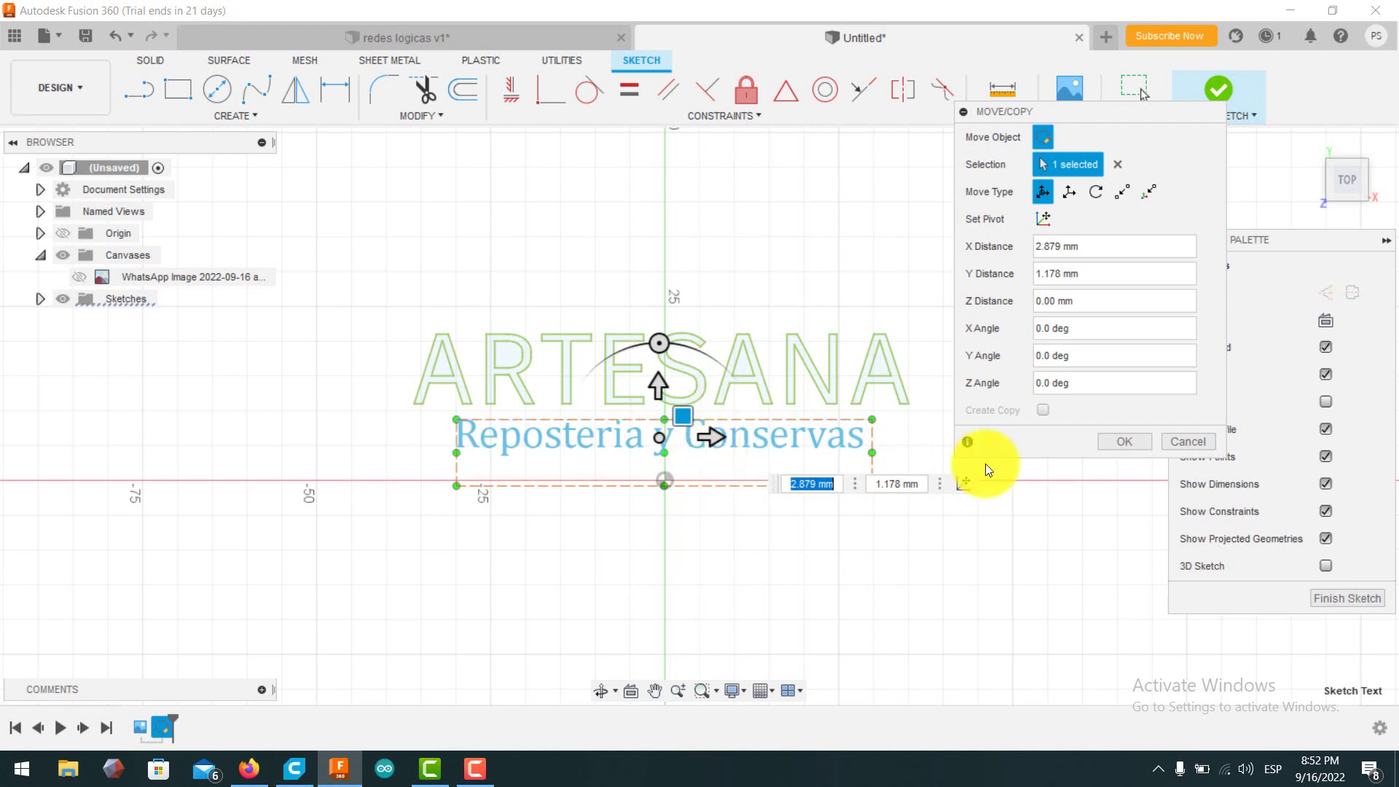
left_click(1119, 445)
Explode the "Reposteria y Conservas" text into outline curves and start the Rectangle tool.
right_click(578, 433)
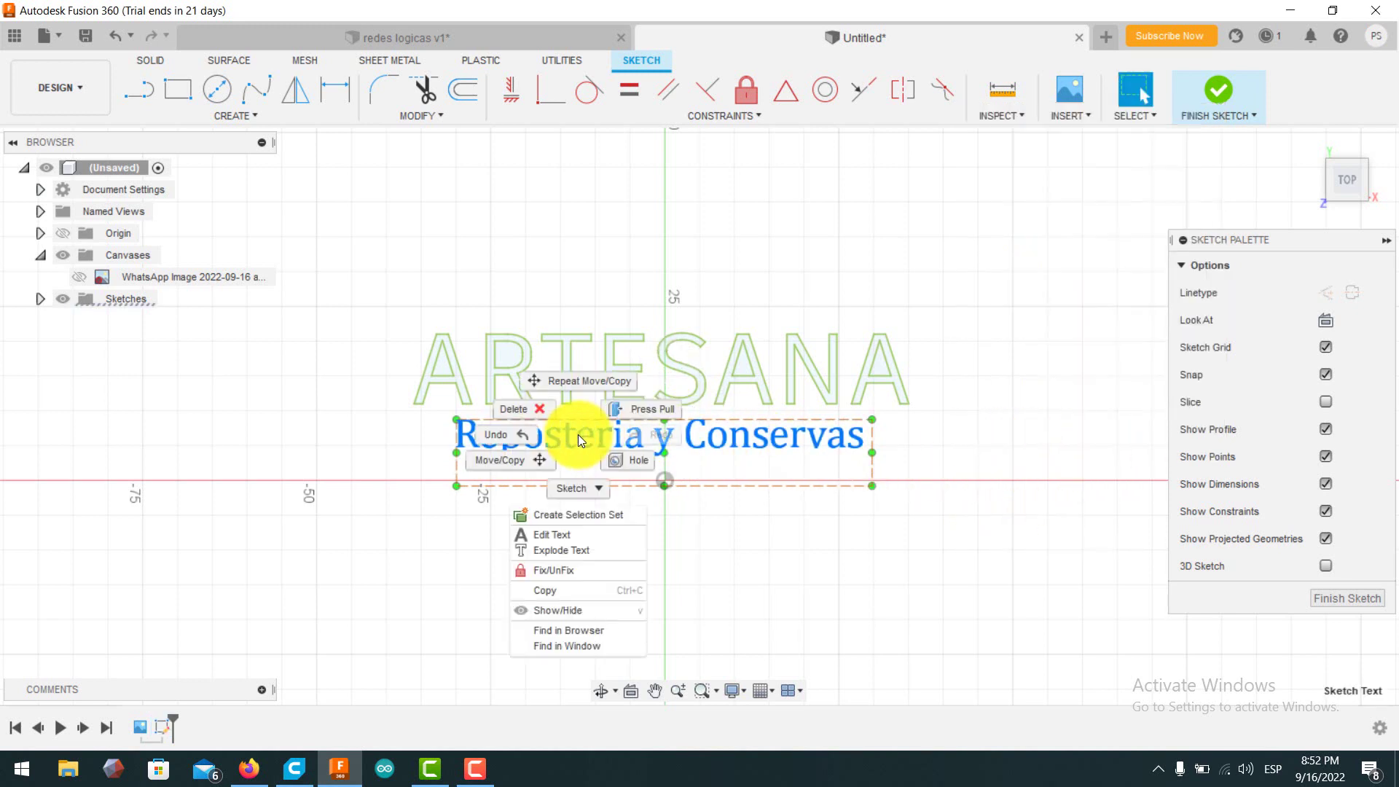
left_click(580, 554)
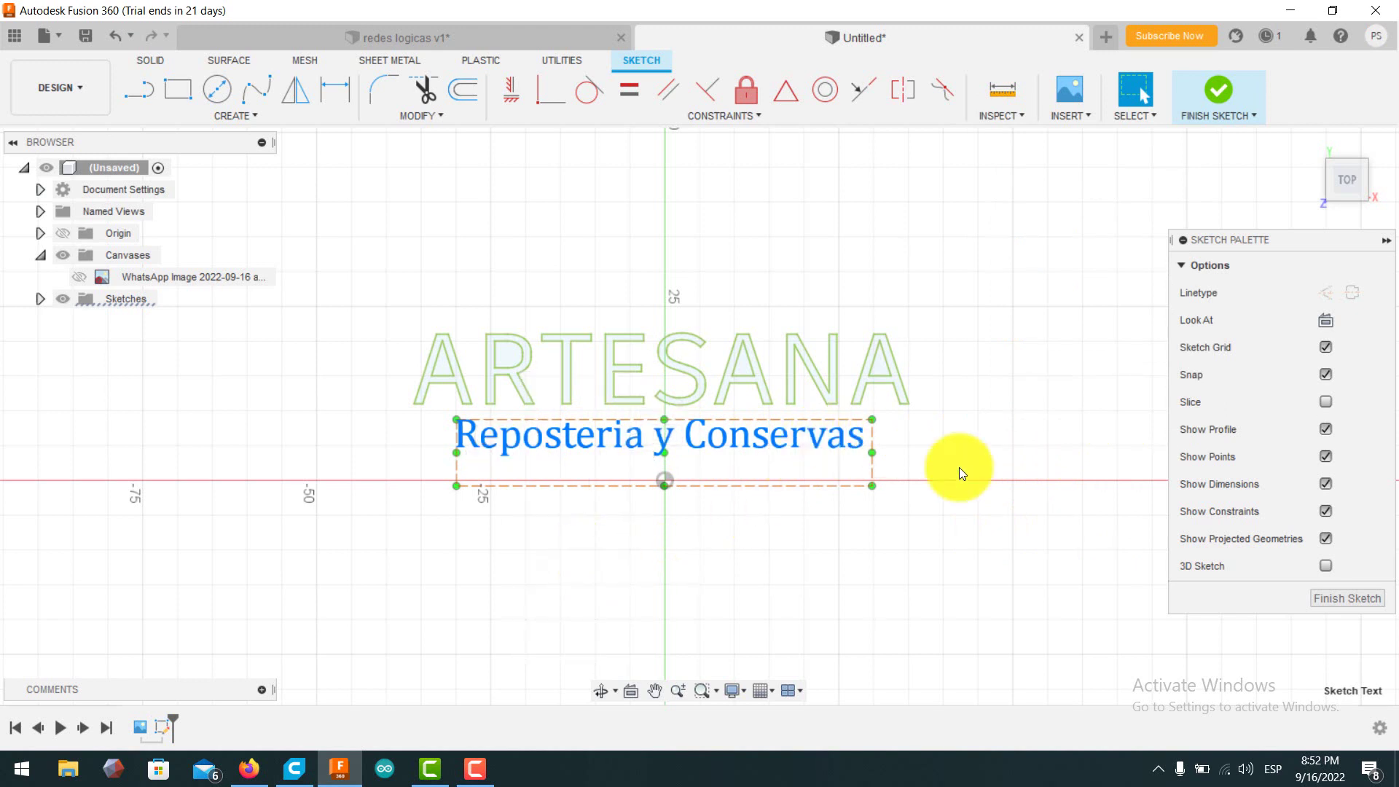
left_click(177, 91)
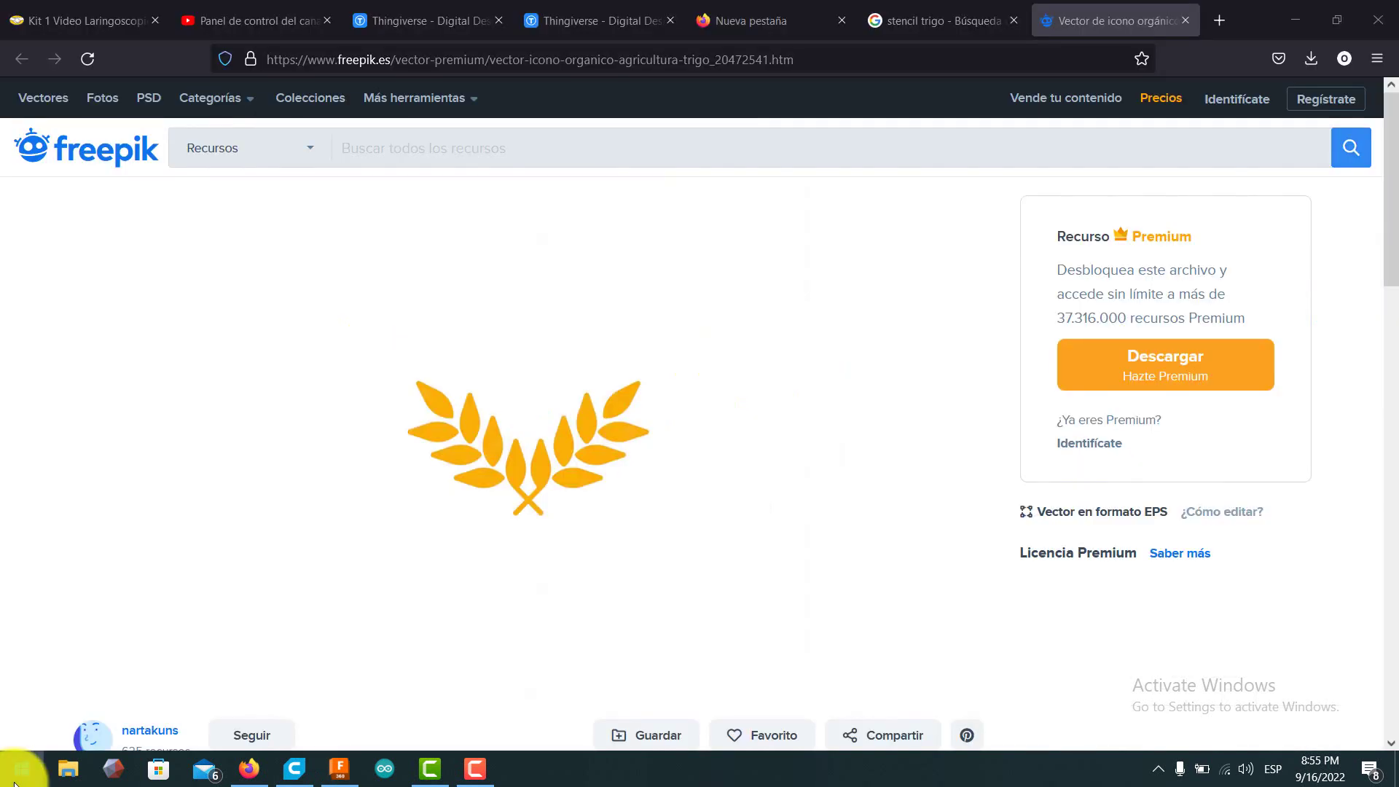
Switch to Paint and paste the captured screenshot of the Freepik wheat icon page onto the blank canvas.
left_click(15, 784)
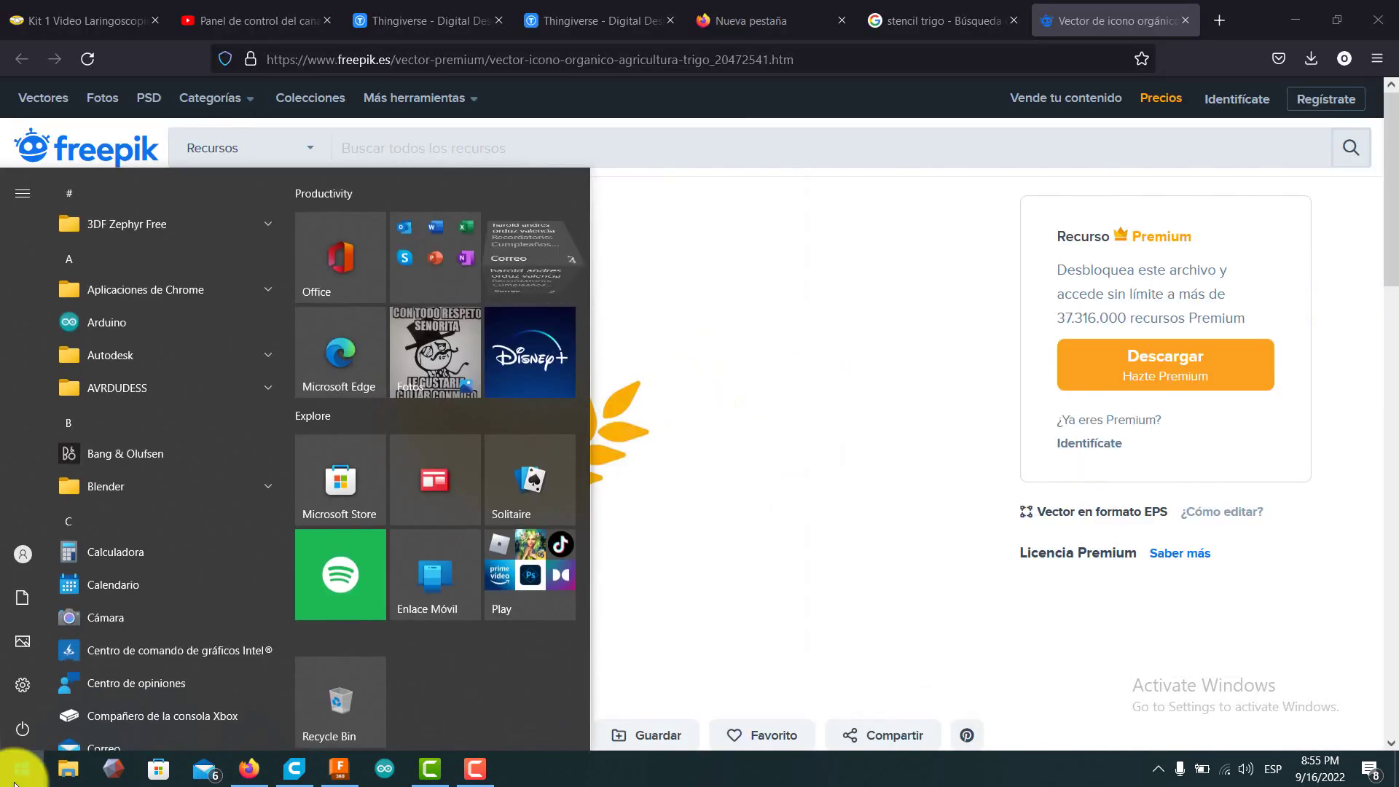
type("paint")
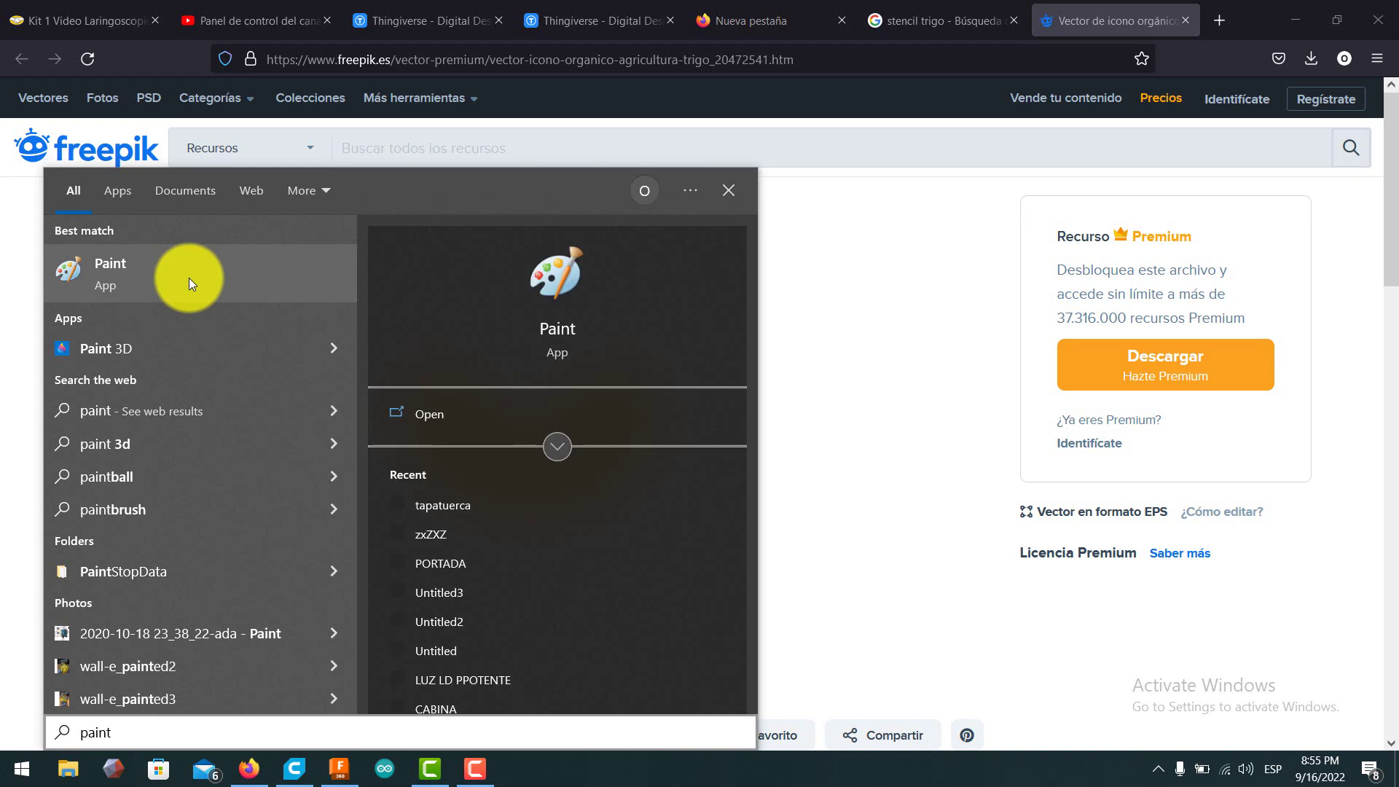
left_click(189, 278)
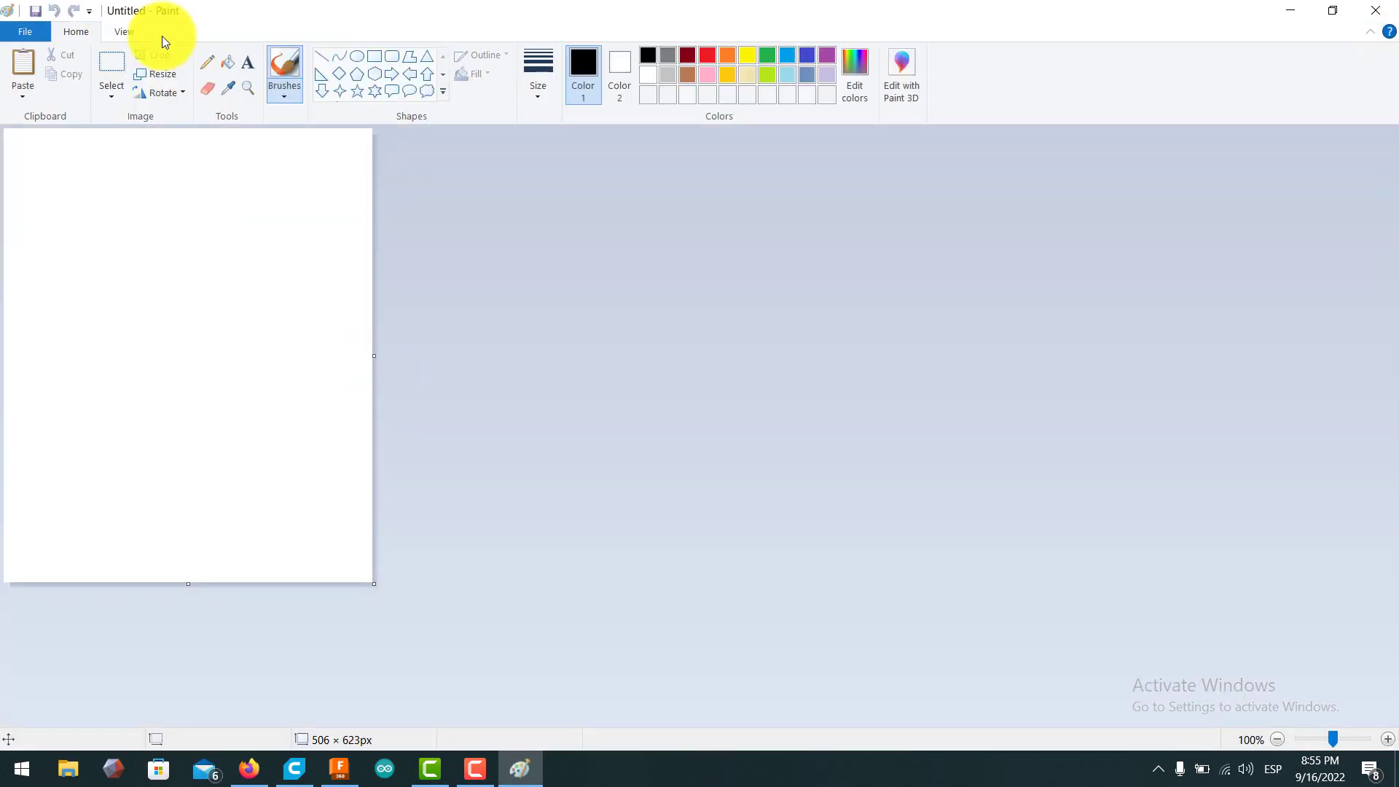
left_click(109, 75)
right_click(177, 227)
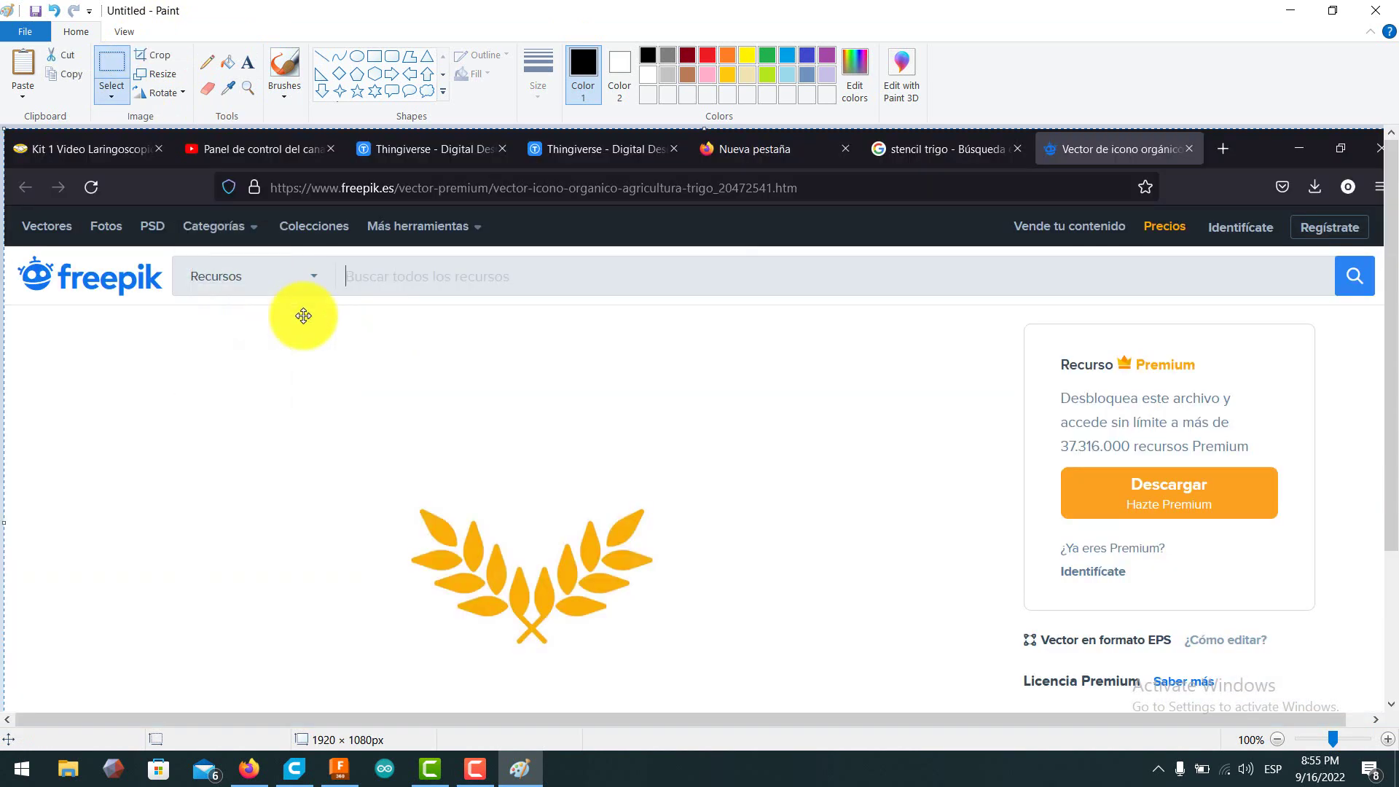
left_click(231, 274)
Cut a rectangular region of about 427 × 334 px around the wheat emblem out of the screenshot.
left_click(109, 62)
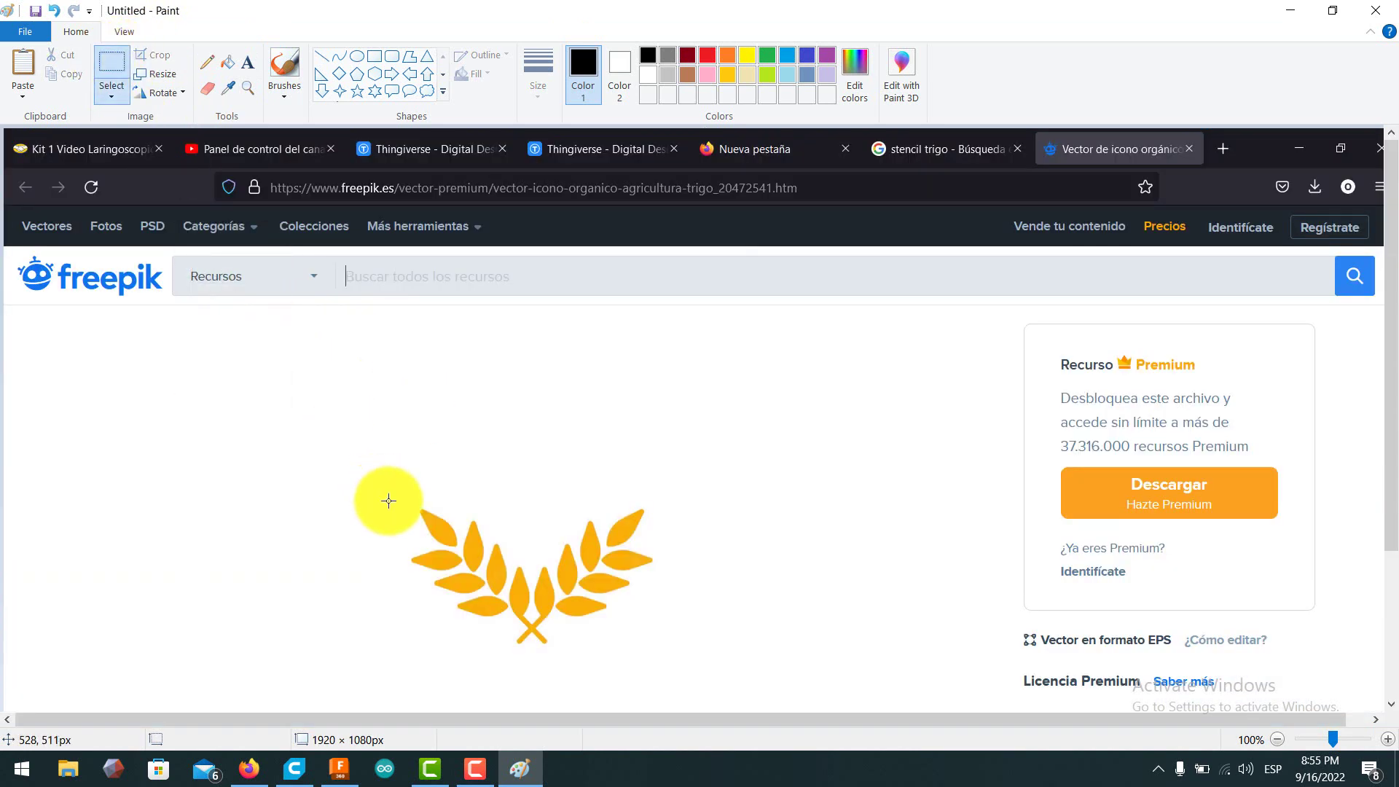
left_click_drag(381, 438, 691, 682)
right_click(560, 578)
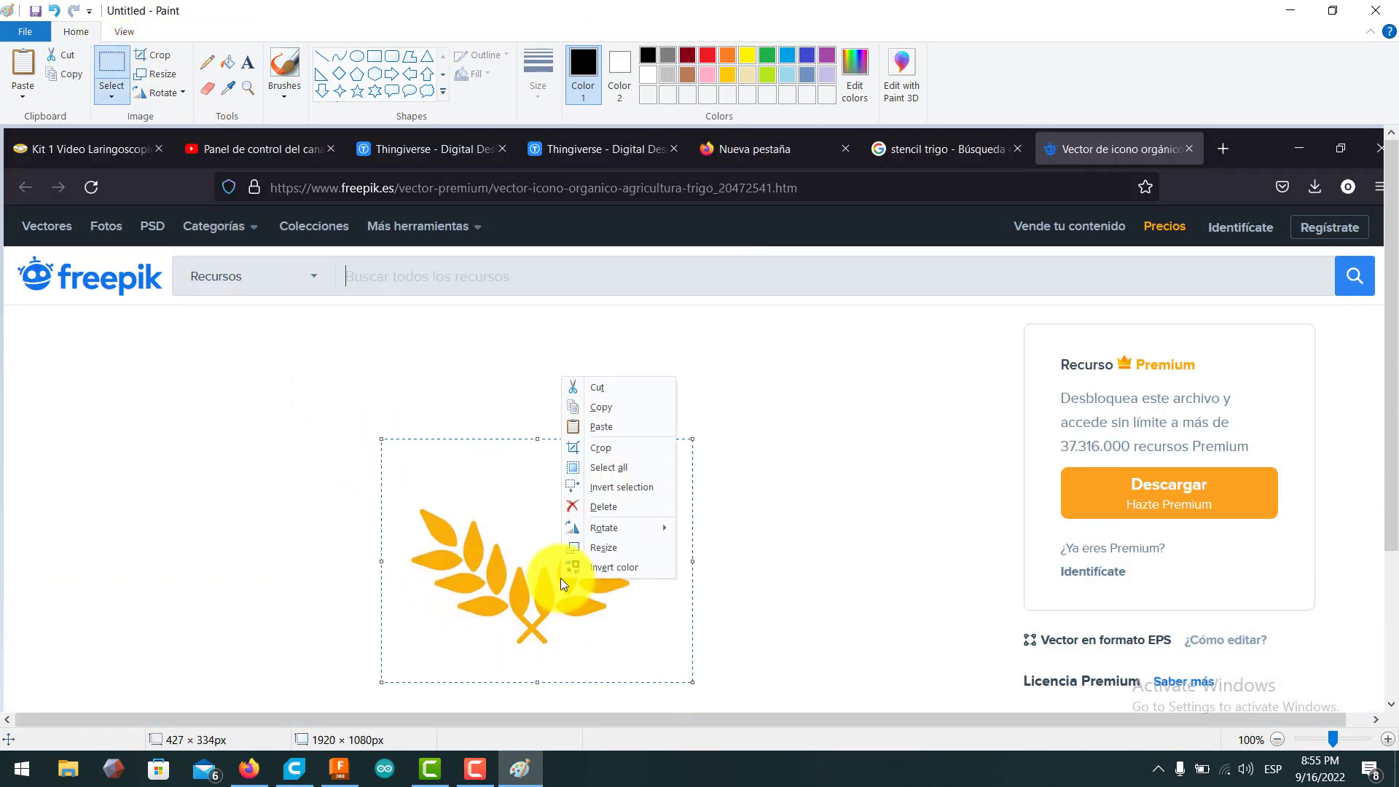
left_click(614, 387)
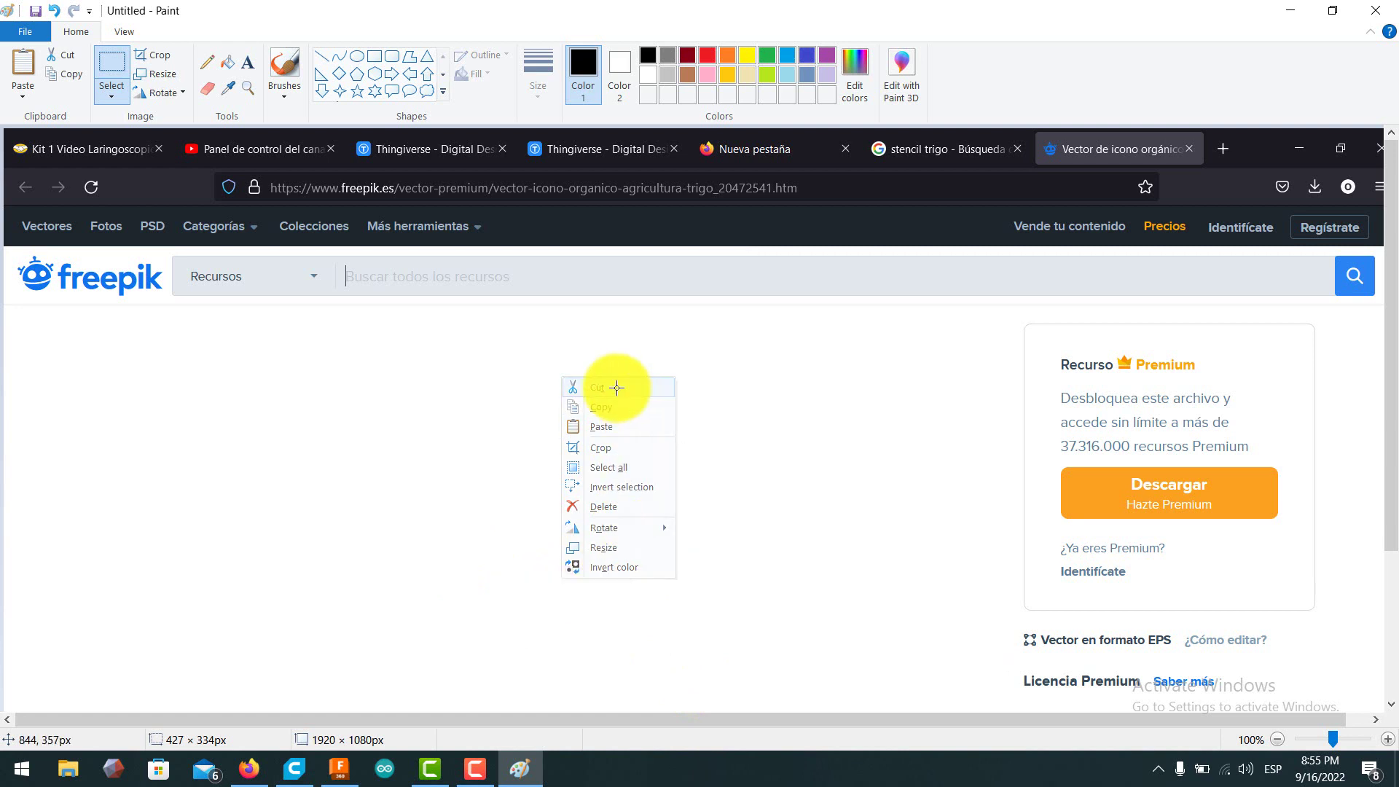
Start a new blank picture and discard the screenshot without saving it.
left_click(22, 34)
left_click(89, 75)
left_click(734, 389)
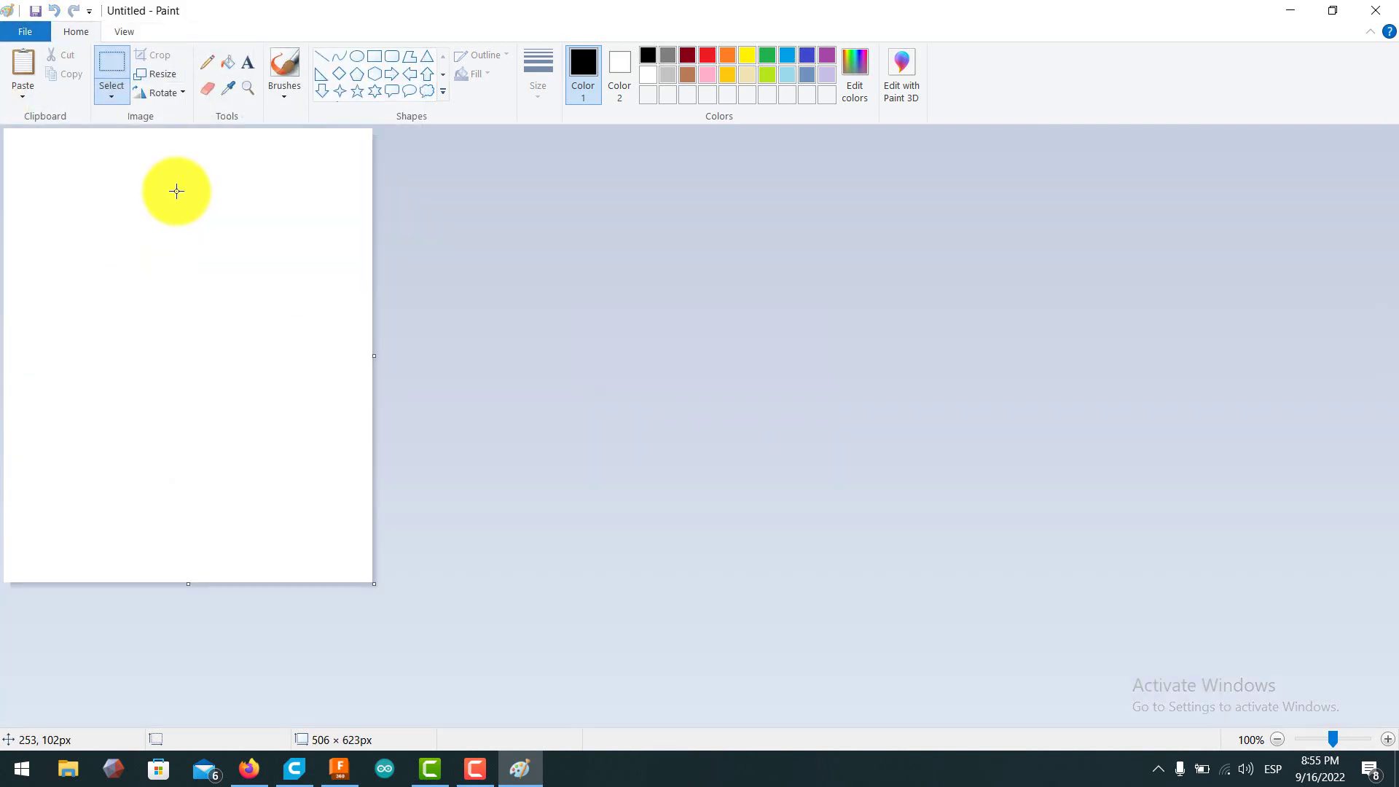
Paste the cut wheat emblem into the blank picture and shrink the canvas around it to about 409 × 334 px.
right_click(92, 198)
left_click(130, 248)
left_click(343, 384)
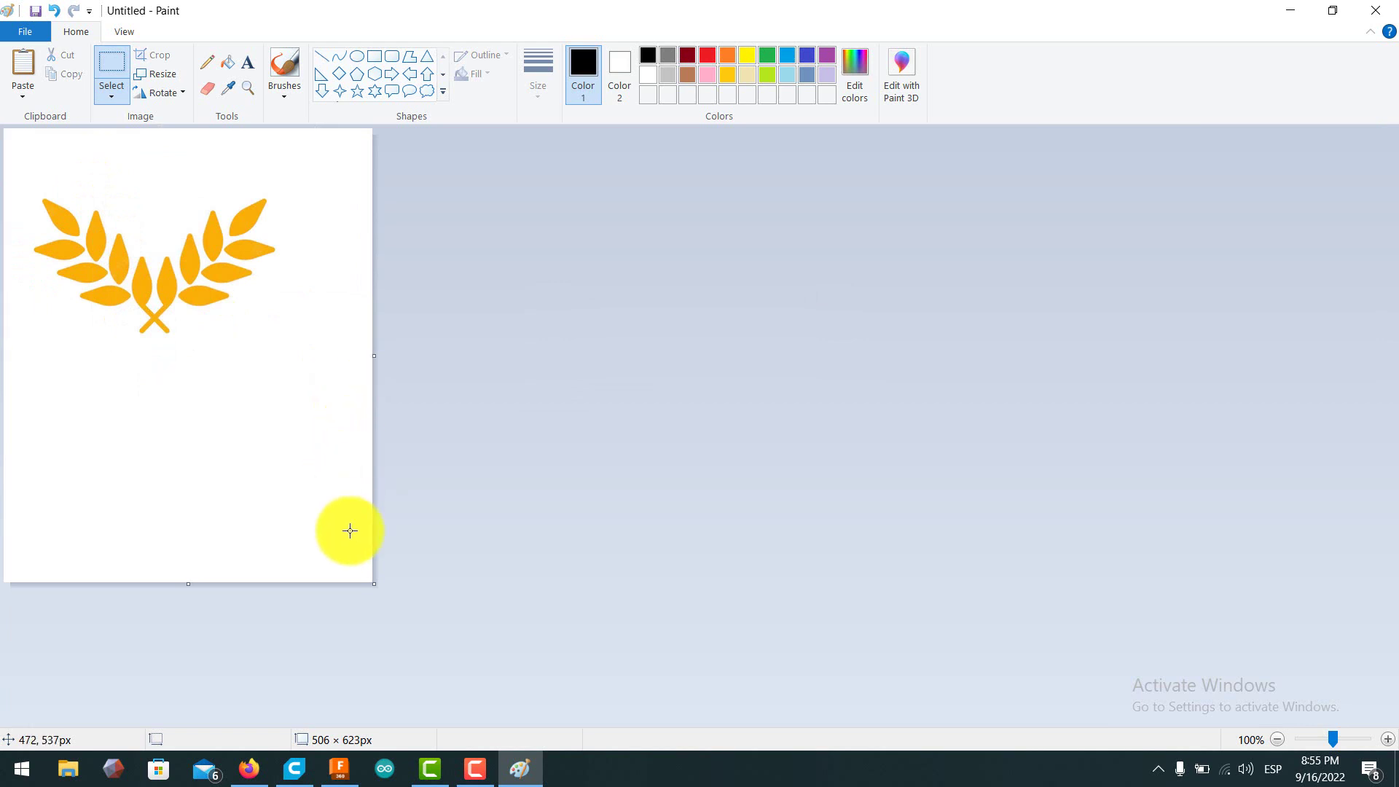
left_click_drag(373, 582, 303, 373)
Save the wheat picture as a JPEG named "trigo" in the SELLOS folder on the Desktop.
left_click(21, 33)
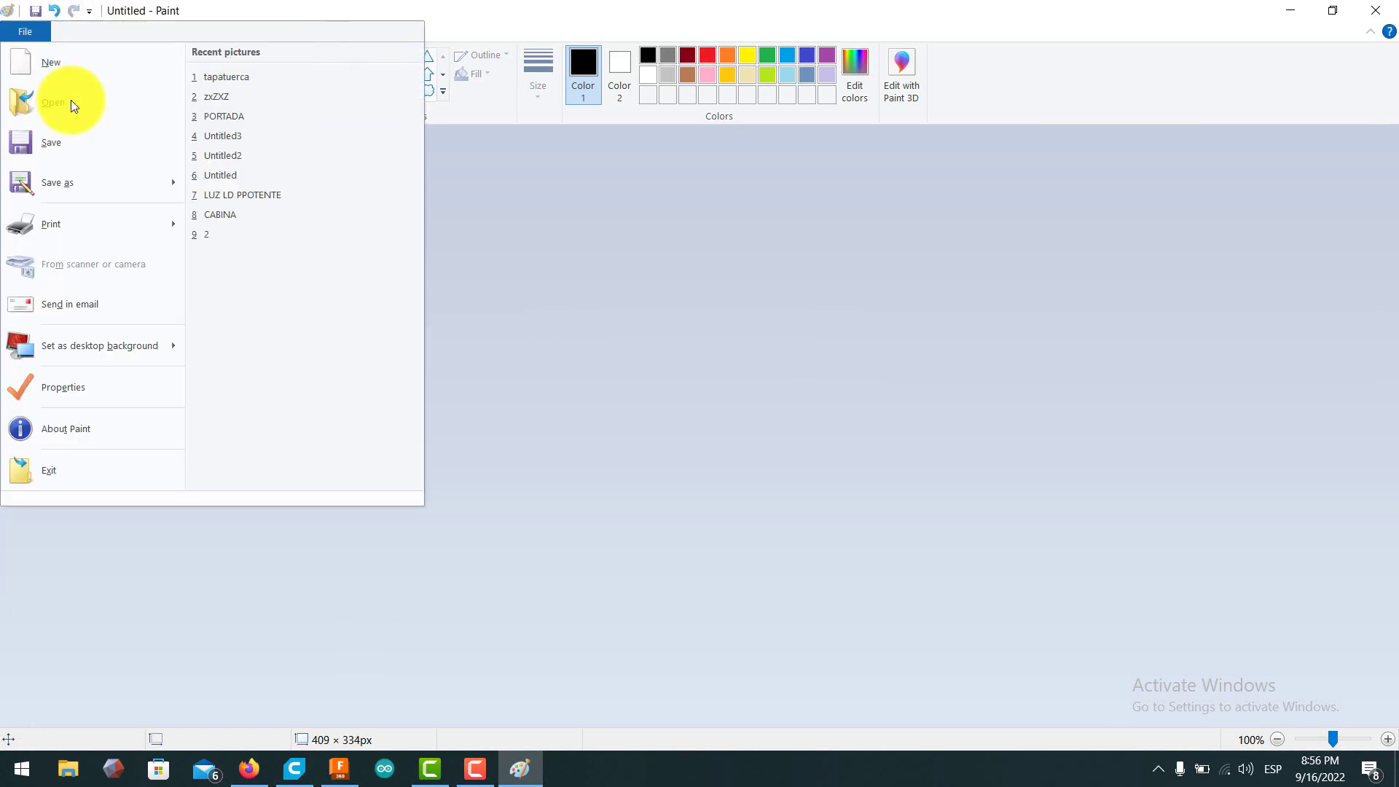
left_click(100, 188)
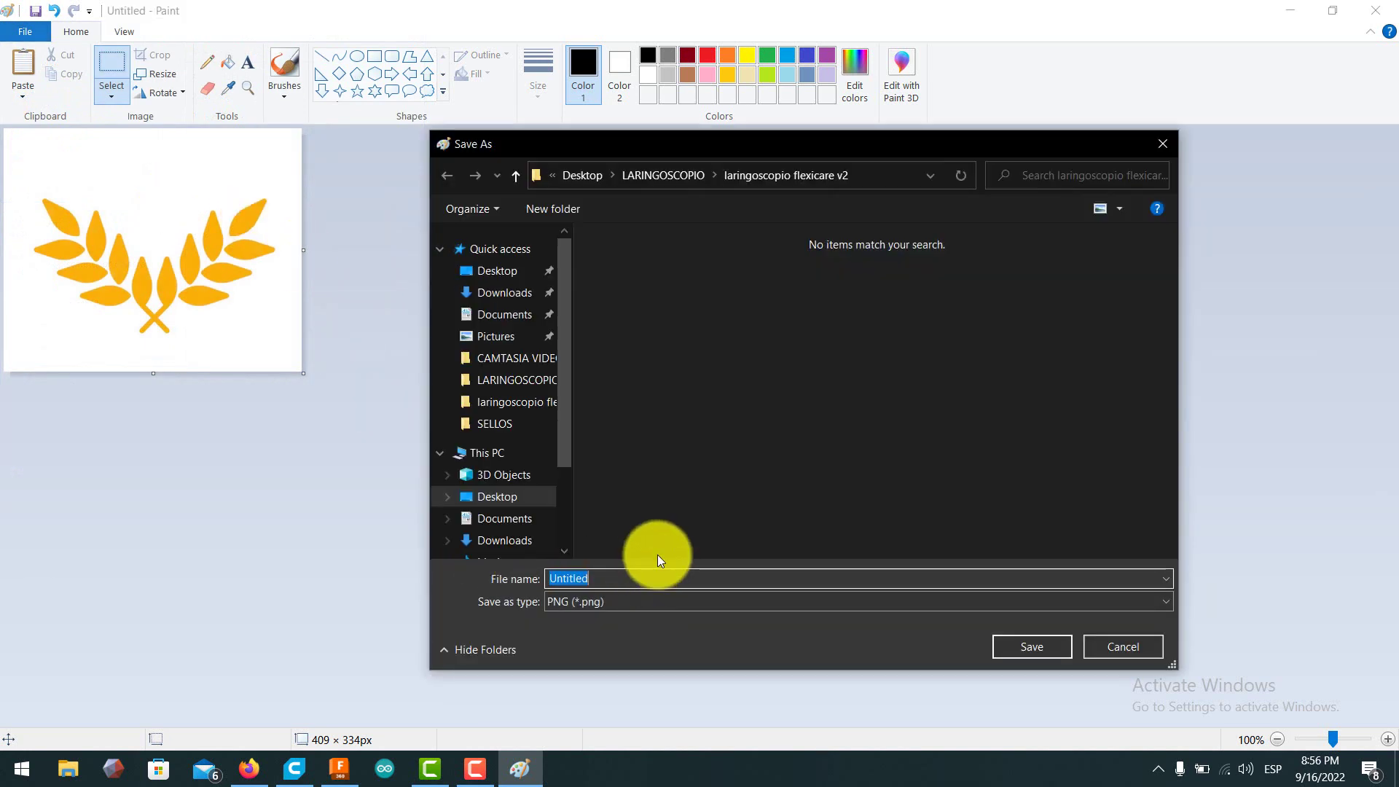
left_click(630, 604)
left_click(638, 685)
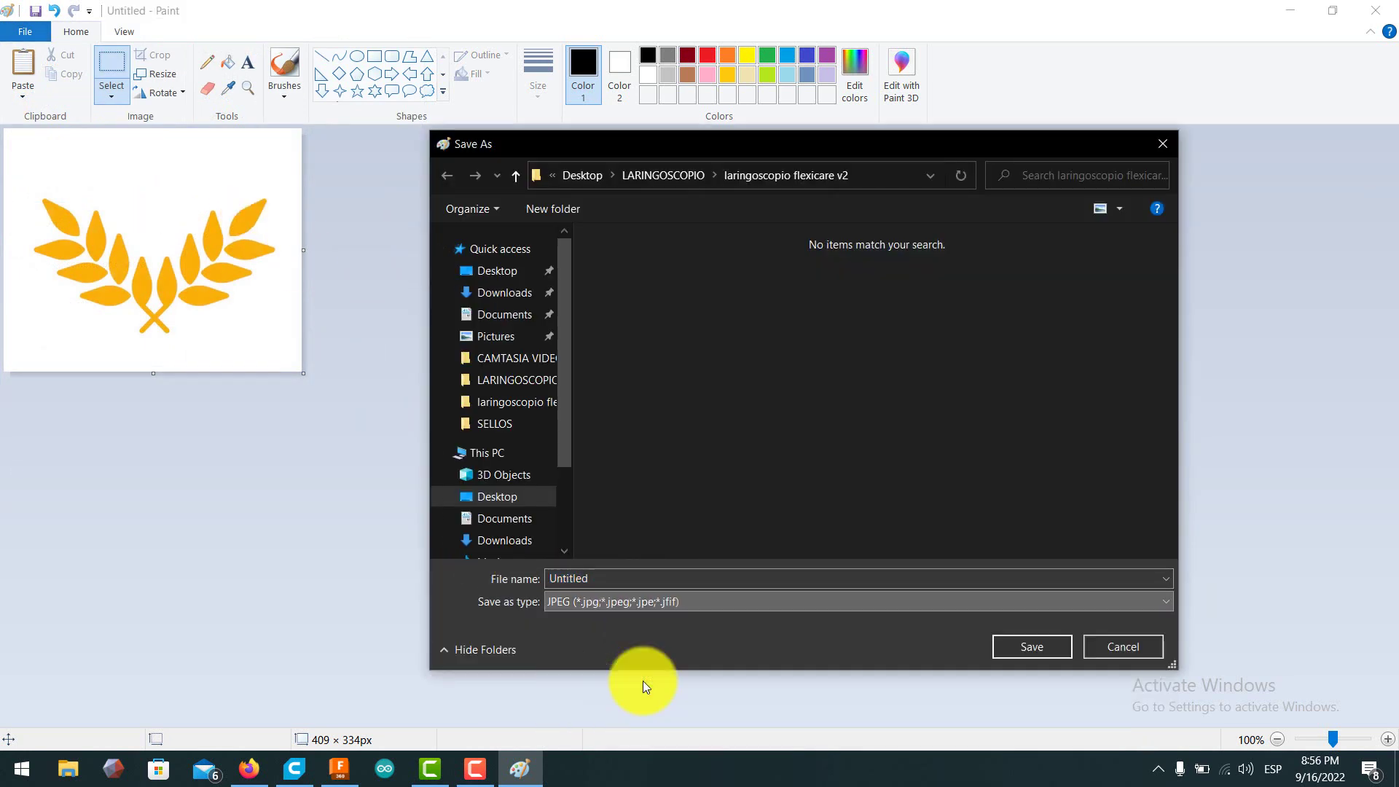
left_click(503, 499)
scroll(838, 484, "down", 5)
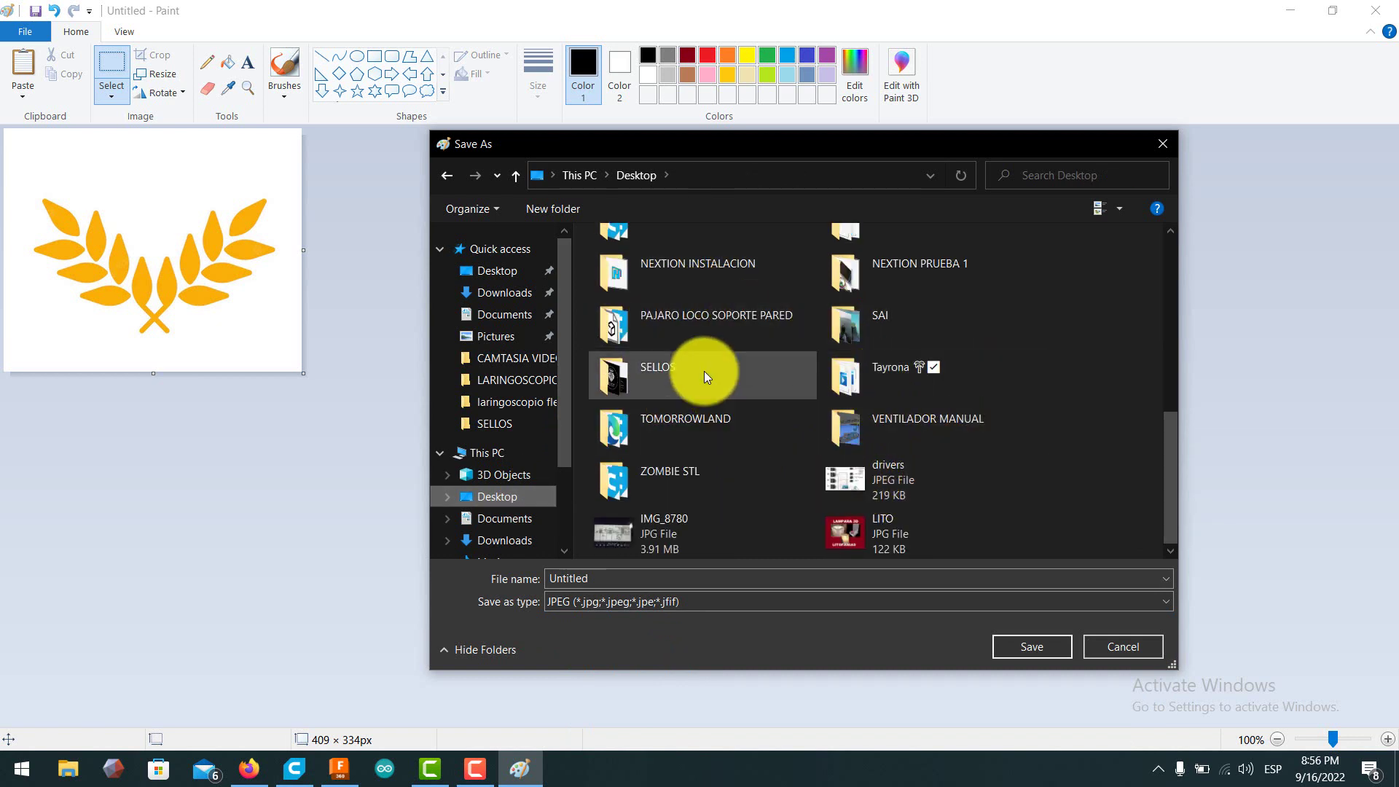
double_click(672, 374)
double_click(641, 580)
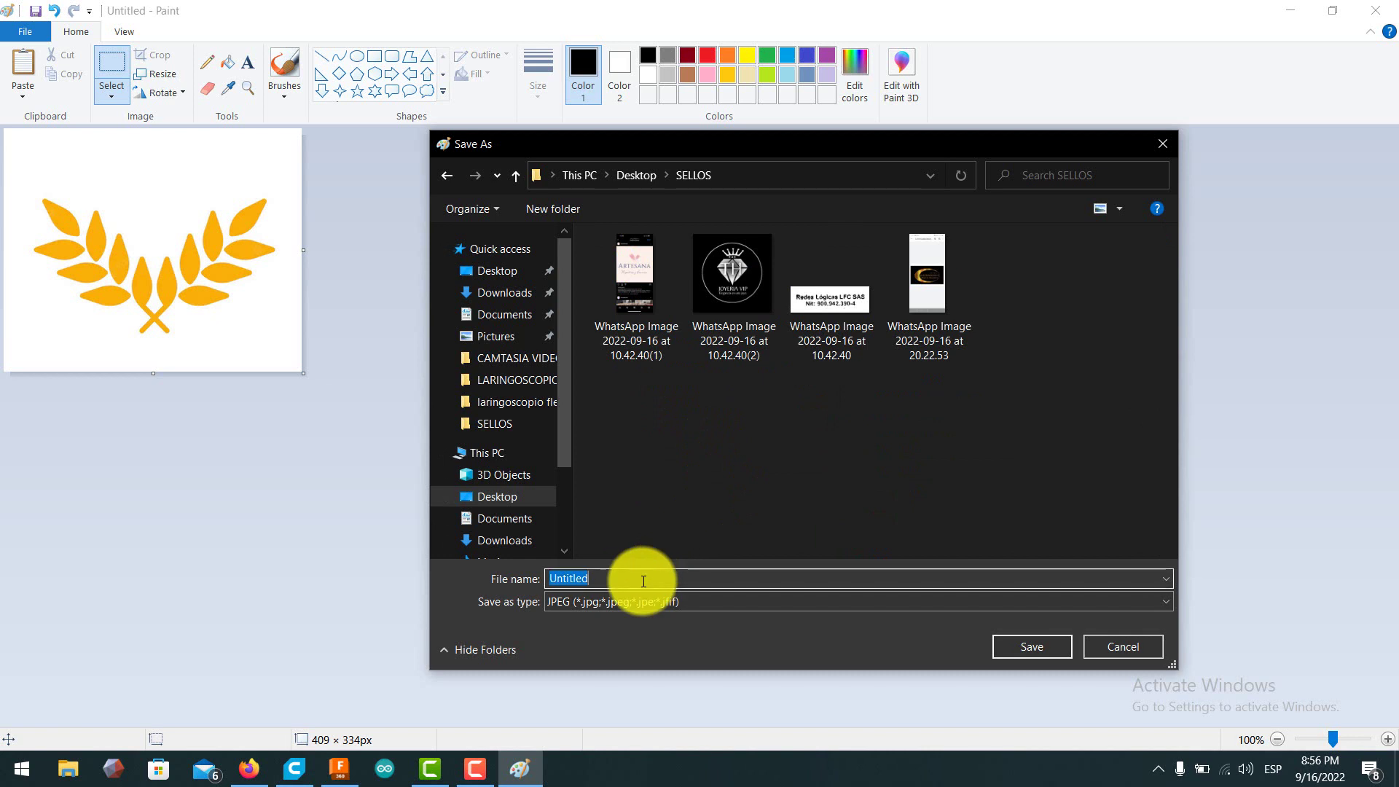
type("trigo")
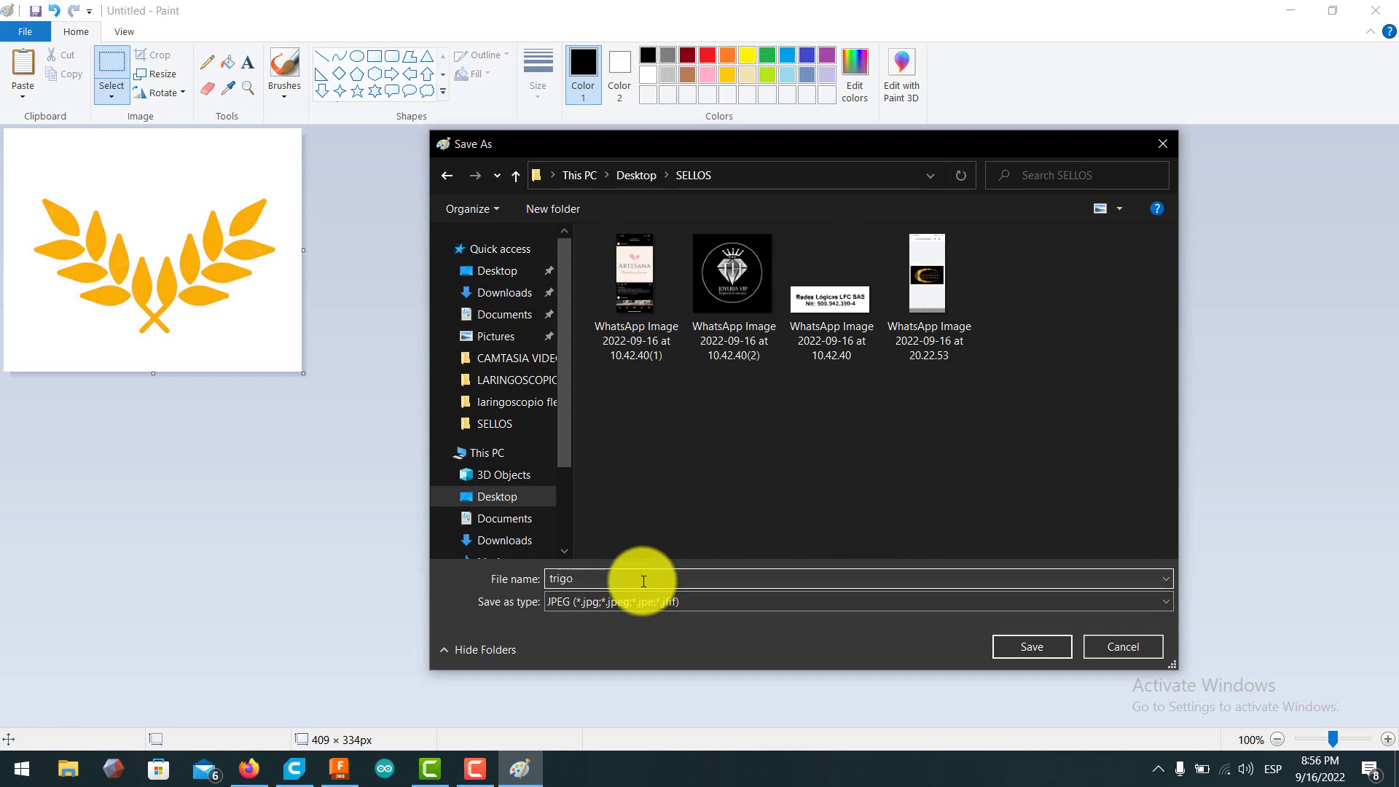
left_click(1042, 649)
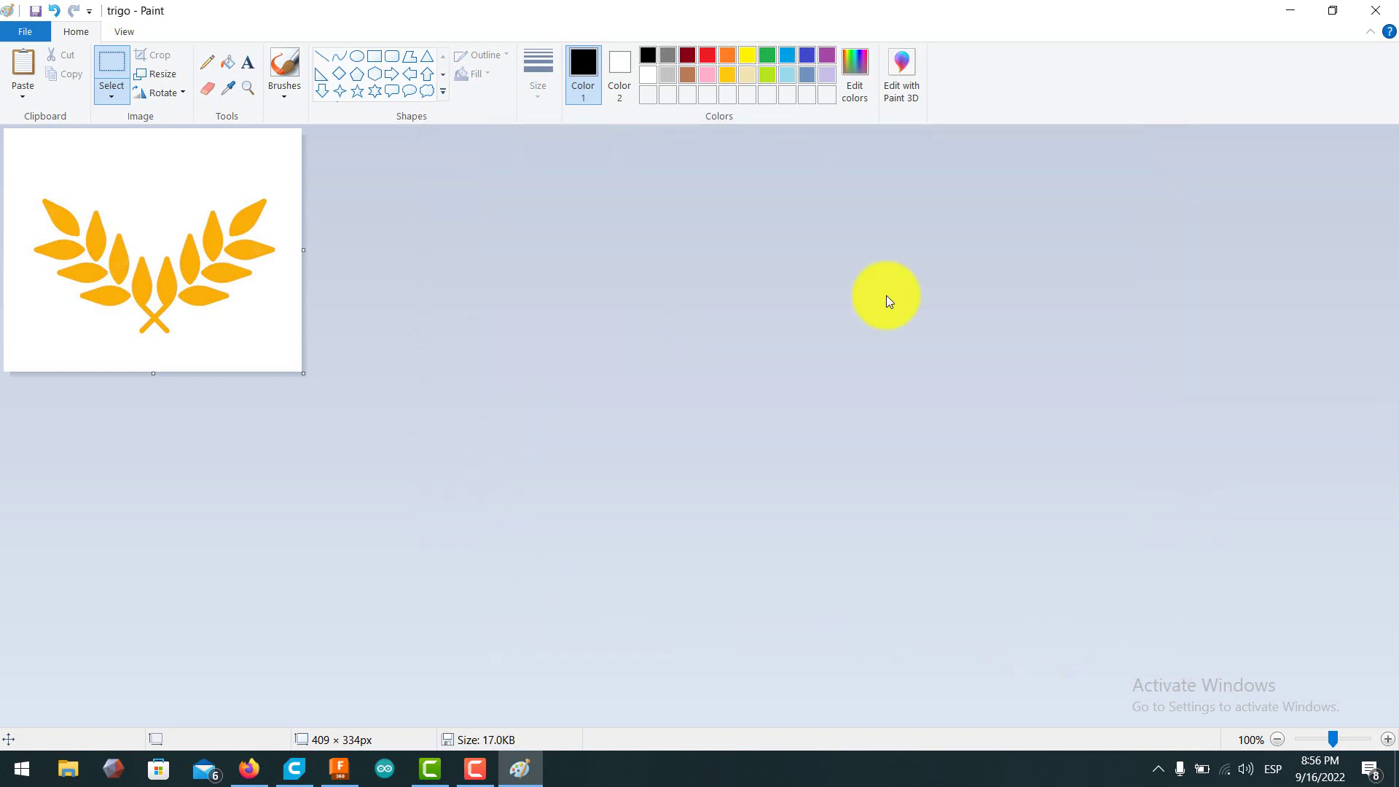
Minimize the open windows to reach the desktop and launch Inkscape.
left_click(1289, 12)
left_click(1295, 9)
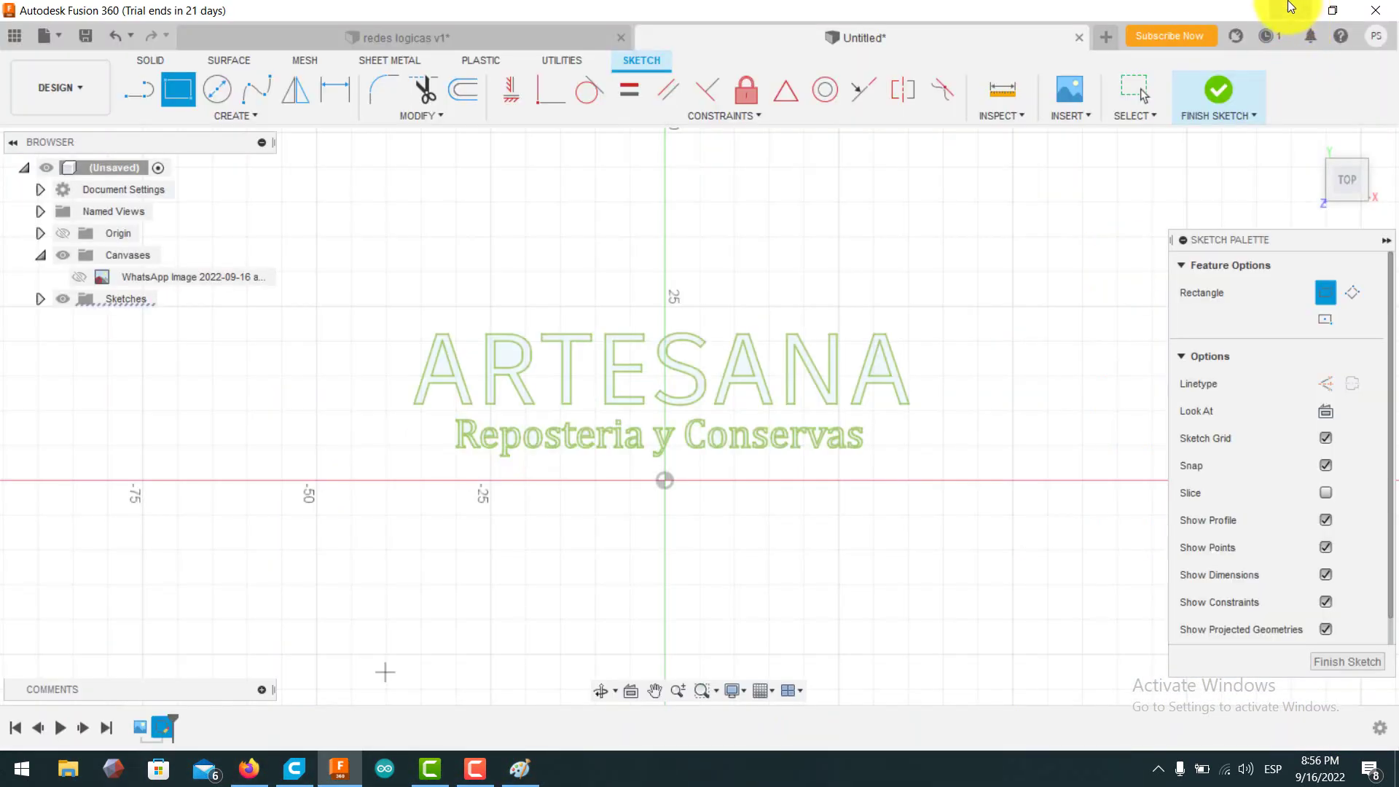
left_click(1296, 8)
left_click(103, 222)
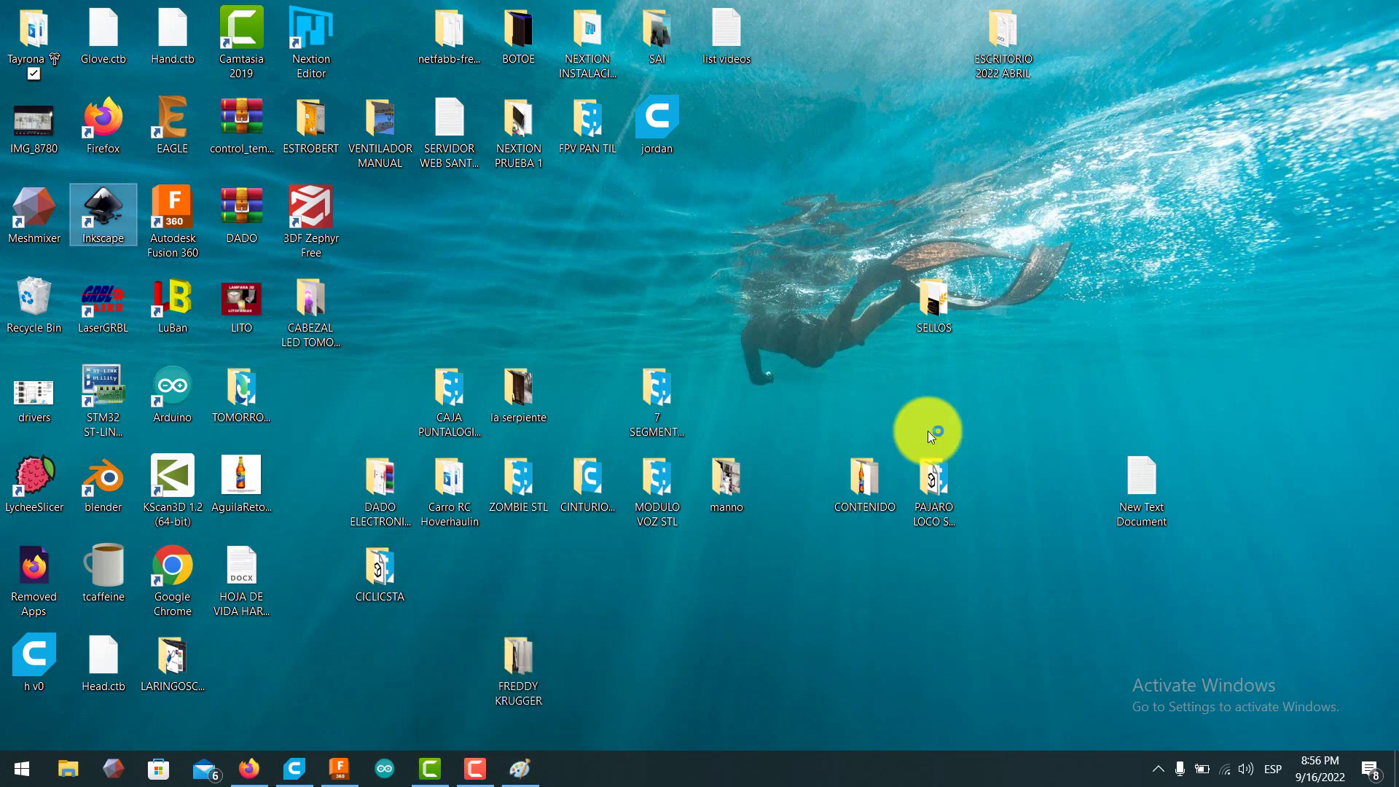
Open trigo.jpg from the SELLOS folder on the Desktop as an embedded image.
left_click(14, 32)
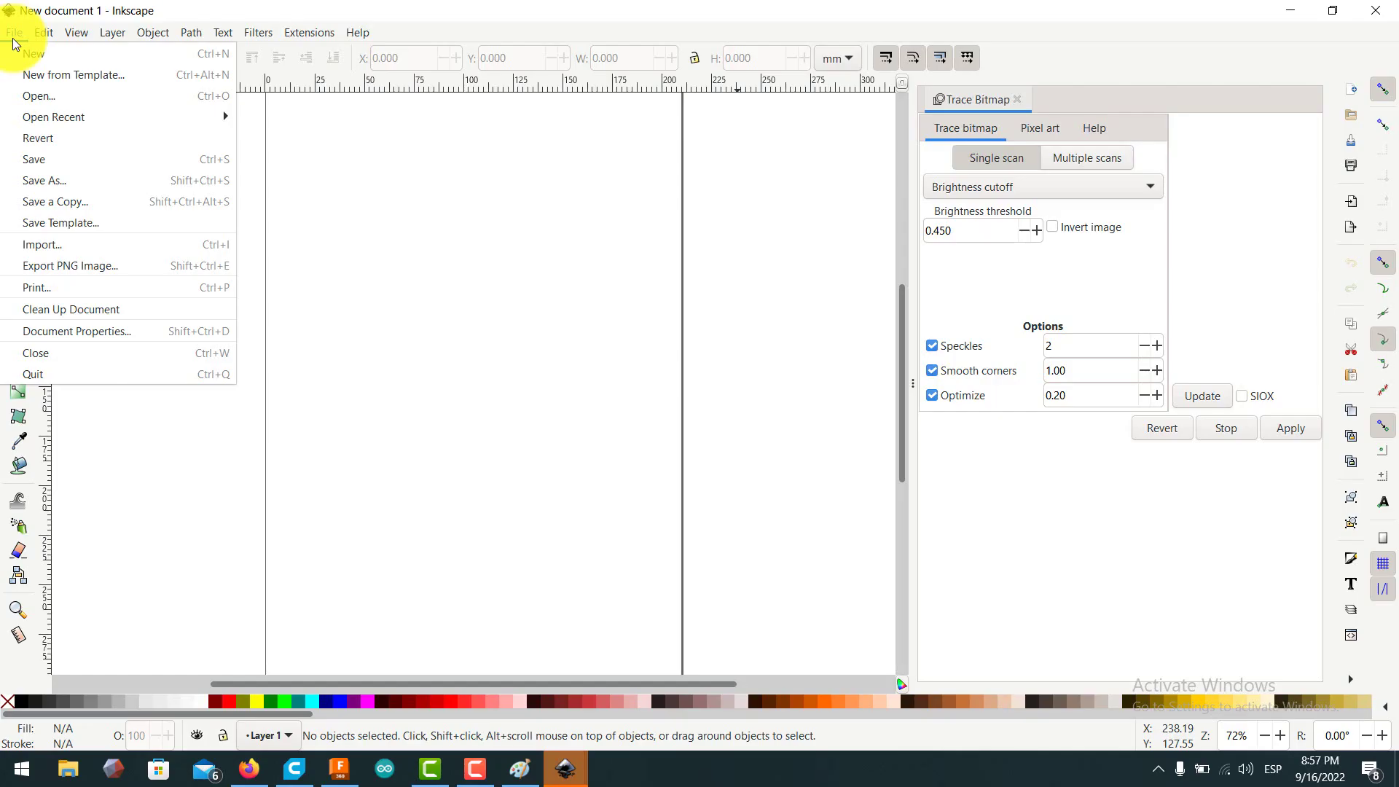
left_click(84, 97)
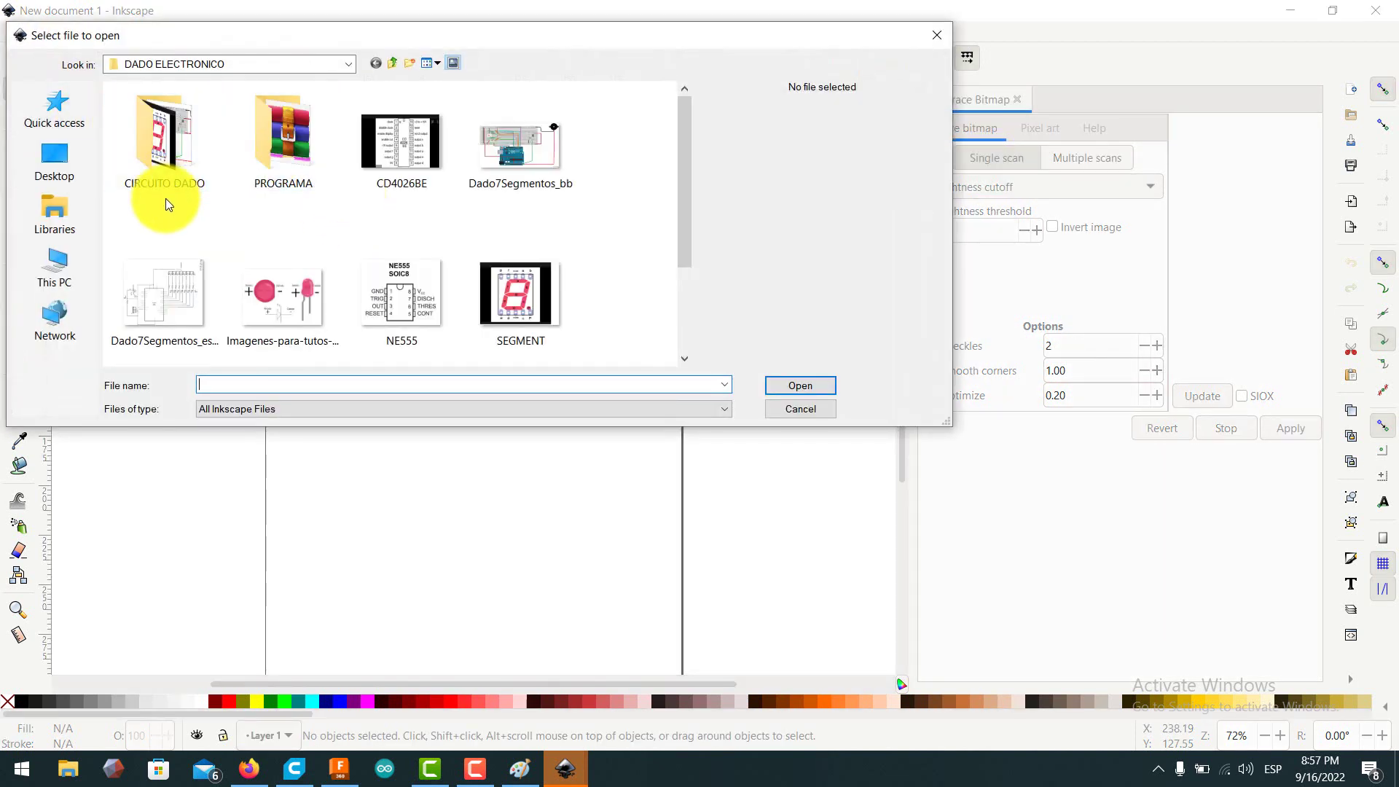
left_click(85, 183)
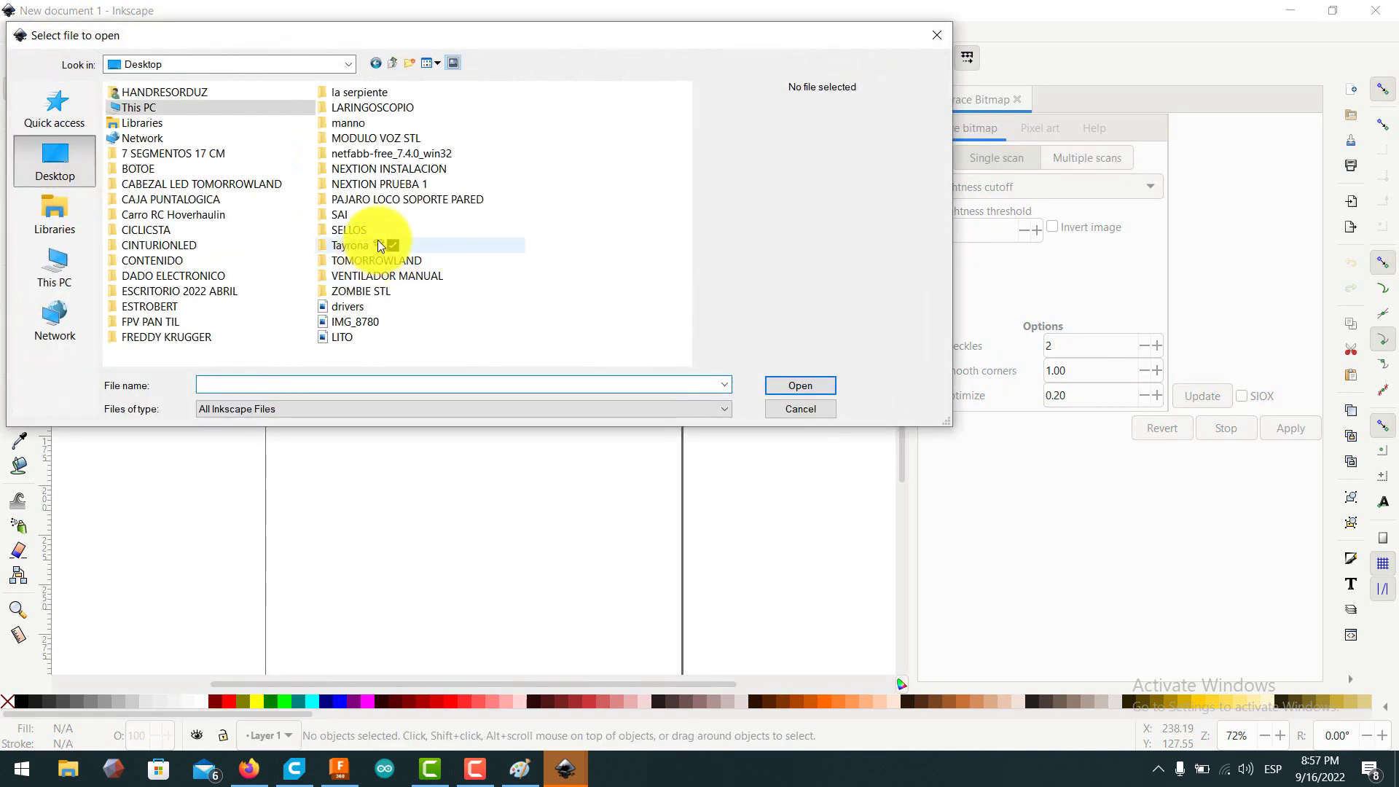
double_click(377, 230)
left_click(186, 168)
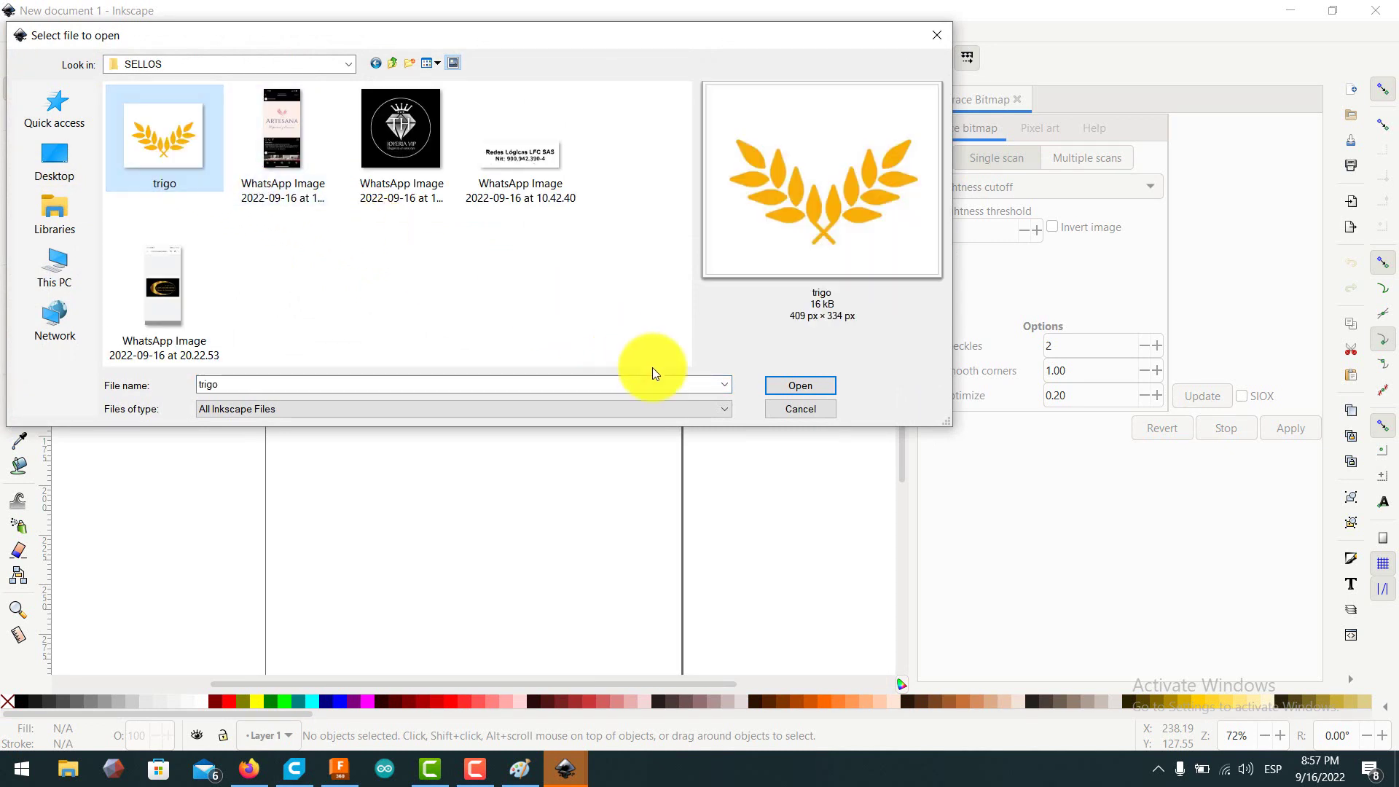
left_click(817, 386)
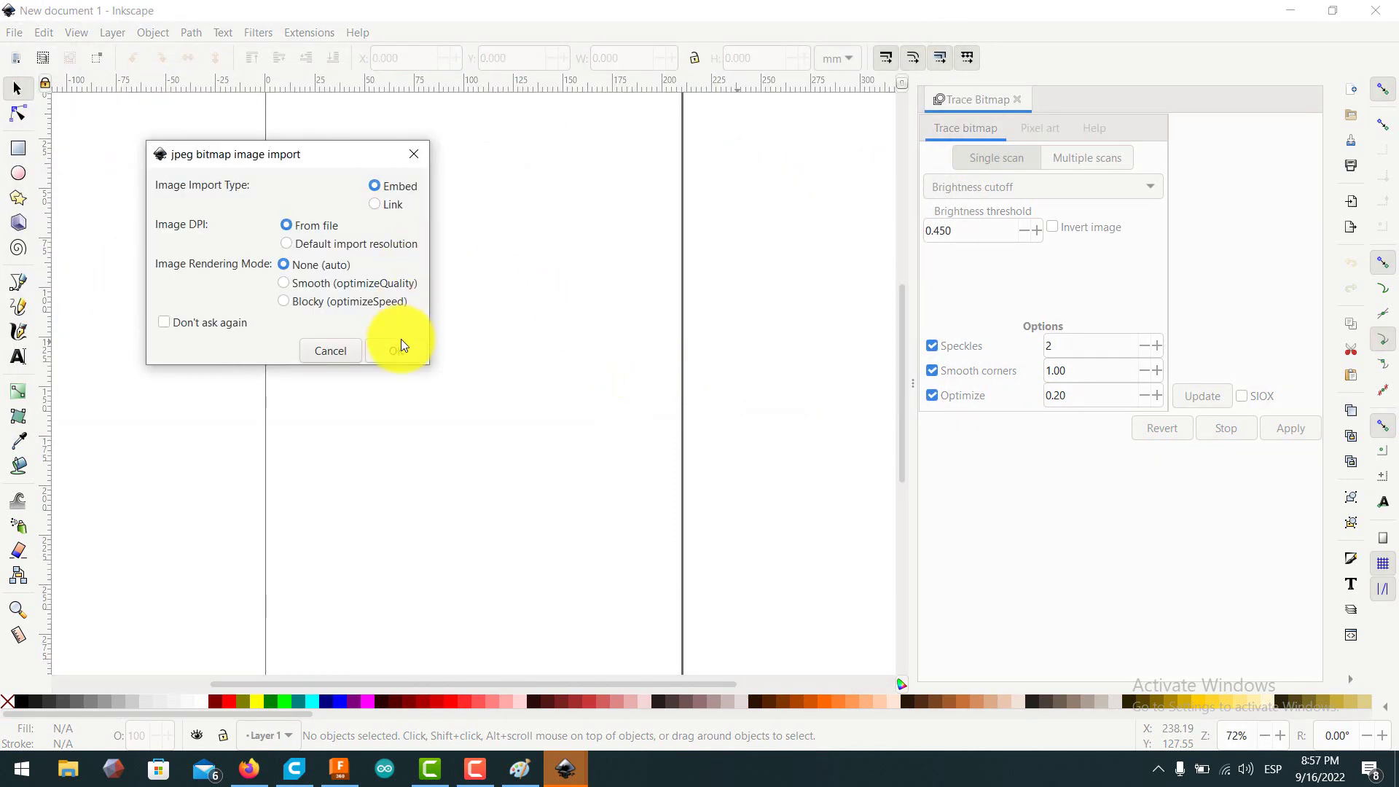
left_click(402, 351)
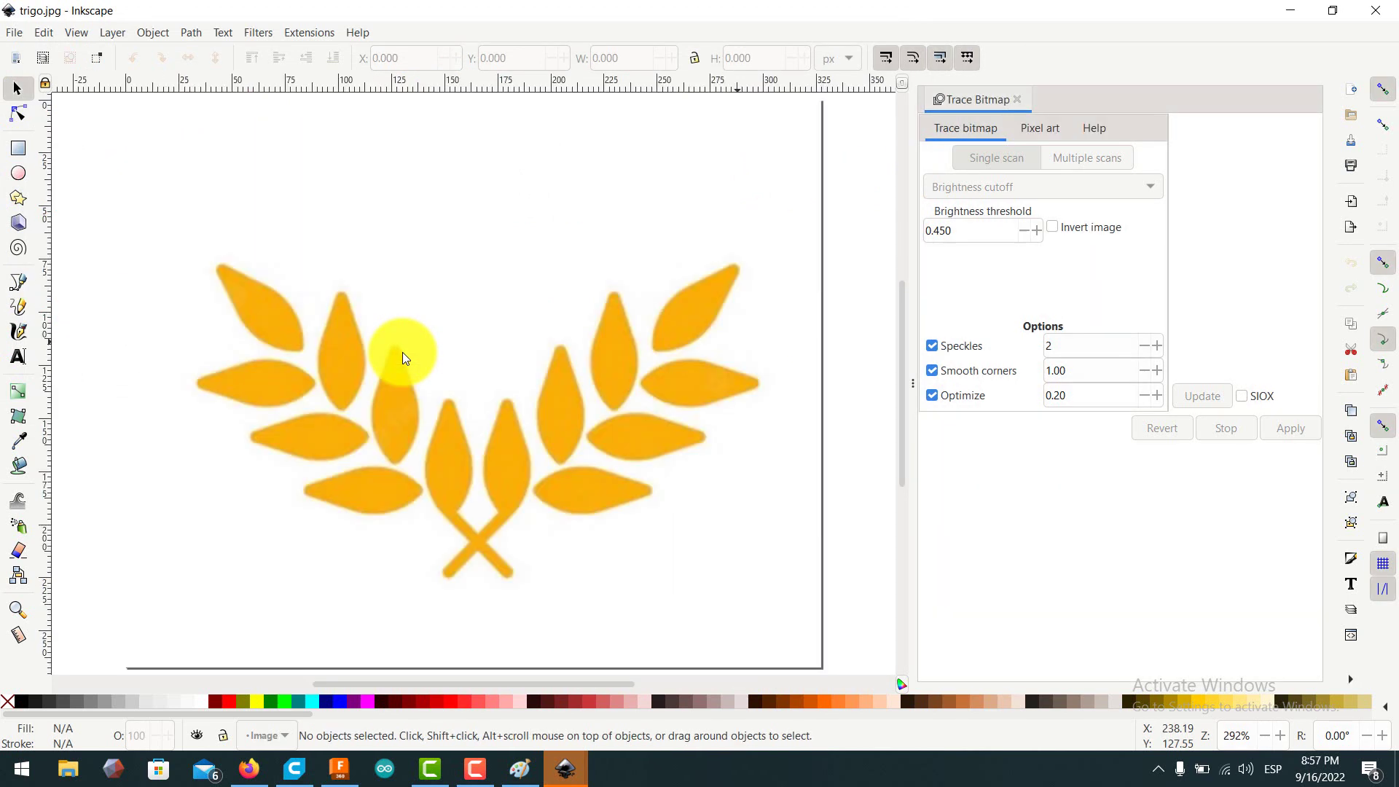
Select the imported wheat image and bring up Trace Bitmap for it.
left_click(474, 398)
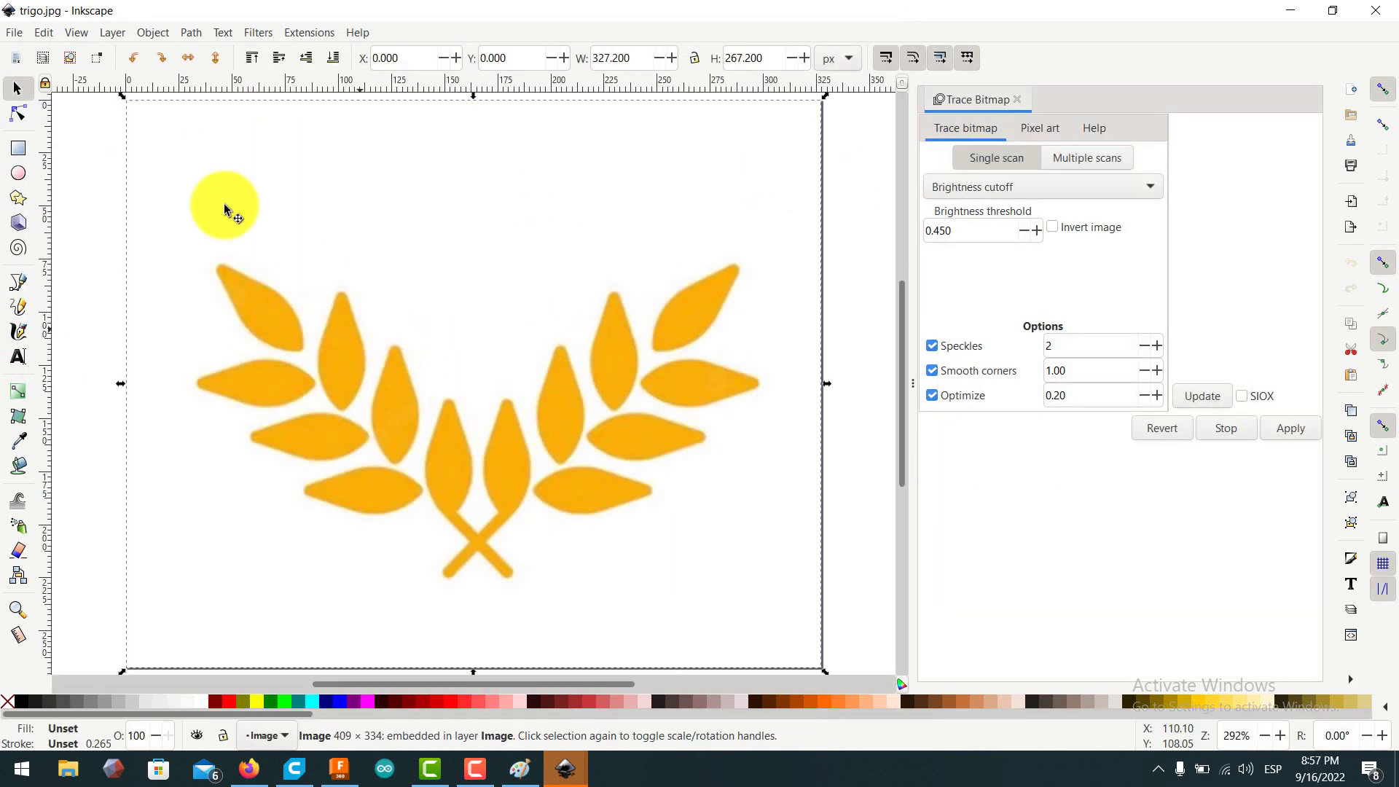
left_click(156, 37)
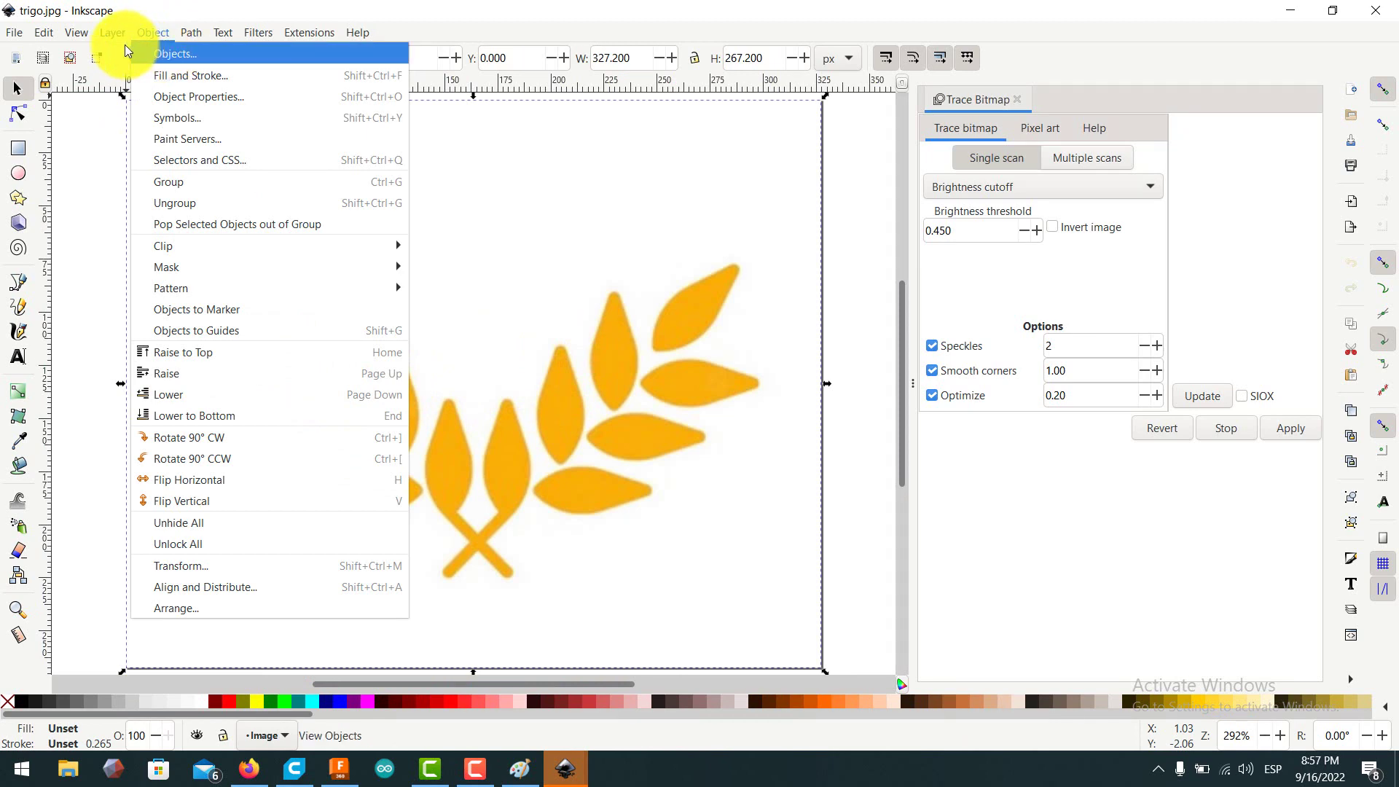
left_click(153, 35)
left_click(191, 34)
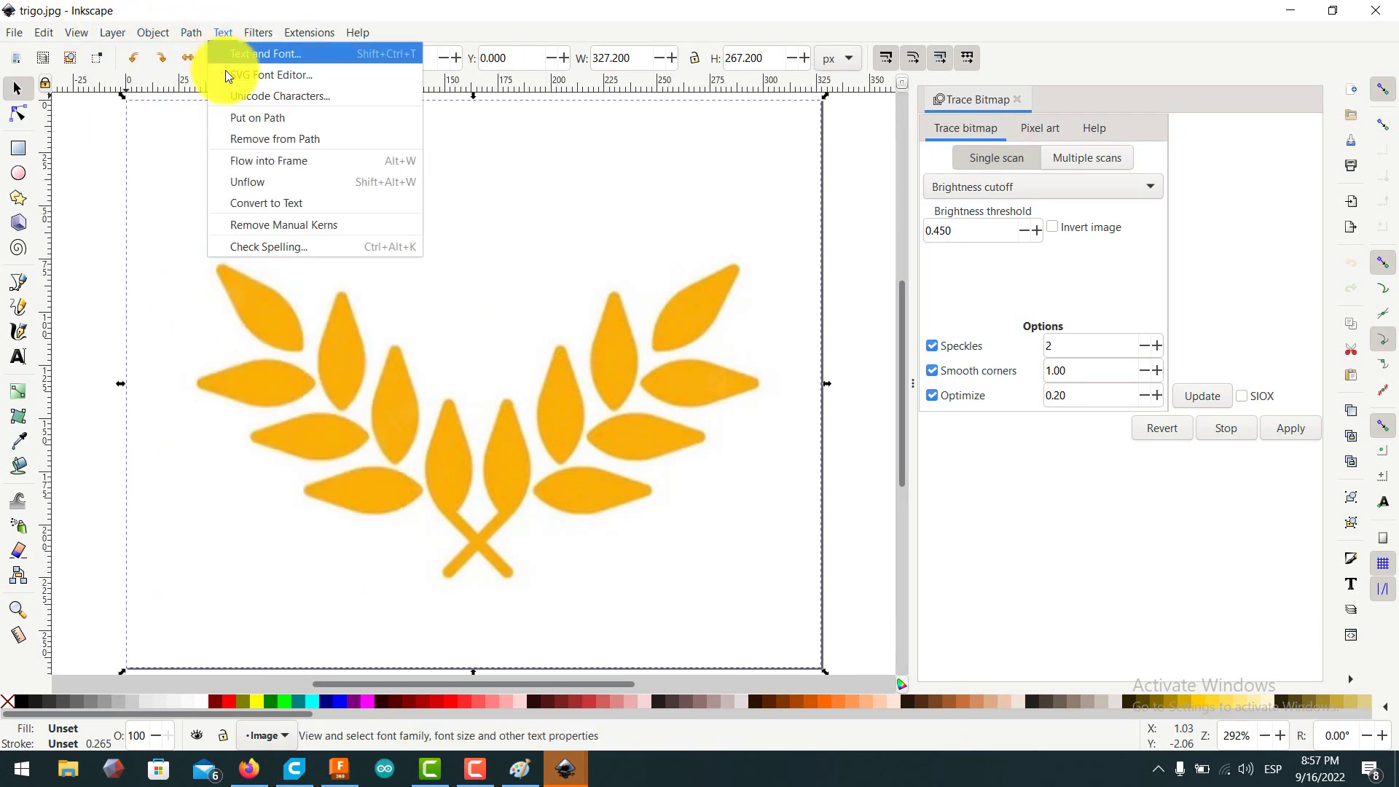
left_click(229, 97)
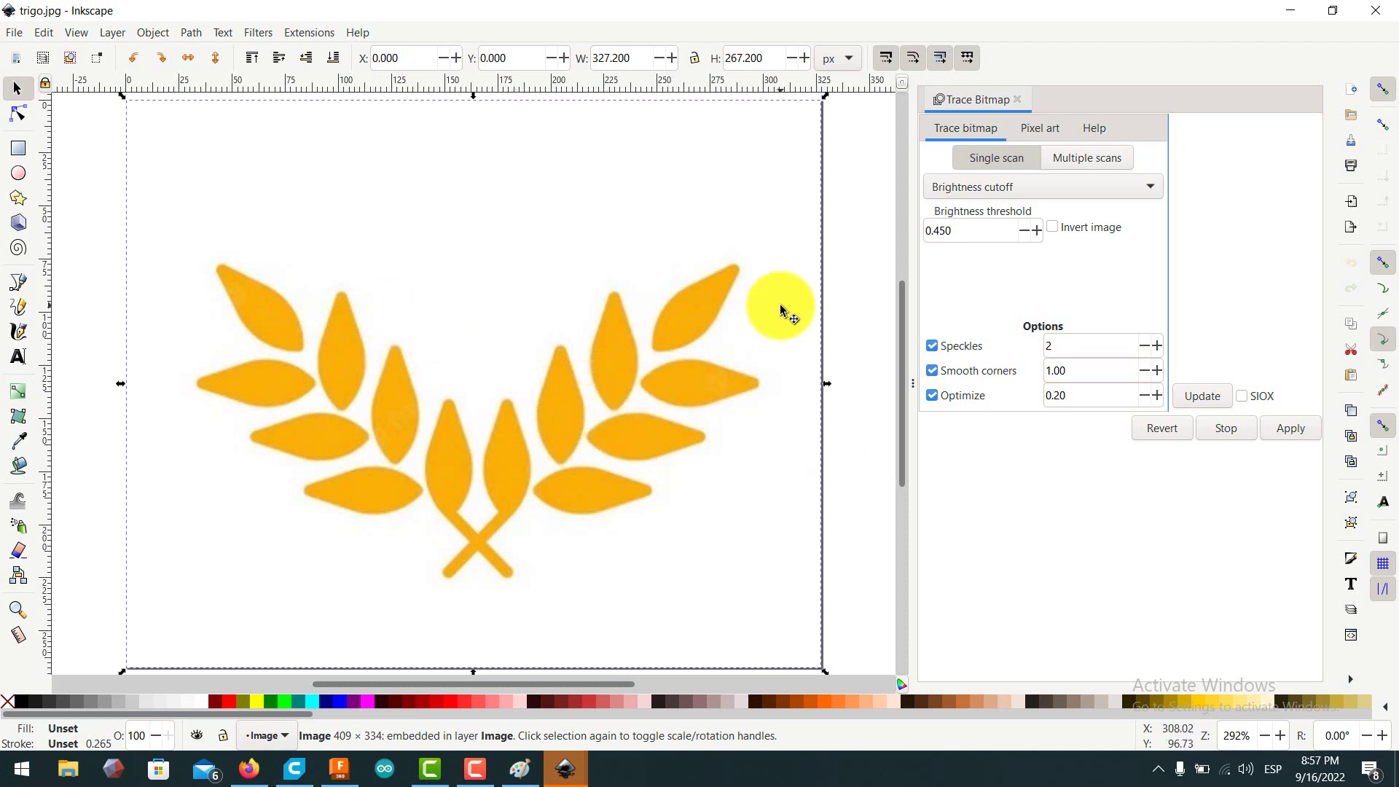
Try to trace the wheat image using Brightness cutoff with a threshold of 0.480.
left_click(1036, 233)
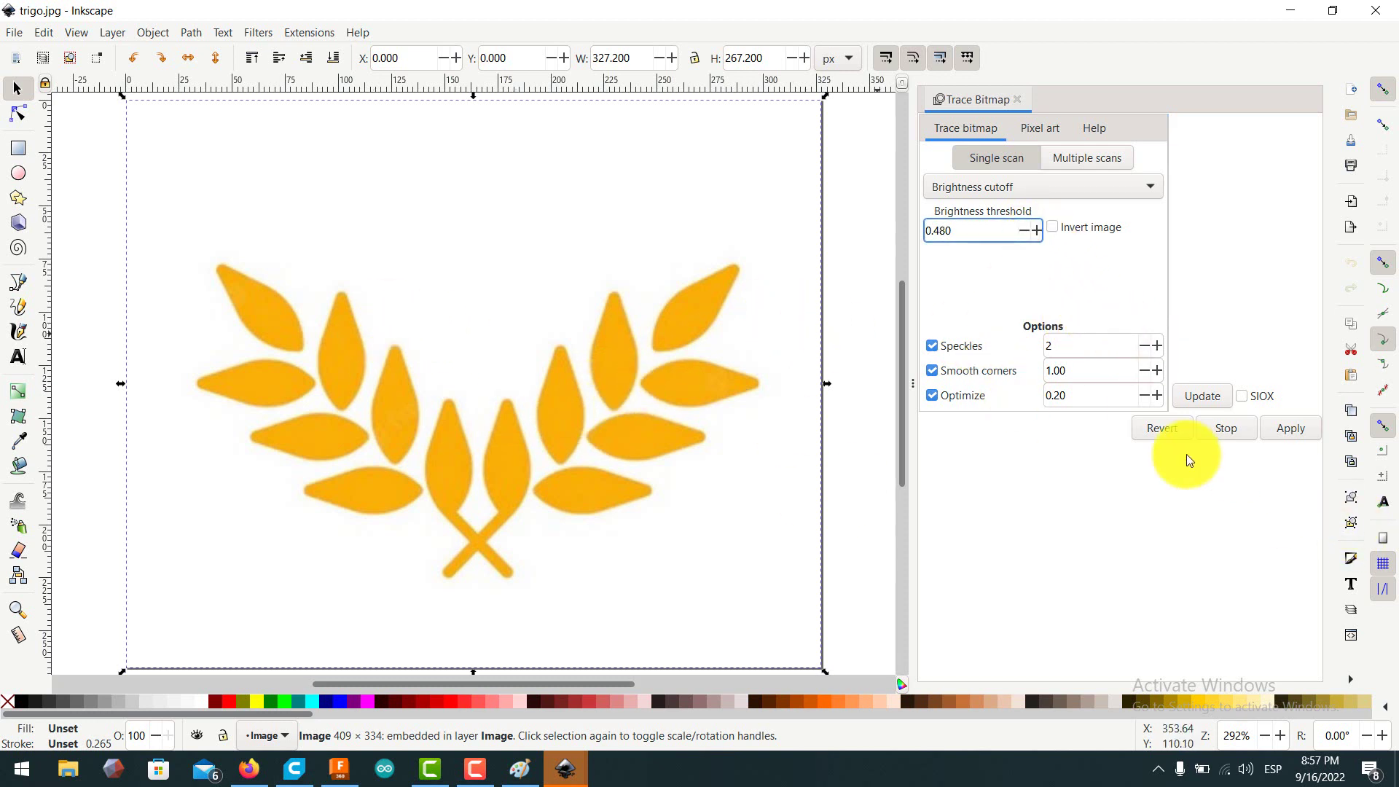
mouse_move(664, 453)
left_mouse_down()
mouse_move(474, 446)
mouse_move(711, 443)
left_mouse_up()
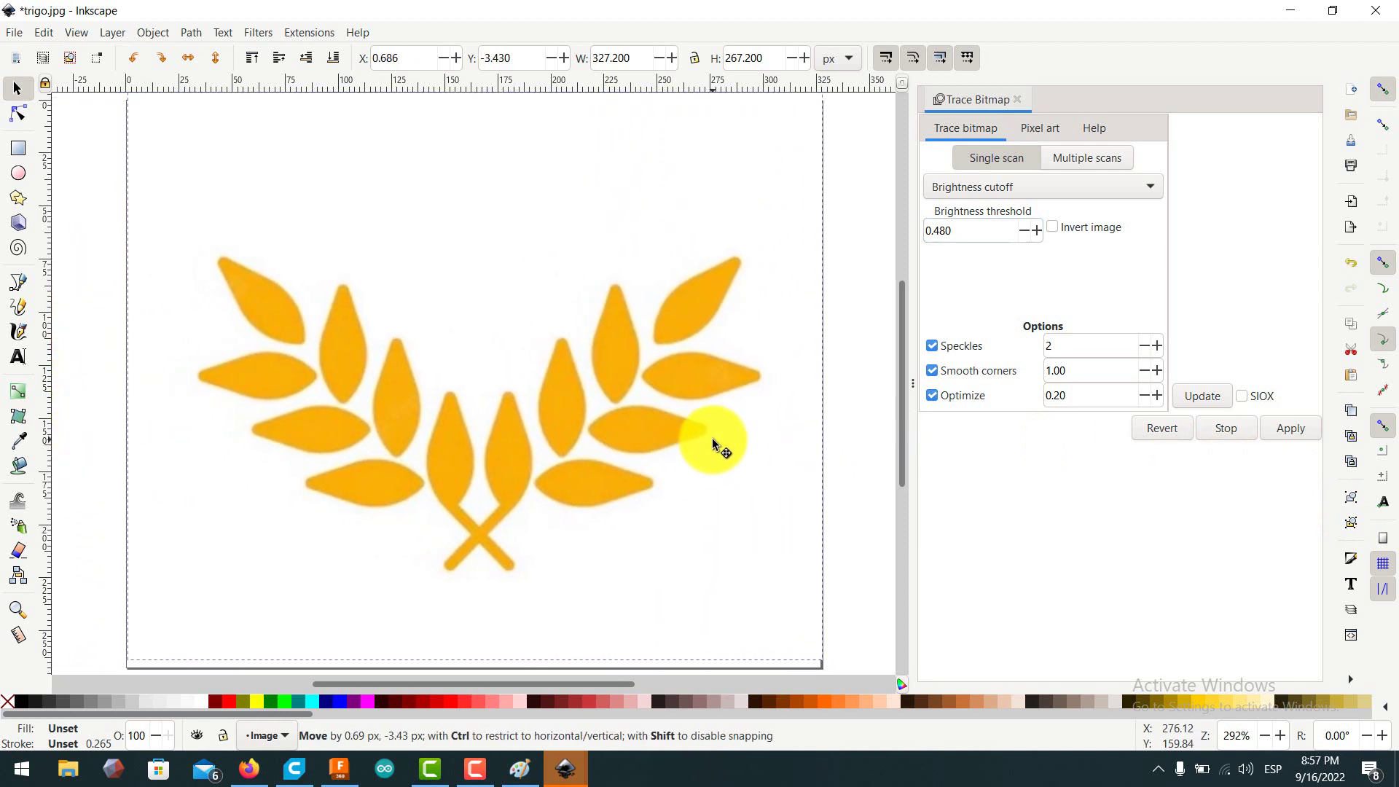
left_click(1286, 429)
left_click_drag(663, 399, 634, 390)
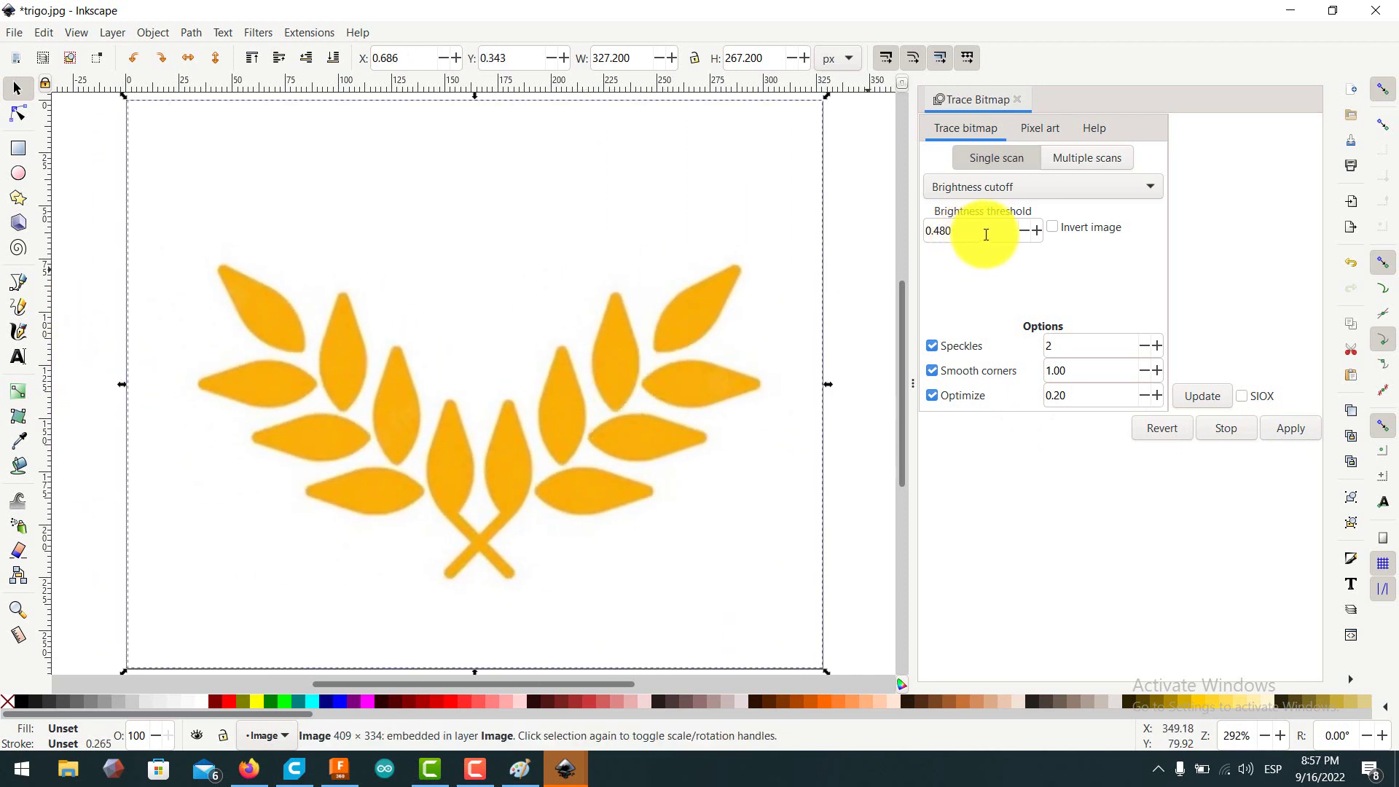
Trace the wheat image in a single Brightness cutoff scan with the threshold set to 0.600.
left_click(1036, 230)
left_click(1036, 231)
left_click(1037, 231)
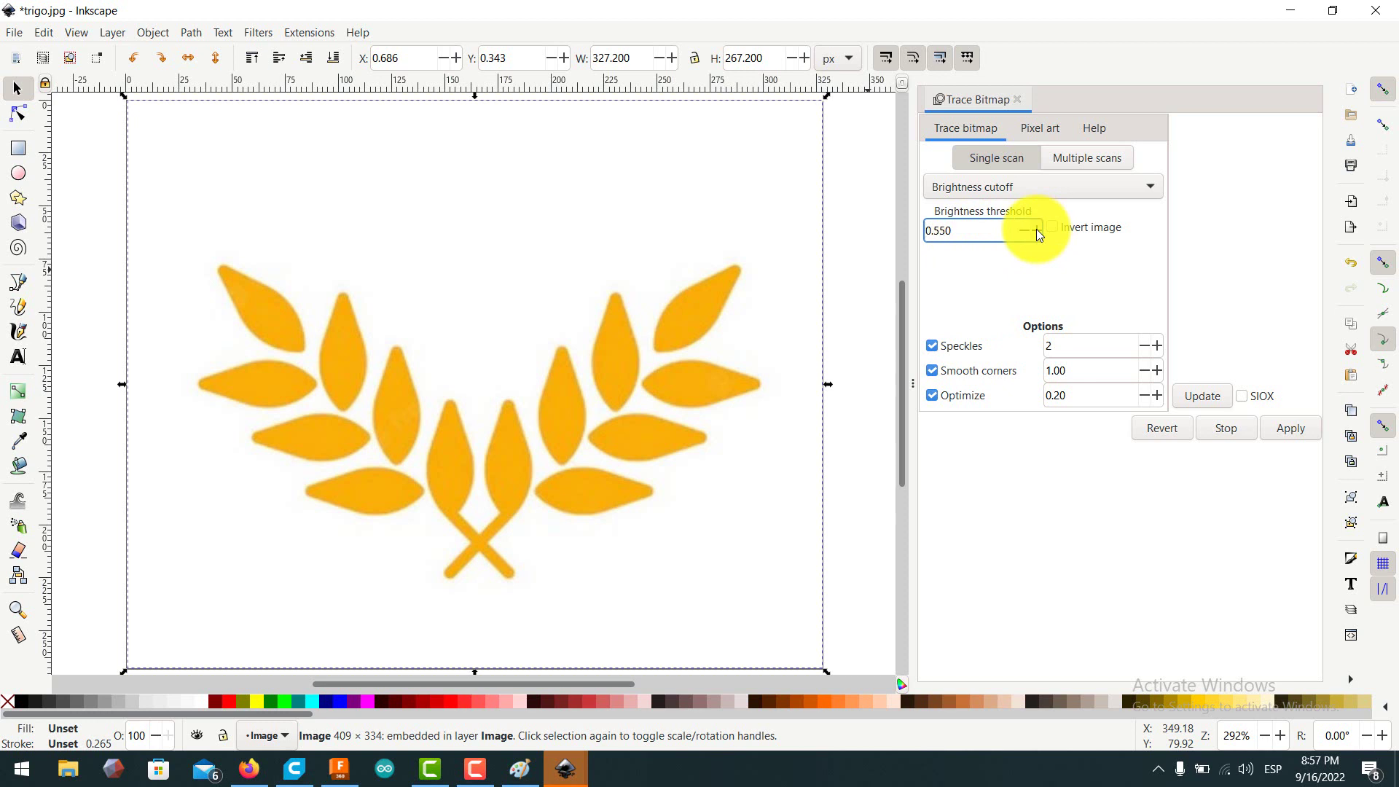
left_click(1036, 230)
left_click(1036, 231)
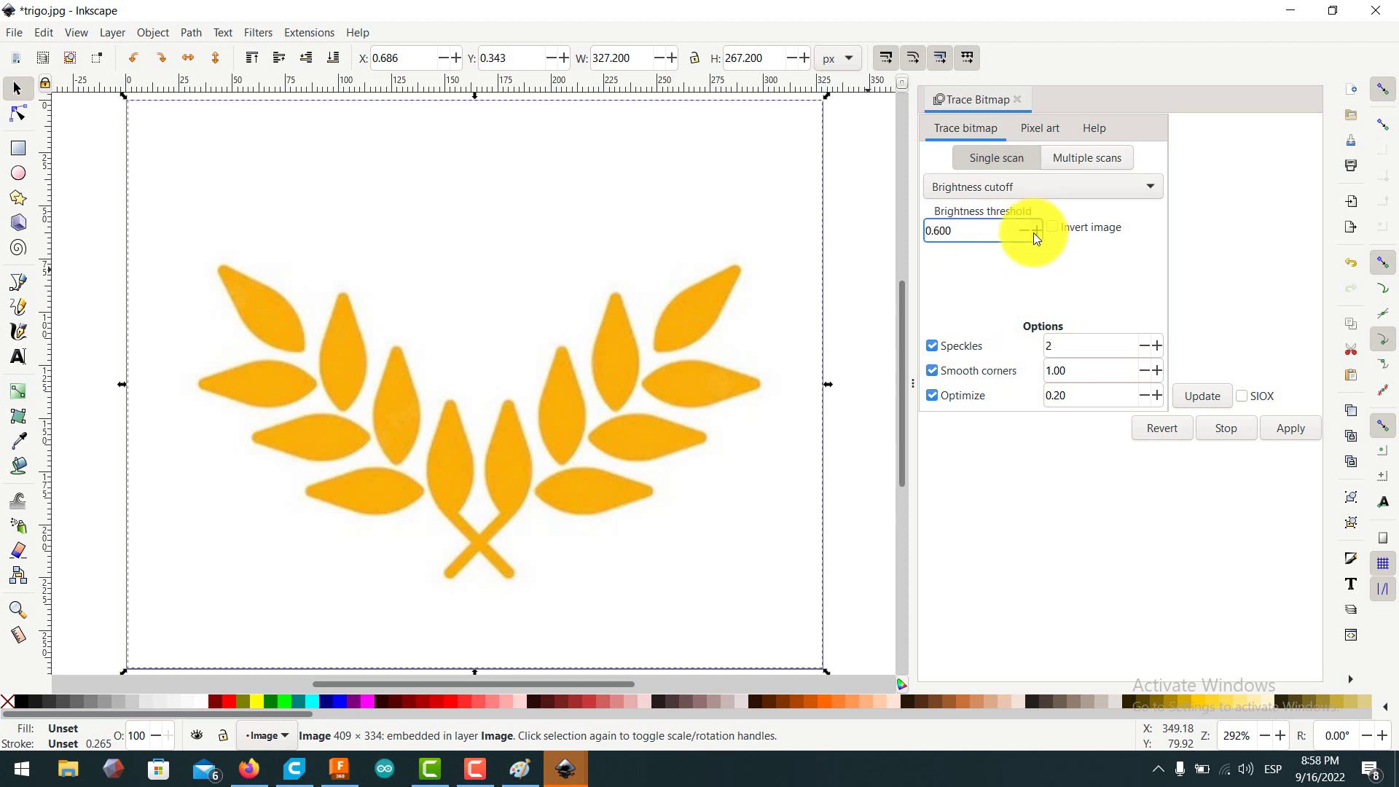
left_click(1309, 431)
Pull the black wheat tracing off the orange original, delete the original image and reposition the tracing on the page.
mouse_move(536, 428)
left_mouse_down()
mouse_move(388, 420)
mouse_move(572, 409)
mouse_move(565, 486)
left_mouse_up()
left_click(469, 272)
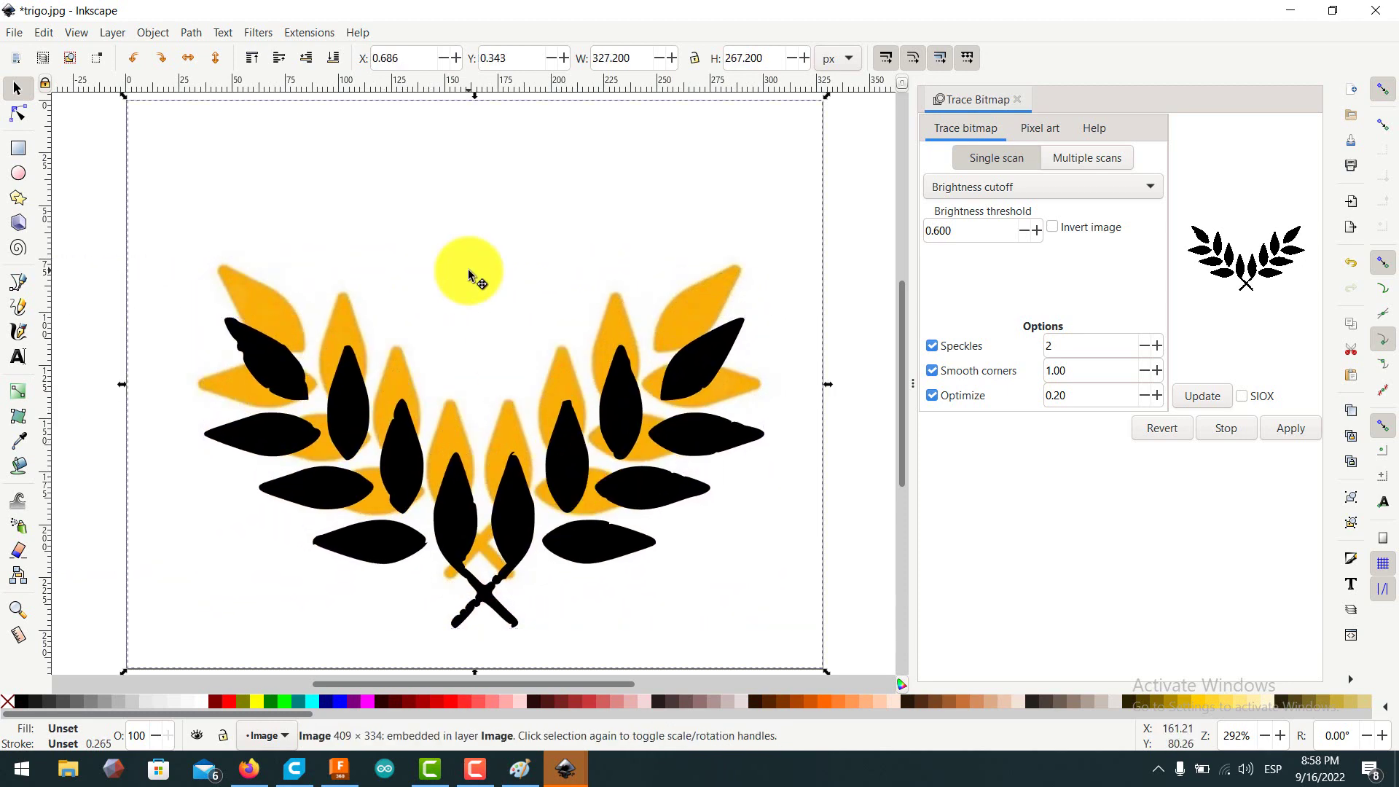
key("Delete")
left_click_drag(450, 494, 449, 472)
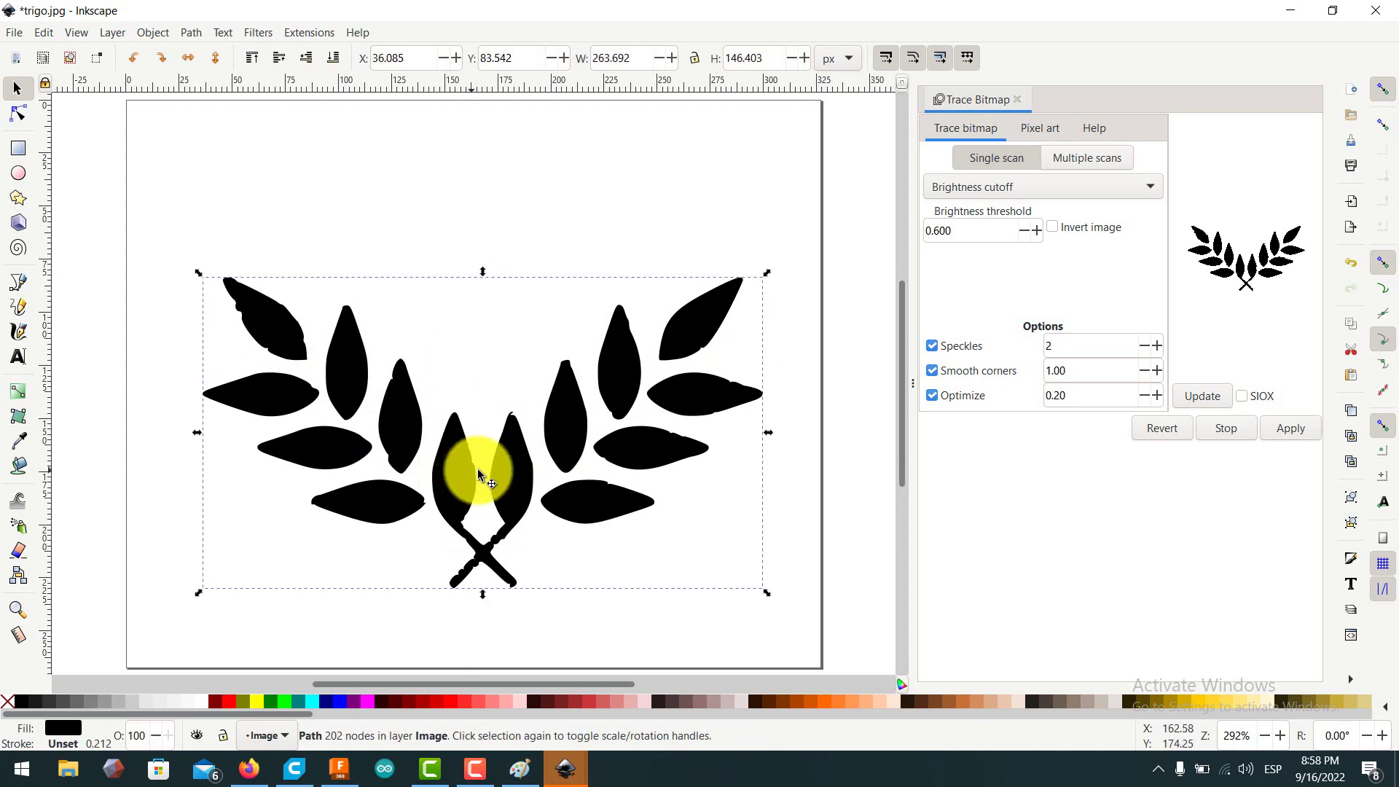
Save the traced wheat emblem as an Inkscape SVG named "trigo" in the SELLOS folder.
left_click(15, 33)
left_click(65, 178)
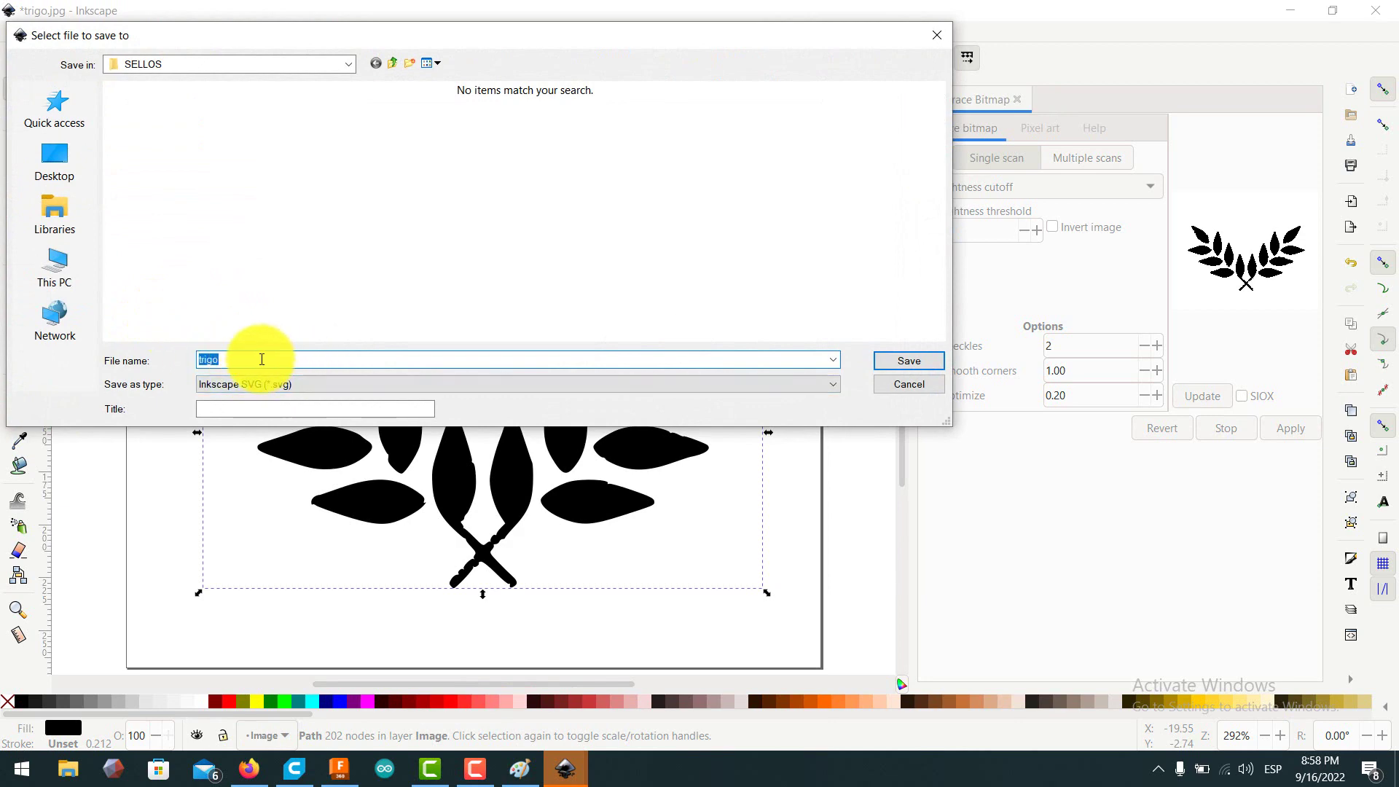
left_click(908, 362)
Switch to Fusion 360 and insert trigo.svg from the computer's SELLOS folder into the active text sketch.
mouse_move(438, 784)
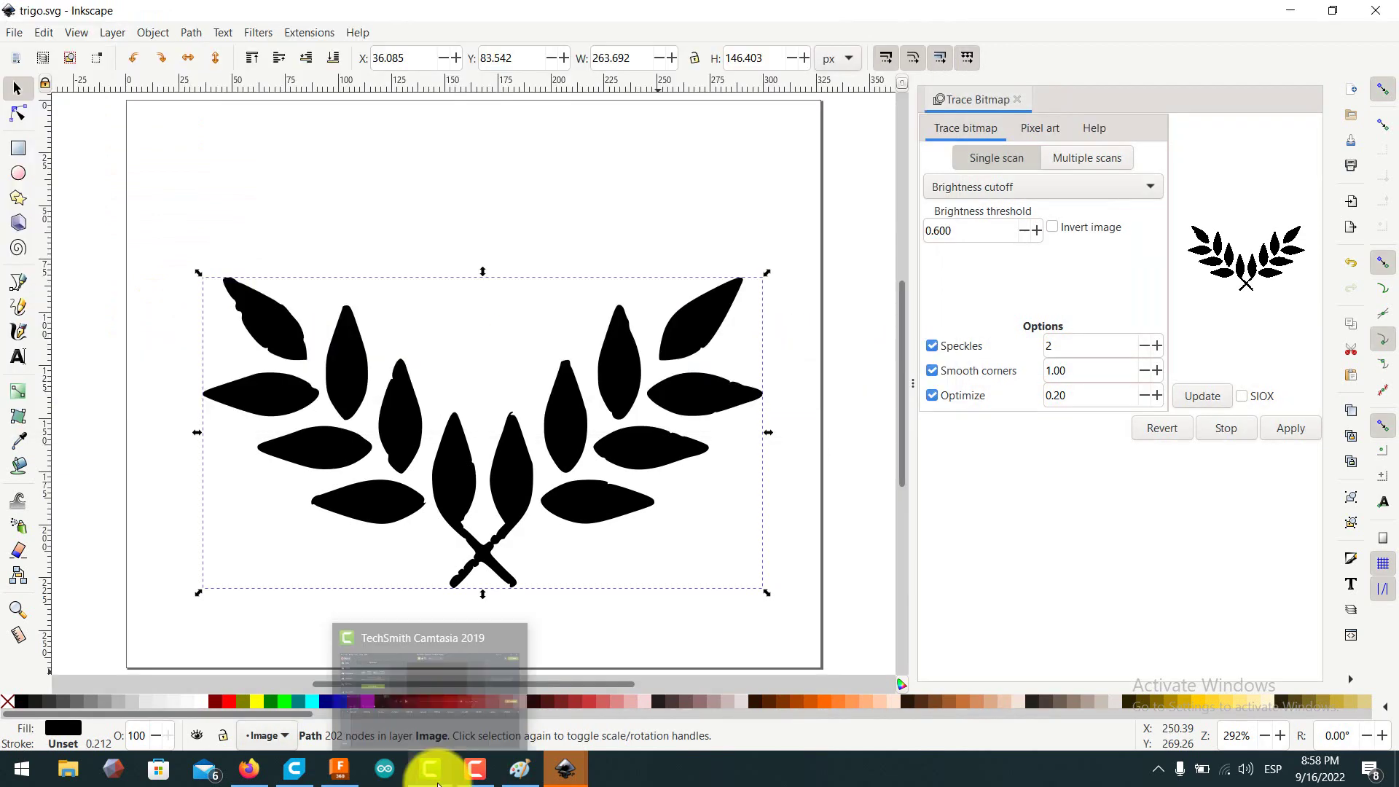
left_click(342, 773)
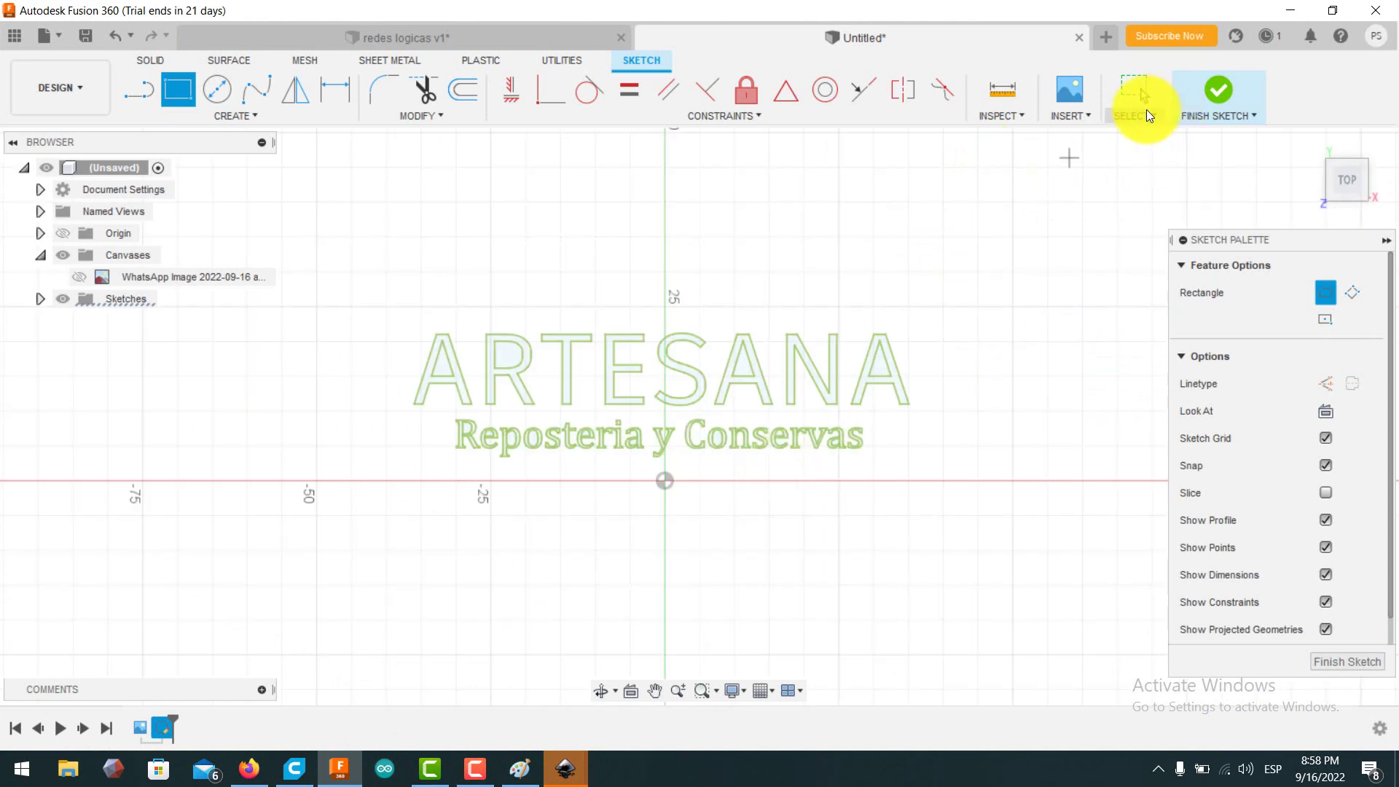
left_click(1146, 112)
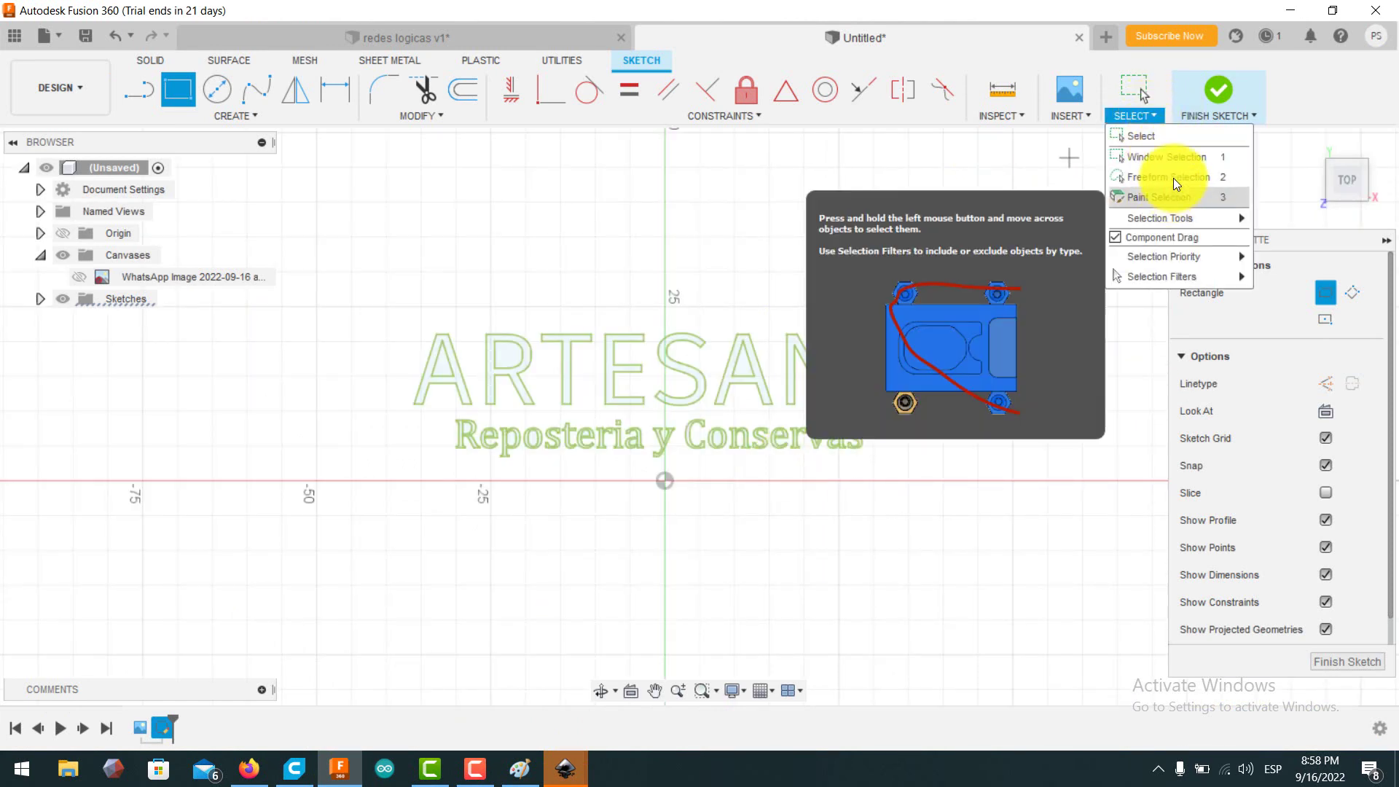
left_click(1071, 290)
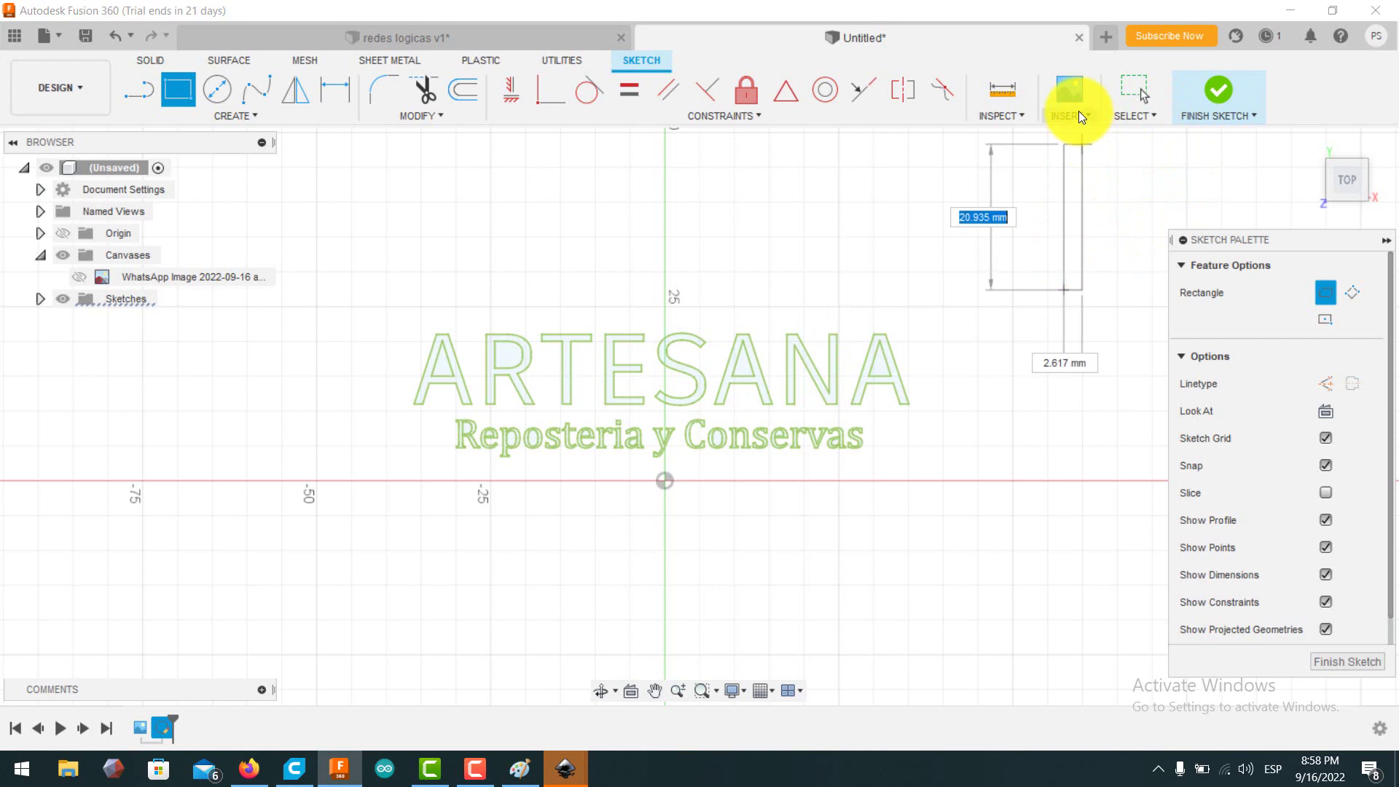
left_click(1079, 114)
key("Escape")
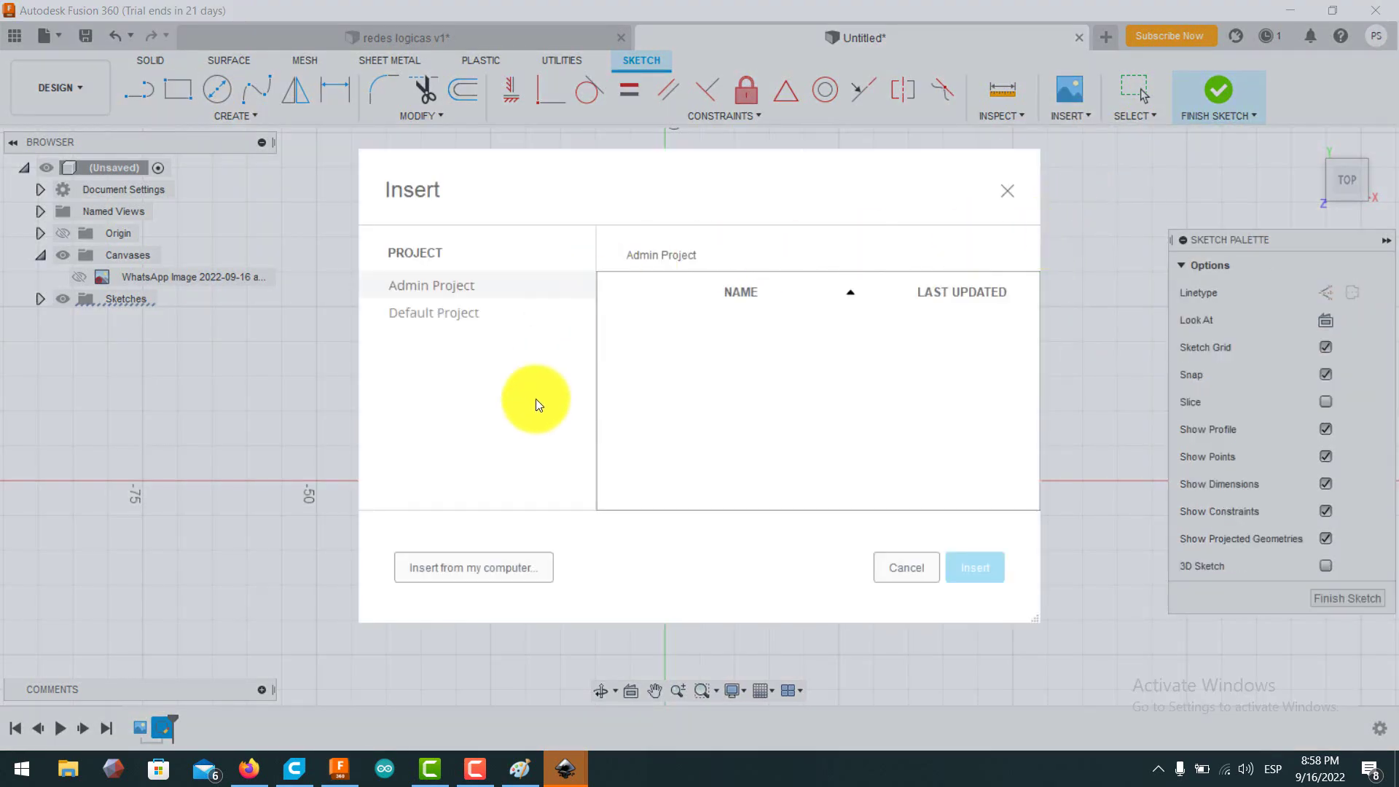
left_click(507, 574)
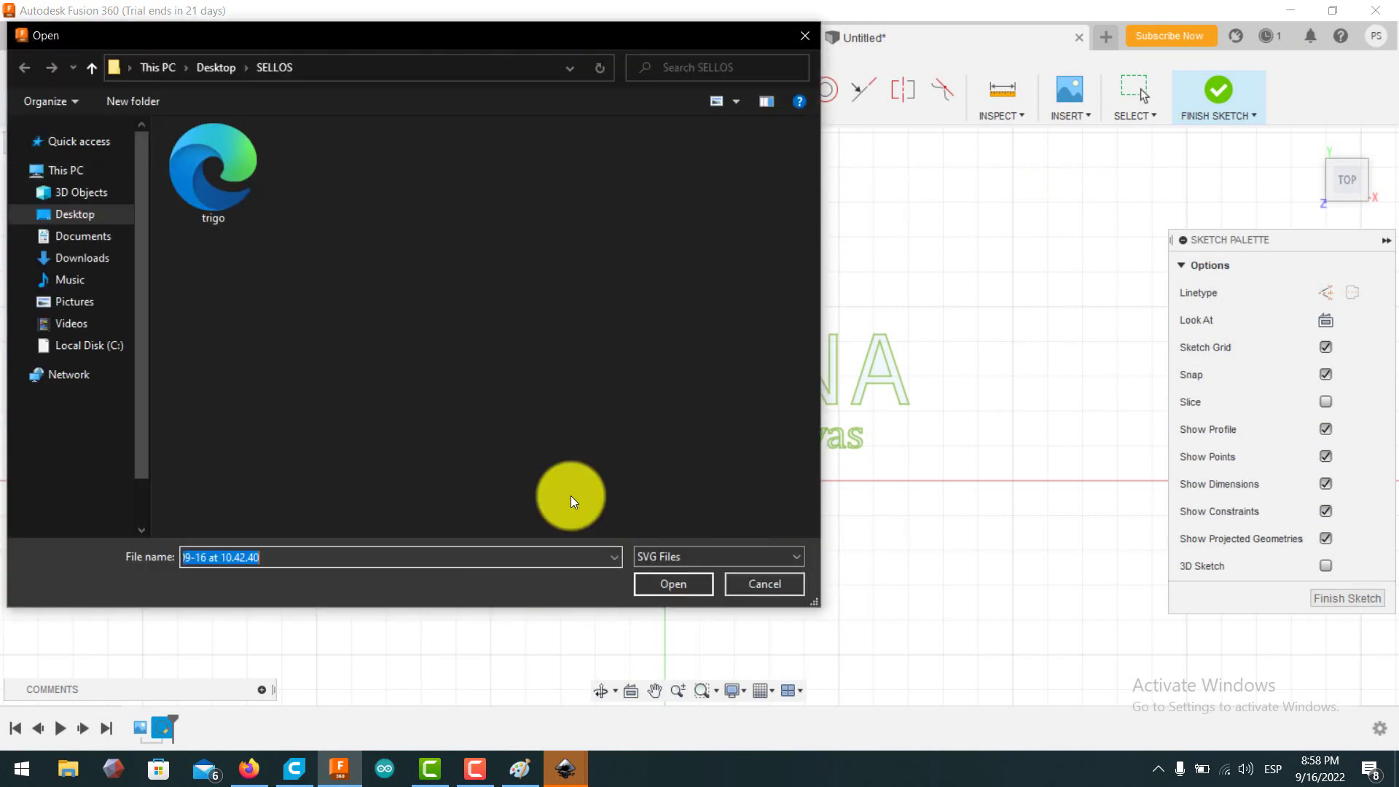
left_click(244, 205)
left_click(689, 582)
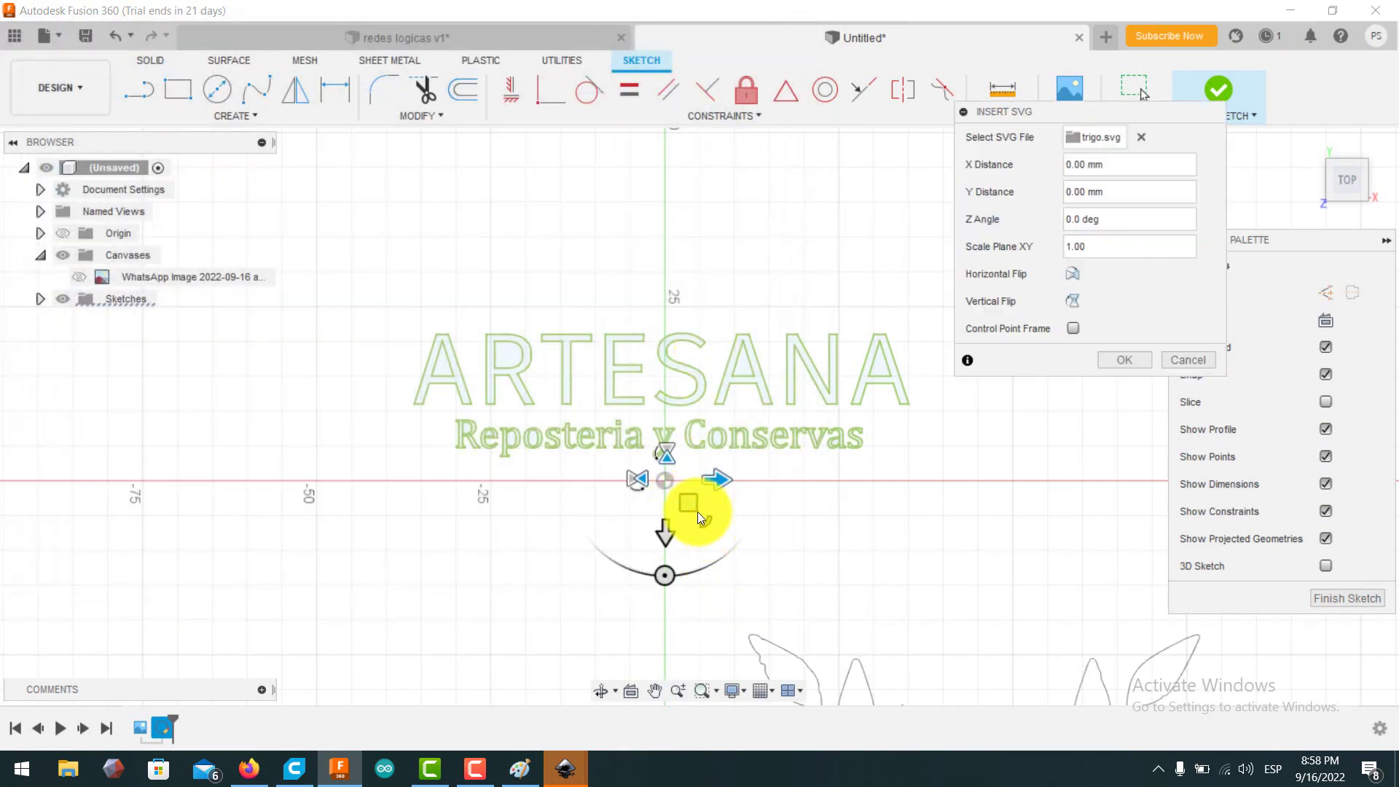
Place the wheat emblem centred above ARTESANA at about X -17.9 mm, Y -48.9 mm with scale 1.00.
left_click_drag(713, 527, 566, 169)
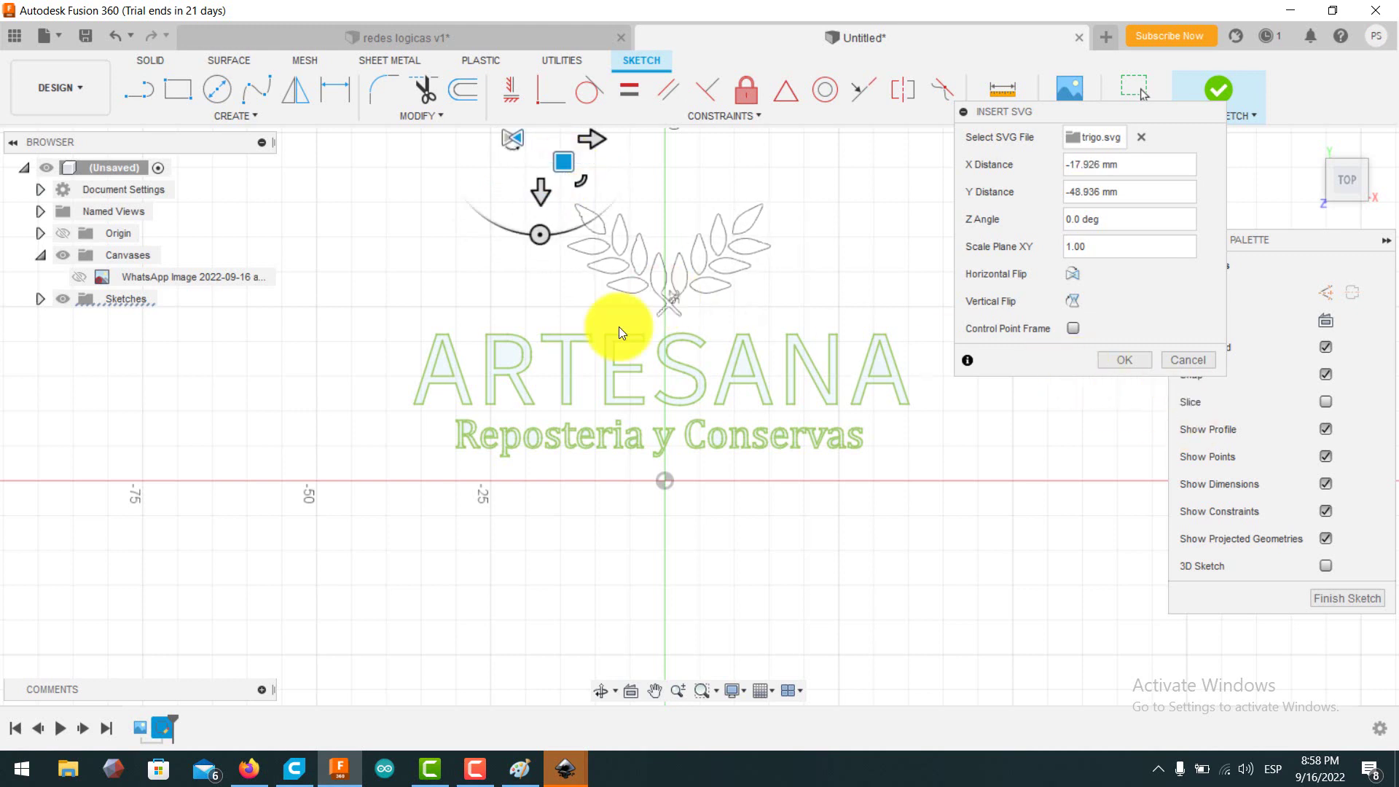
middle_click_drag(720, 300, 646, 368)
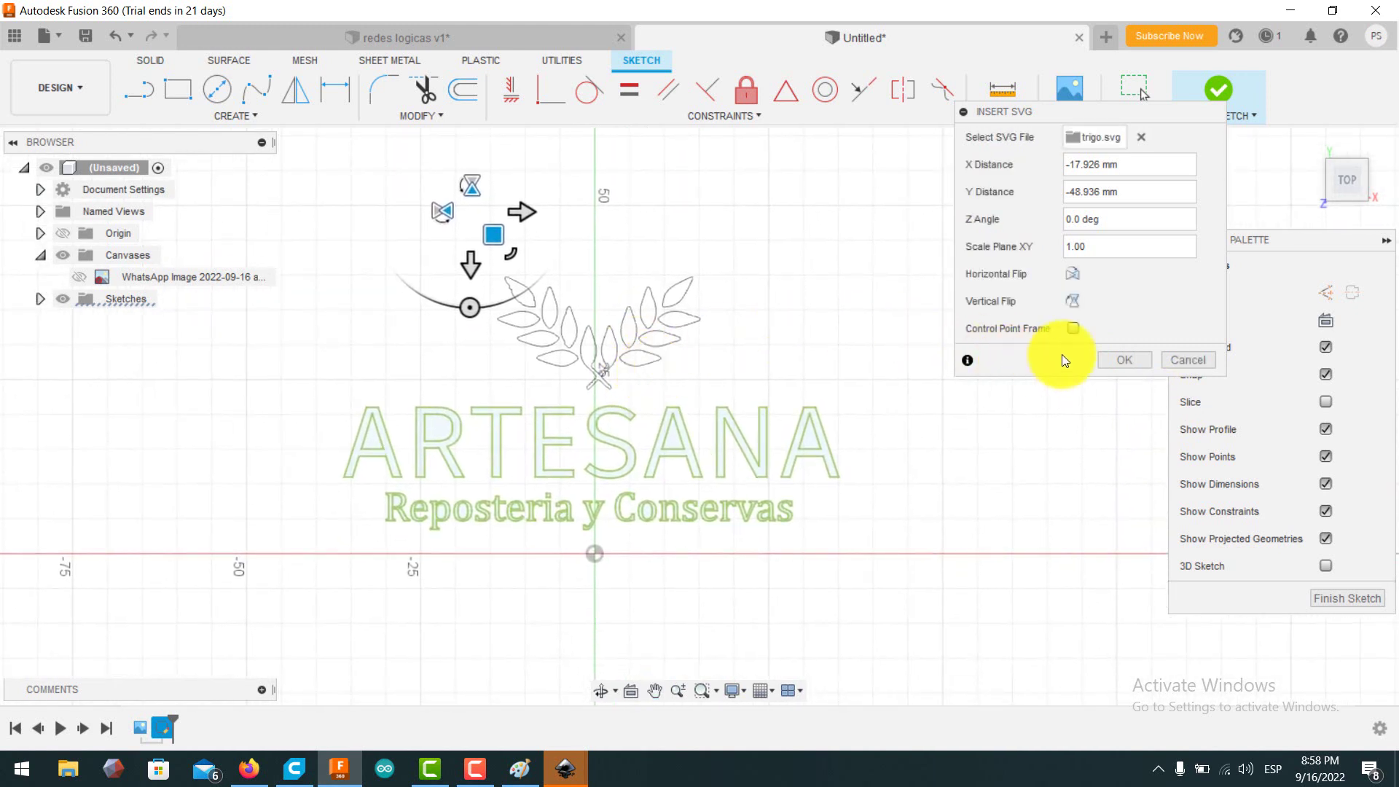
left_click(1100, 368)
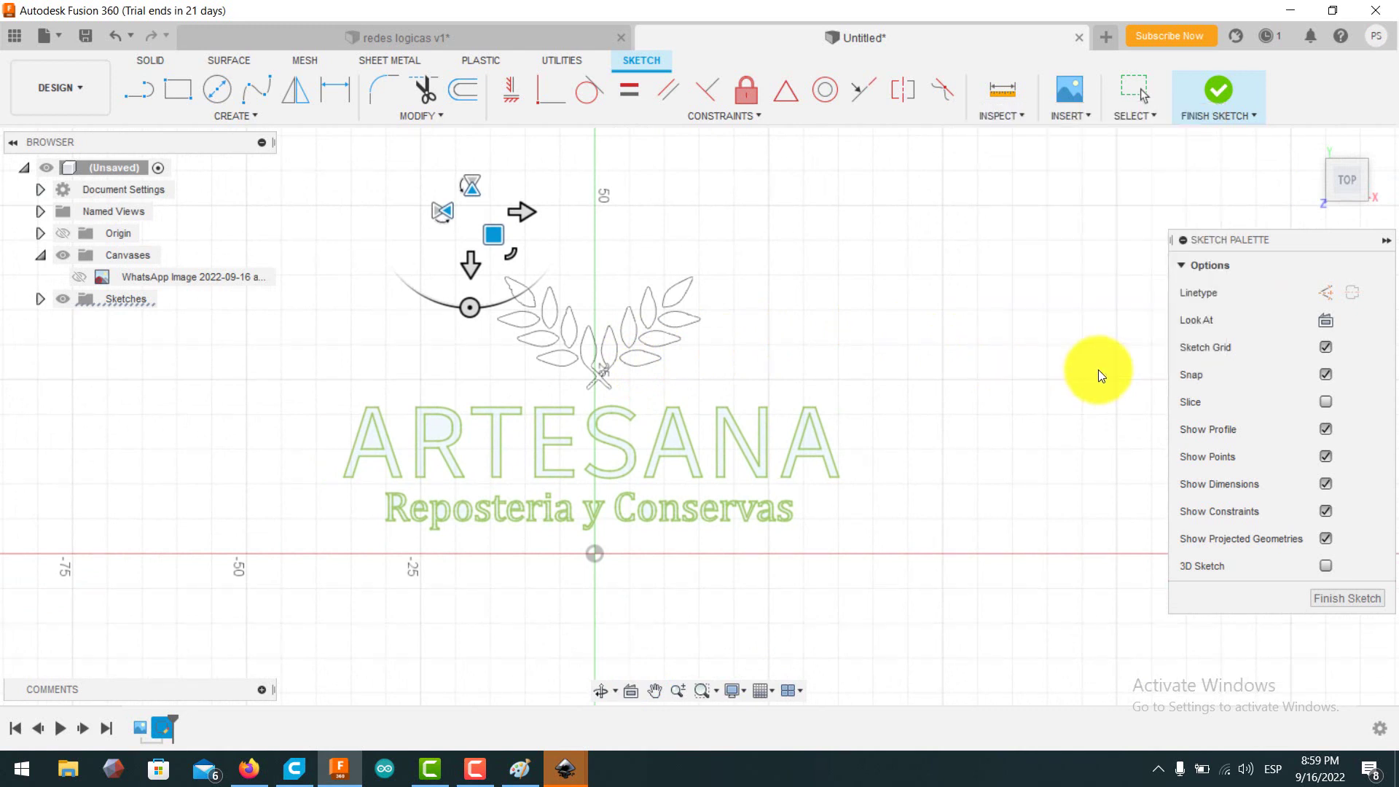
left_click(179, 92)
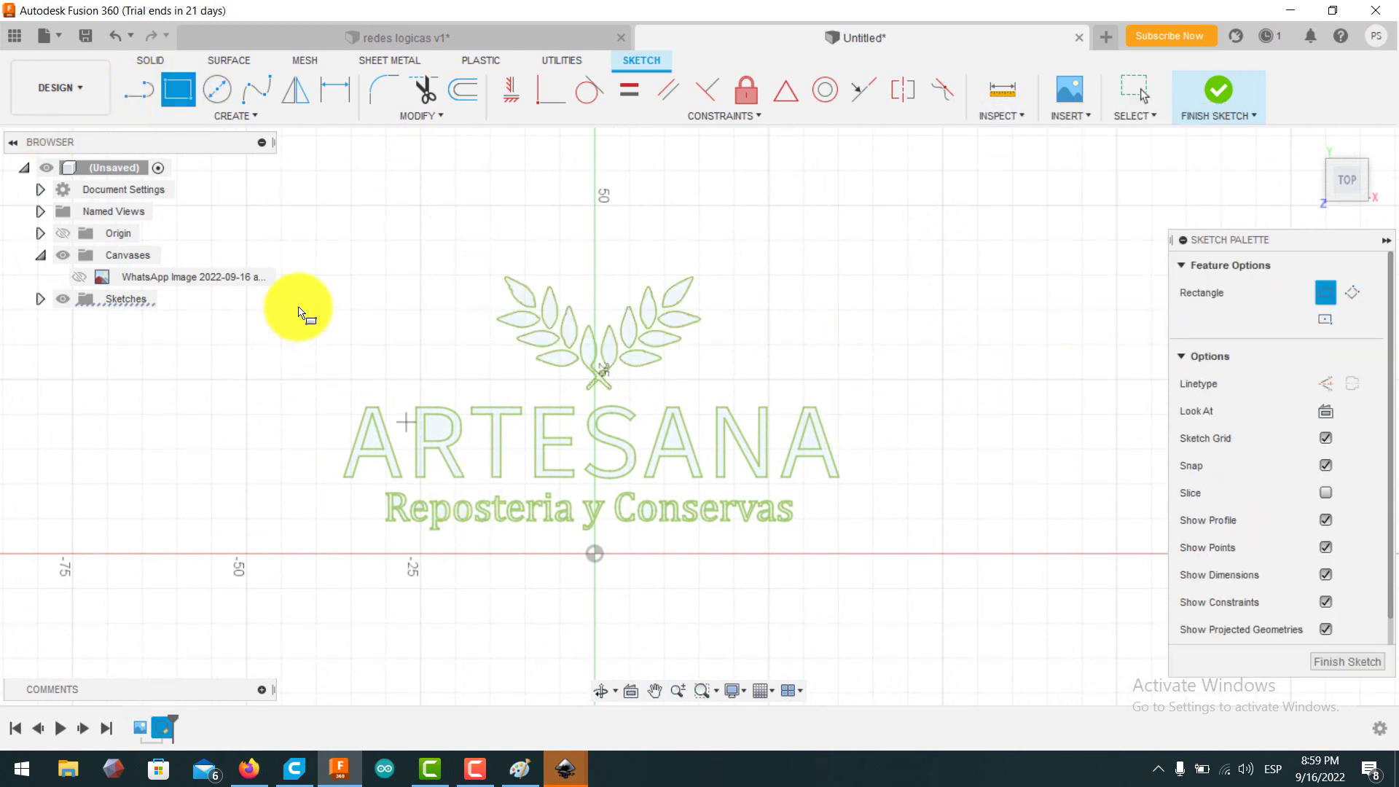
left_click(298, 267)
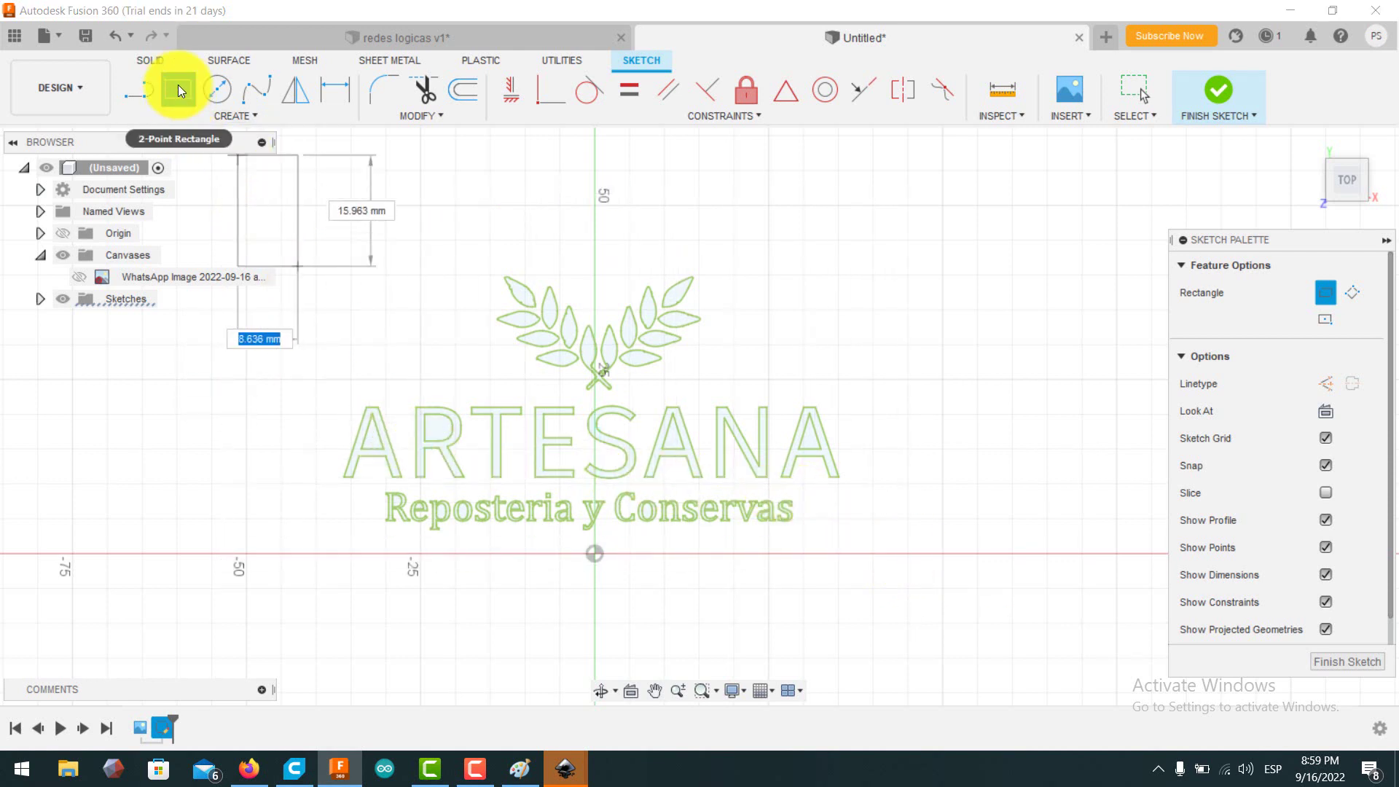
key("Escape")
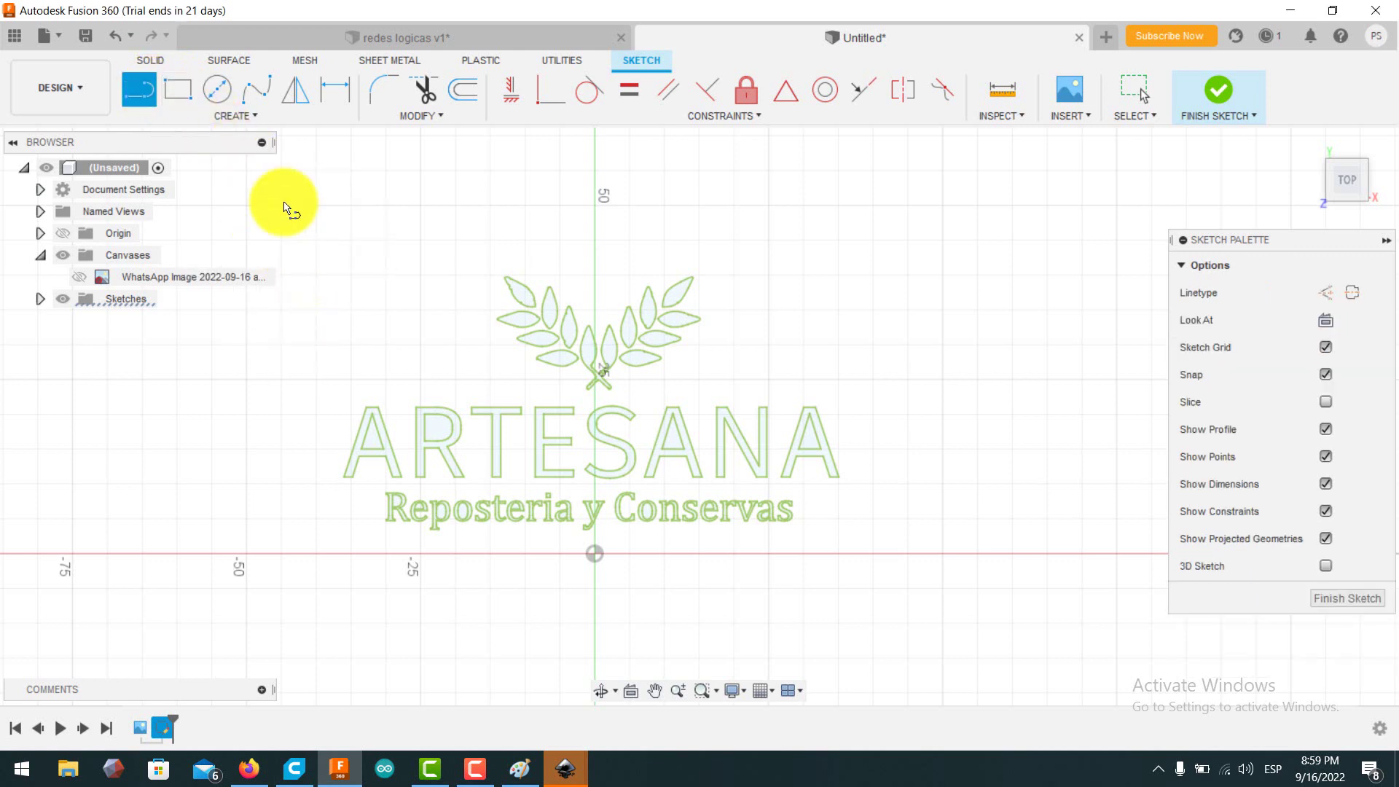
left_click(180, 102)
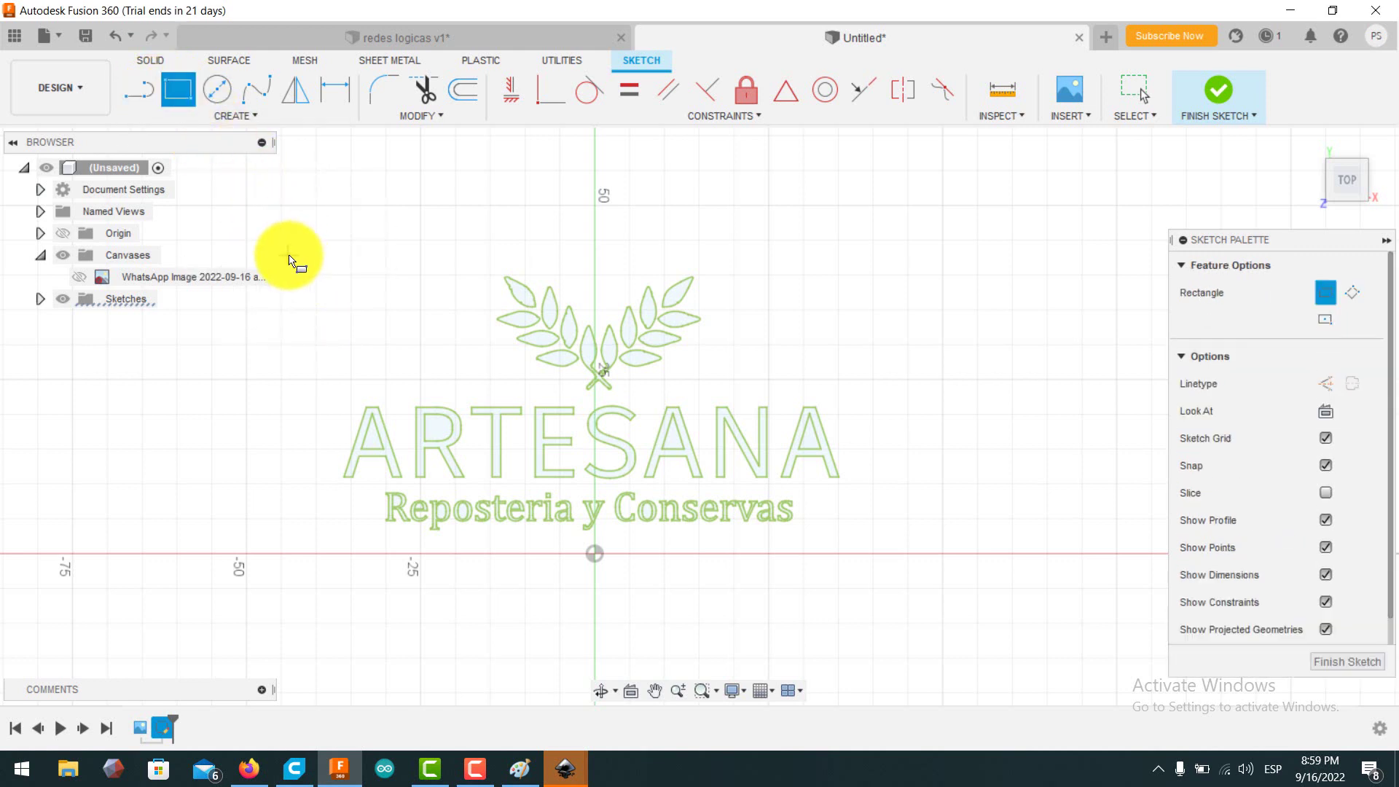
left_click(289, 255)
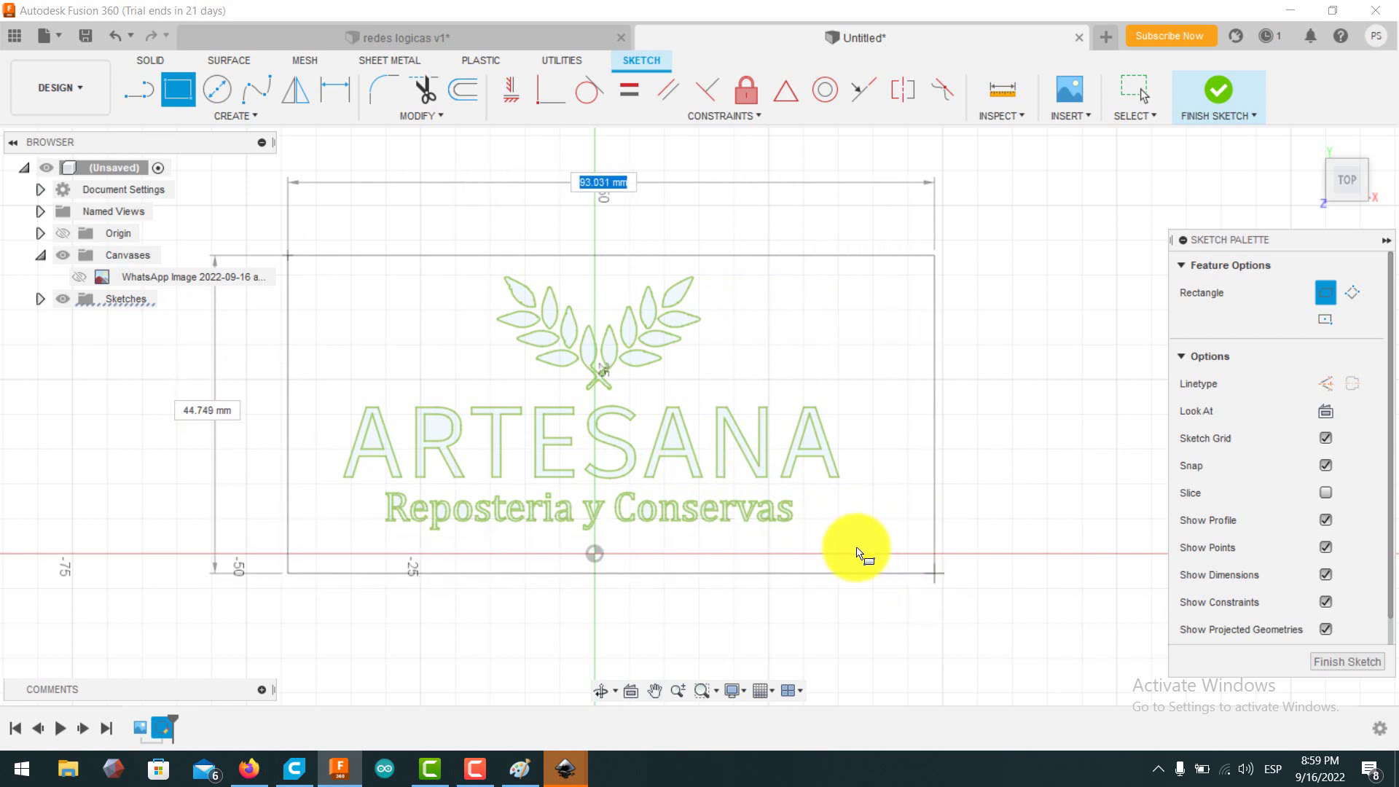
Draw a closed rectangular border of lines about 40 mm tall around the wheat emblem and both lines of text.
left_click(135, 96)
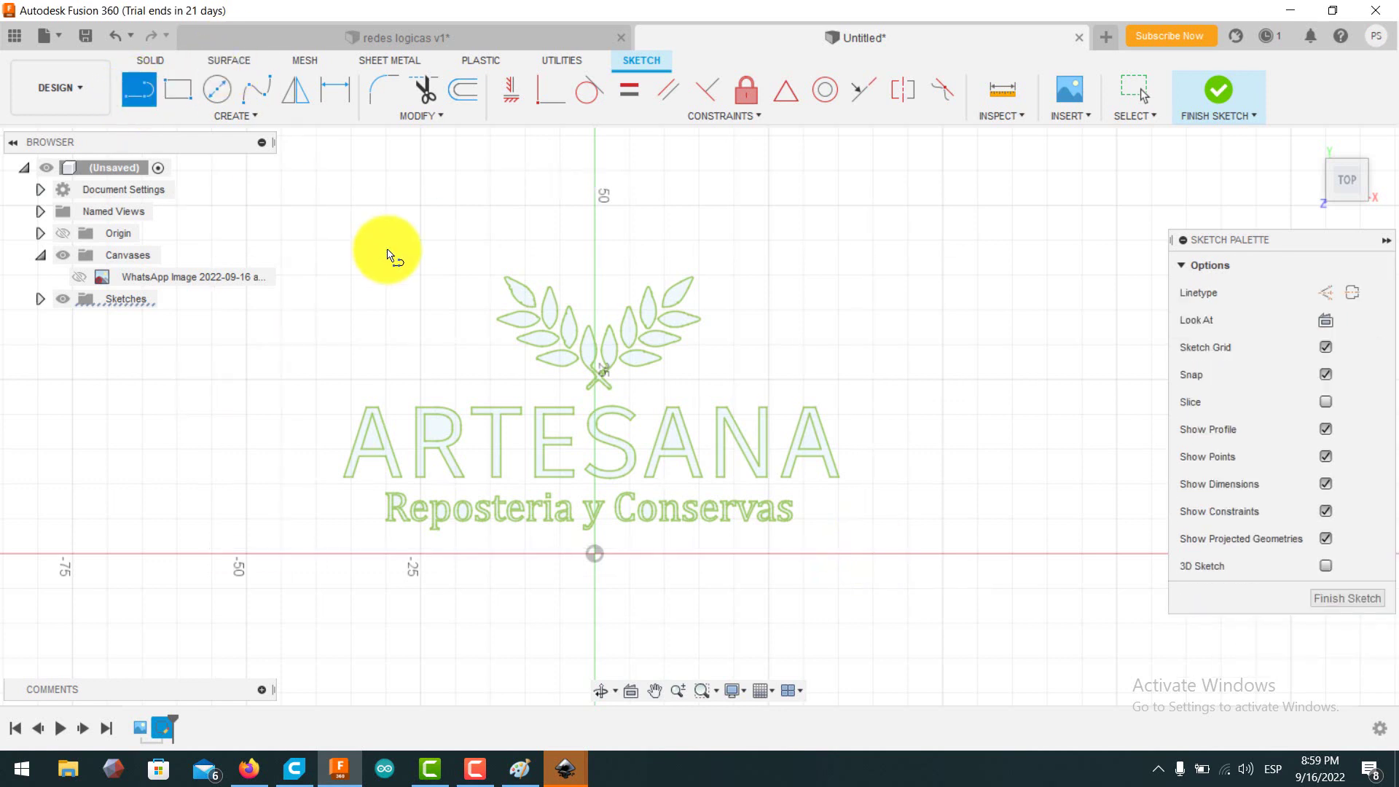
left_click(329, 263)
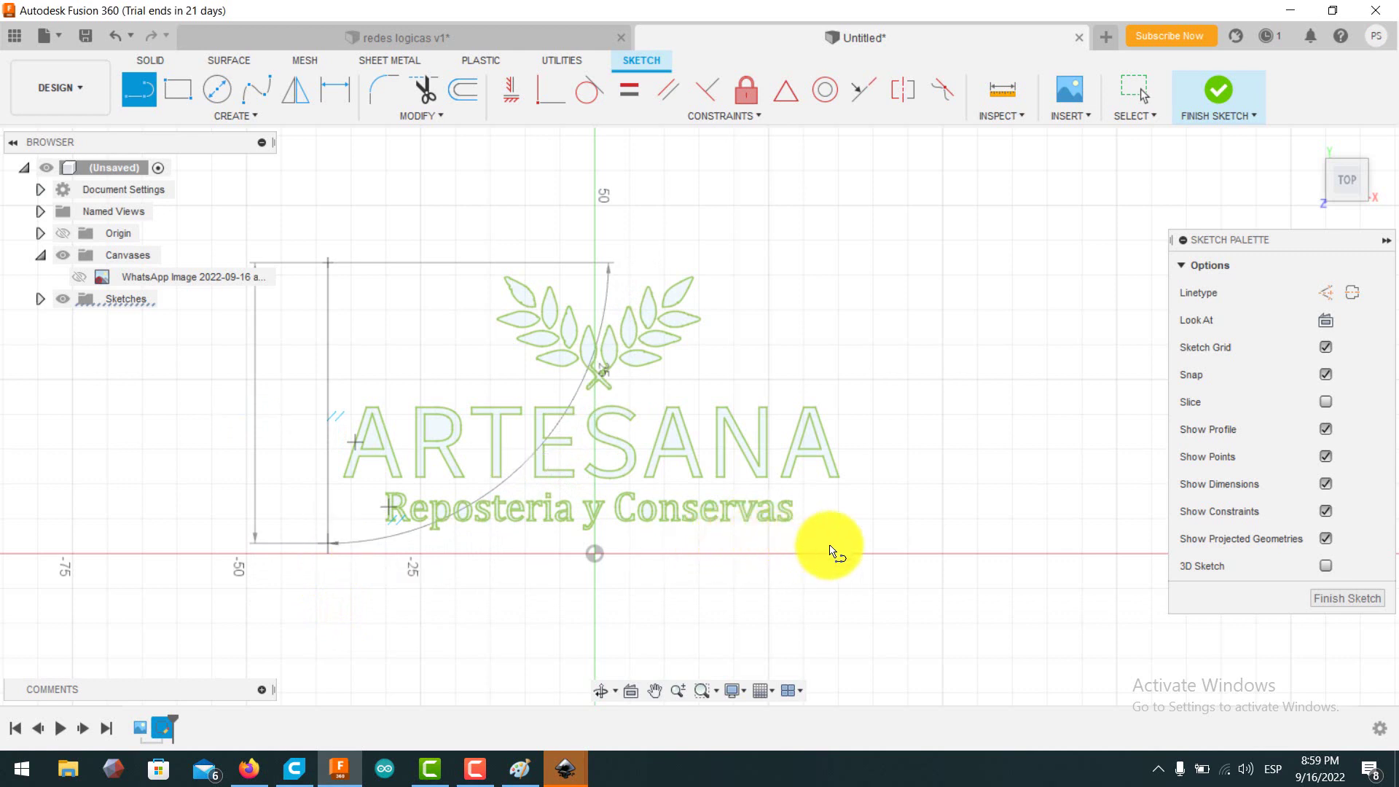
key("Return")
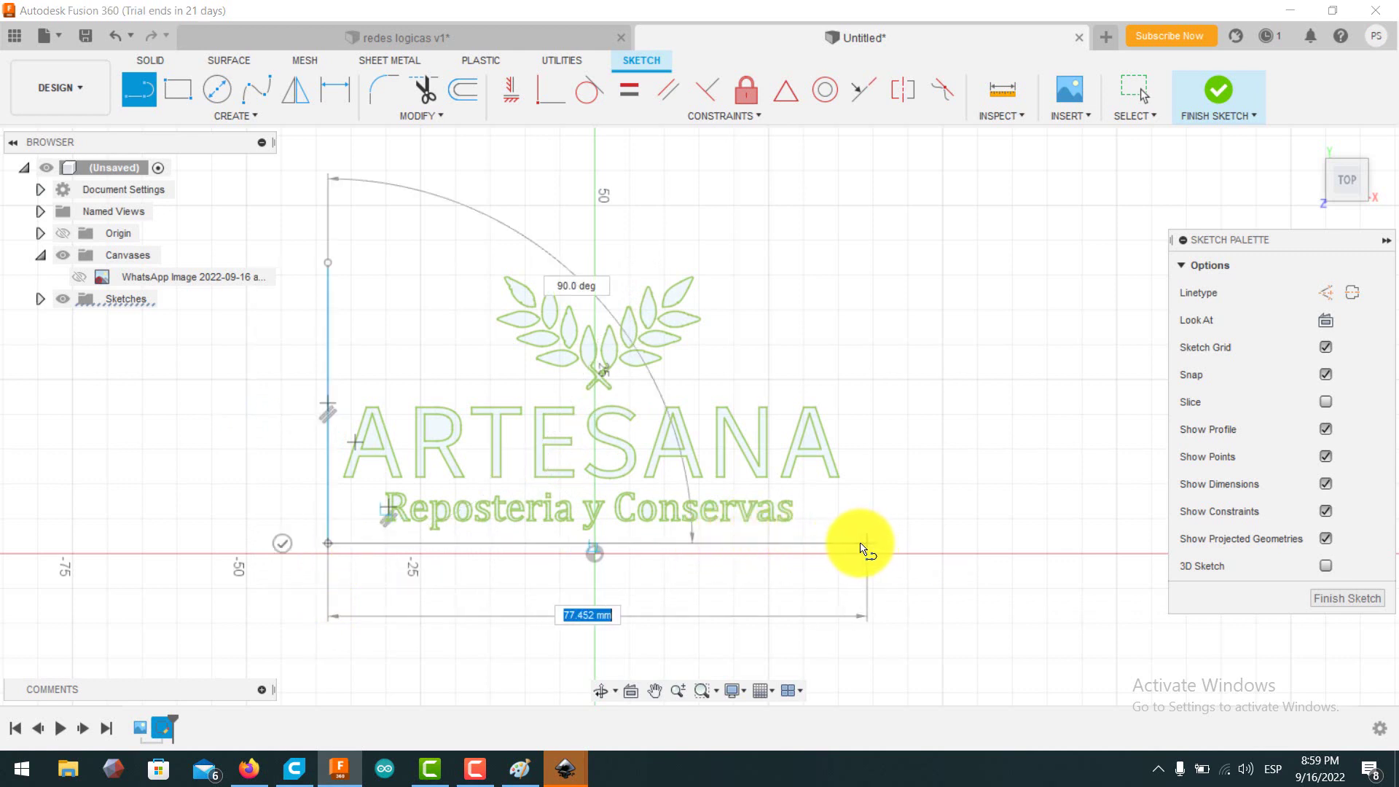
left_click(859, 544)
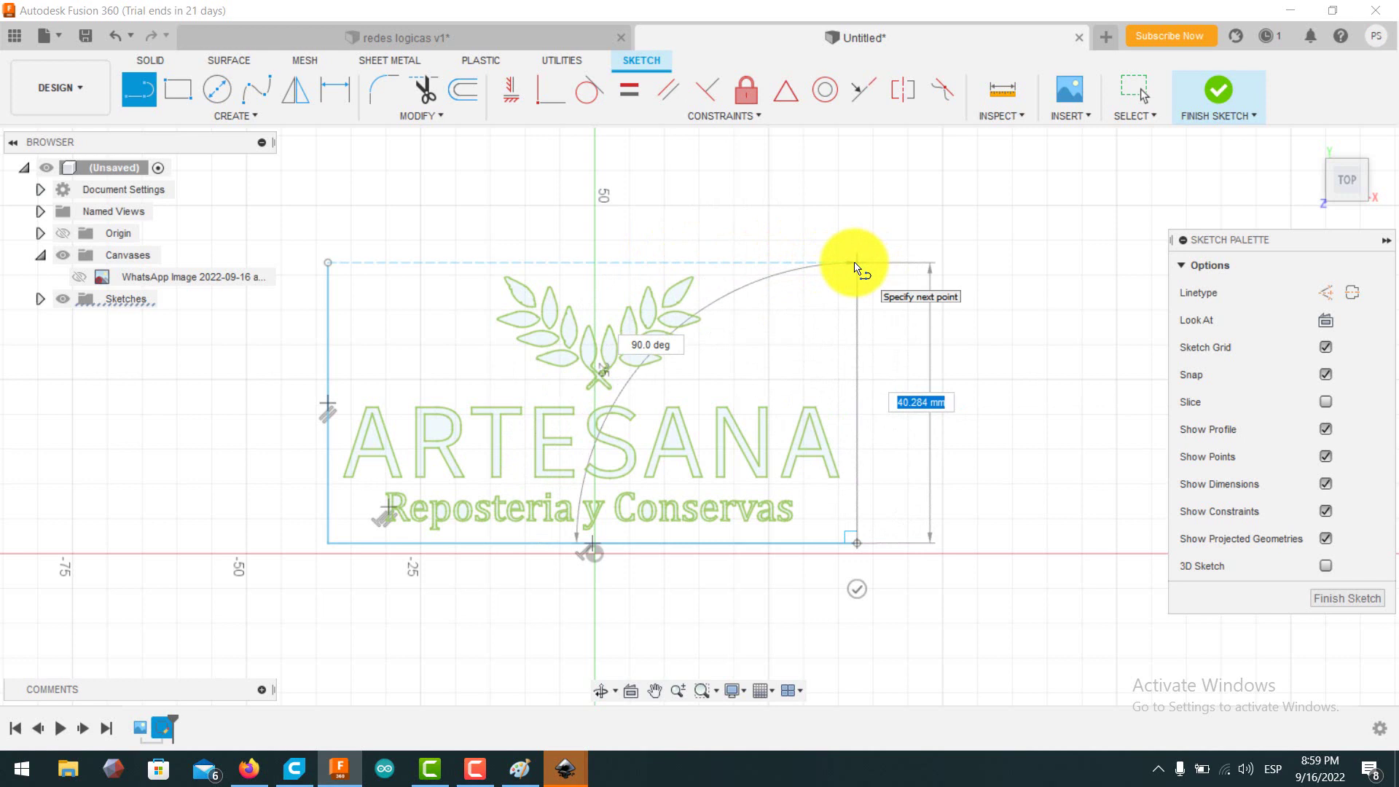
left_click(857, 263)
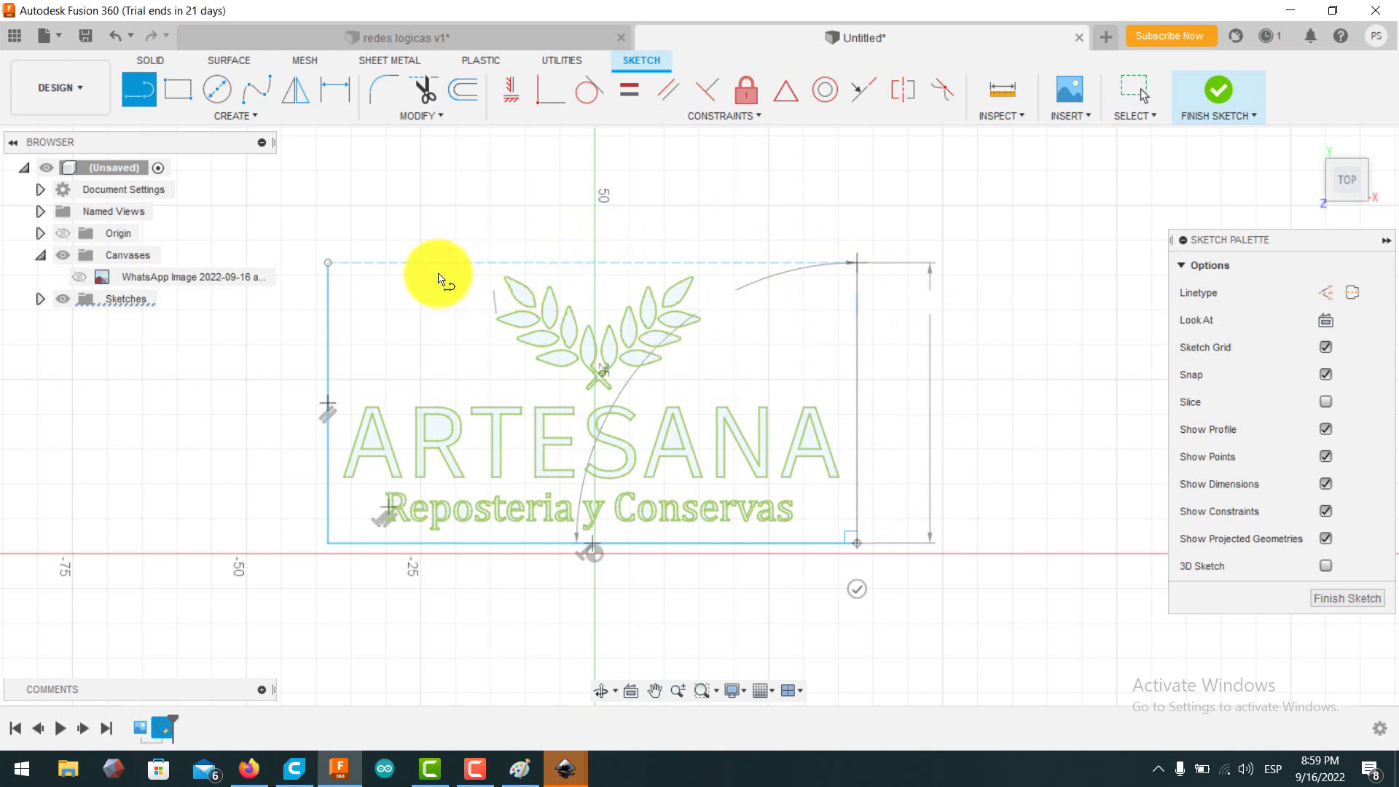
left_click(326, 263)
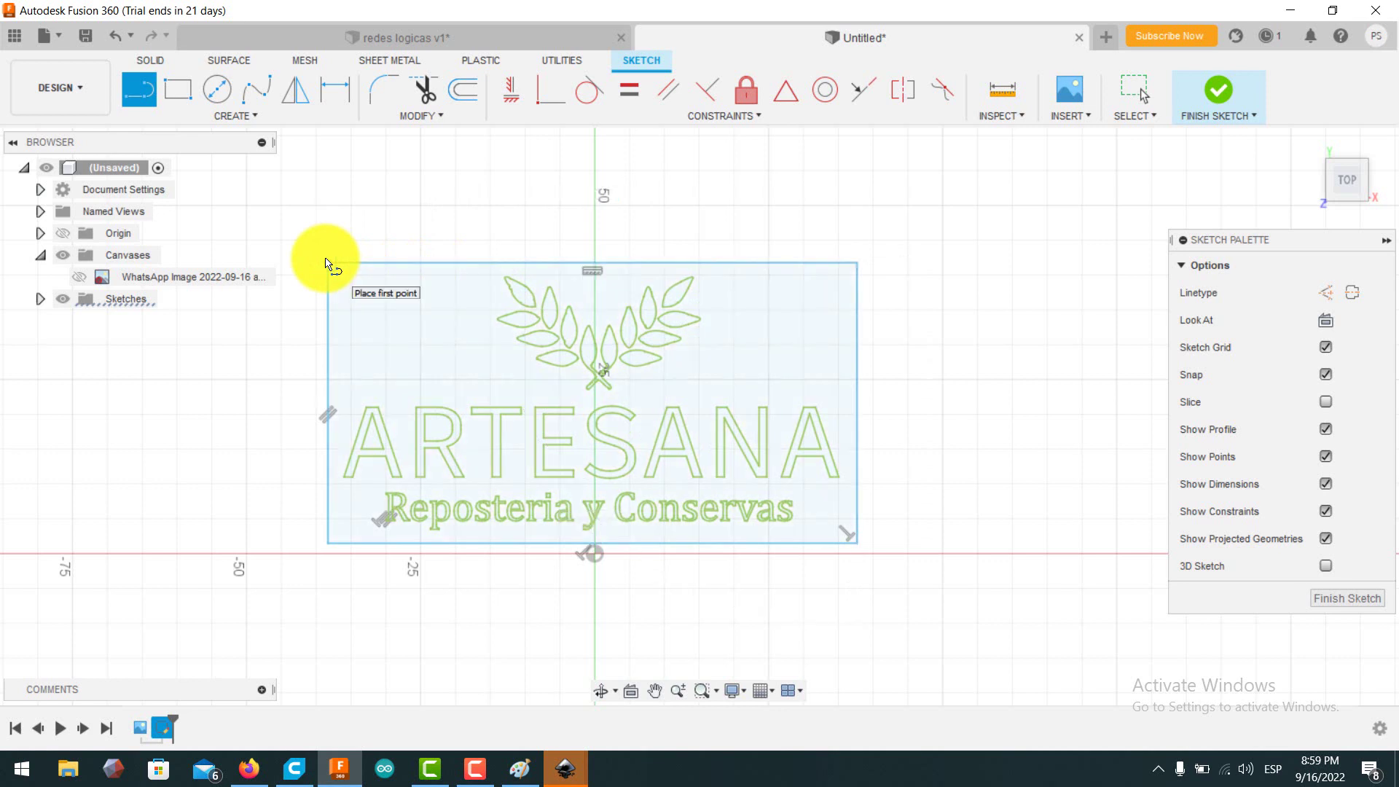
Start an extrusion using the background area between the rectangular border and the logo shapes as its profile.
left_click(150, 59)
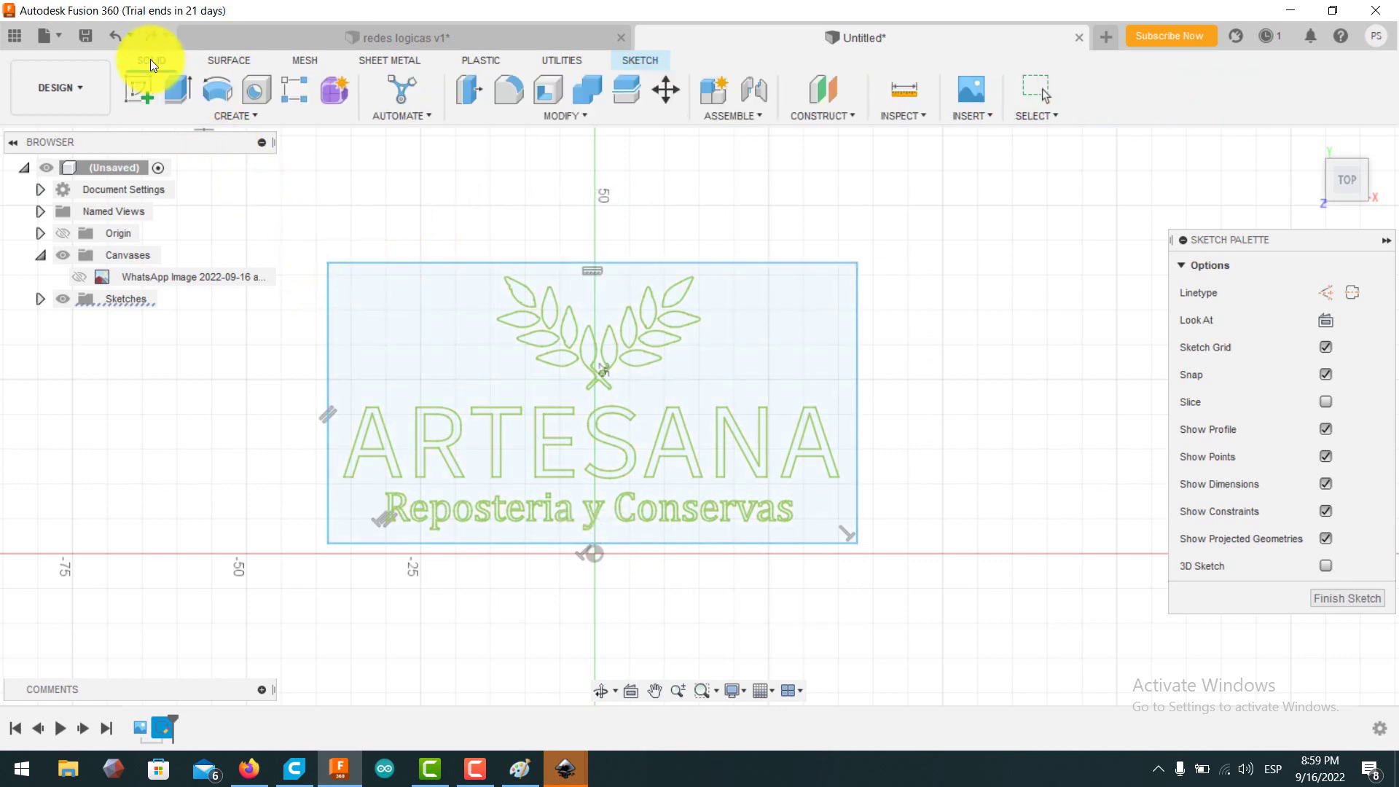
left_click(192, 107)
left_click(498, 349)
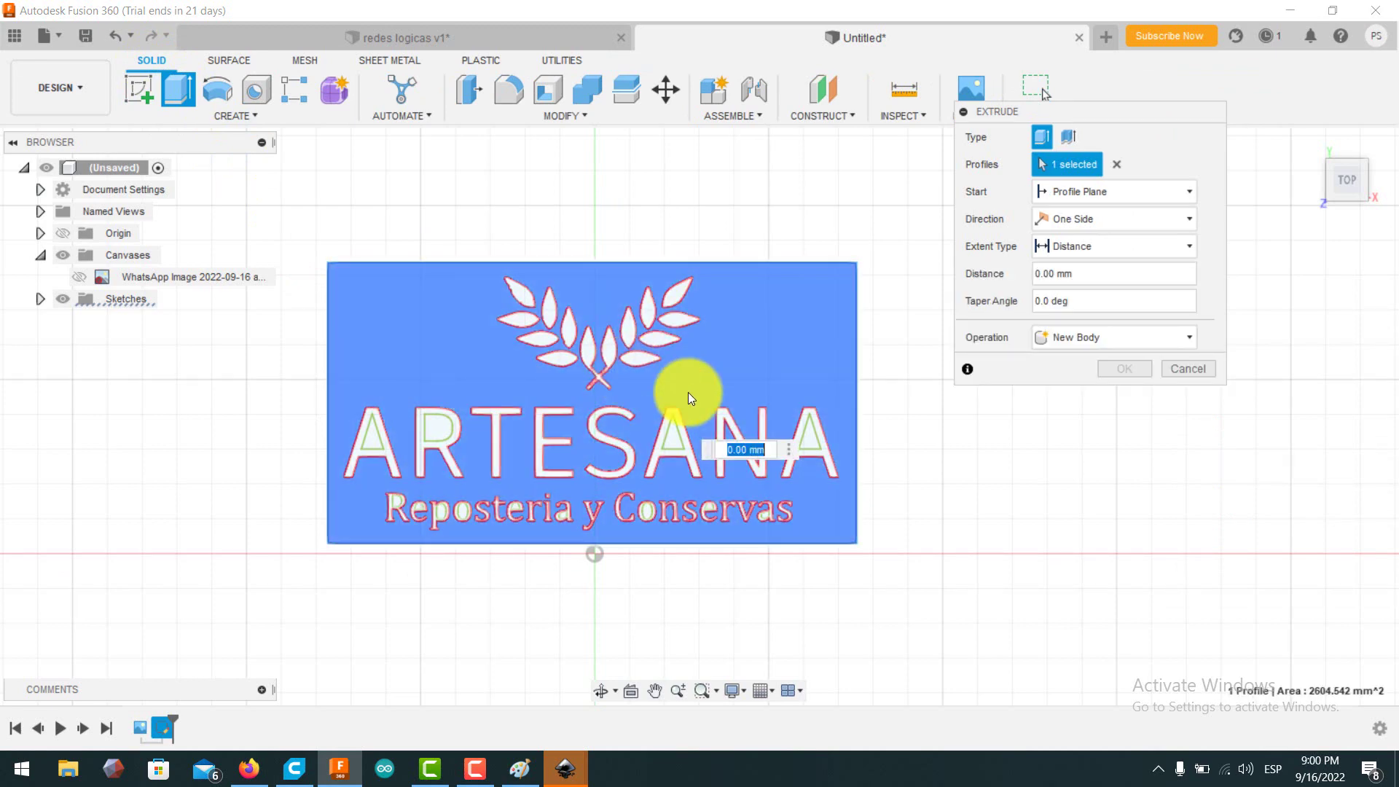
left_click(1206, 337)
left_click_drag(1338, 175, 1275, 172)
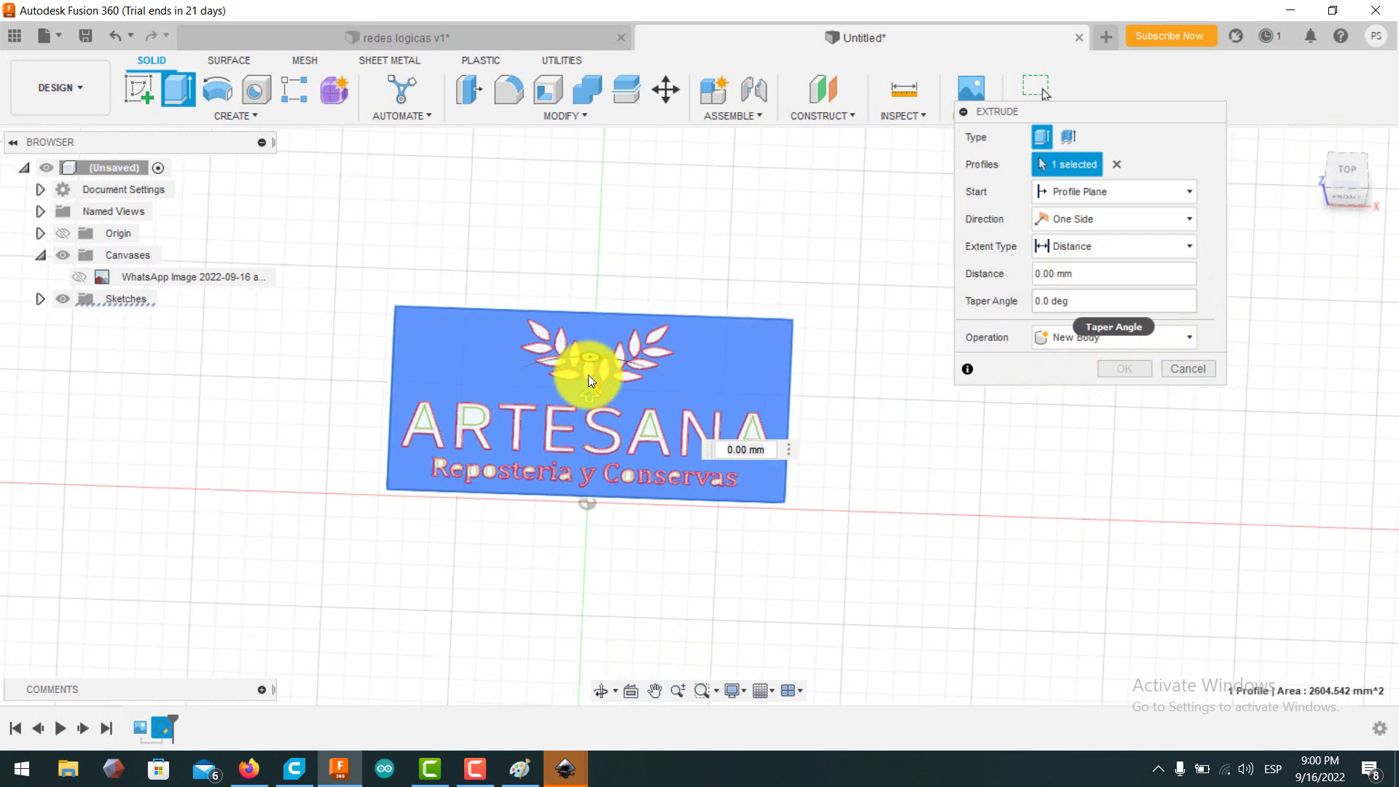
Add all the leaves and the crossed stems of the wheat emblem to the extrusion profiles.
scroll(588, 375, "up", 5)
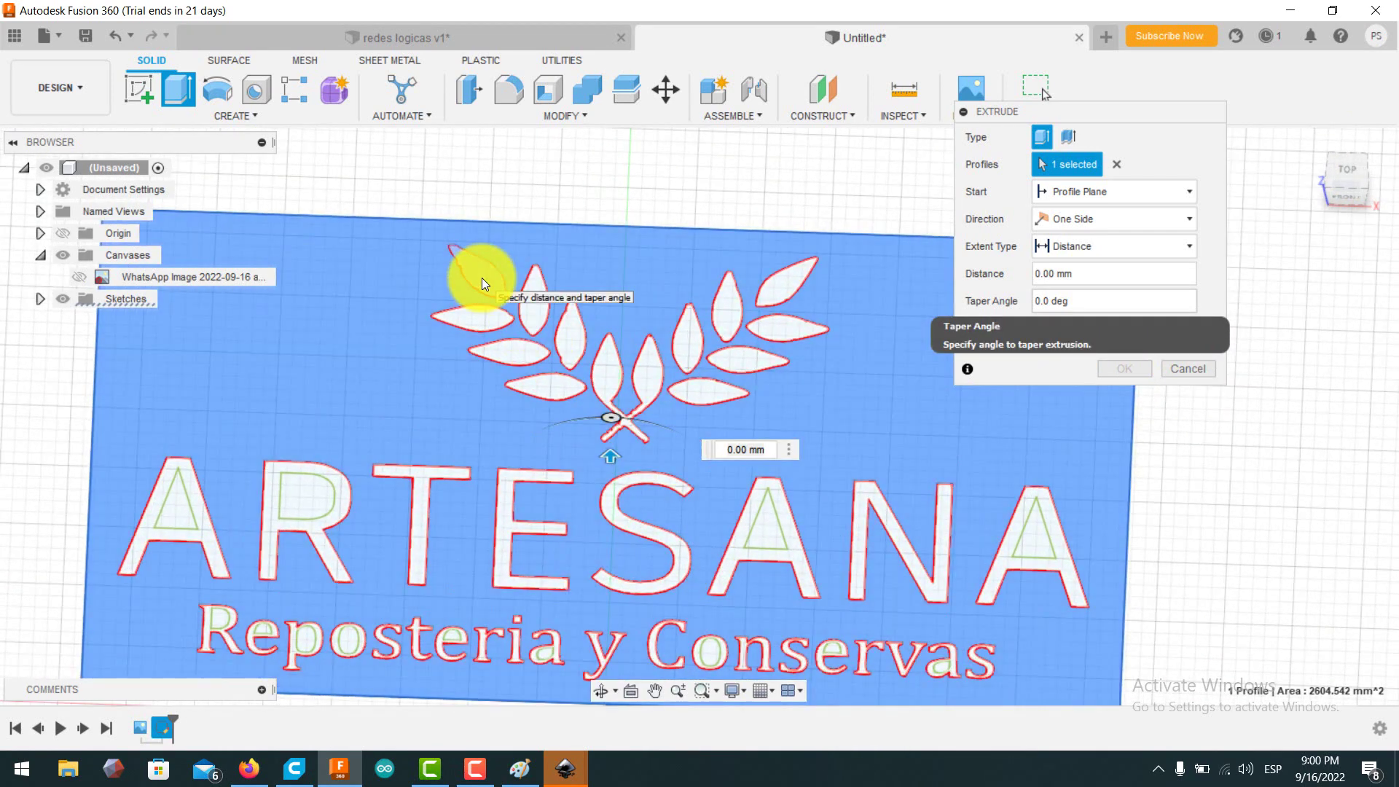
left_click(482, 277)
left_click(546, 303)
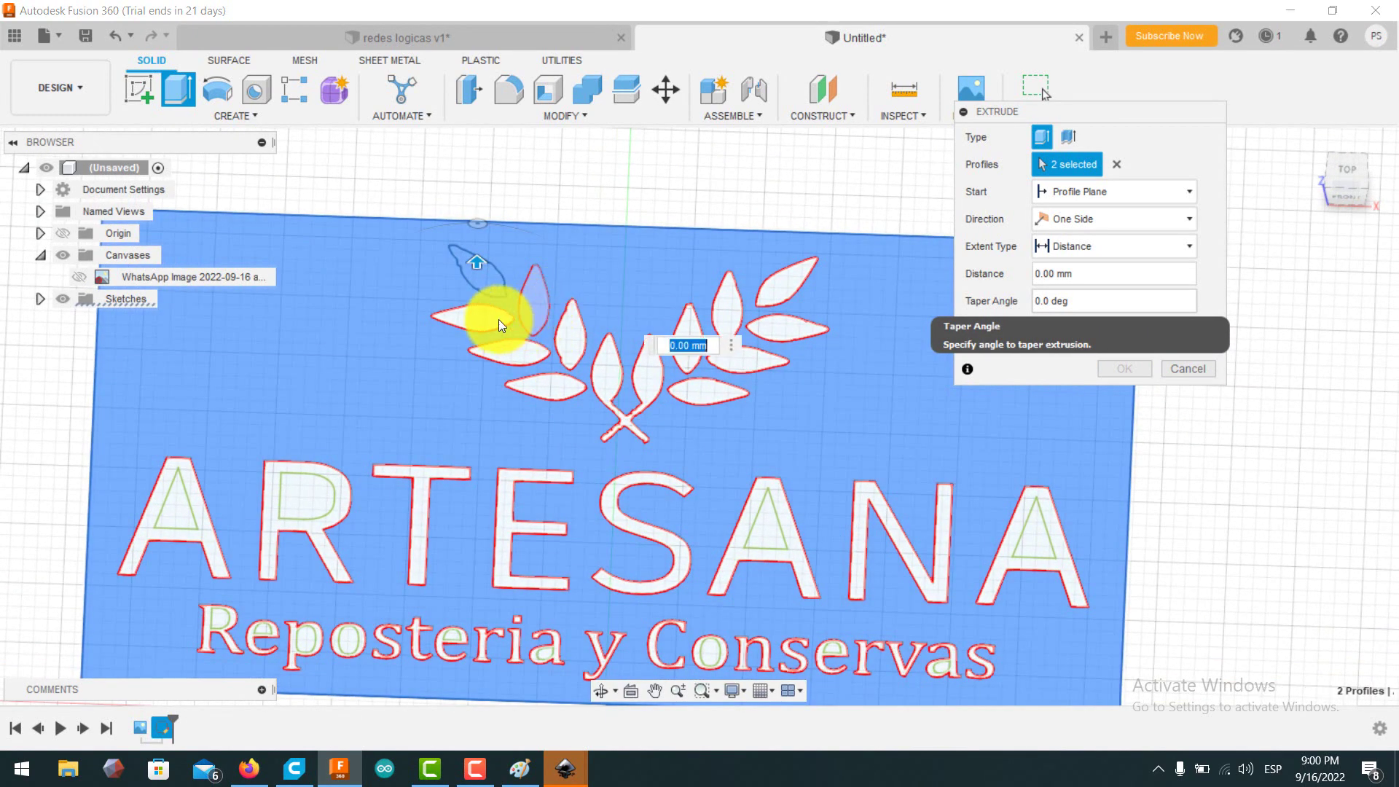
left_click(499, 320)
left_click(501, 350)
left_click(551, 384)
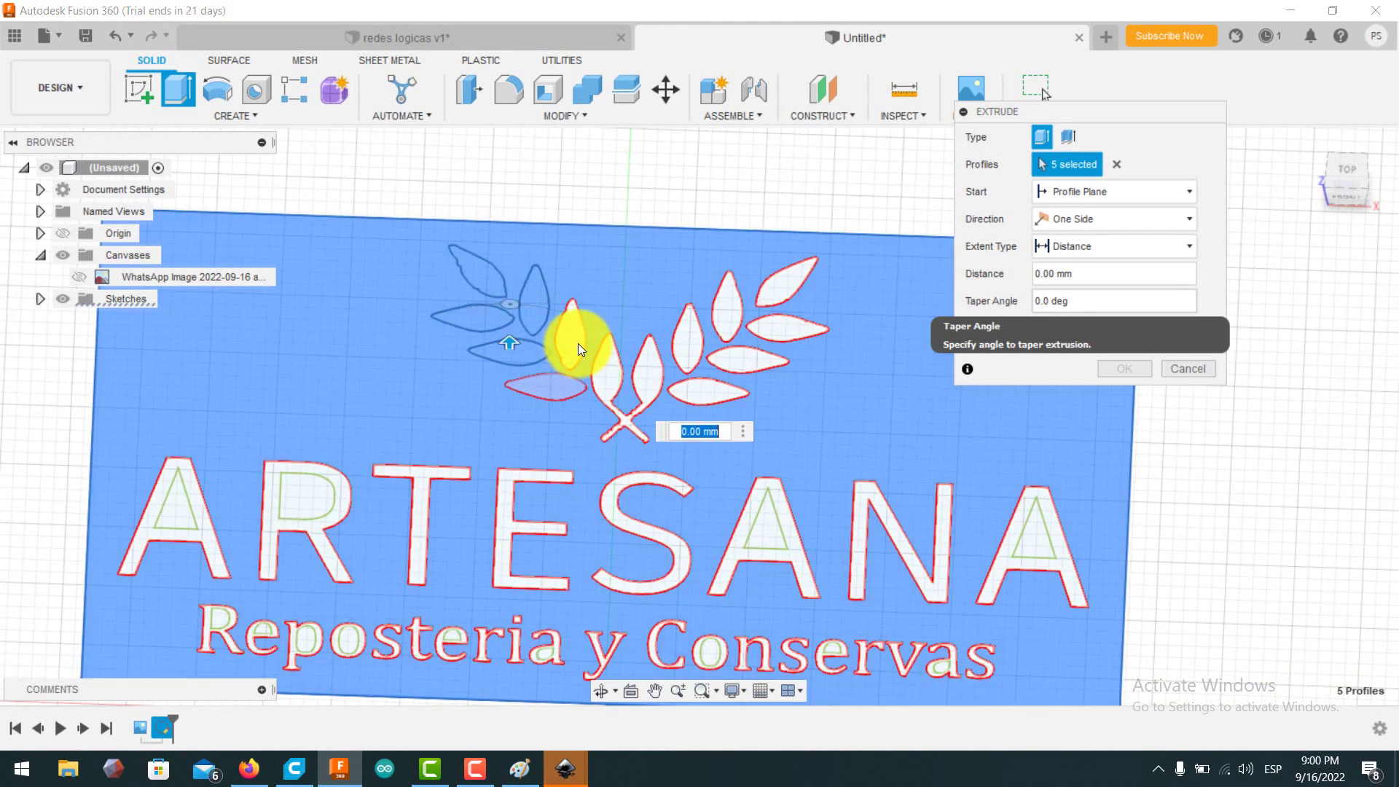
left_click(578, 343)
left_click(661, 347)
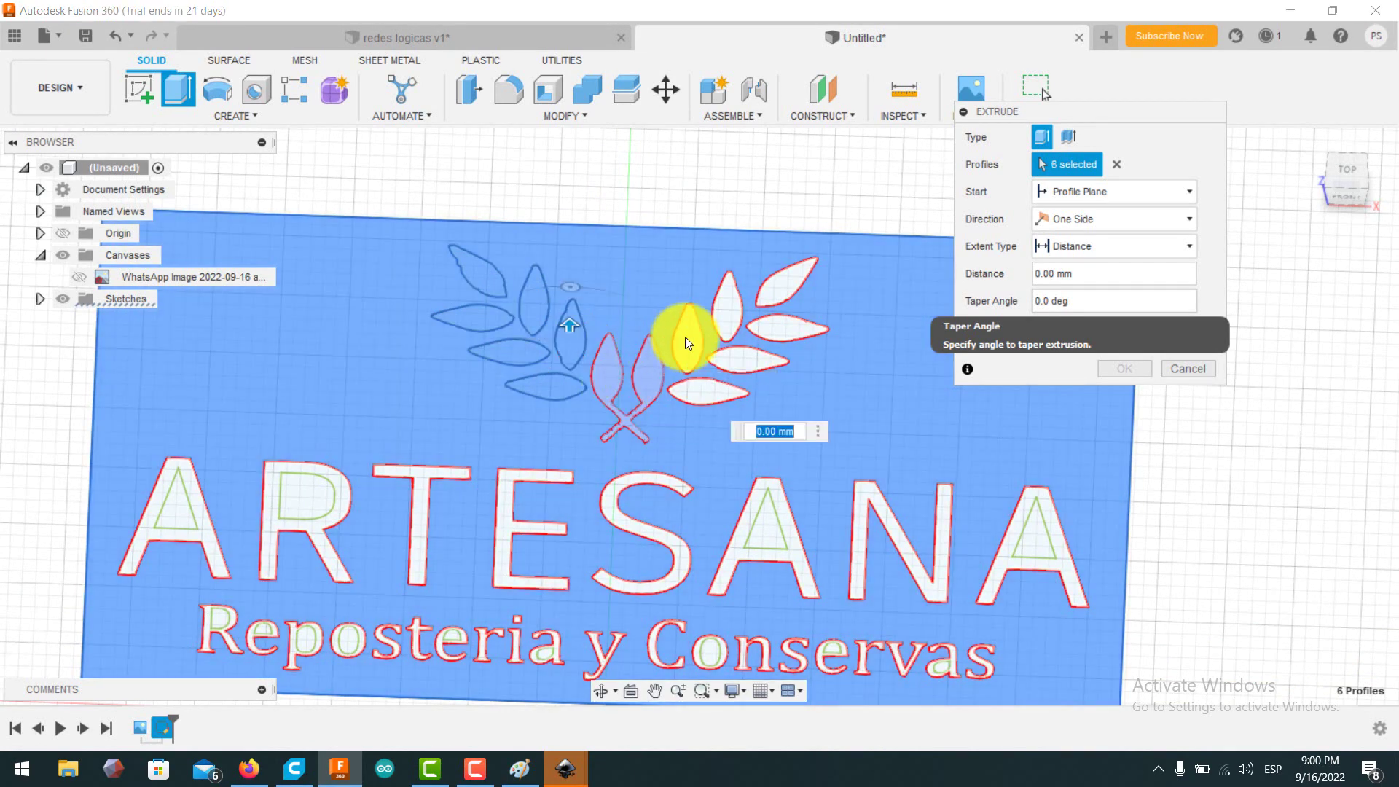
left_click(685, 337)
left_click(790, 284)
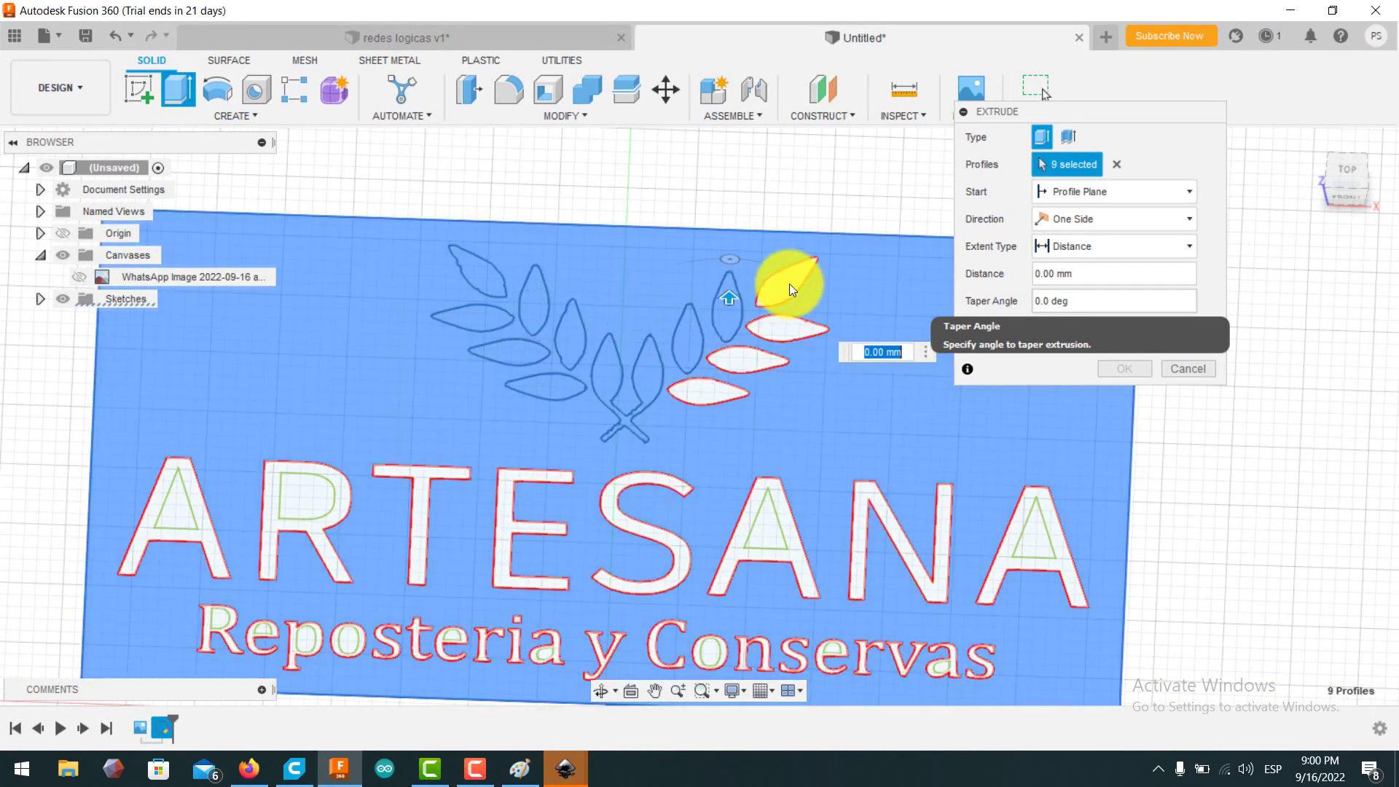
left_click(773, 358)
left_click(787, 328)
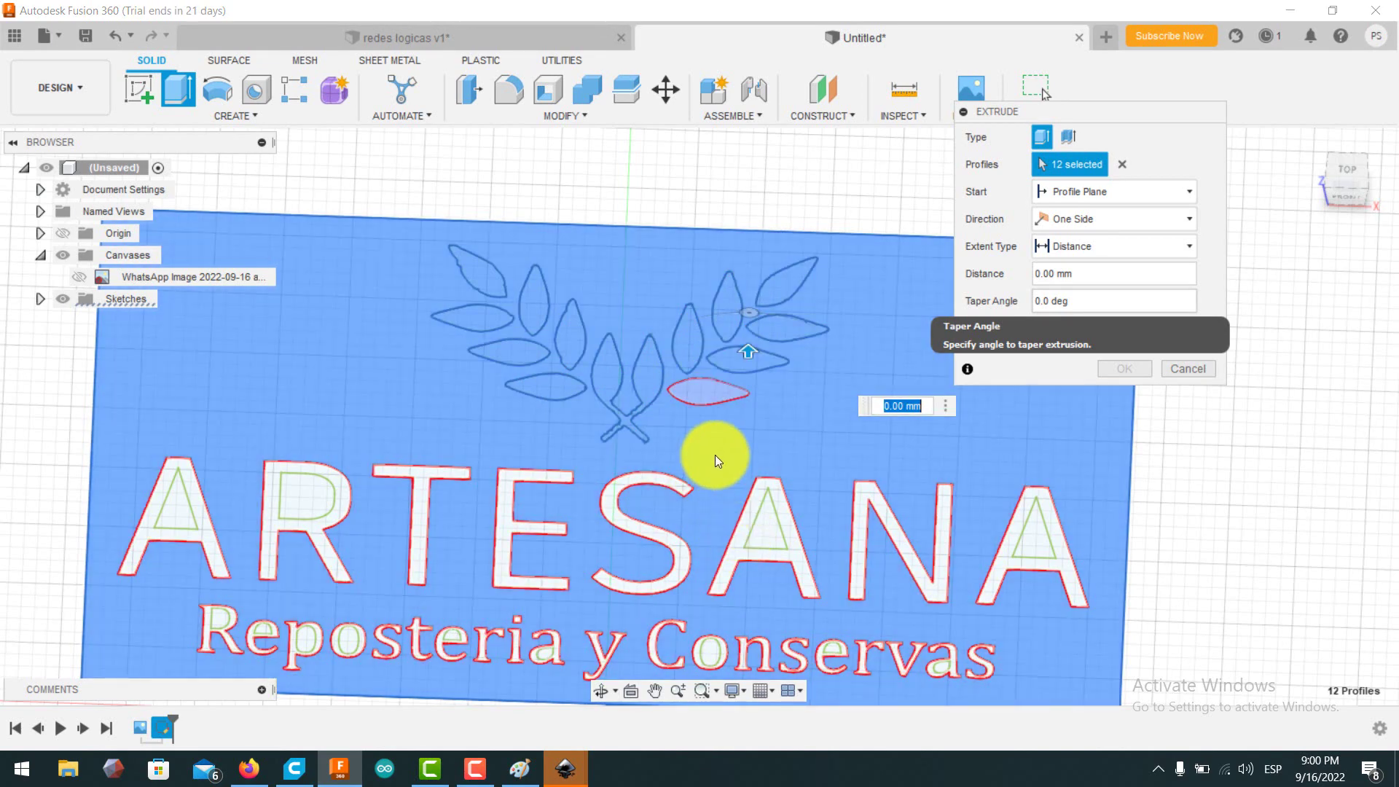
Add the ARTESANA letters to the extrusion profiles, including the enclosed areas of the R and the first two A's.
left_click(745, 544)
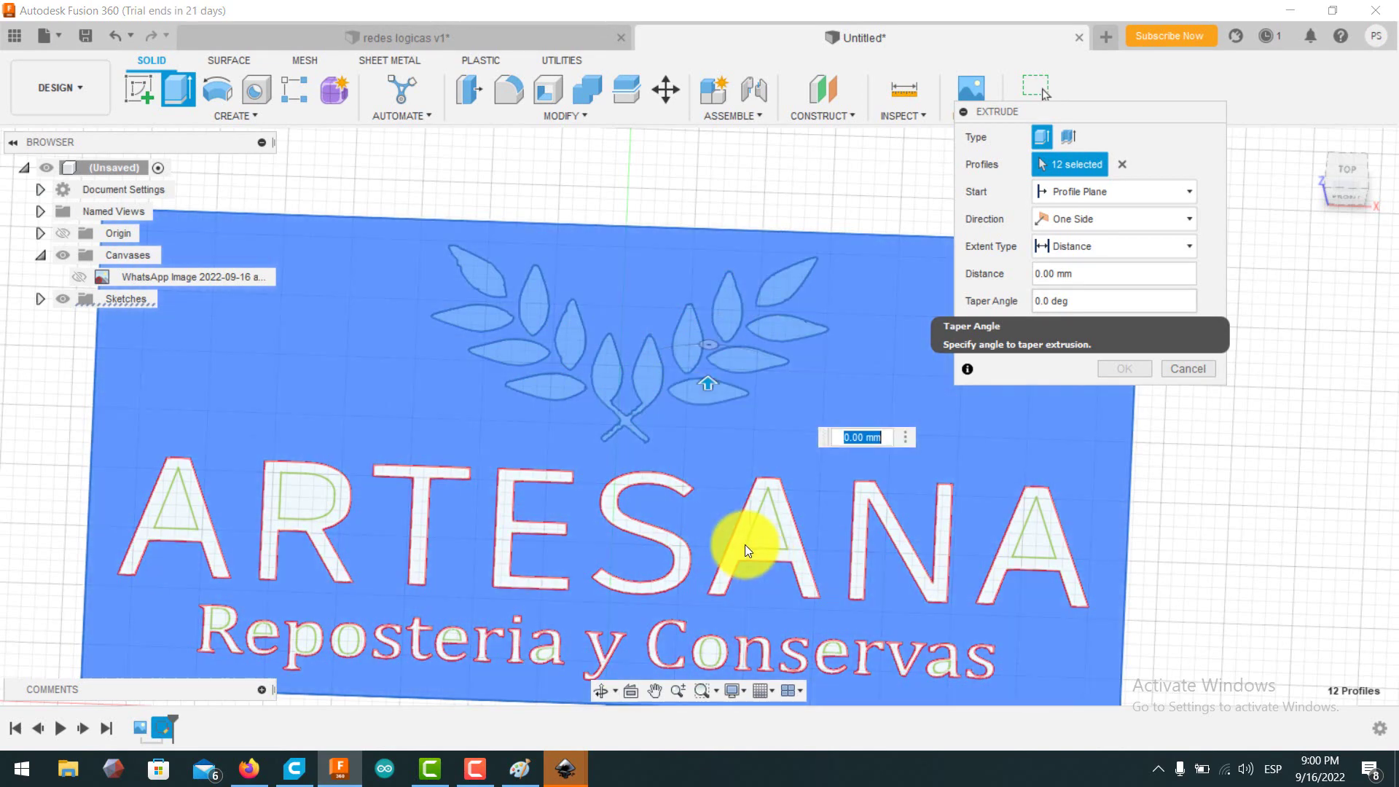
left_click(760, 534)
left_click(762, 531)
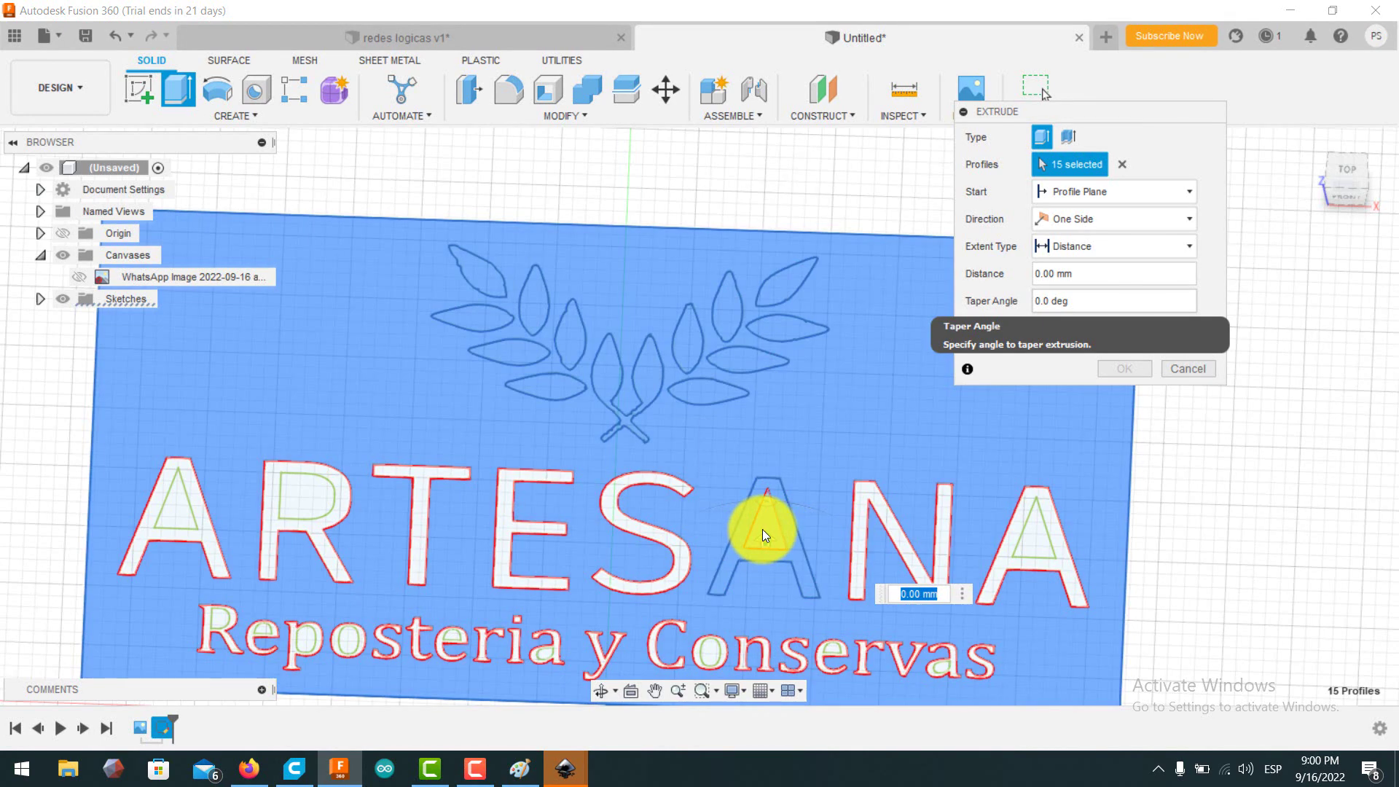
left_click(1012, 542)
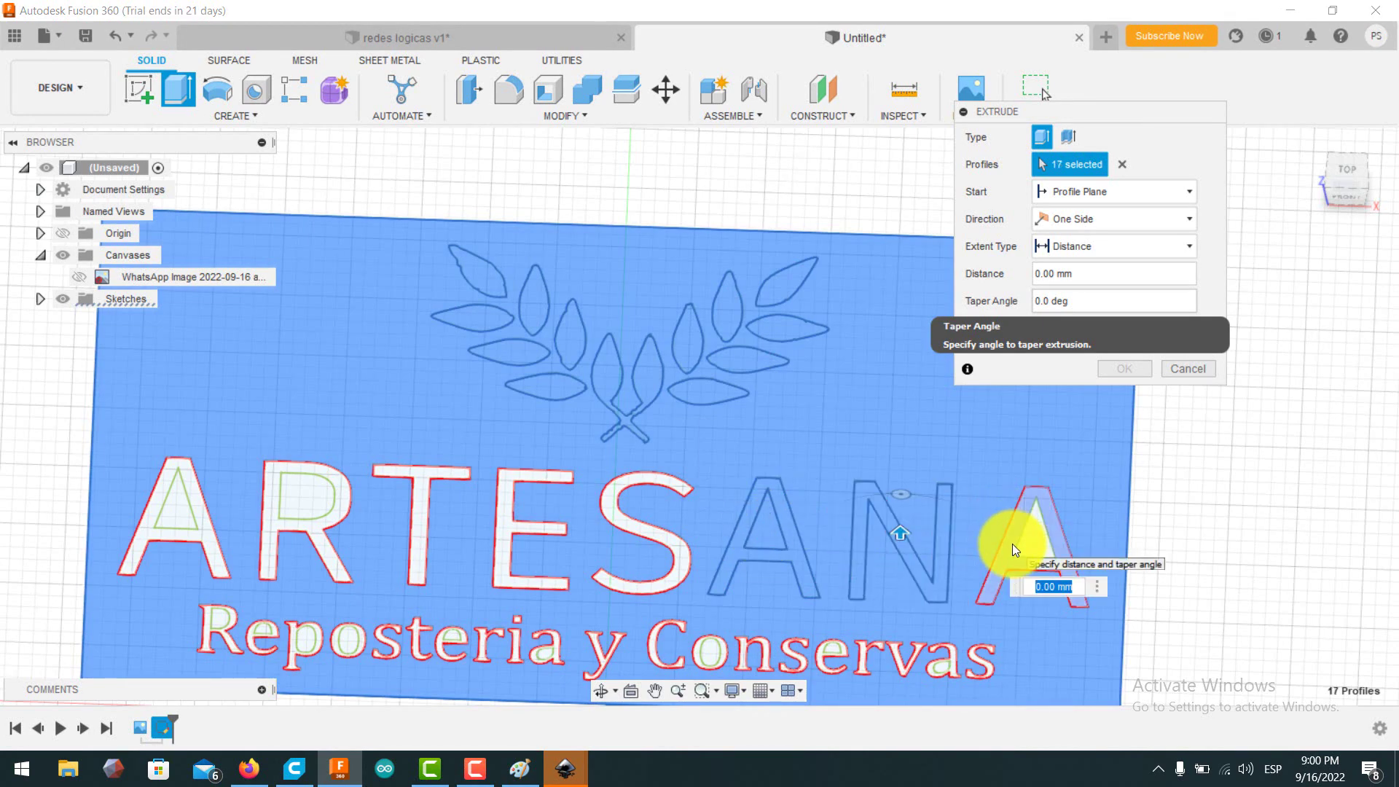
left_click(416, 516)
left_click(508, 531)
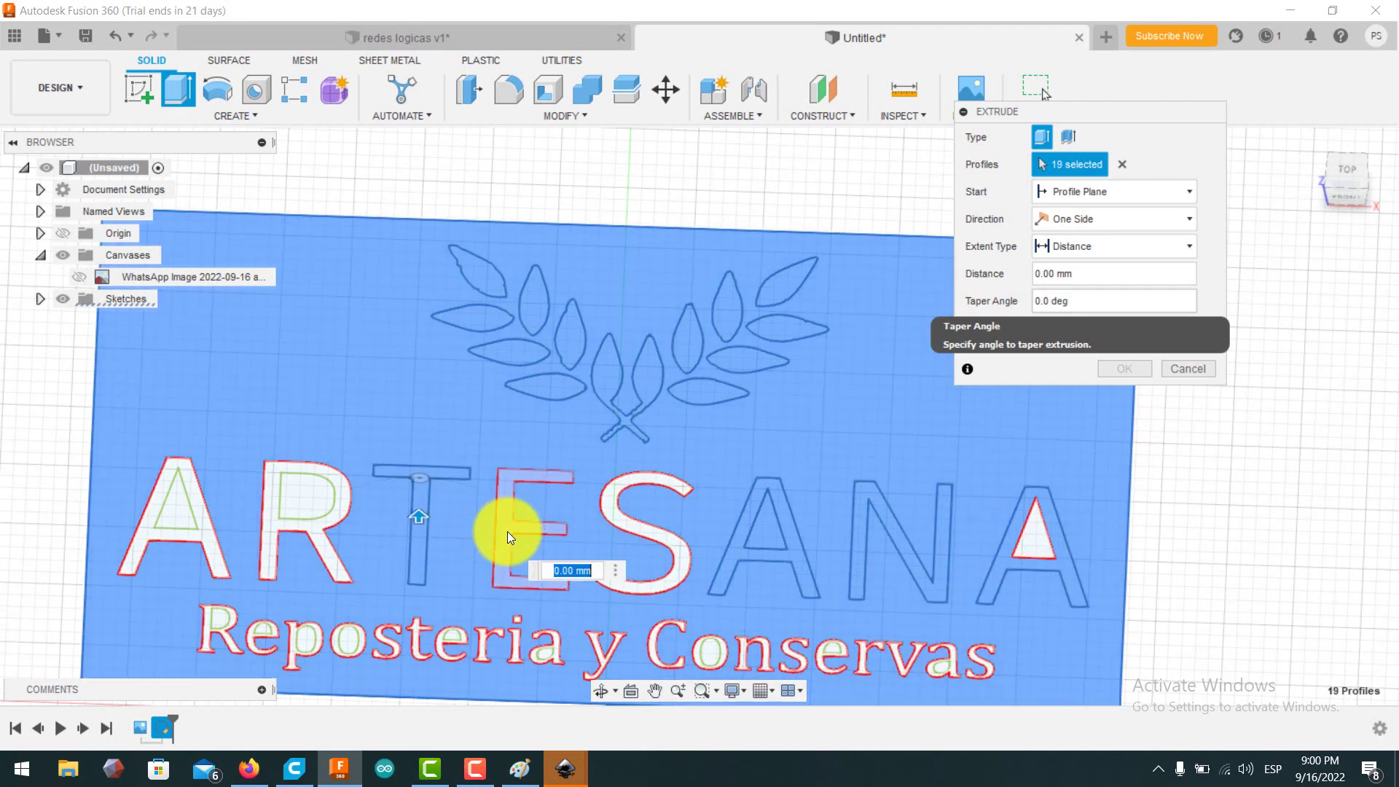
left_click(626, 514)
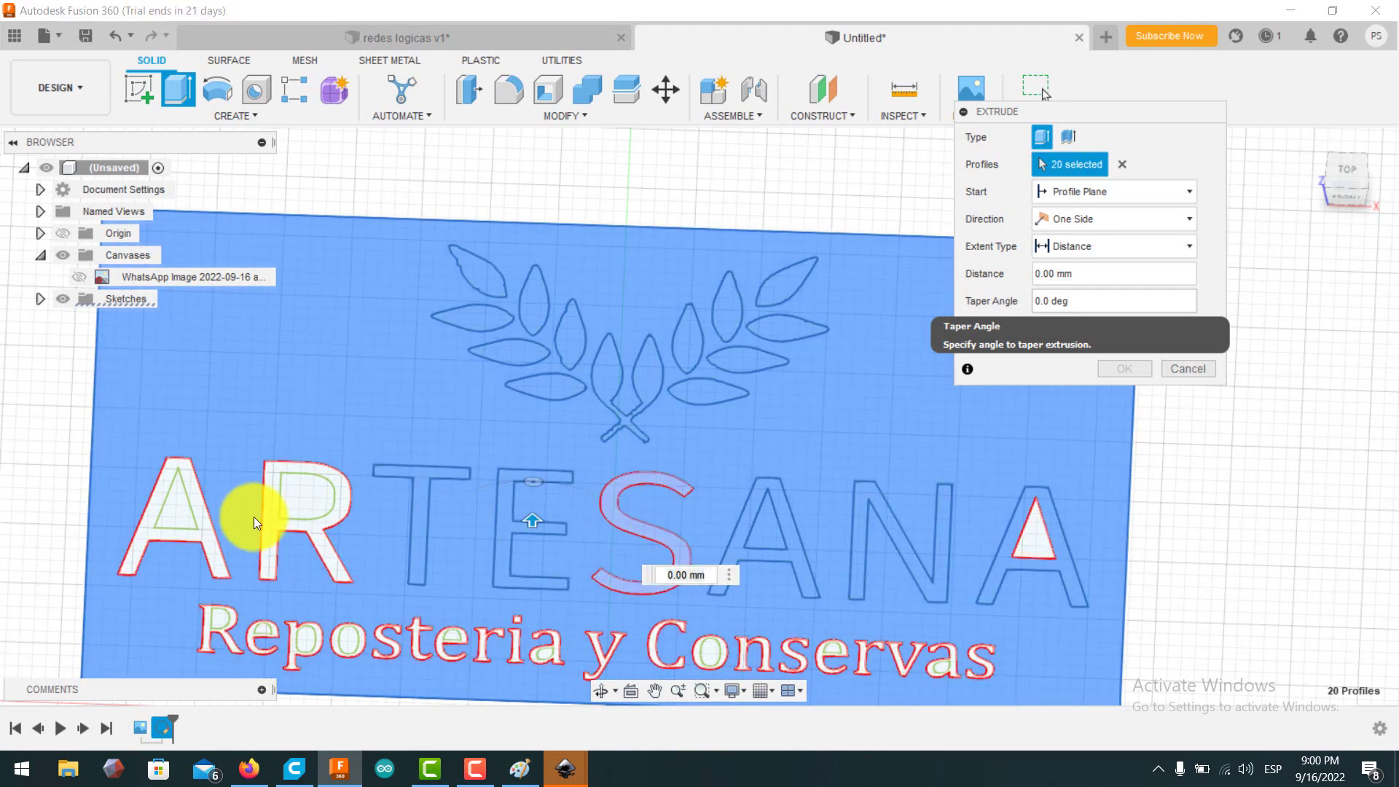
left_click(282, 519)
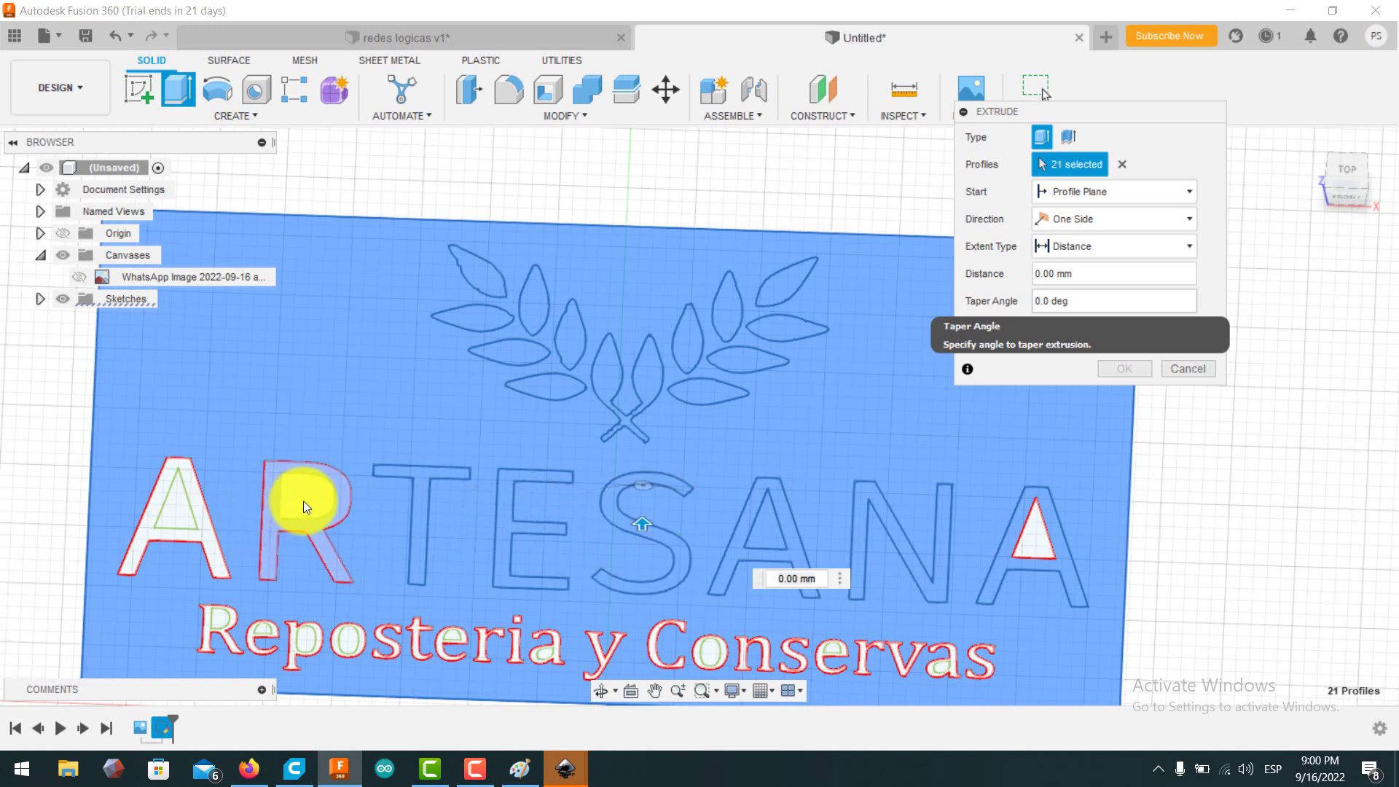
left_click(172, 512)
left_click(148, 530)
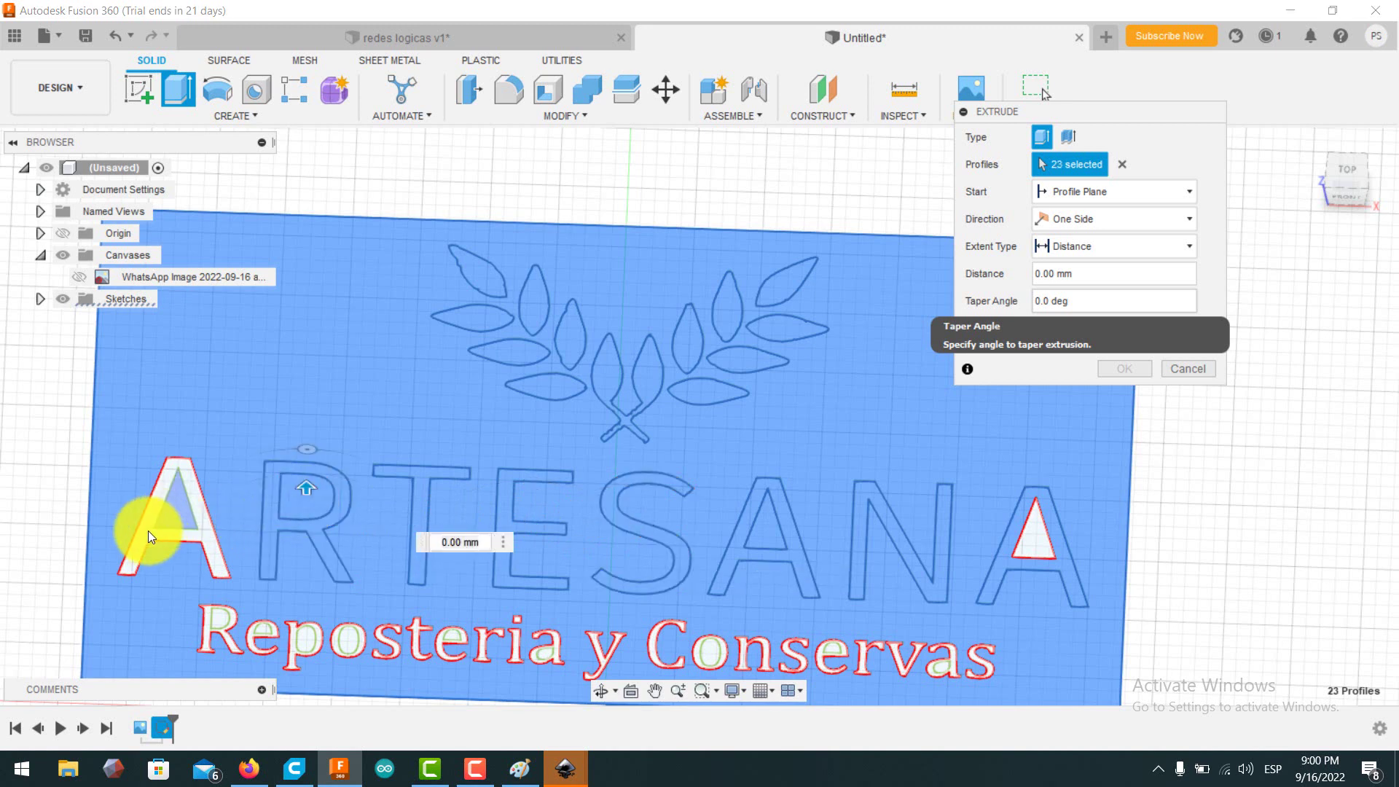
left_click(148, 533)
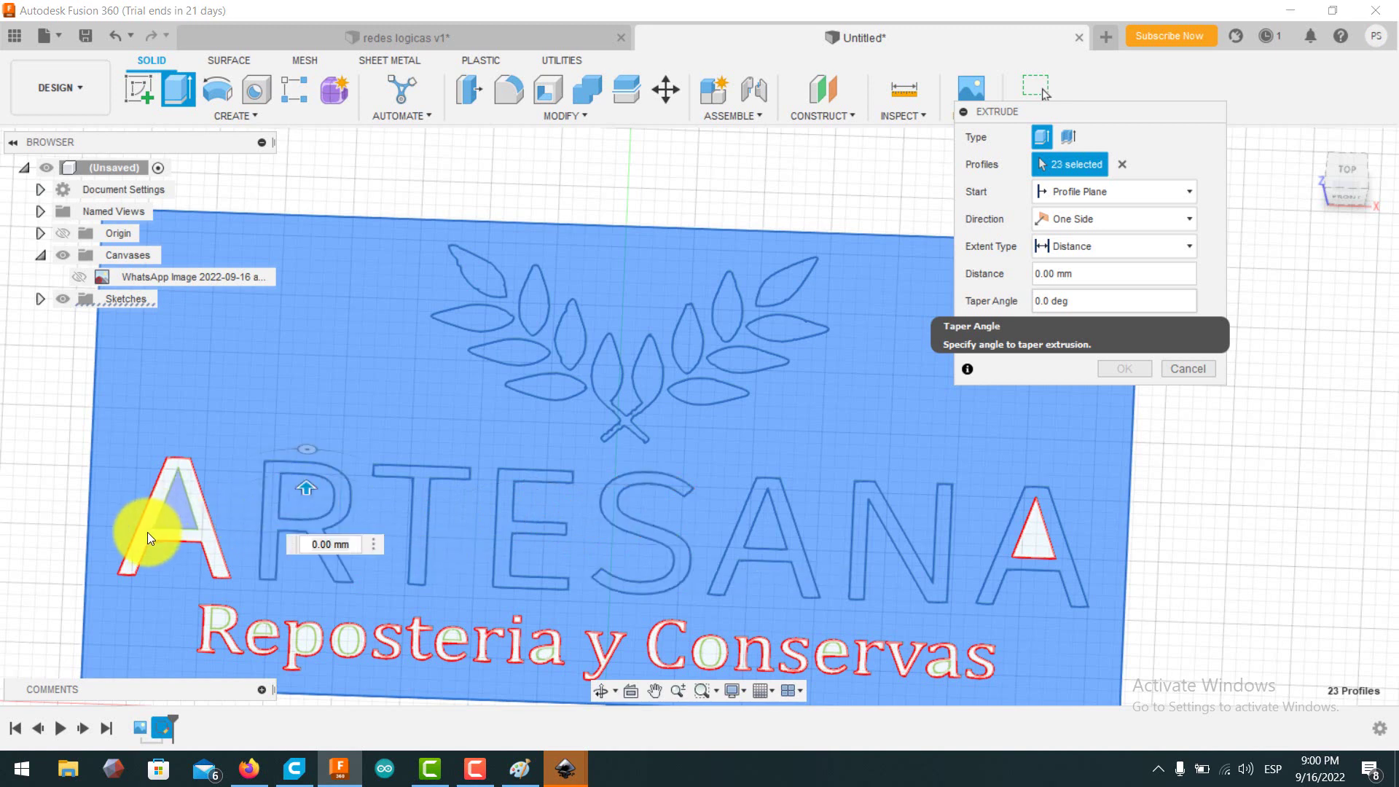
Add the letters "Repo" of the word Reposteria, including the enclosed areas of its letters, to the extrusion profiles.
left_click(230, 624)
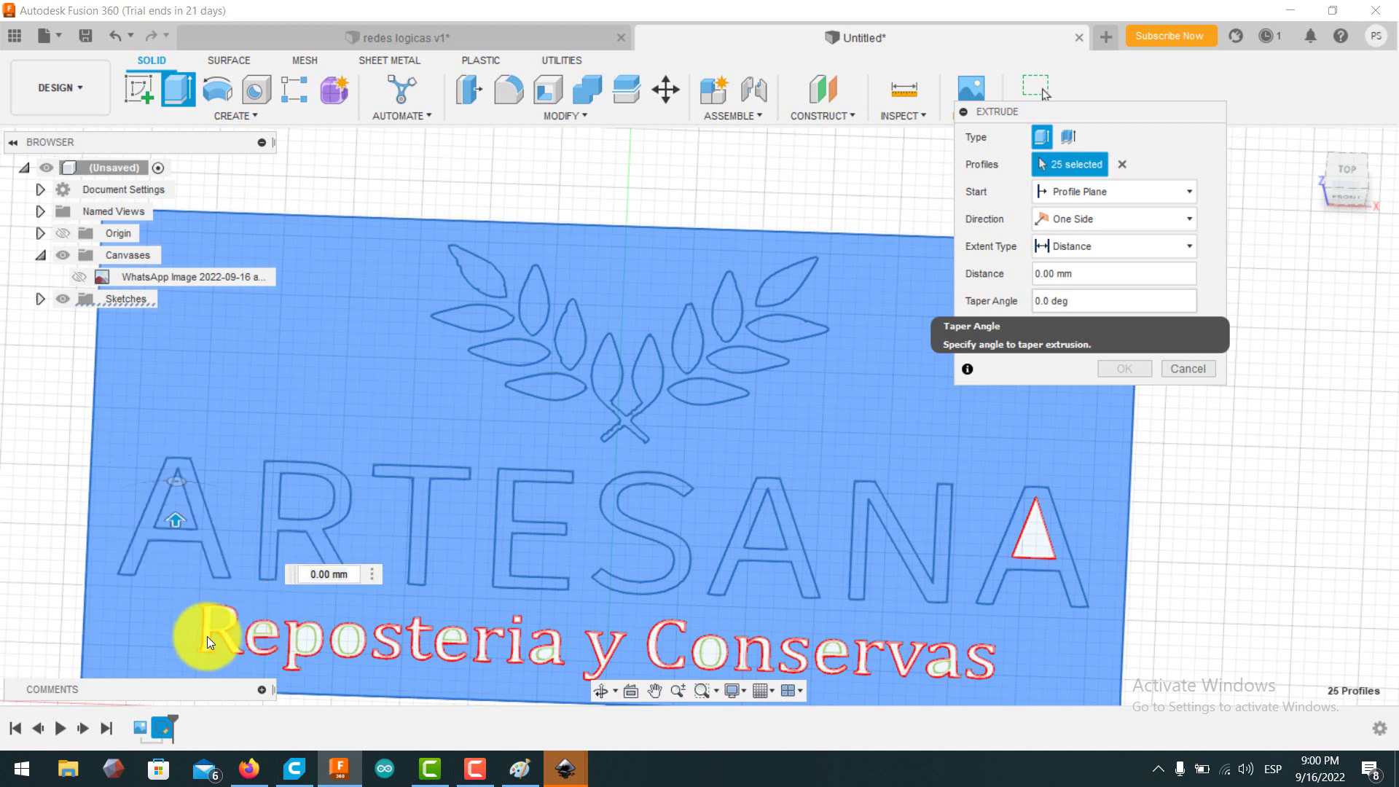
left_click(263, 631)
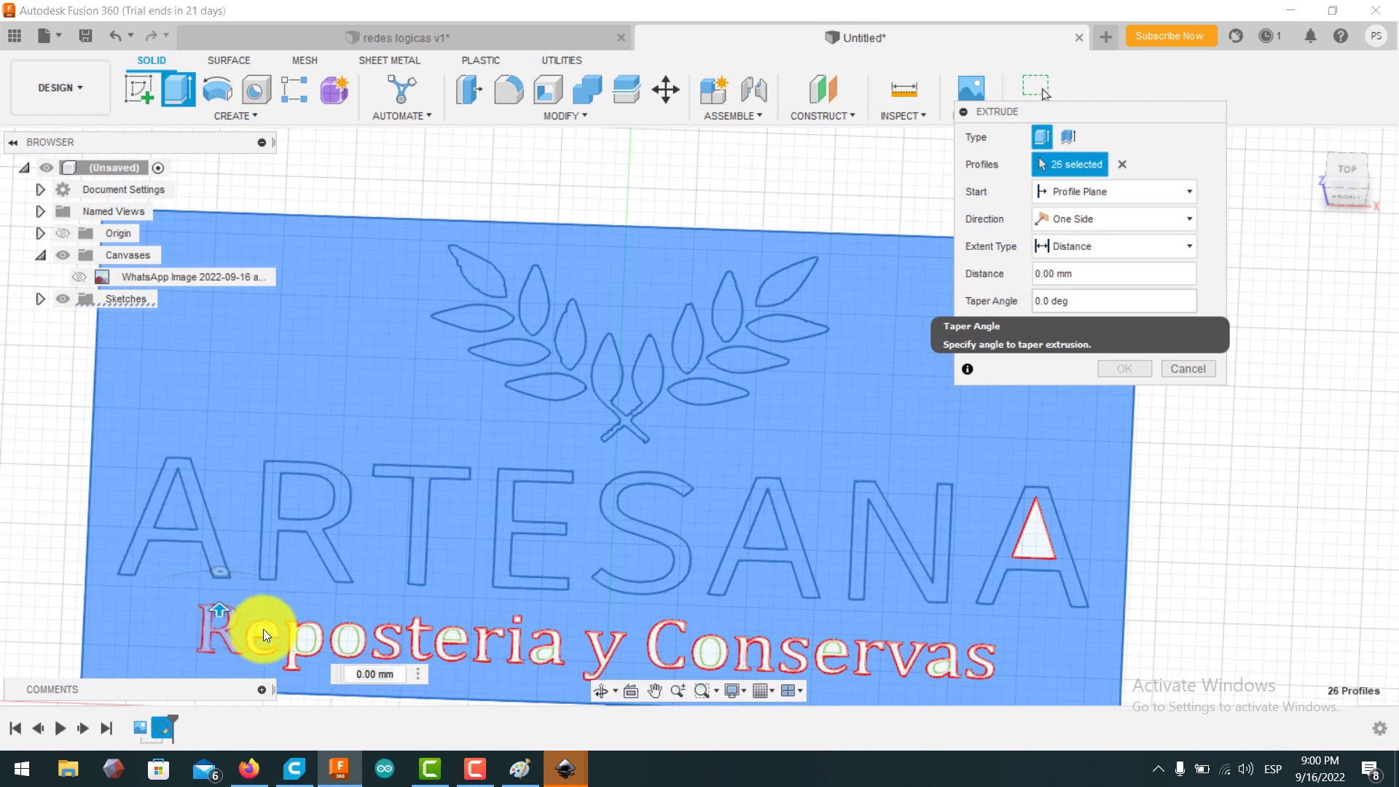
left_click(253, 636)
left_click(251, 636)
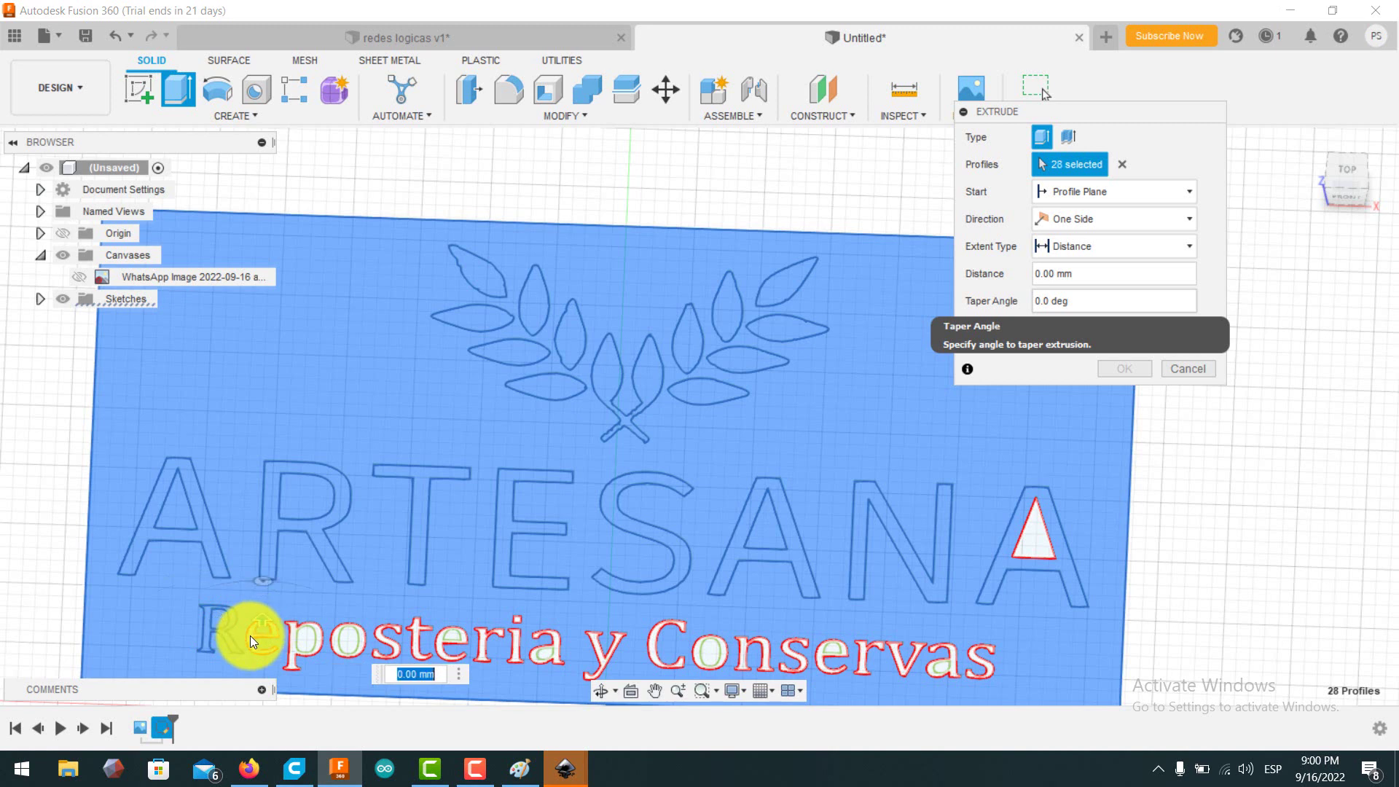
left_click(312, 639)
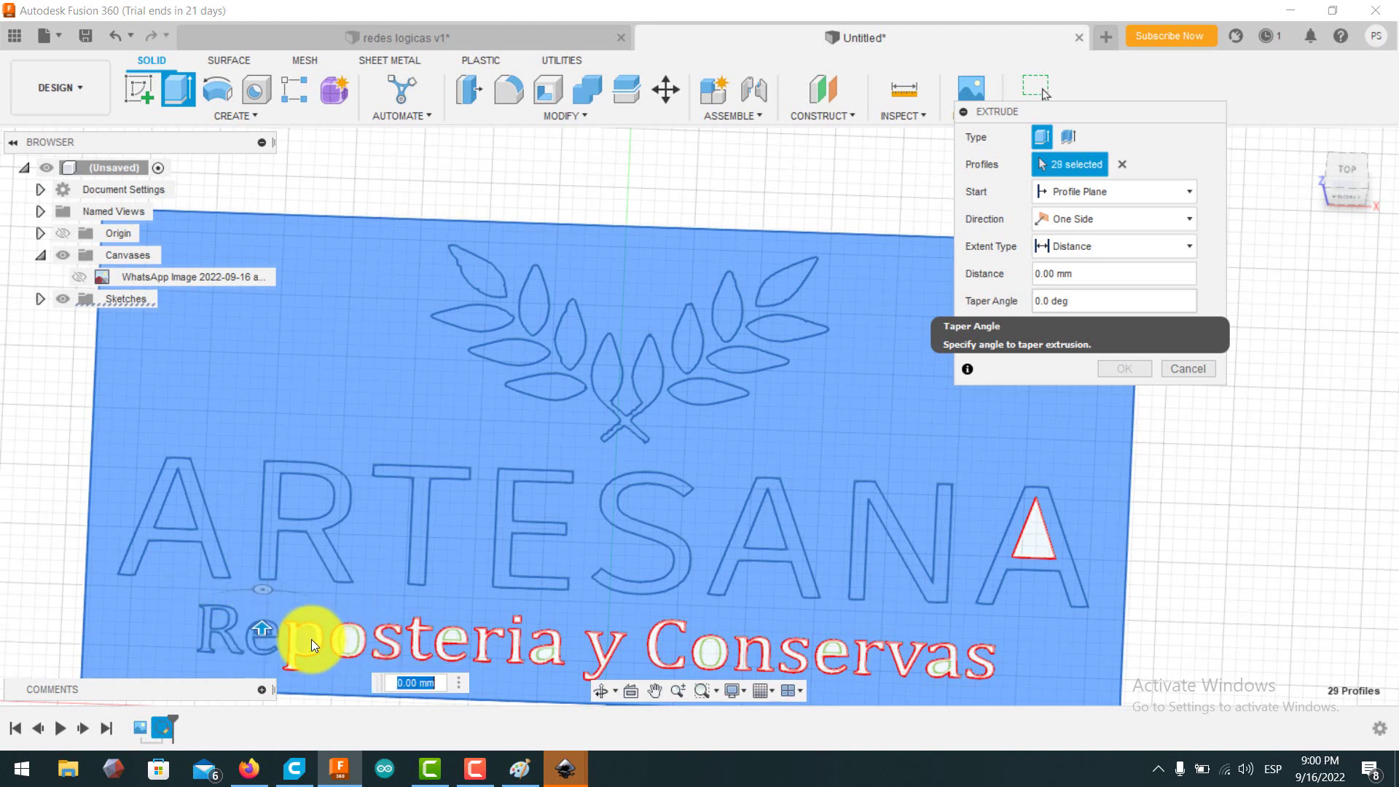
left_click(293, 647)
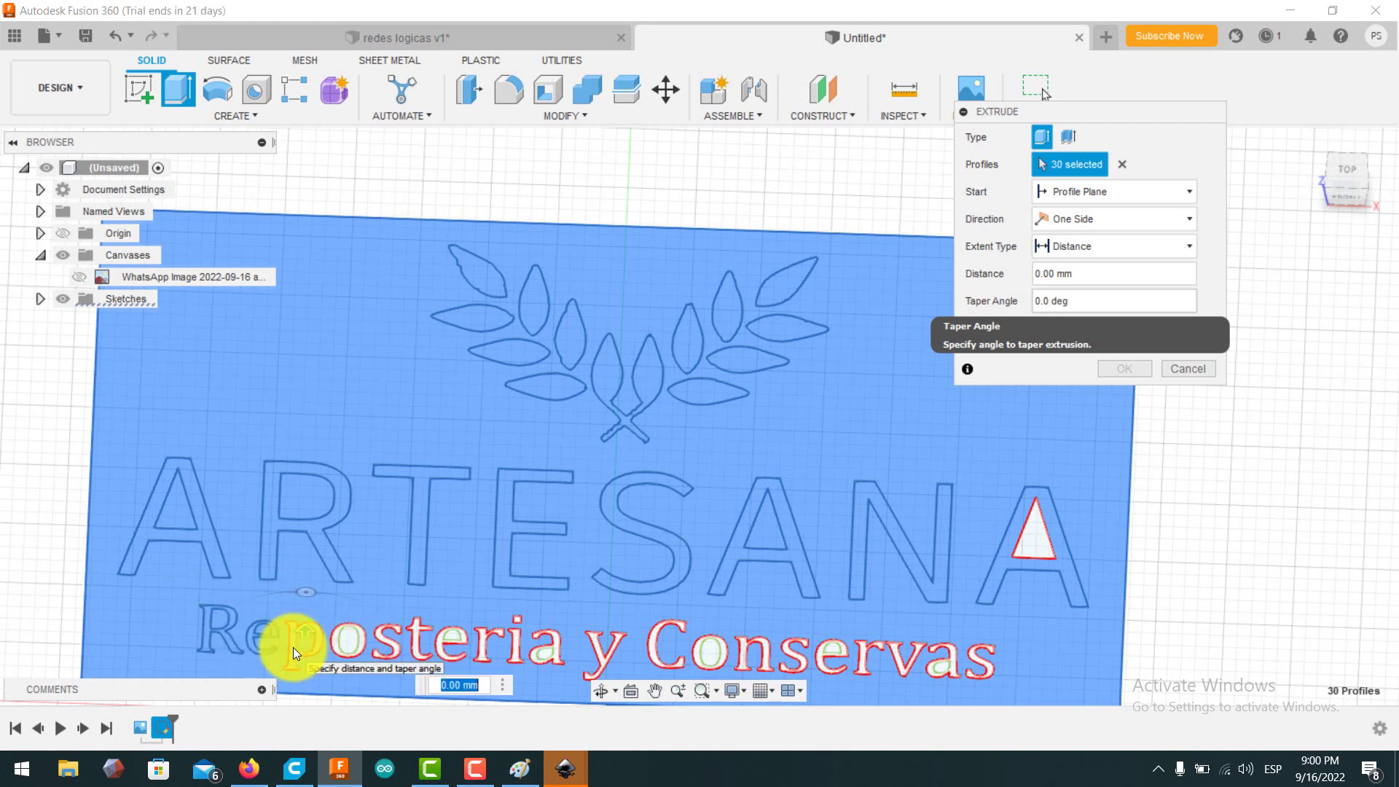
left_click(357, 649)
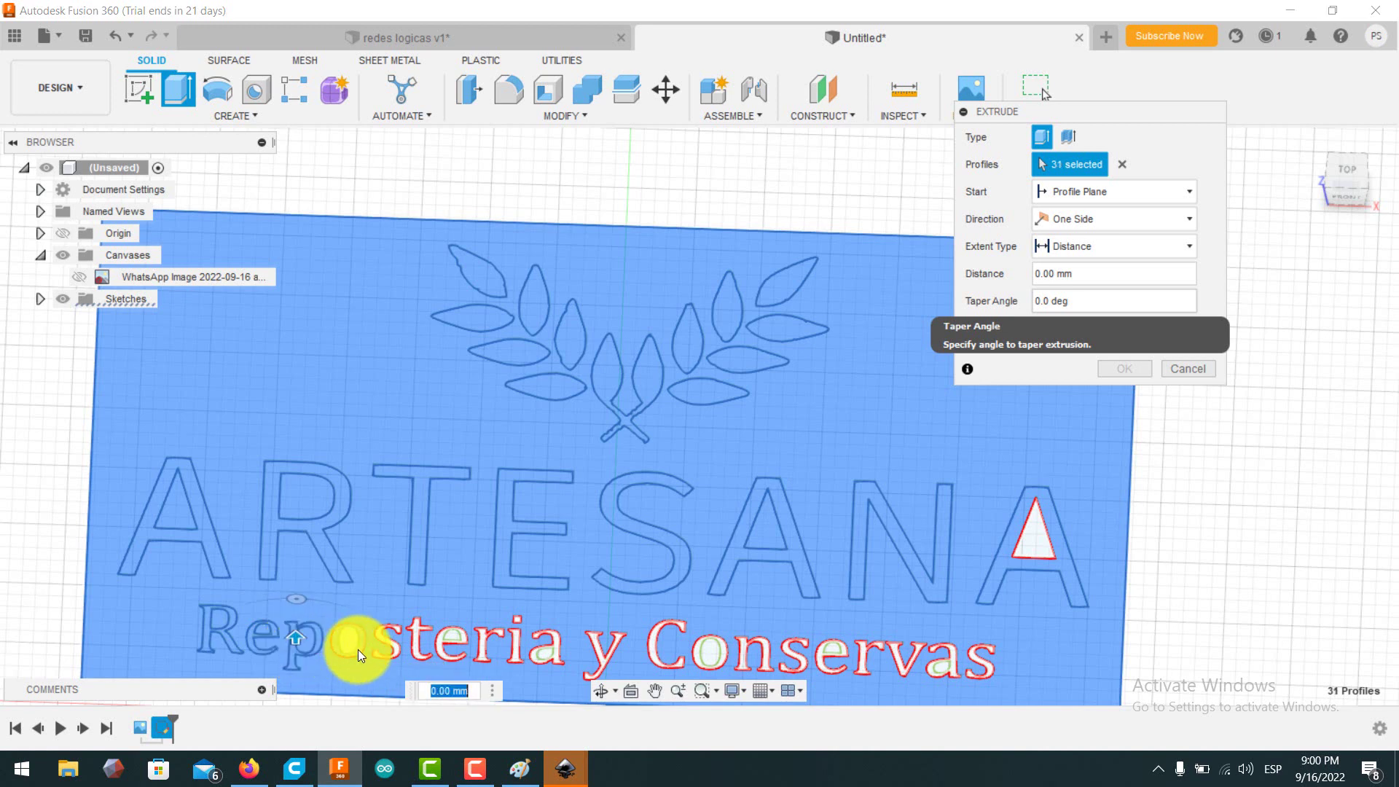
left_click(342, 644)
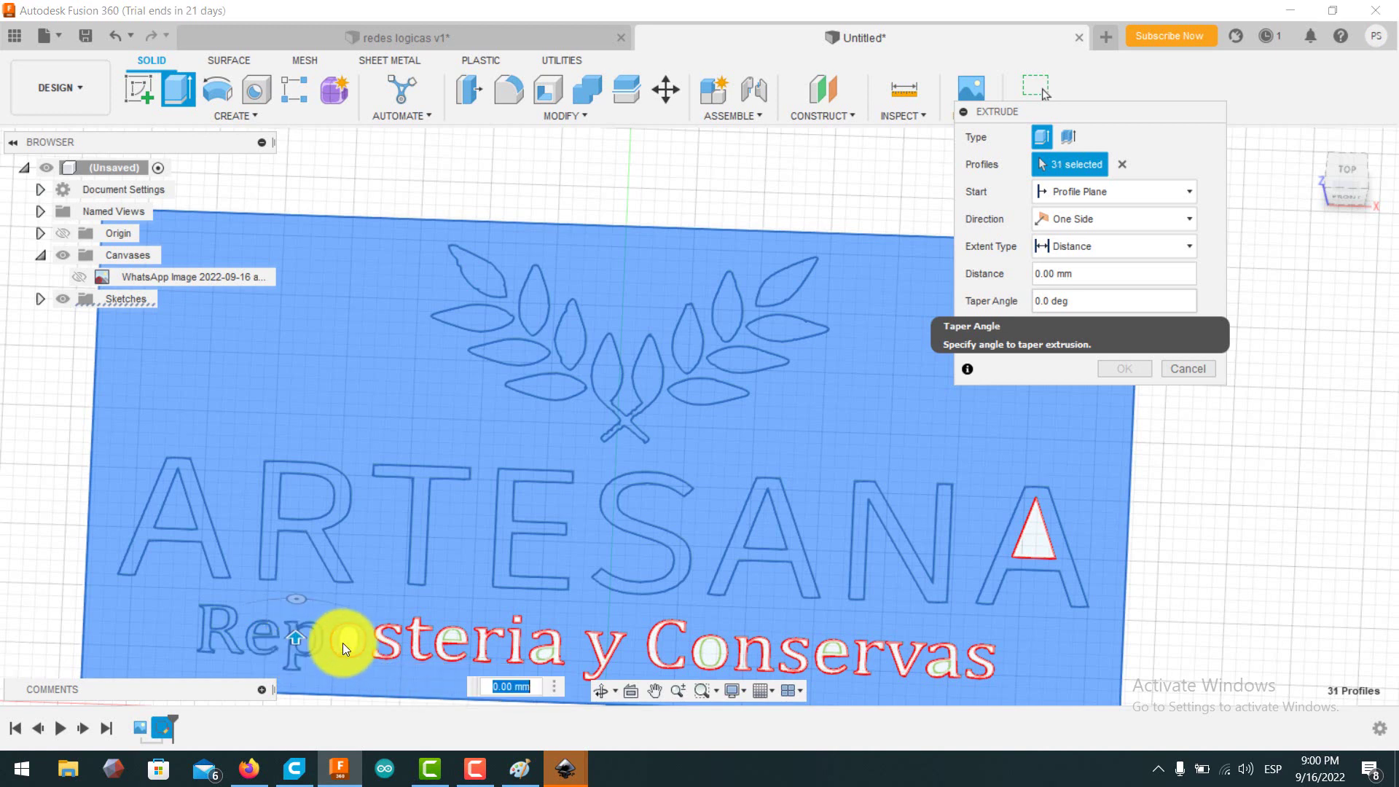
Add the remaining letters "steria" of Reposteria to the extrusion profiles, including the enclosed areas and the dot of the i.
left_click(395, 643)
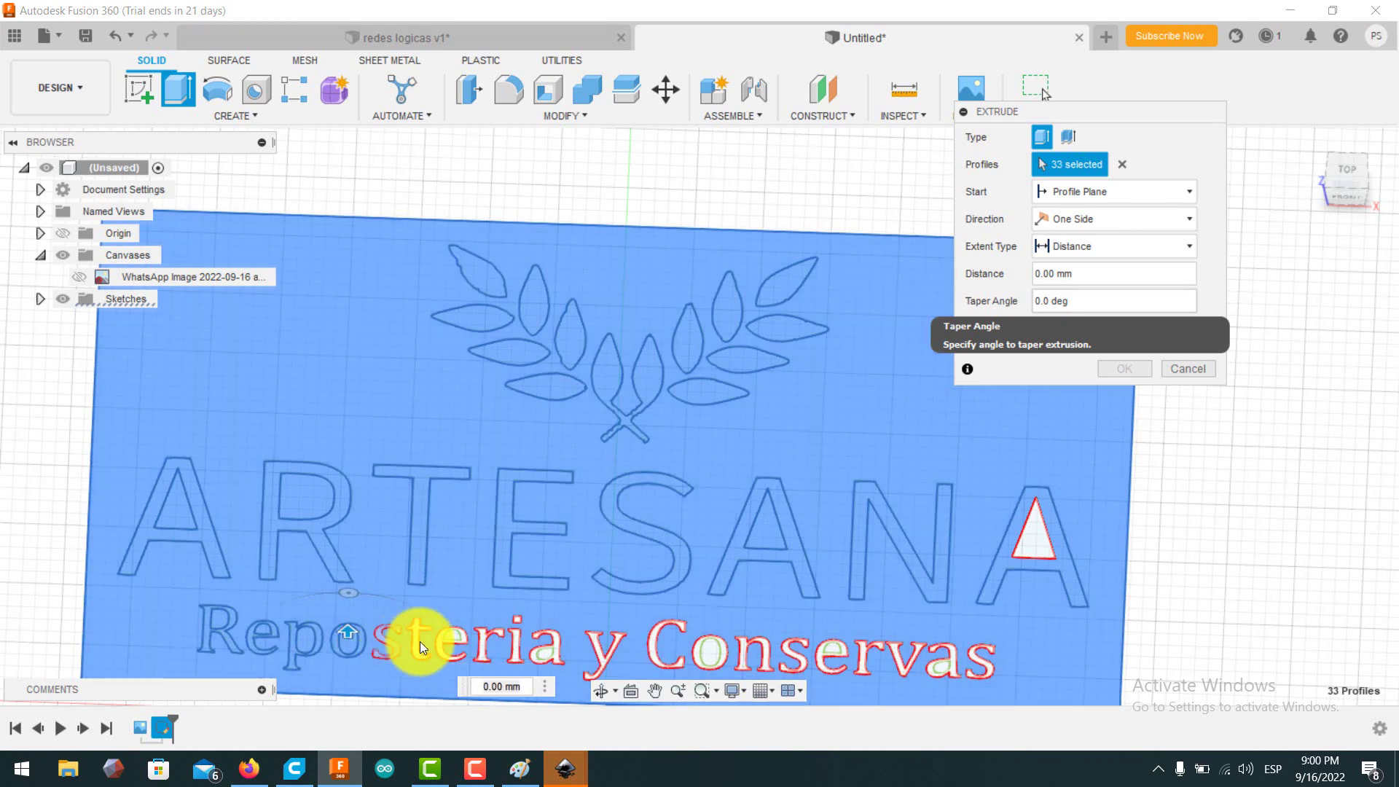
left_click(417, 647)
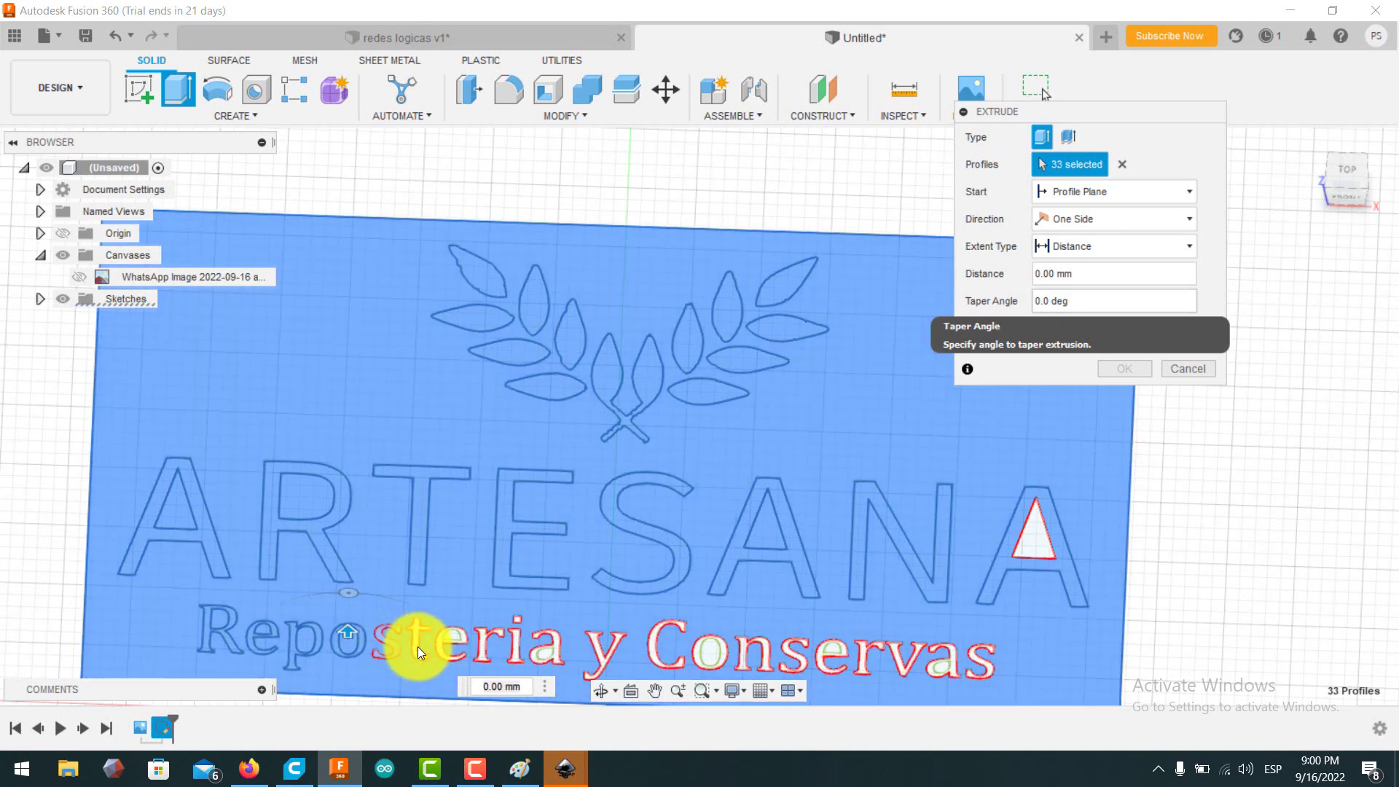
left_click(1350, 182)
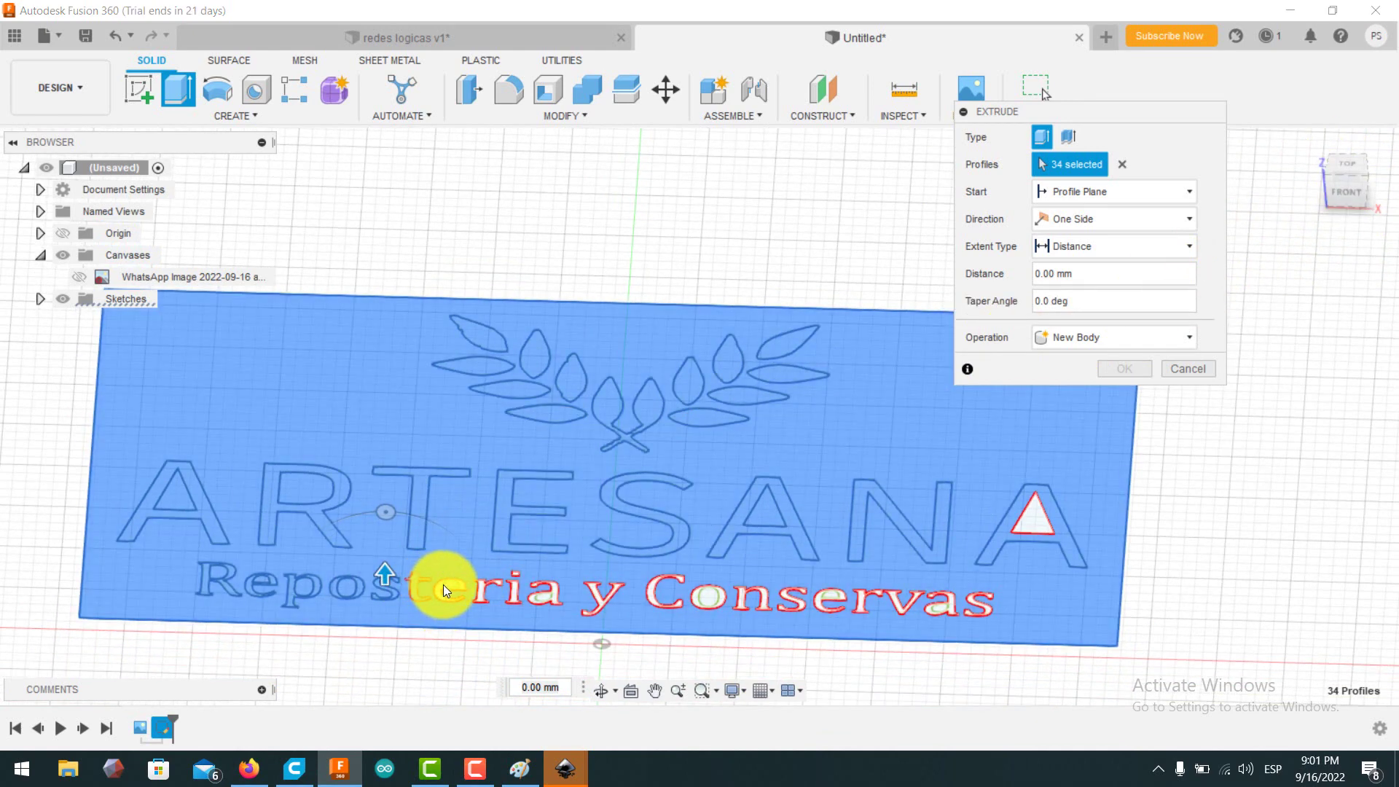
left_click(443, 586)
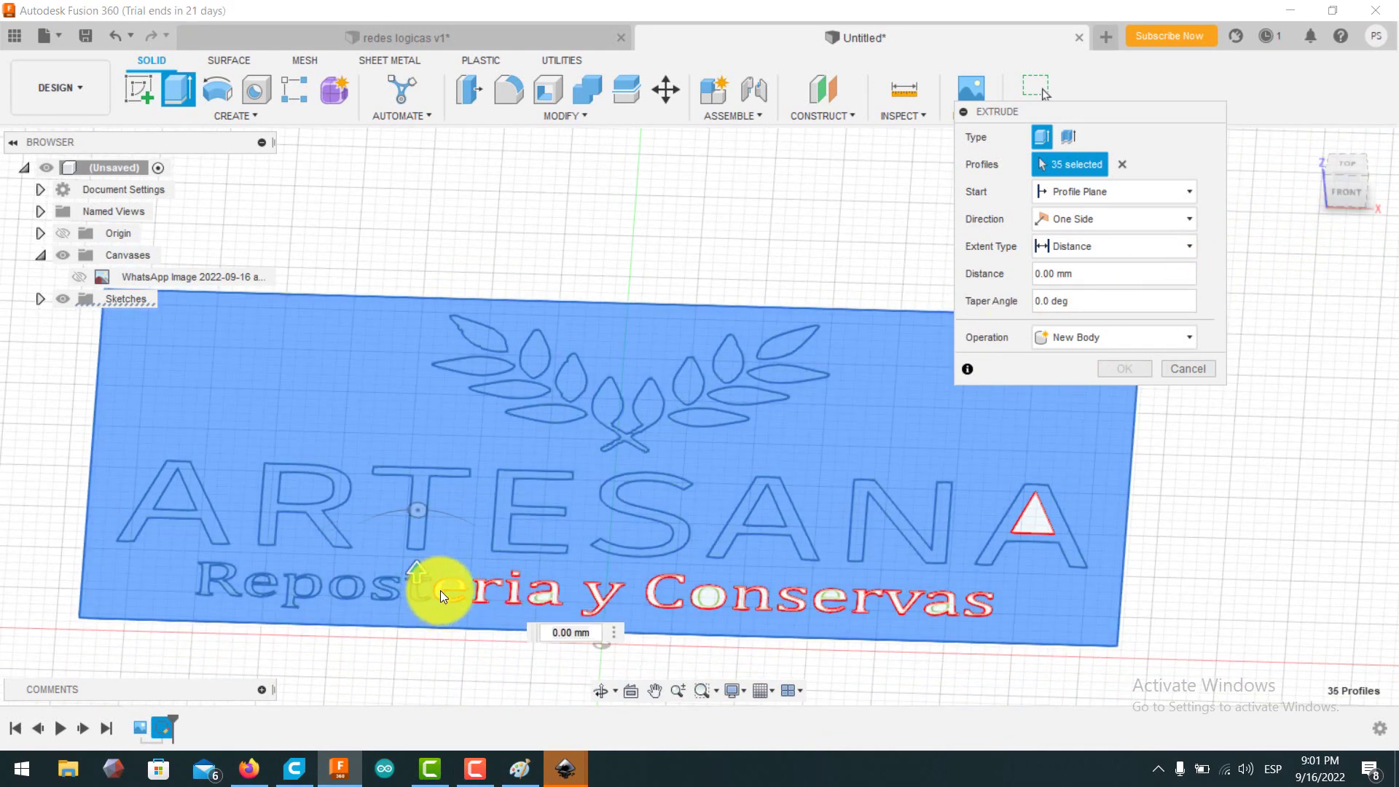
left_click(473, 590)
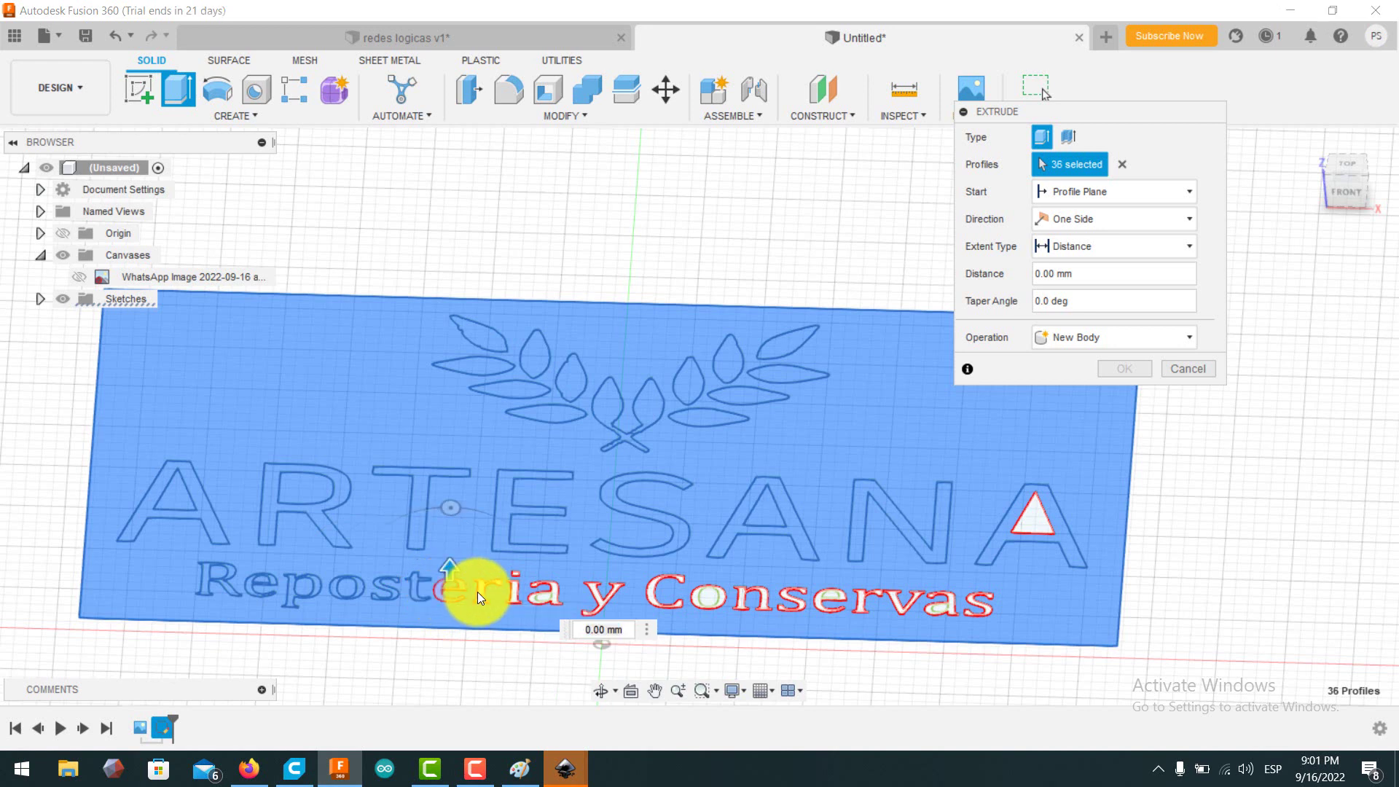
left_click(482, 591)
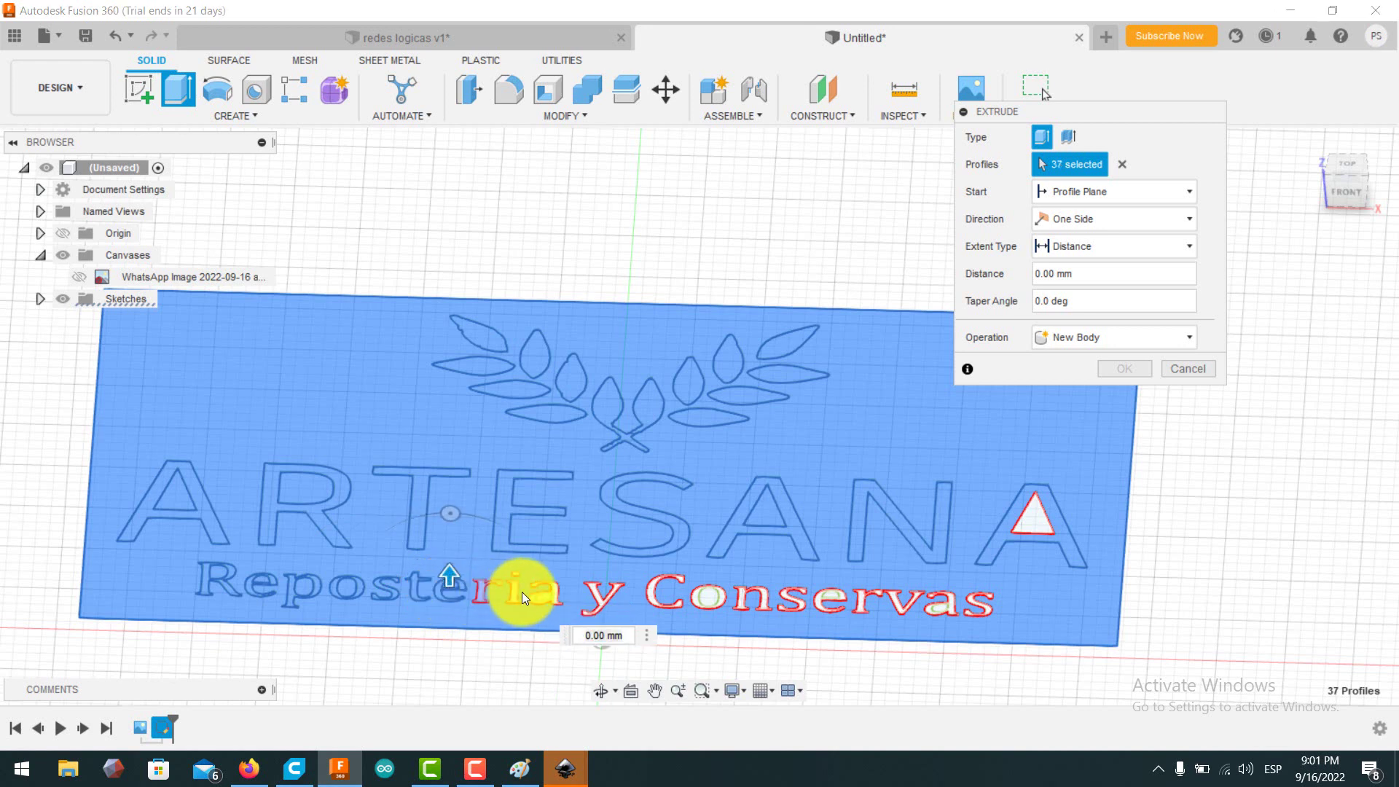
left_click(515, 593)
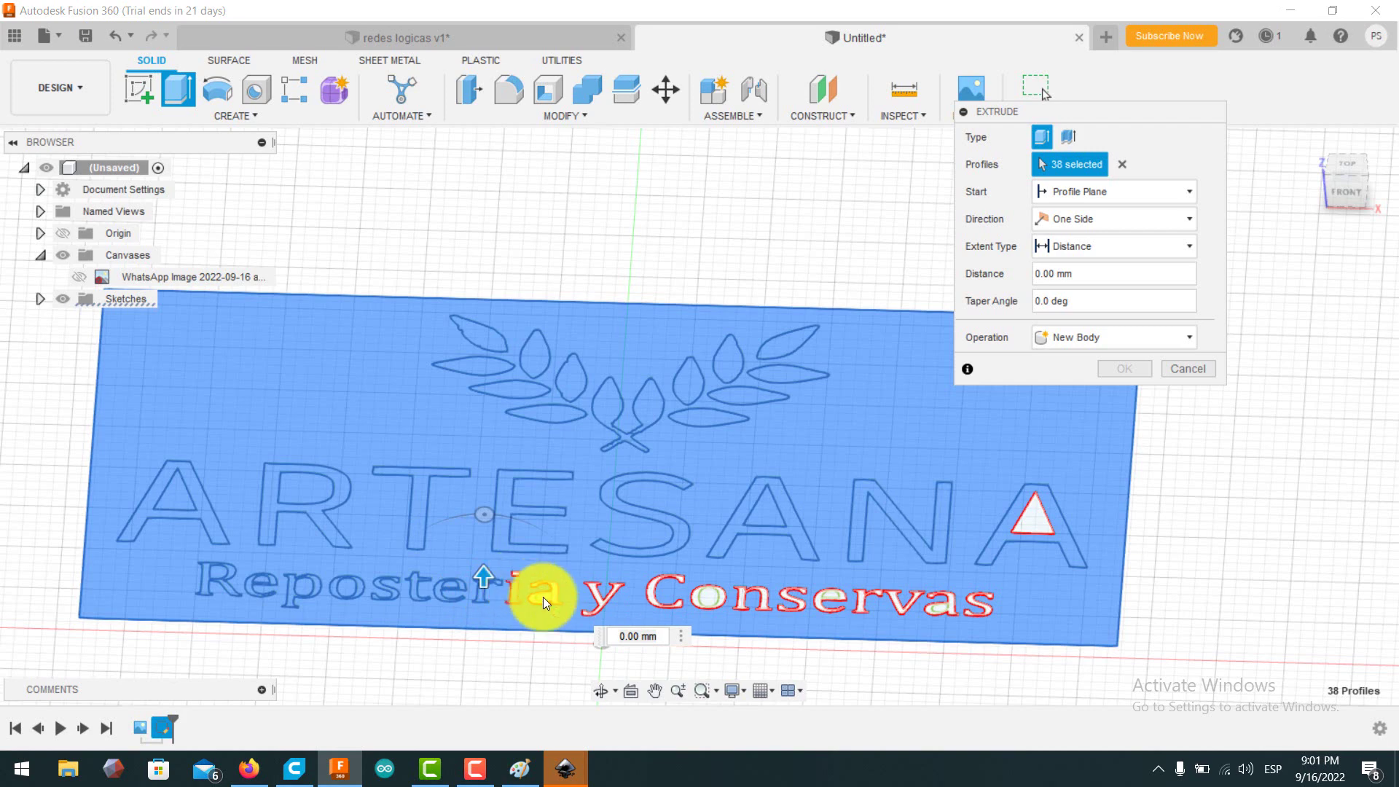
left_click(549, 599)
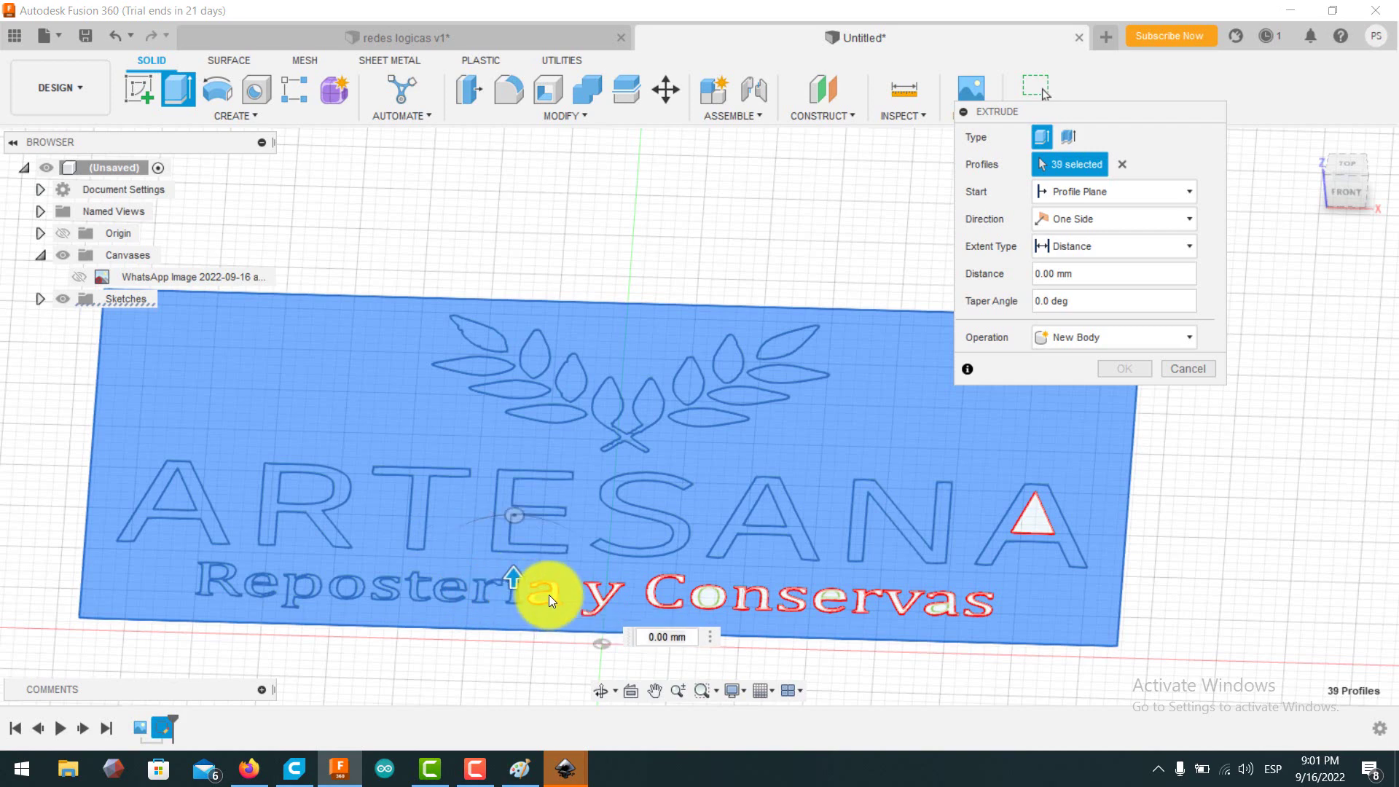
left_click(549, 595)
scroll(549, 595, "up", 5)
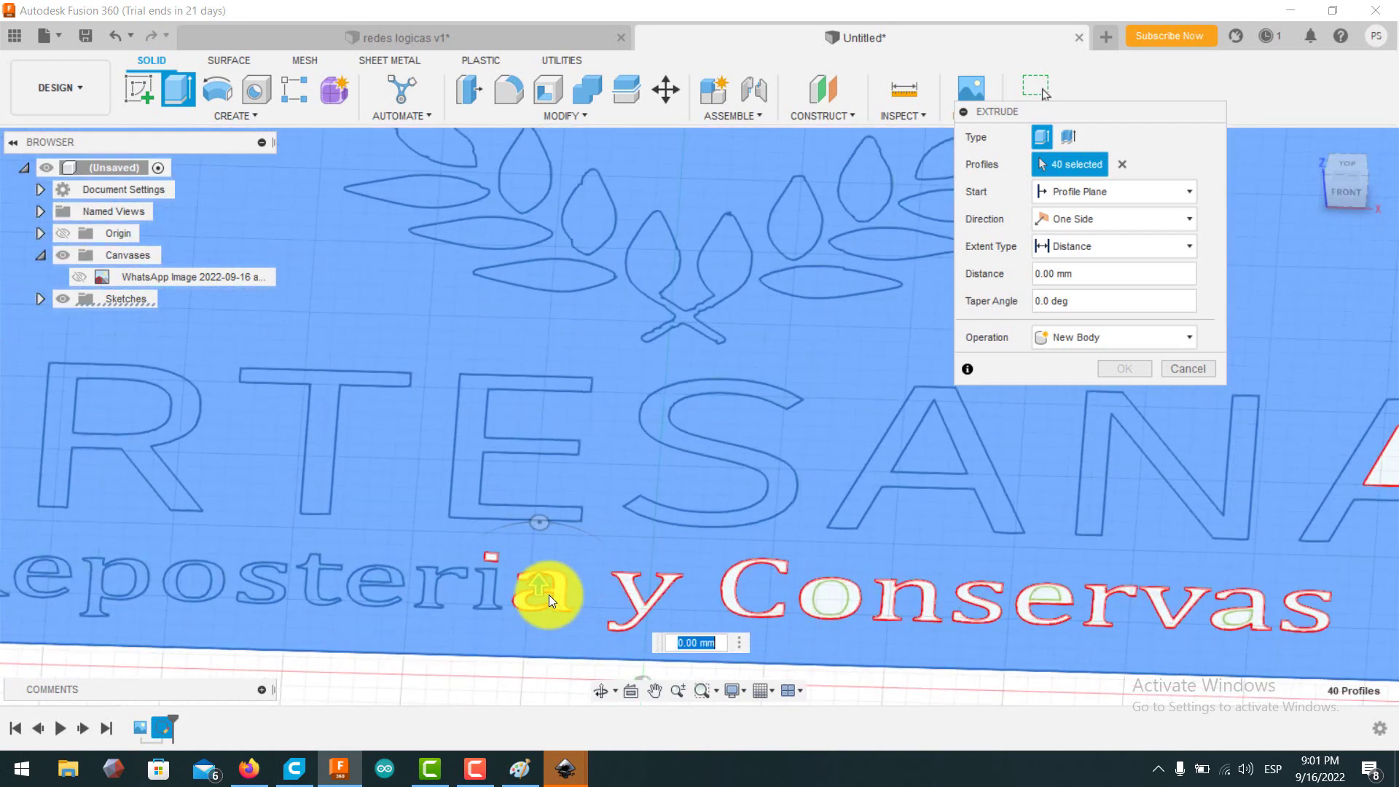
scroll(548, 594, "up", 2)
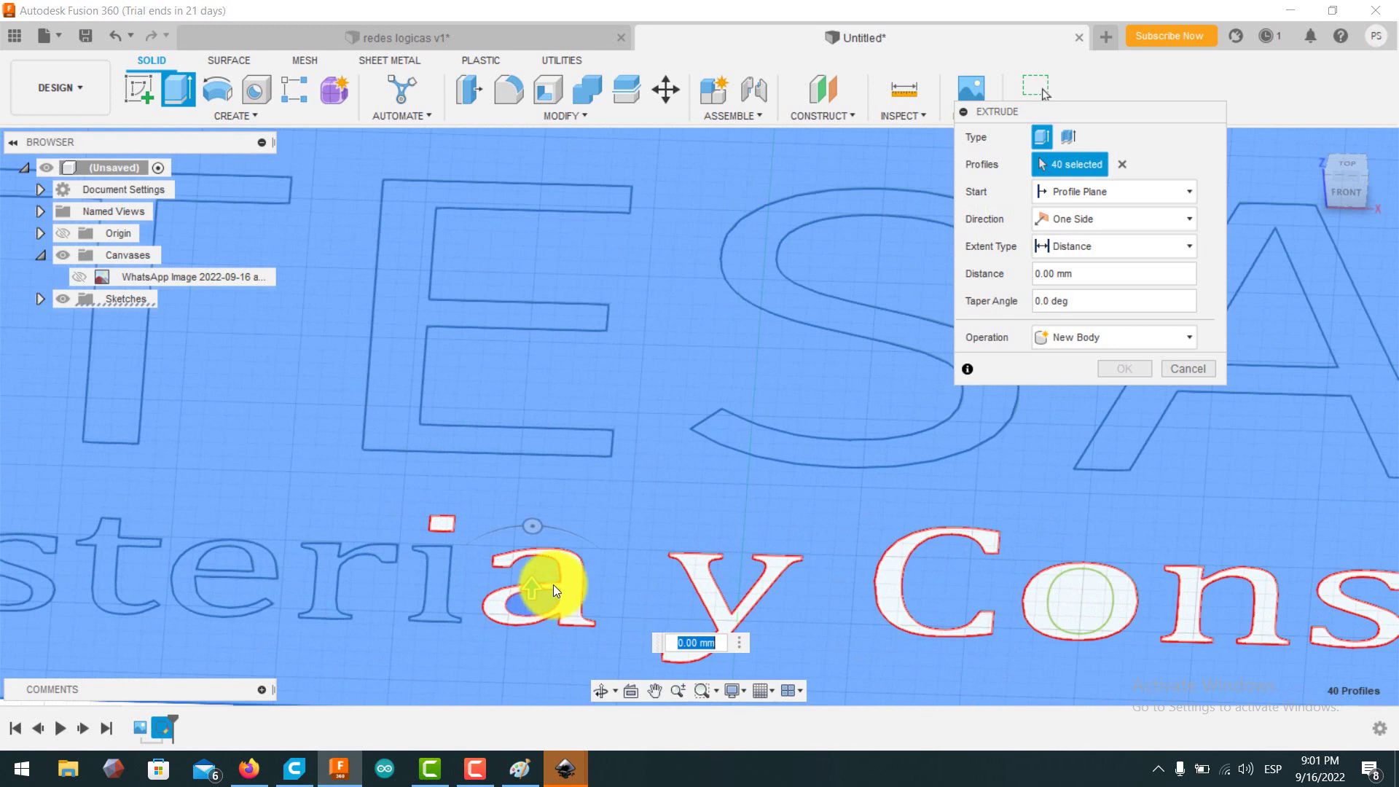
left_click(441, 525)
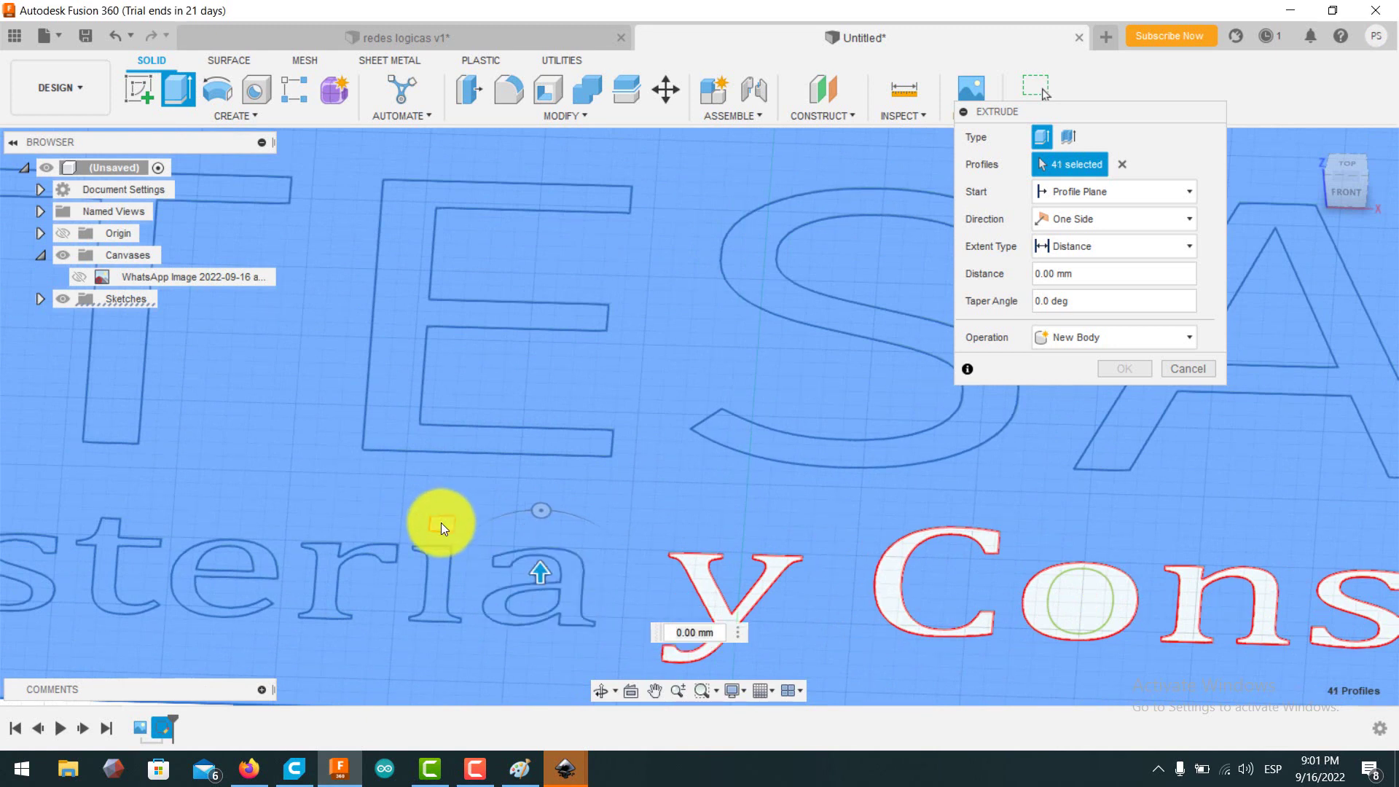
Add the word "y" and the letters "Con" of Conservas to the extrusion profiles, including the inside of the o.
left_click(718, 604)
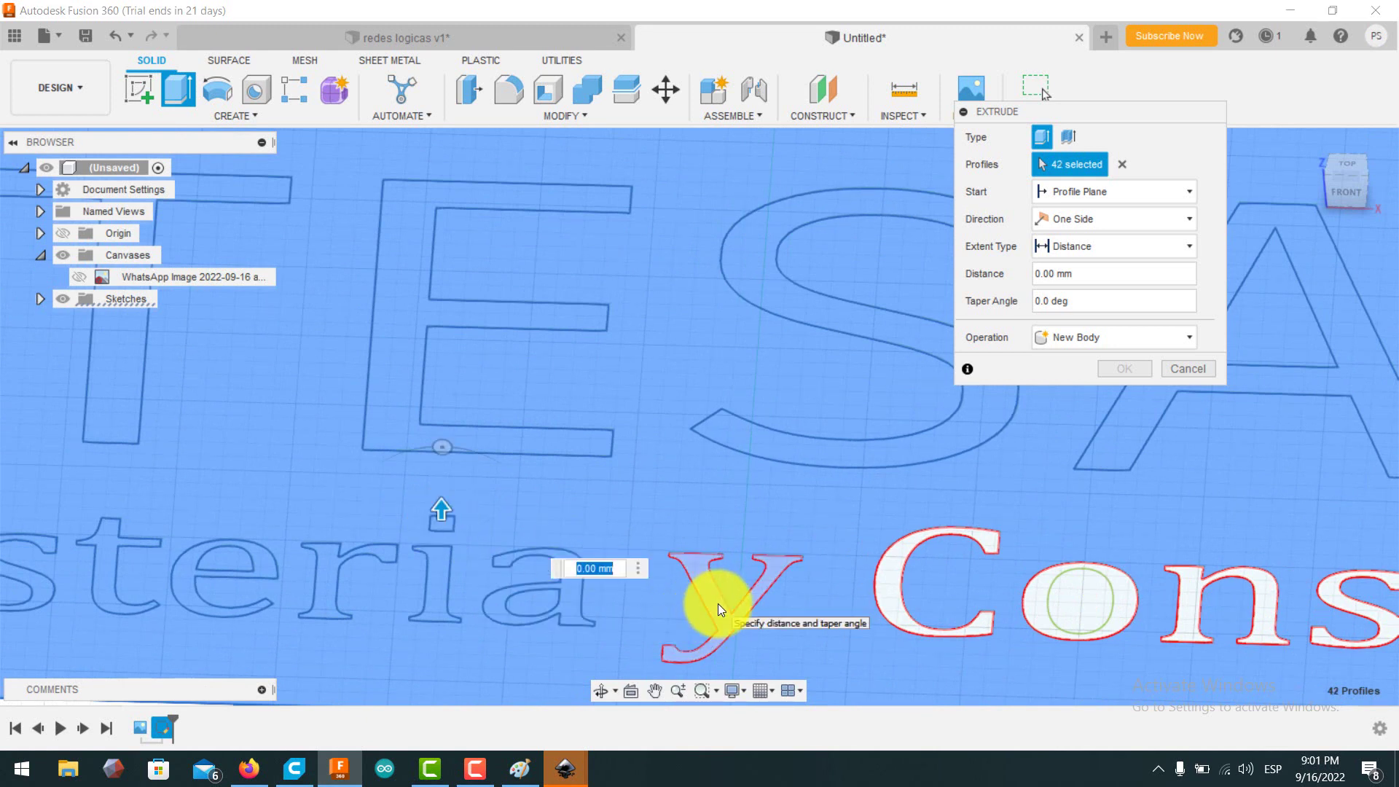
left_click(899, 594)
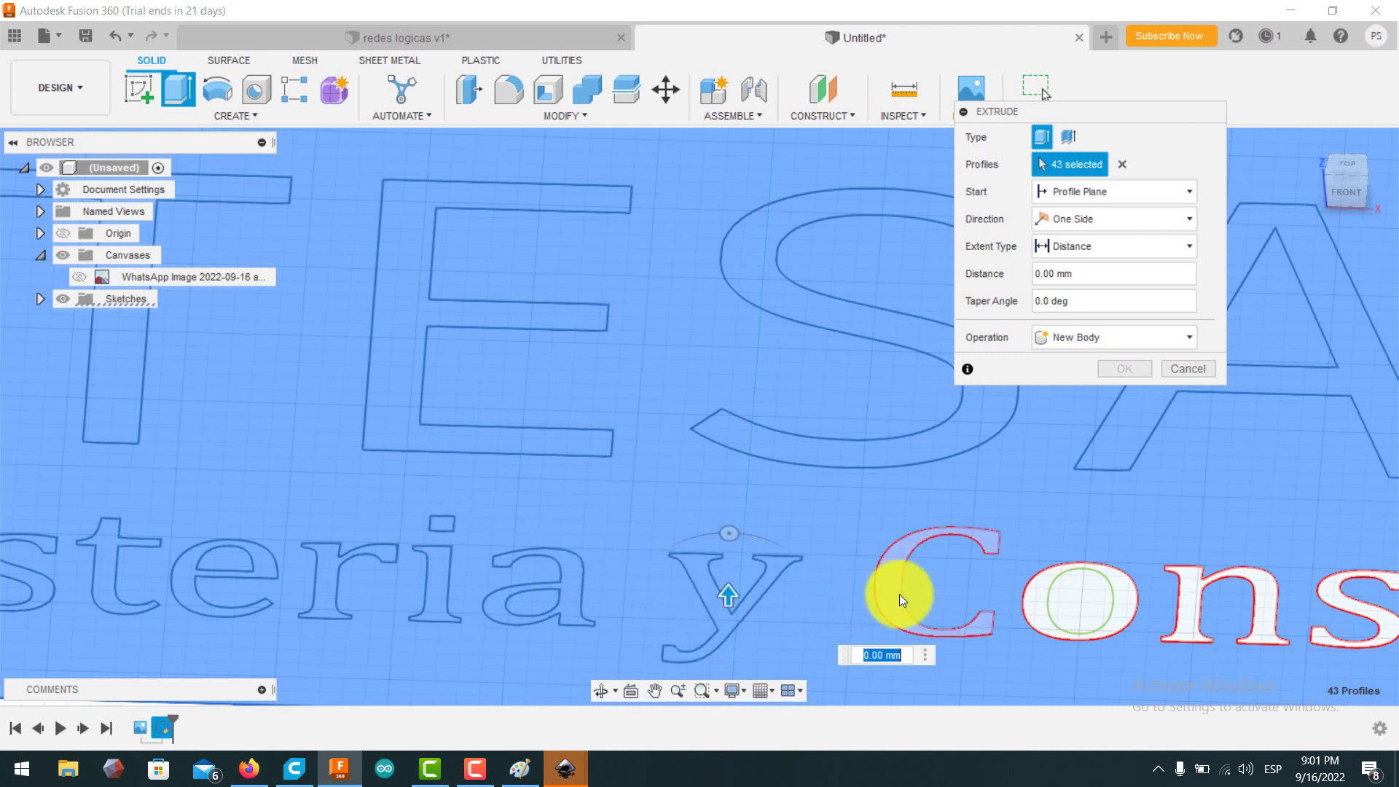
left_click(1099, 618)
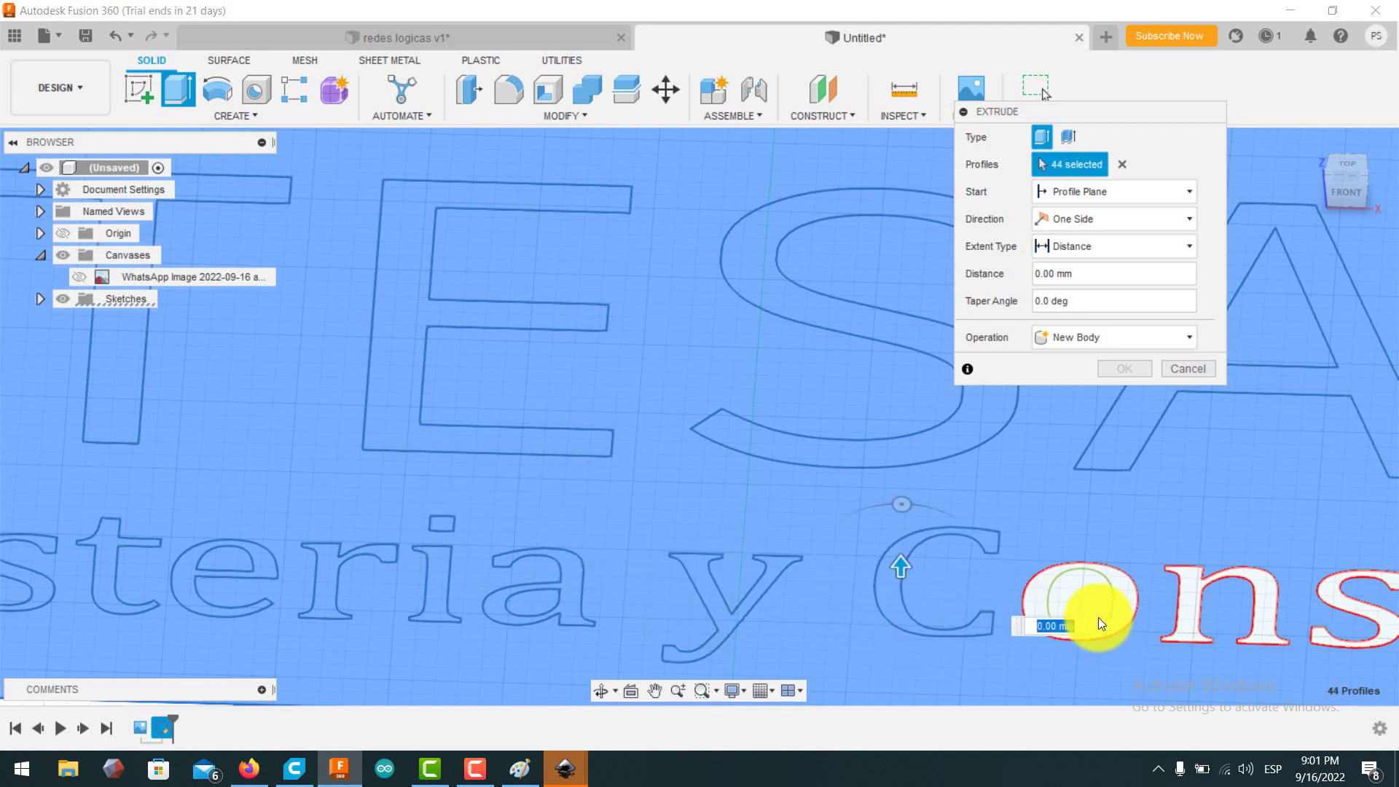
left_click(1133, 599)
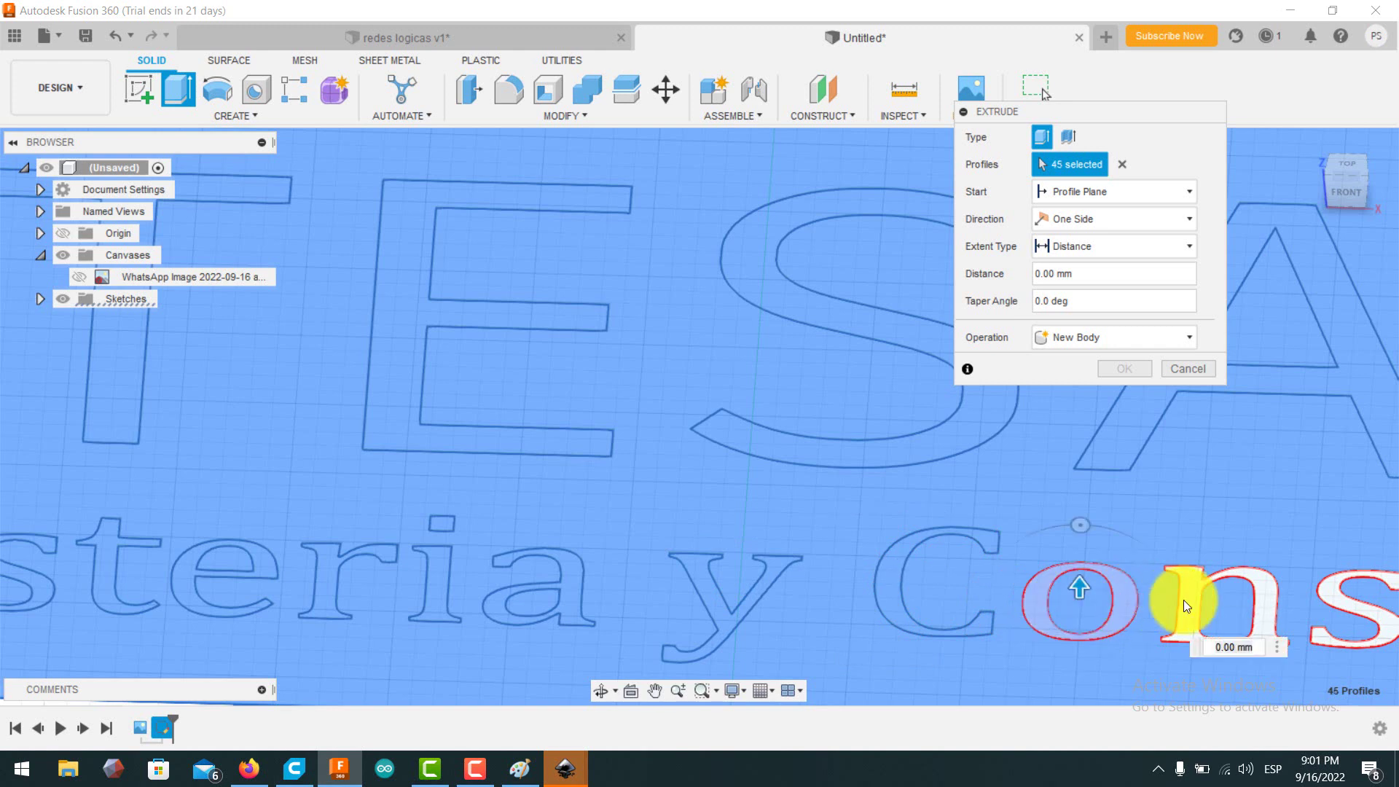
left_click(1196, 606)
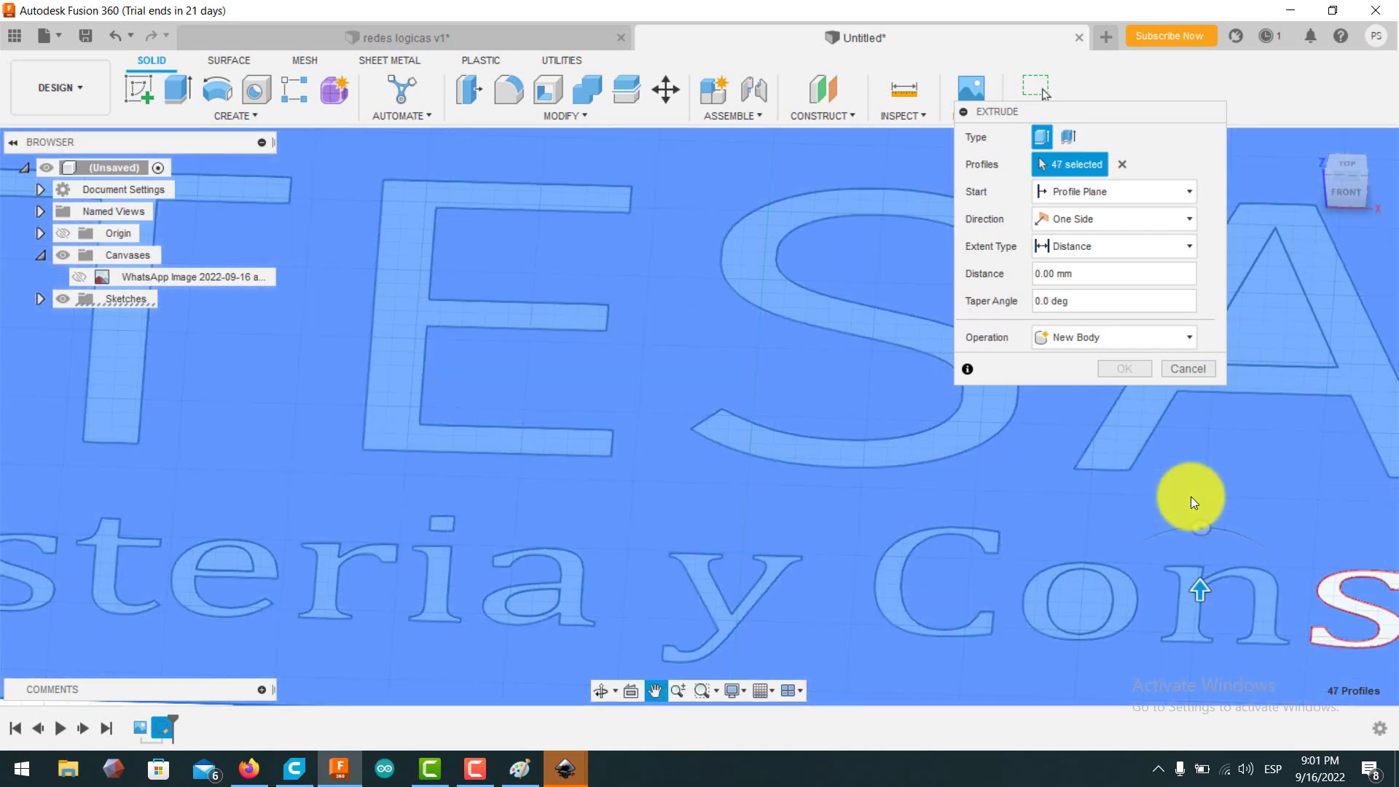
Add the letters "servas" of Conservas to the extrusion profiles, including the enclosed areas of the e and the a.
left_click(1191, 496)
middle_click_drag(1191, 497, 550, 431)
left_click(673, 516)
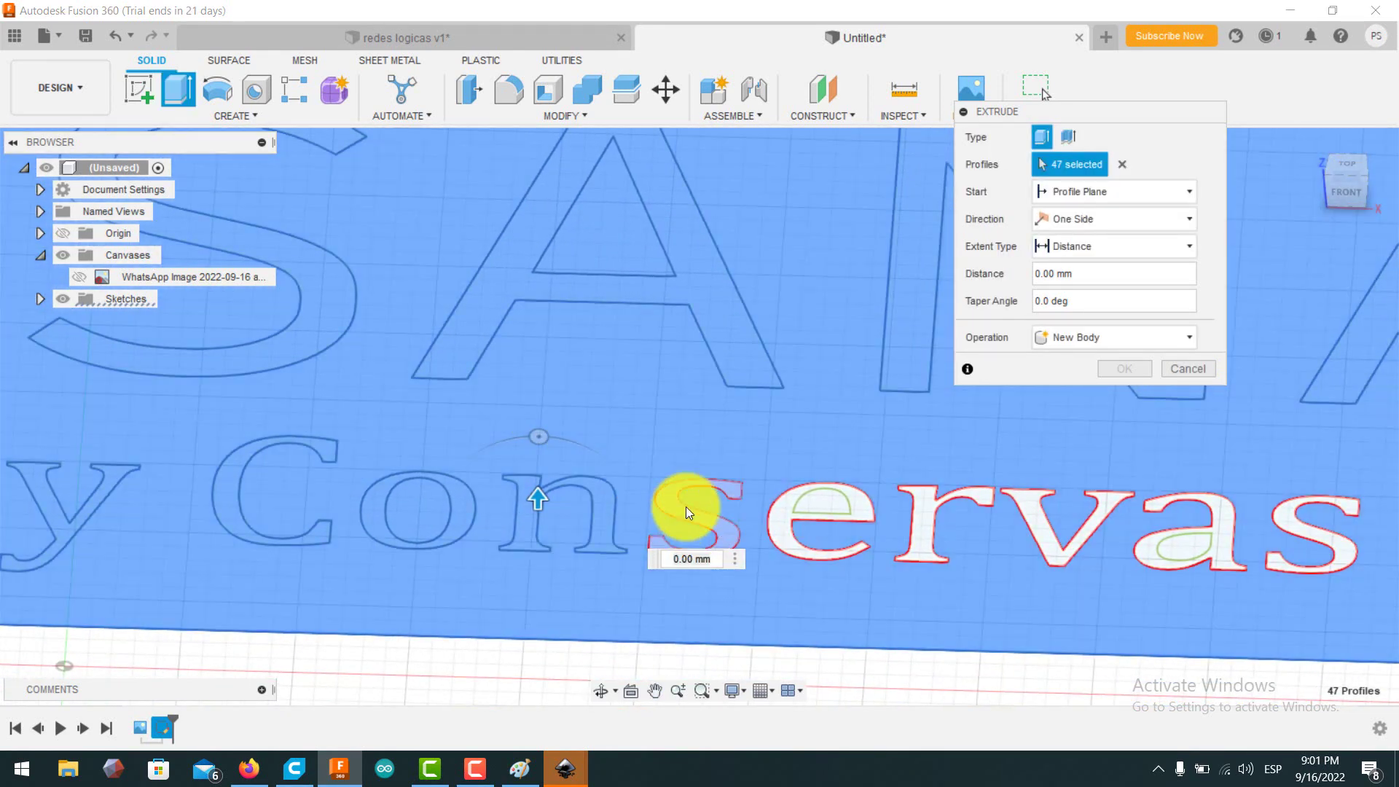
left_click(799, 503)
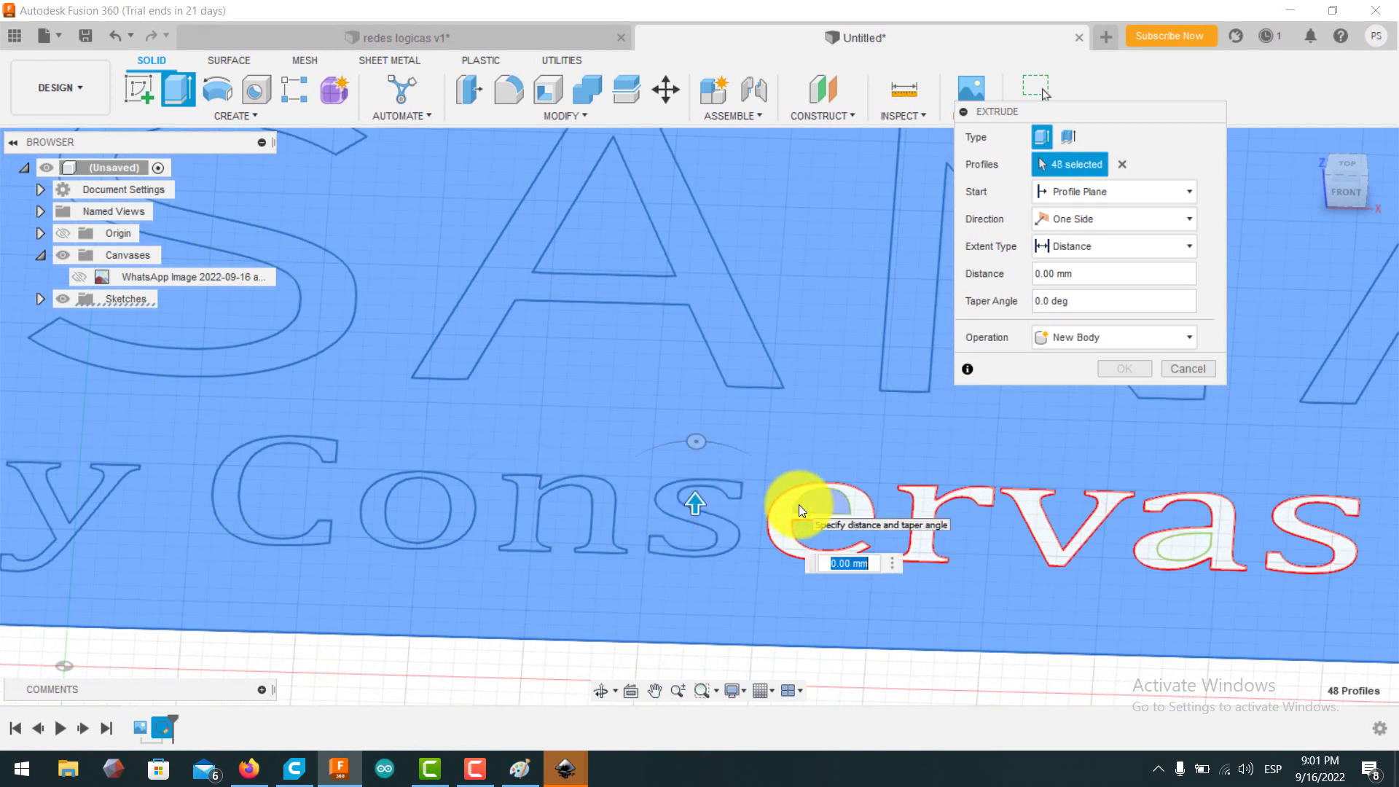
left_click(776, 523)
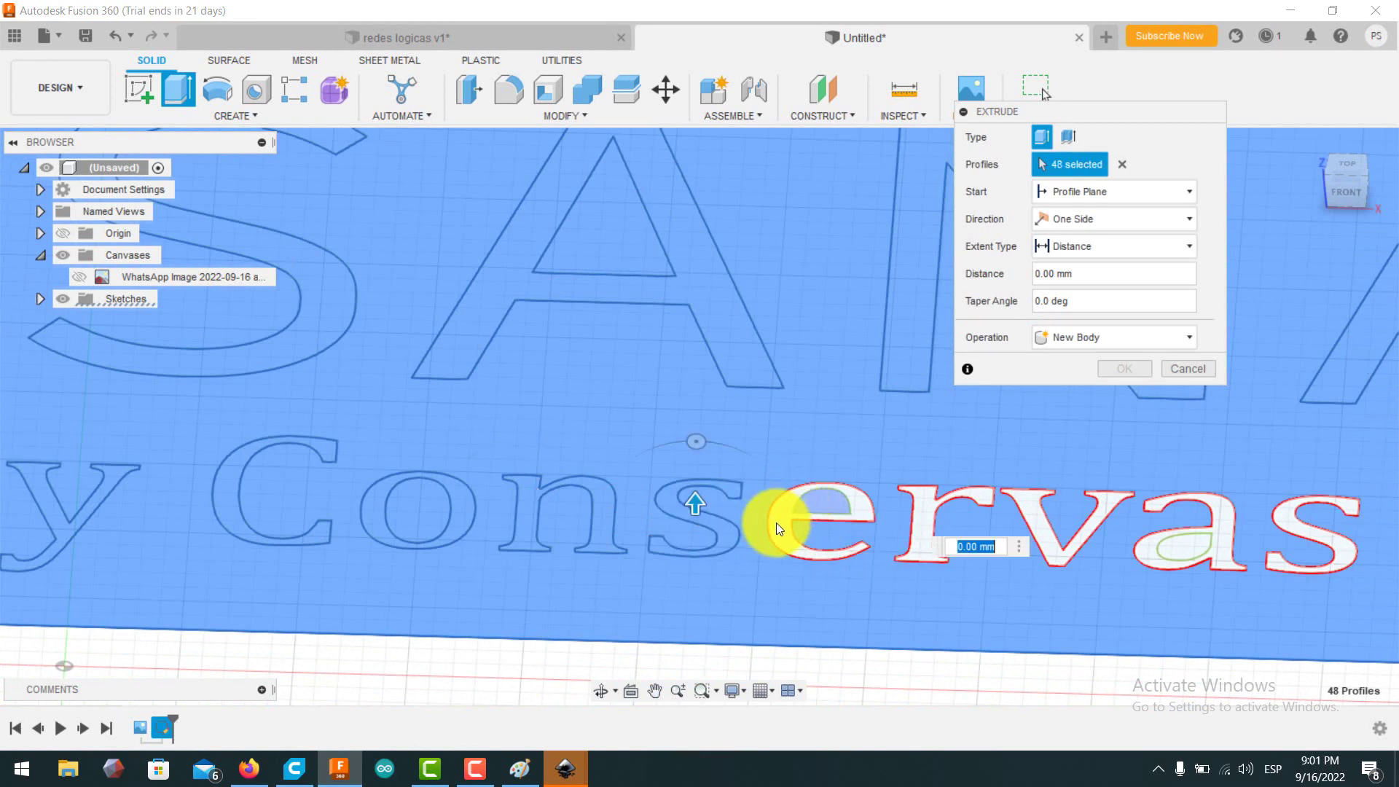
left_click(926, 520)
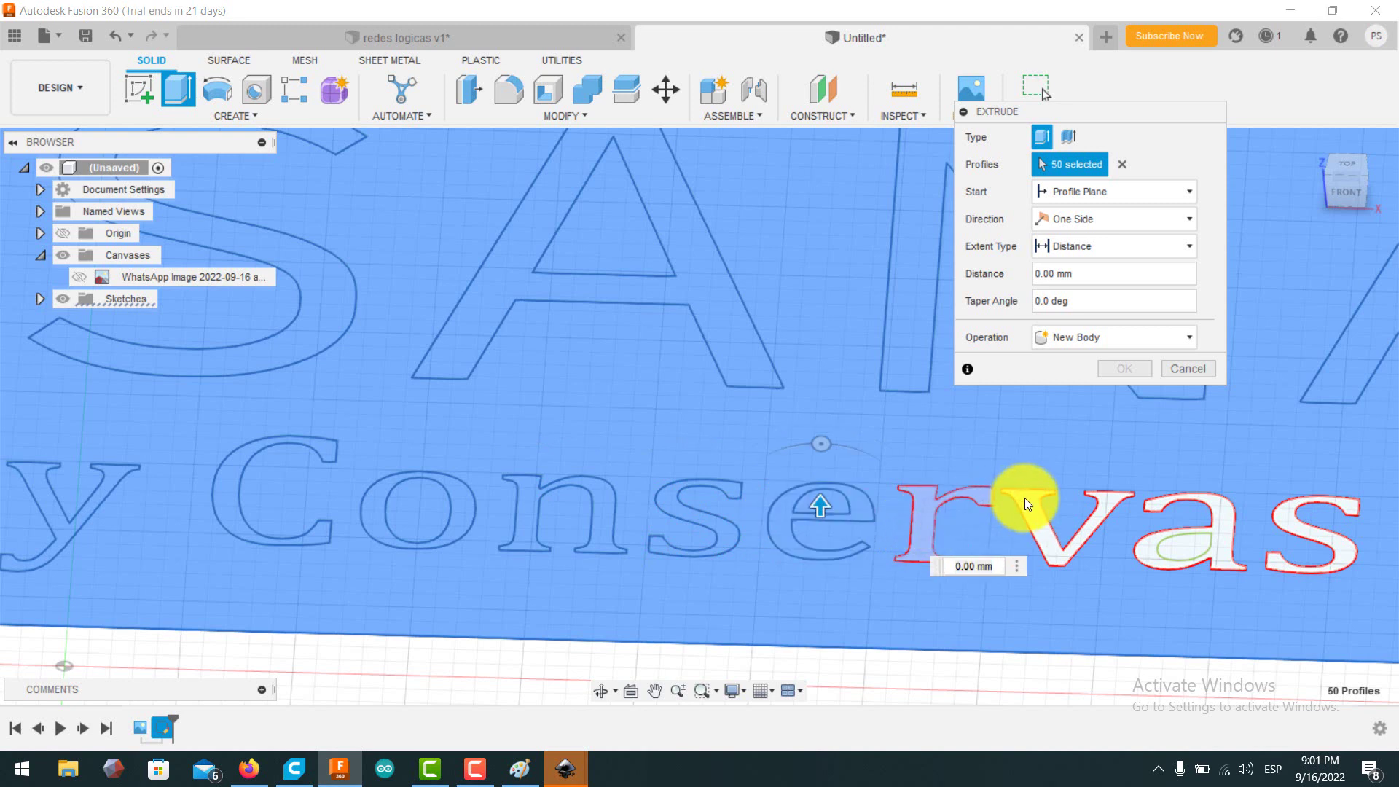
left_click(1024, 497)
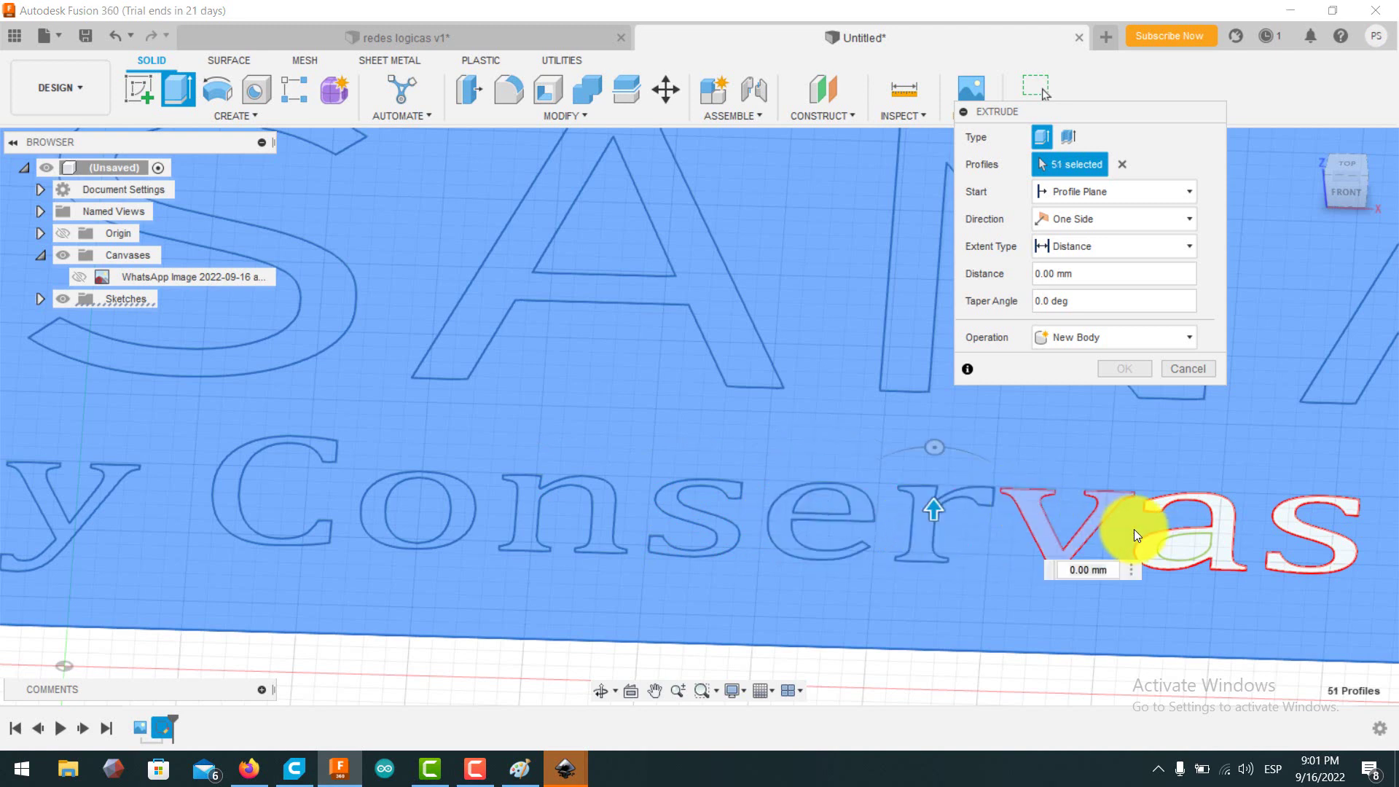
left_click(1195, 554)
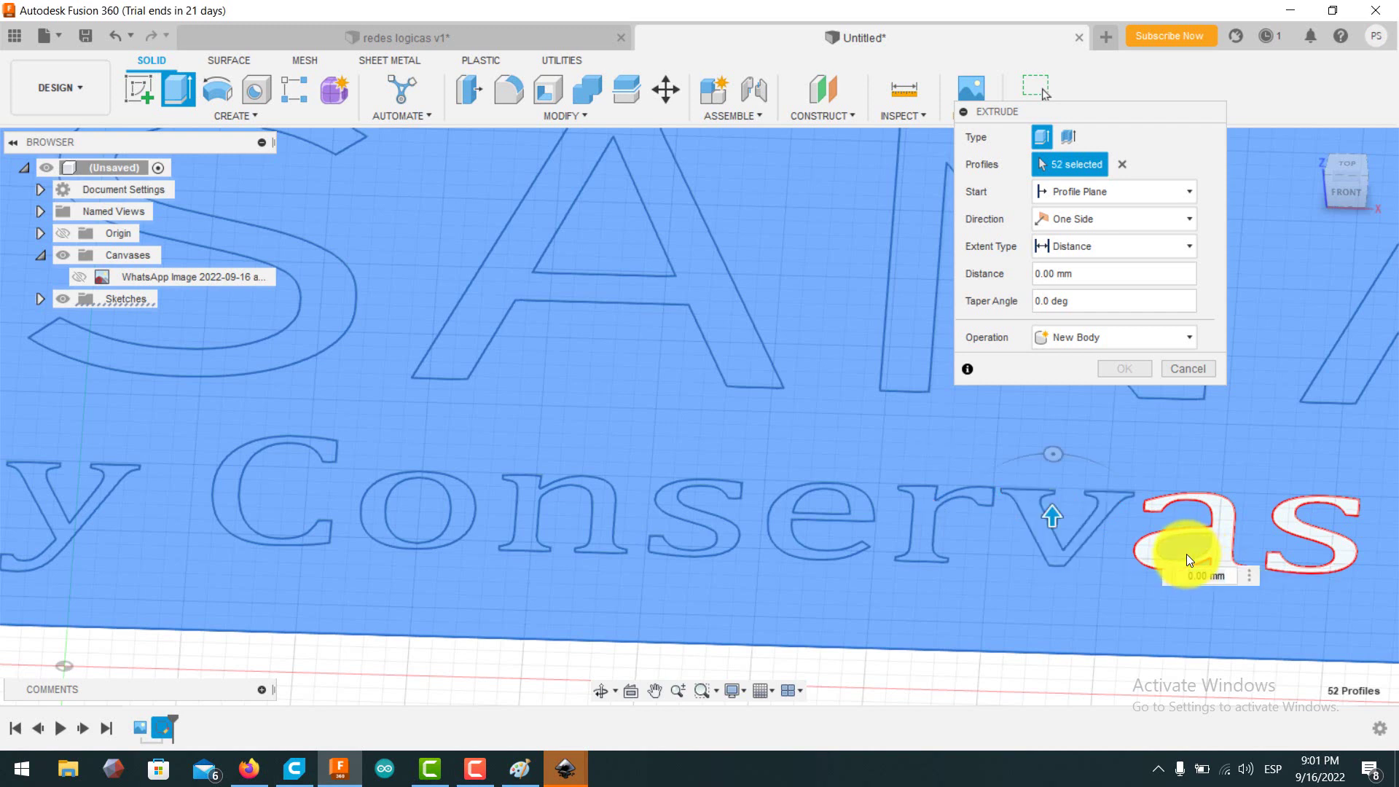
left_click(1152, 559)
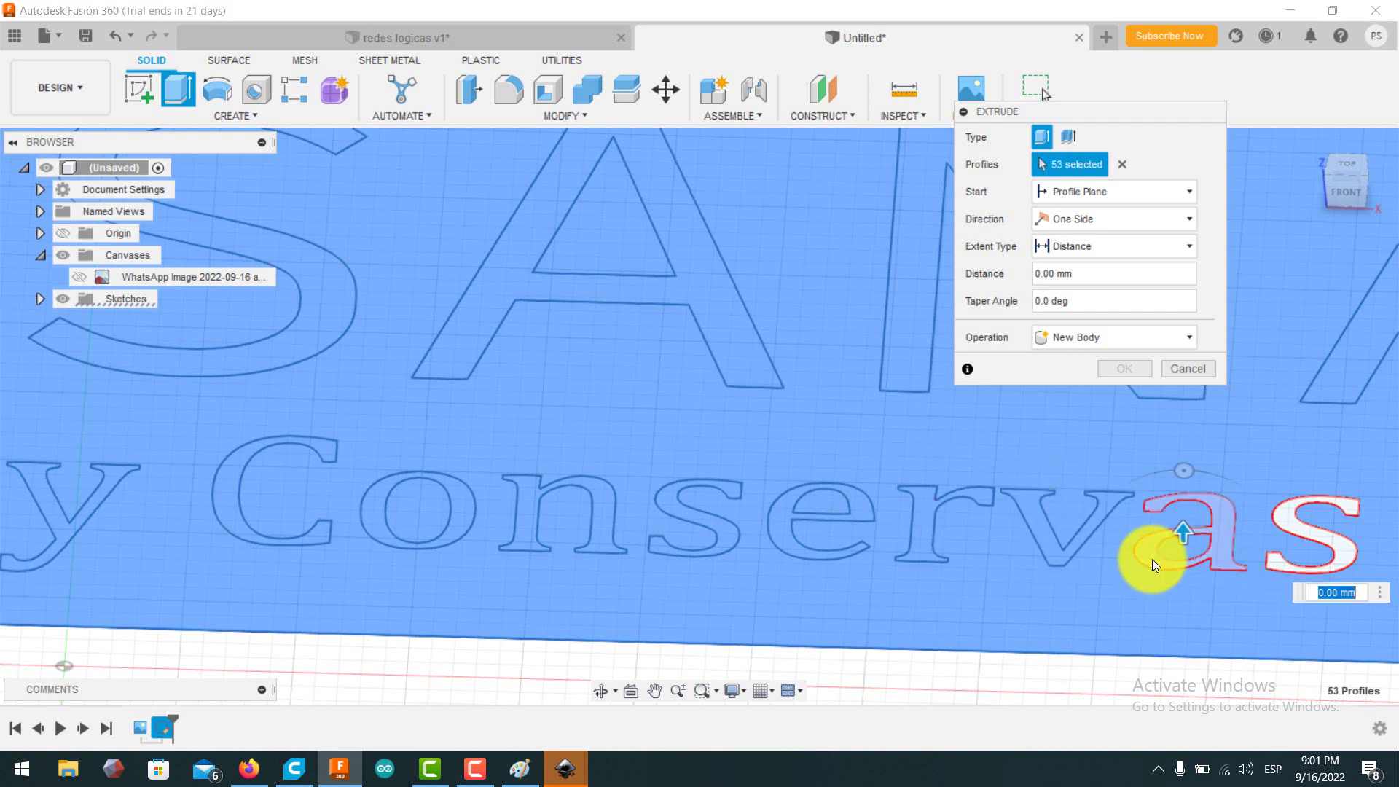
left_click(1283, 515)
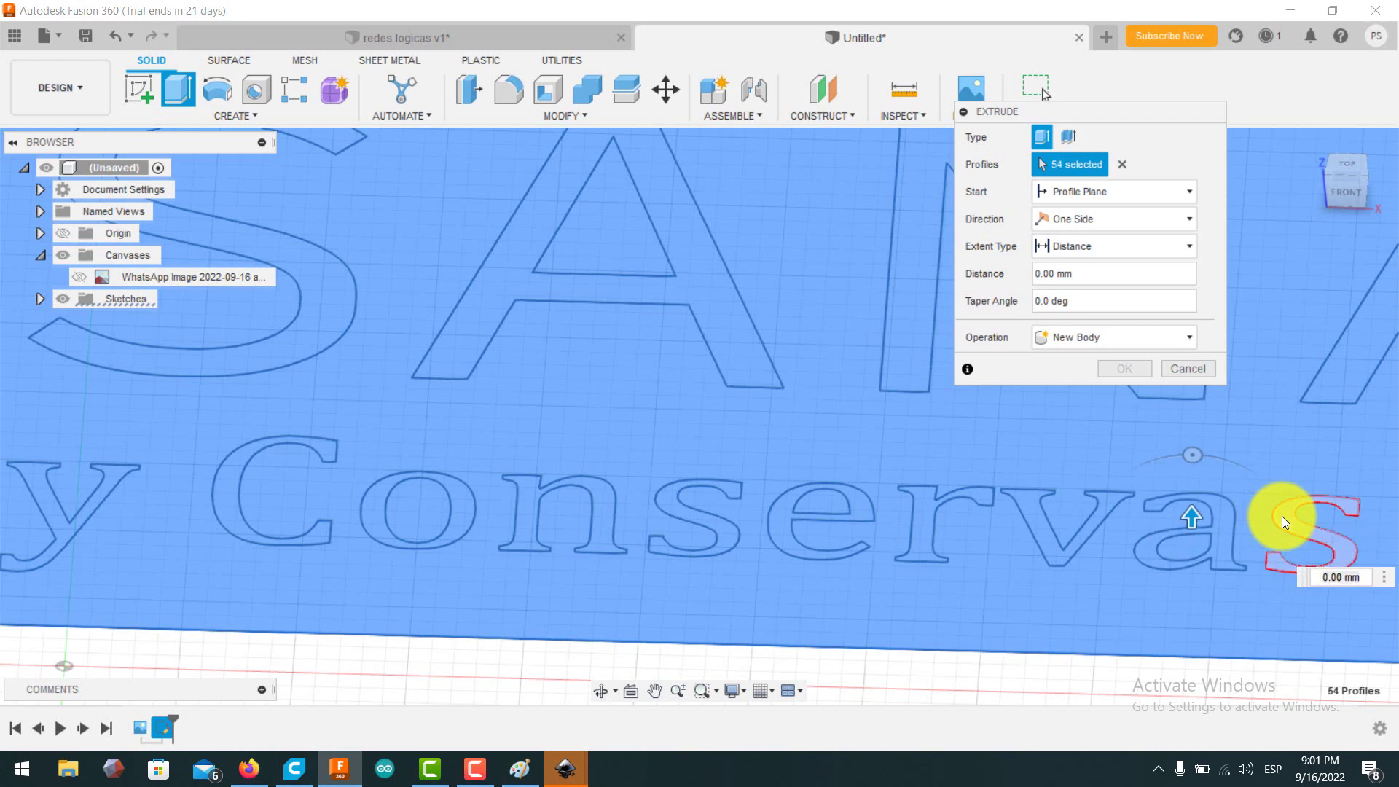
left_click(1285, 522)
Add the enclosed triangle of ARTESANA's last A to the profiles and set the extrusion distance to 2 mm.
scroll(977, 535, "down", 4)
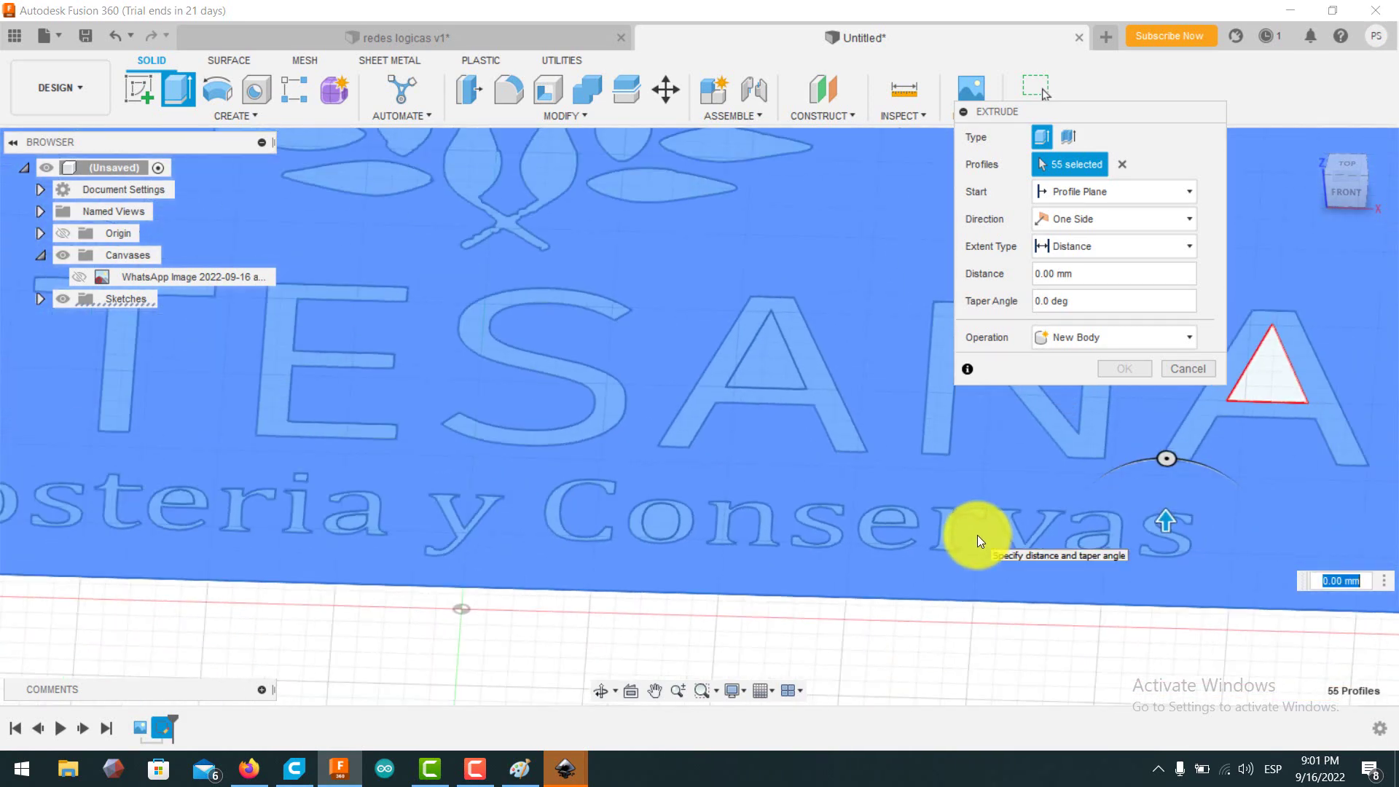
scroll(978, 535, "down", 4)
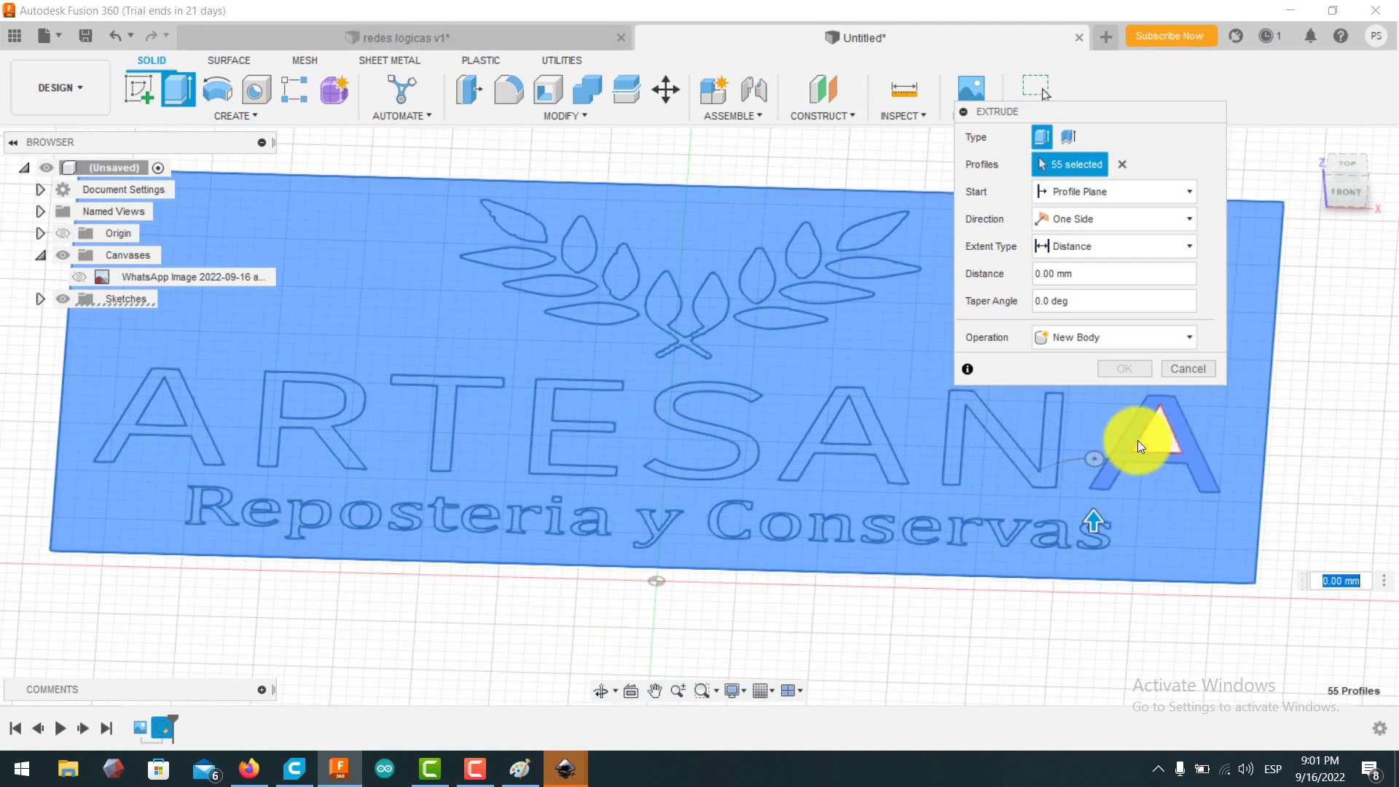
left_click(1164, 476)
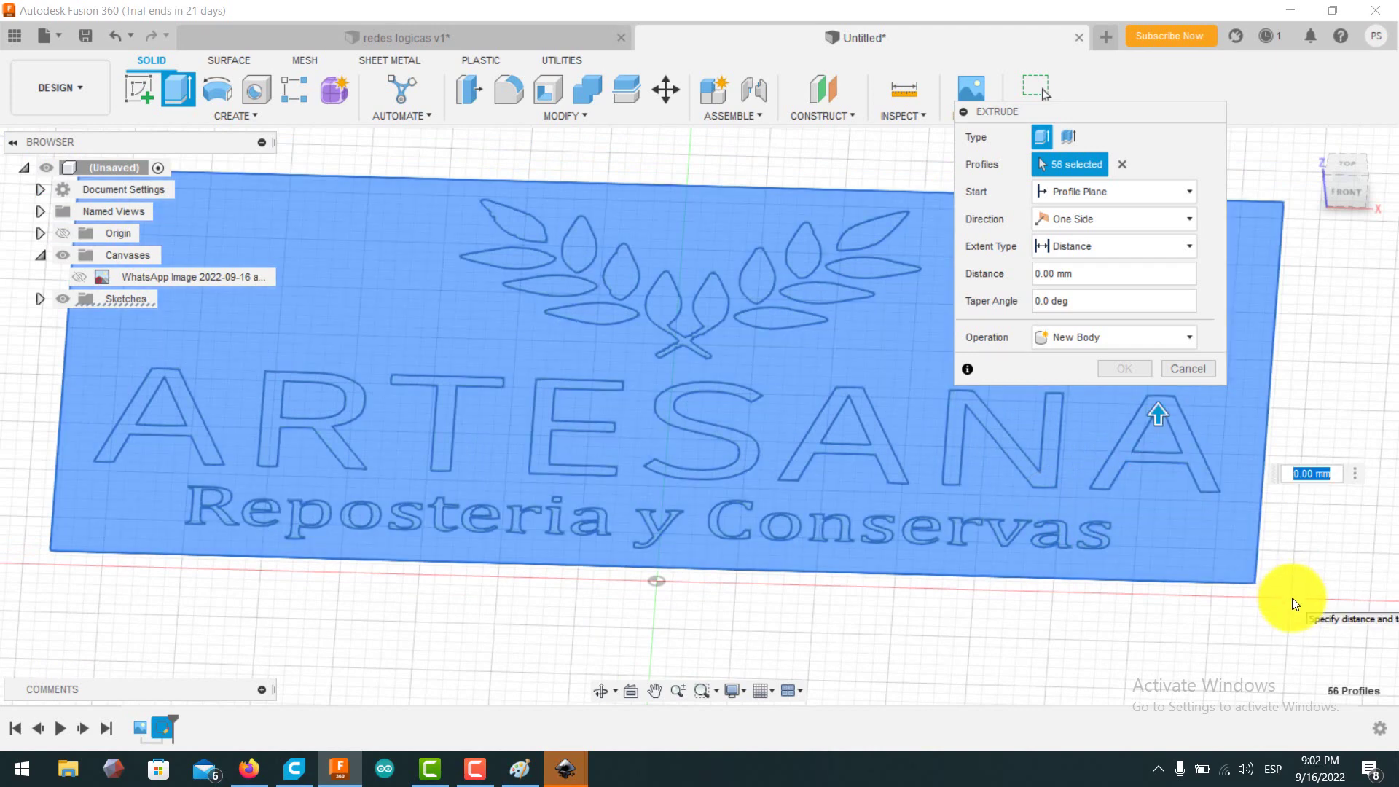
type("2")
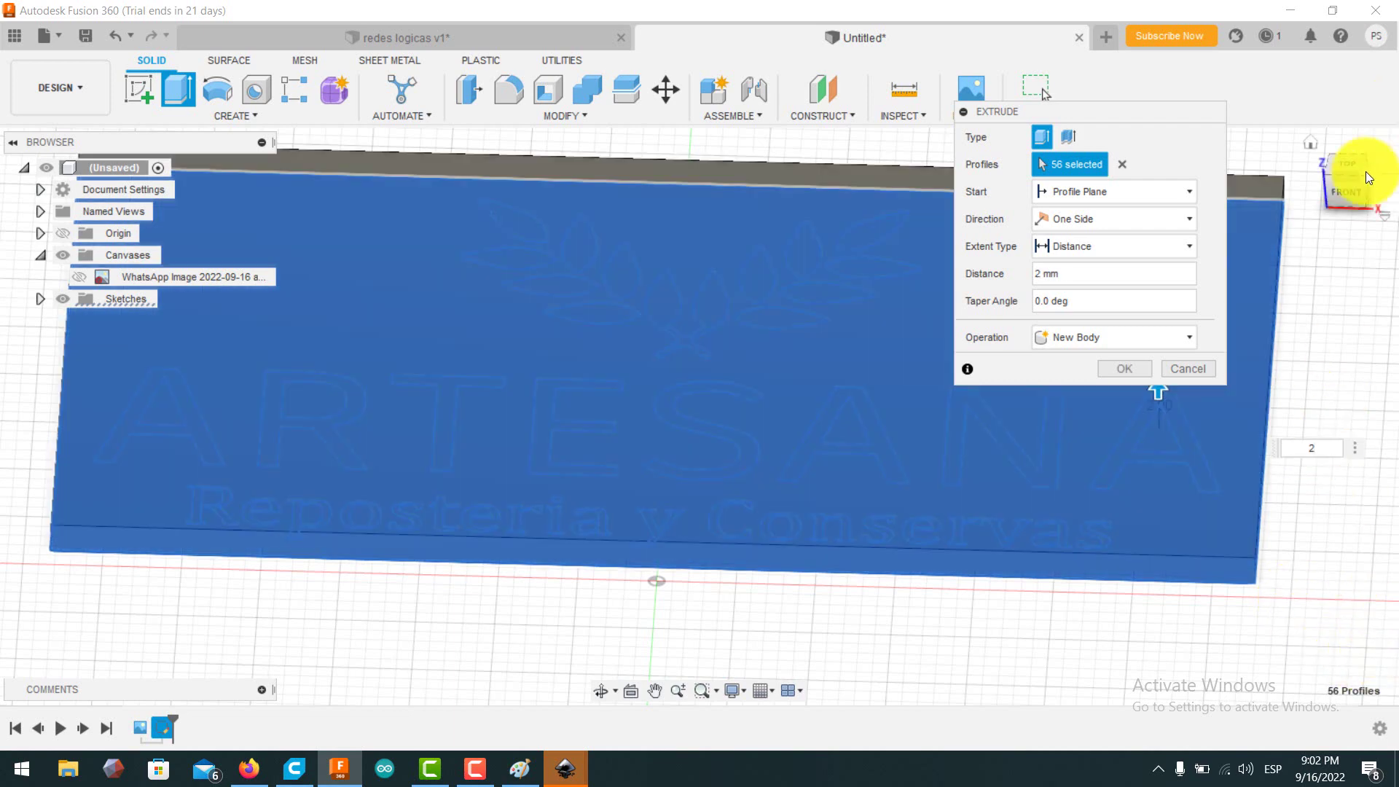
Confirm the base extrusion, then hide the bodies and show Sketch1 so its profiles are accessible.
left_click(1127, 370)
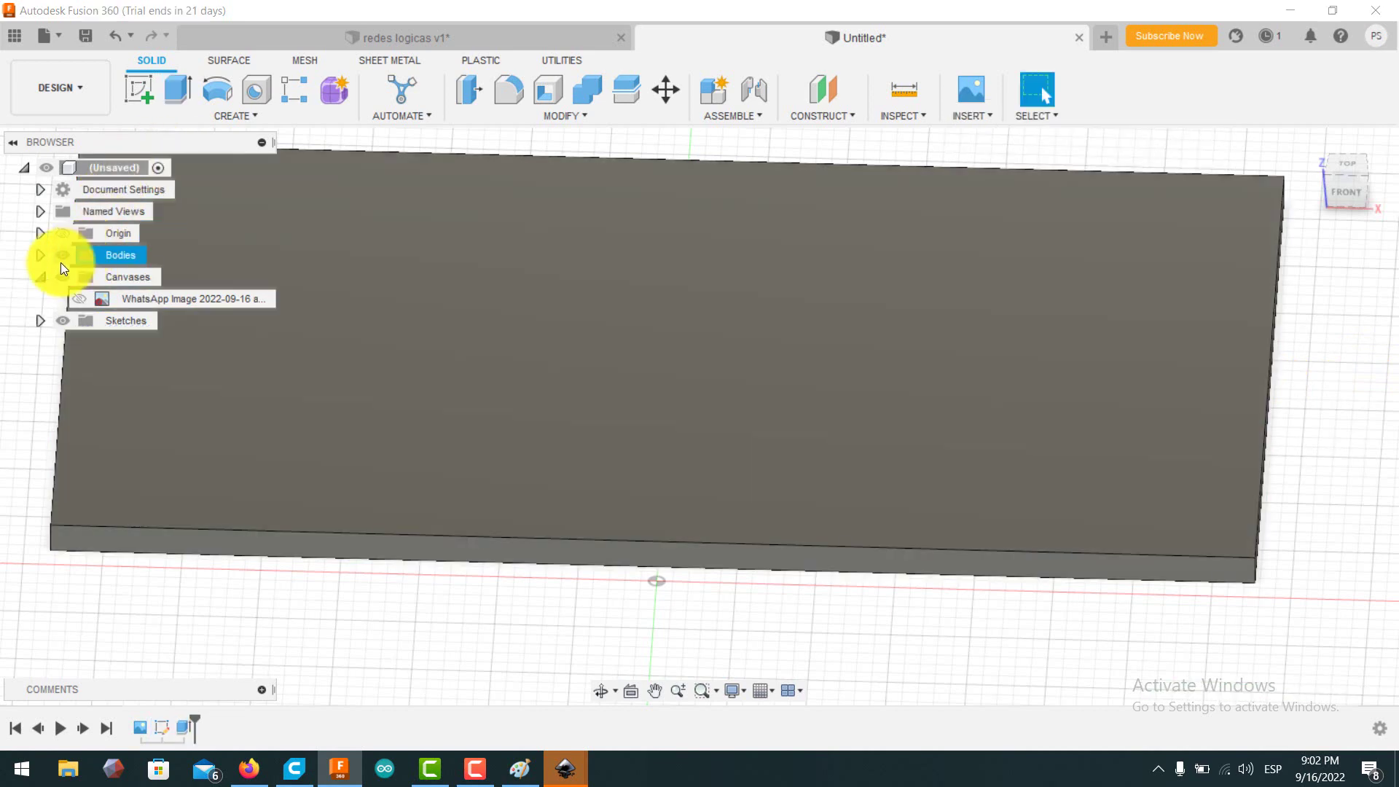
left_click(63, 257)
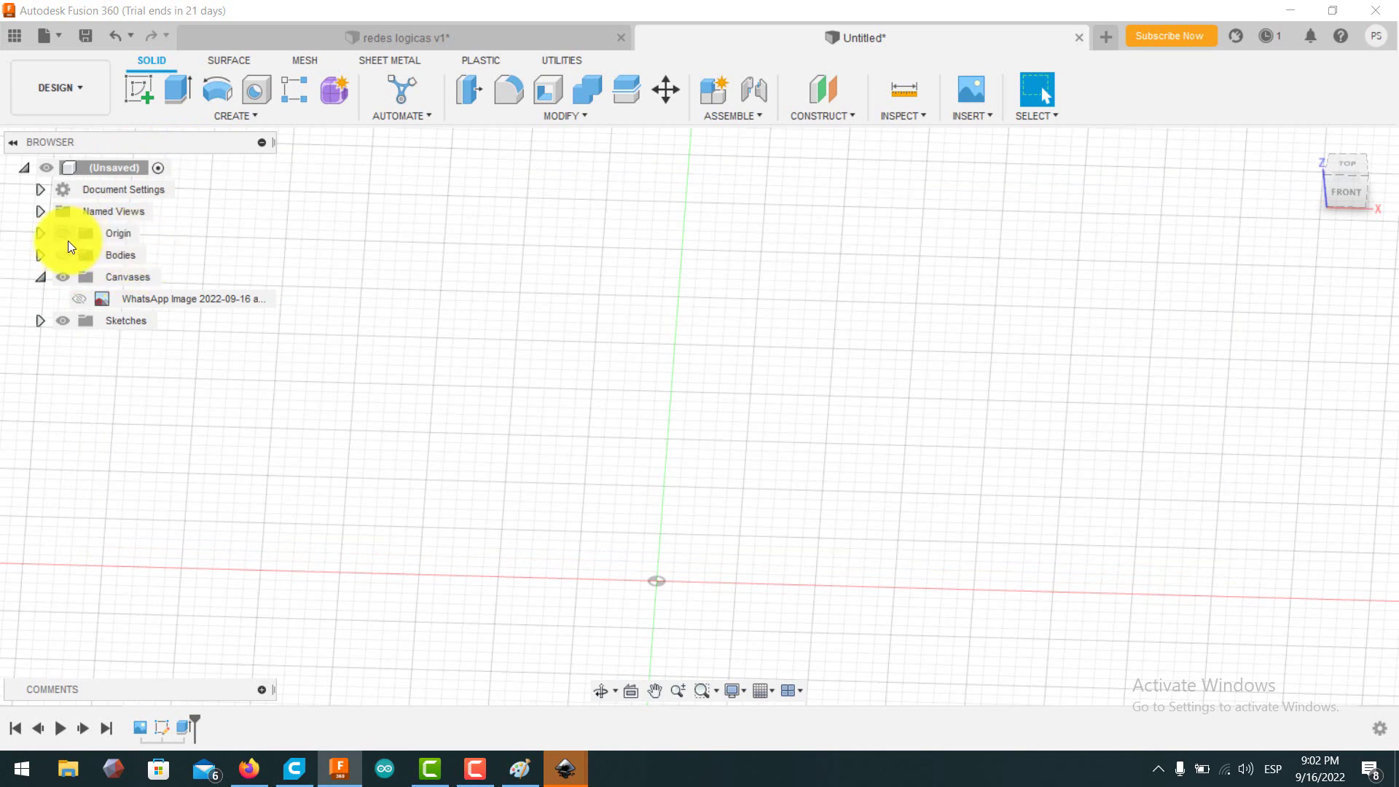
left_click(41, 320)
left_click(80, 342)
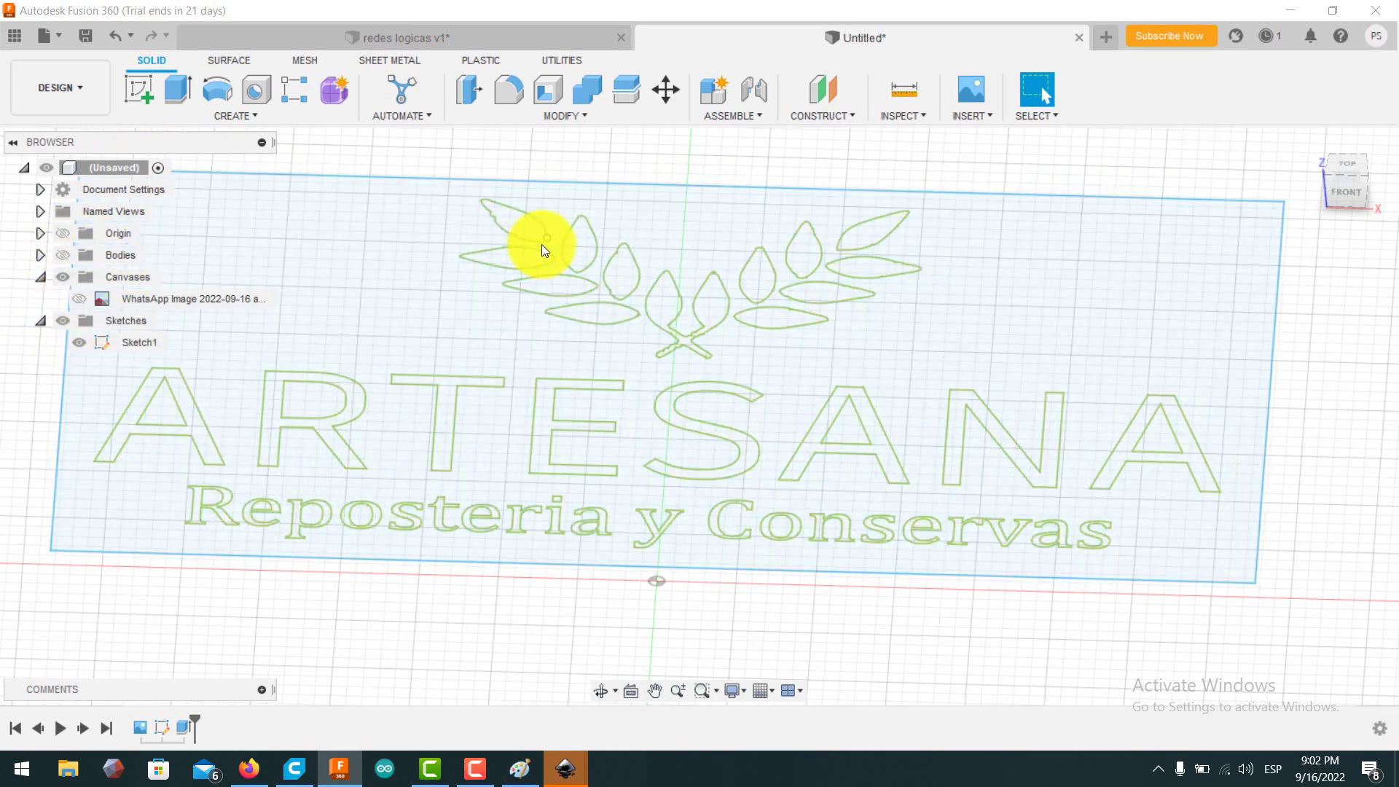
Select the six separate leaf profiles on the left half of the laurel in Sketch1.
left_click(578, 248)
left_click(533, 232, "ctrl")
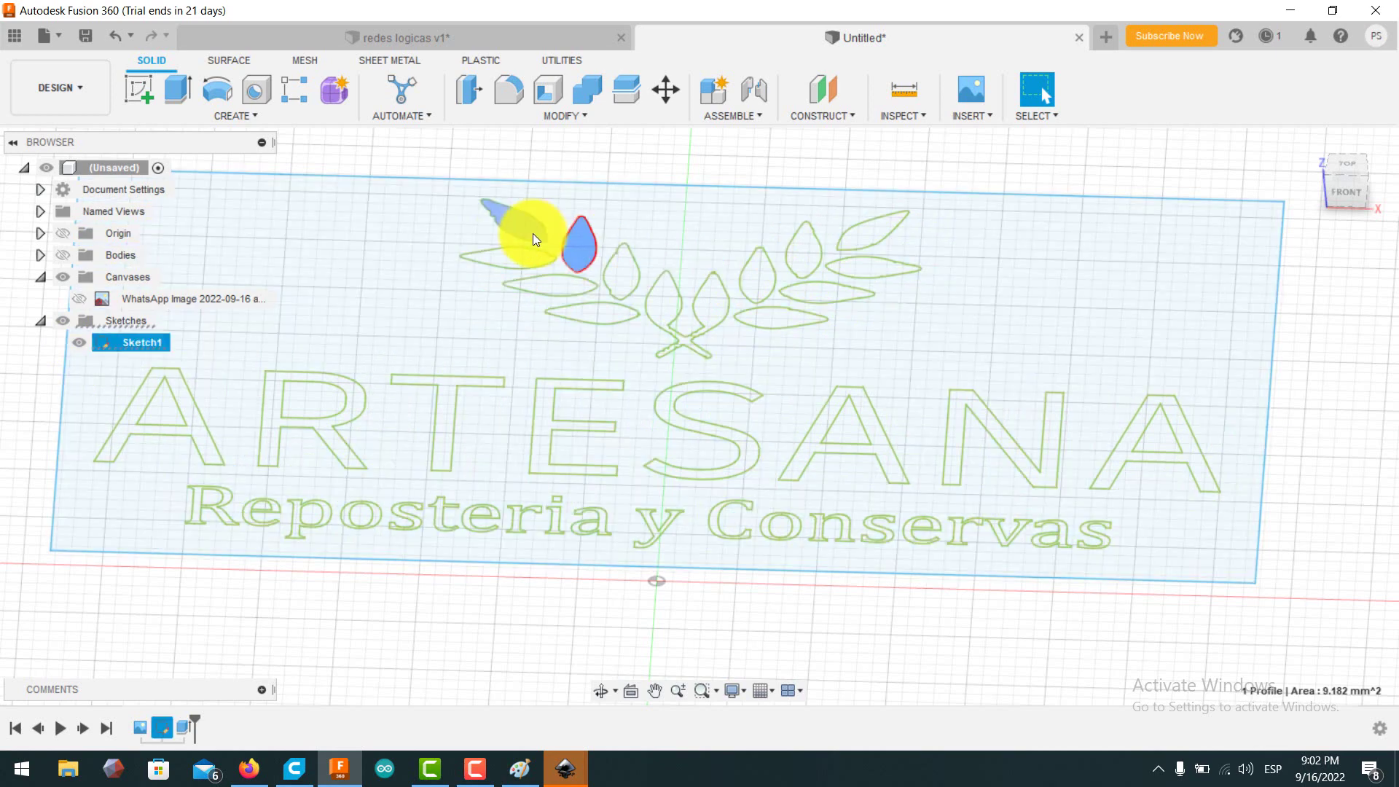
left_click(525, 262, "ctrl")
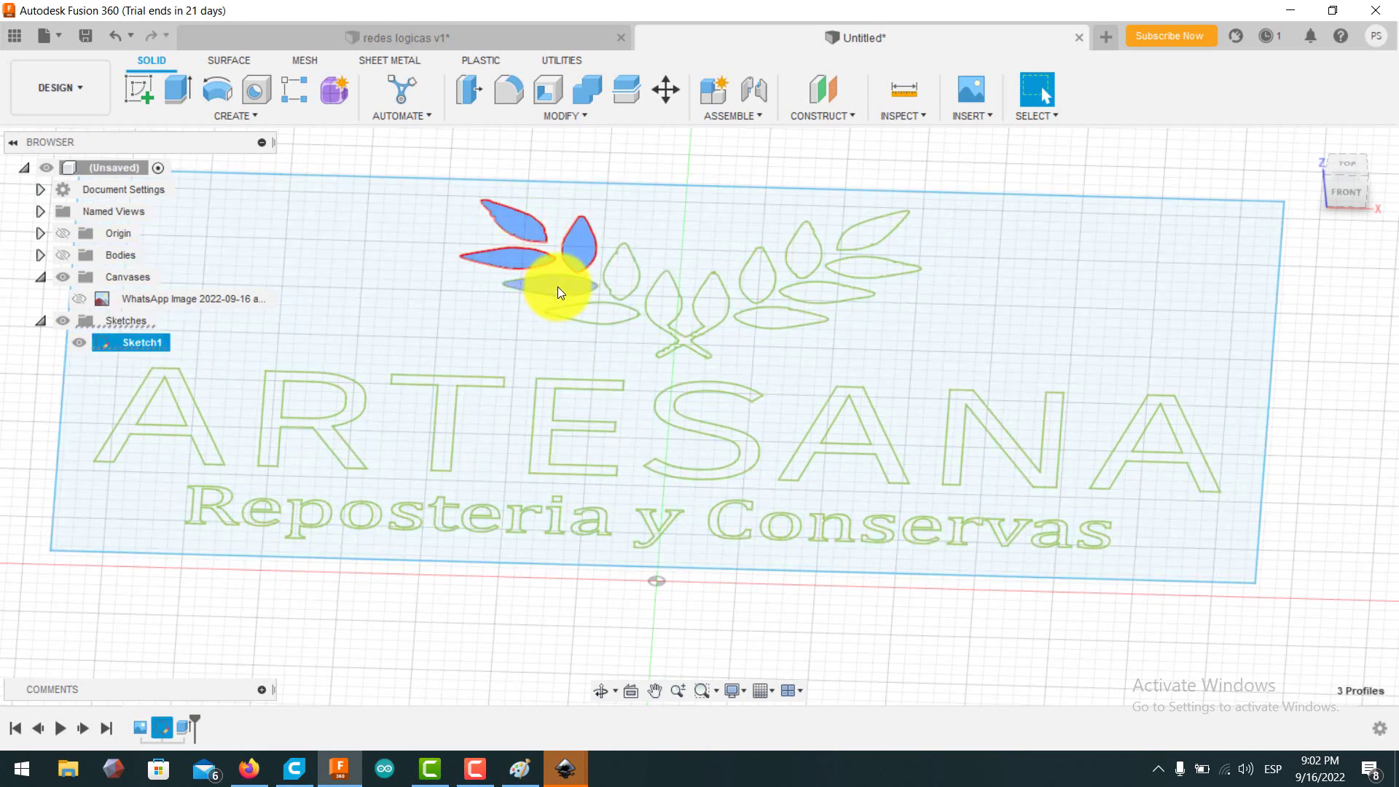
left_click(558, 288, "ctrl")
left_click(614, 313, "ctrl")
left_click(626, 272, "ctrl")
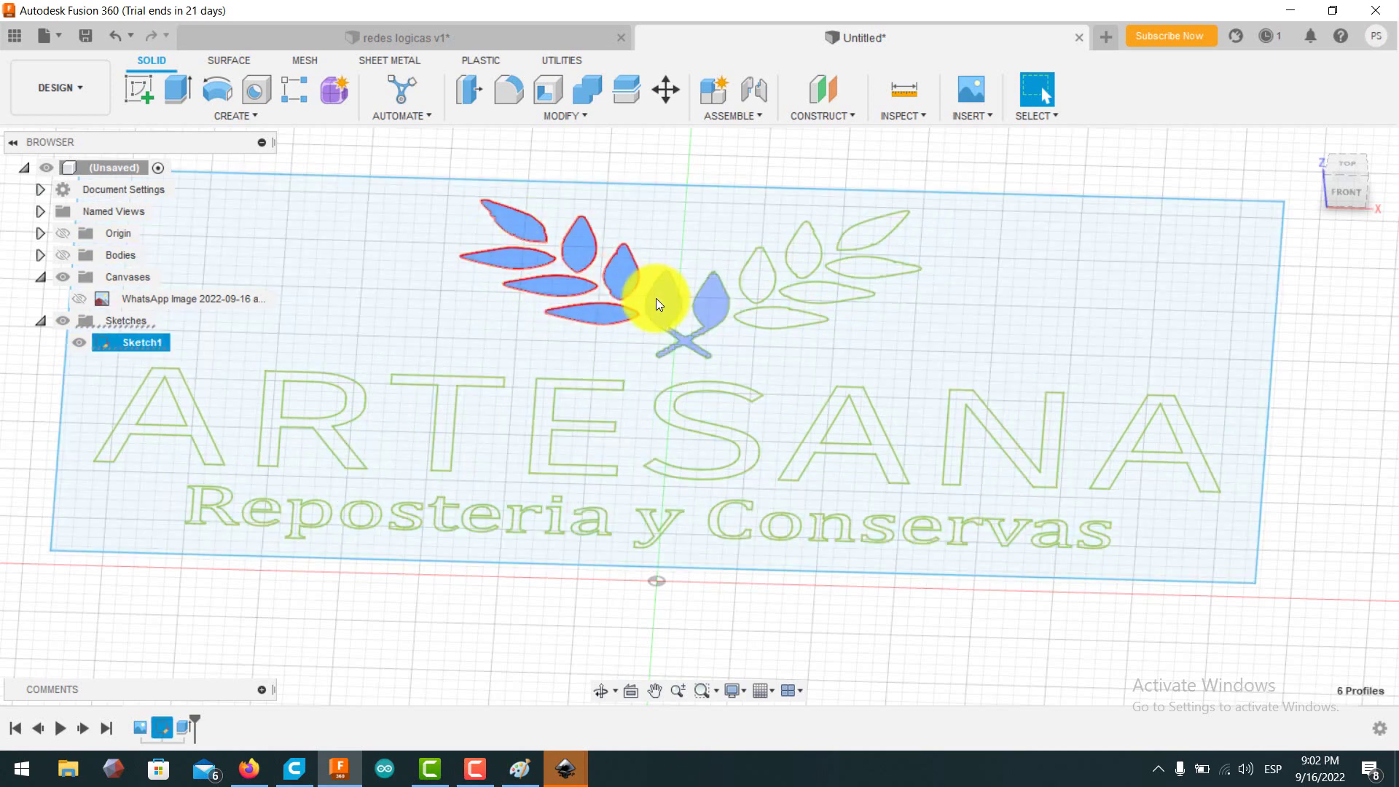
Add the laurel's two central leaves with the crossed stems and all leaves of its right half to the selection.
left_click(664, 299, "ctrl")
left_click(710, 298, "ctrl")
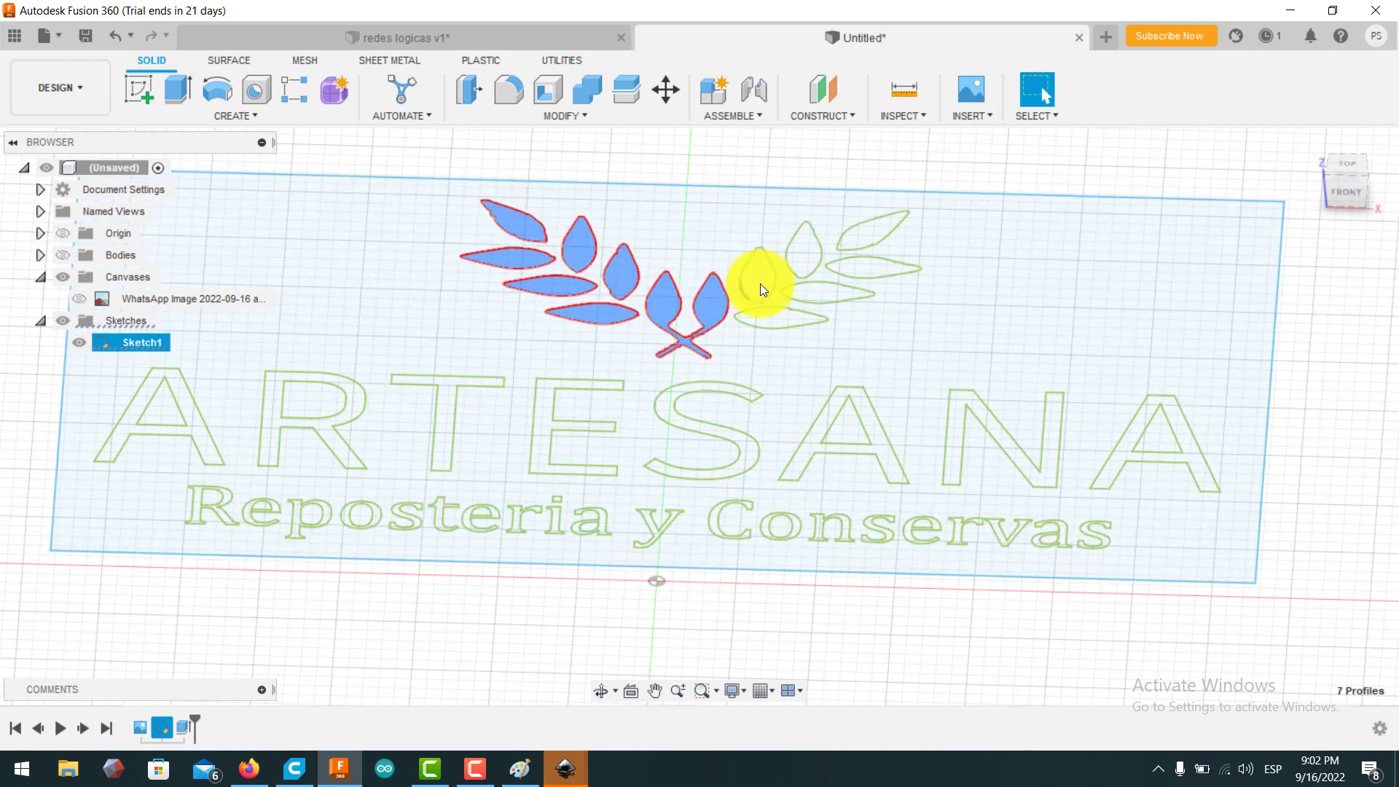
left_click(808, 256, "ctrl")
left_click(872, 229, "ctrl")
left_click(878, 265, "ctrl")
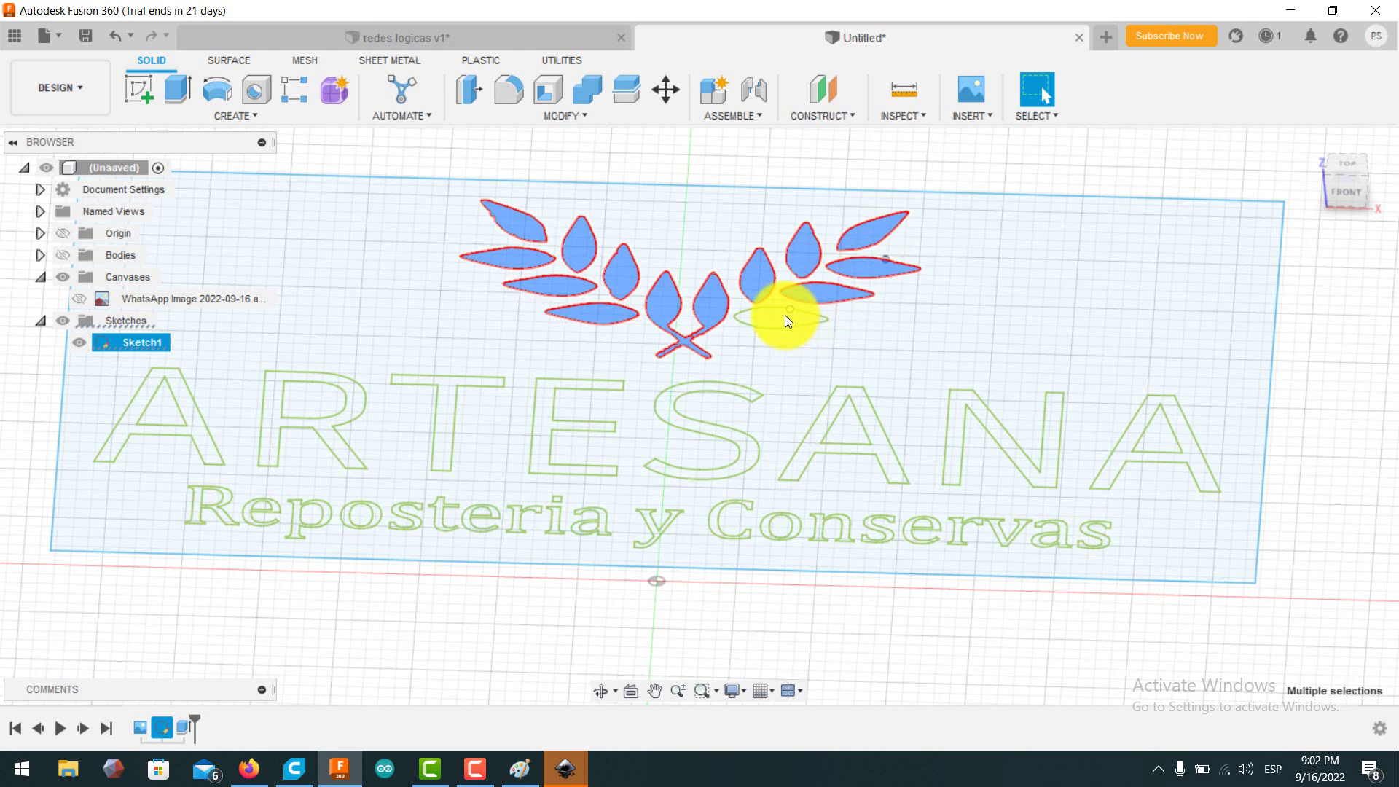
left_click(754, 318, "ctrl")
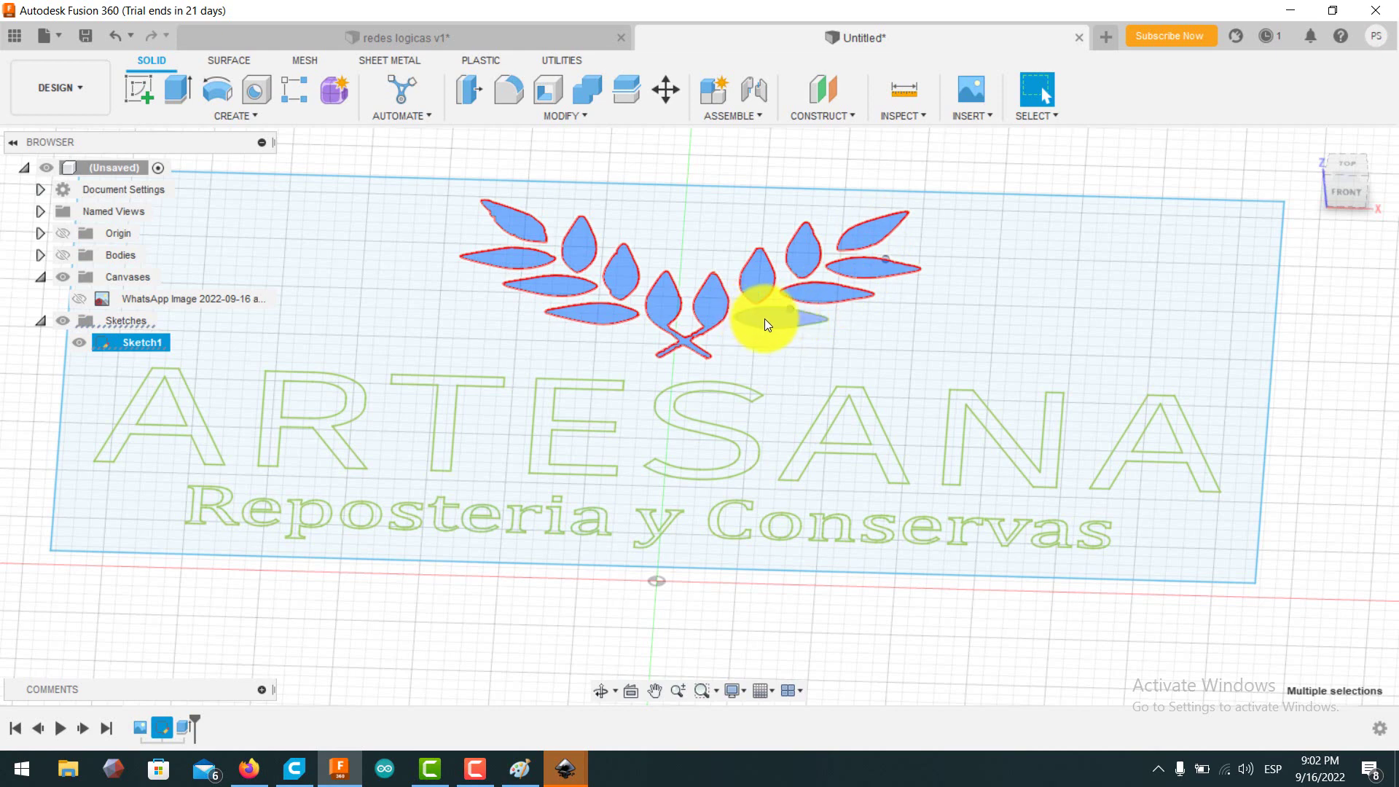
Add the letters "SANA" of ARTESANA to the selected profiles, leaving the enclosed triangles of the A's out.
left_click(666, 408, "ctrl")
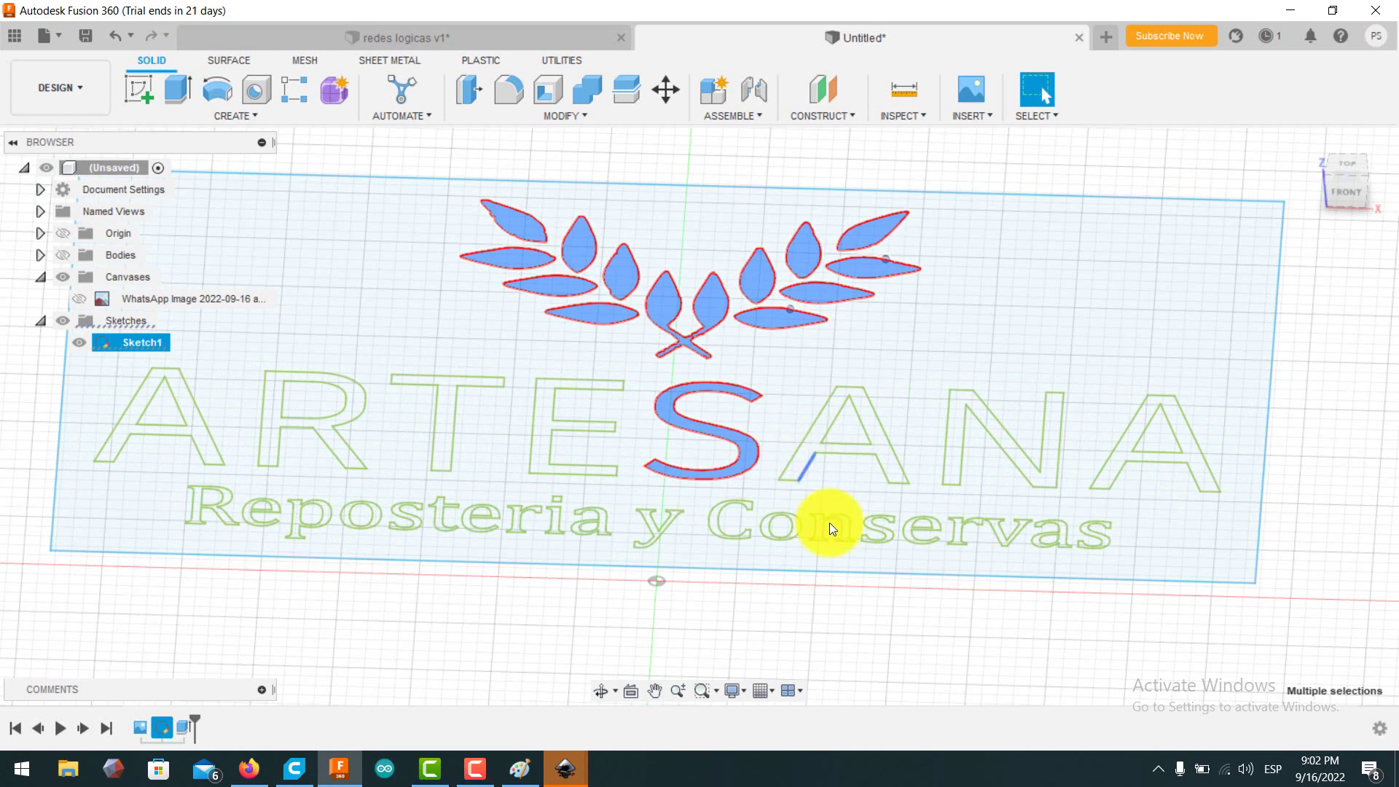
scroll(799, 471, "up", 2)
scroll(799, 471, "up", 2)
left_click(810, 427, "ctrl")
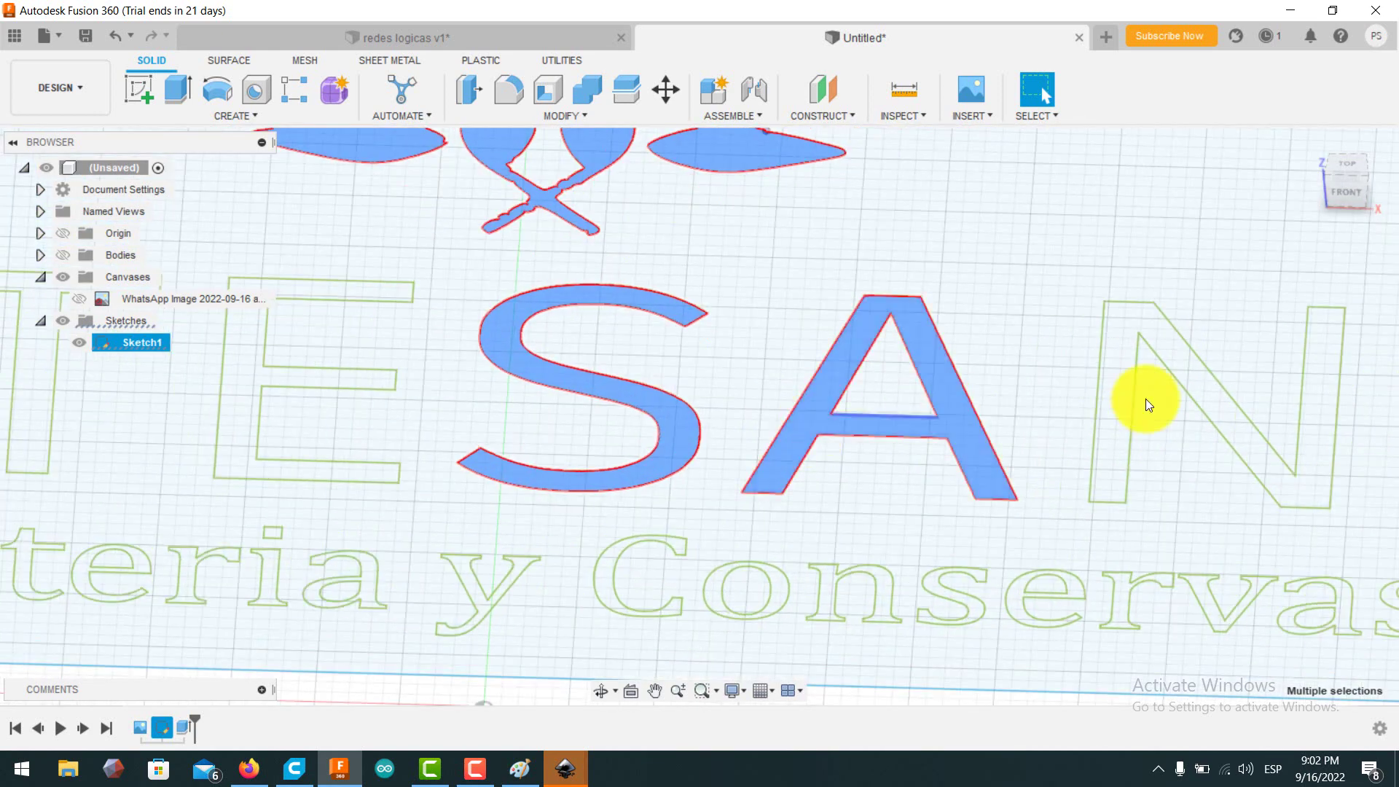
left_click(1116, 416, "ctrl")
scroll(1117, 416, "down", 4)
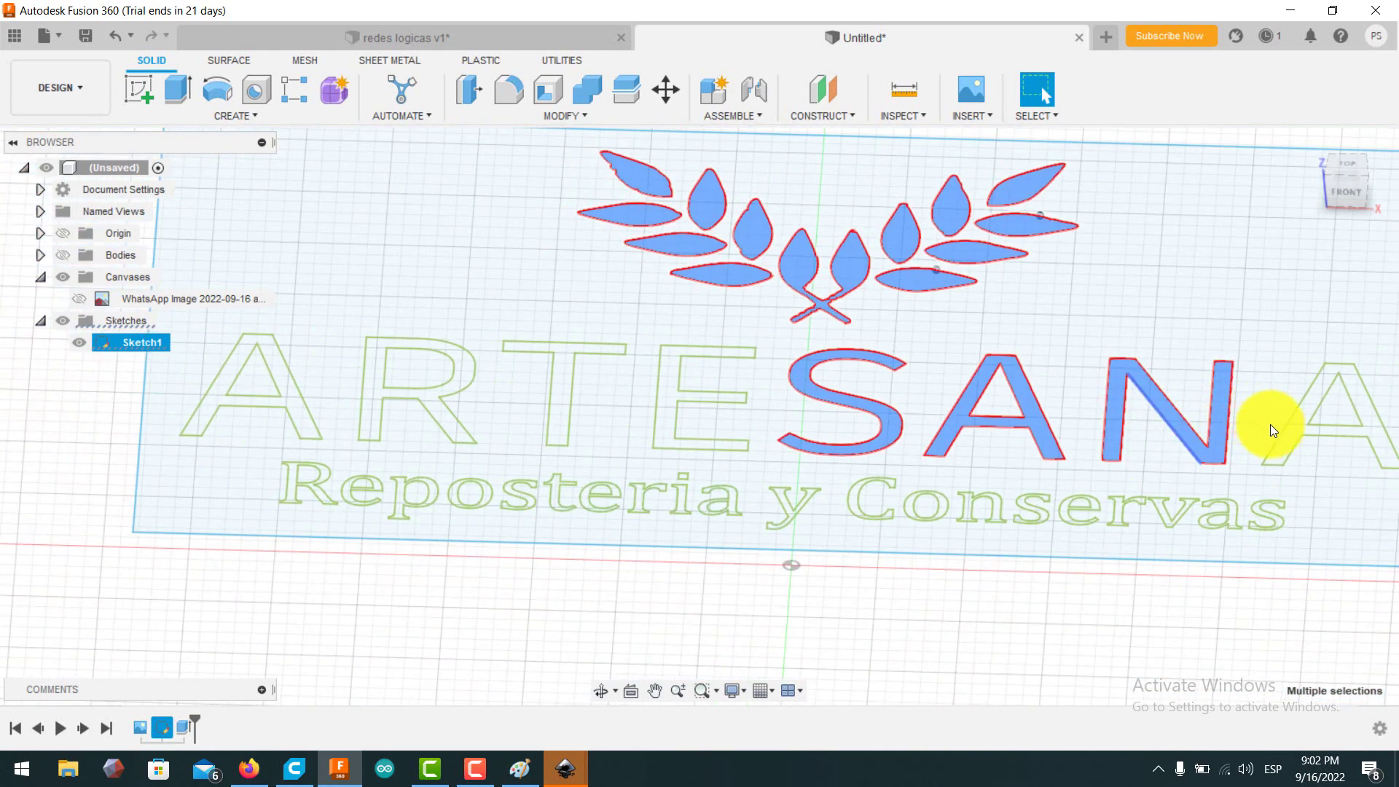
left_click(1292, 436, "ctrl")
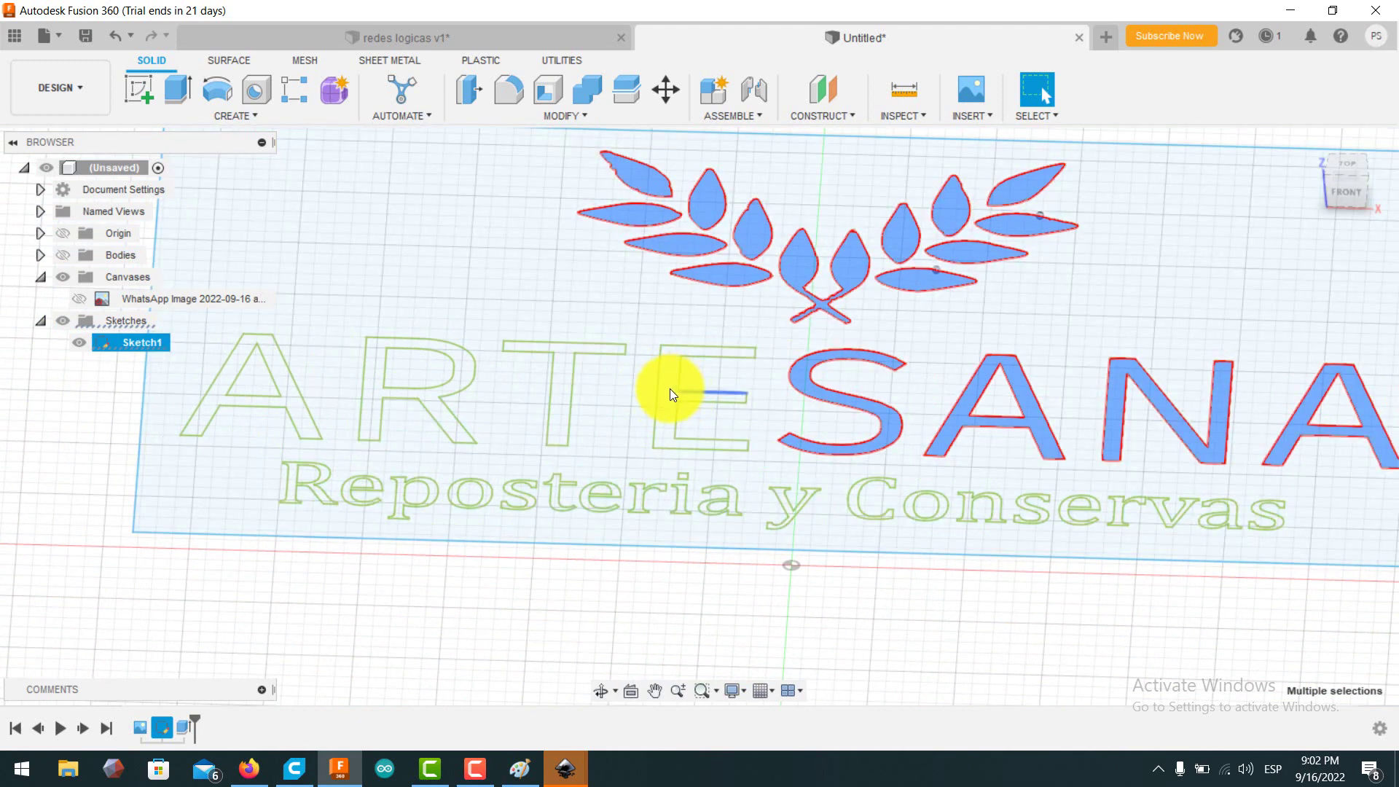
Add the remaining letters "ARTE" of ARTESANA to the selected profiles, leaving the enclosed areas of the A and R out.
left_click(670, 388, "ctrl")
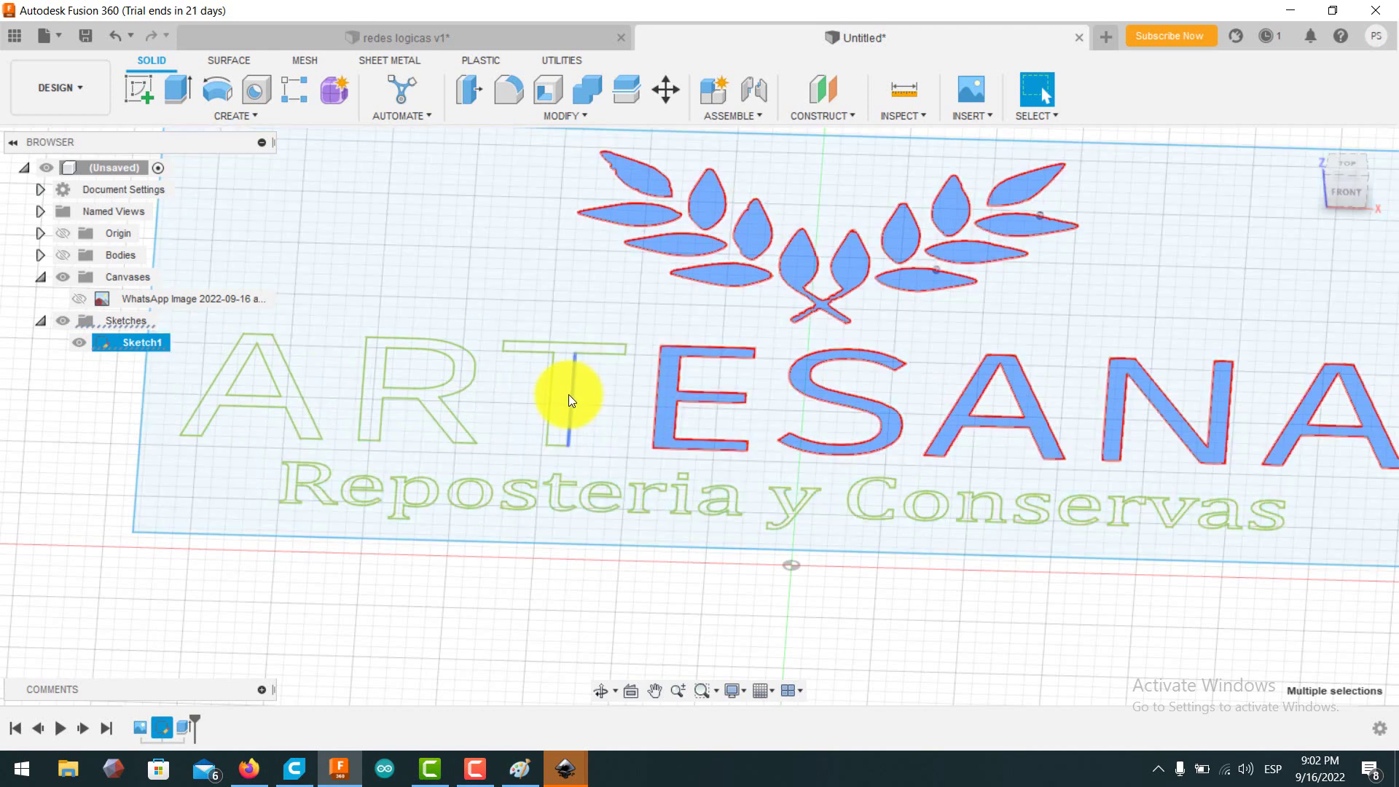
left_click(561, 395, "ctrl")
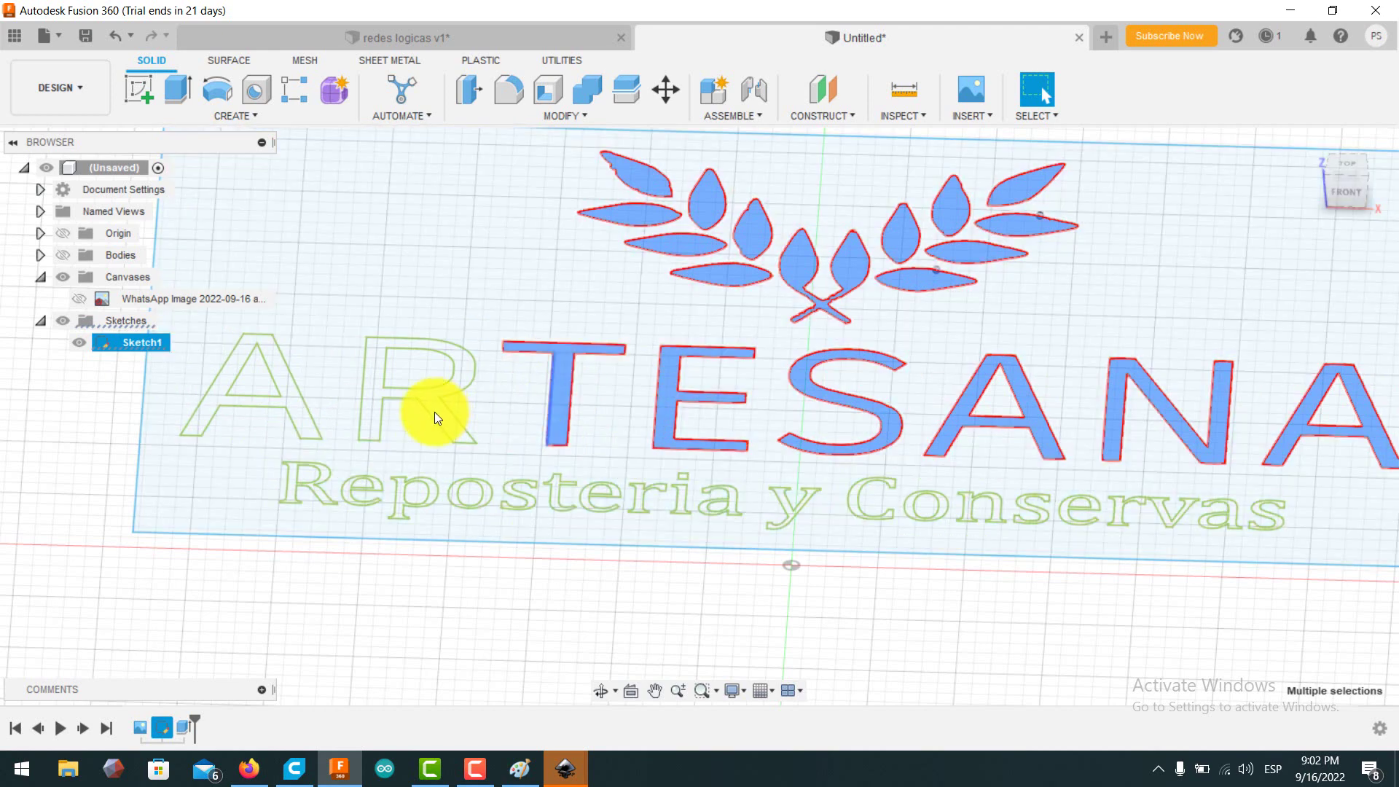
left_click(372, 405, "ctrl")
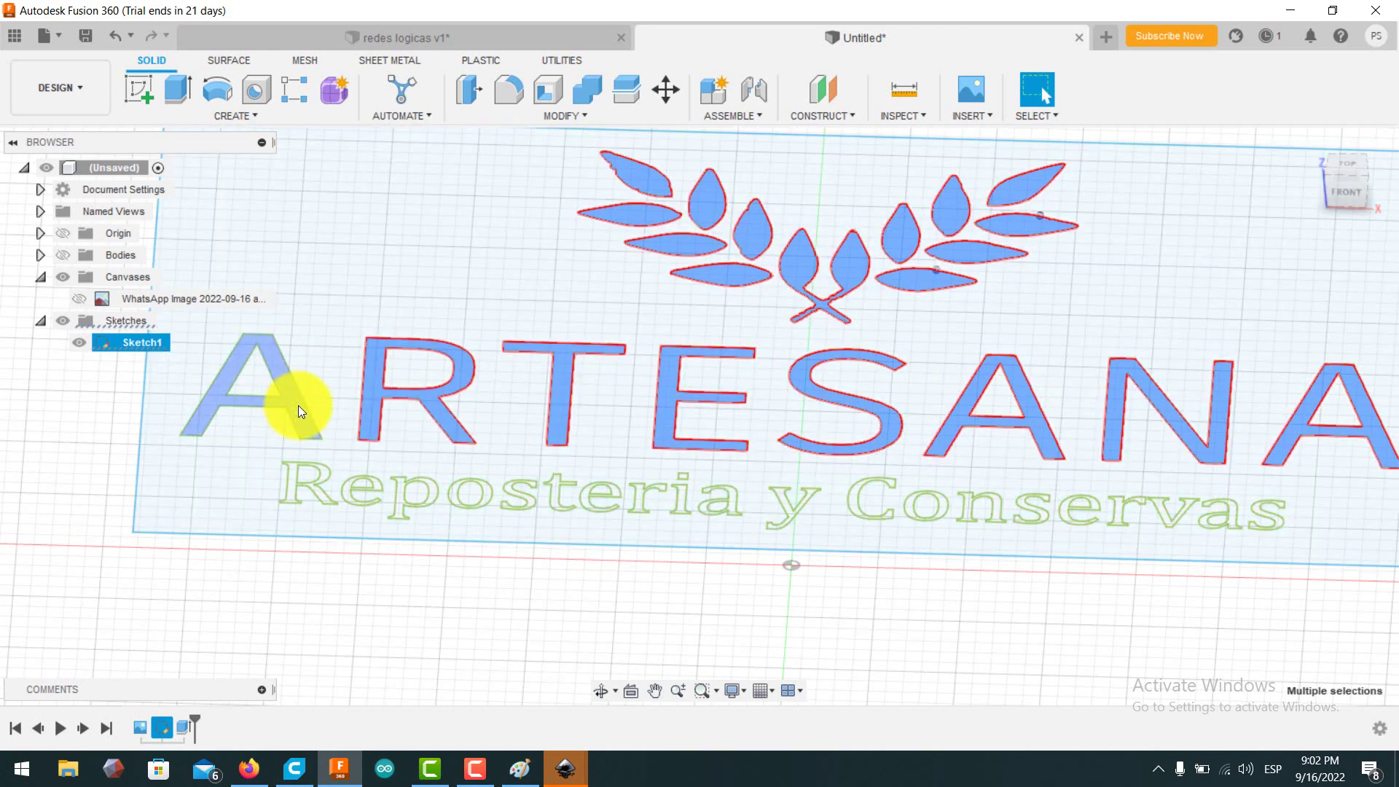
left_click(298, 405, "ctrl")
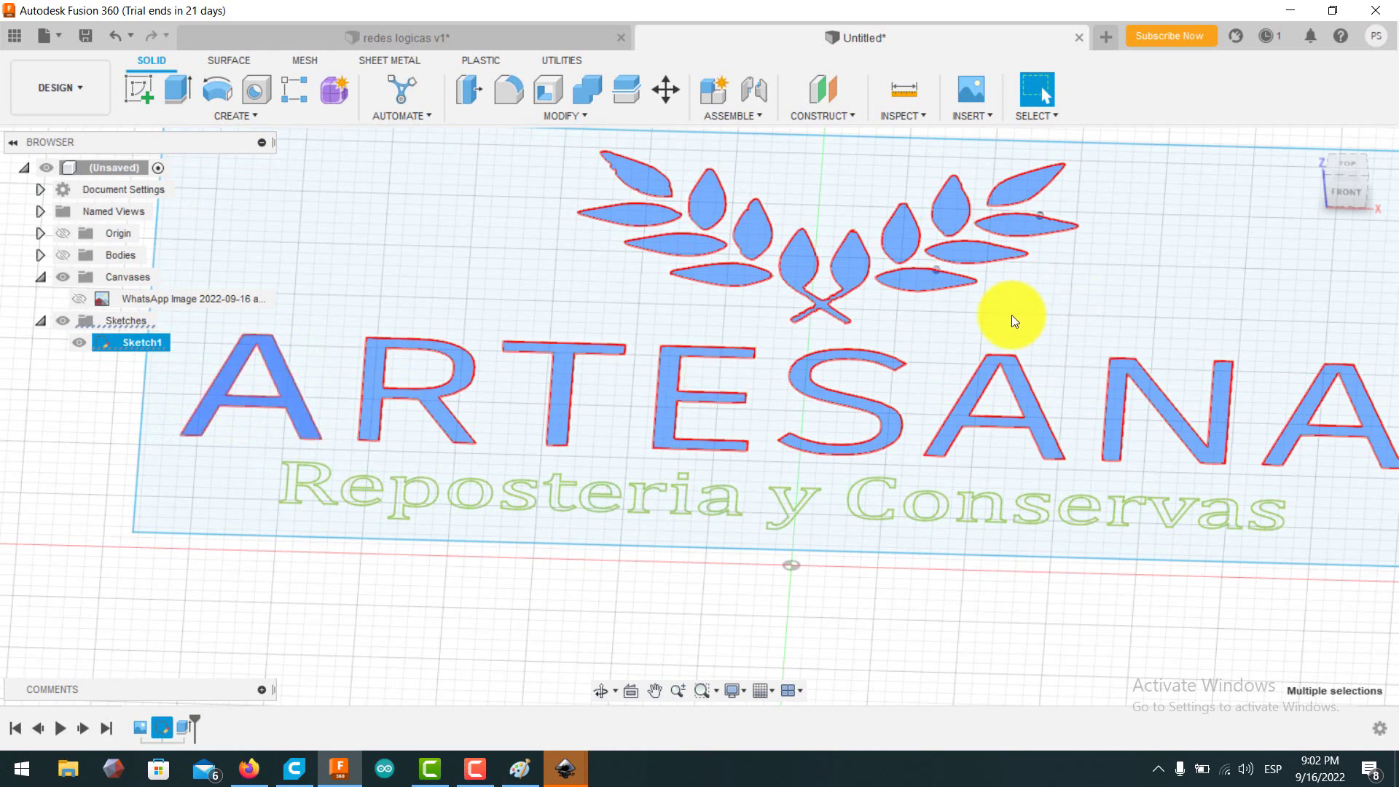
Extrude the selected laurel and ARTESANA profiles 4 mm with the bodies shown, using the Join operation to merge them with the base.
scroll(1052, 372, "down", 5)
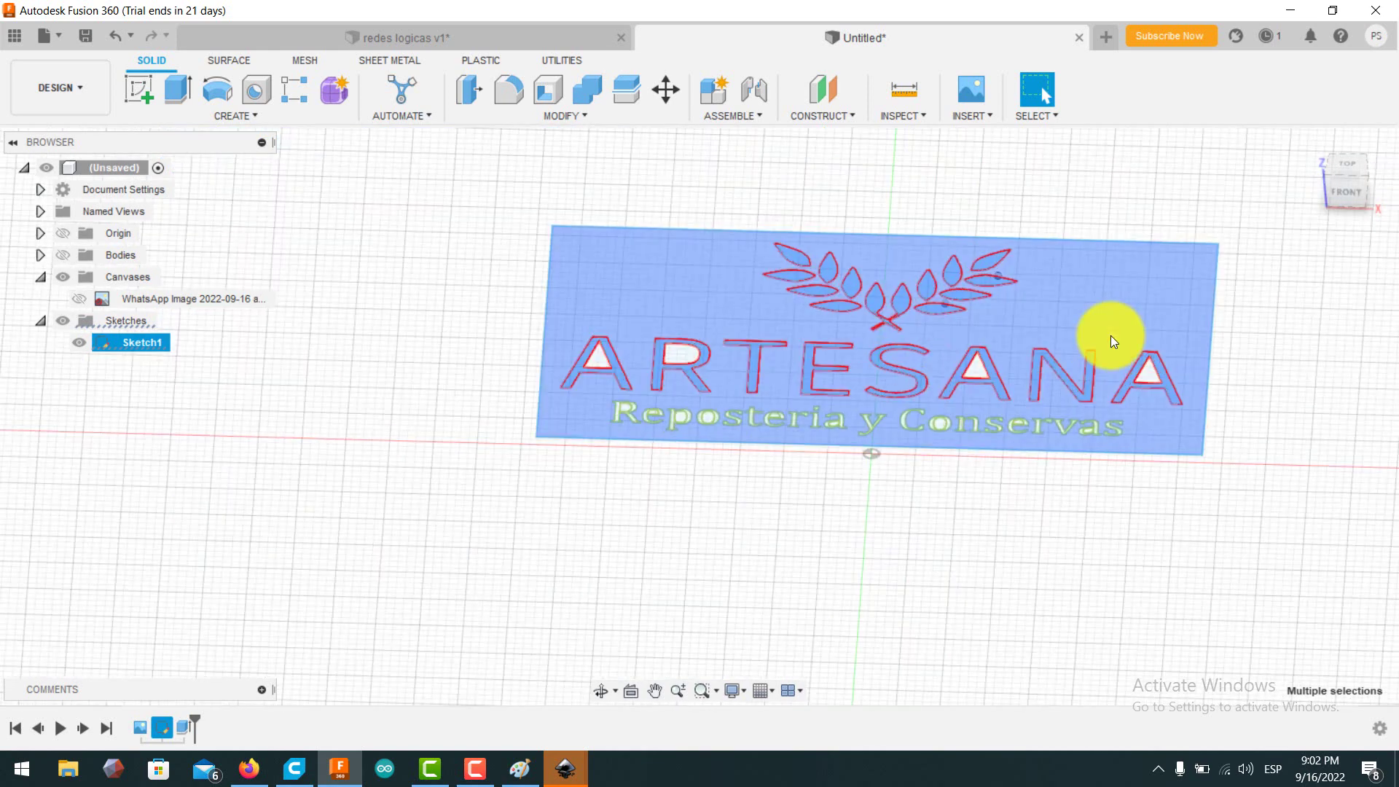
scroll(1111, 335, "up", 2)
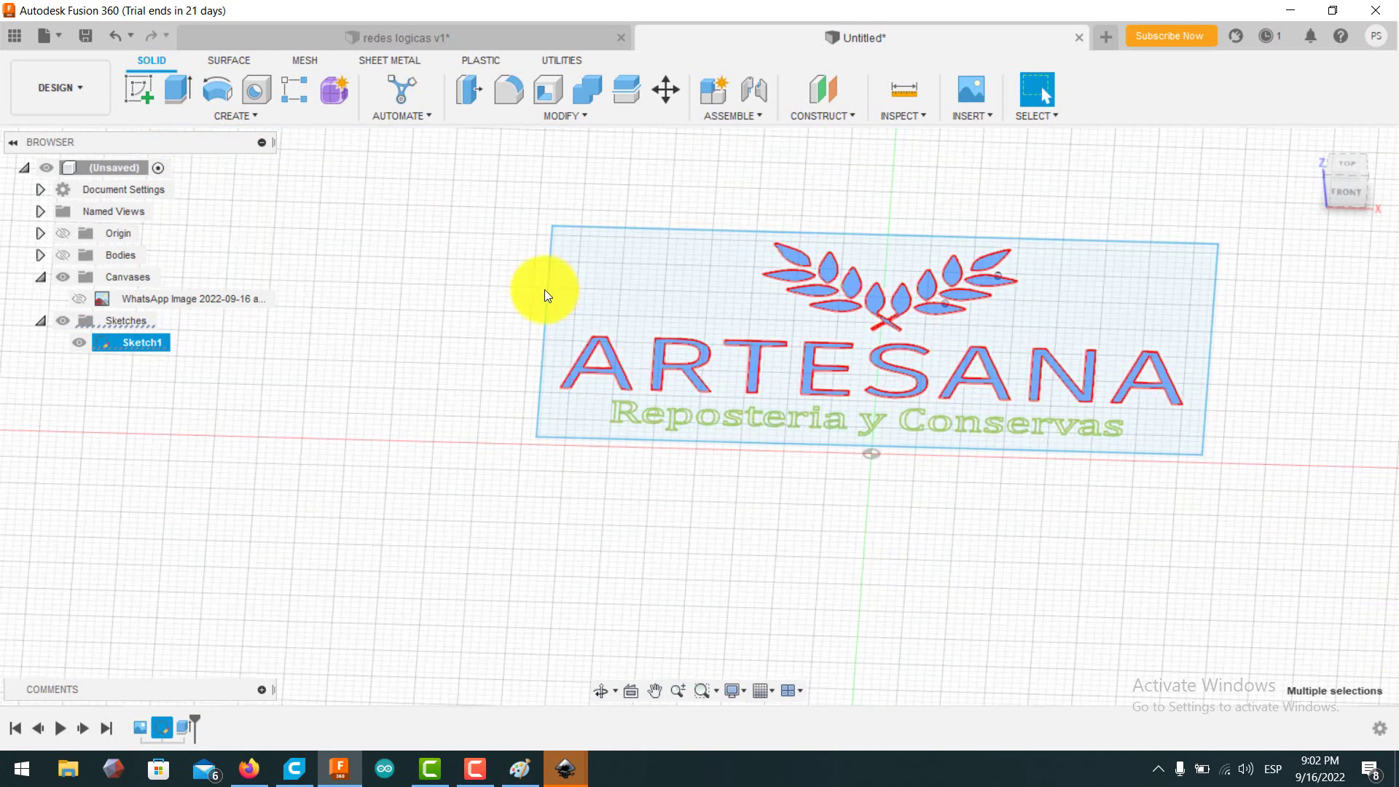
left_click(179, 91)
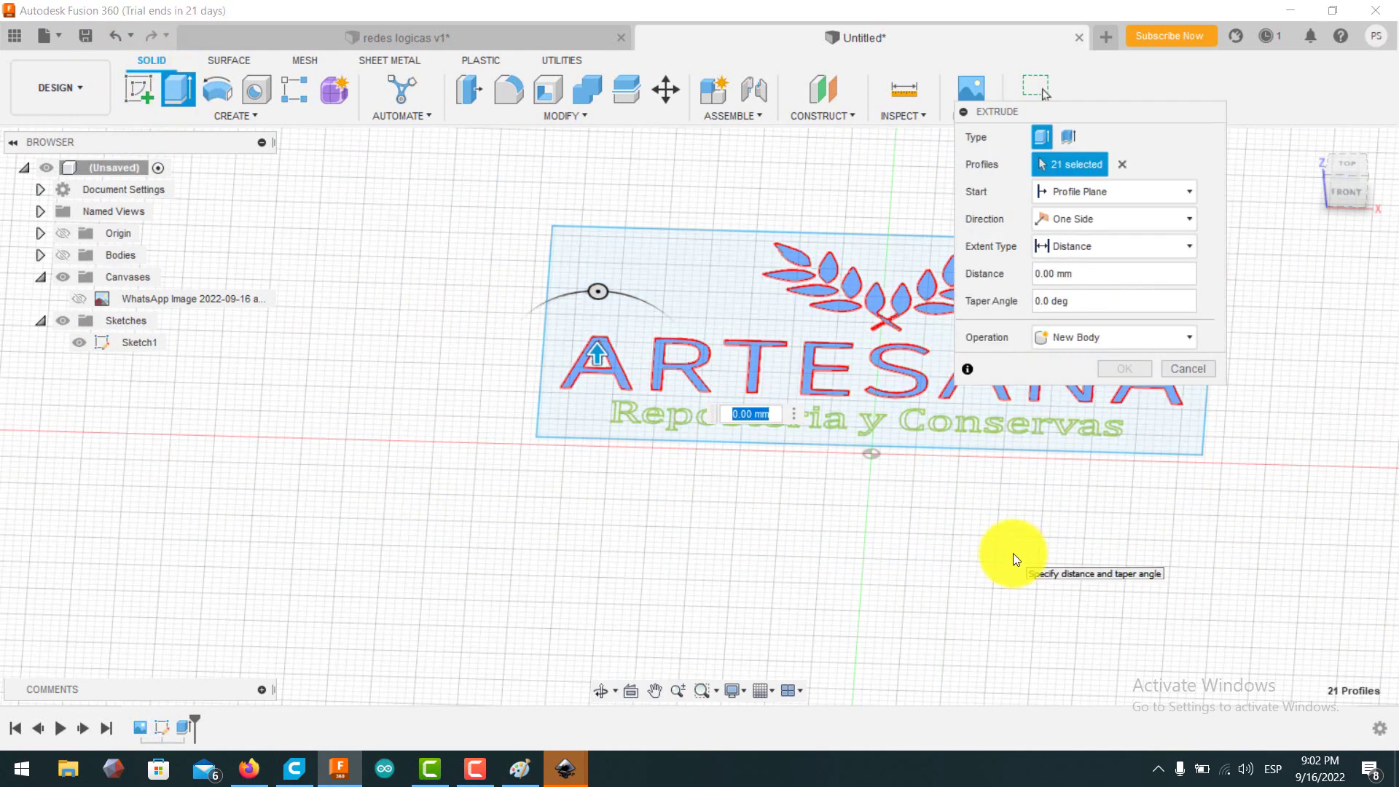
type("4")
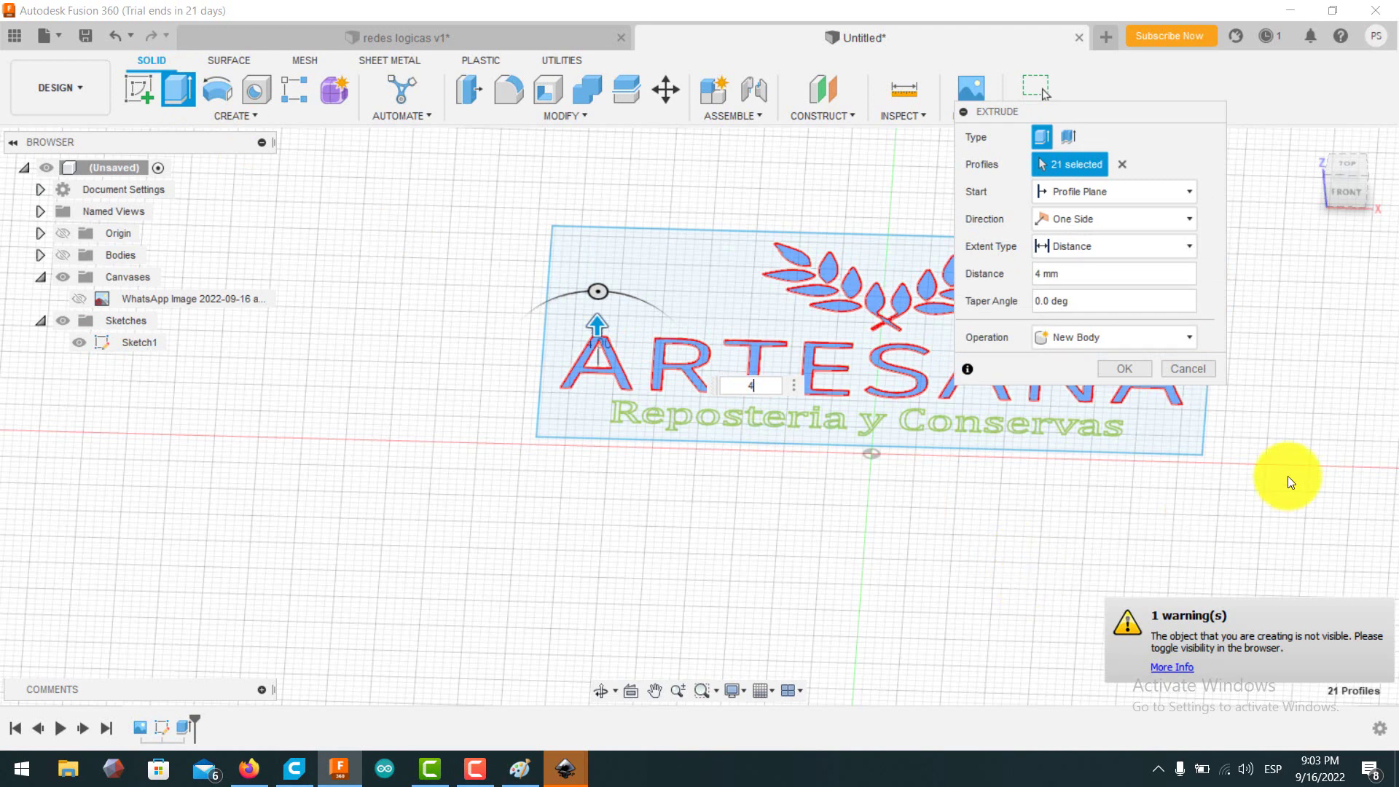
left_click(64, 259)
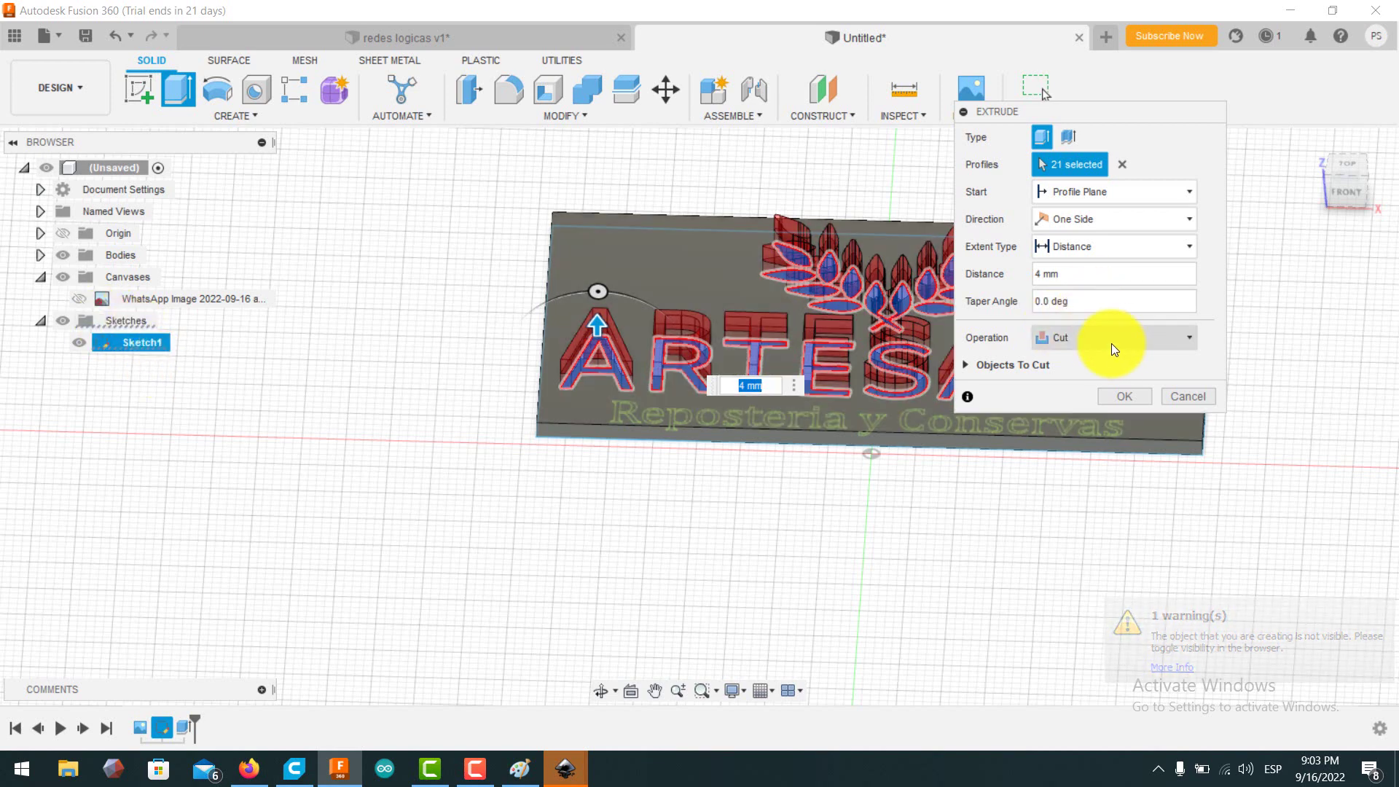
left_click(1127, 332)
key("Escape")
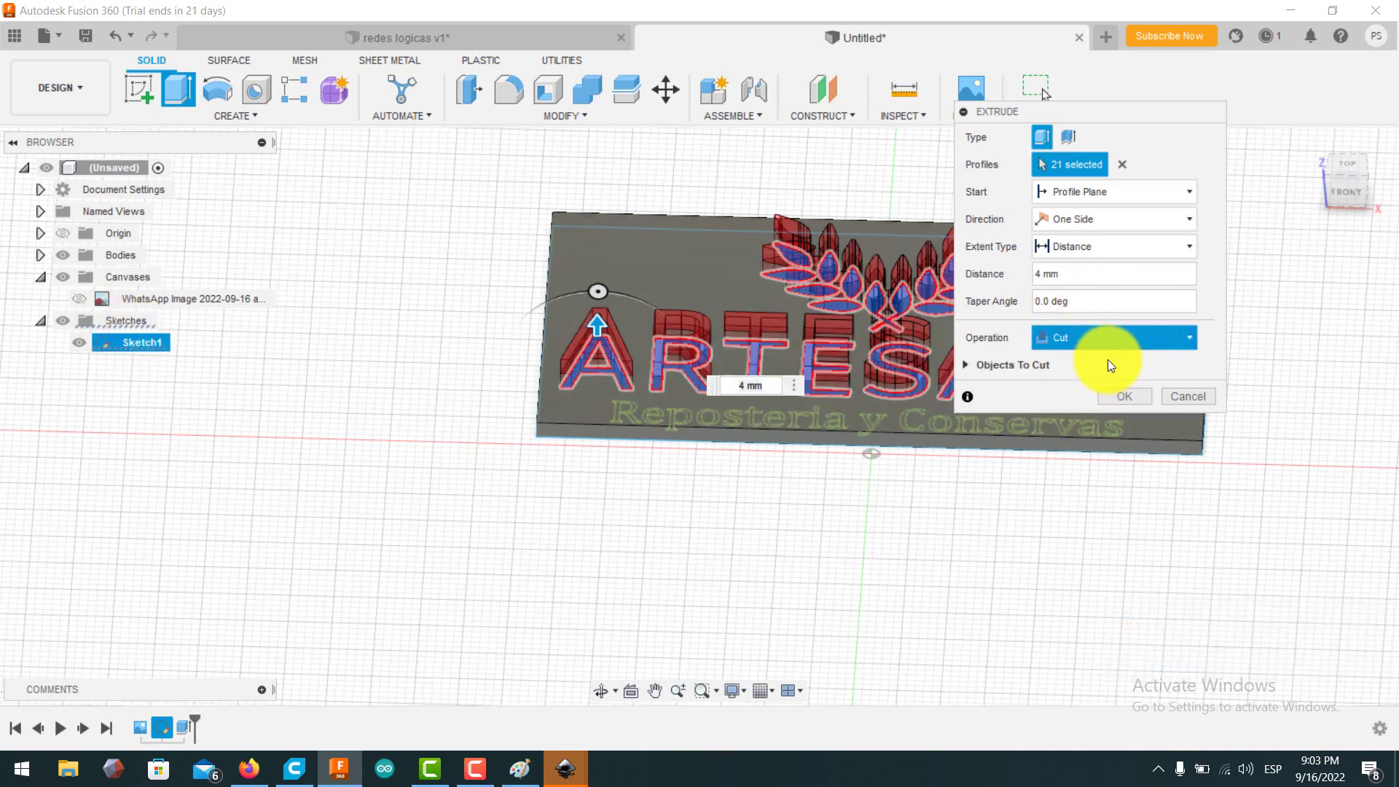
key("Up")
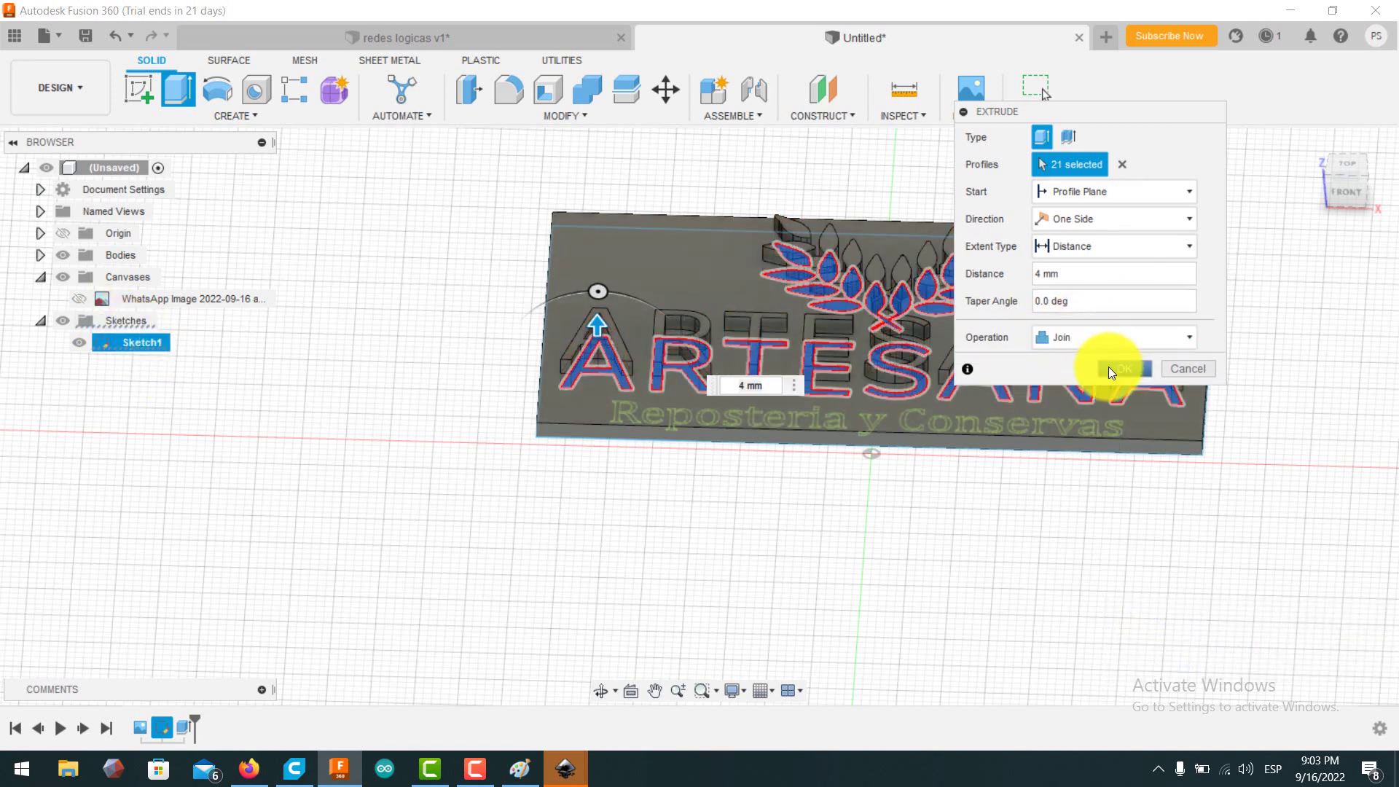
left_click(1115, 368)
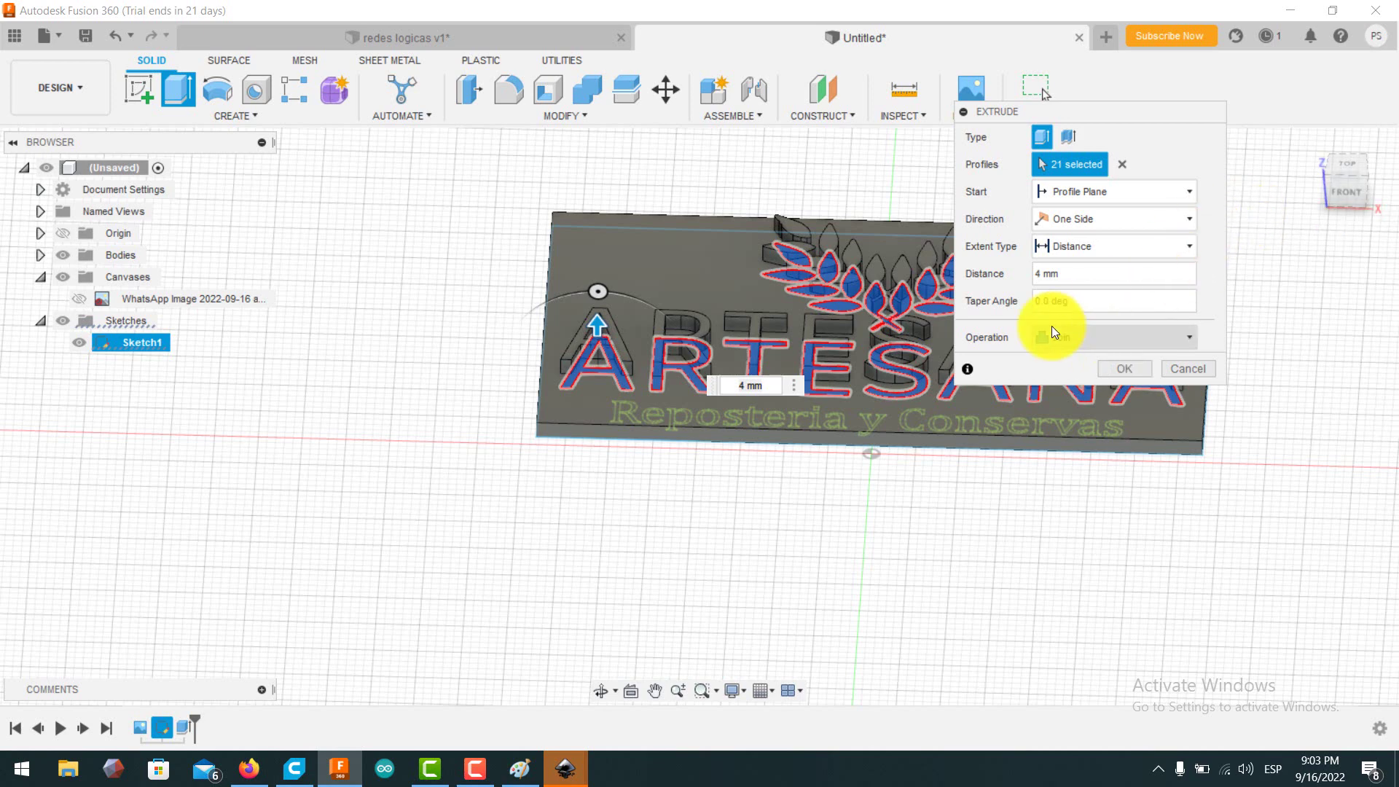
left_click(1125, 370)
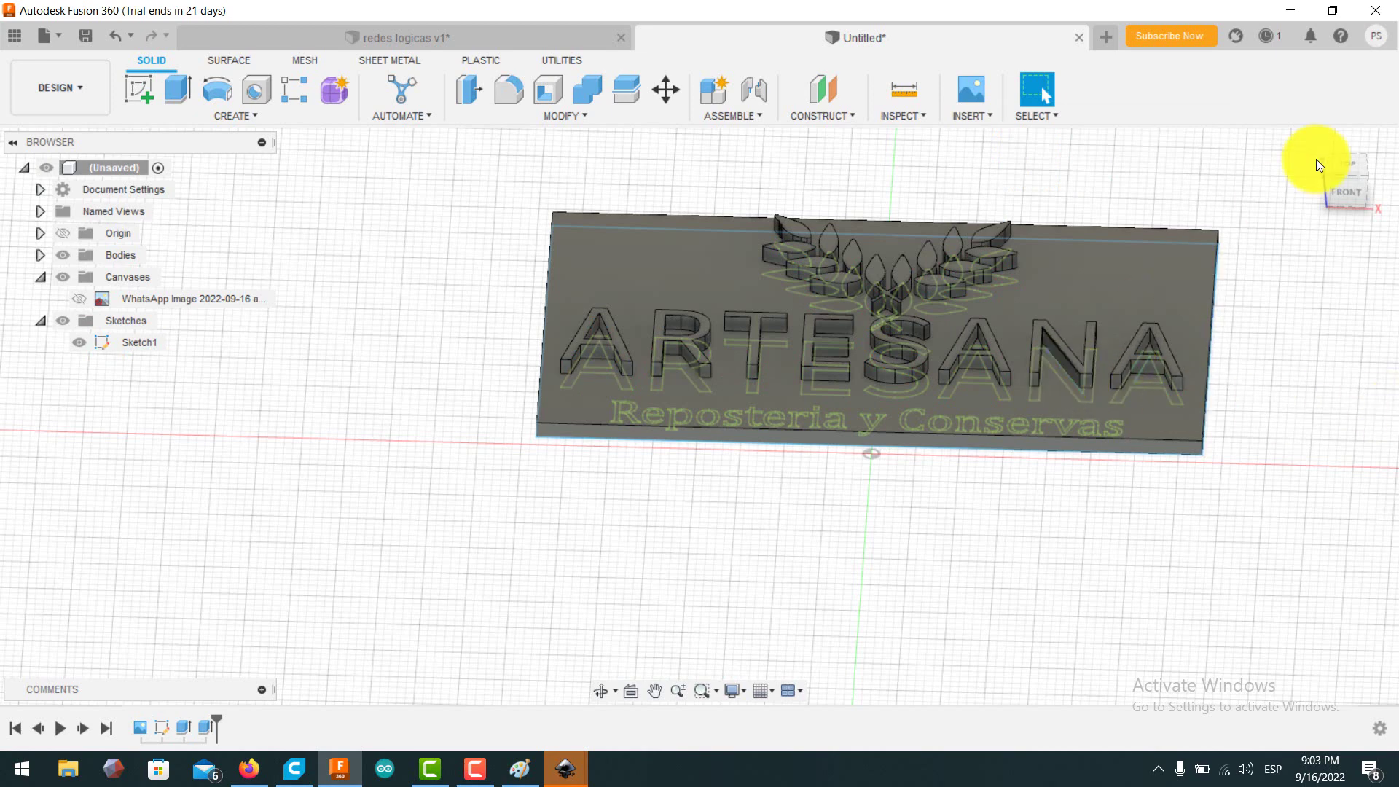
Start another extrusion and hide the bodies to expose the Reposteria y Conservas sketch profiles.
mouse_move(1346, 193)
left_mouse_down()
mouse_move(1349, 161)
mouse_move(1374, 178)
mouse_move(1309, 234)
mouse_move(1317, 252)
mouse_move(1374, 191)
left_mouse_up()
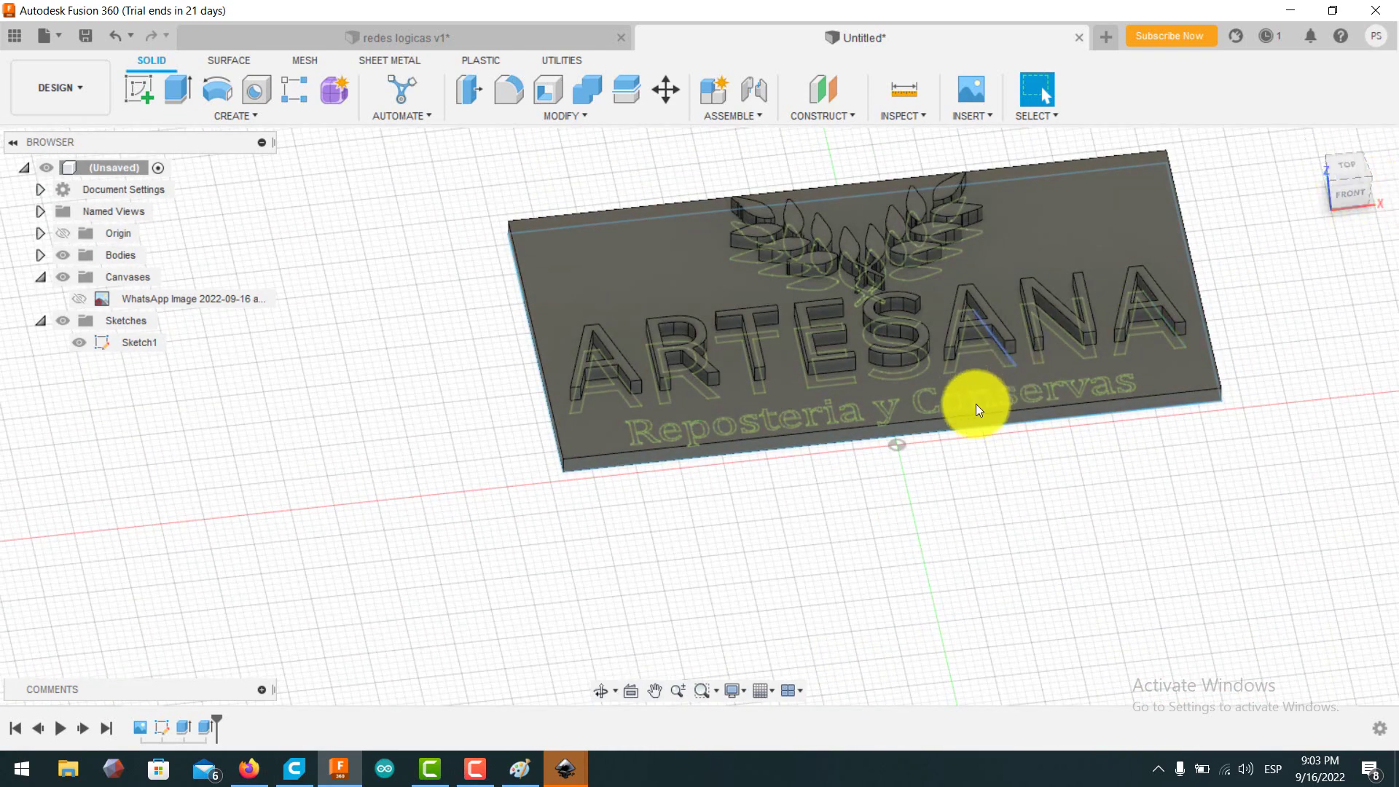
scroll(977, 400, "up", 3)
middle_click_drag(865, 375, 759, 491)
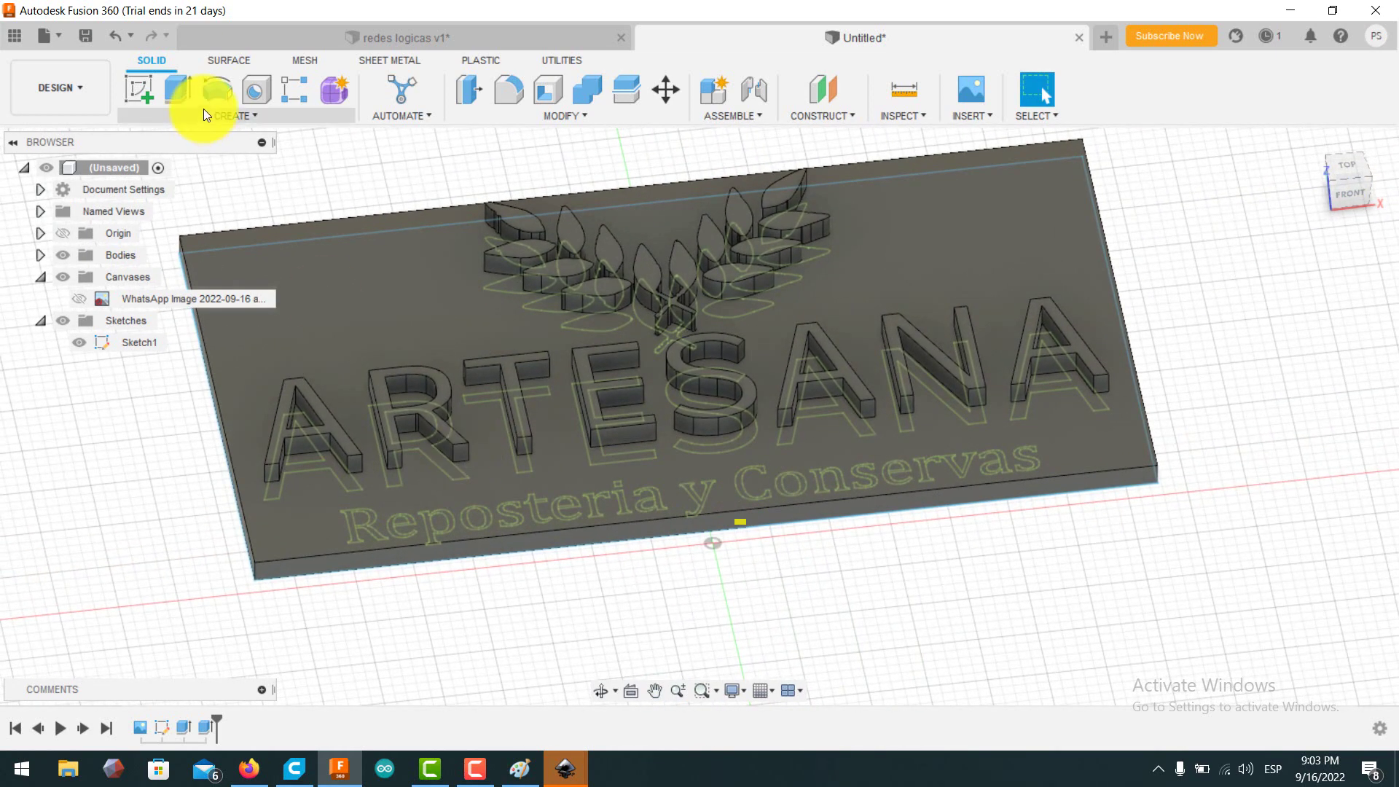
left_click(179, 88)
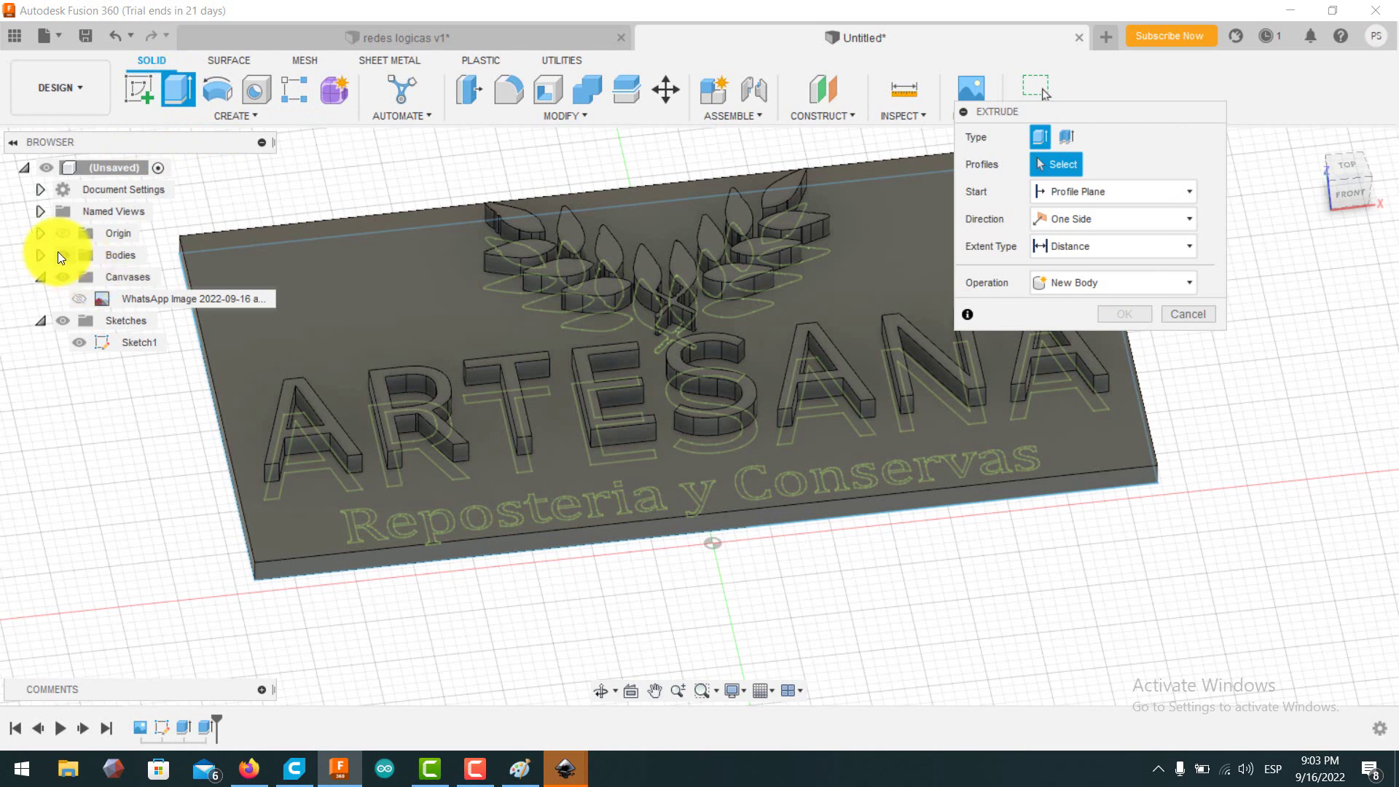
left_click(62, 254)
Select the ten letter profiles of "Reposteria", leaving the dot of the i and the enclosed areas inside the letters out.
scroll(366, 541, "up", 3)
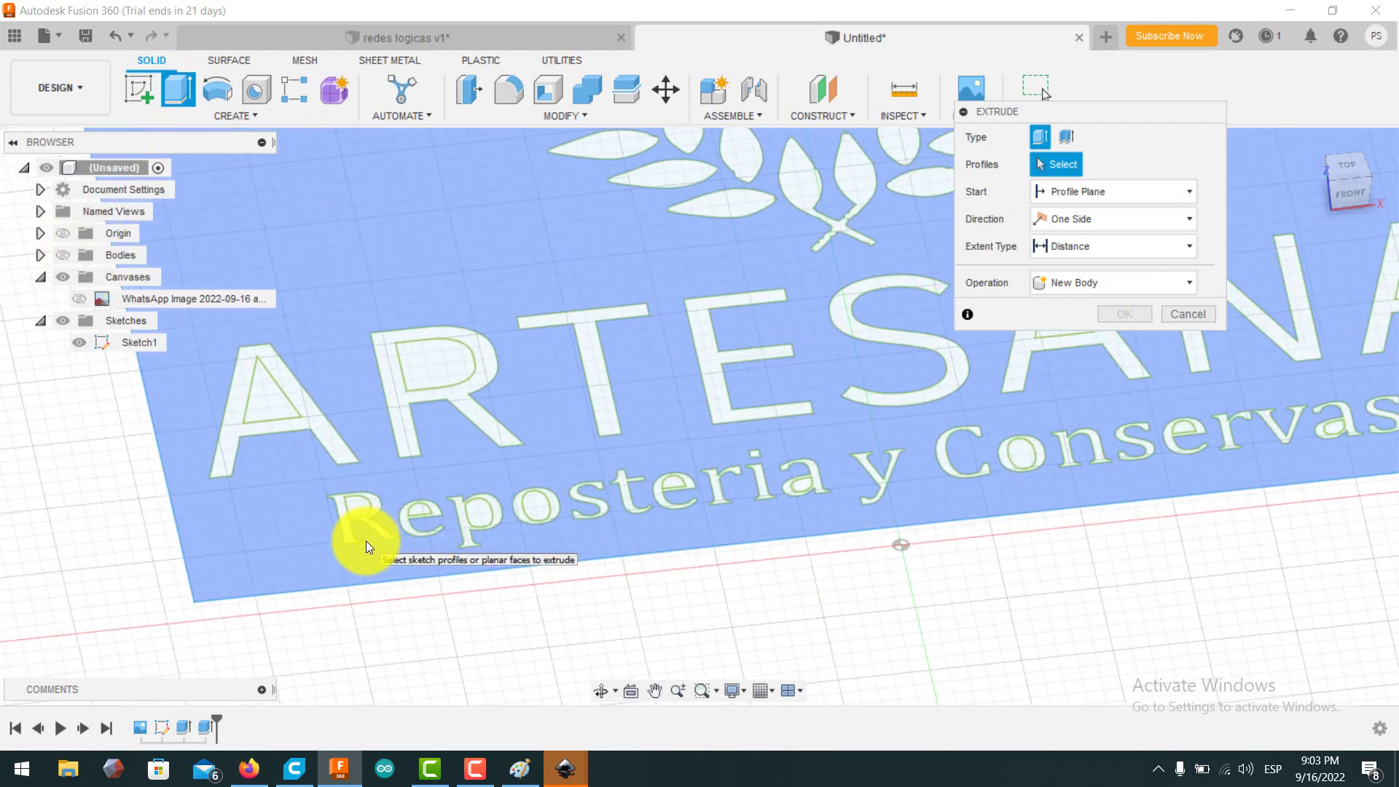
scroll(366, 540, "up", 3)
left_click(379, 498)
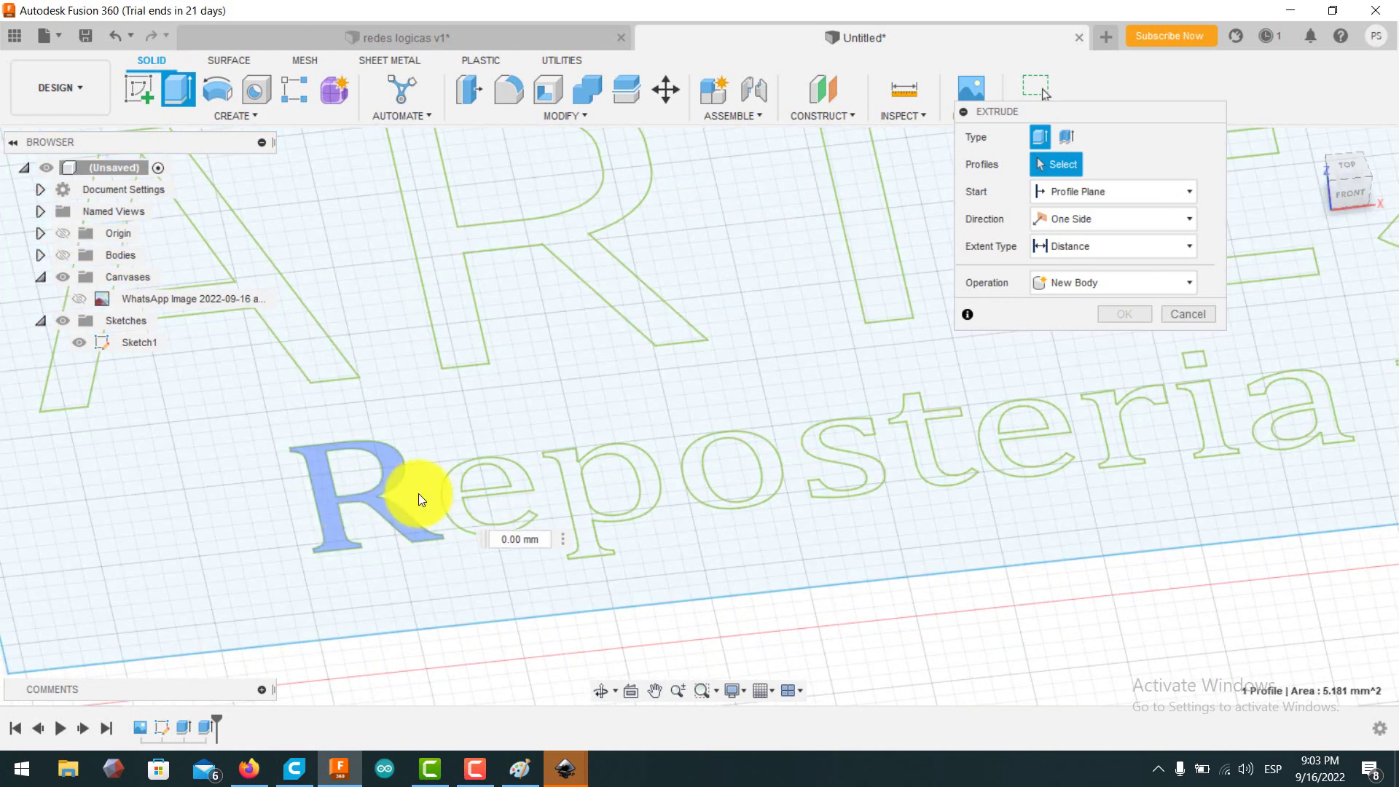
left_click(469, 503)
left_click(584, 502)
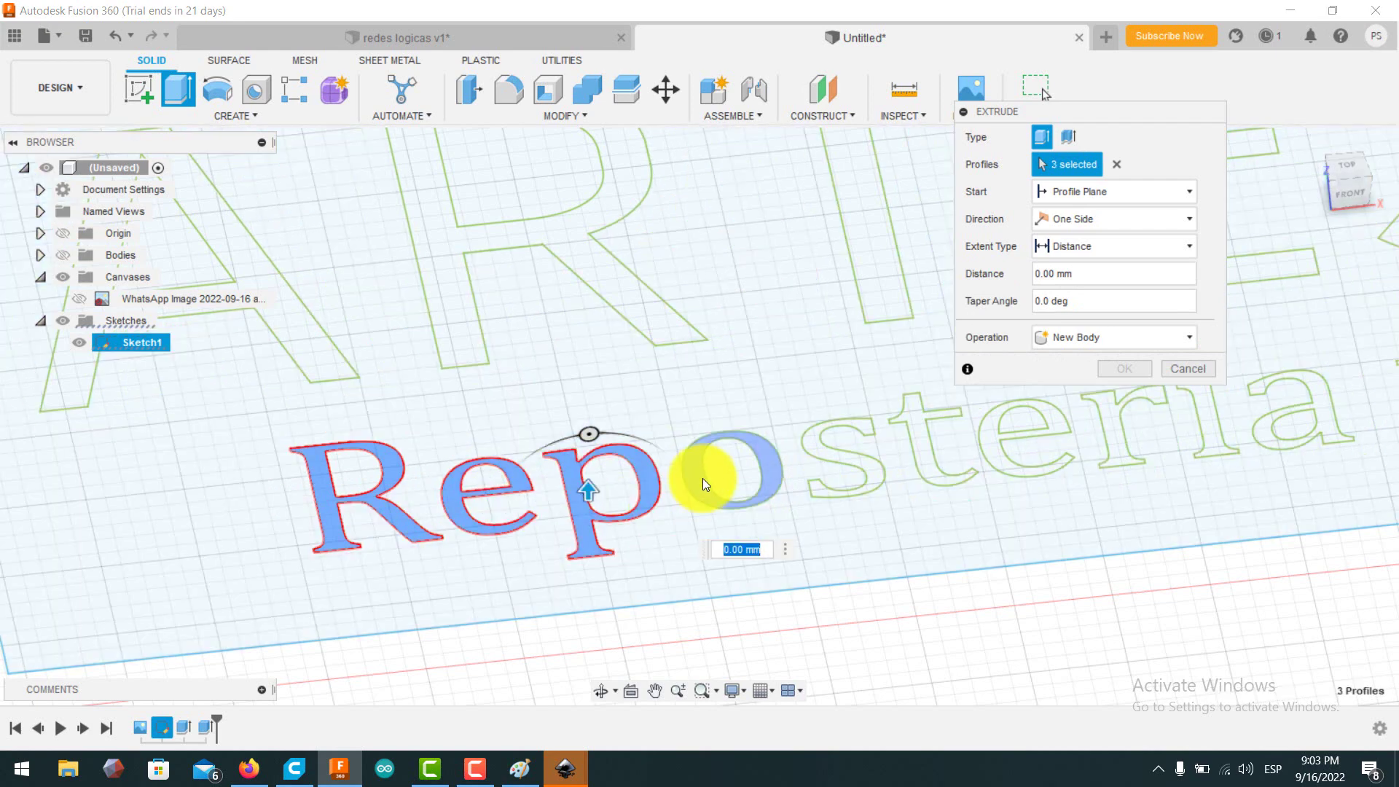
left_click(702, 477)
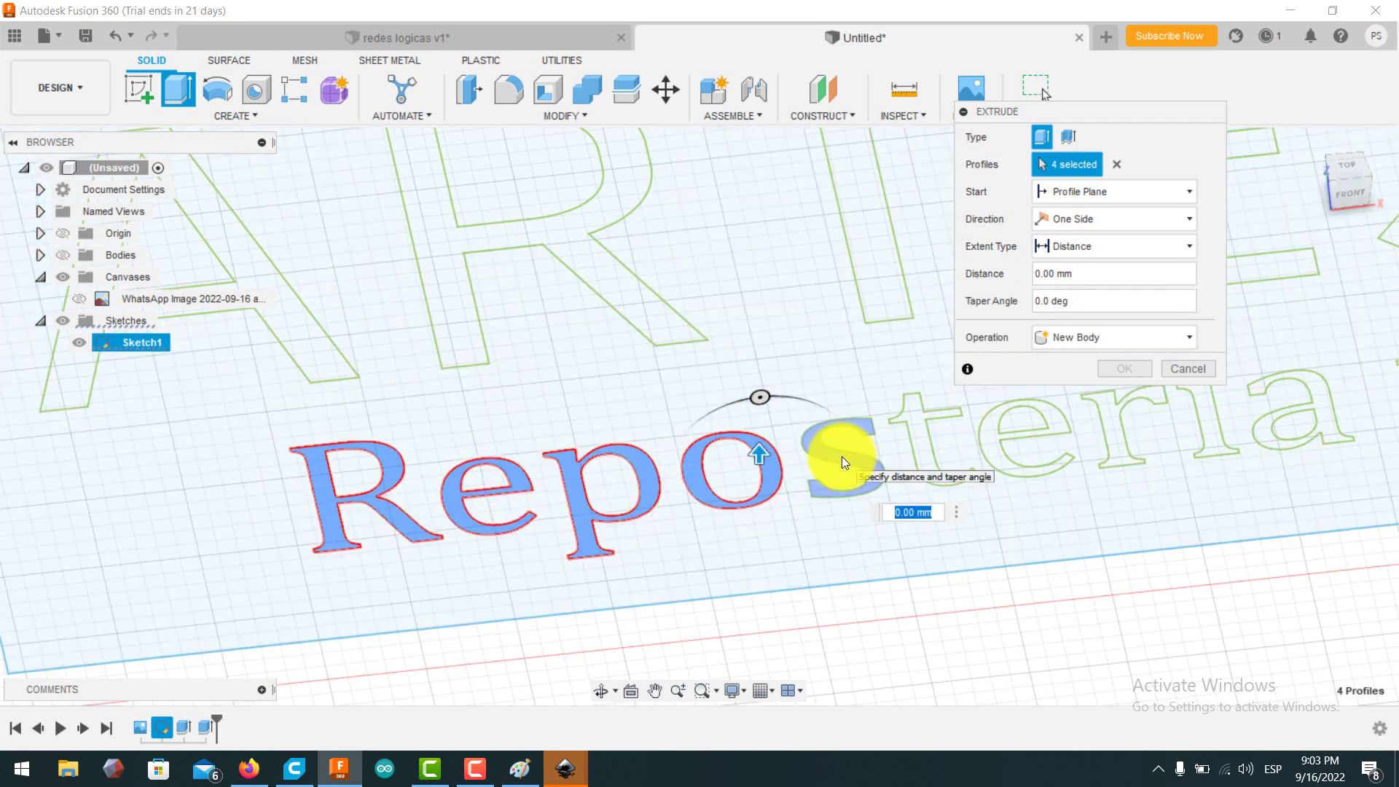
left_click(842, 456)
left_click(922, 451)
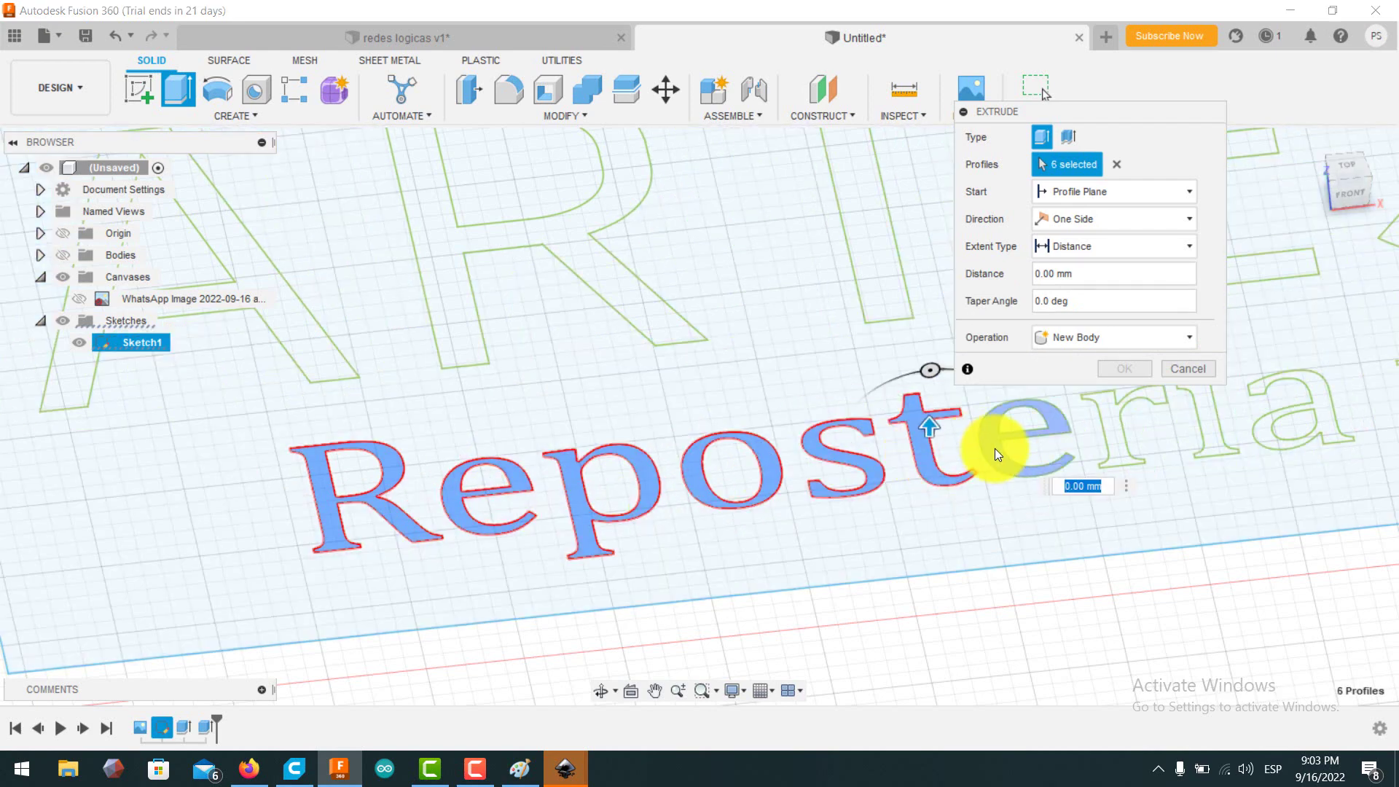
left_click(996, 449)
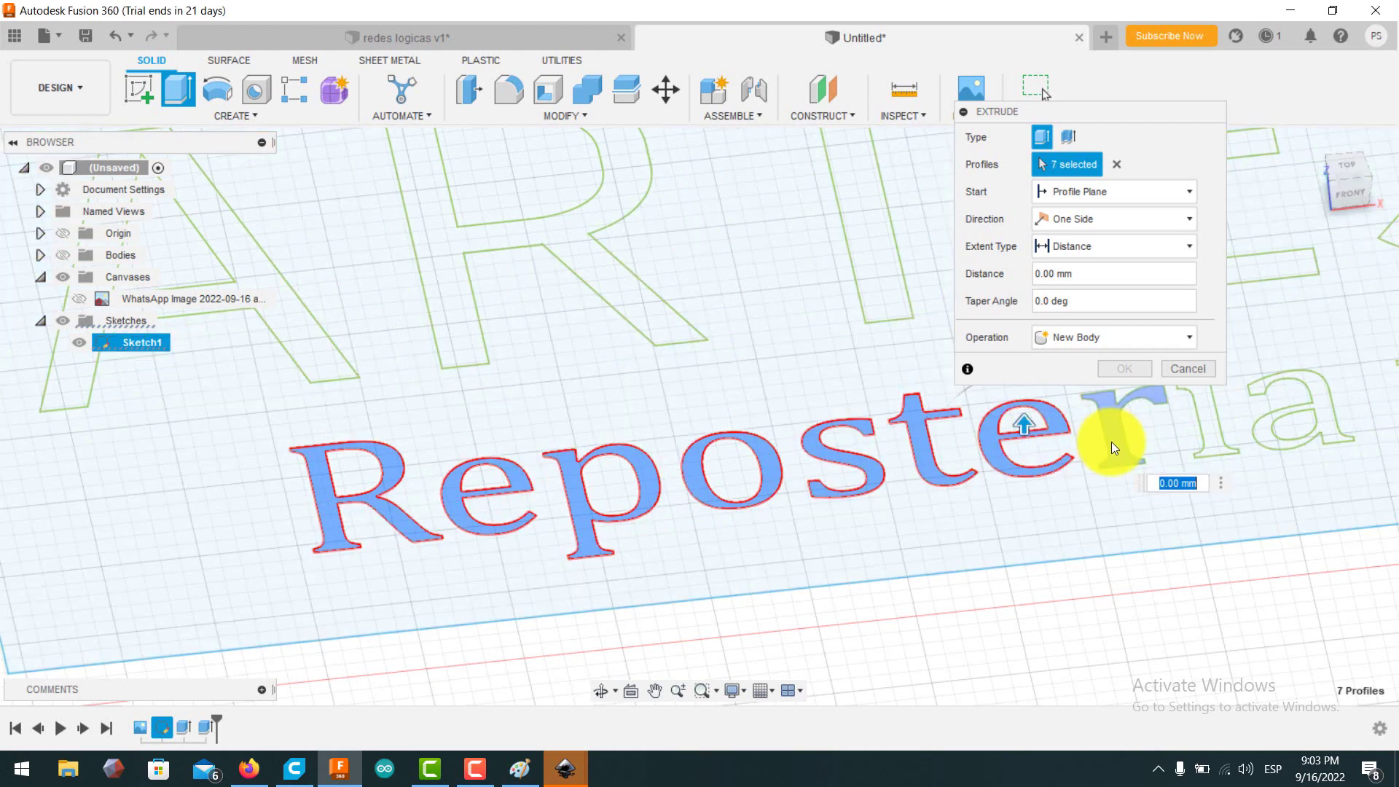
left_click(1111, 442)
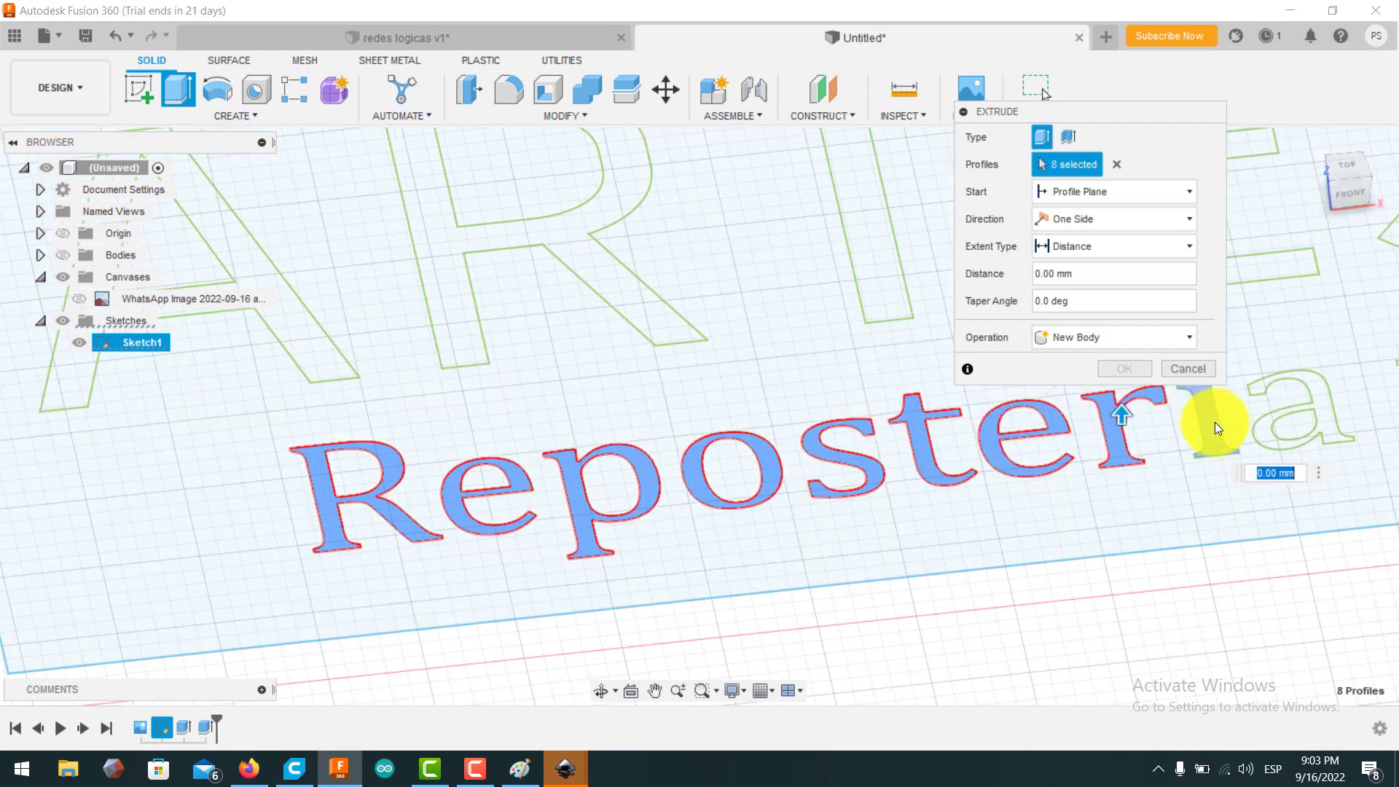
left_click(1215, 422)
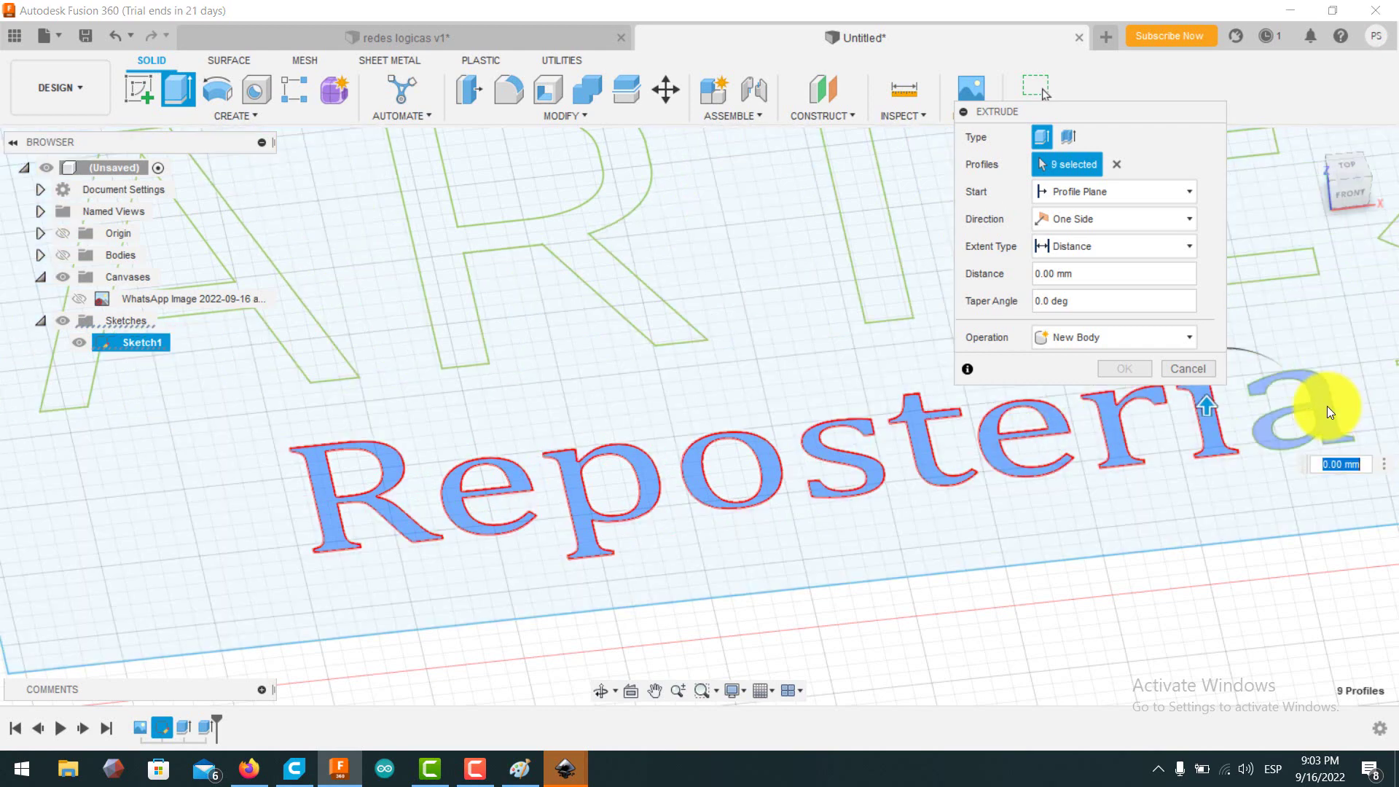
left_click(1327, 406)
Add the letter y and all nine letters of "Conservas" to the selected profiles, leaving their enclosed inner areas out.
scroll(1181, 497, "down", 2)
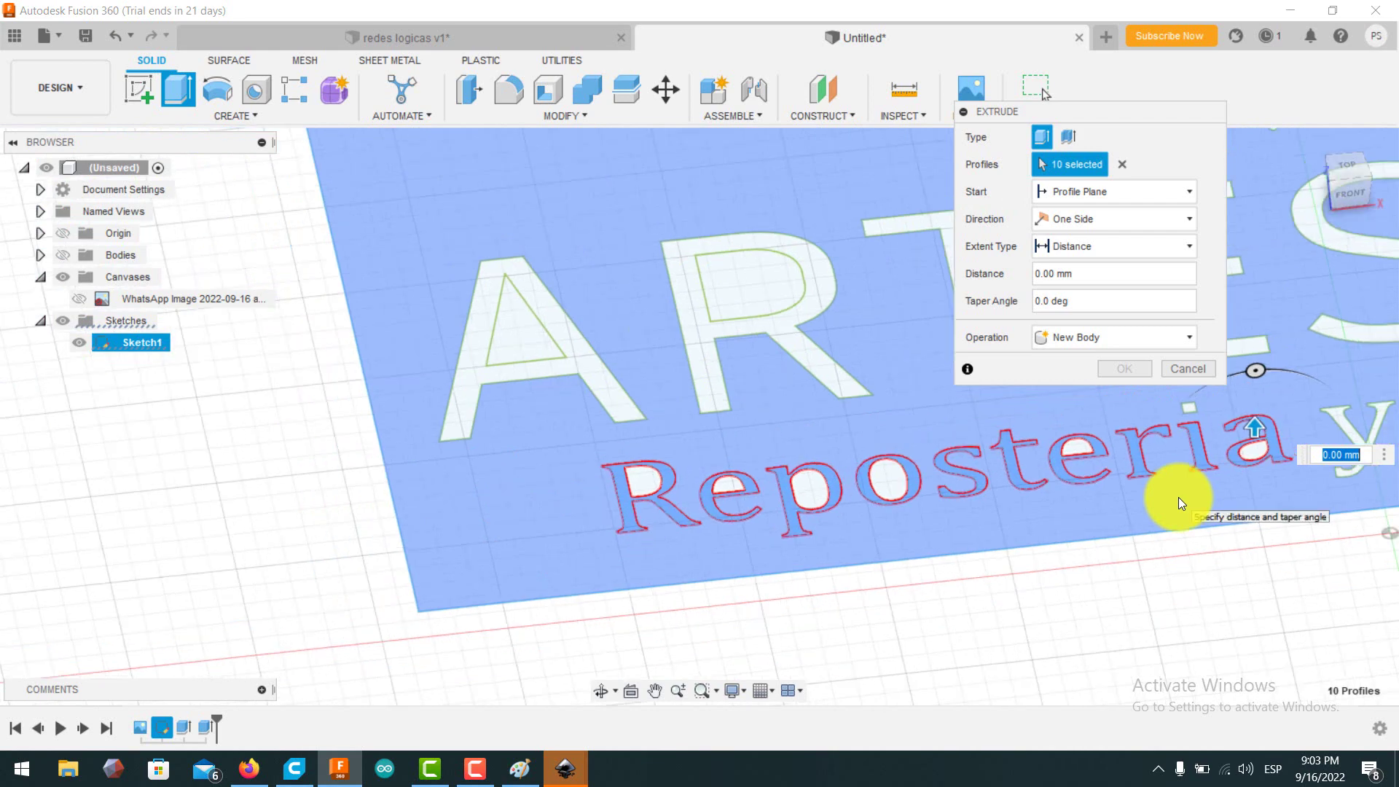
middle_click_drag(1178, 498, 430, 567)
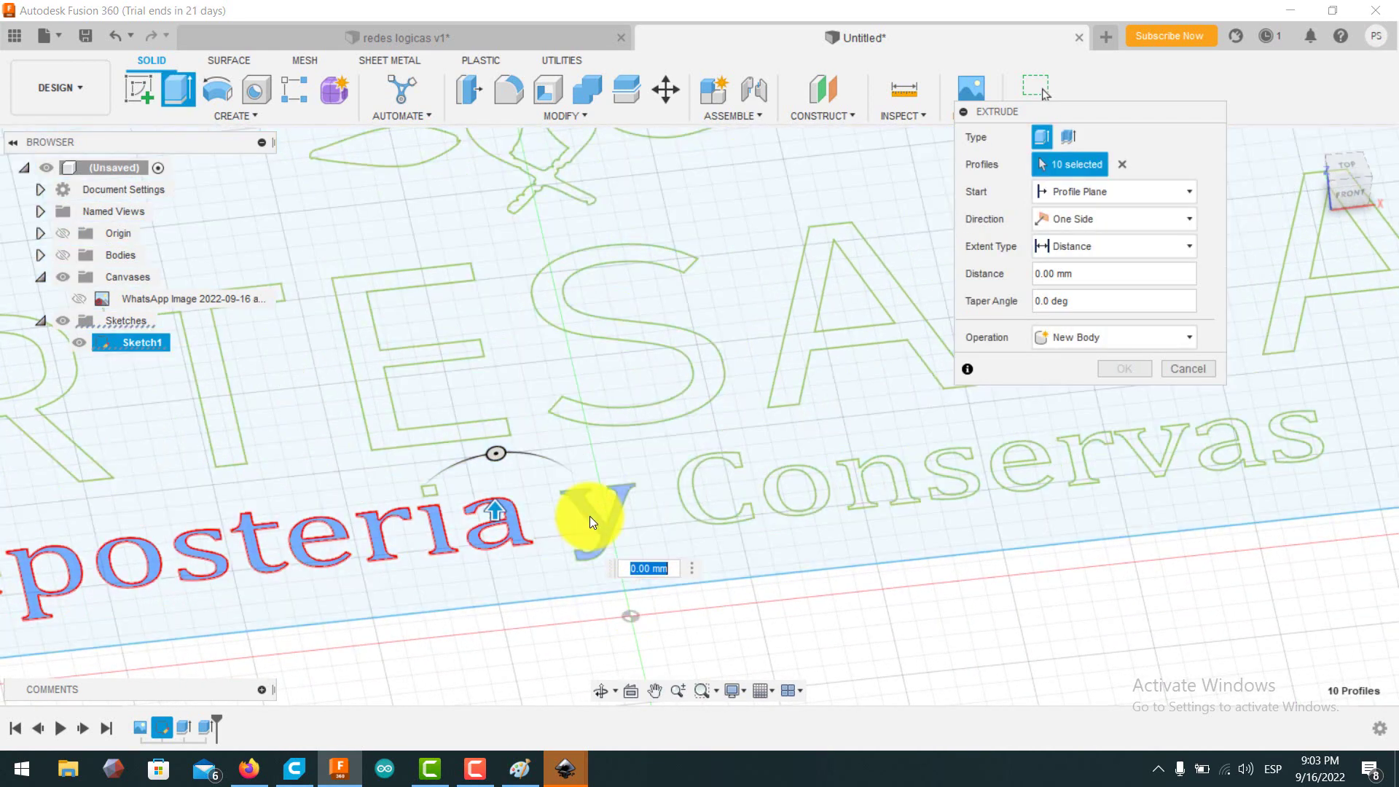
left_click(588, 516)
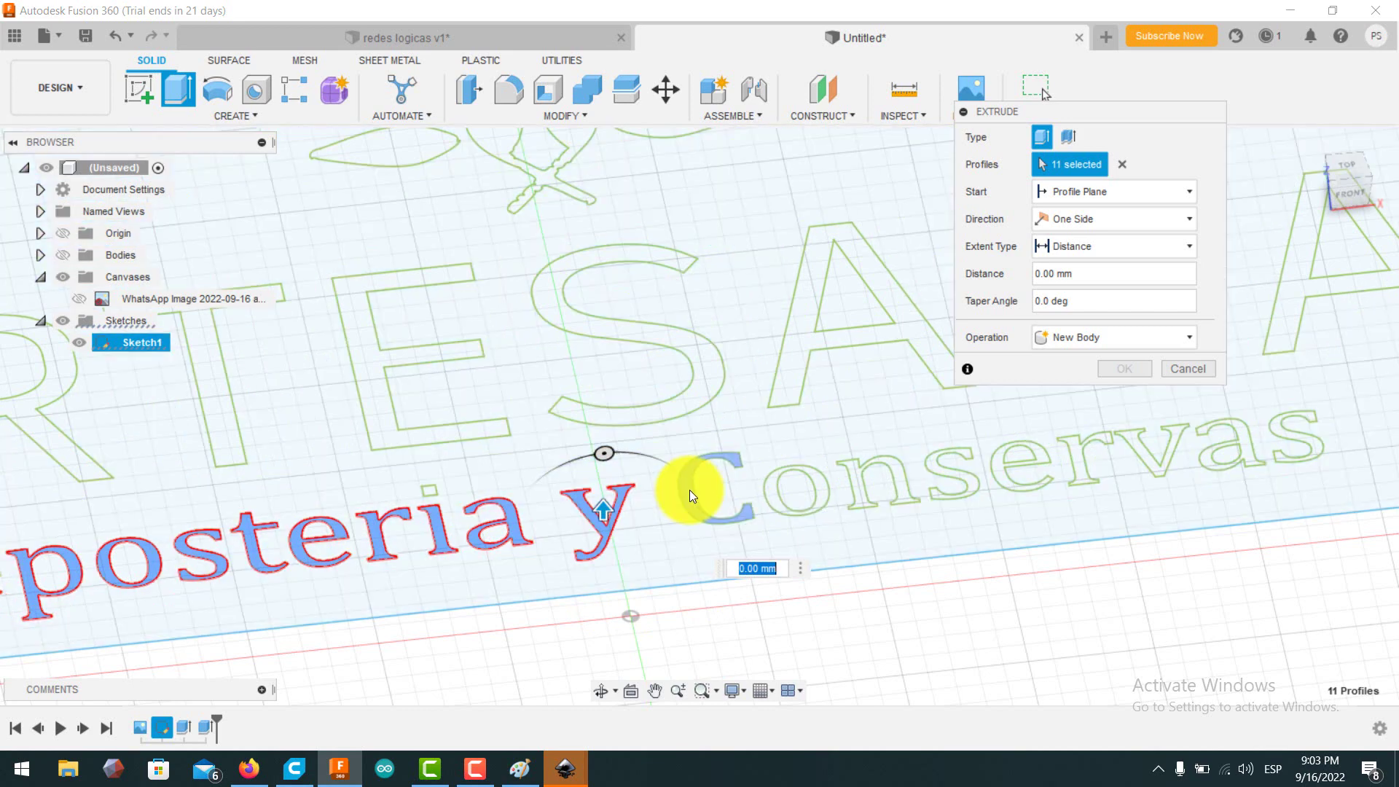
left_click(690, 489)
left_click(782, 502)
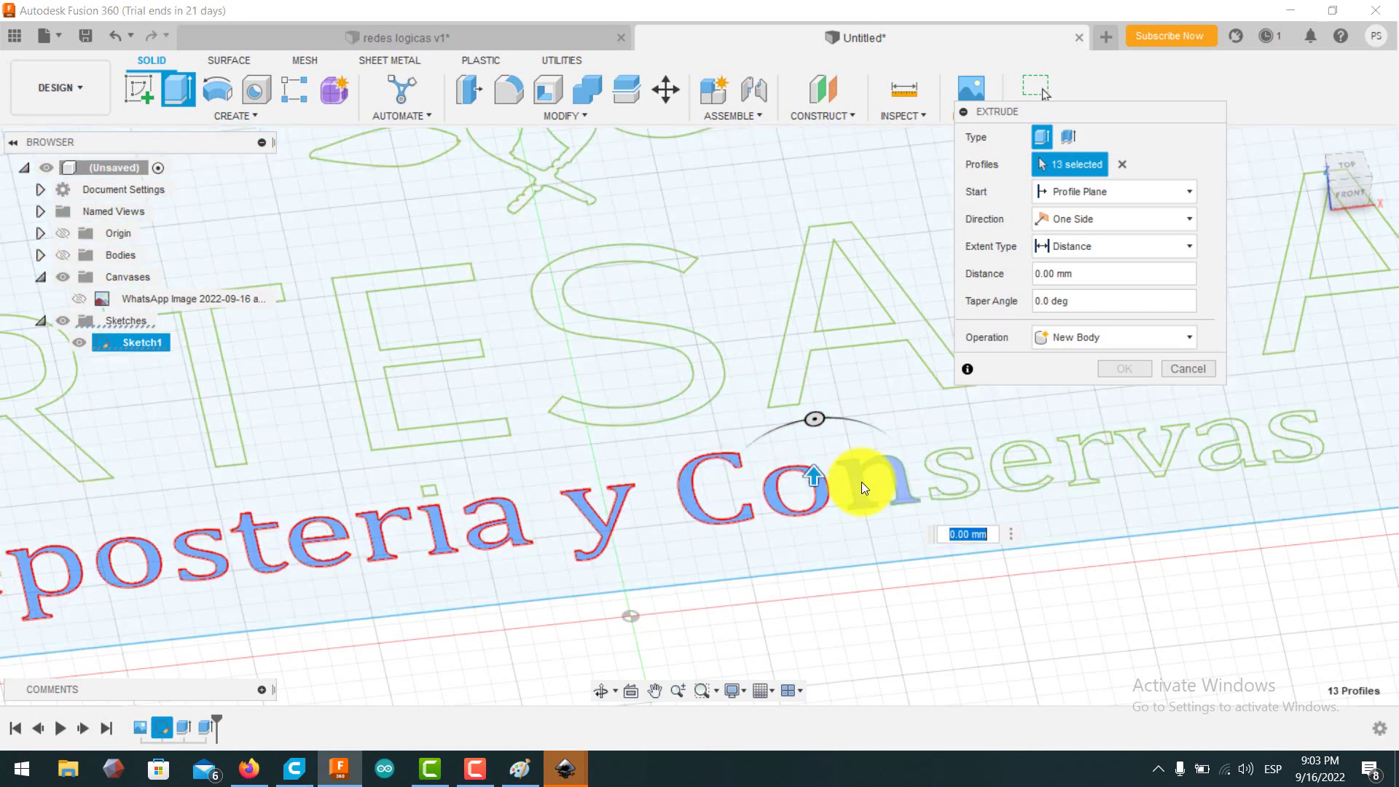
left_click(859, 483)
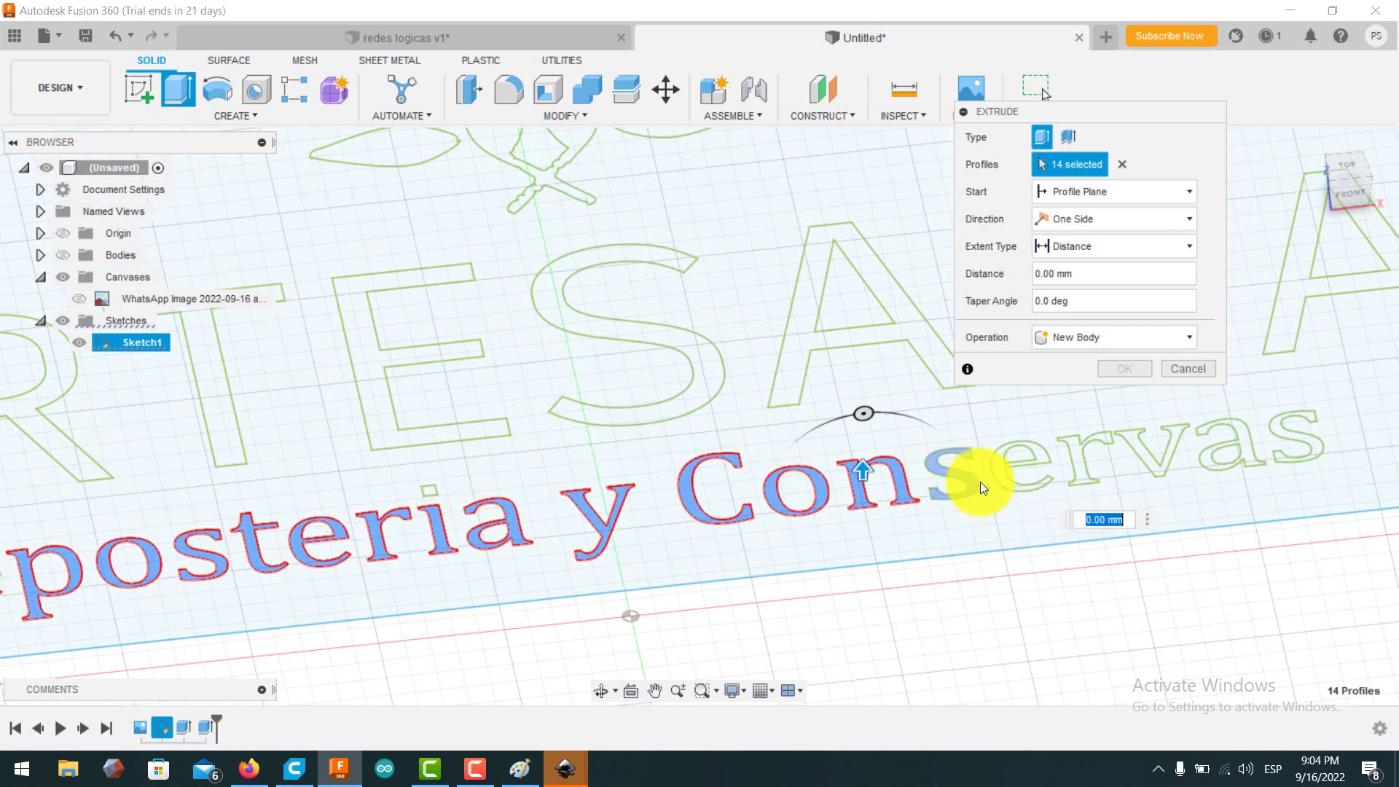
left_click(981, 483)
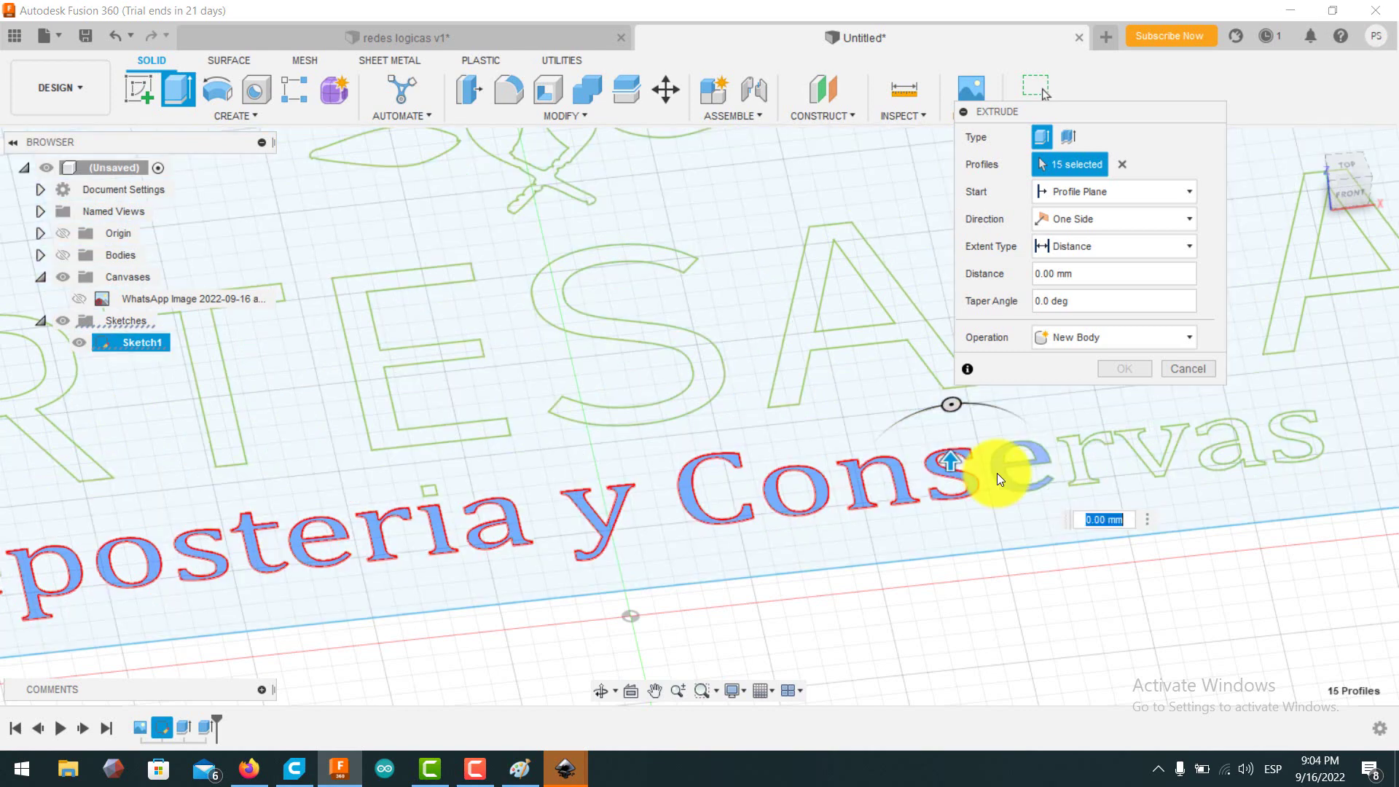
left_click(1040, 454)
left_click(1079, 461)
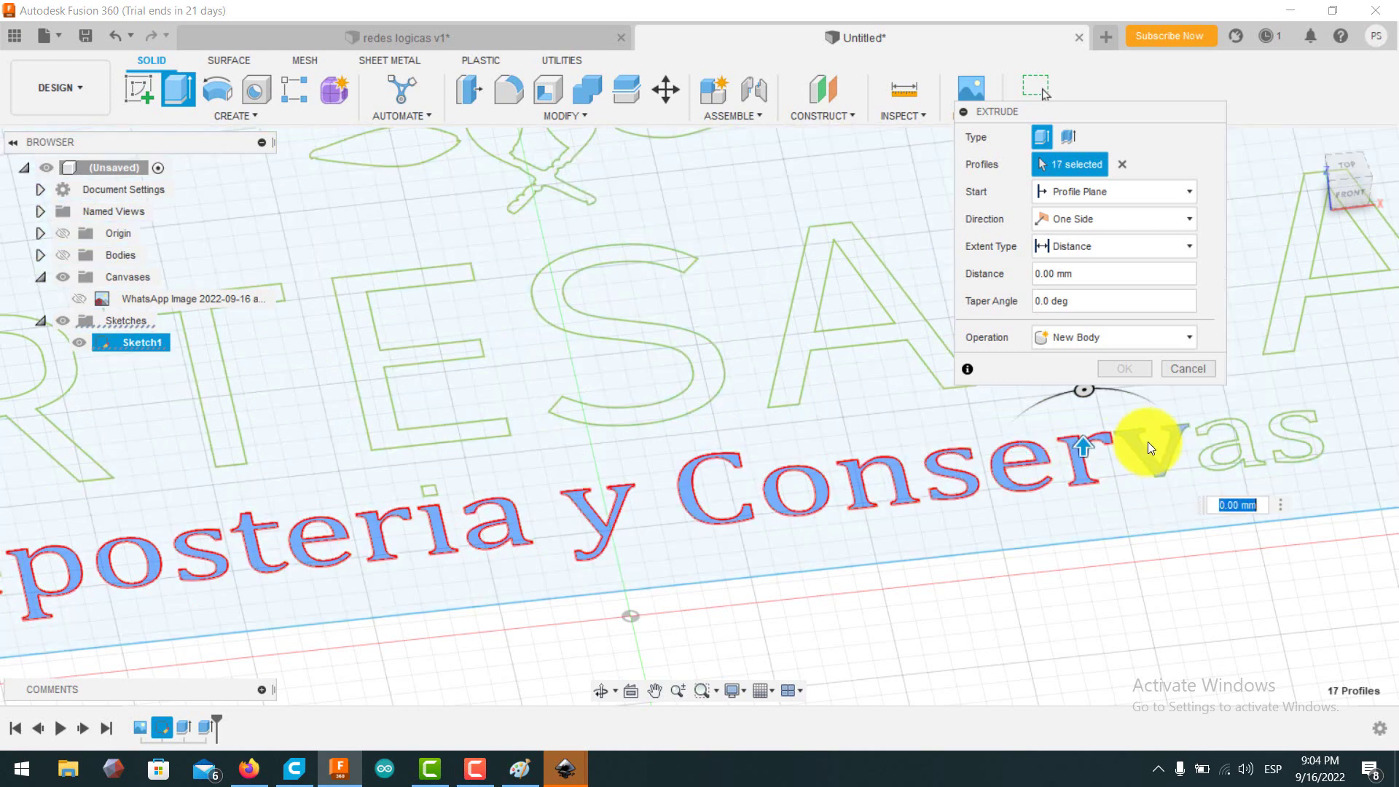
left_click(1145, 456)
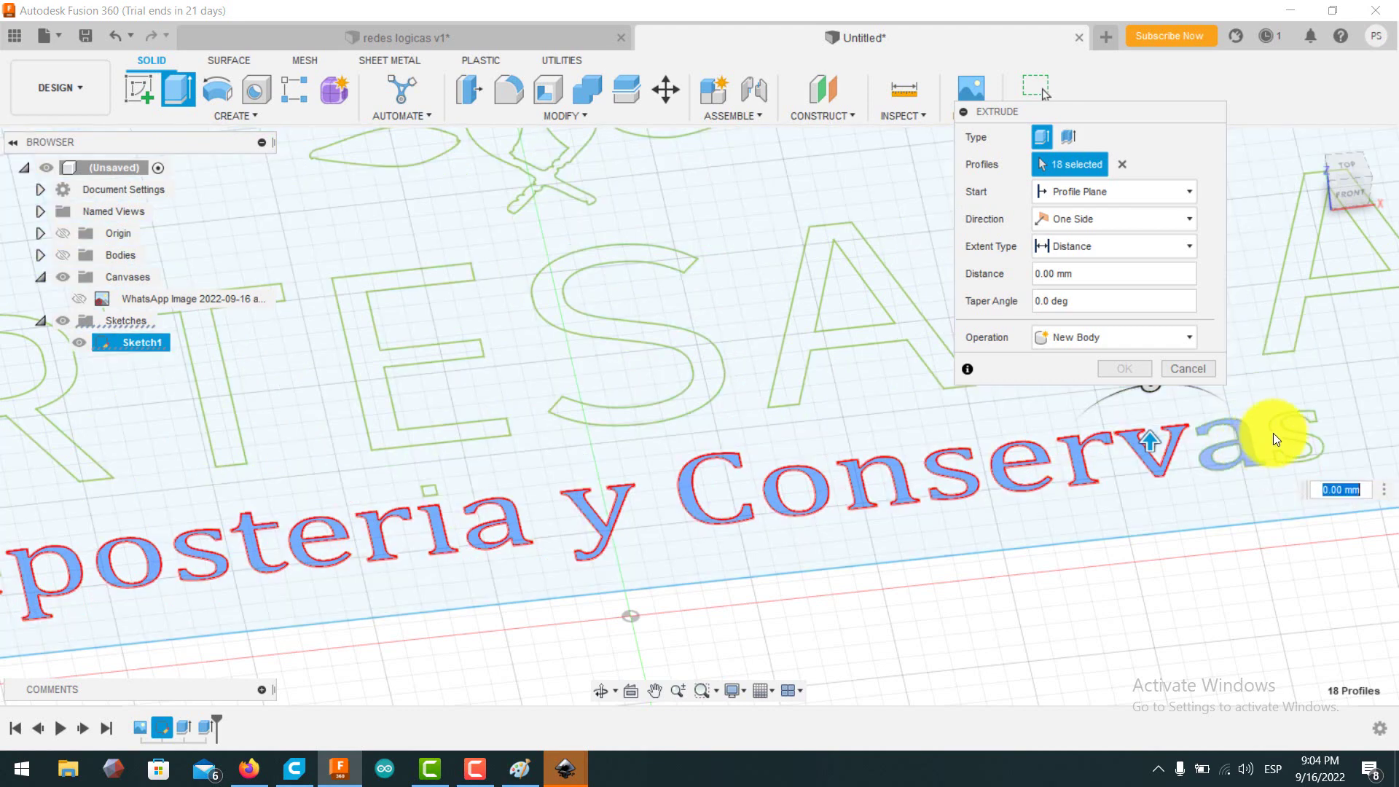
left_click(1274, 433)
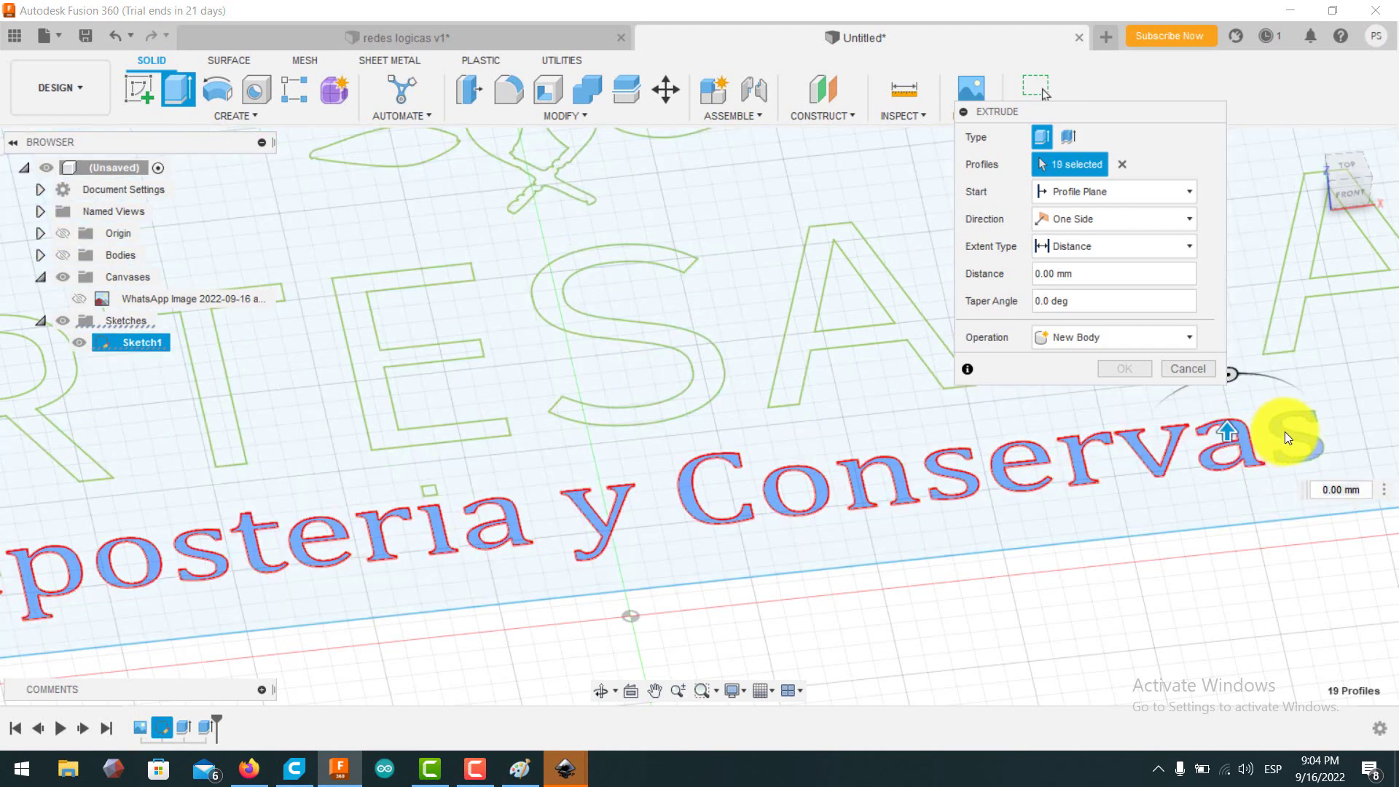
left_click(1283, 432)
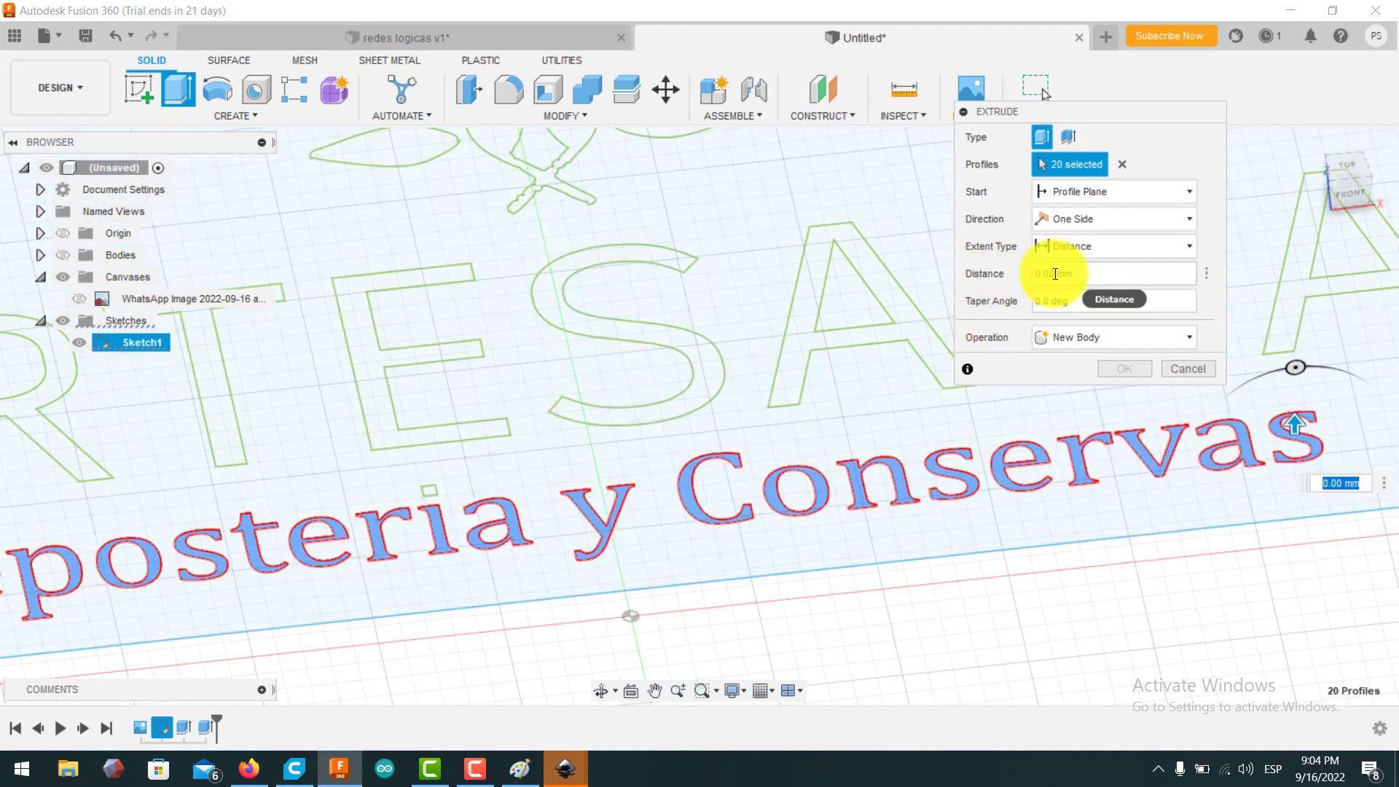
Extrude the selected Reposteria y Conservas profiles 4 mm with the bodies shown, using the Join operation to merge them with the base.
left_click(1026, 277)
type("4")
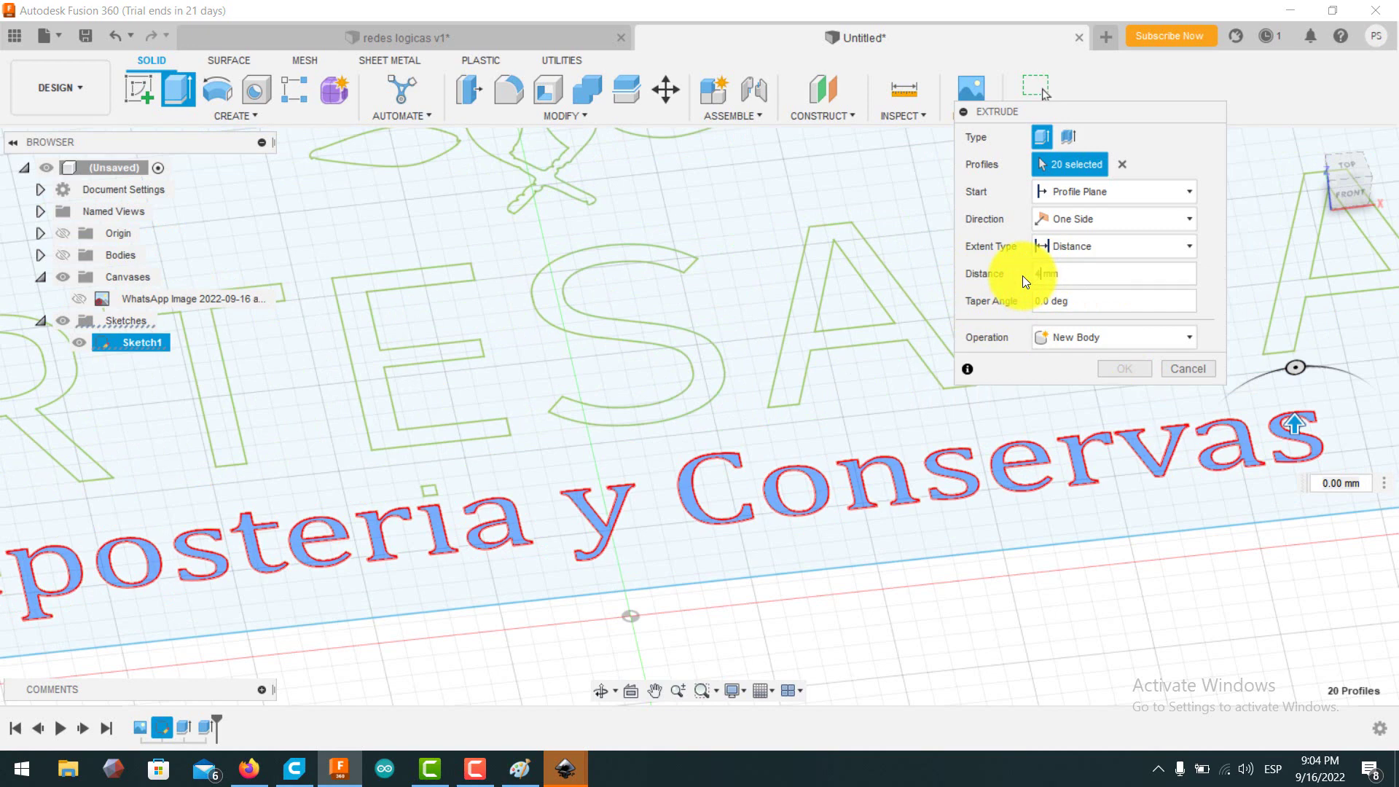
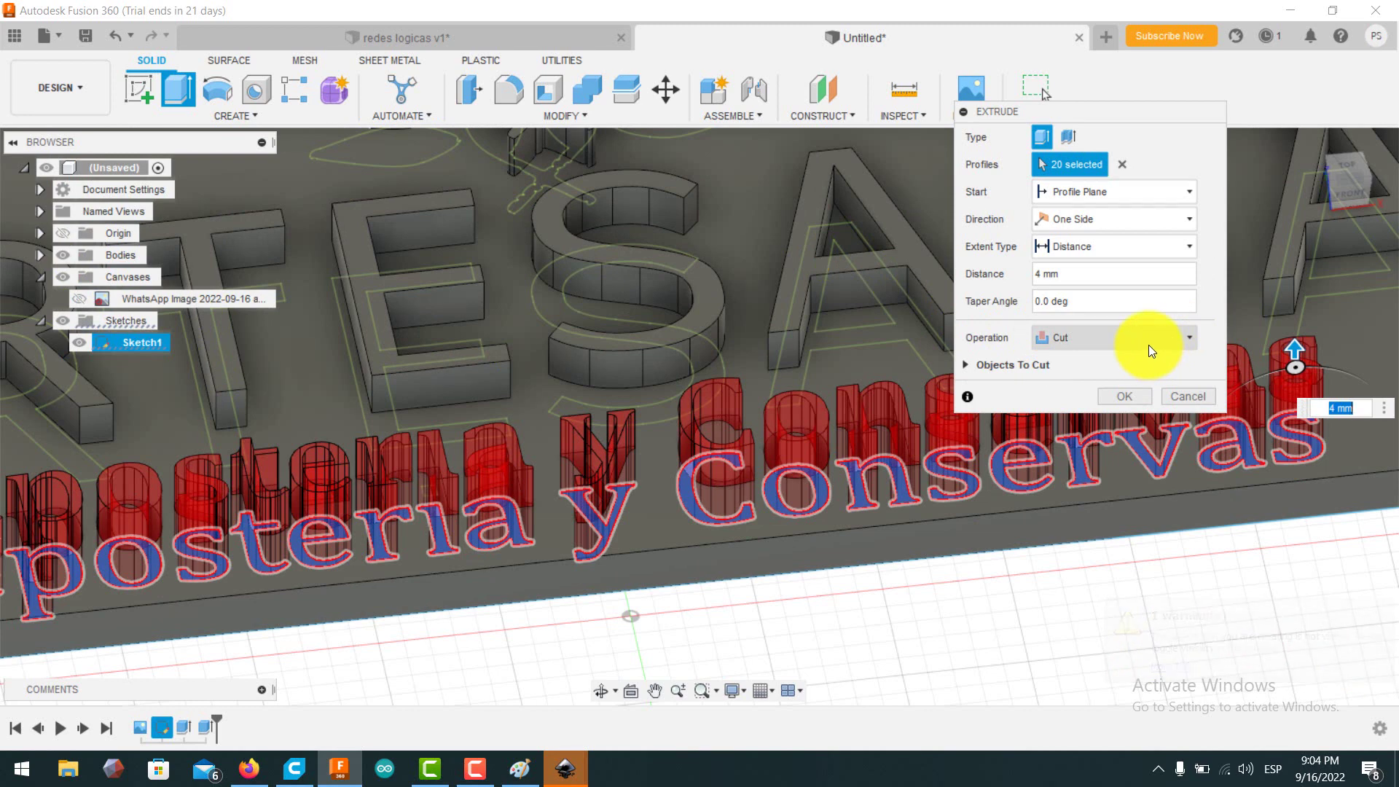
left_click(1148, 342)
left_click(1112, 361)
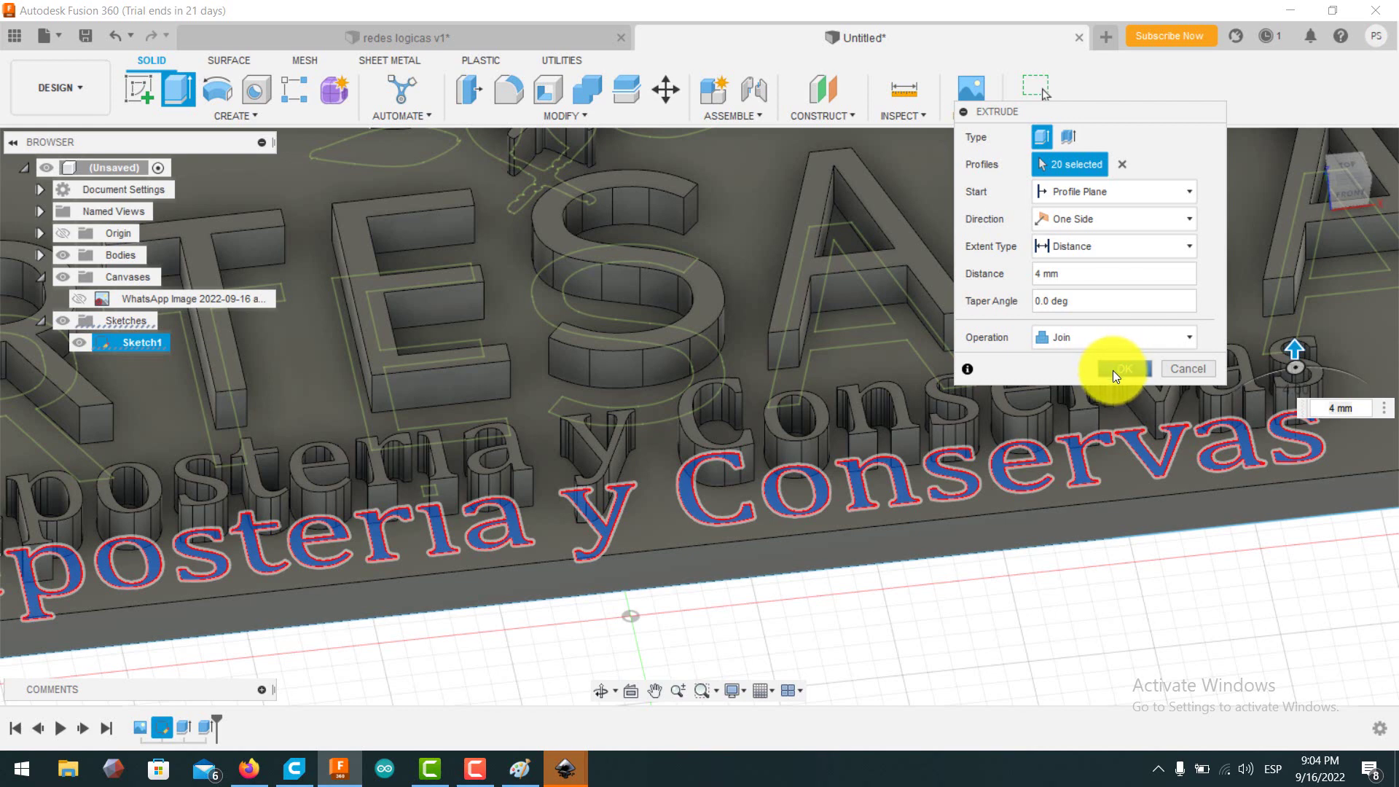
left_click(1113, 370)
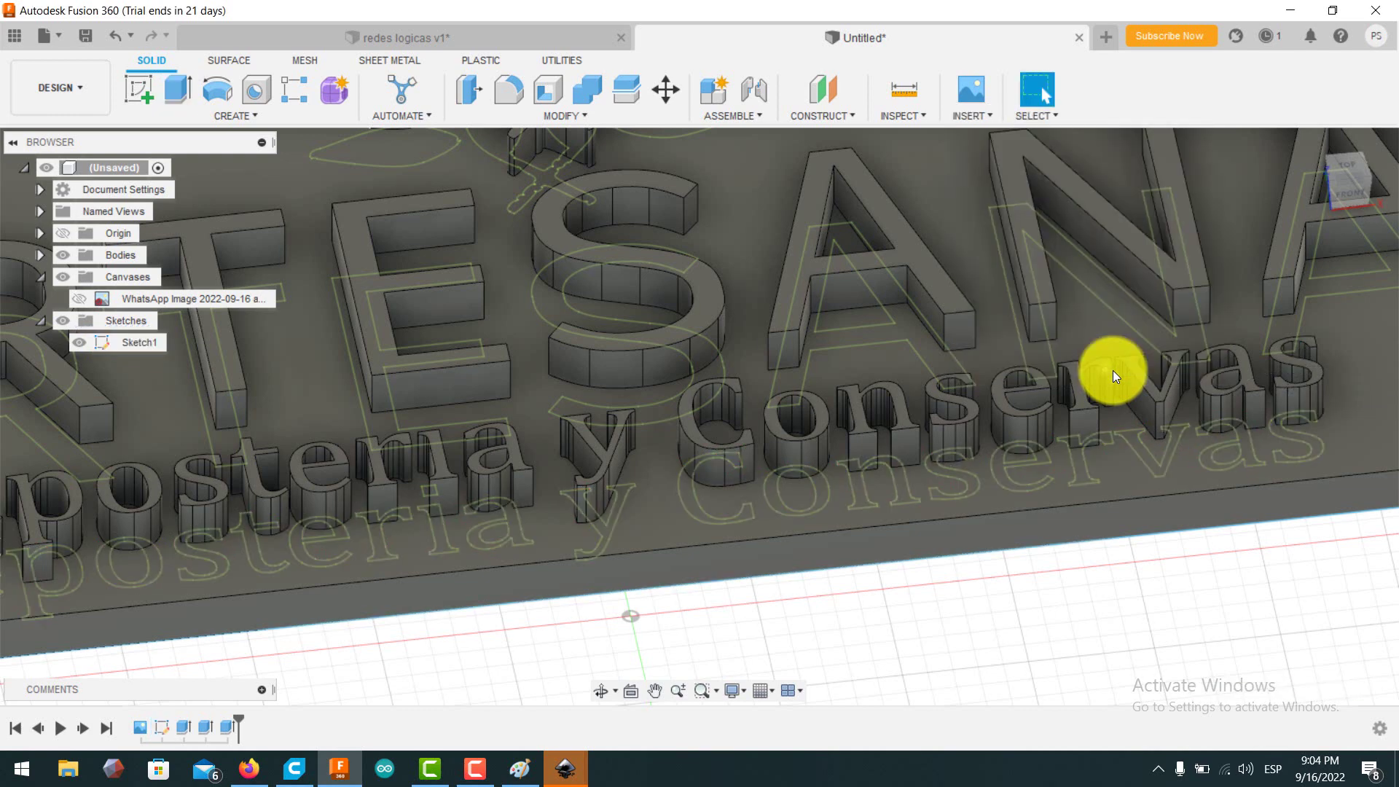
Hide the logo sketch so that only the solid sign is displayed.
left_click(80, 346)
scroll(580, 548, "down", 8)
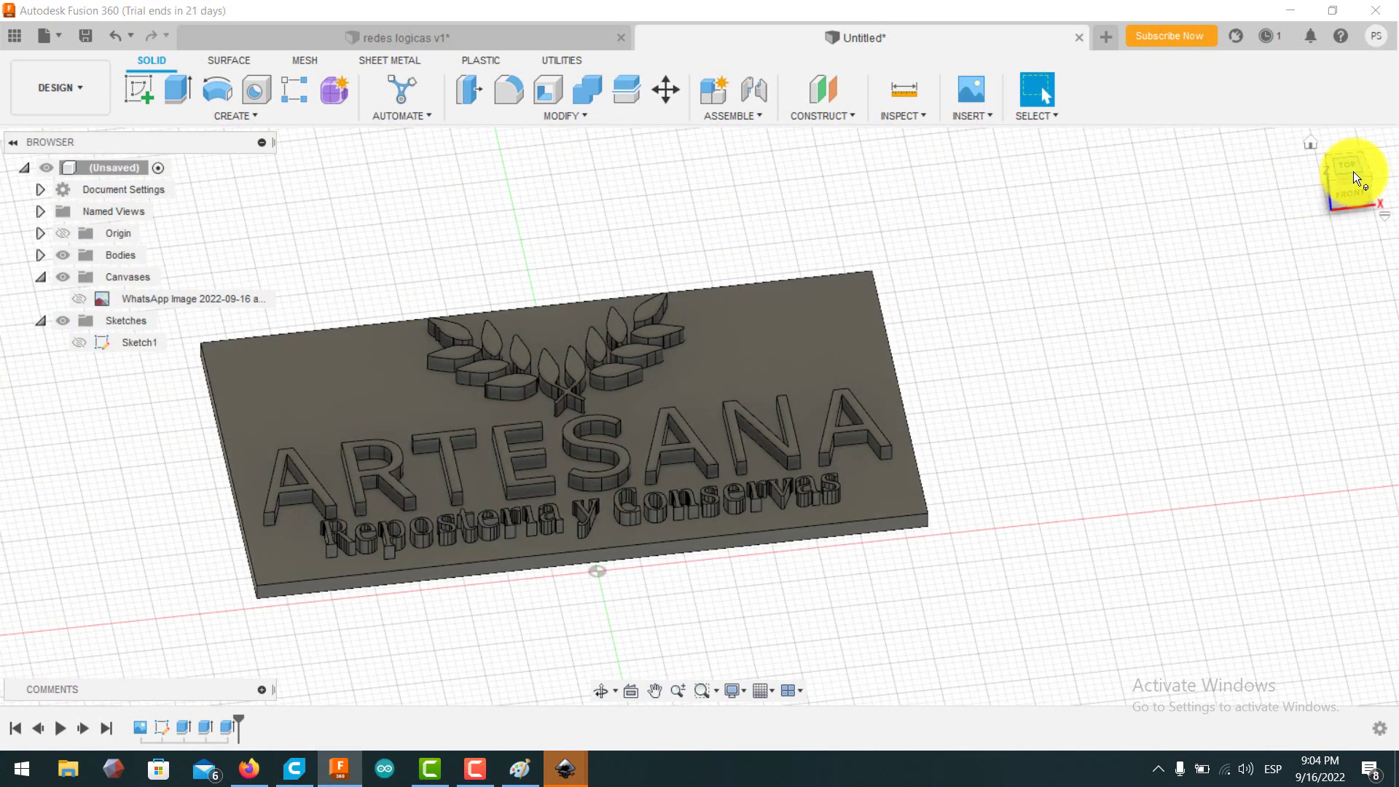
mouse_move(1353, 172)
left_mouse_down()
mouse_move(1319, 213)
mouse_move(1203, 169)
mouse_move(1081, 178)
left_mouse_up()
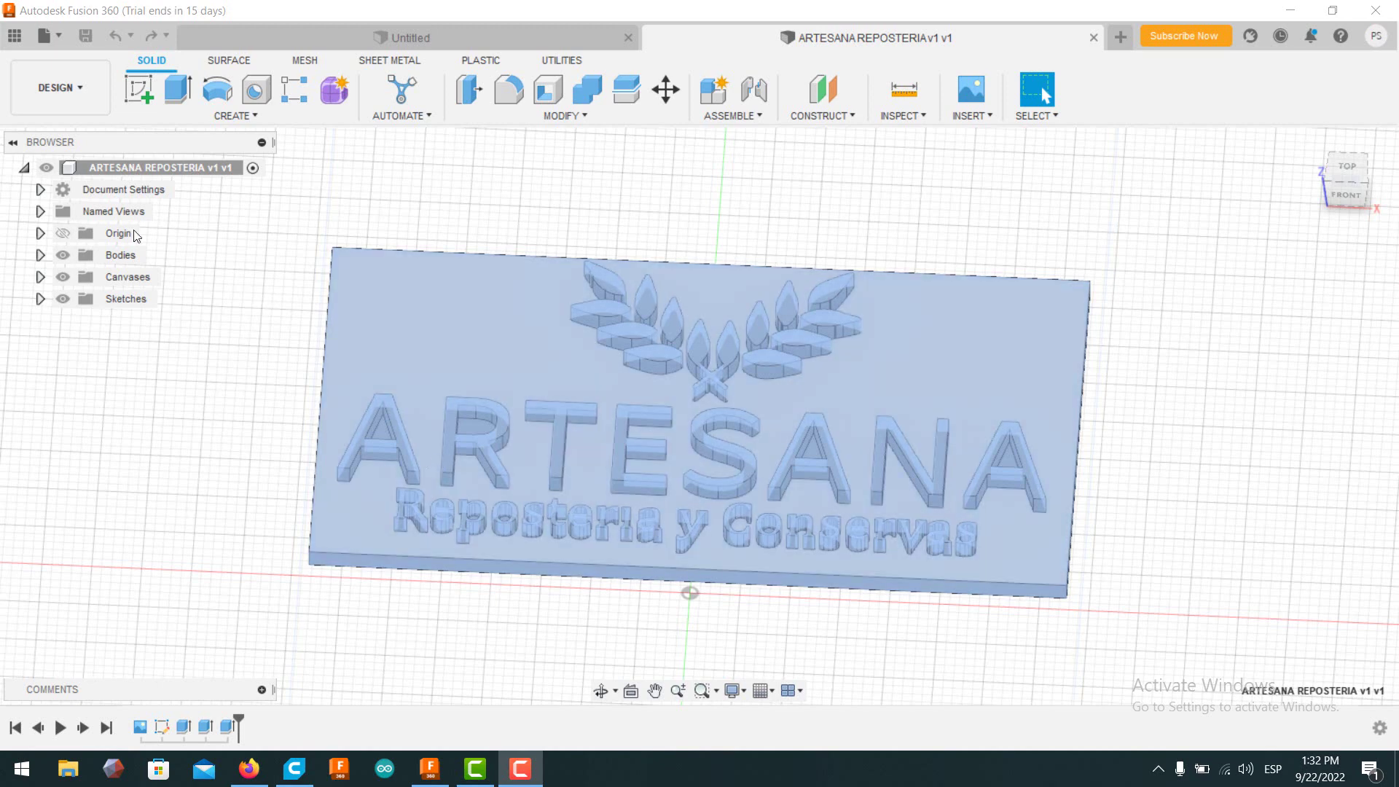
Create an internal standard component named TPU with the sign's root assembly as parent, and reactivate the root assembly.
right_click(131, 169)
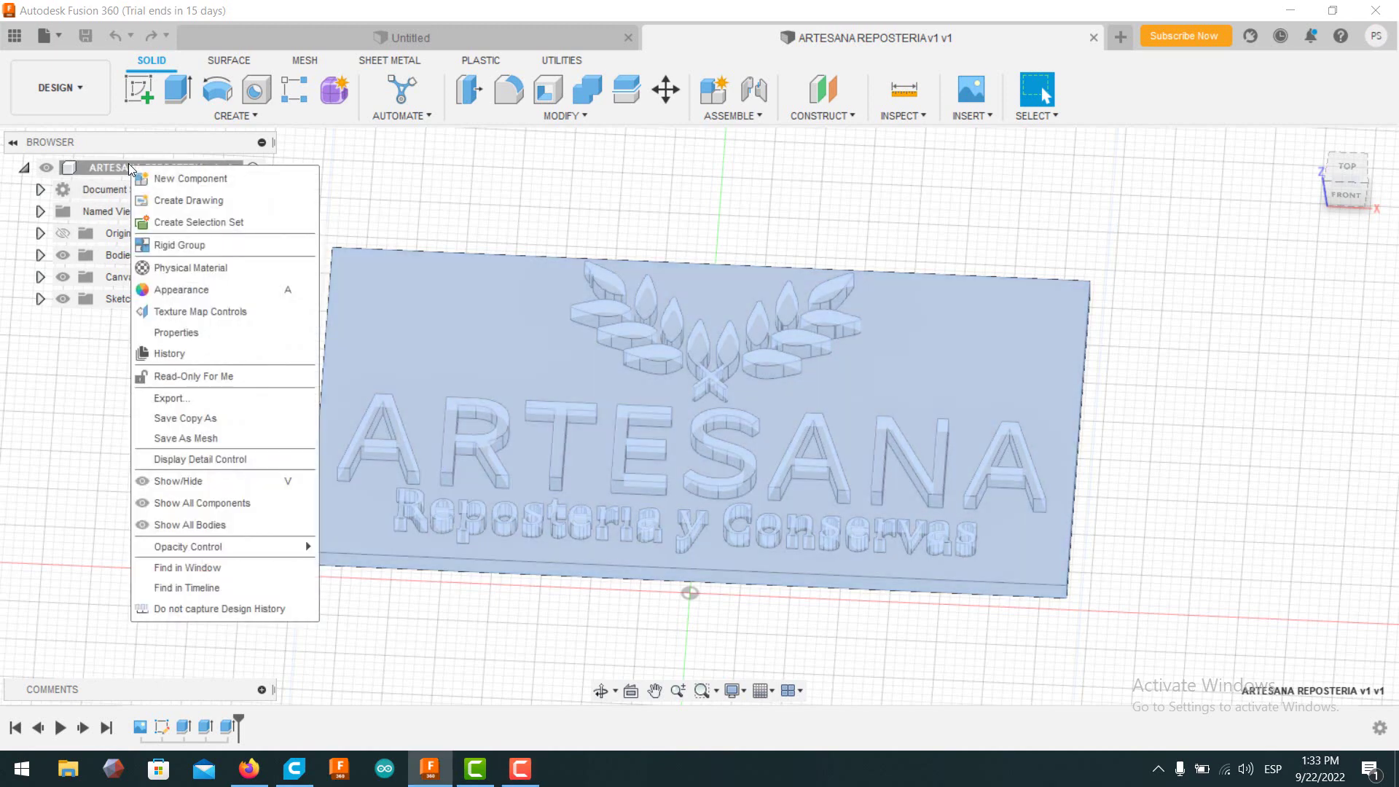
left_click(163, 180)
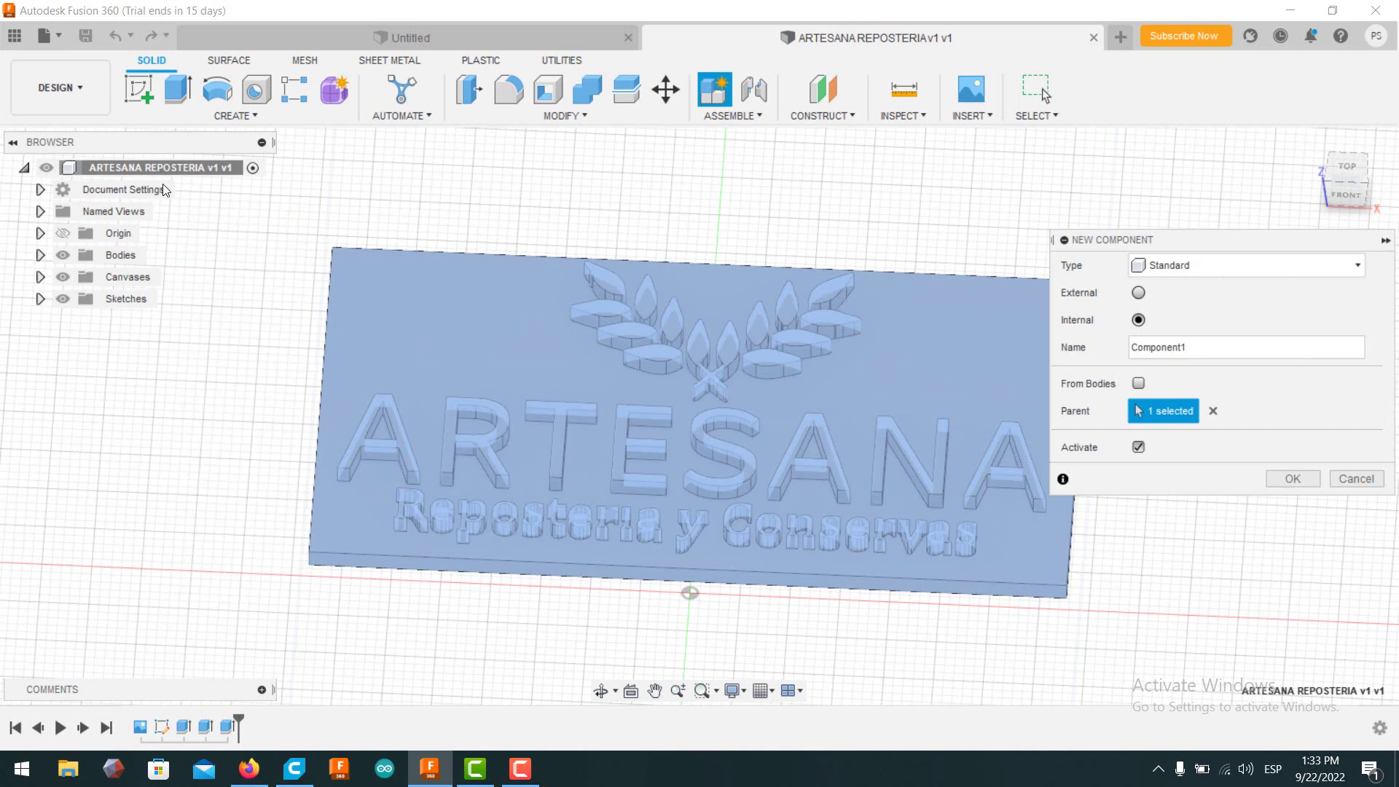
left_click(540, 353)
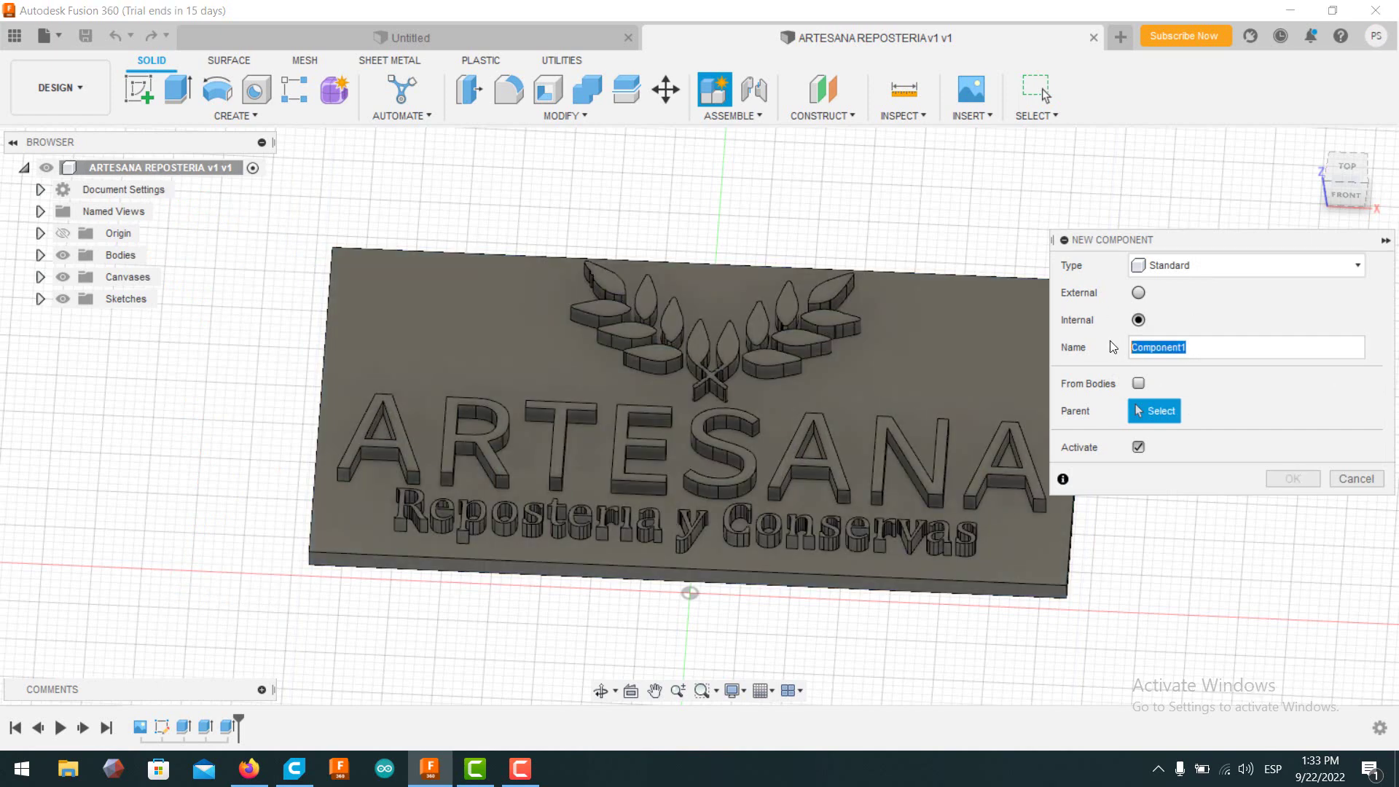
type("CA")
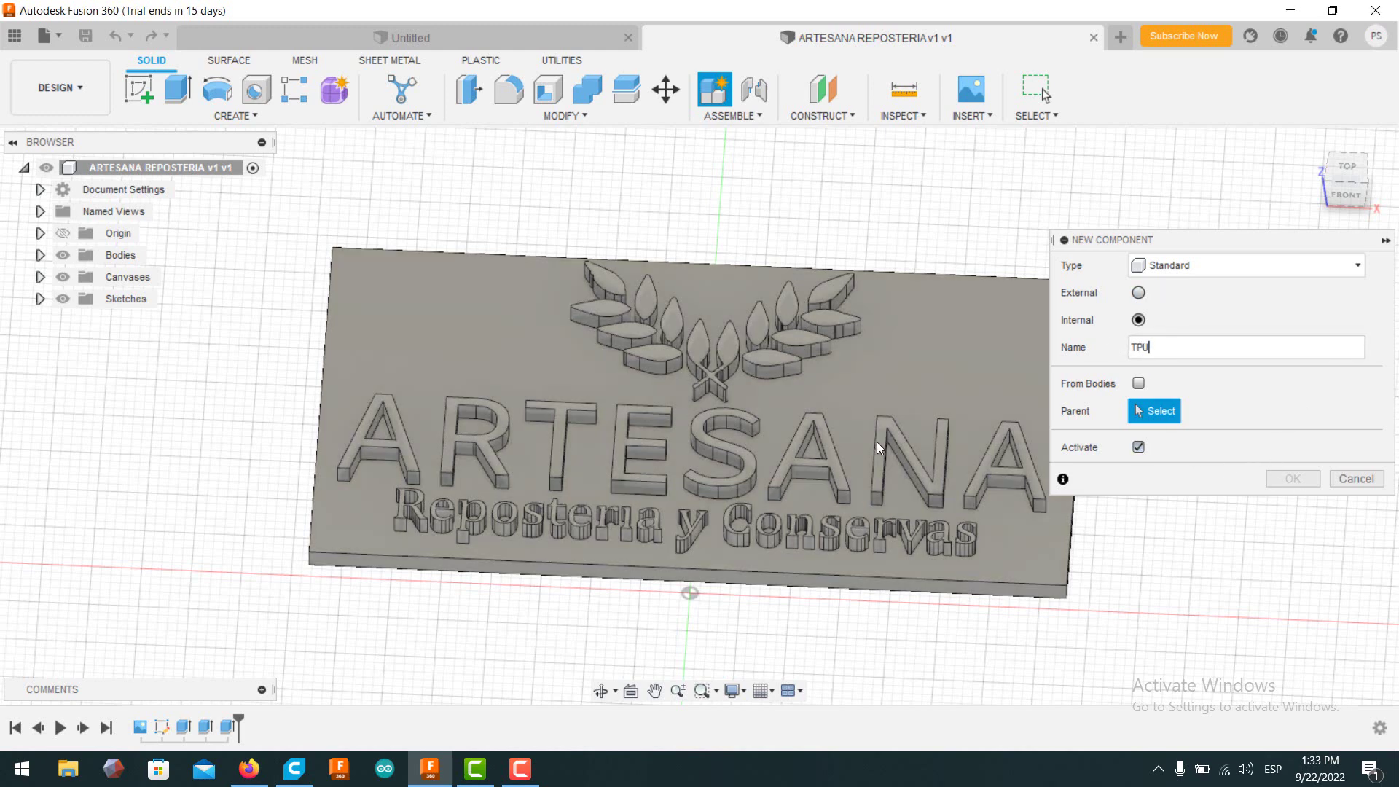
left_click(877, 441)
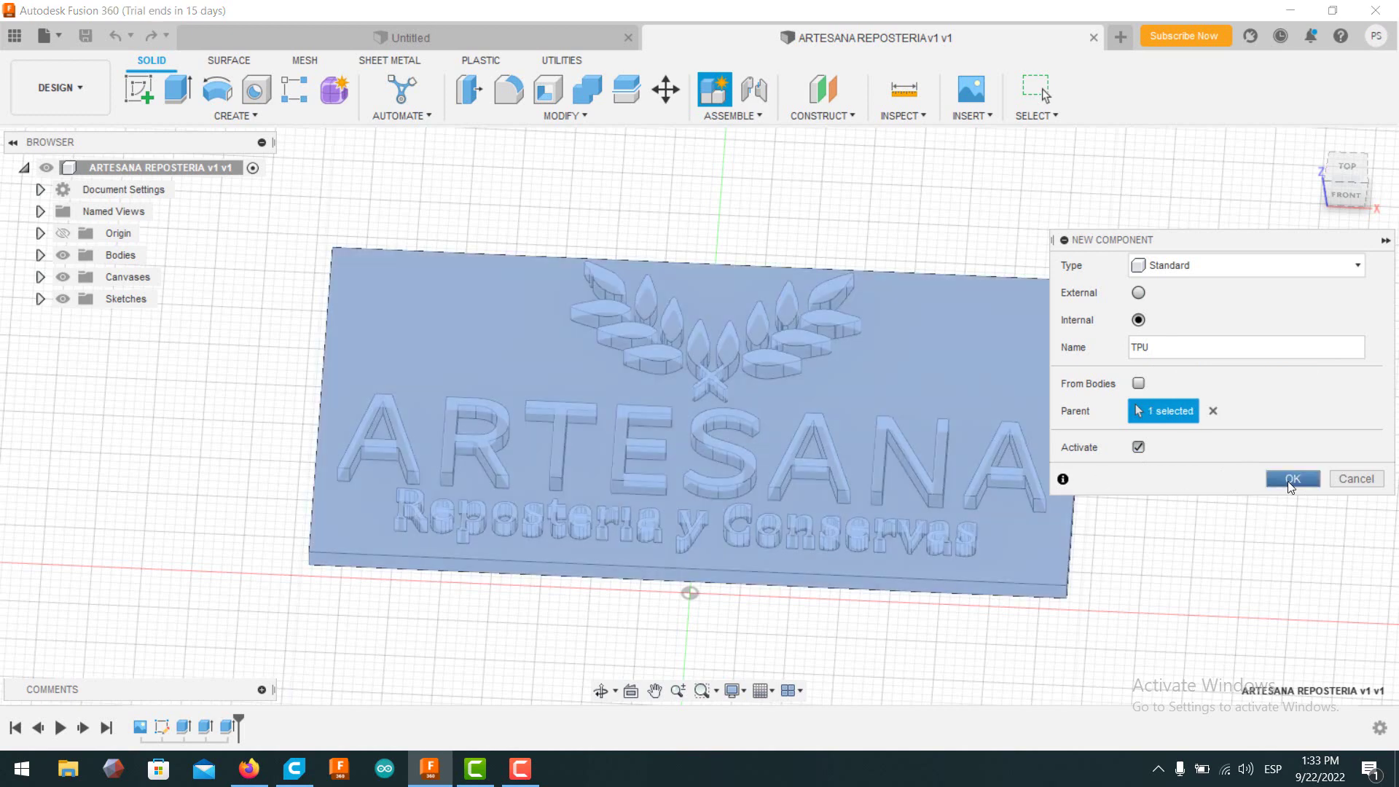
left_click(1292, 480)
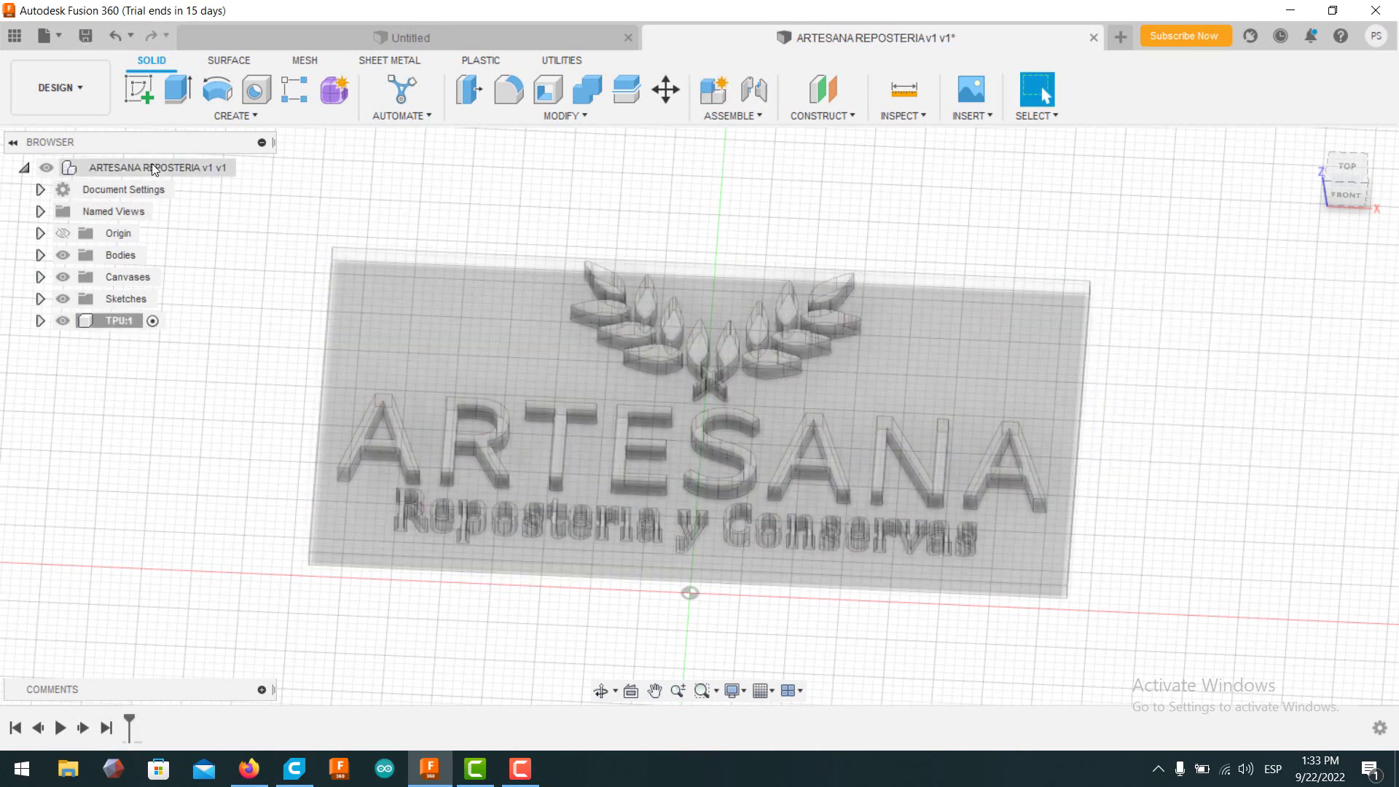
left_click(246, 168)
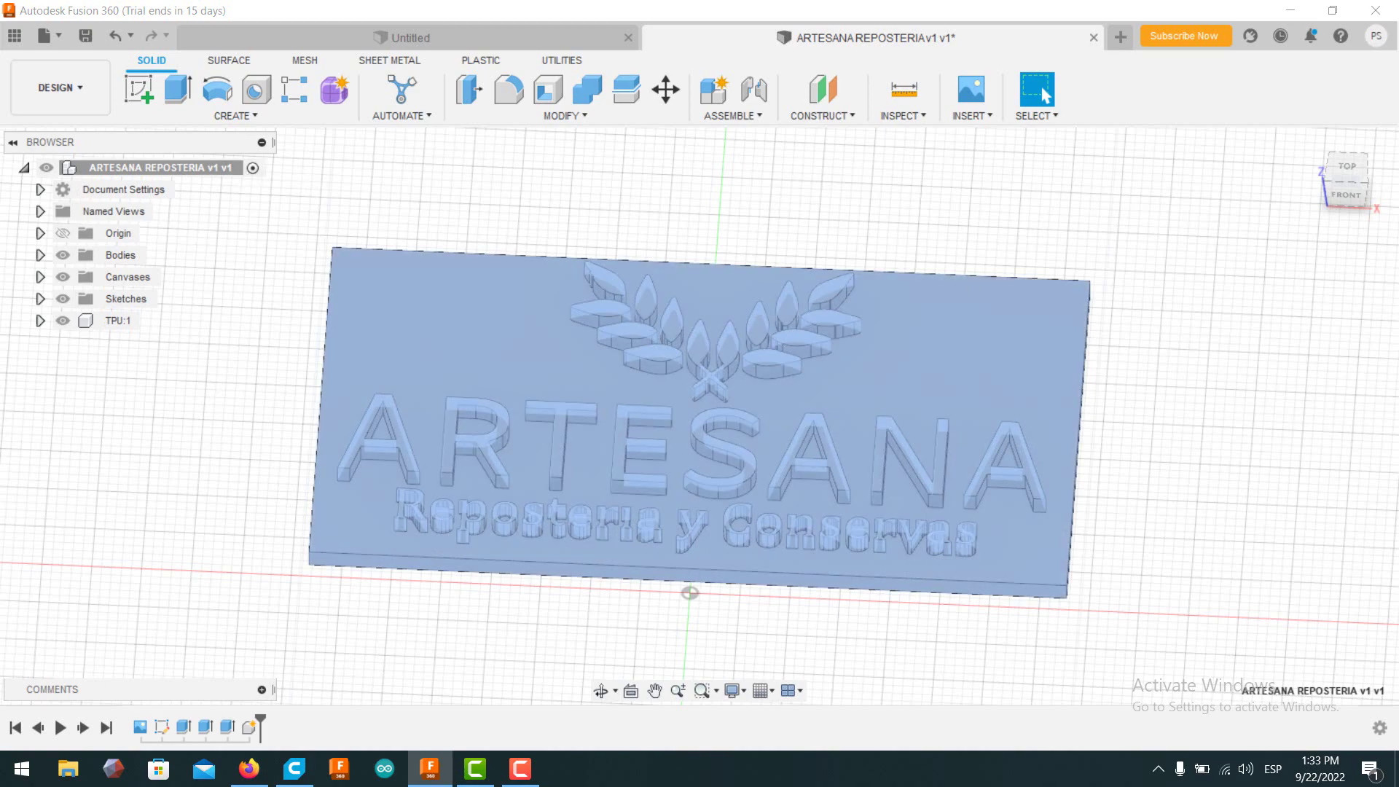
Start a sketch on the horizontal origin plane at the underside of the base and finish it without drawing anything.
left_click_drag(1350, 200, 1359, 166)
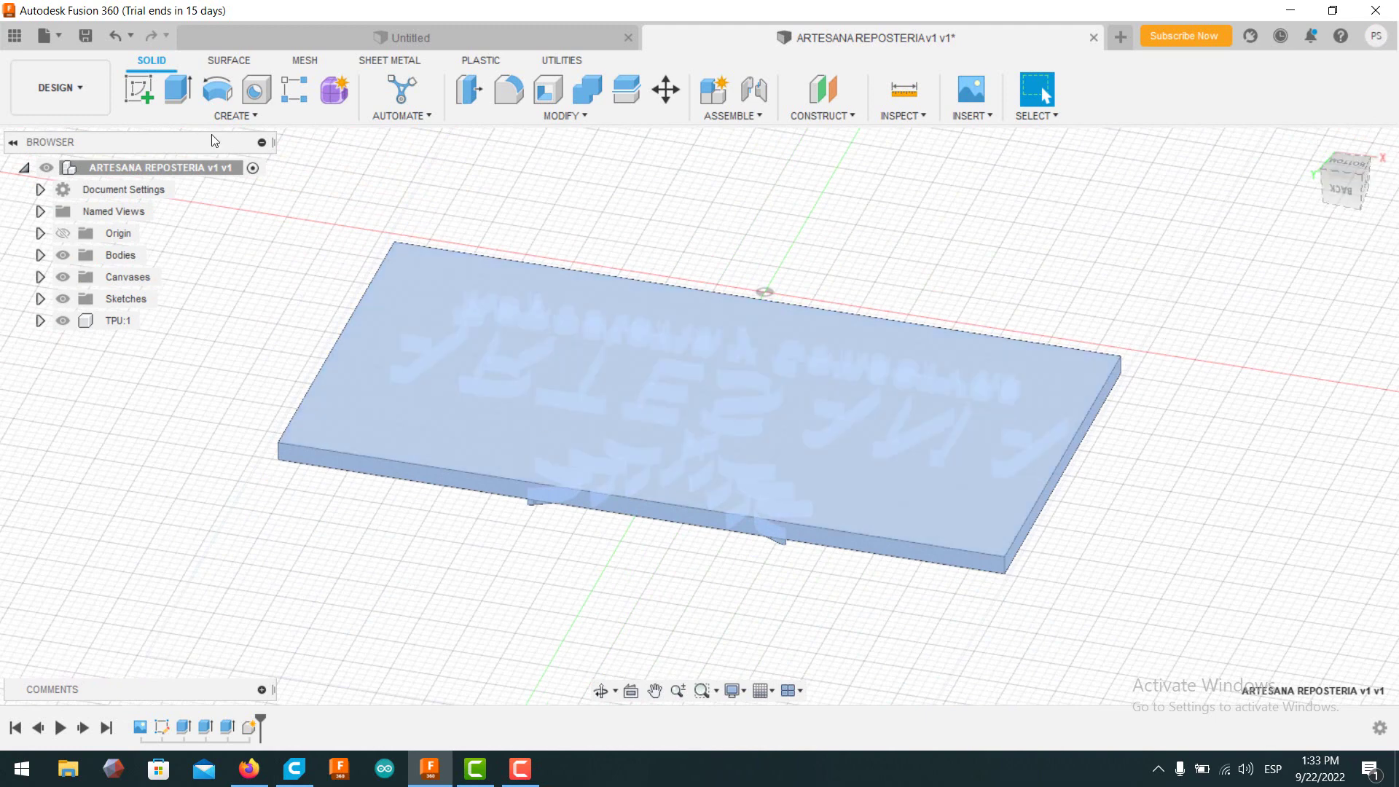
left_click(137, 86)
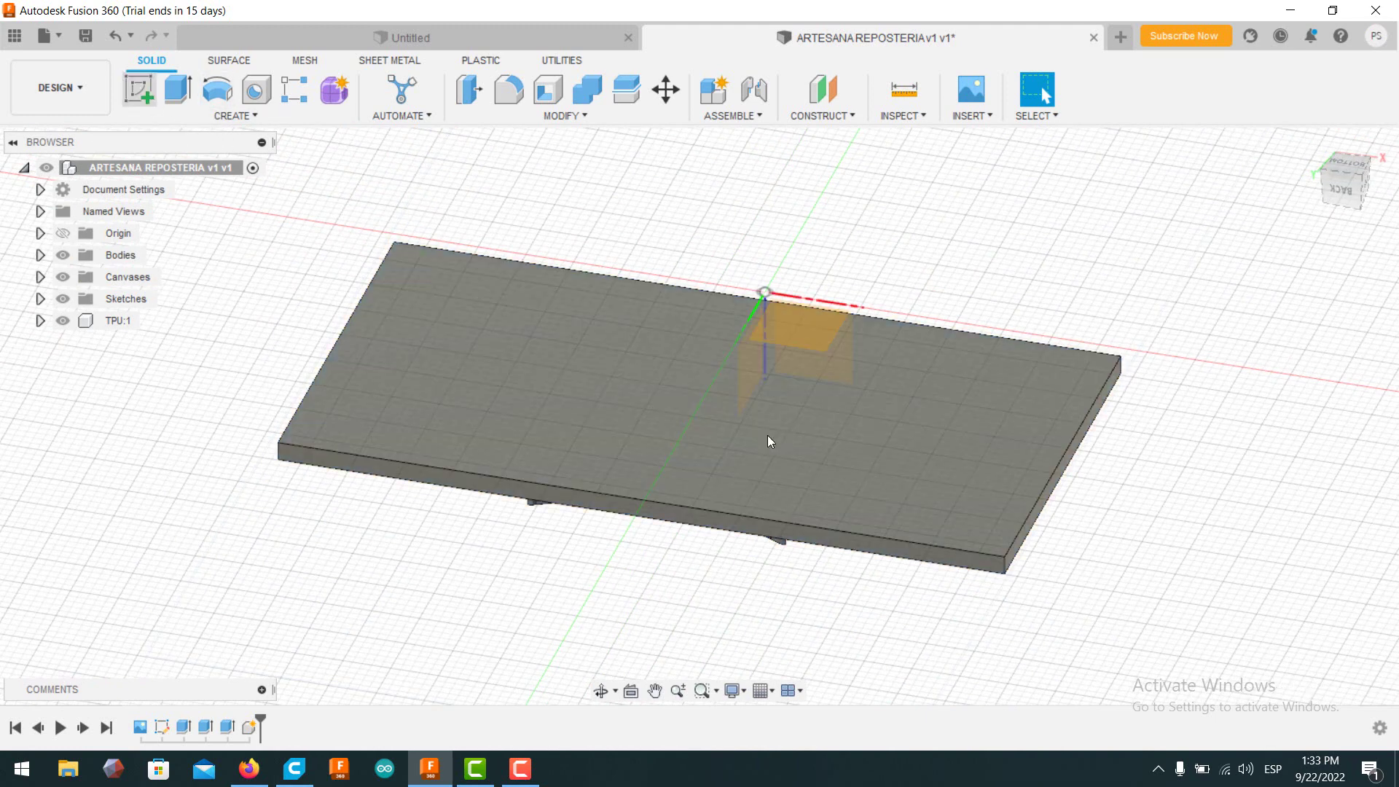
left_click(803, 337)
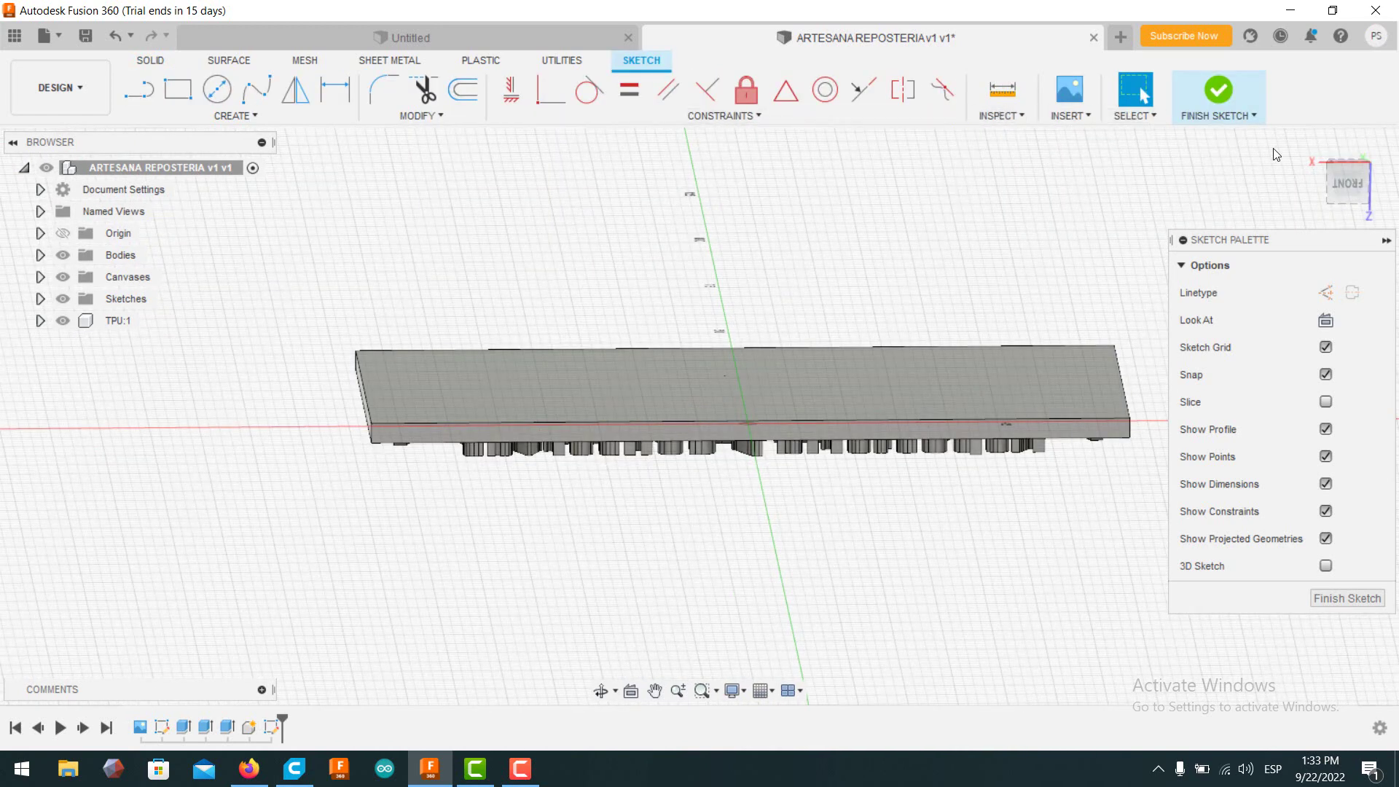
left_click(1308, 599)
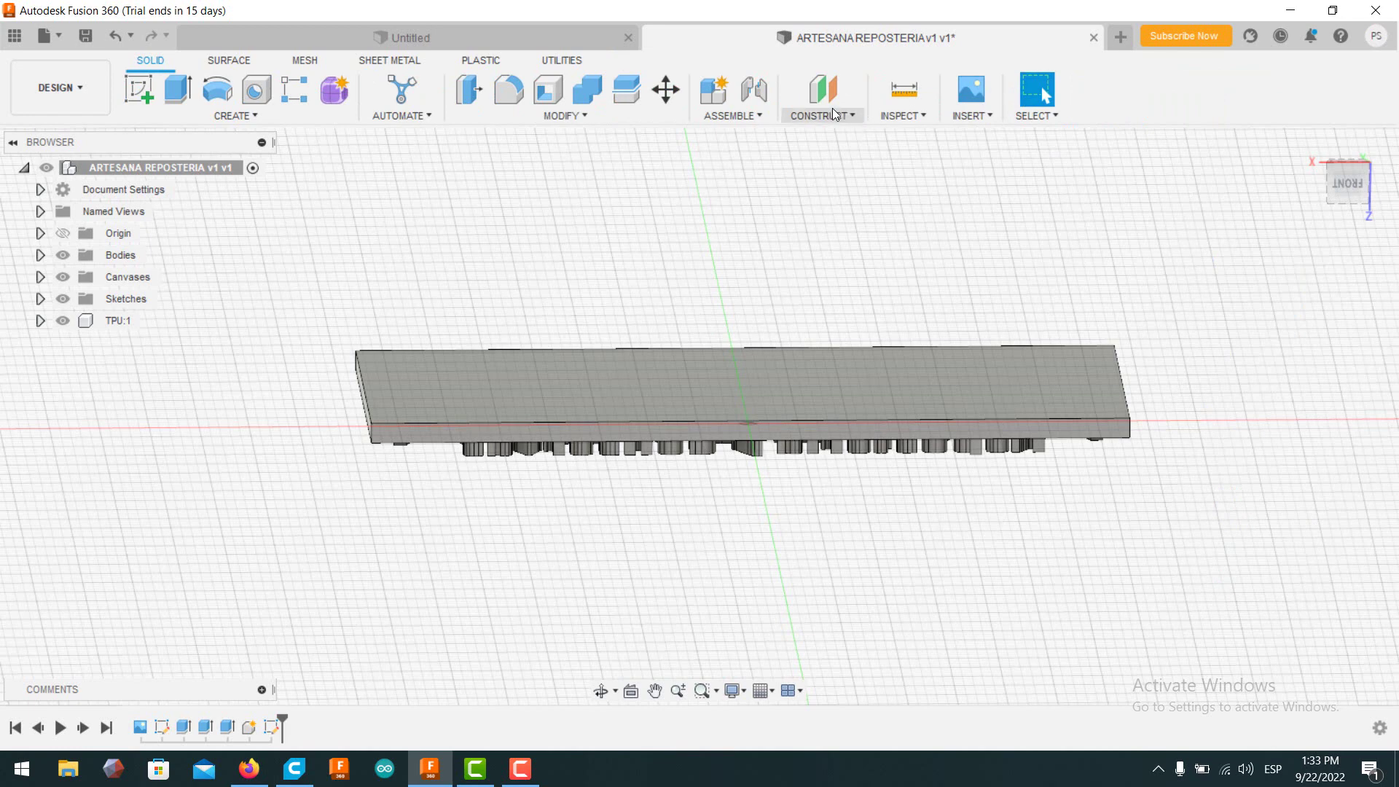
Create a construction plane offset -9 mm from the XY origin plane, on the underside of the sign.
left_click(835, 117)
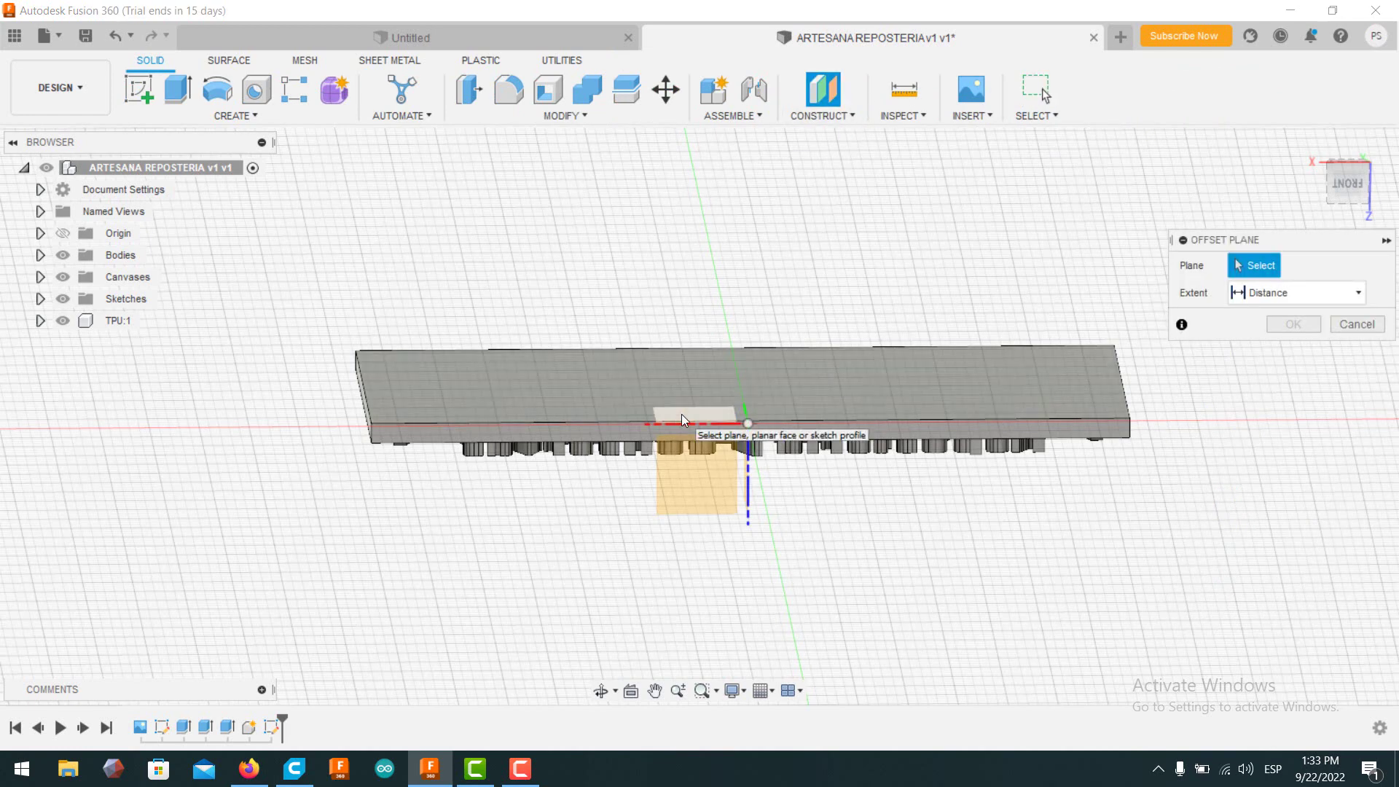
left_click(680, 413)
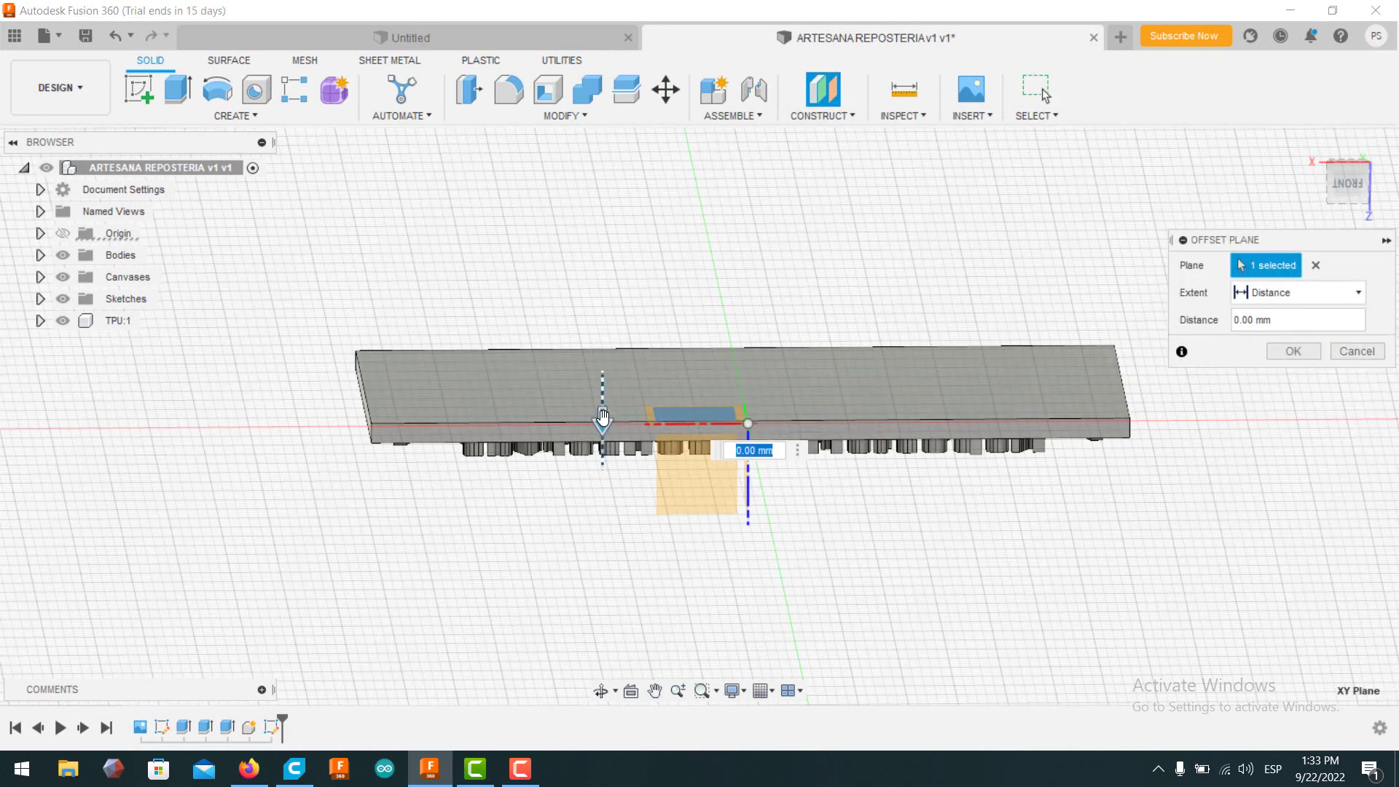
left_click_drag(602, 417, 612, 332)
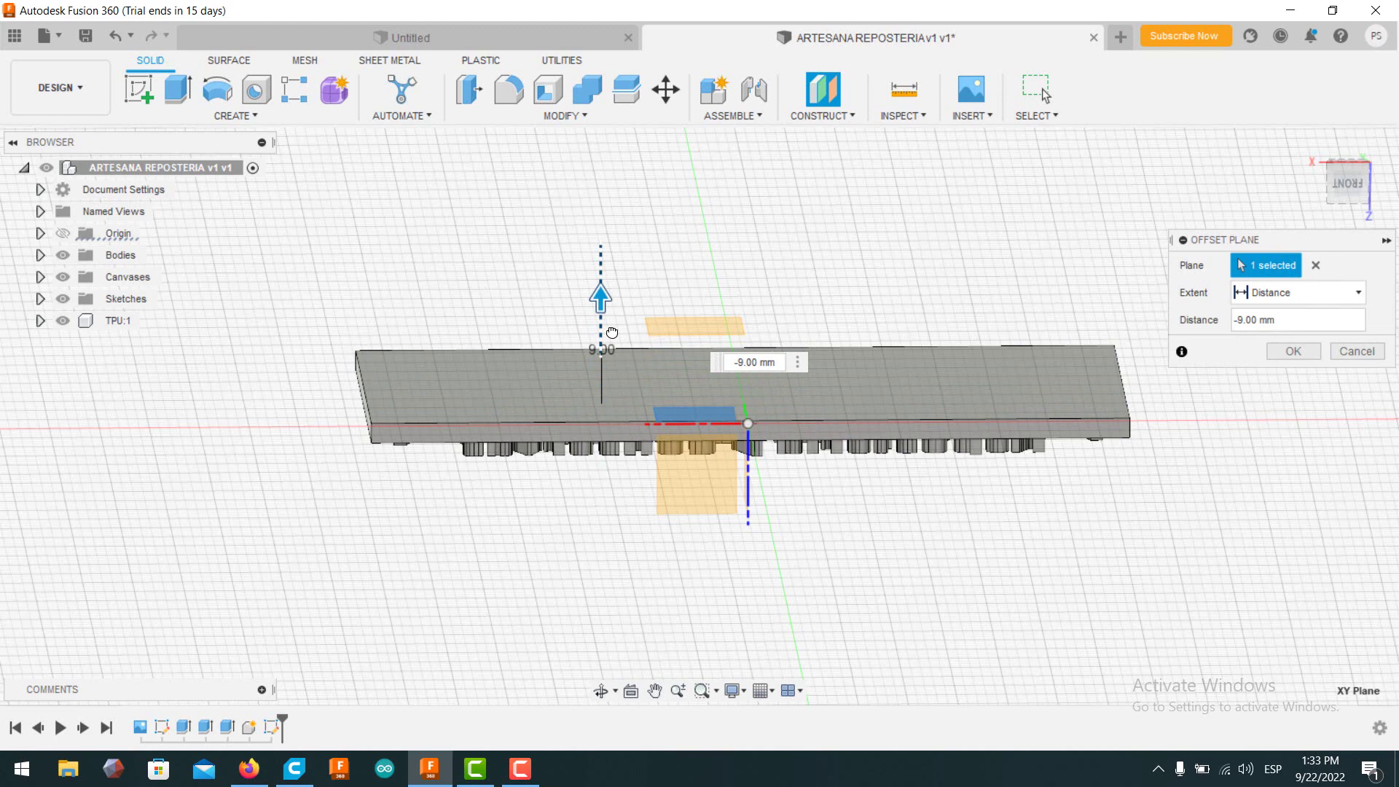
left_click(1288, 354)
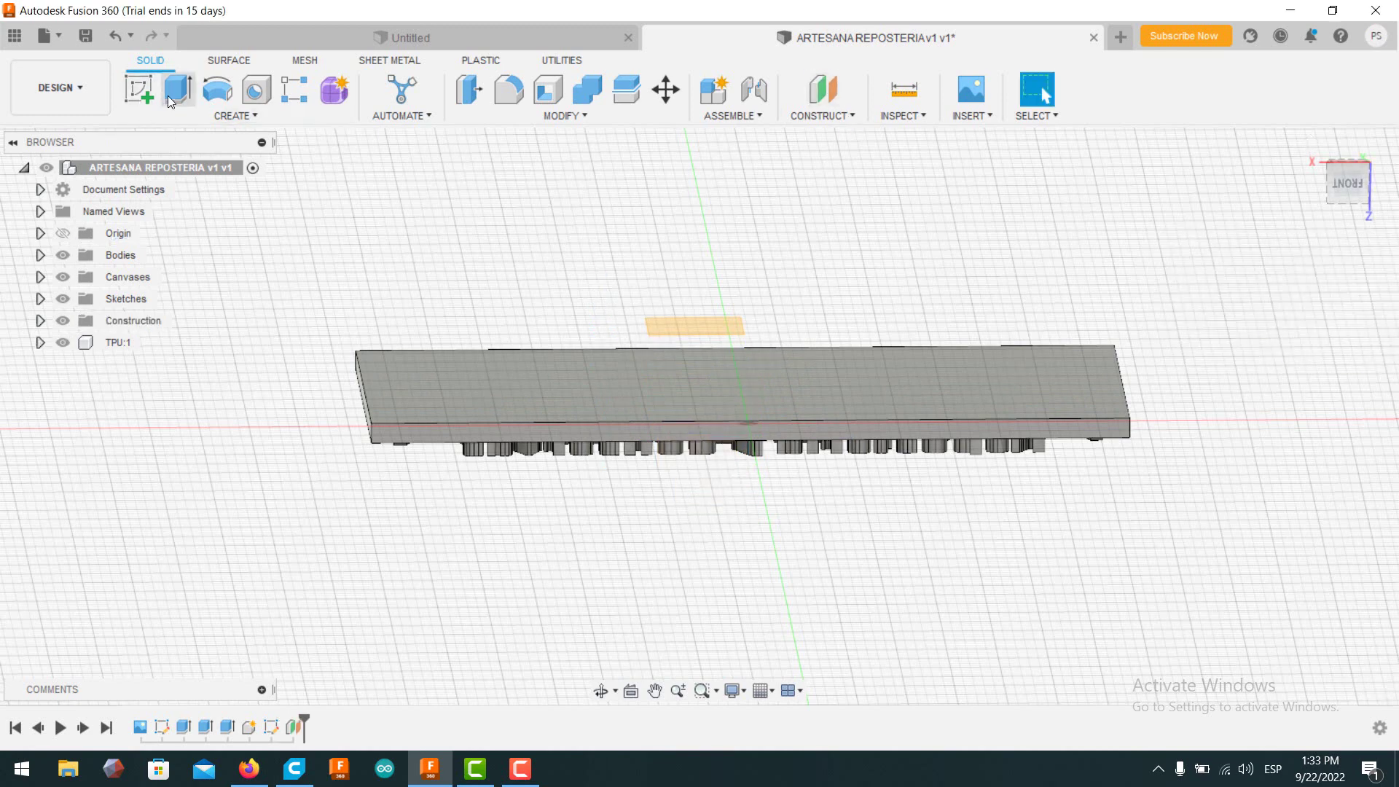
Start a sketch on the offset plane and draw a rectangle about 82 by 44 mm surrounding the sign's base outline.
left_click(139, 89)
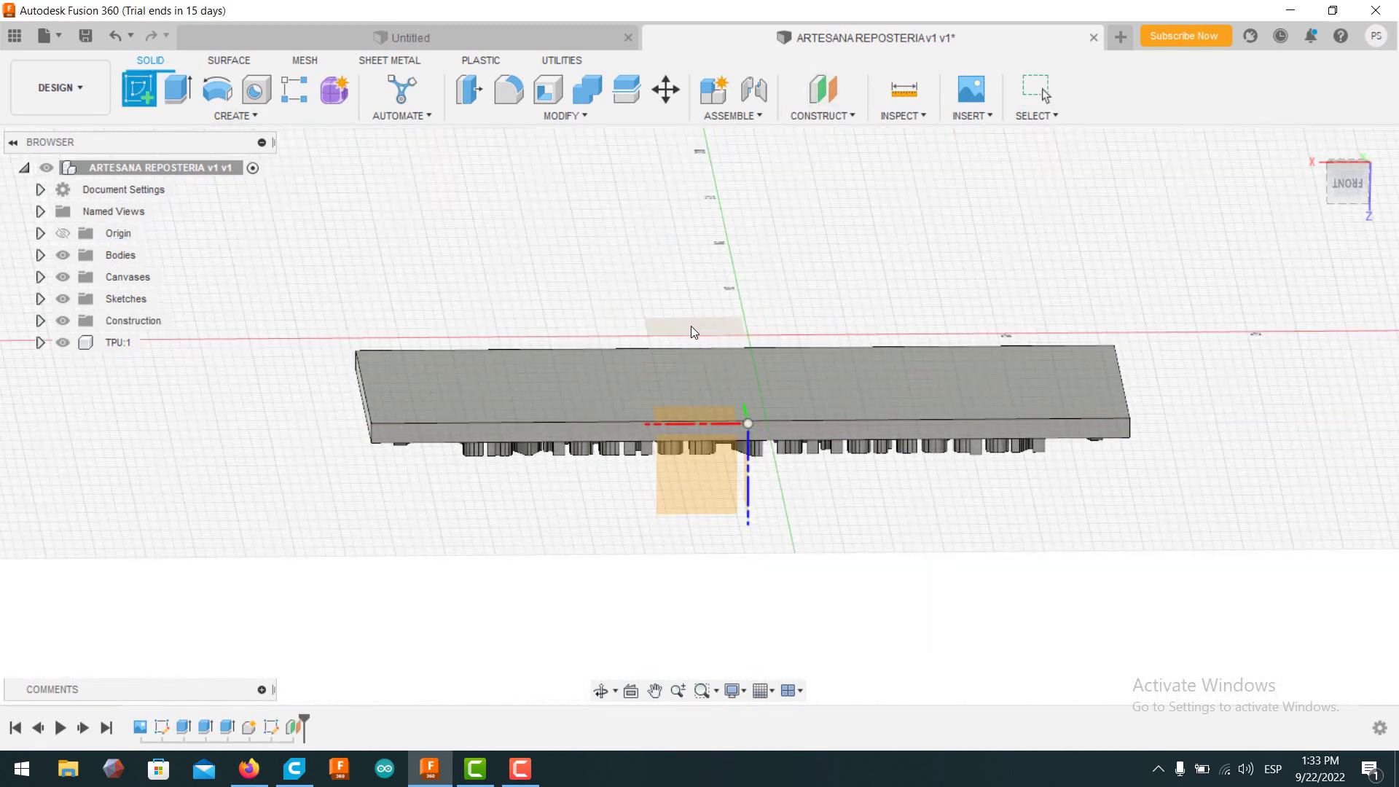
left_click(691, 327)
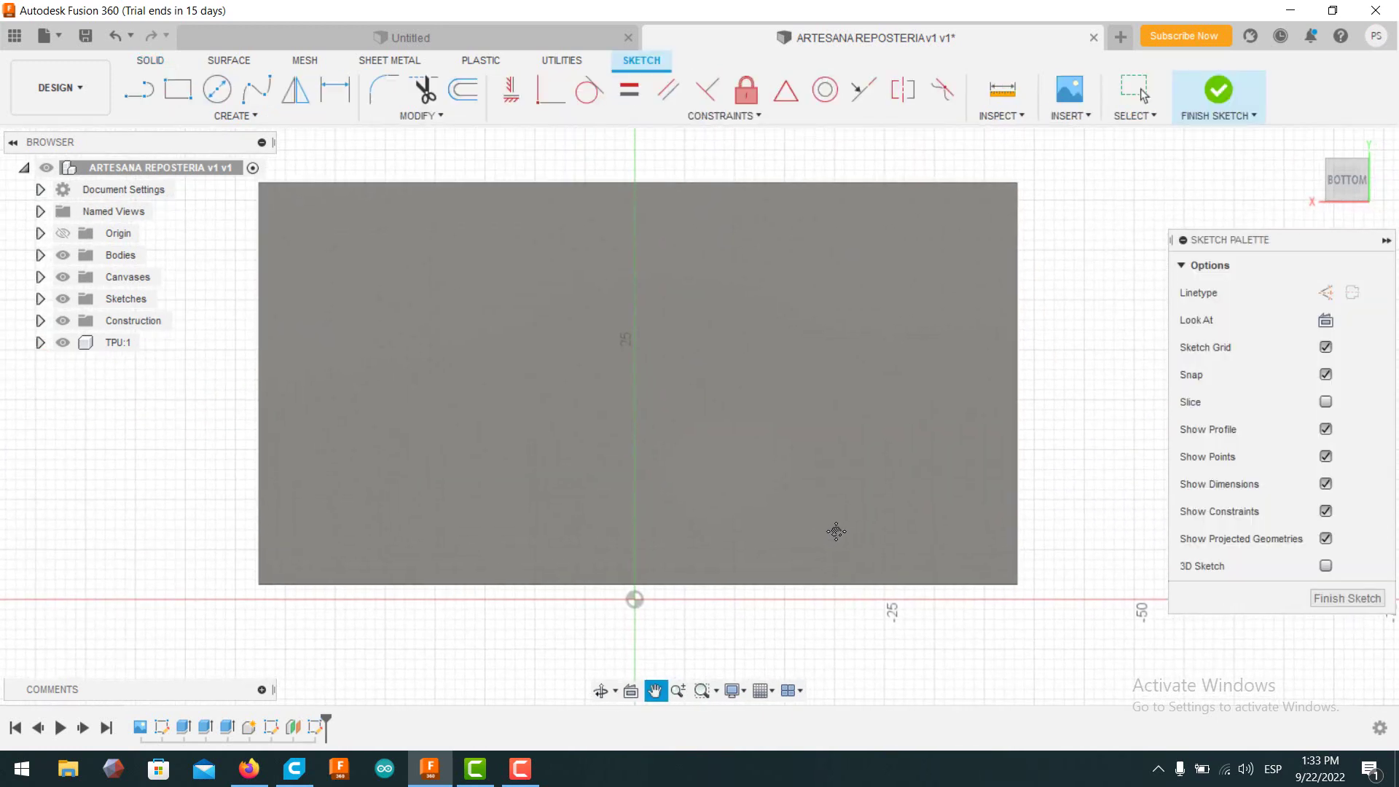
left_click(182, 96)
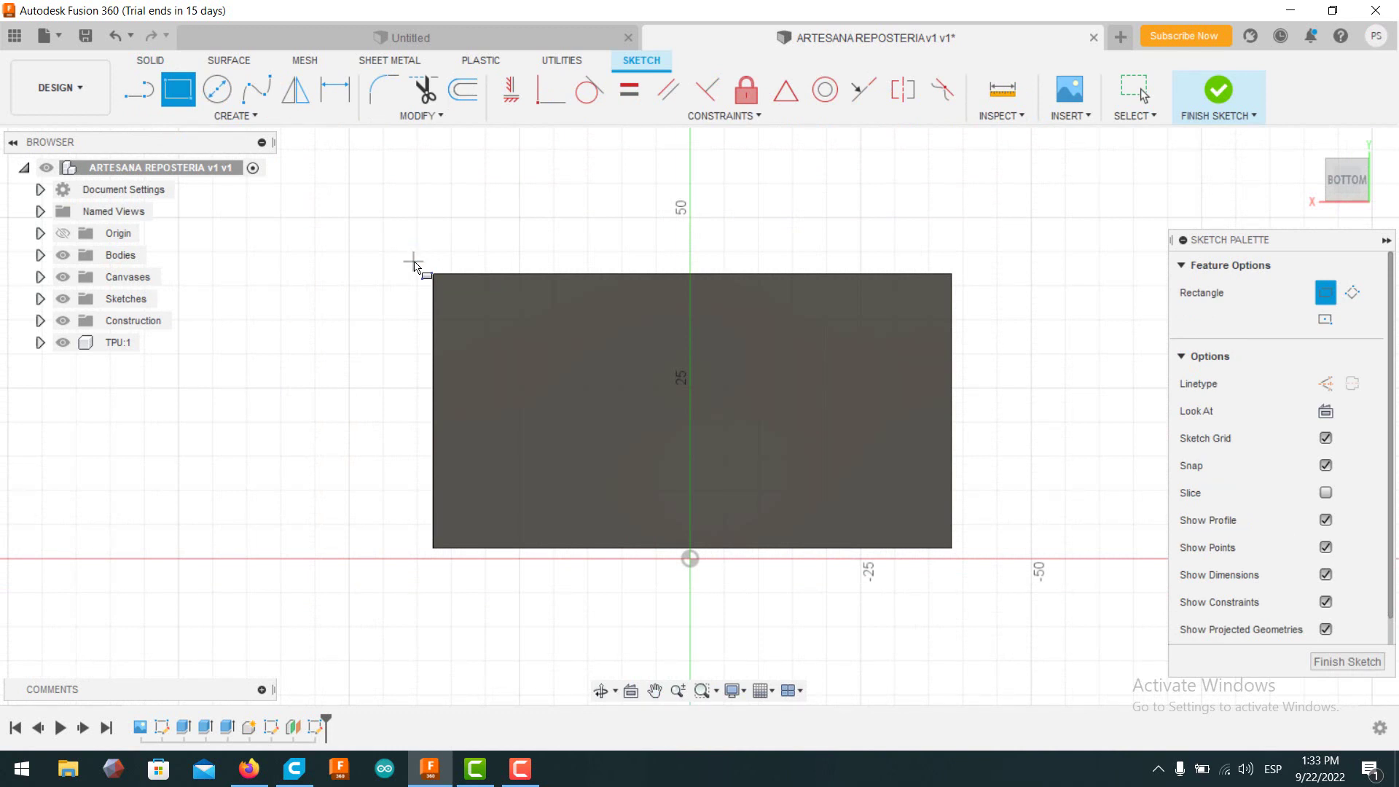
left_click(413, 262)
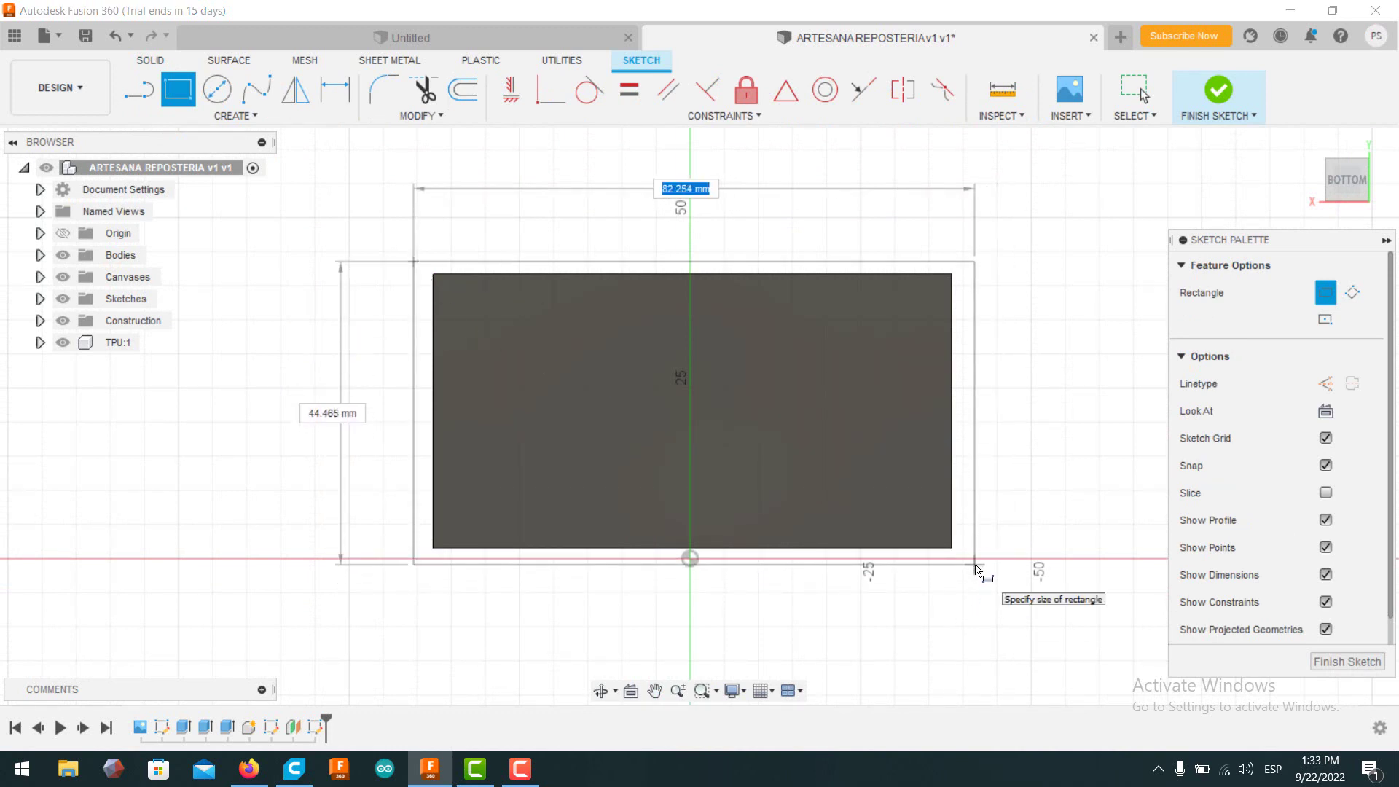
left_click(975, 564)
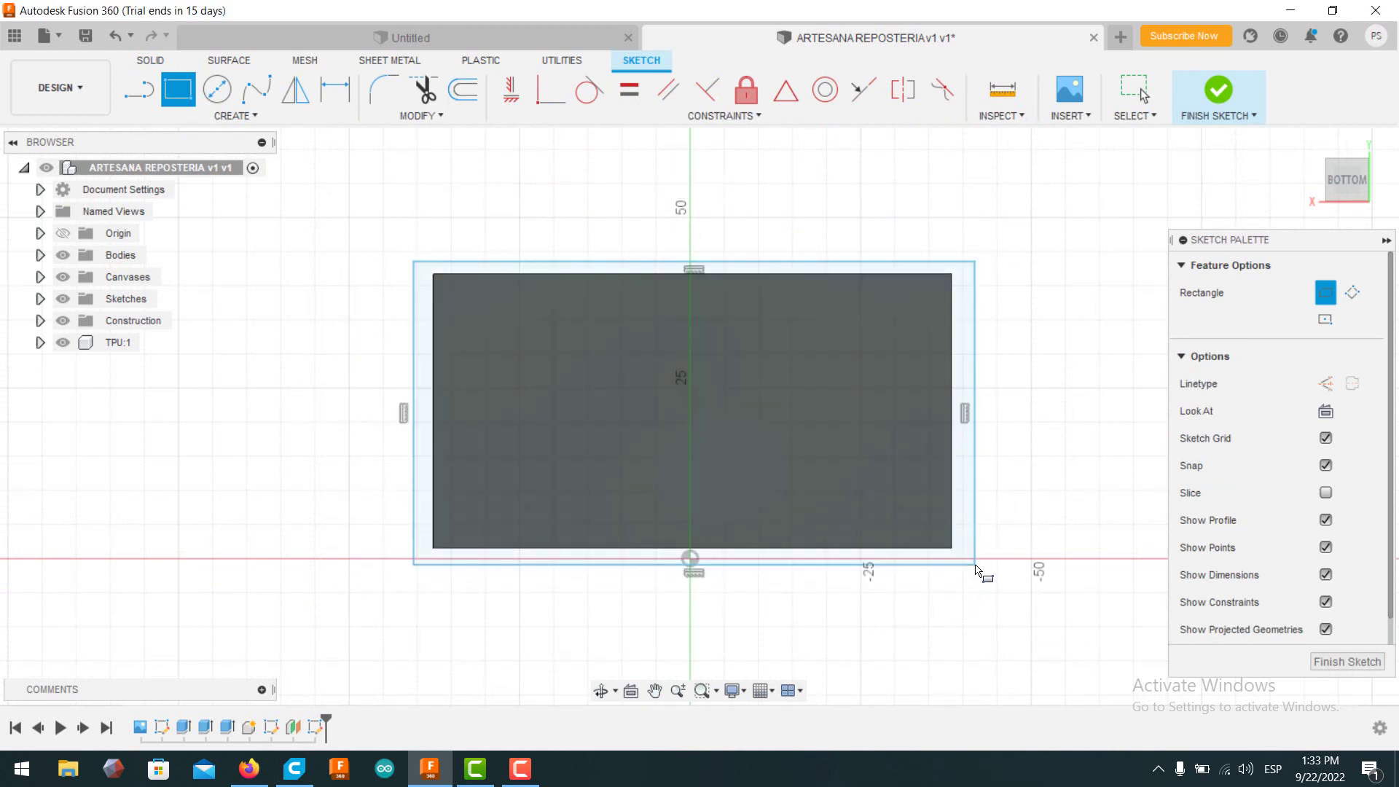
left_click(175, 99)
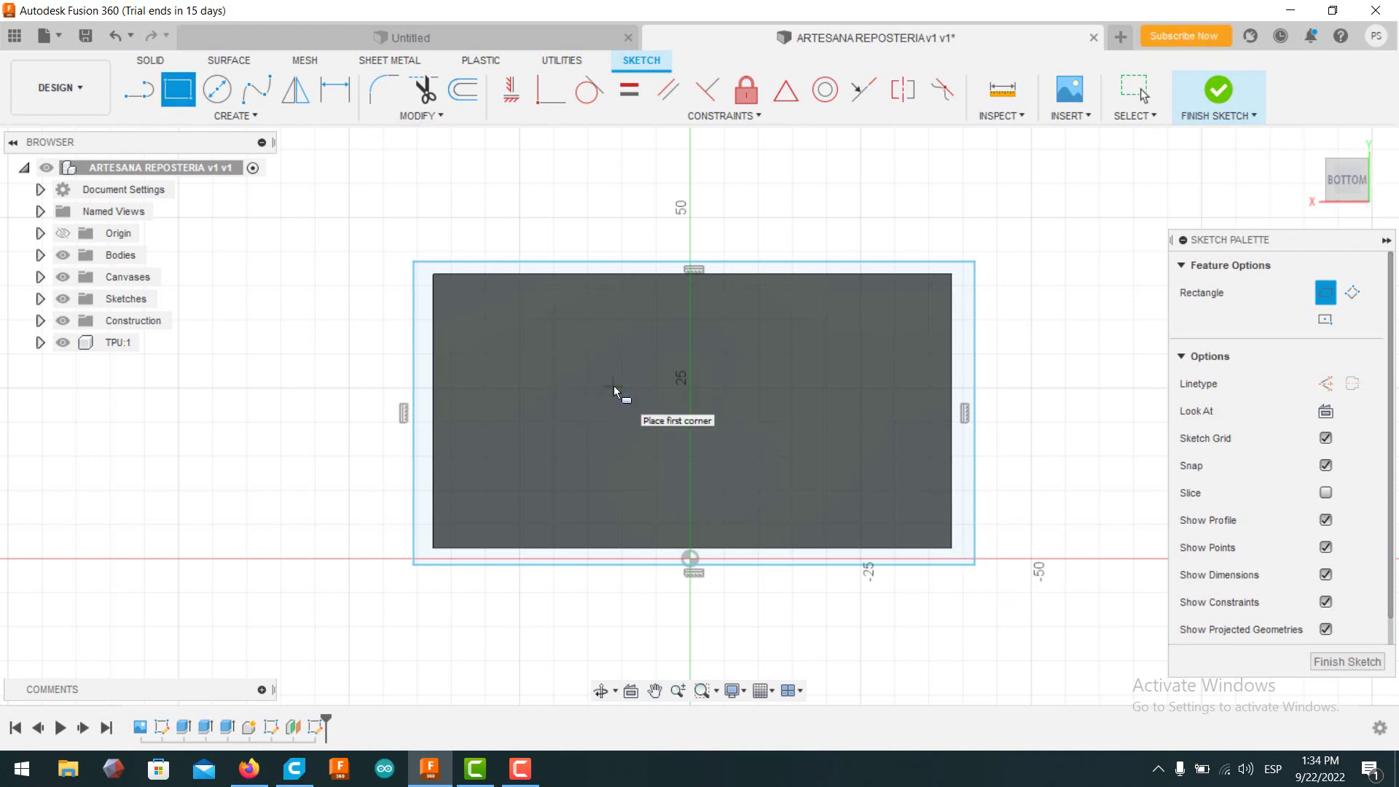
left_click(212, 98)
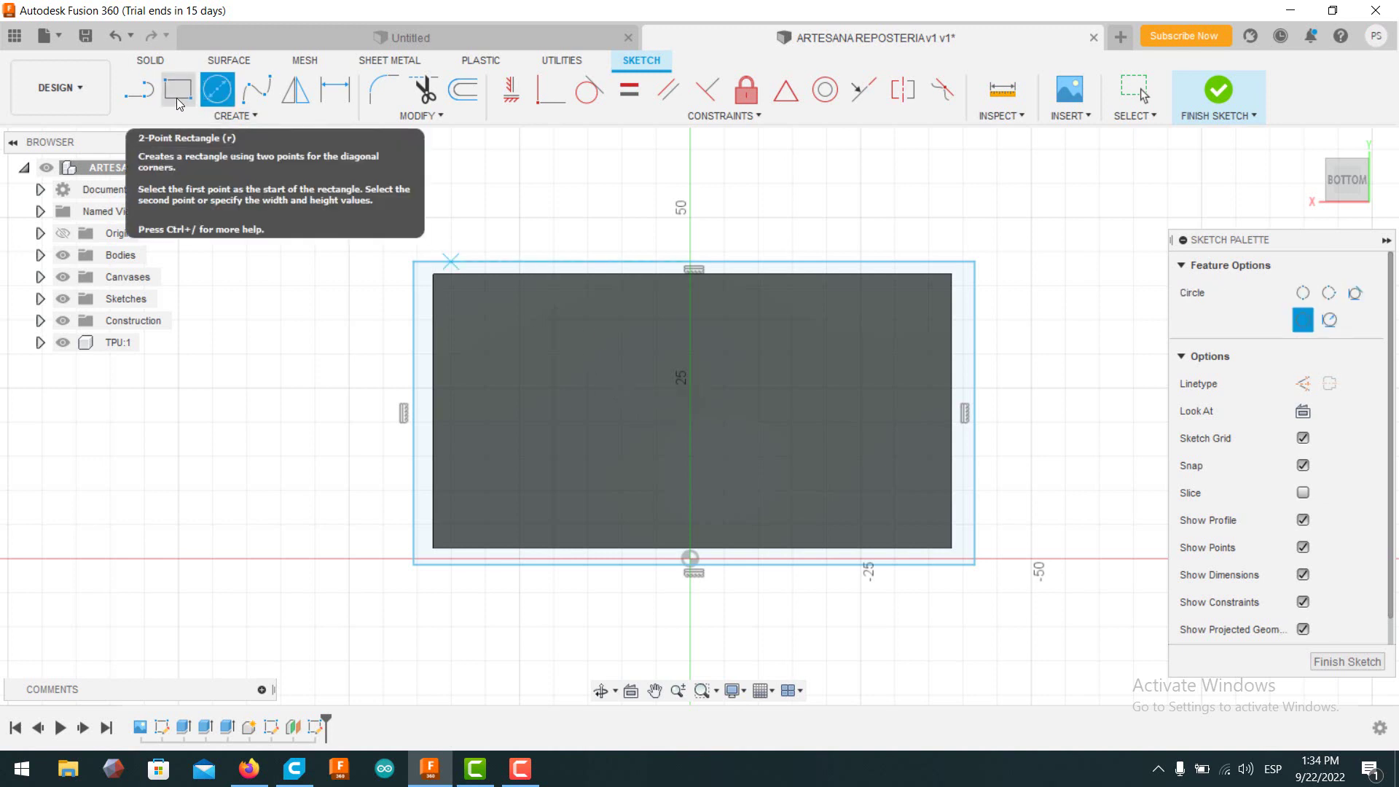
left_click(176, 97)
left_click(598, 385)
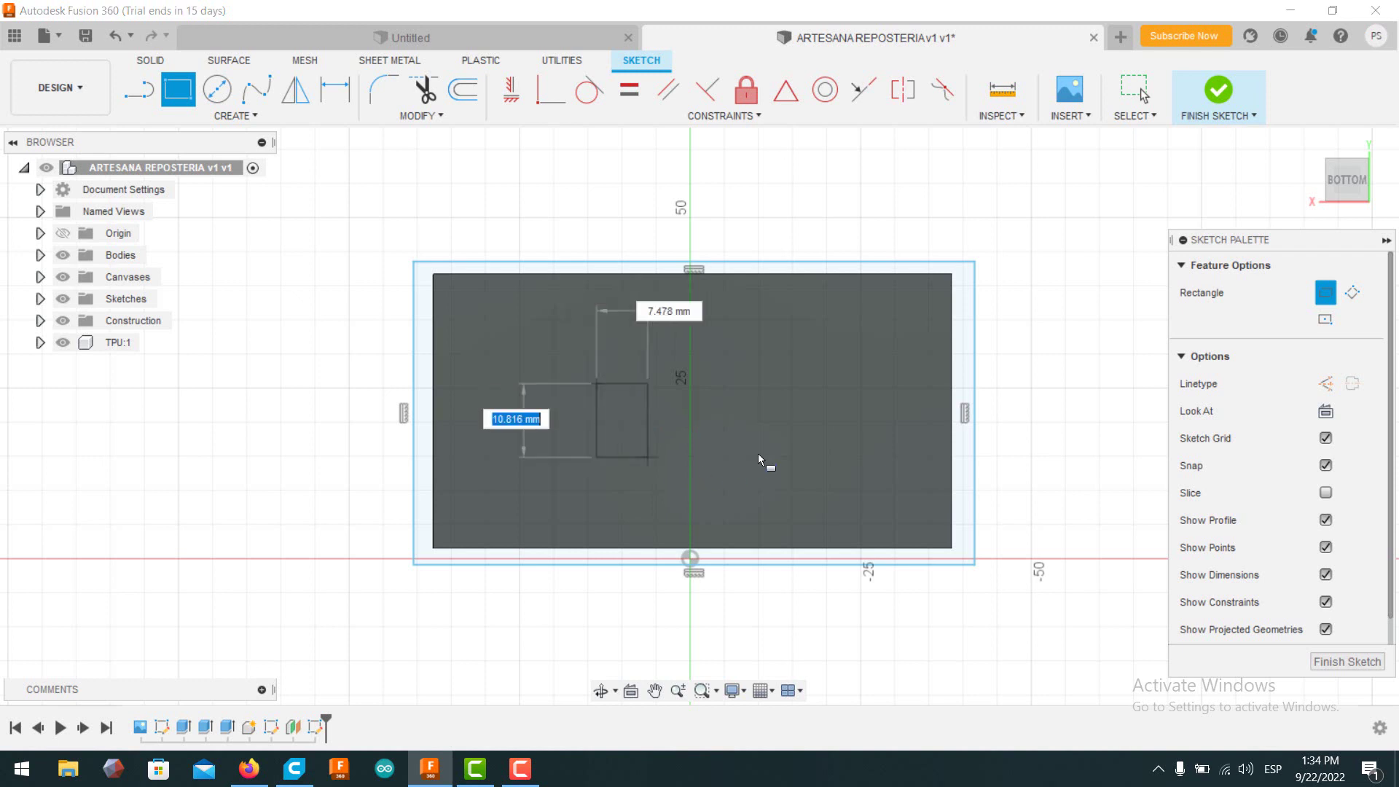
Sketch a circle about 18.5 mm in diameter on the vertical axis near the rectangle's centre.
left_click(219, 97)
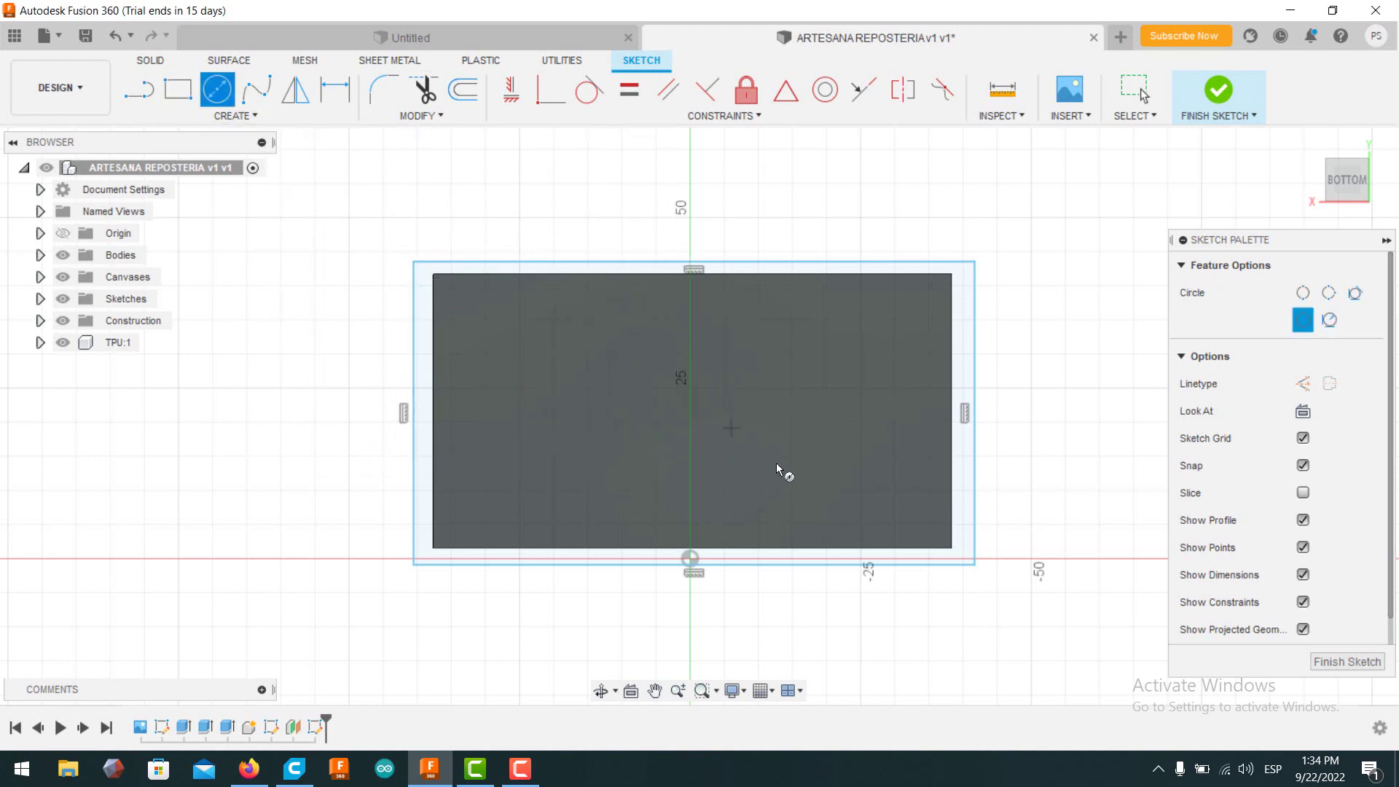
left_click(691, 420)
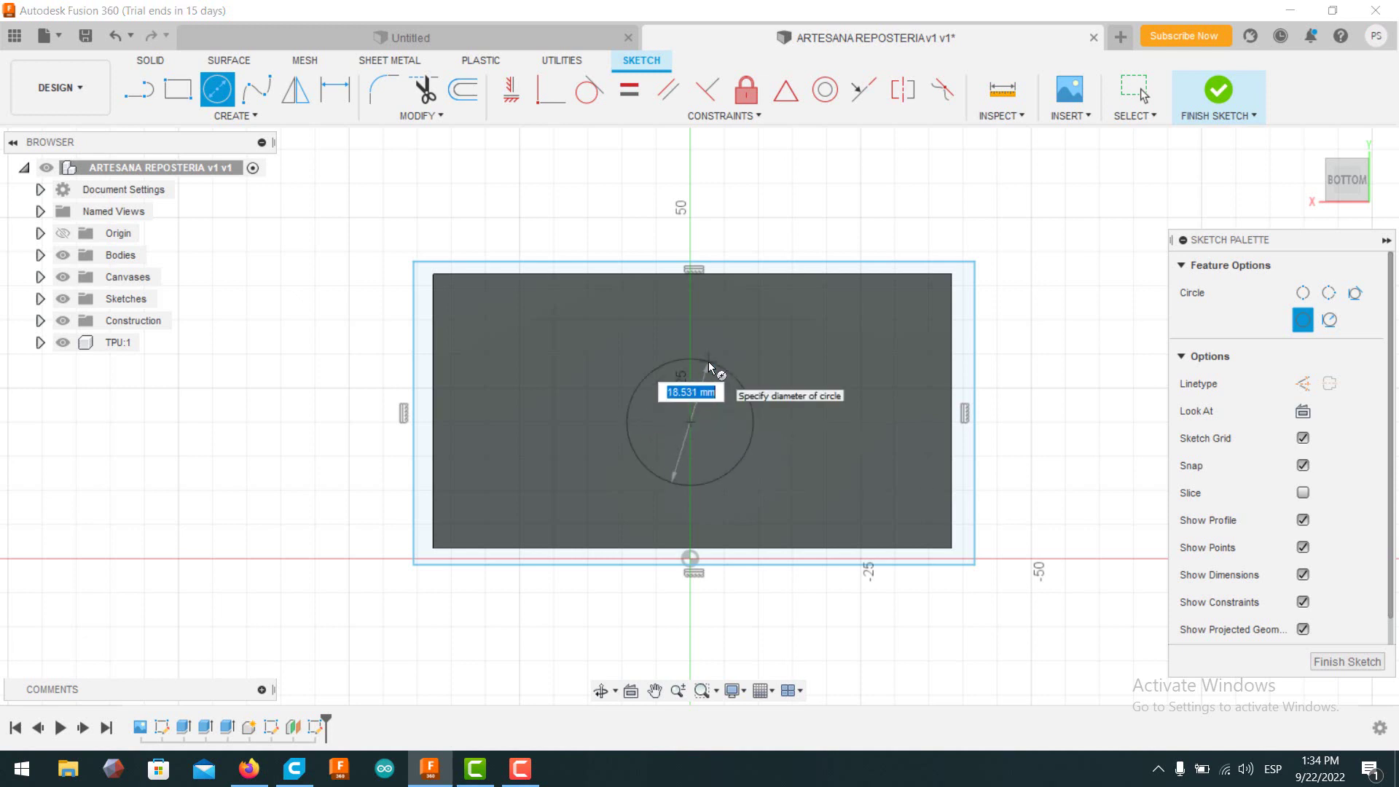
left_click(708, 361)
Extrude the rectangle and circle profiles together 2 mm as a new body, hiding the bodies for profile selection and showing them again.
left_click(1353, 191)
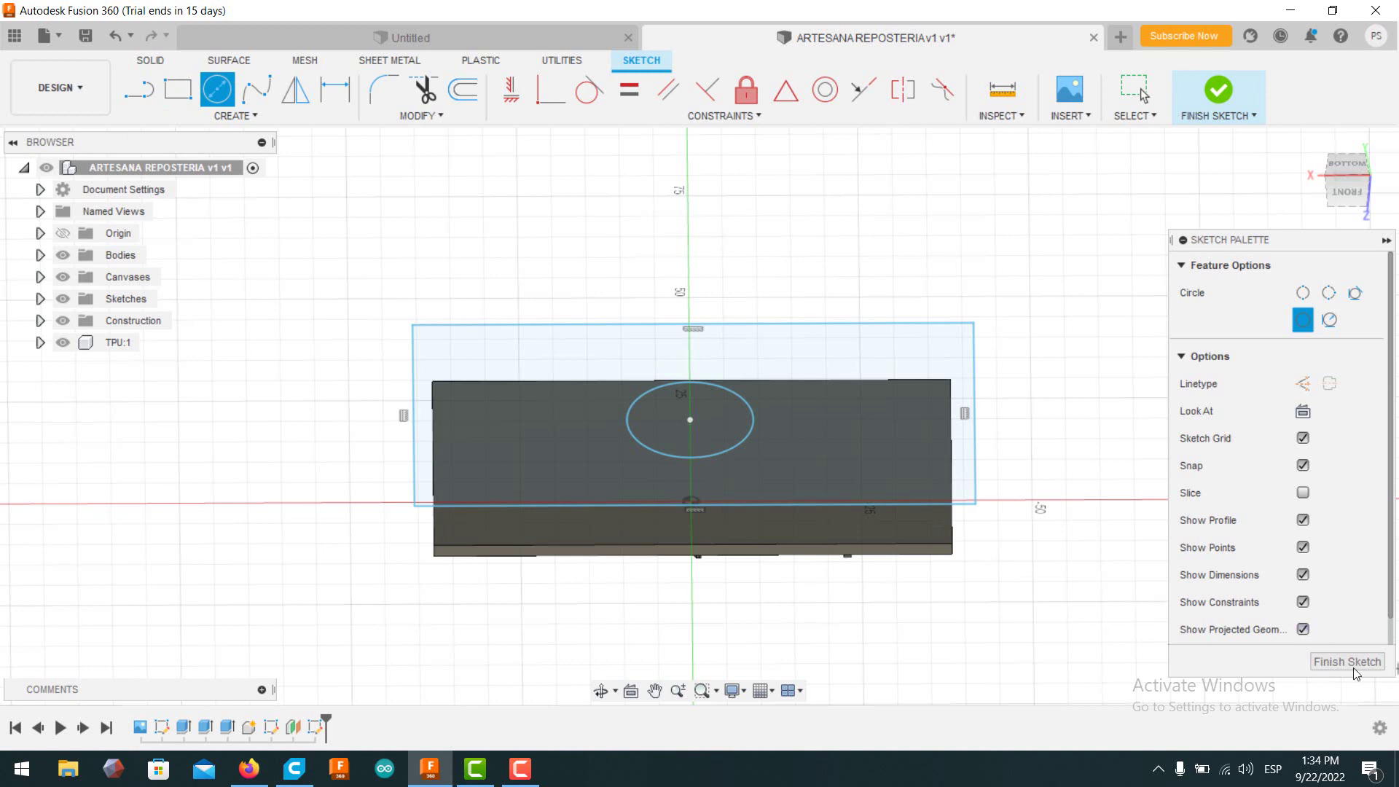
left_click(151, 61)
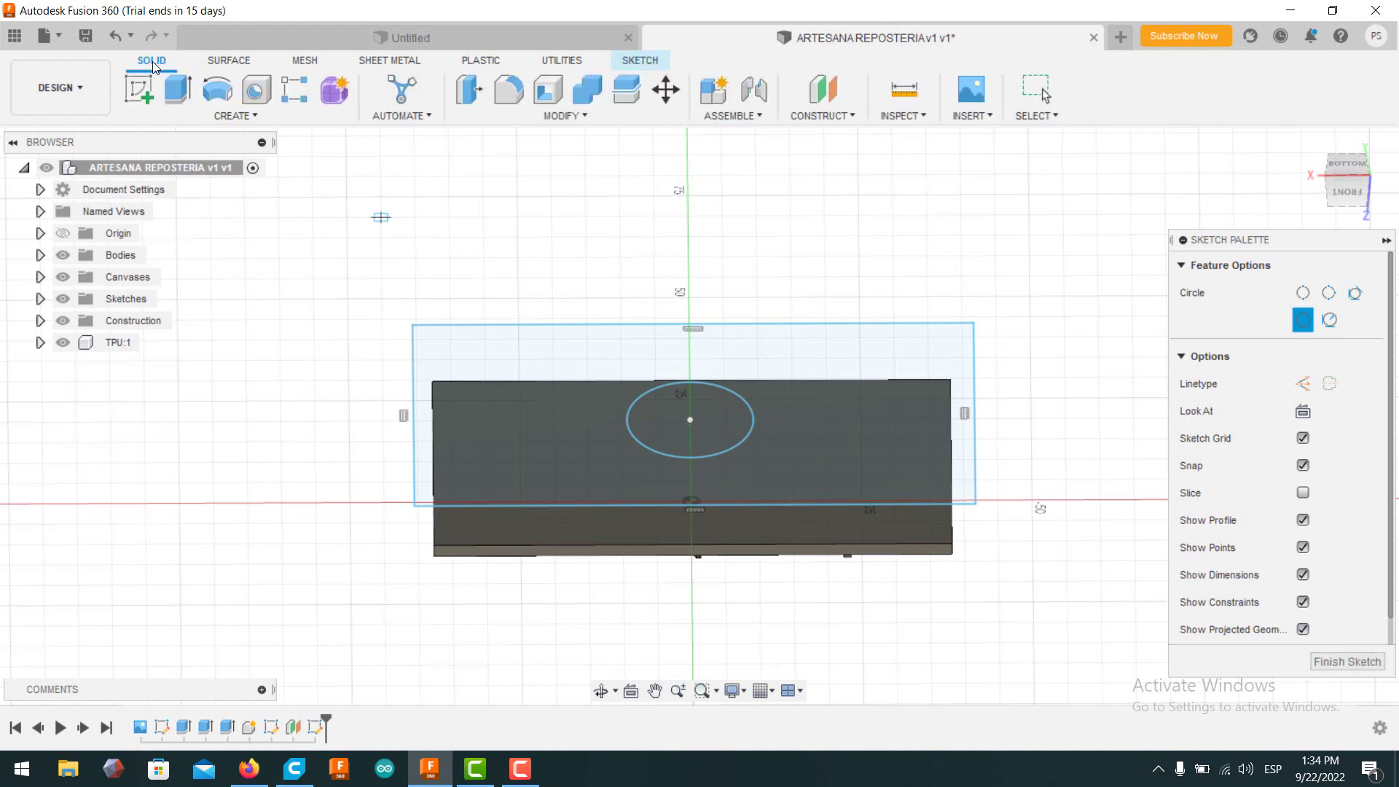
left_click(180, 97)
left_click(522, 424)
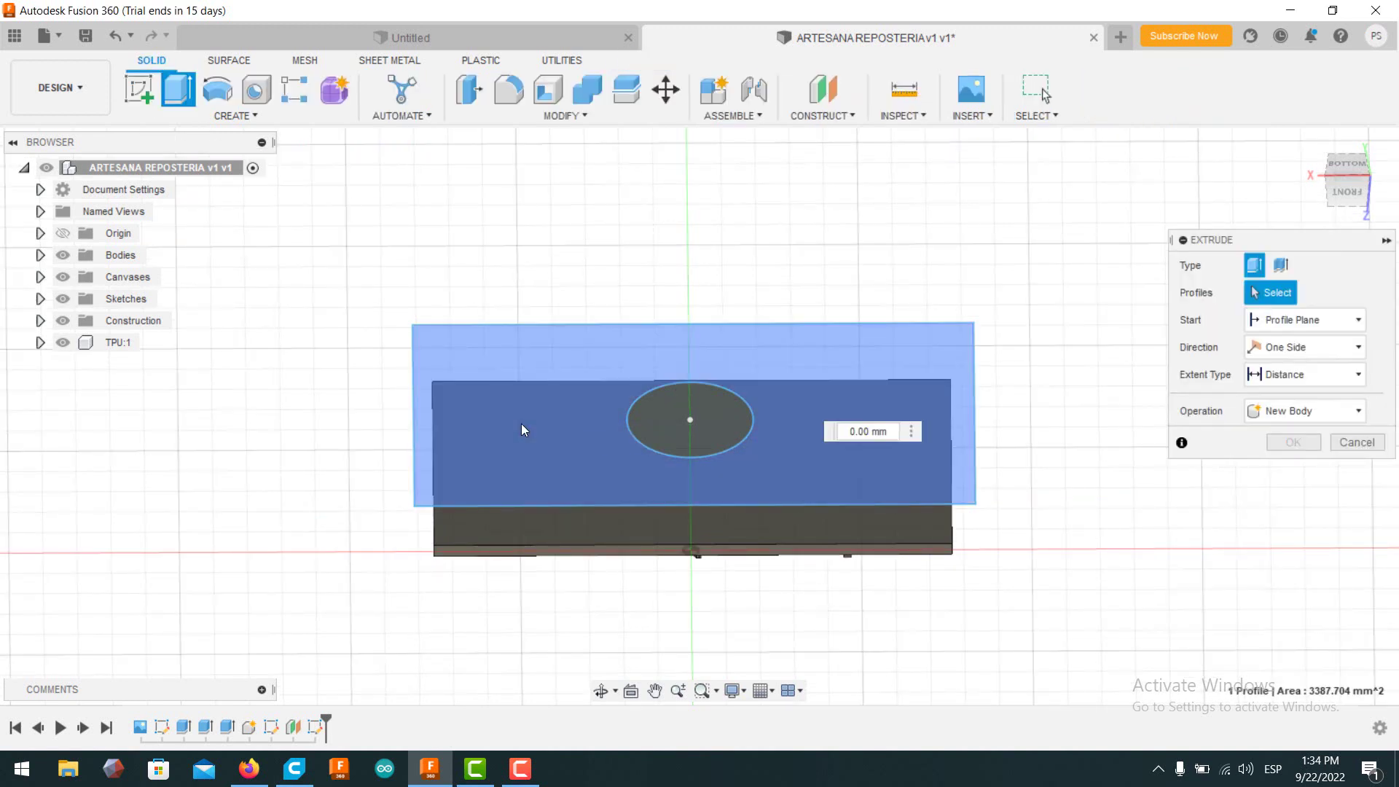
left_click(522, 423)
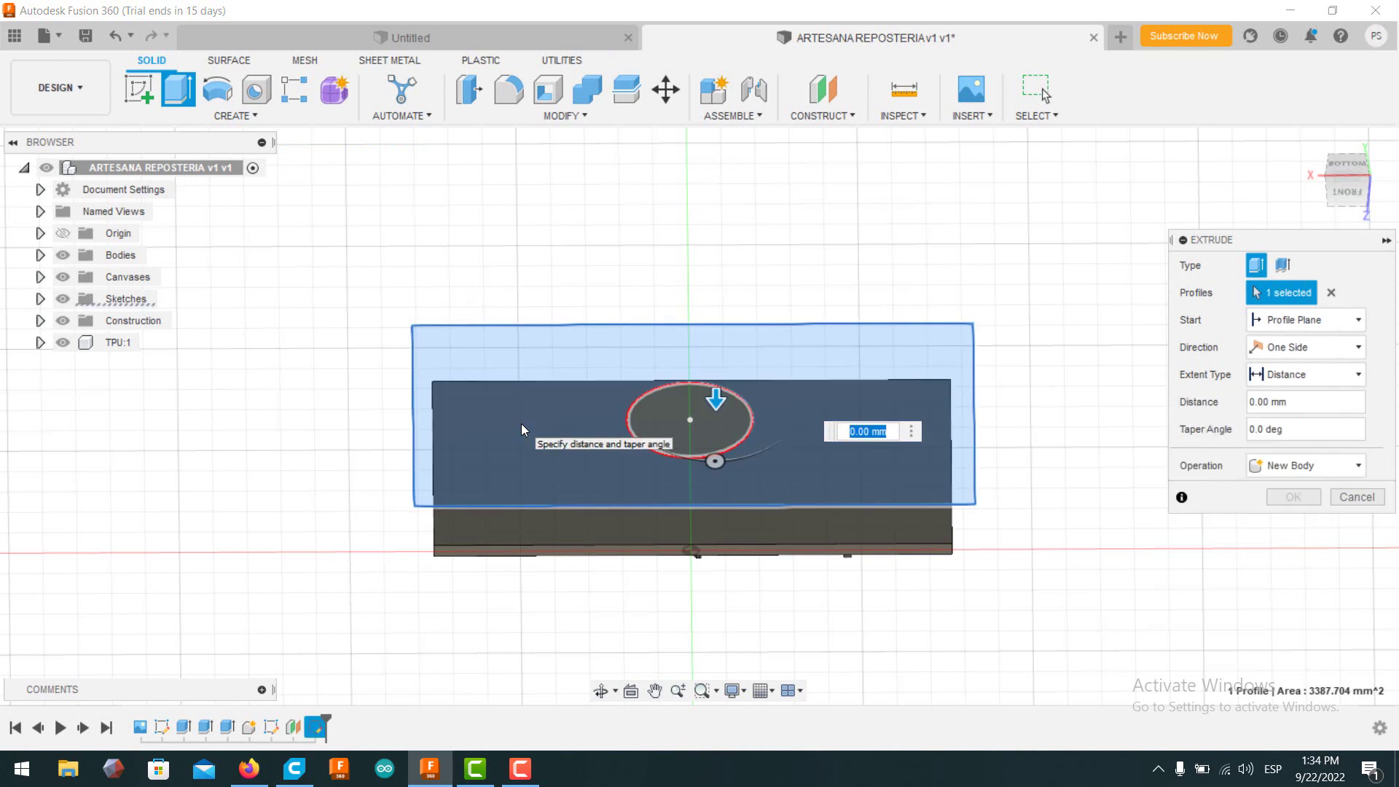
type("2")
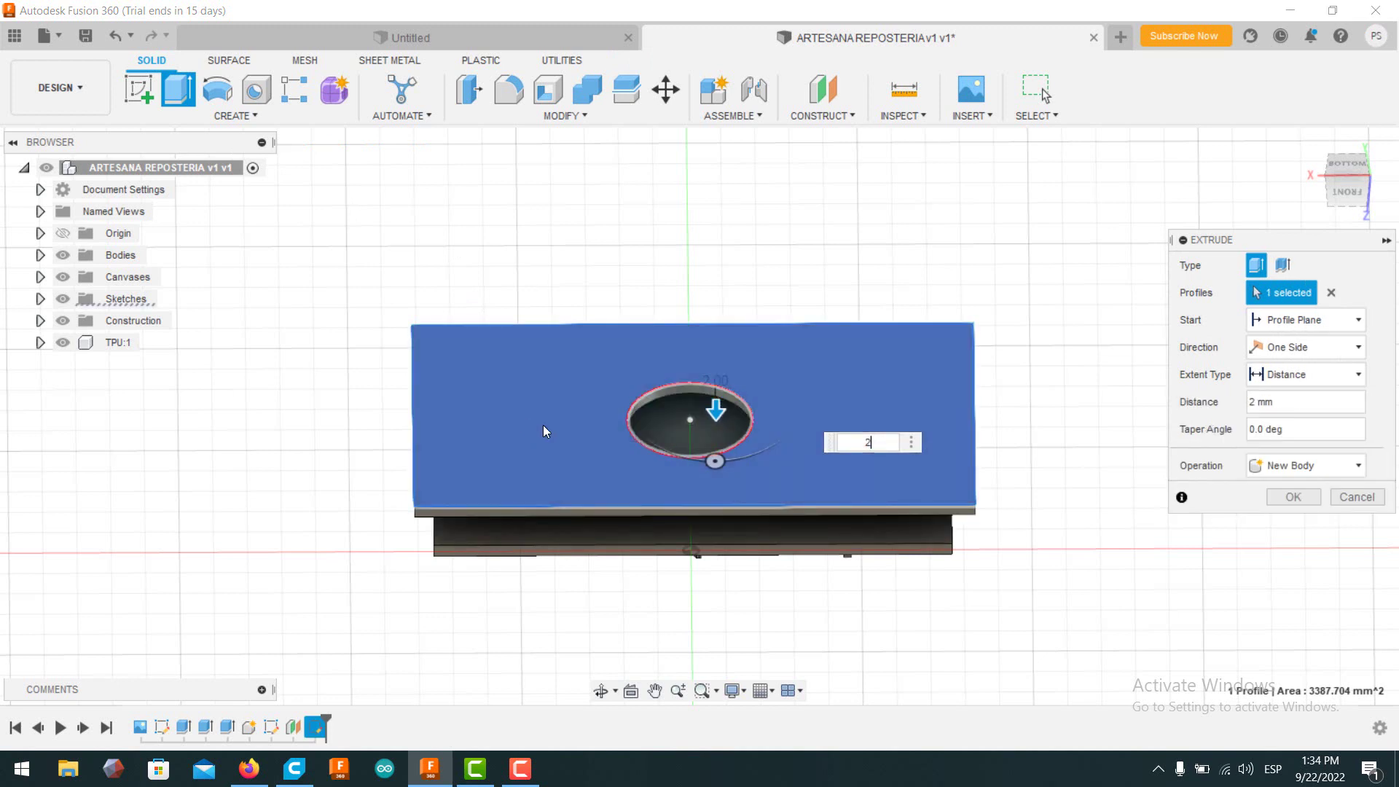
left_click(698, 424)
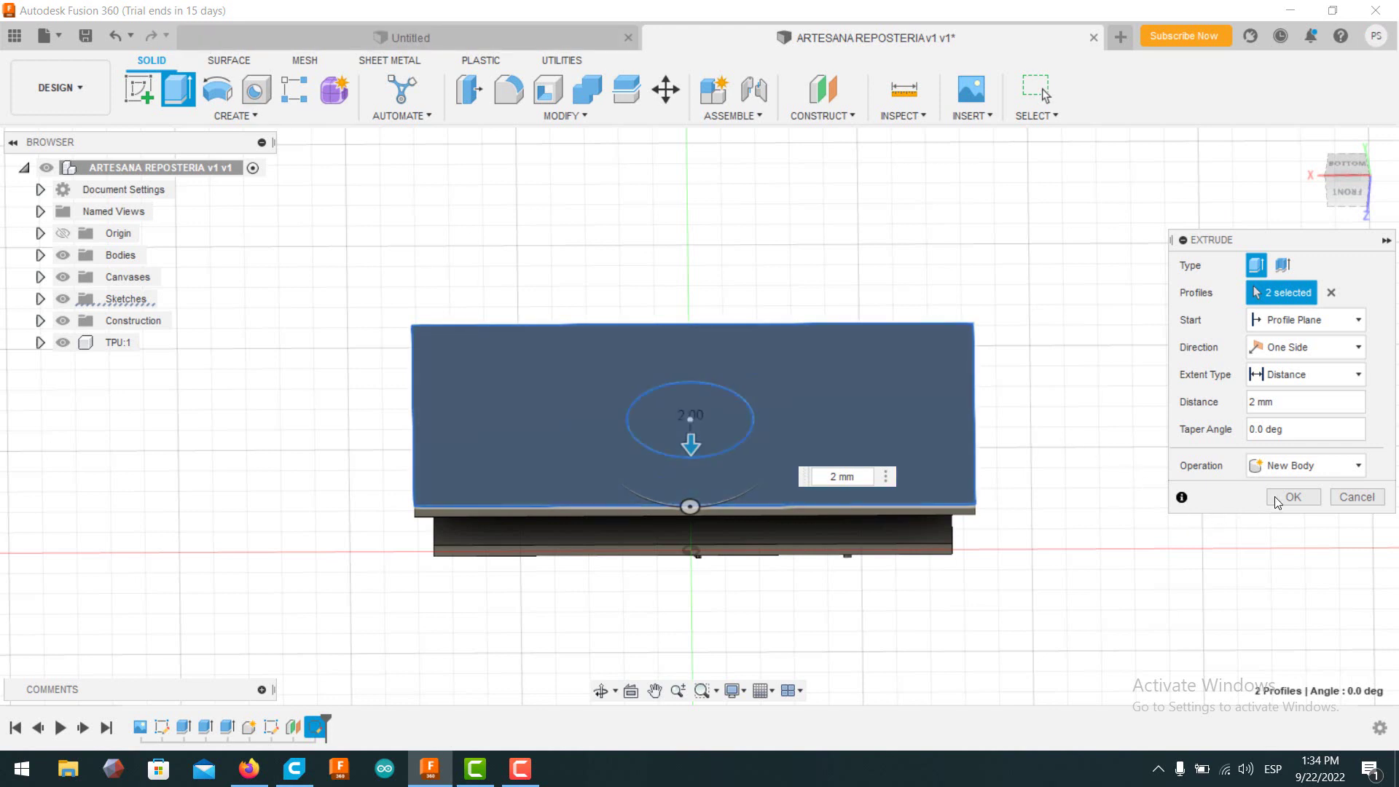
left_click(70, 254)
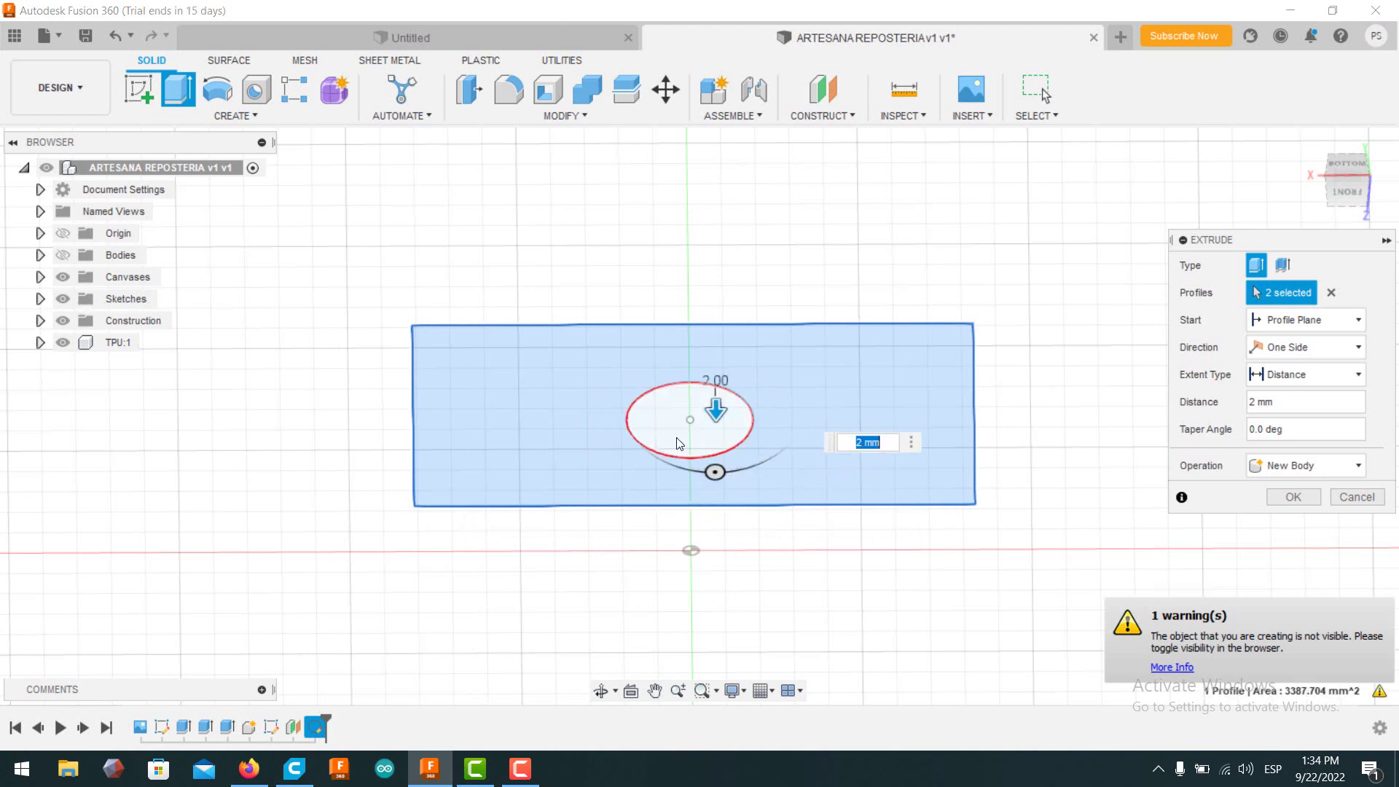
left_click(675, 428)
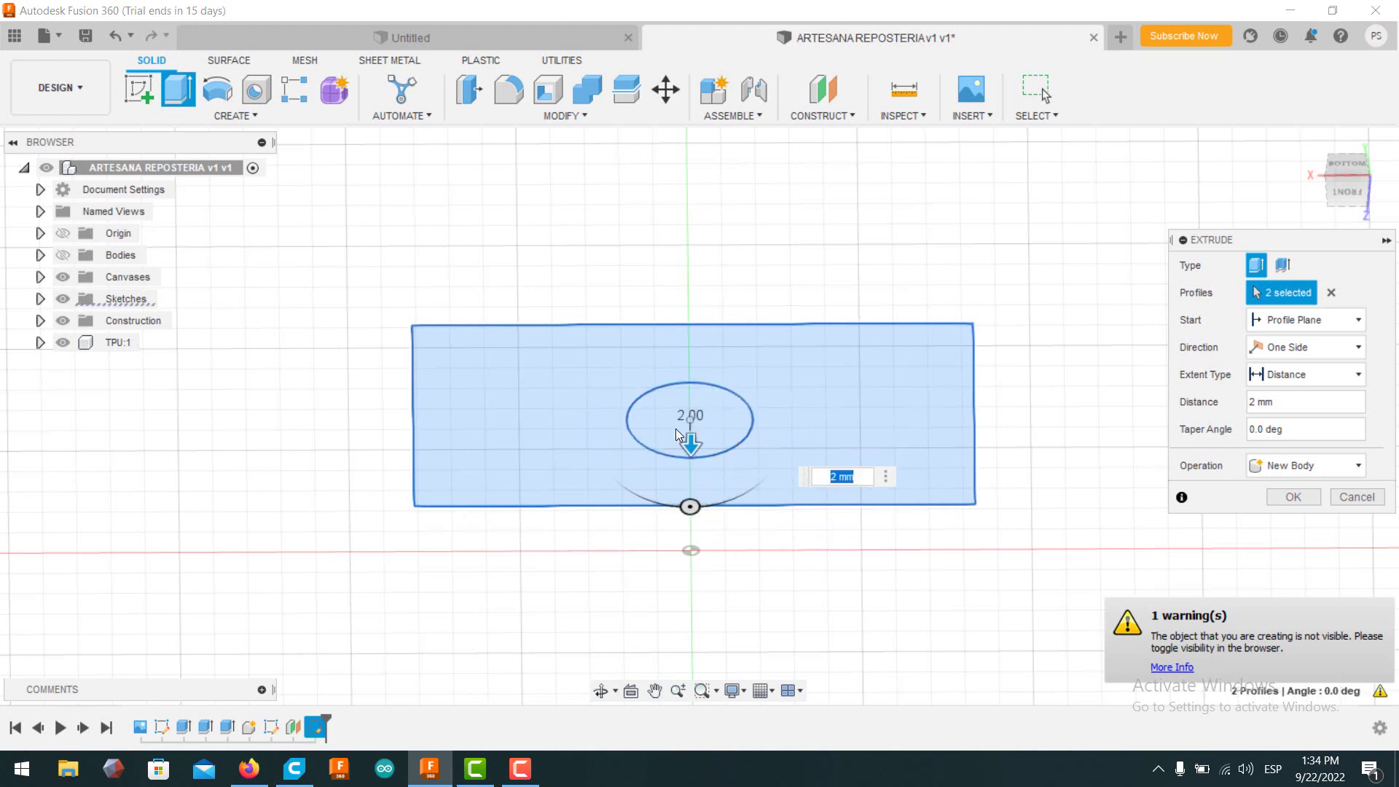
left_click(1291, 498)
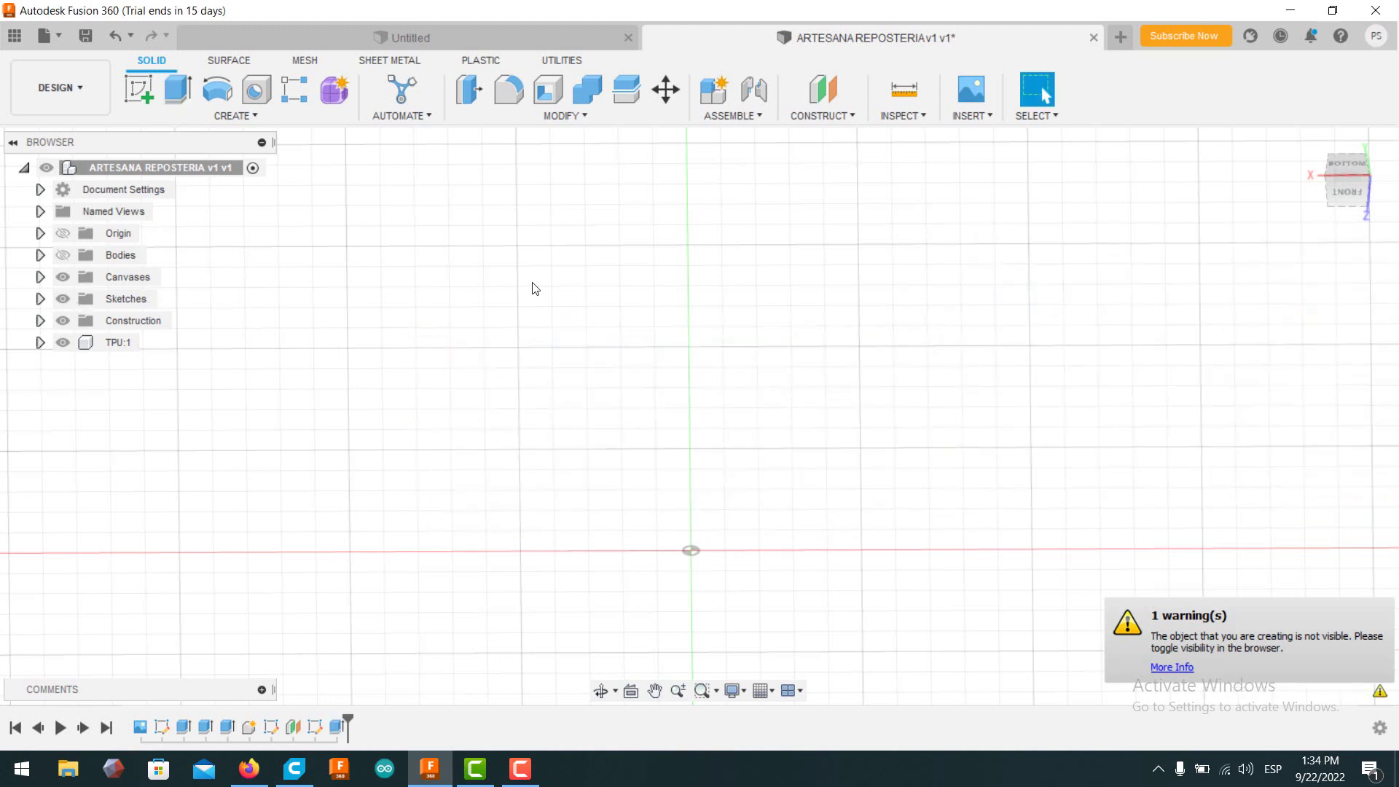
left_click(63, 255)
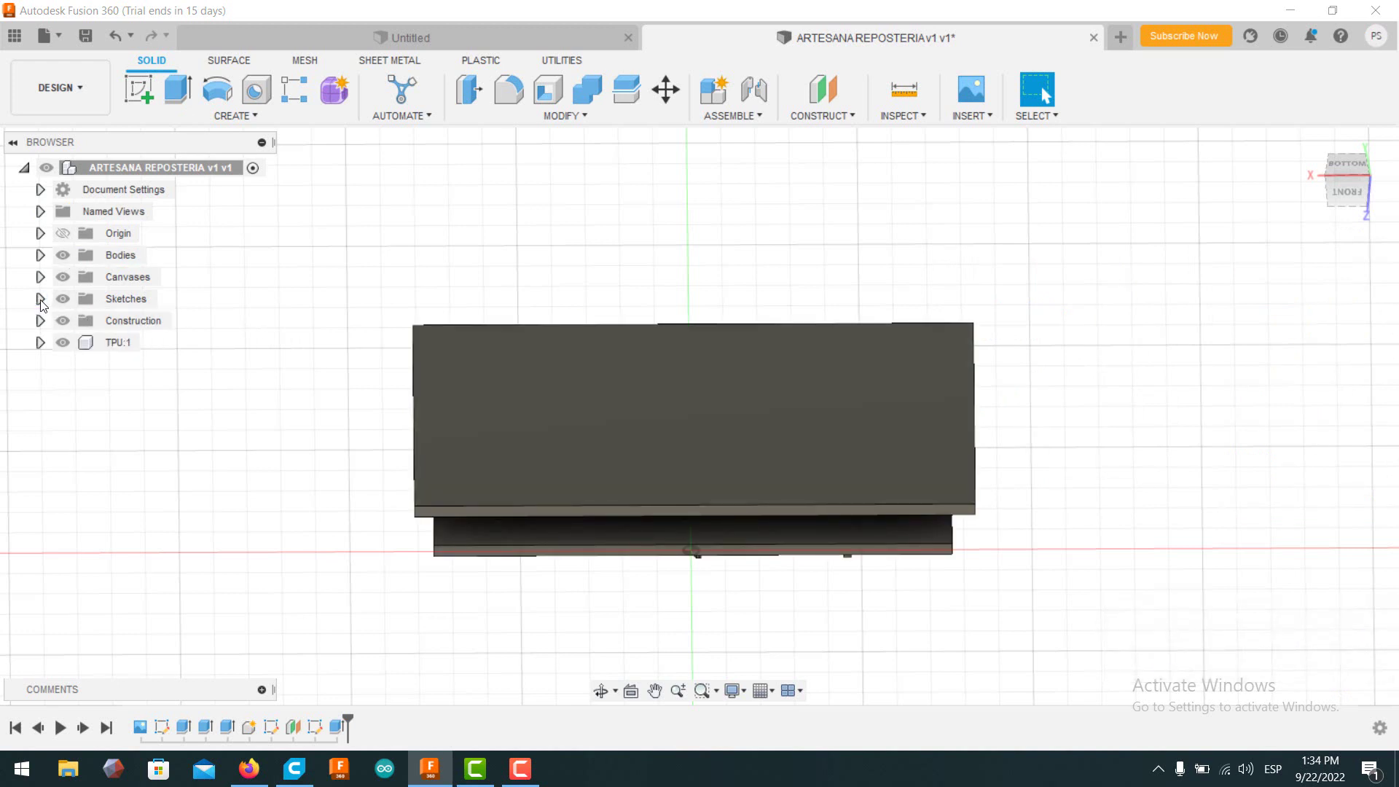
Show the plate's sketch and extrude its circle profile -30 mm away from the sign, joining it to the plate as a handle.
left_click(40, 298)
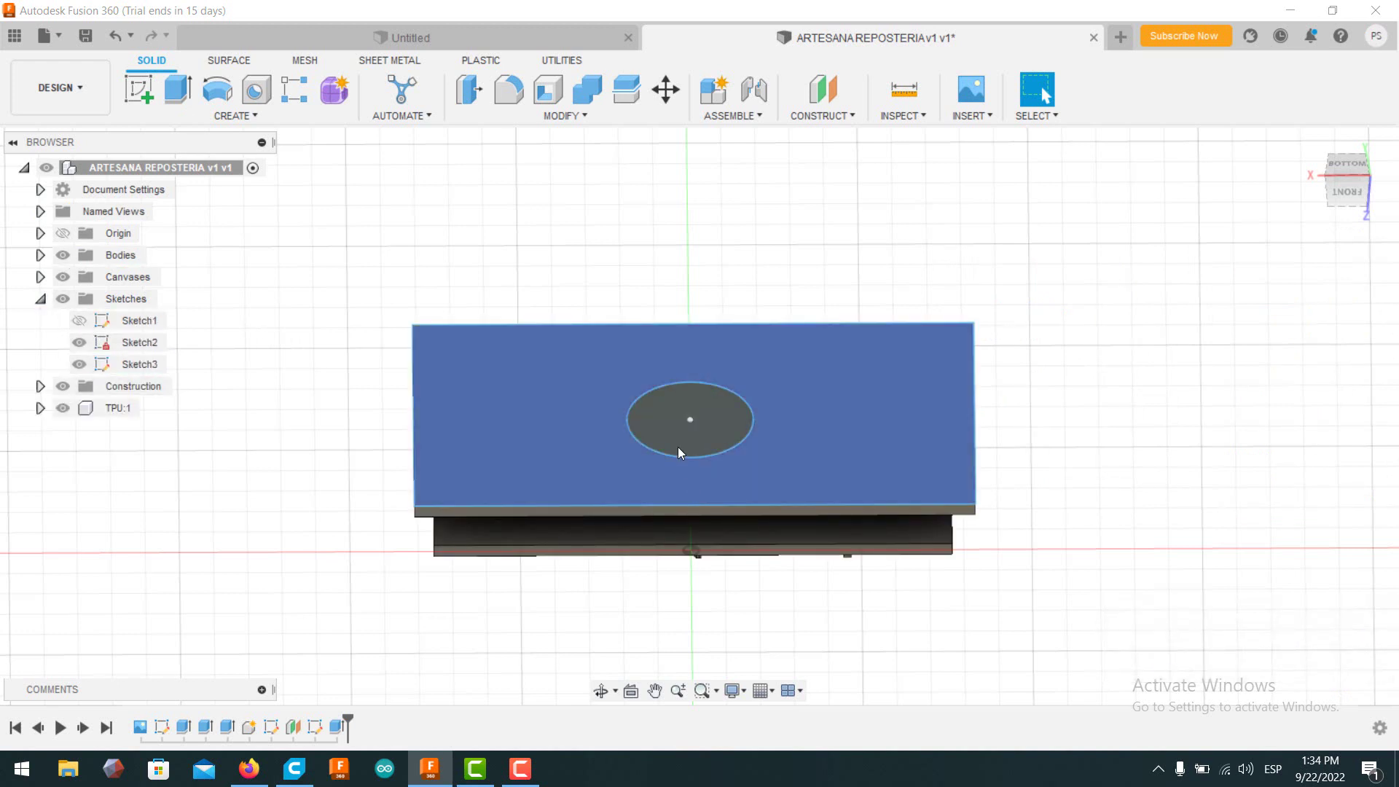
left_click(672, 425)
left_click(178, 89)
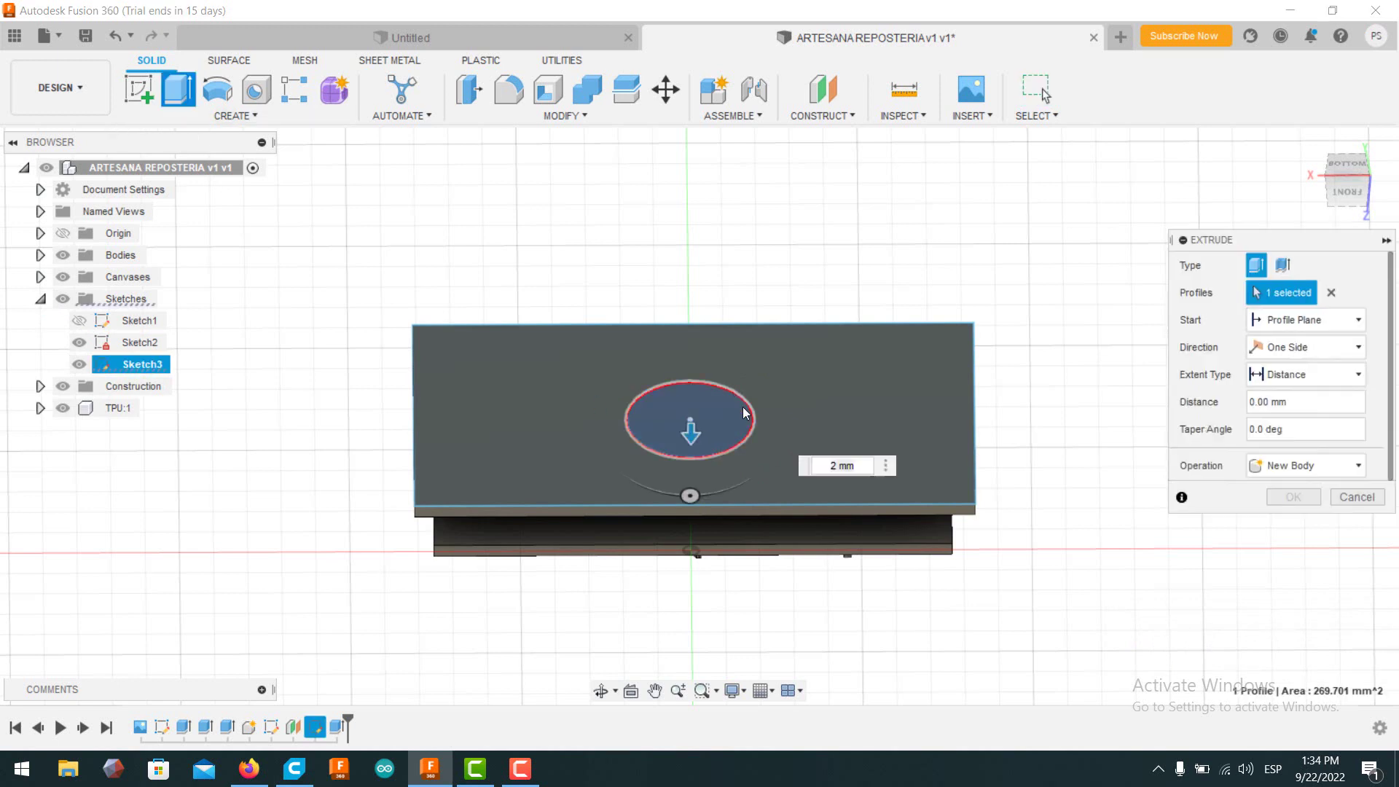
left_click_drag(690, 431, 706, 235)
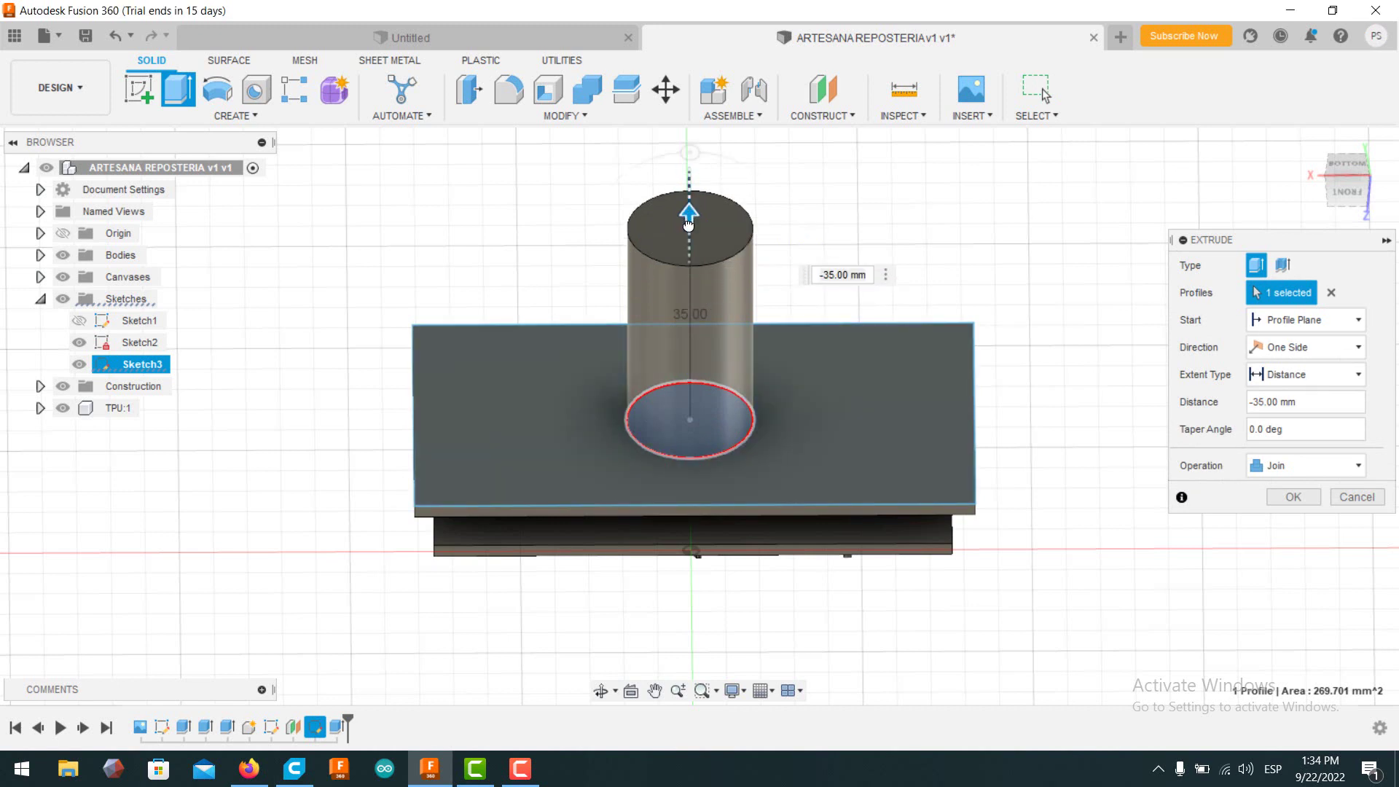
left_click_drag(689, 214, 690, 246)
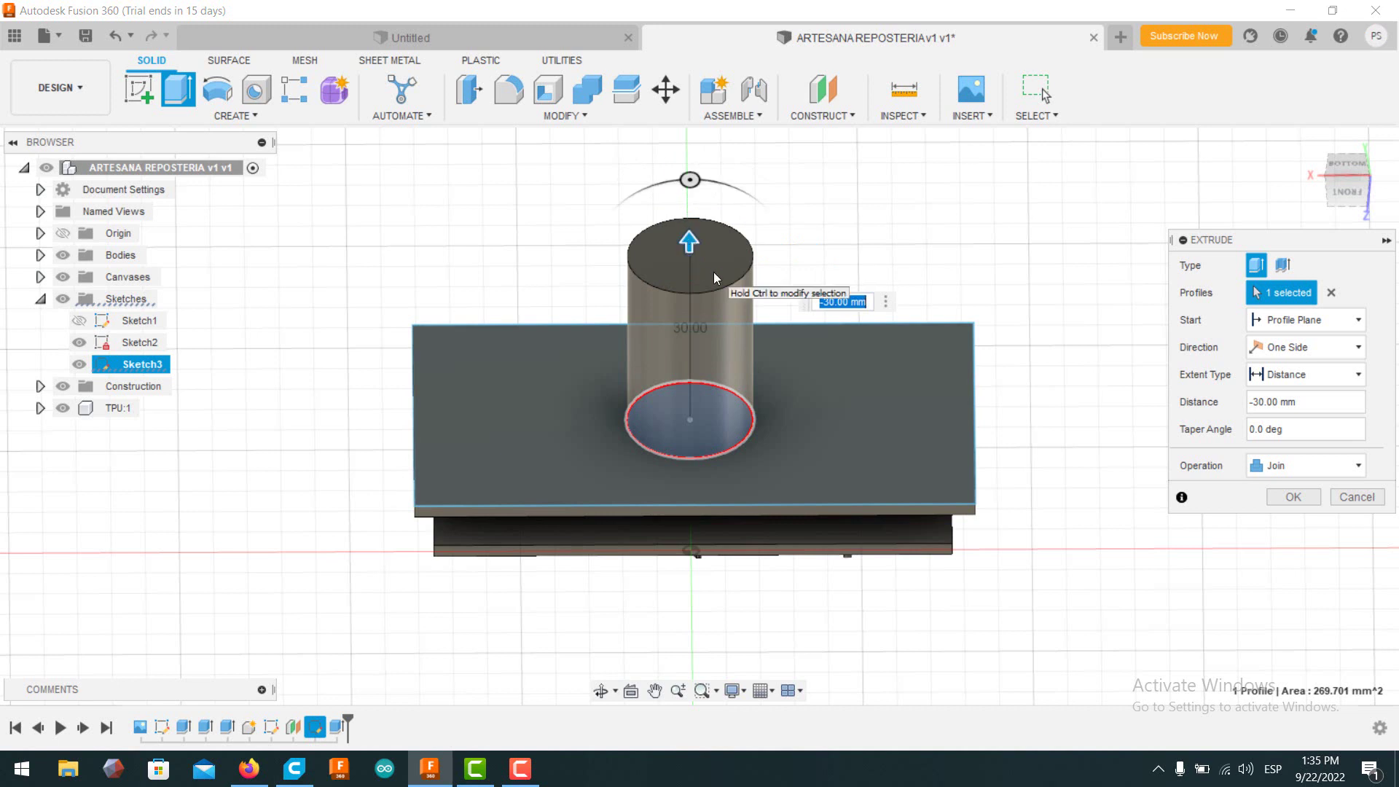
left_click(1291, 496)
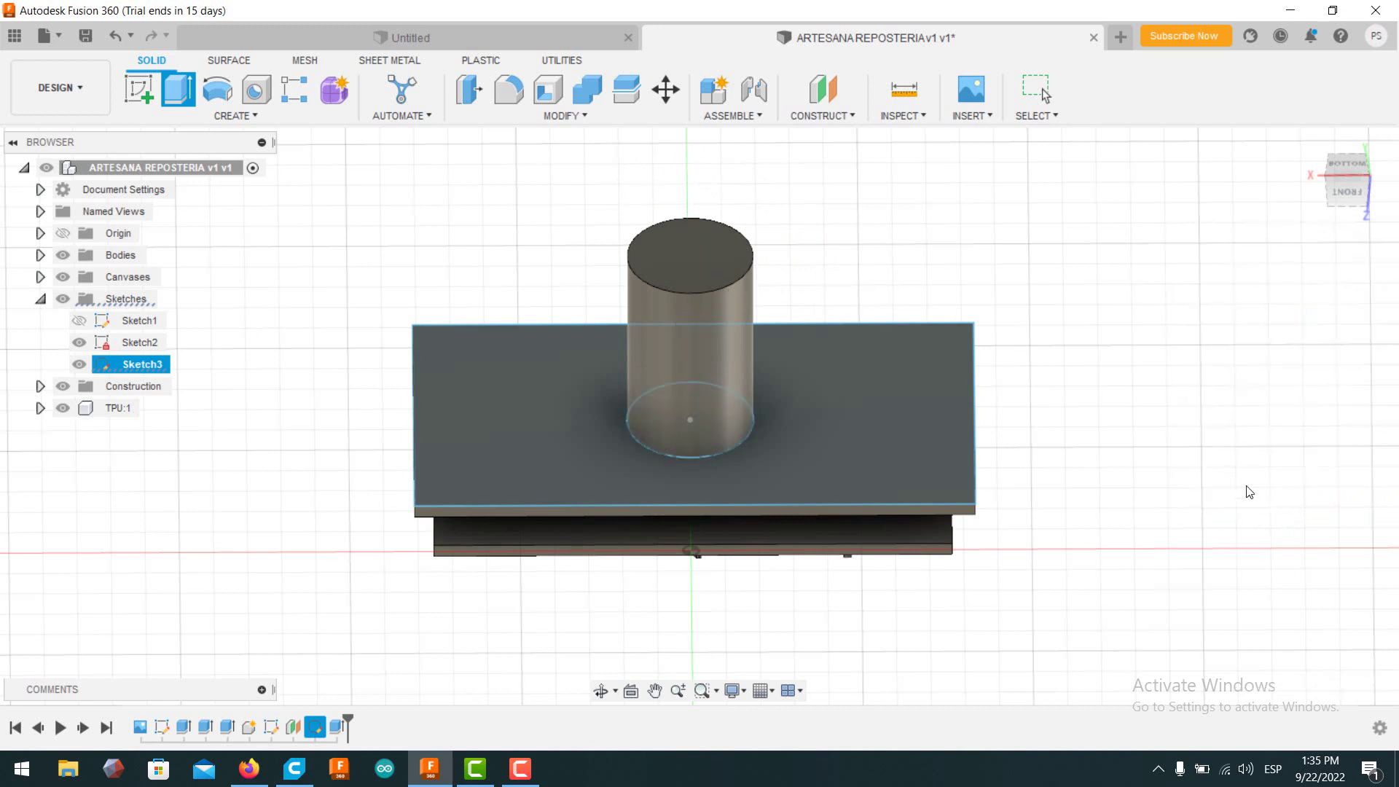
Fillet the circular edge at the handle's free end with a 7.5 mm radius.
left_click(508, 89)
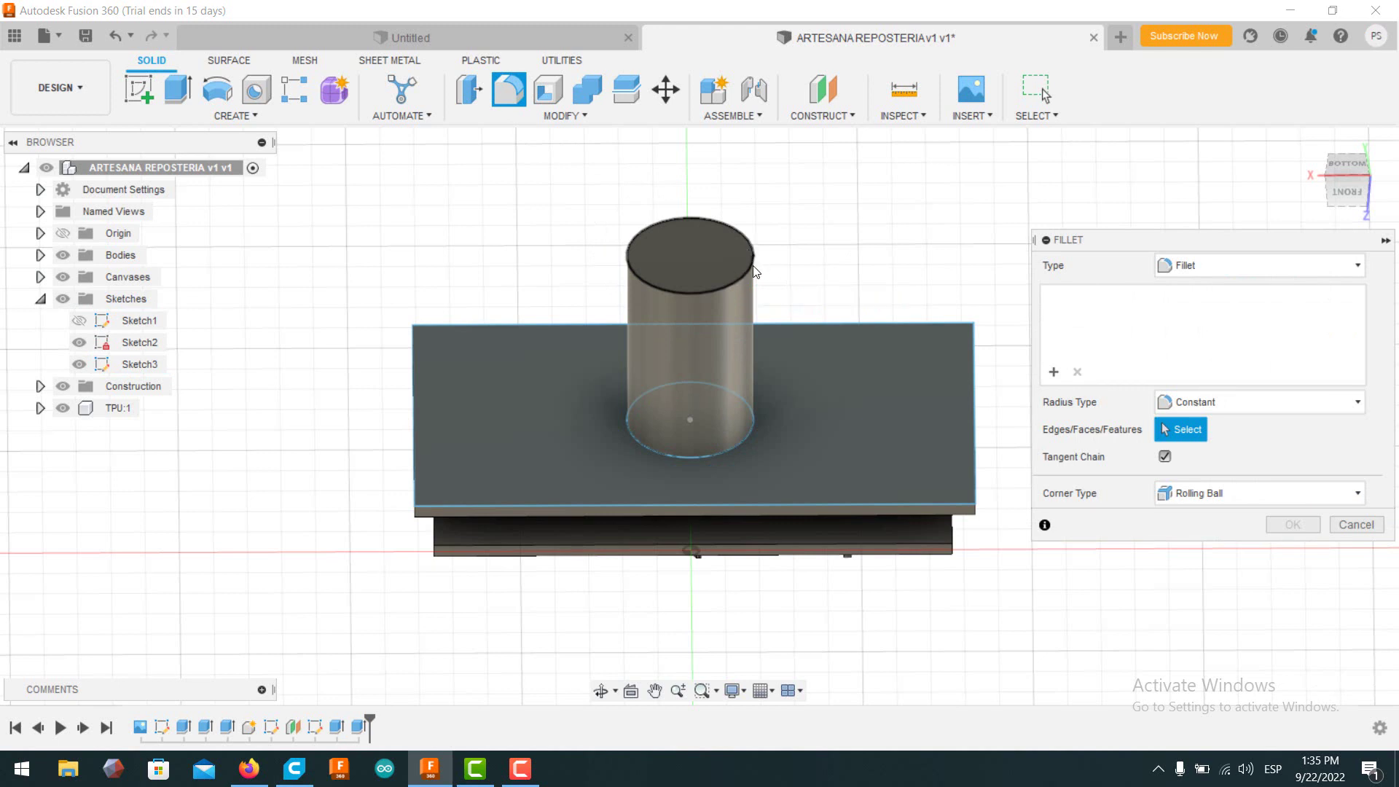
left_click(754, 266)
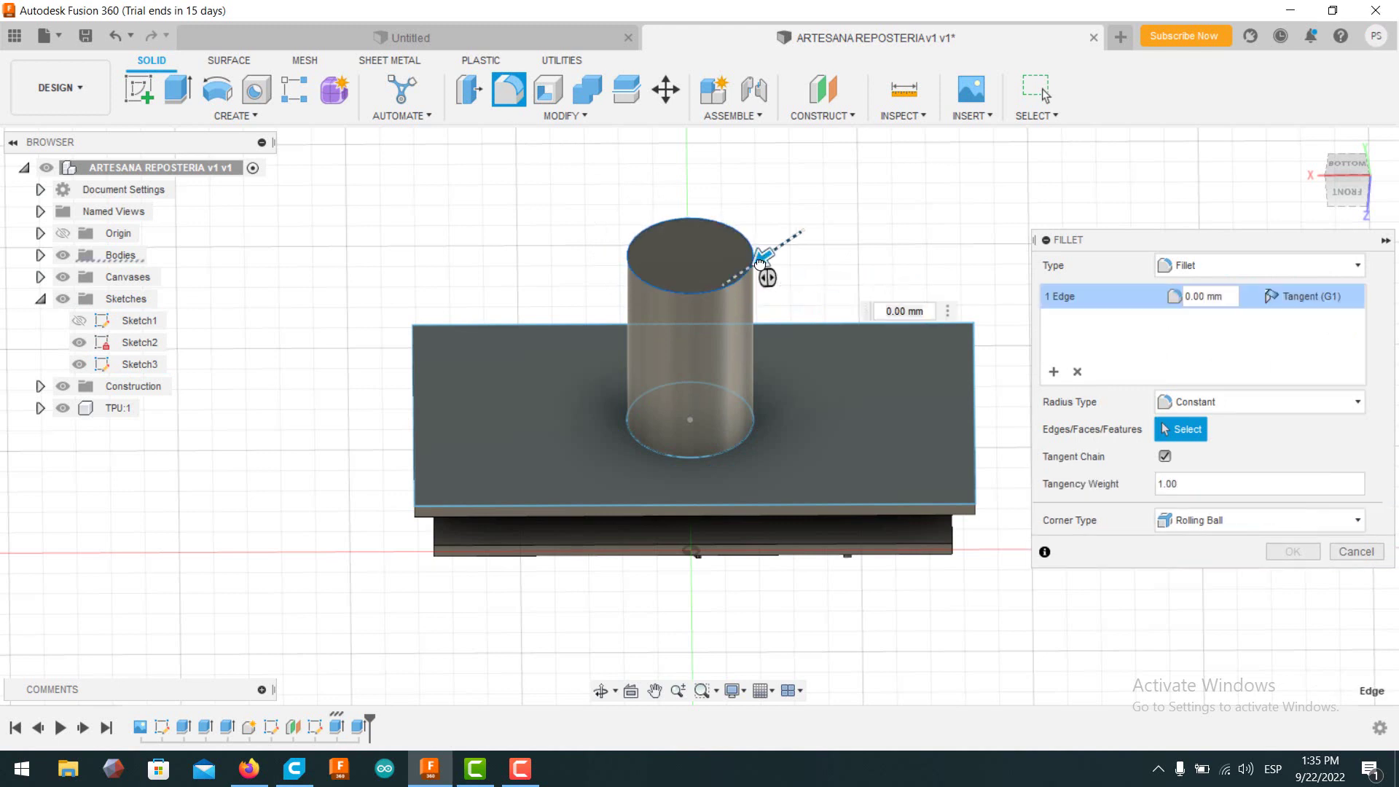
left_click_drag(759, 261, 748, 269)
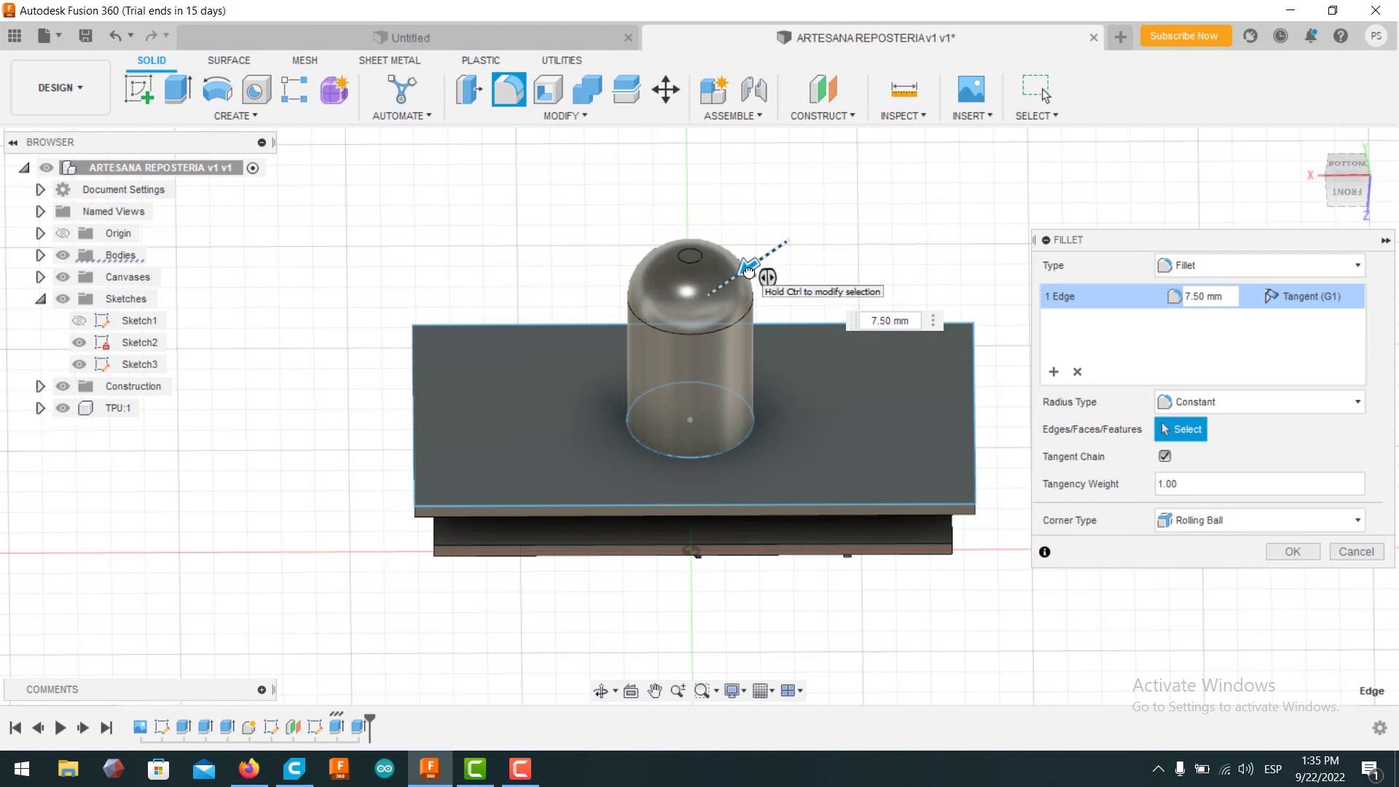
left_click(1292, 552)
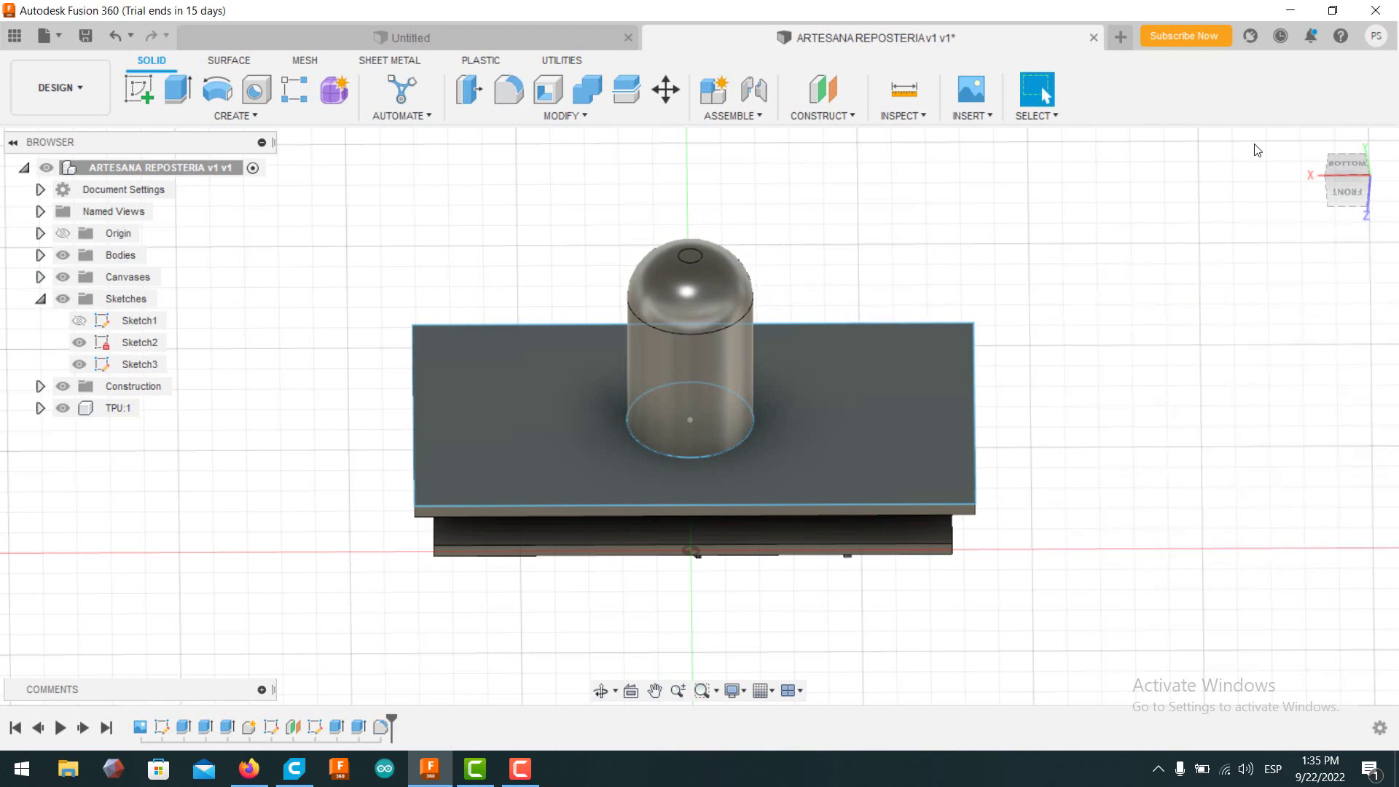
Save the finished design under the name ARTESANA REPOSTERIA v1 in the Admin Project location.
left_click(1344, 184)
mouse_move(698, 415)
middle_mouse_down("shift")
mouse_move(795, 379)
mouse_move(772, 452)
mouse_move(671, 569)
mouse_move(634, 645)
middle_mouse_up("shift")
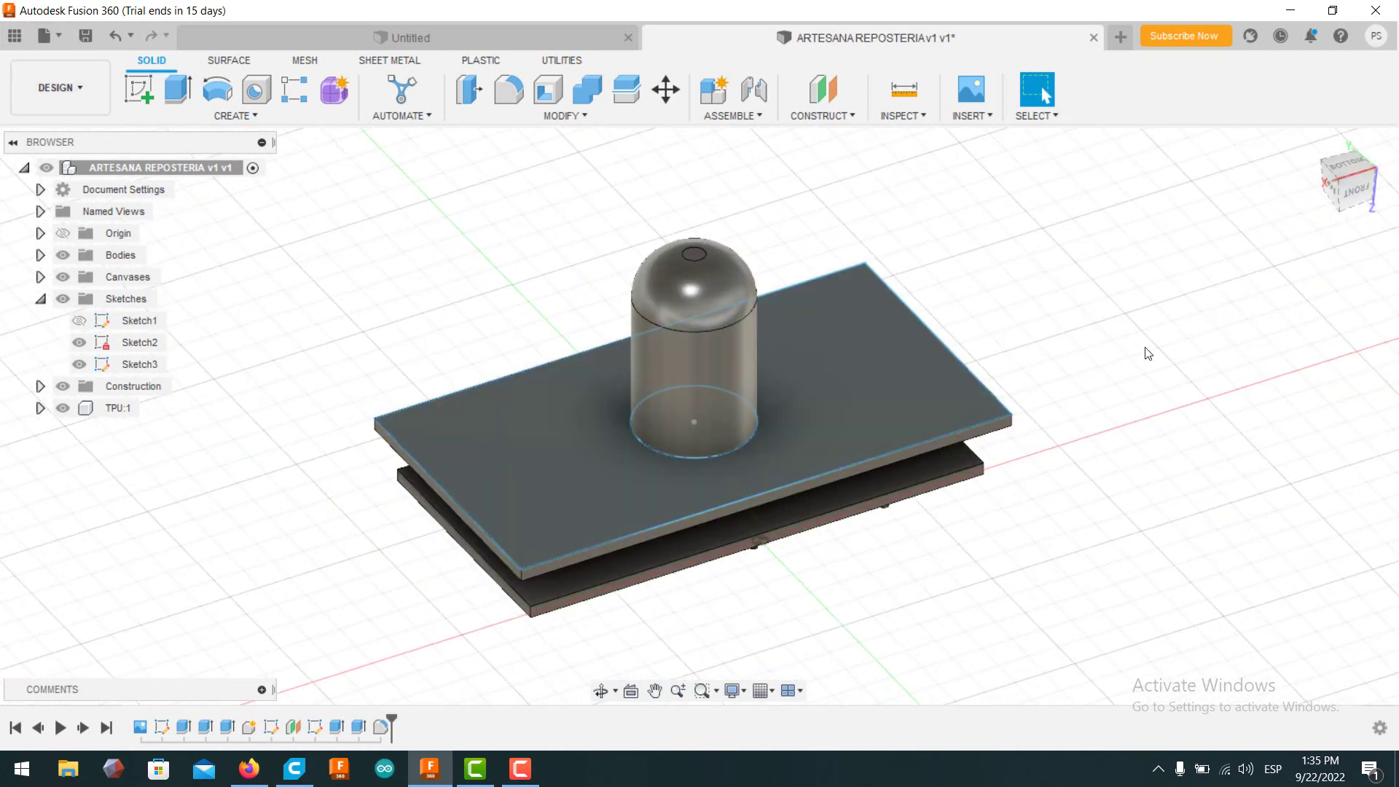
left_click(56, 35)
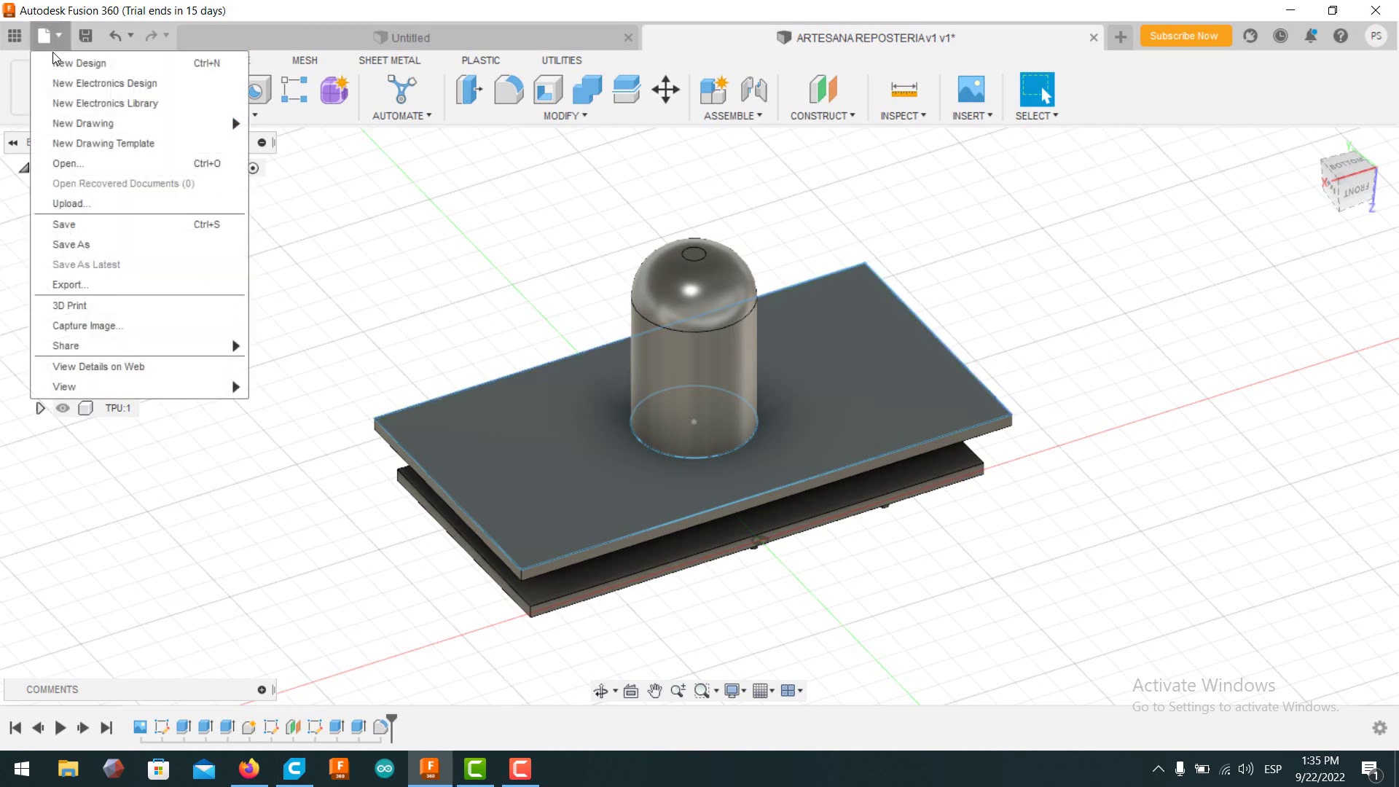
left_click(117, 242)
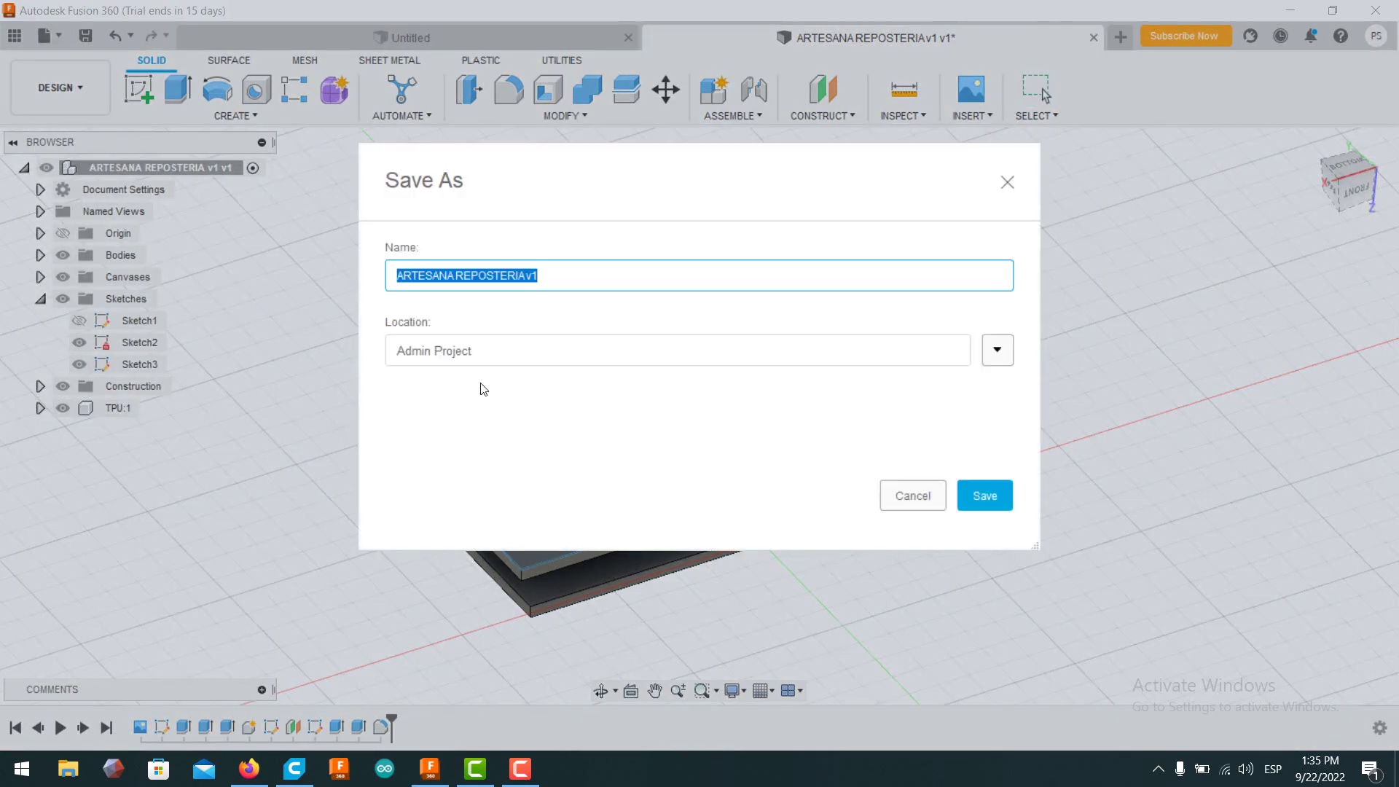
left_click(993, 502)
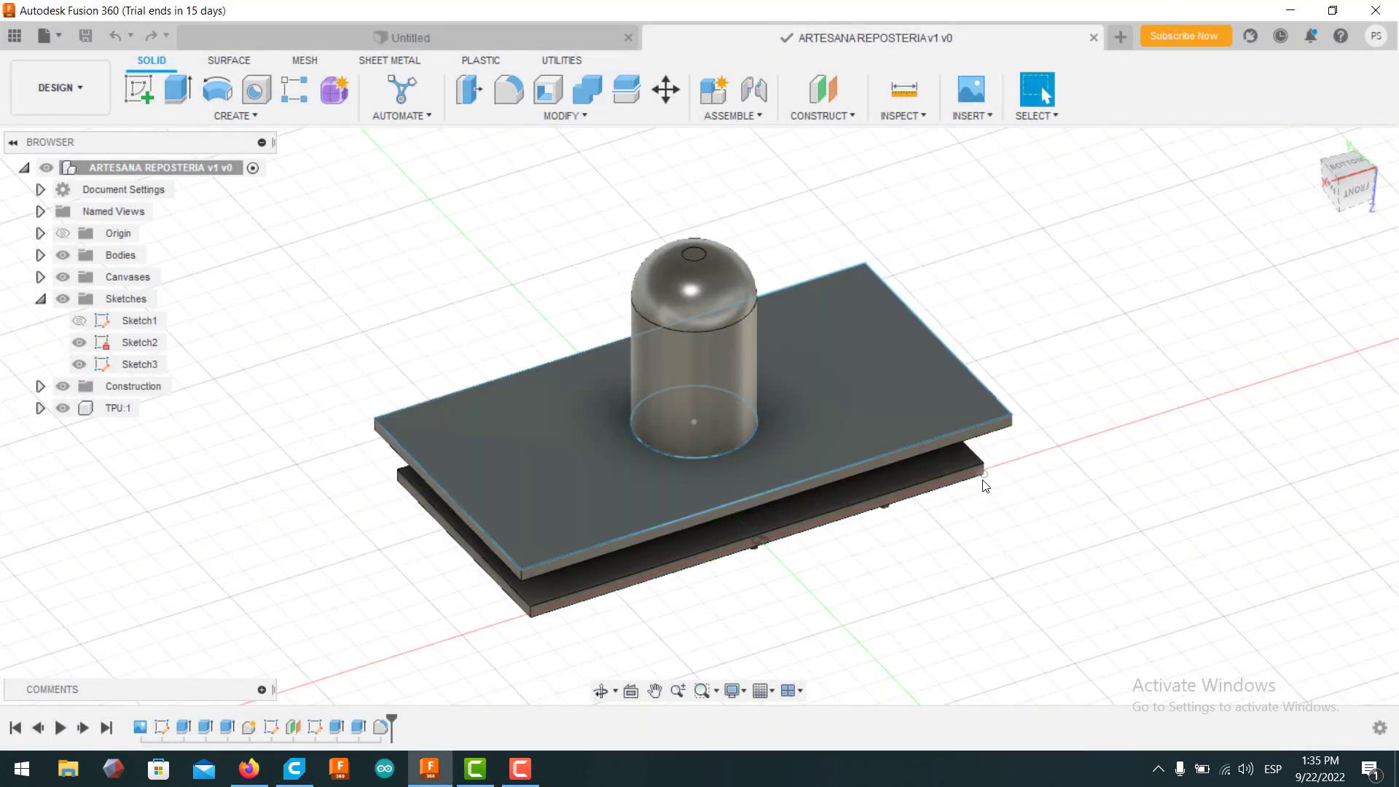
Export the complete stamp design as an STL file named ARTESANA REPOSTERIA v56 v1 v1 in the SELLOS folder.
mouse_move(1310, 143)
left_mouse_down()
mouse_move(1315, 161)
mouse_move(1296, 147)
mouse_move(1311, 141)
left_mouse_up()
left_click(45, 36)
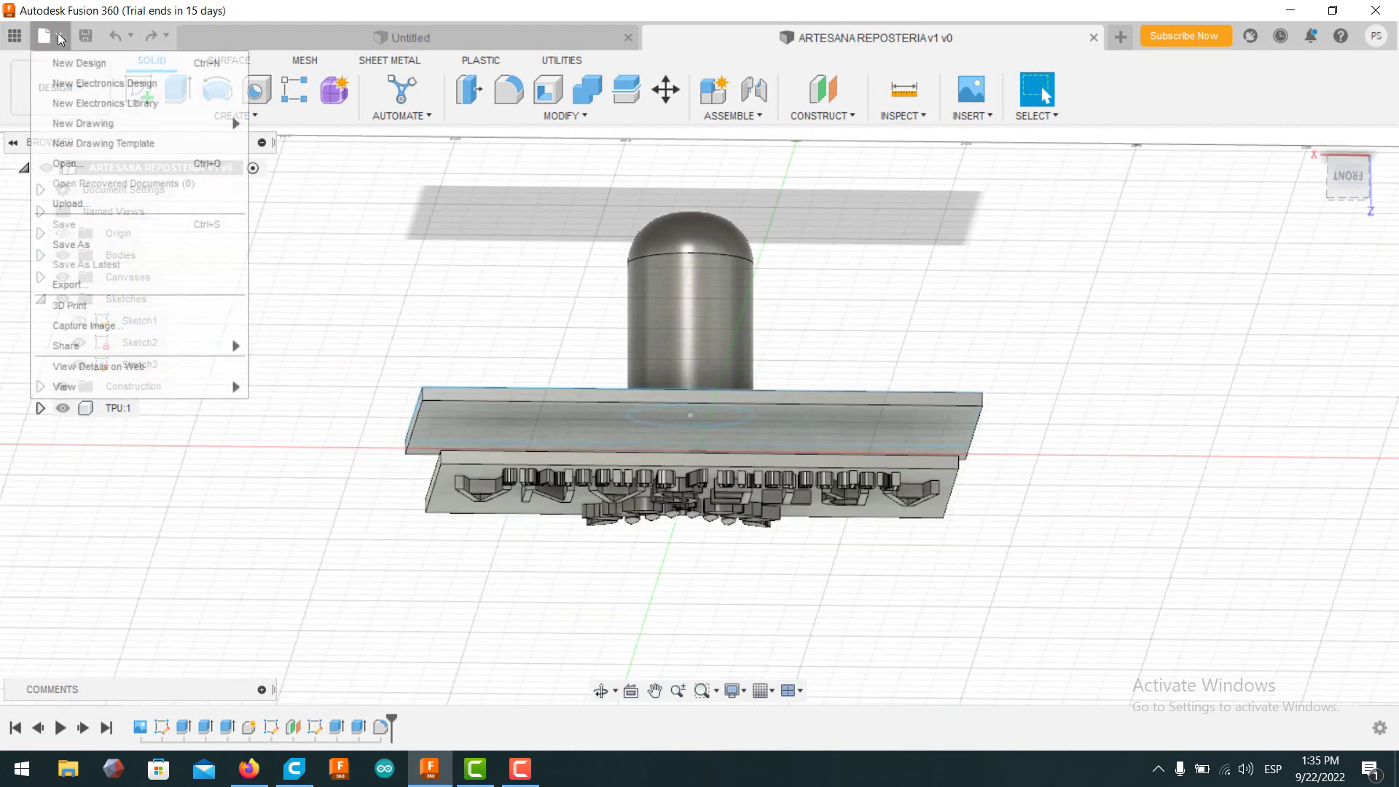
left_click(80, 199)
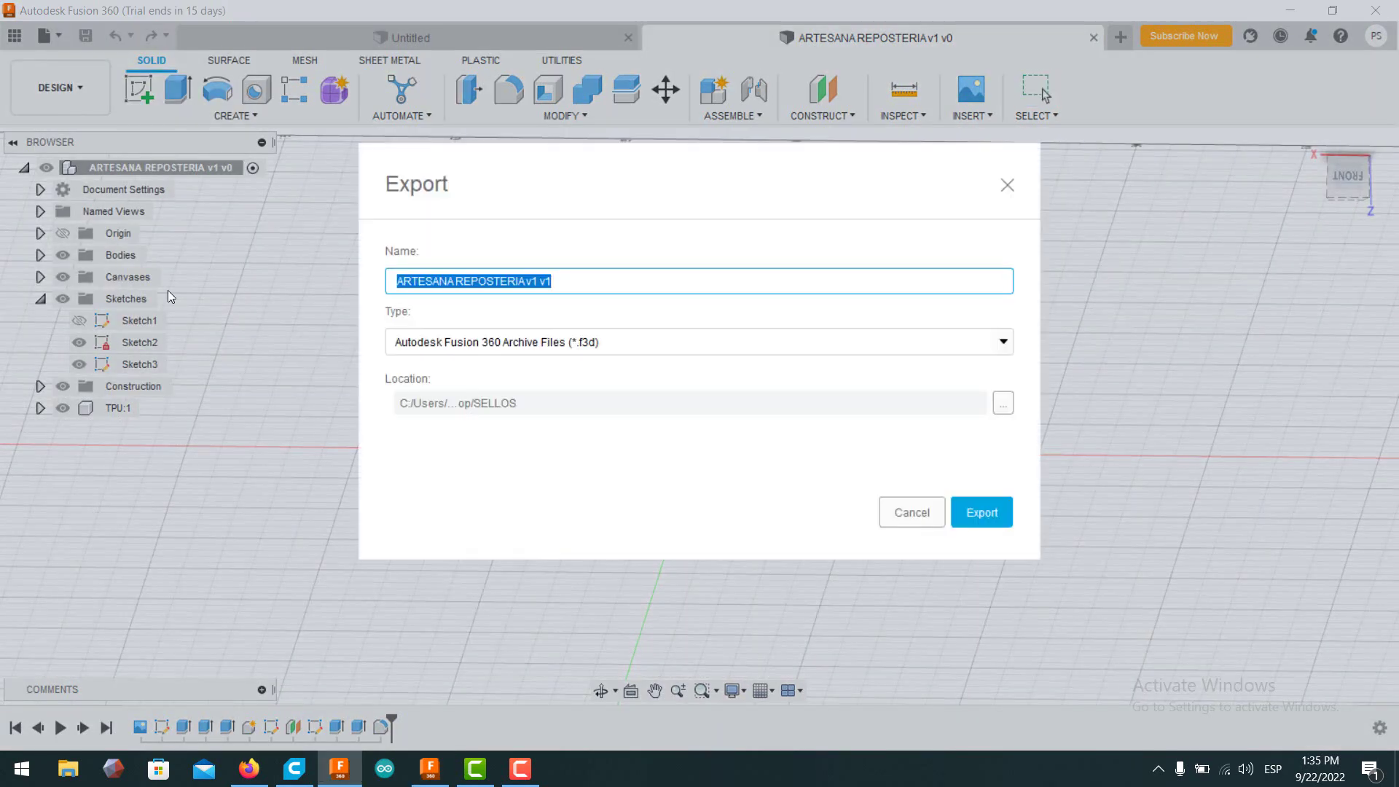
left_click(1004, 342)
scroll(800, 447, "down", 3)
left_click(725, 476)
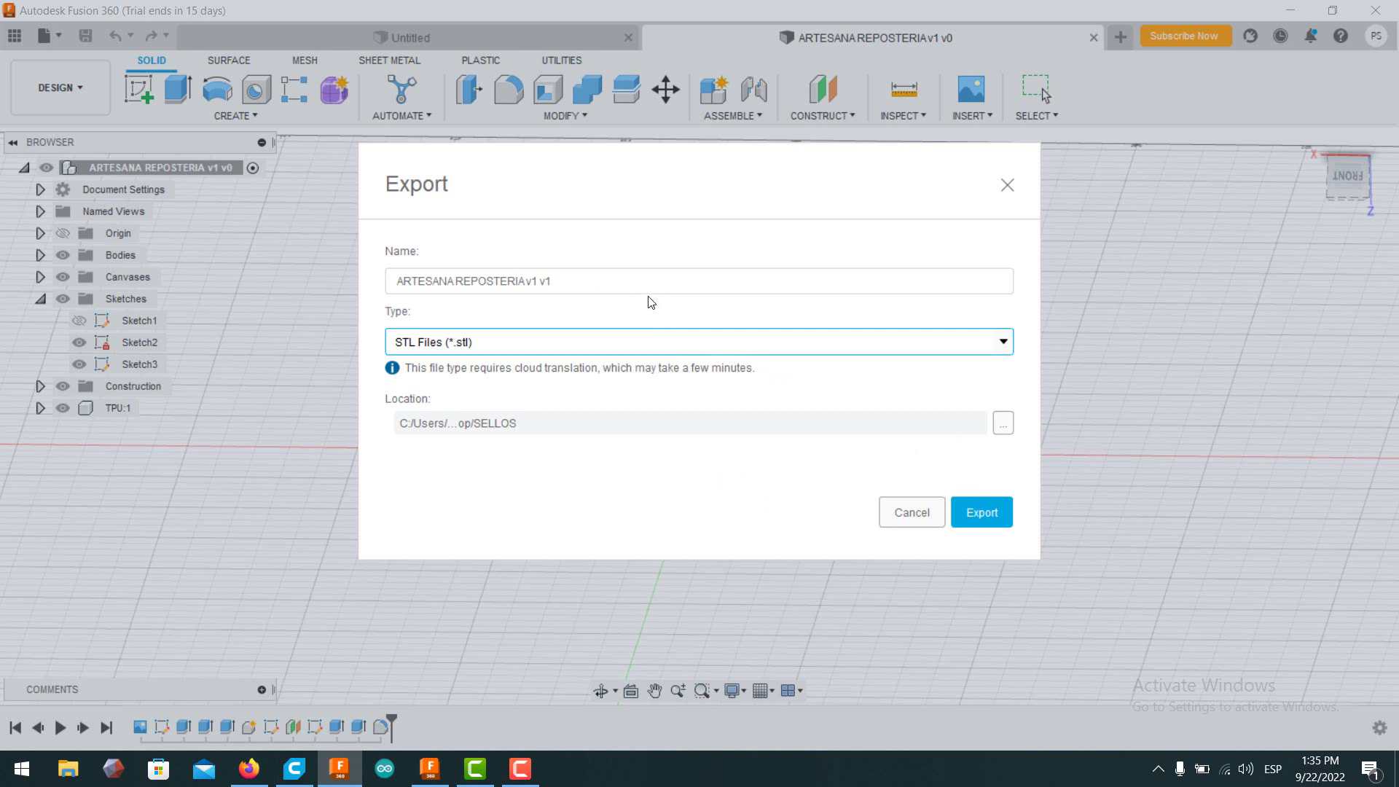
left_click(634, 278)
triple_click(578, 281)
left_click(550, 280)
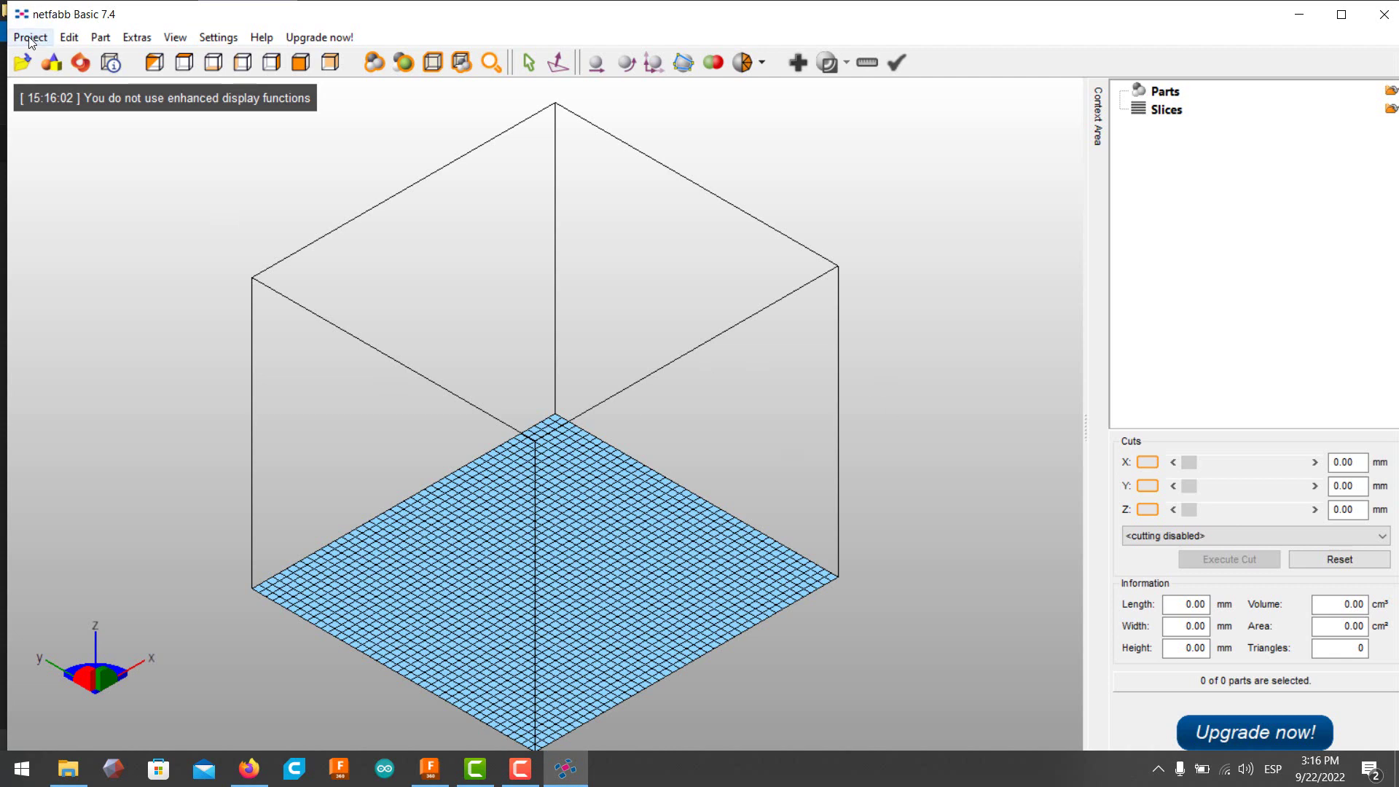
Switch to netfabb Basic and open the ARTESANA REPOSTERIA v56 v1 v1 file from the SELLOS folder.
left_click(29, 36)
left_click(45, 75)
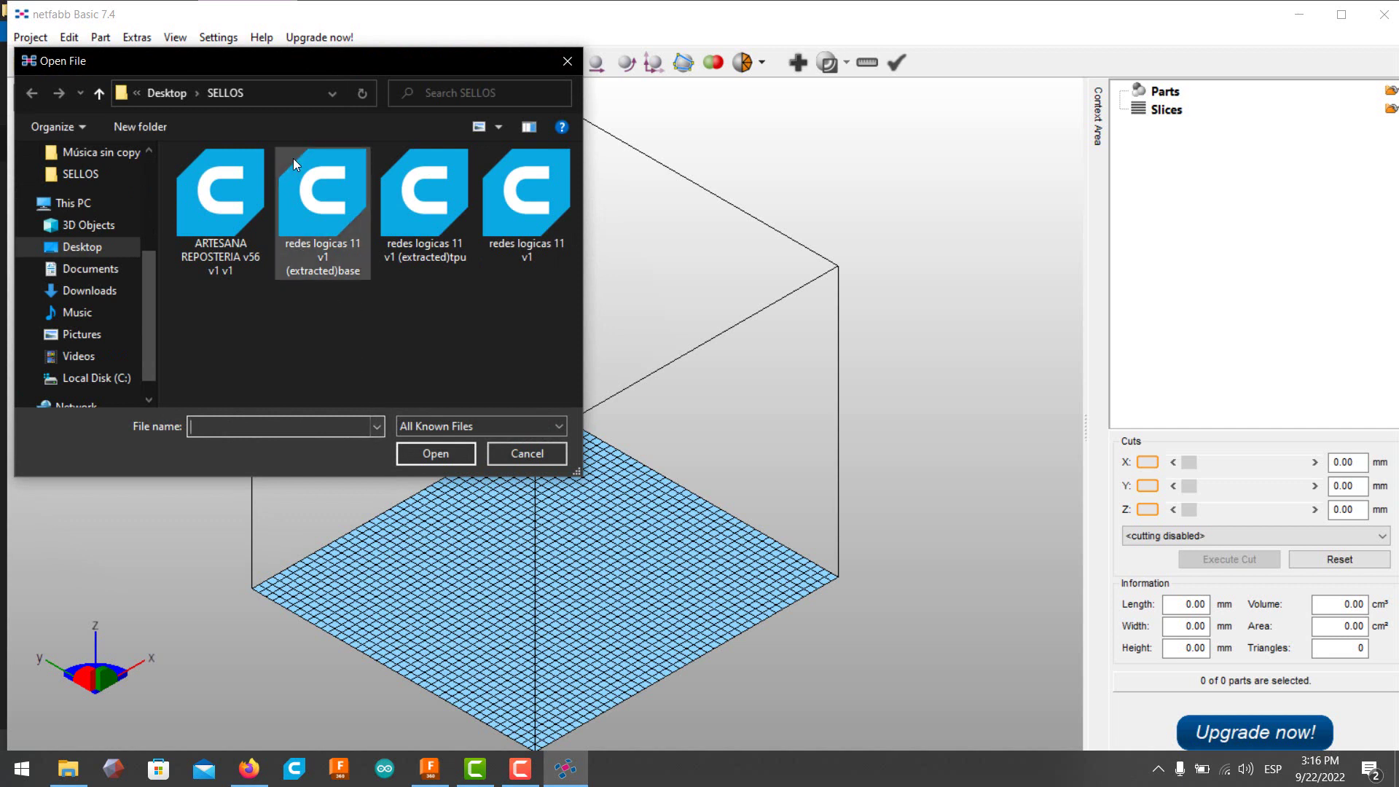
left_click(234, 211)
left_click(435, 453)
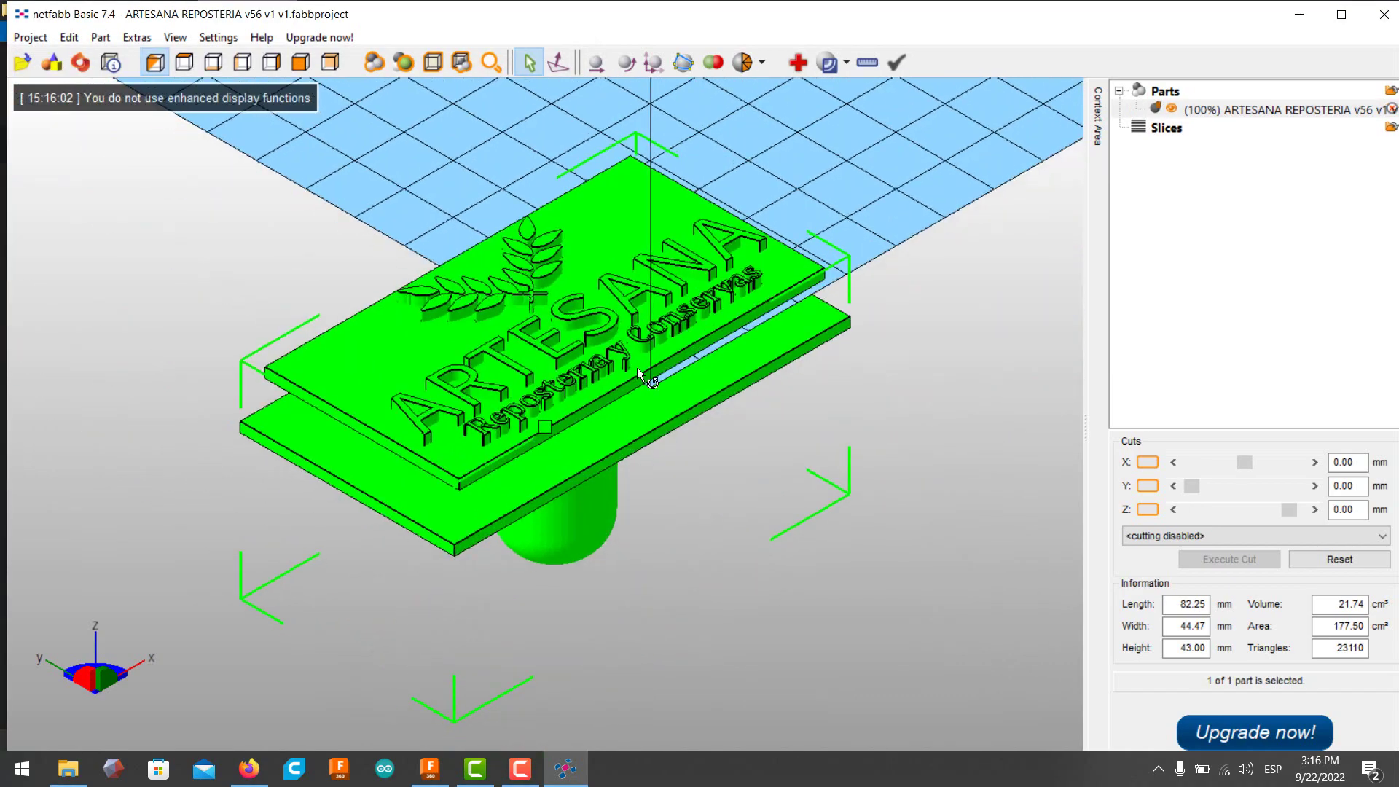
In part repair, select the whole shell of the raised-logo plate and extract it as a separate part.
right_click_drag(637, 367, 627, 408)
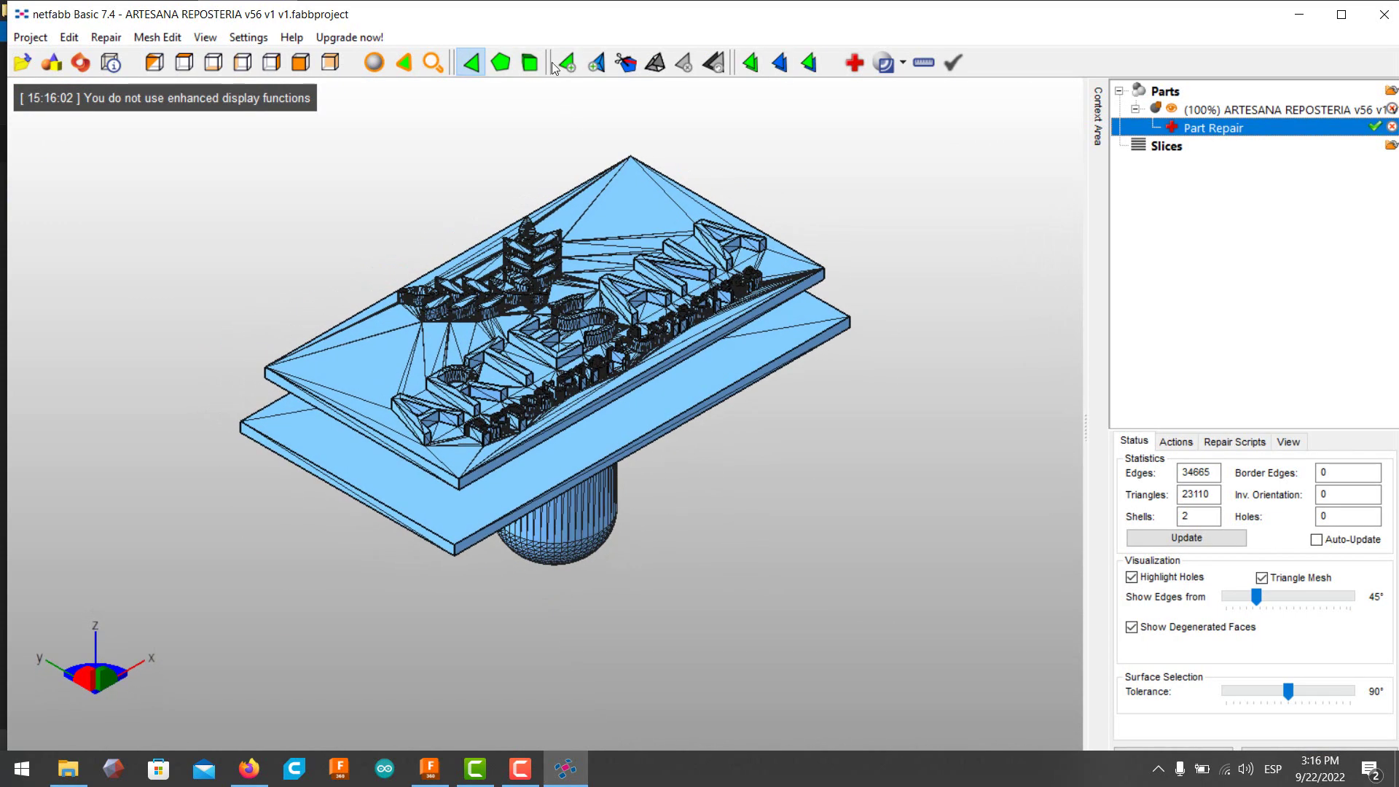
left_click(529, 62)
left_click(577, 322)
right_click(583, 304)
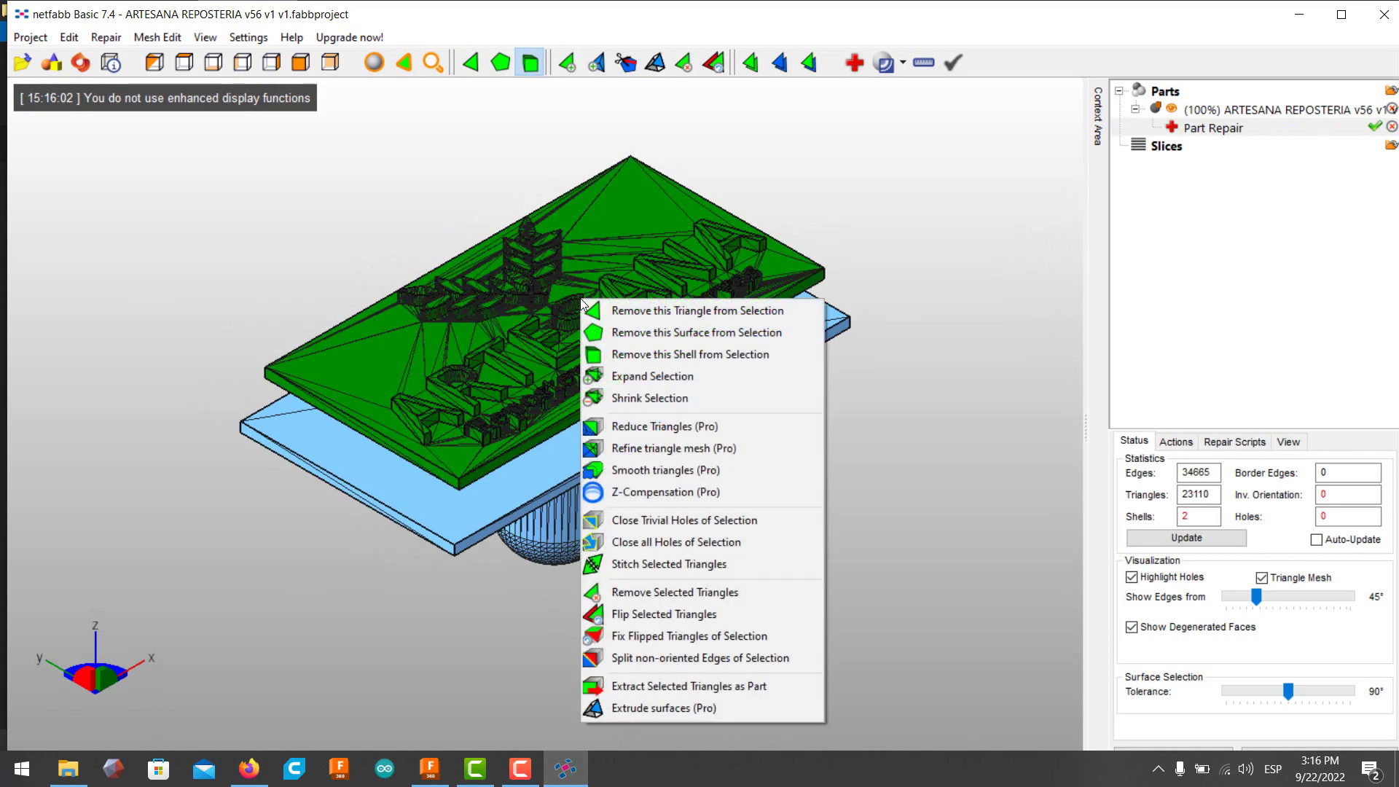
left_click(685, 685)
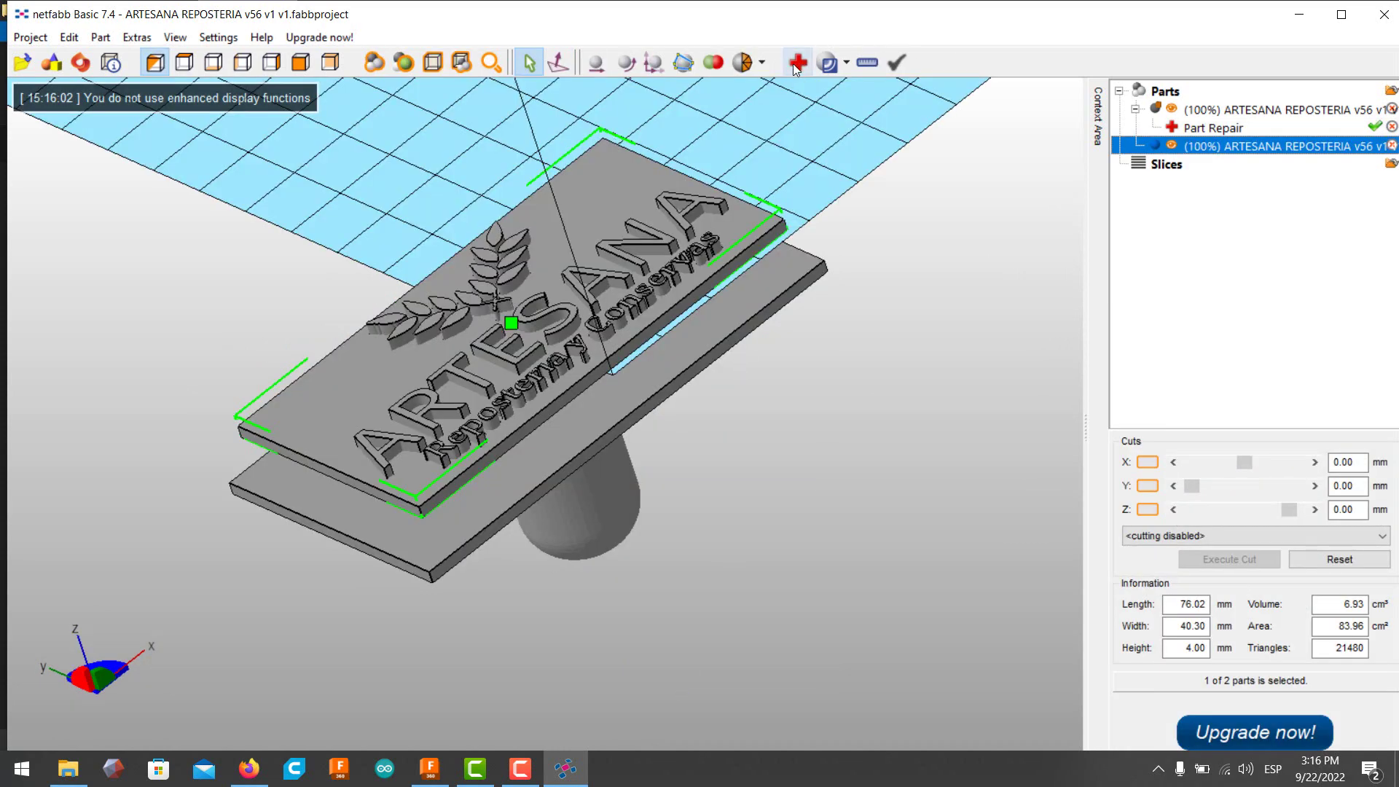
Return to the original part's repair and extract the backing plate and handle shell as a separate part.
left_click(1245, 112)
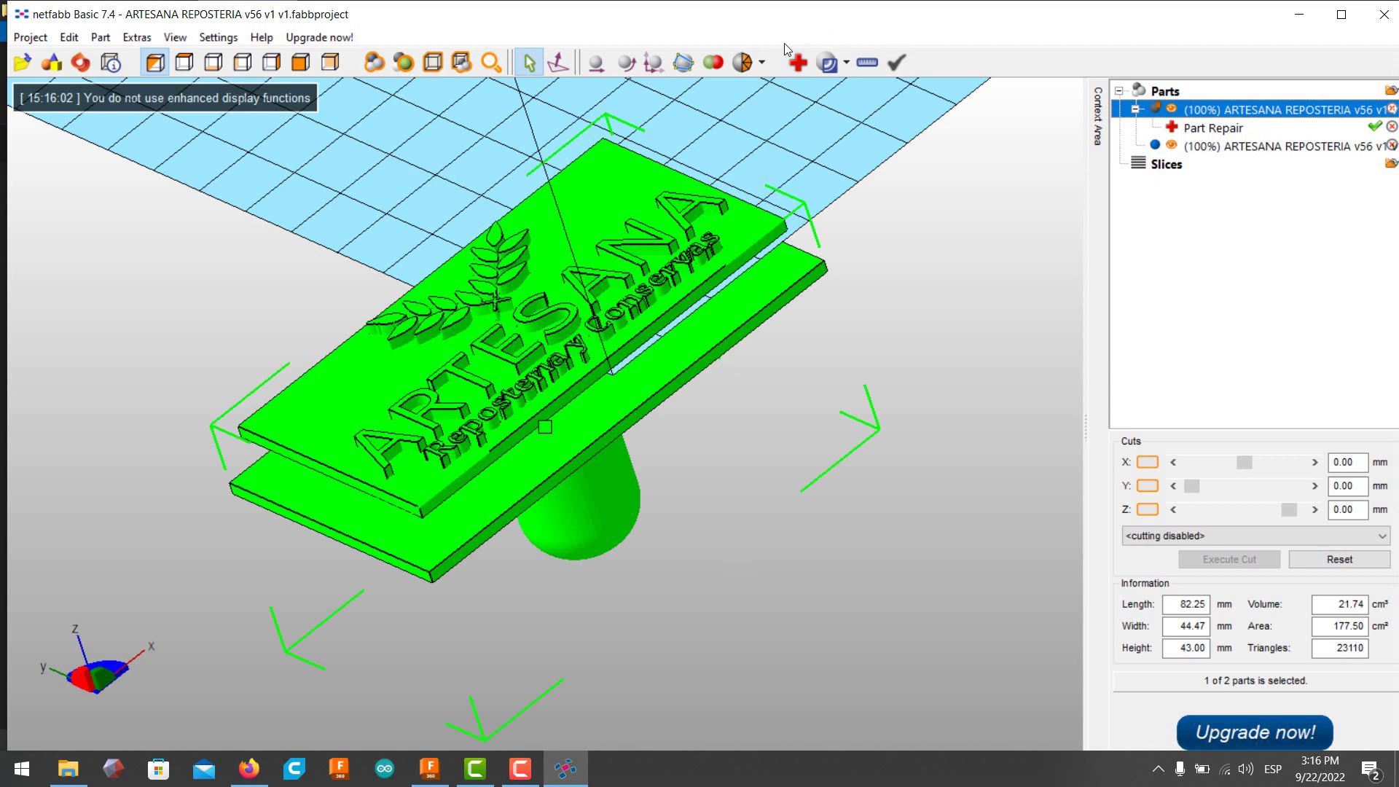
left_click(798, 66)
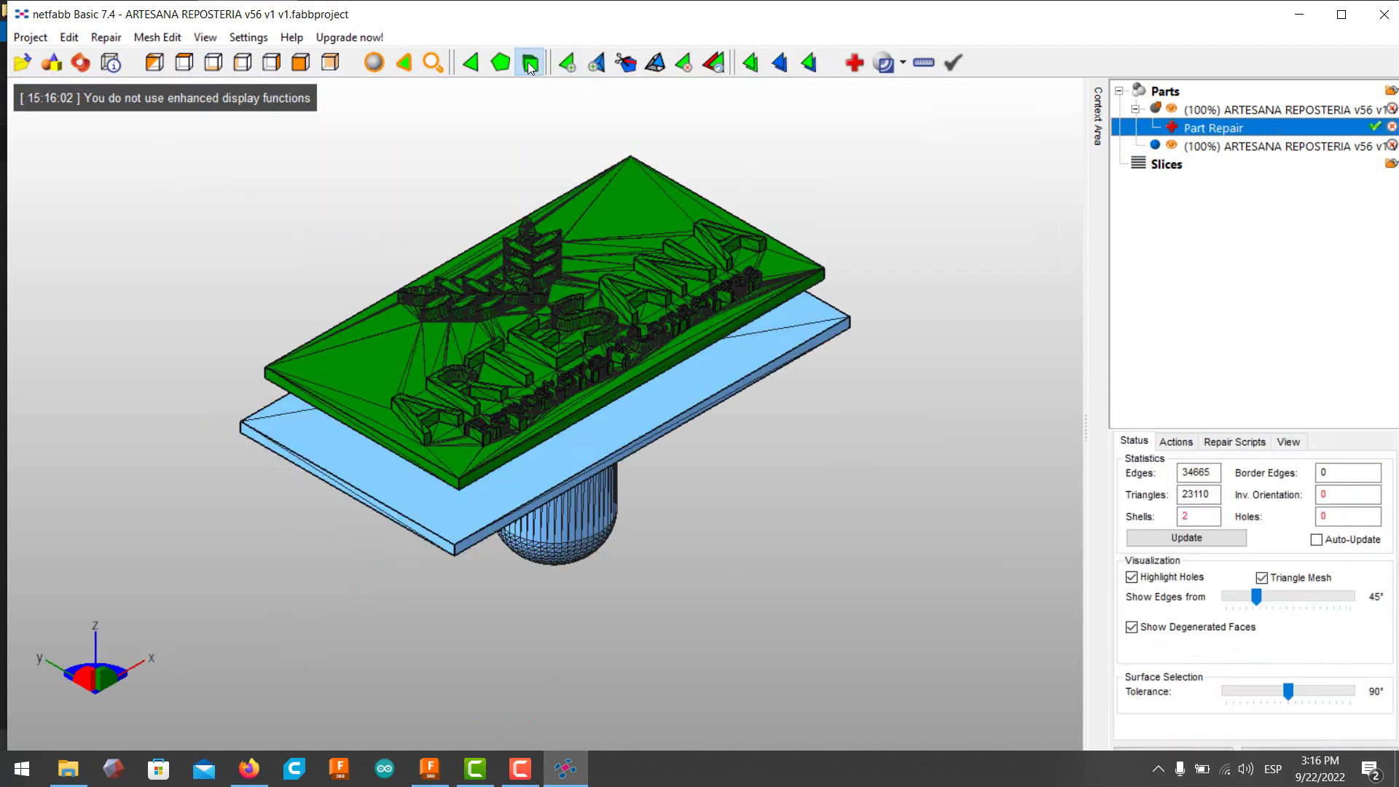
left_click(623, 432)
right_click(623, 432)
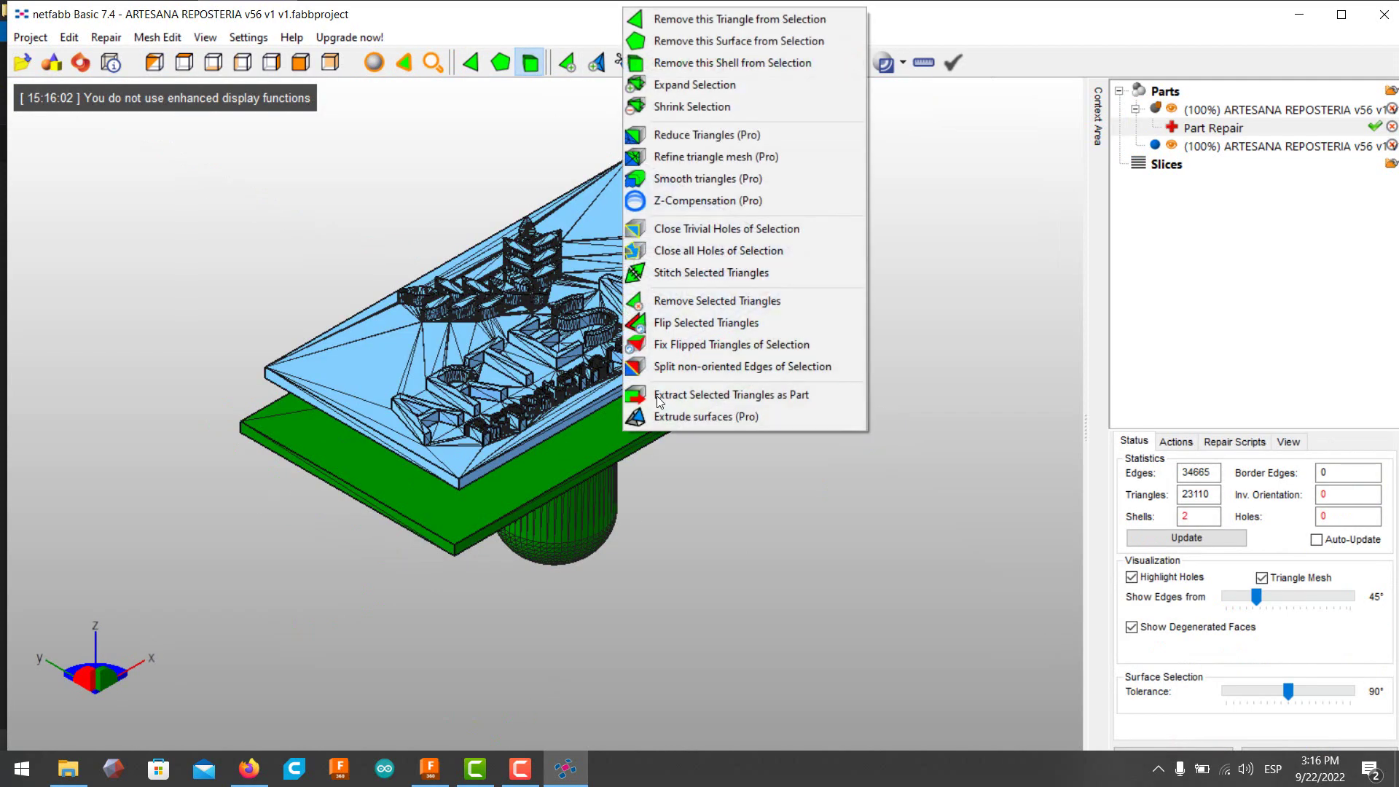
left_click(725, 396)
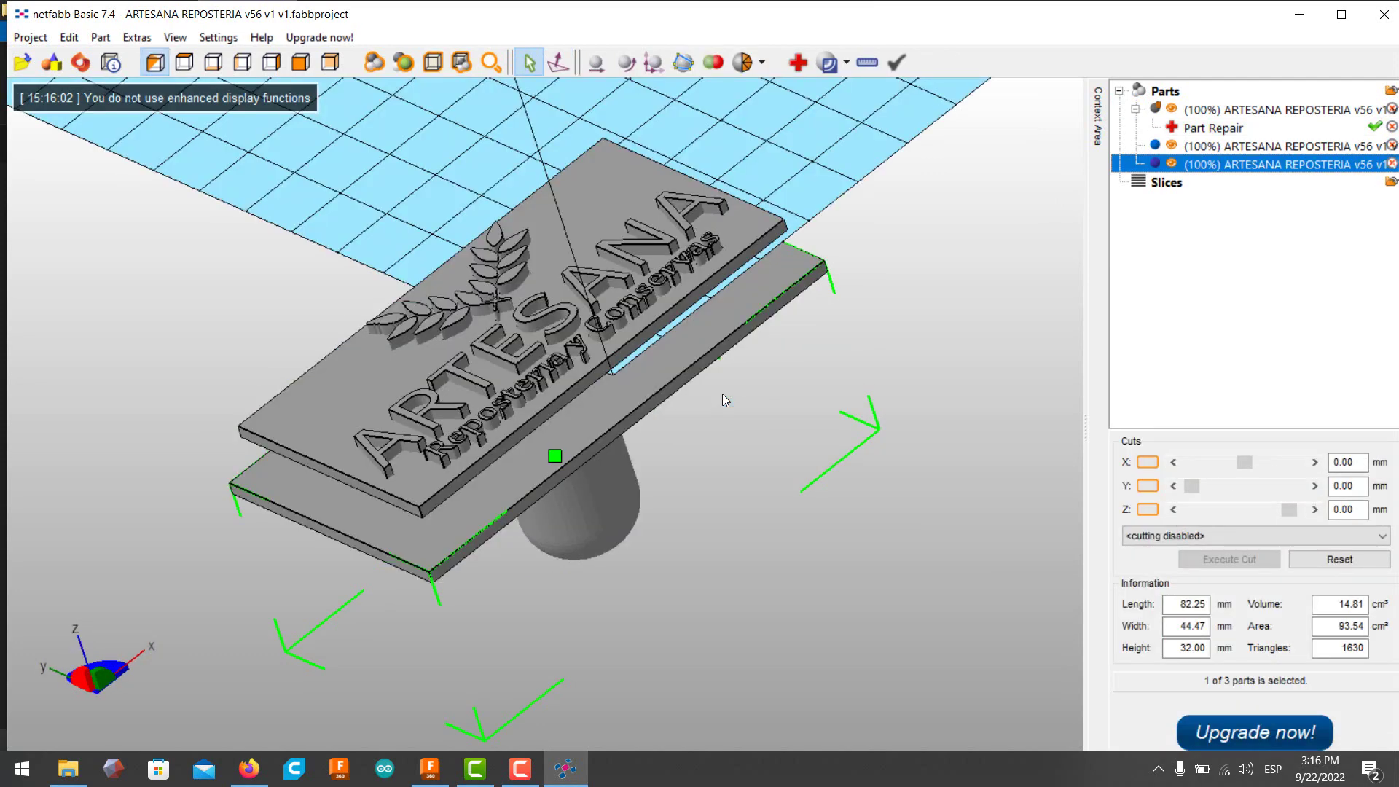
Export the extracted logo plate as an STL named ARTESANA REPOSTERIA v56 v1 v1 (extracted)tpu in the SELLOS folder.
left_click(1295, 146)
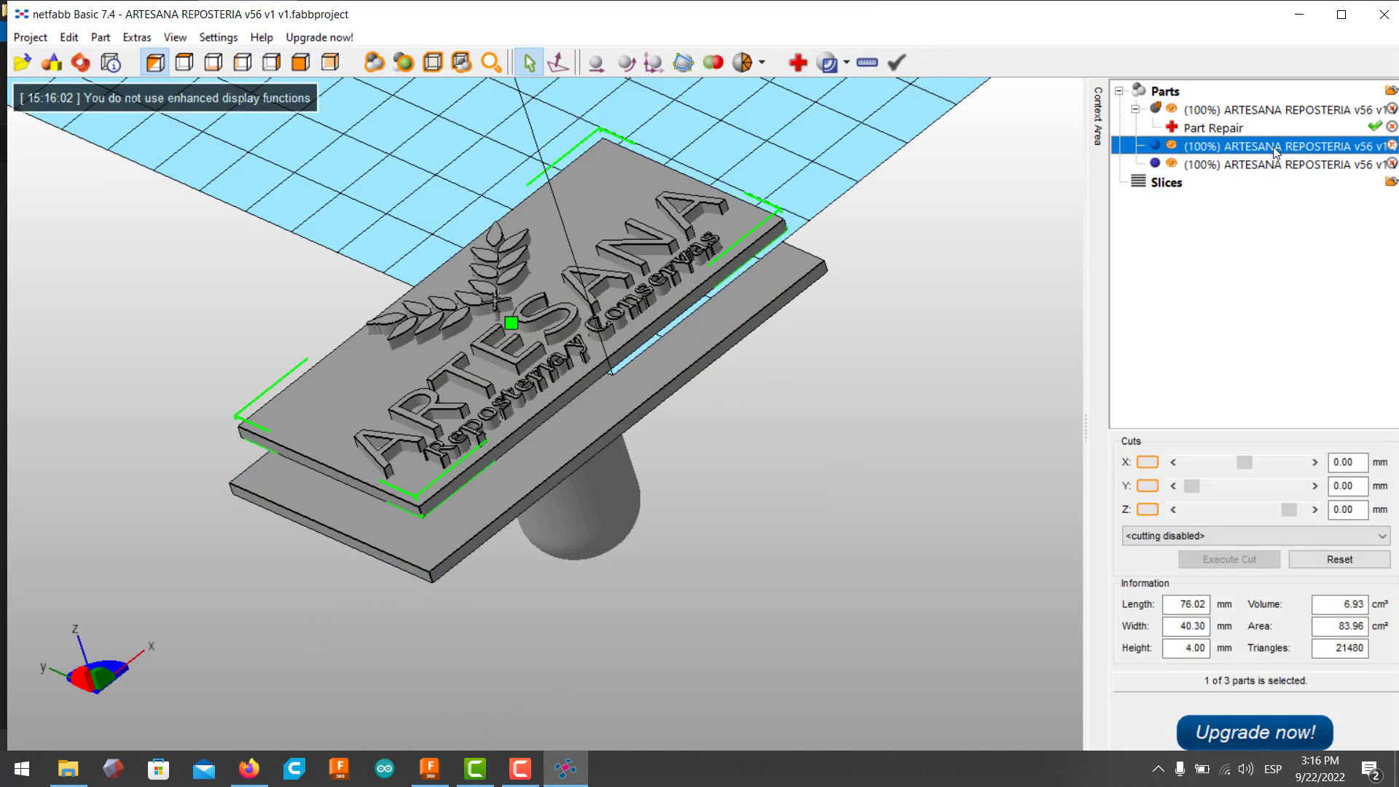
right_click(1275, 151)
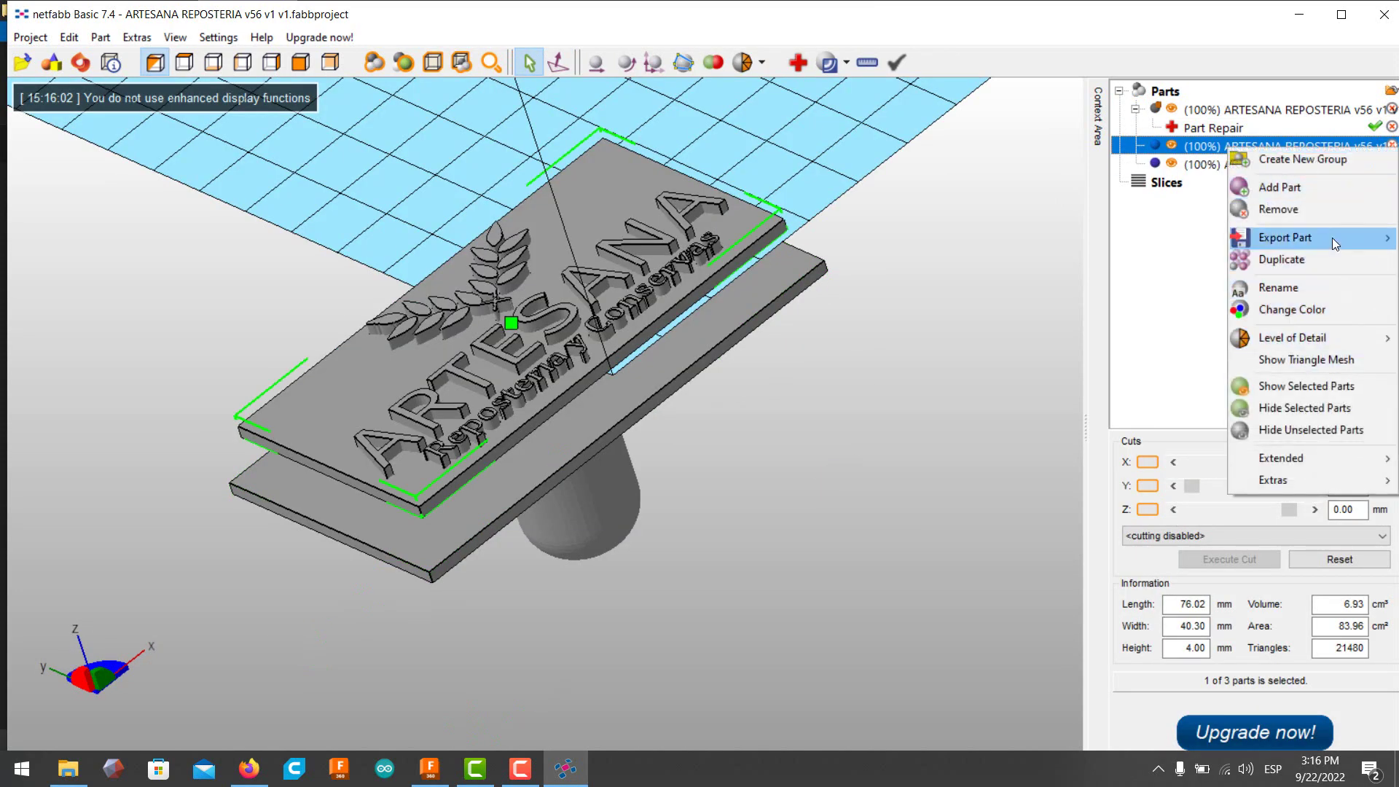
mouse_move(1332, 237)
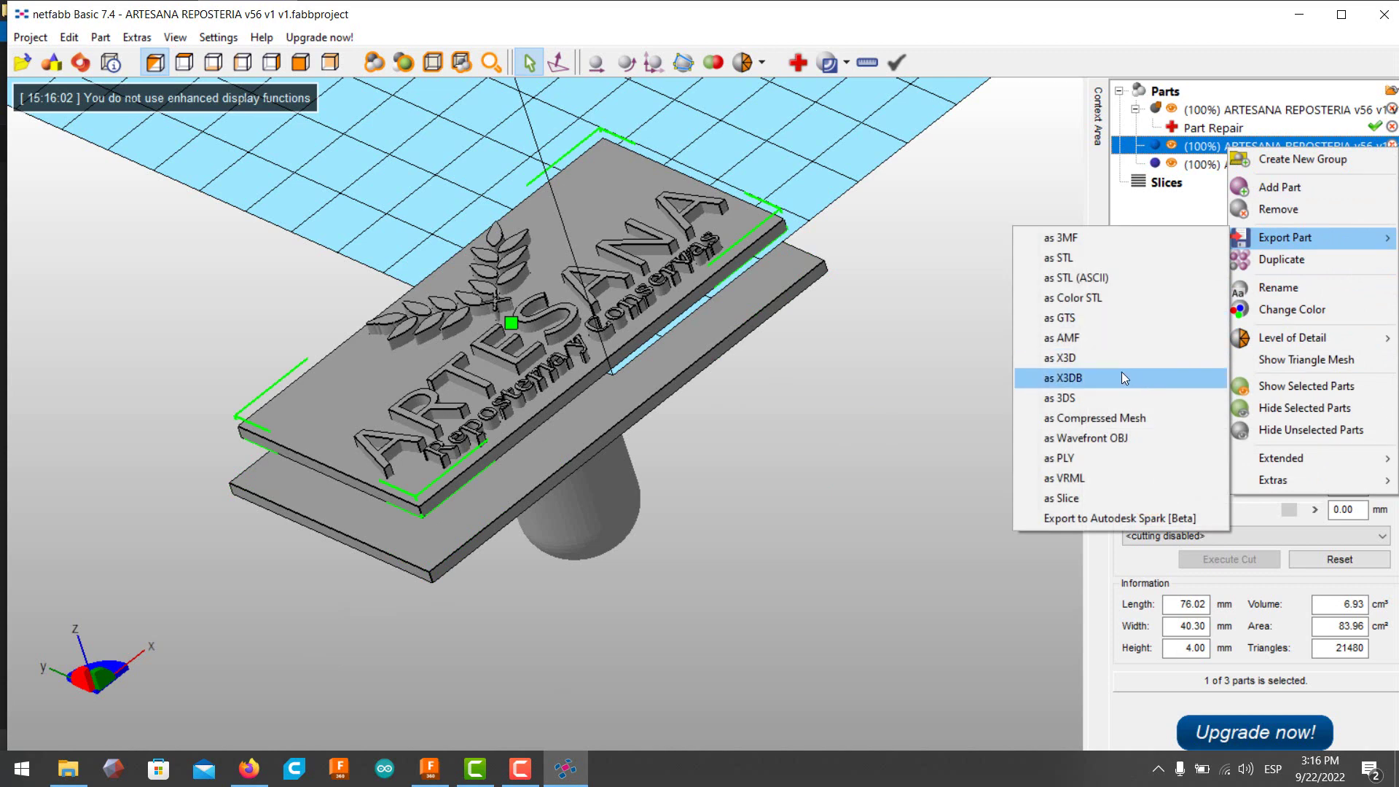
left_click(1097, 261)
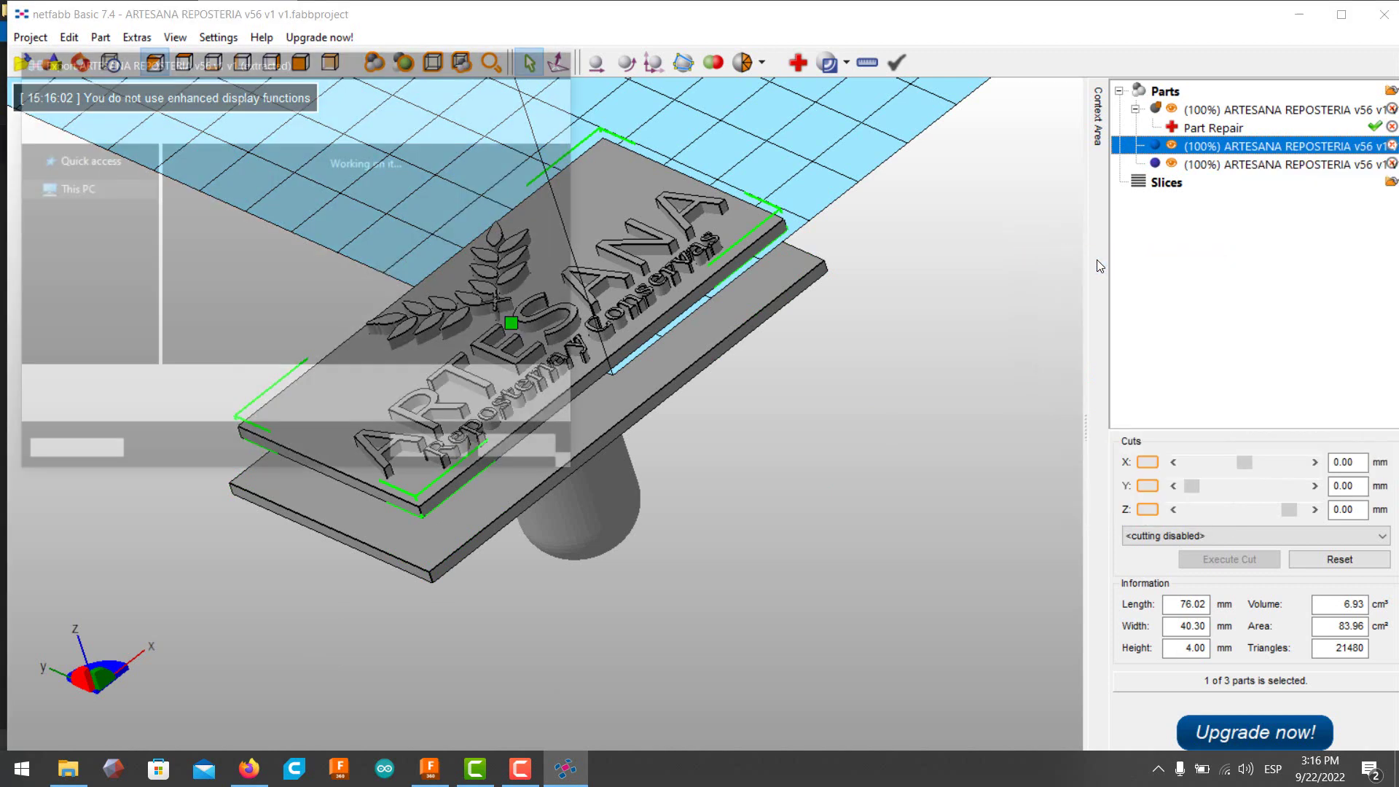
left_click(375, 390)
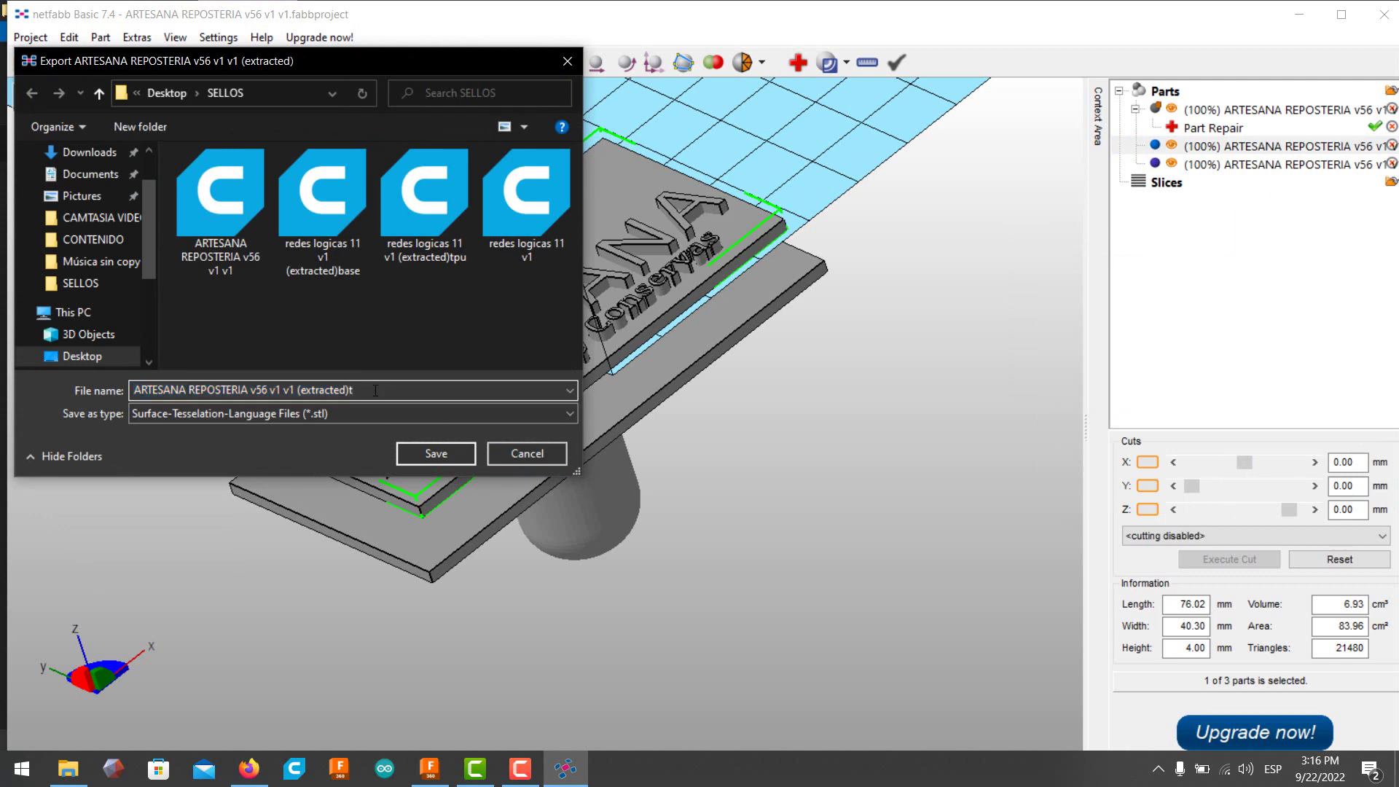
left_click(438, 456)
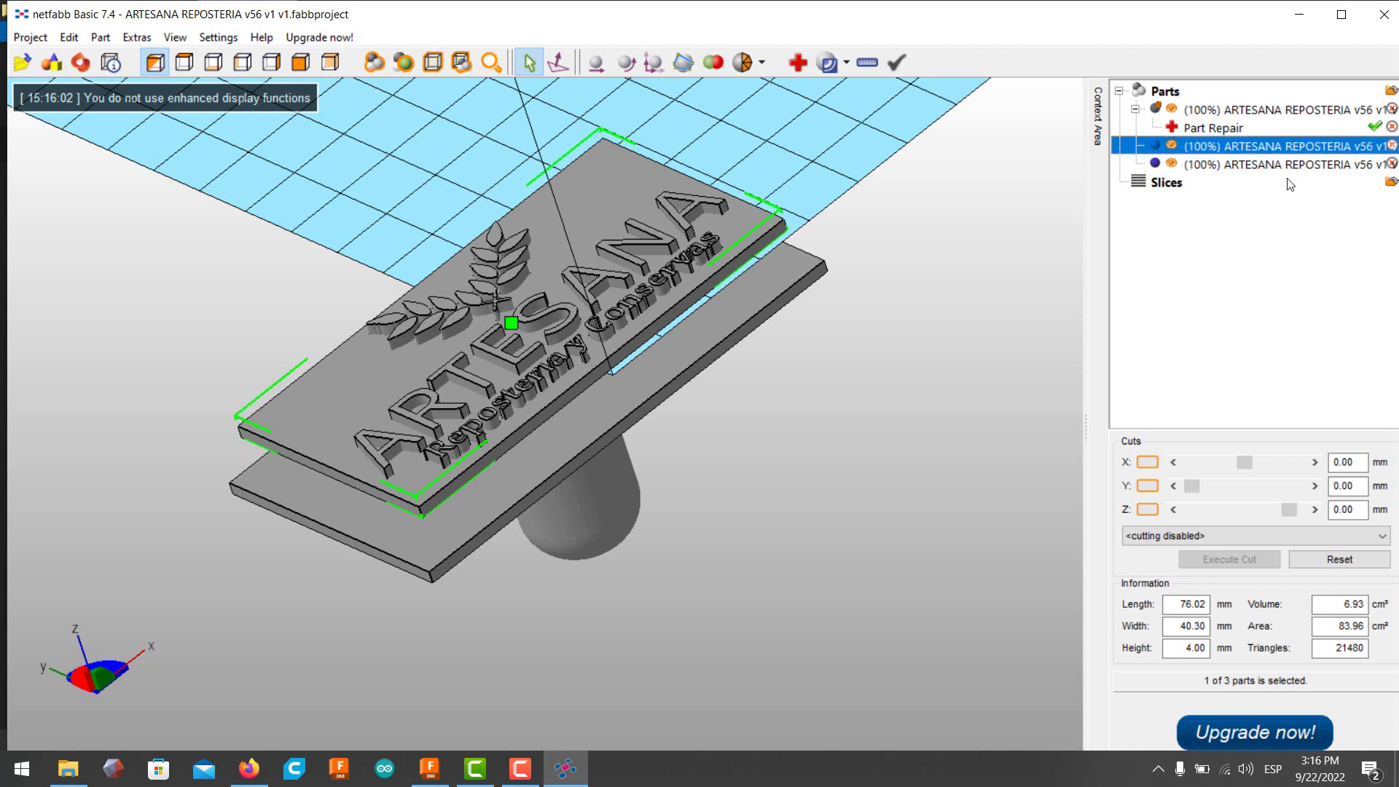
Export the extracted backing plate and handle as an STL named ARTESANA REPOSTERIA v56 v1 v1 (extracted)base in the SELLOS folder.
left_click(1291, 166)
right_click(1291, 169)
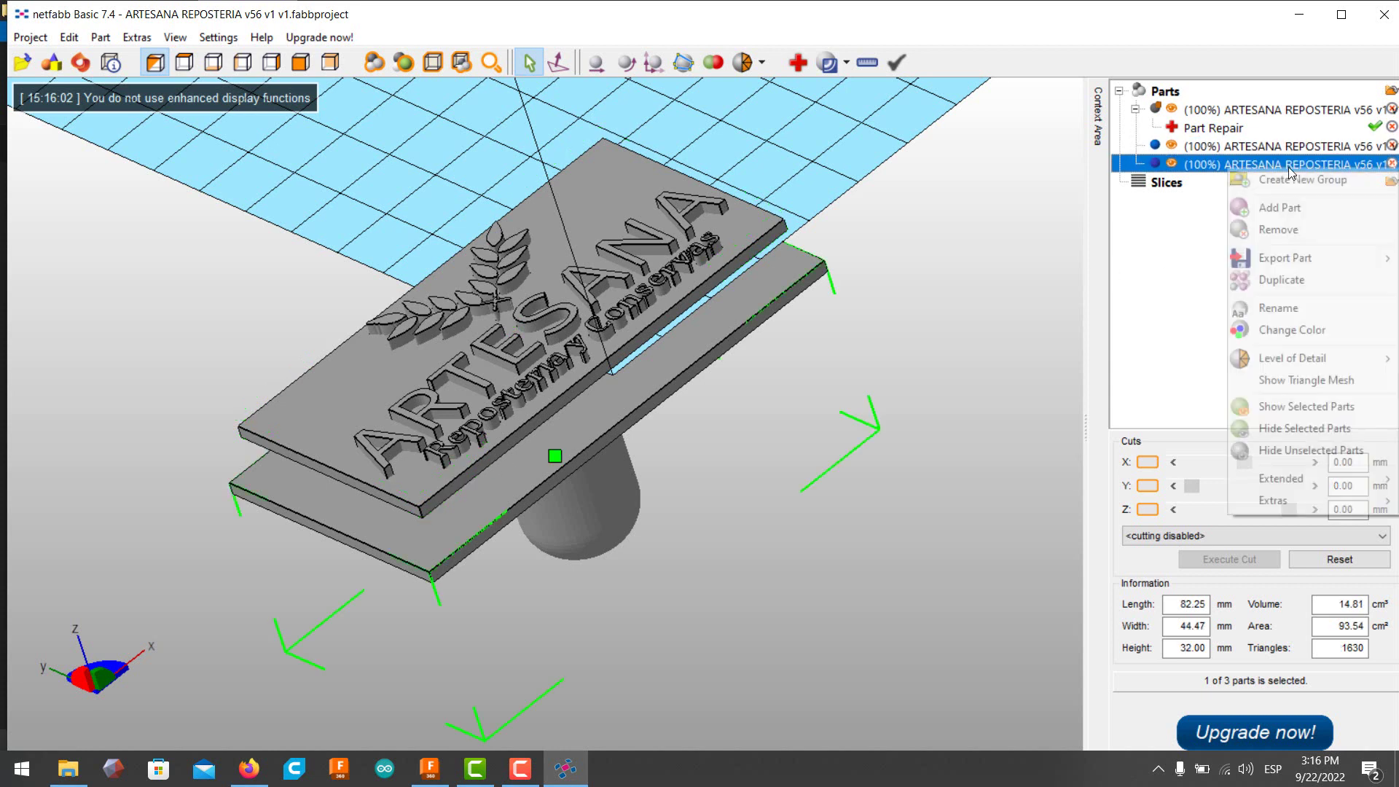
mouse_move(1294, 256)
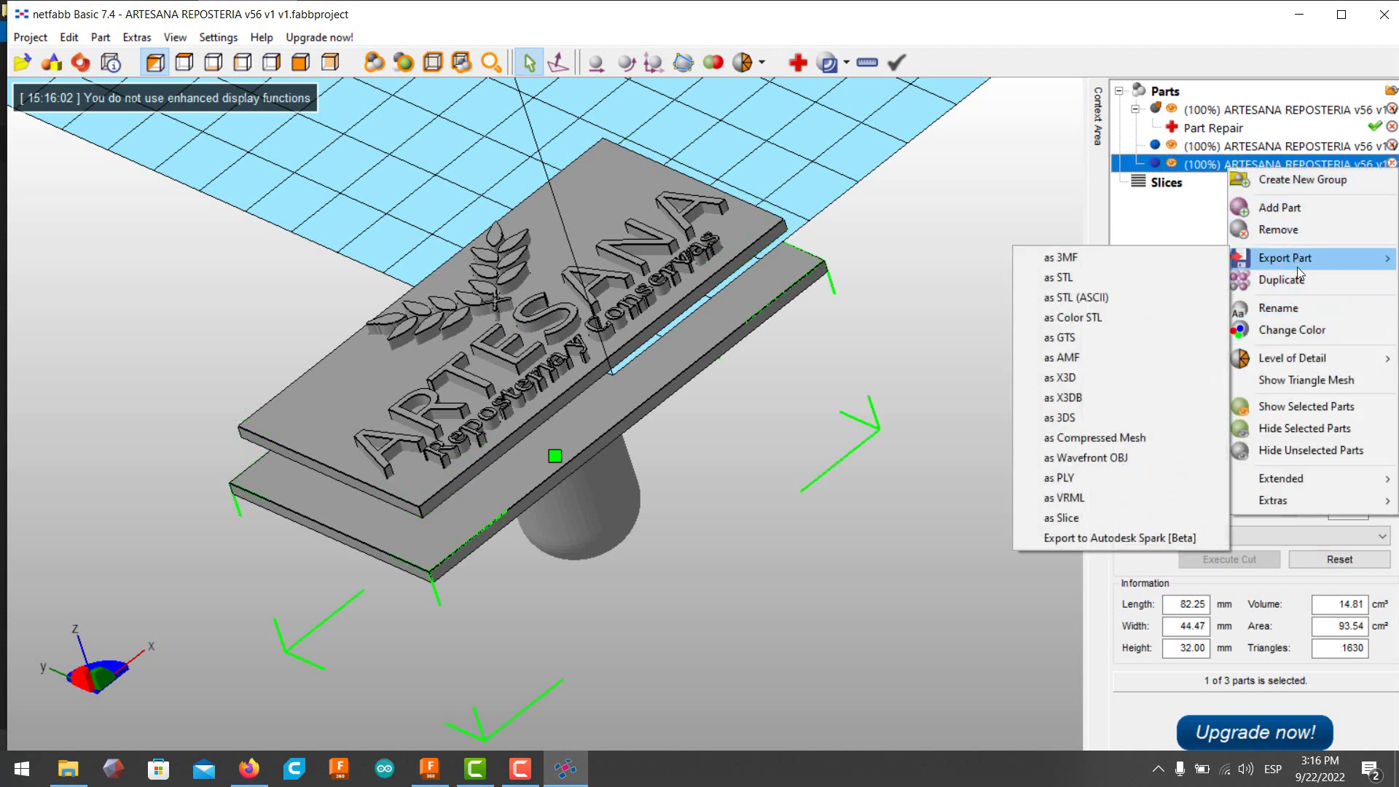
left_click(1068, 281)
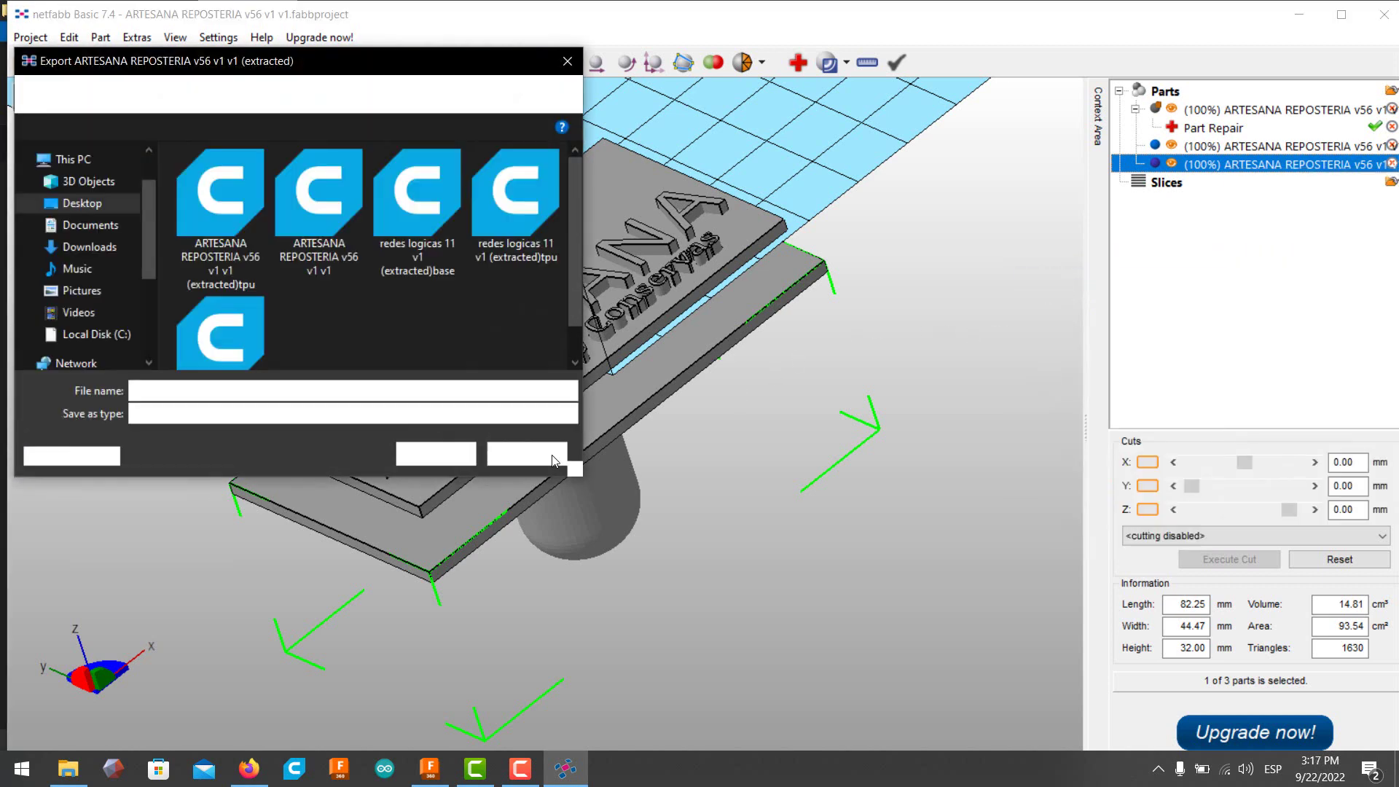
left_click(417, 391)
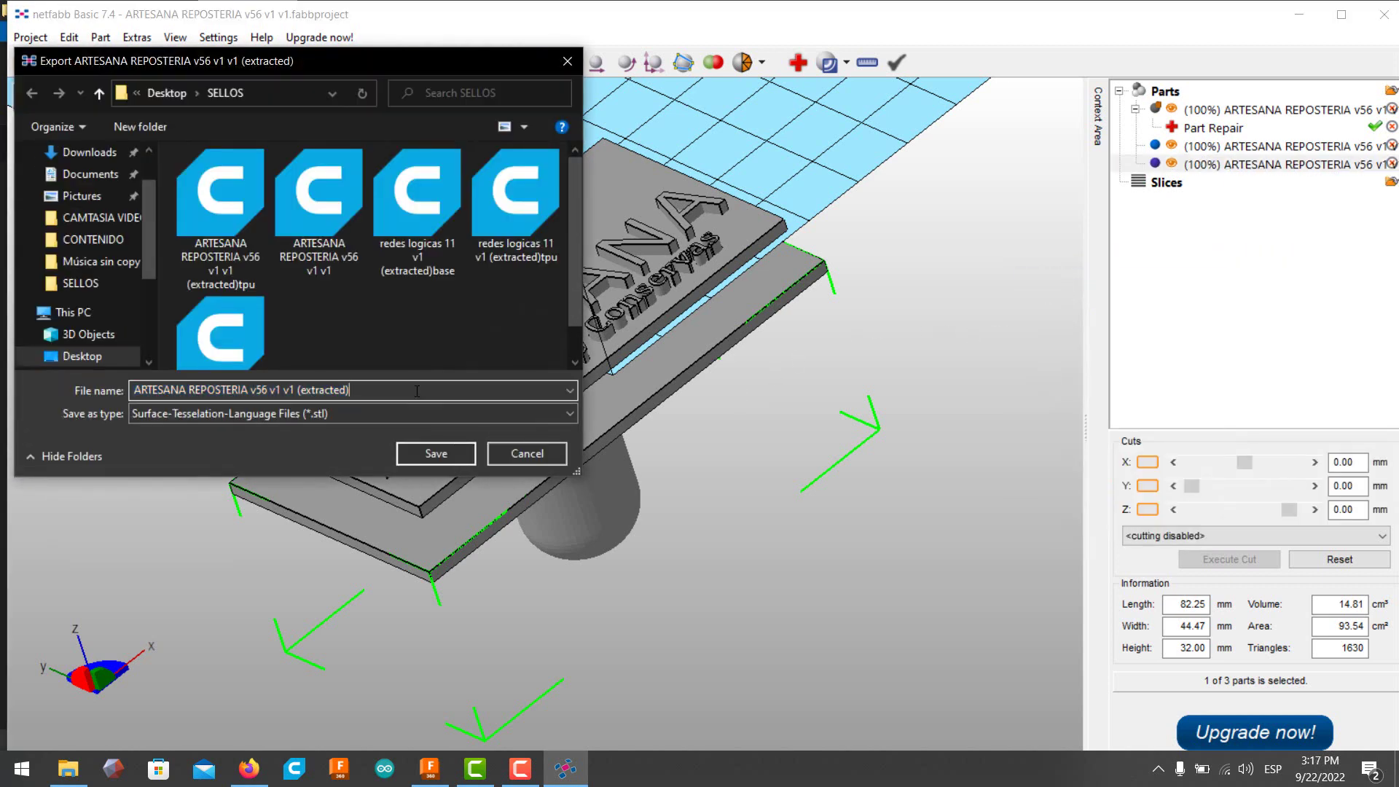
type("base")
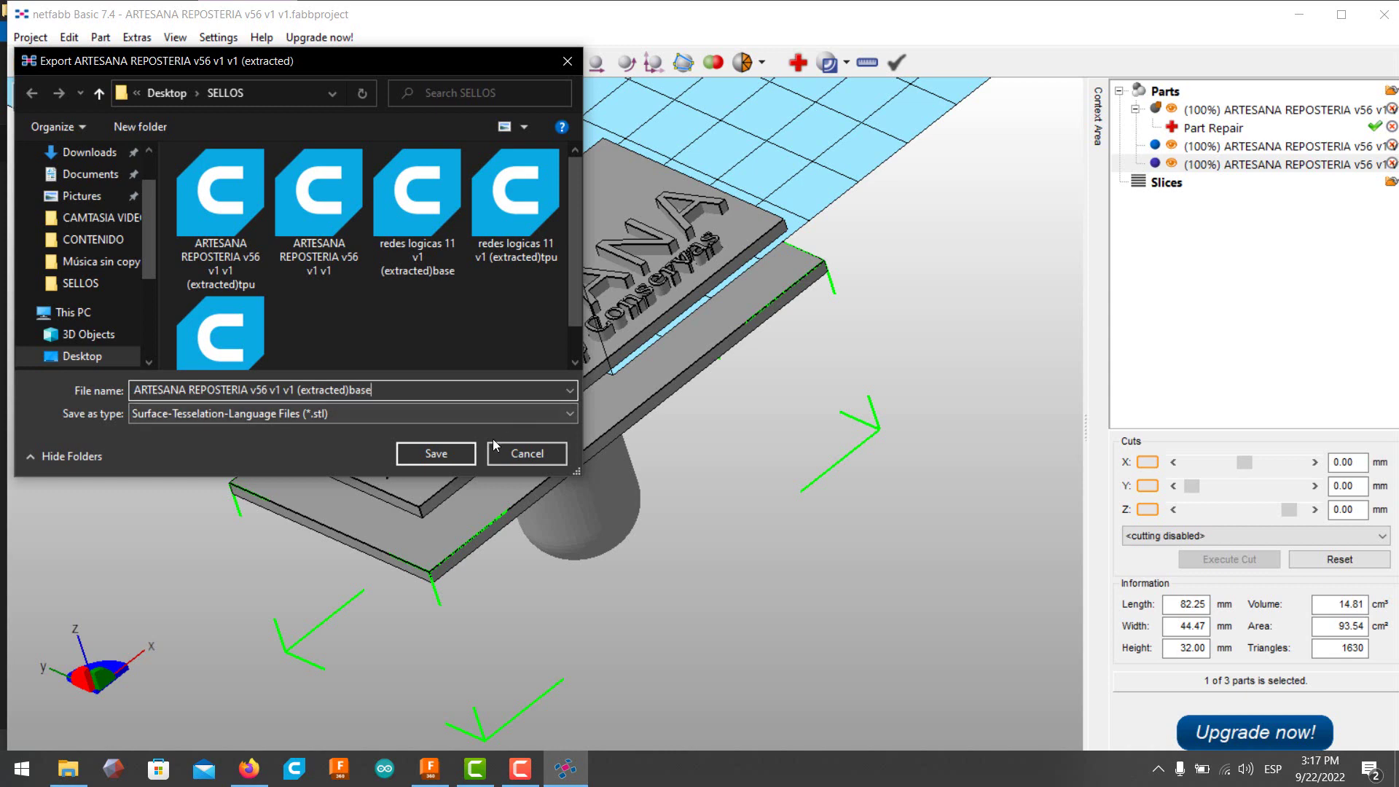
left_click(459, 453)
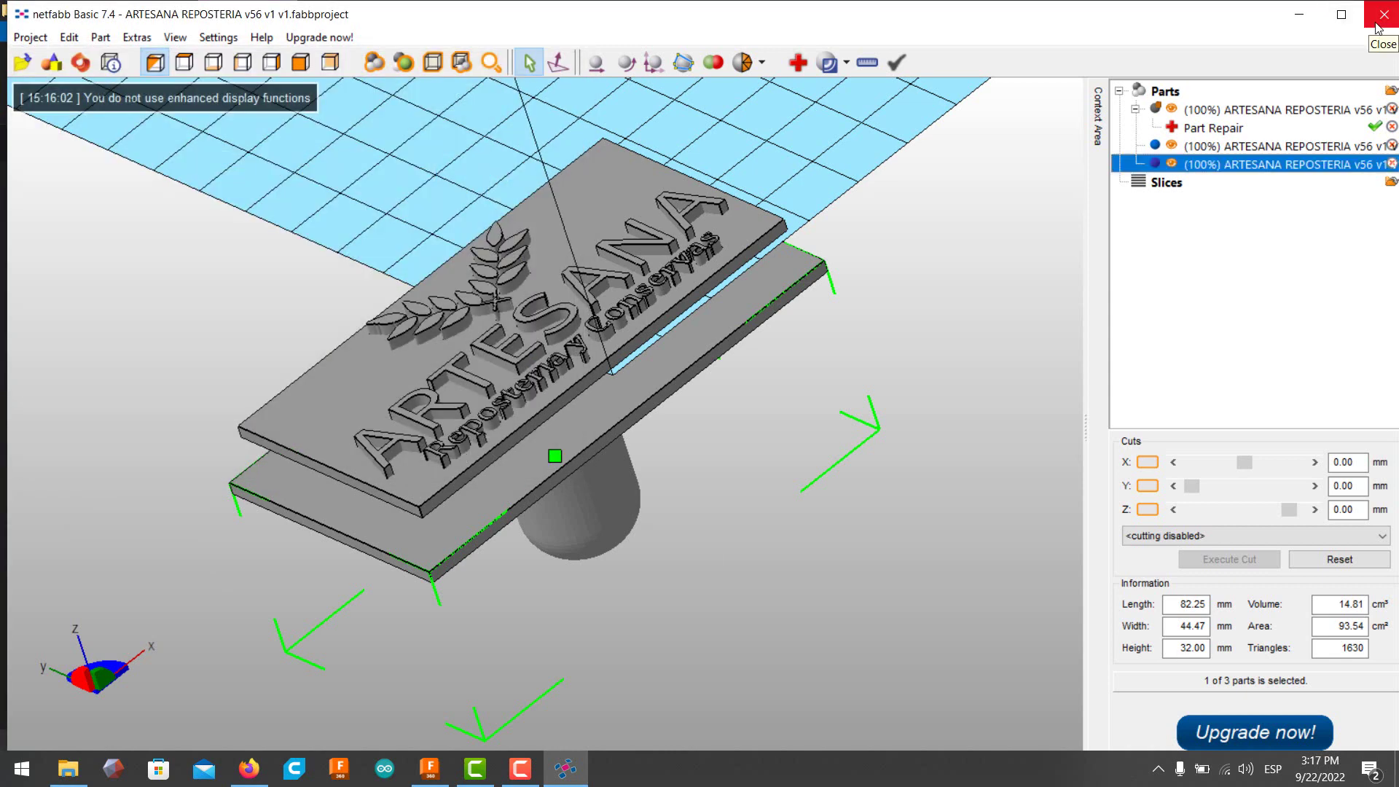
Switch to Ultimaker Cura and load the ARTESANA REPOSTERIA v56 v1 v1 (extracted)tpu model onto the build plate.
left_click(524, 777)
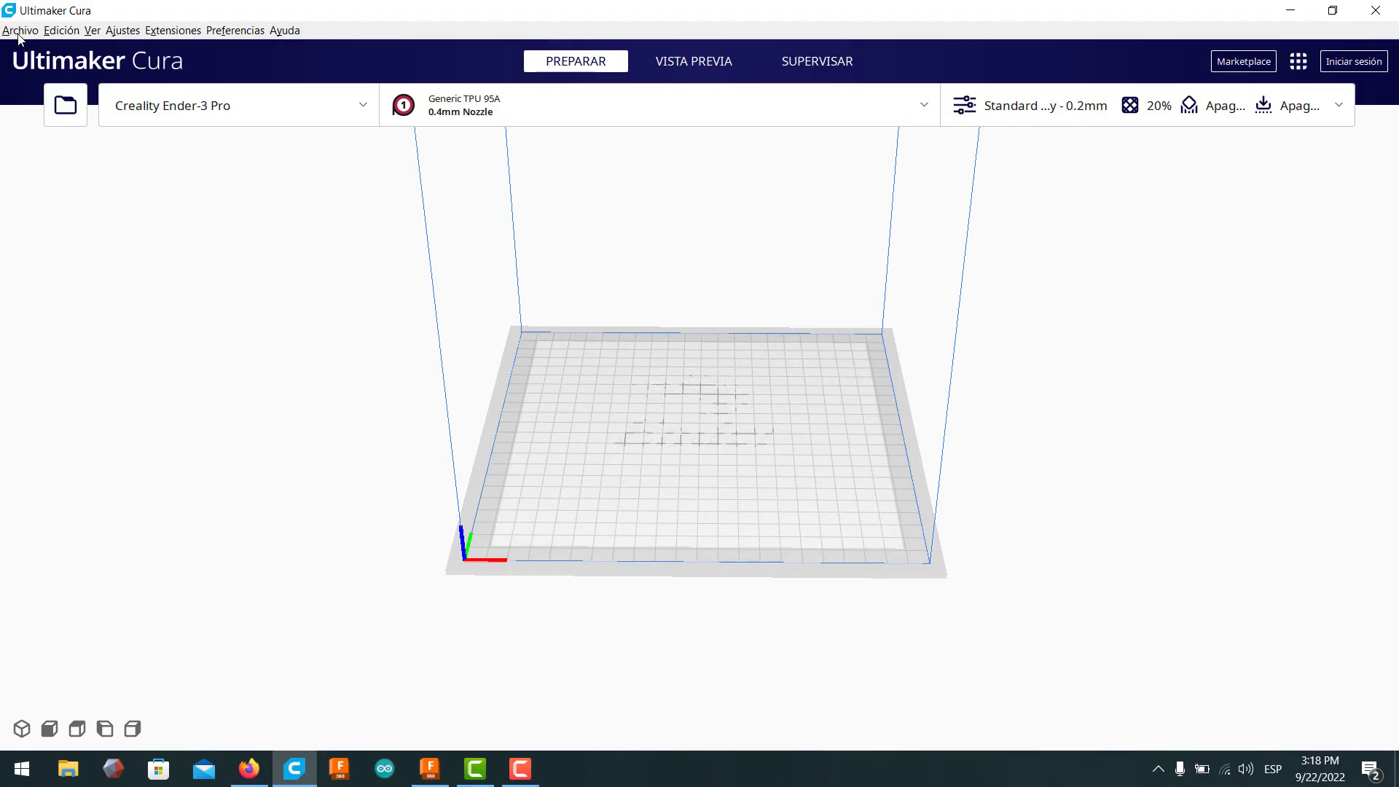
left_click(19, 31)
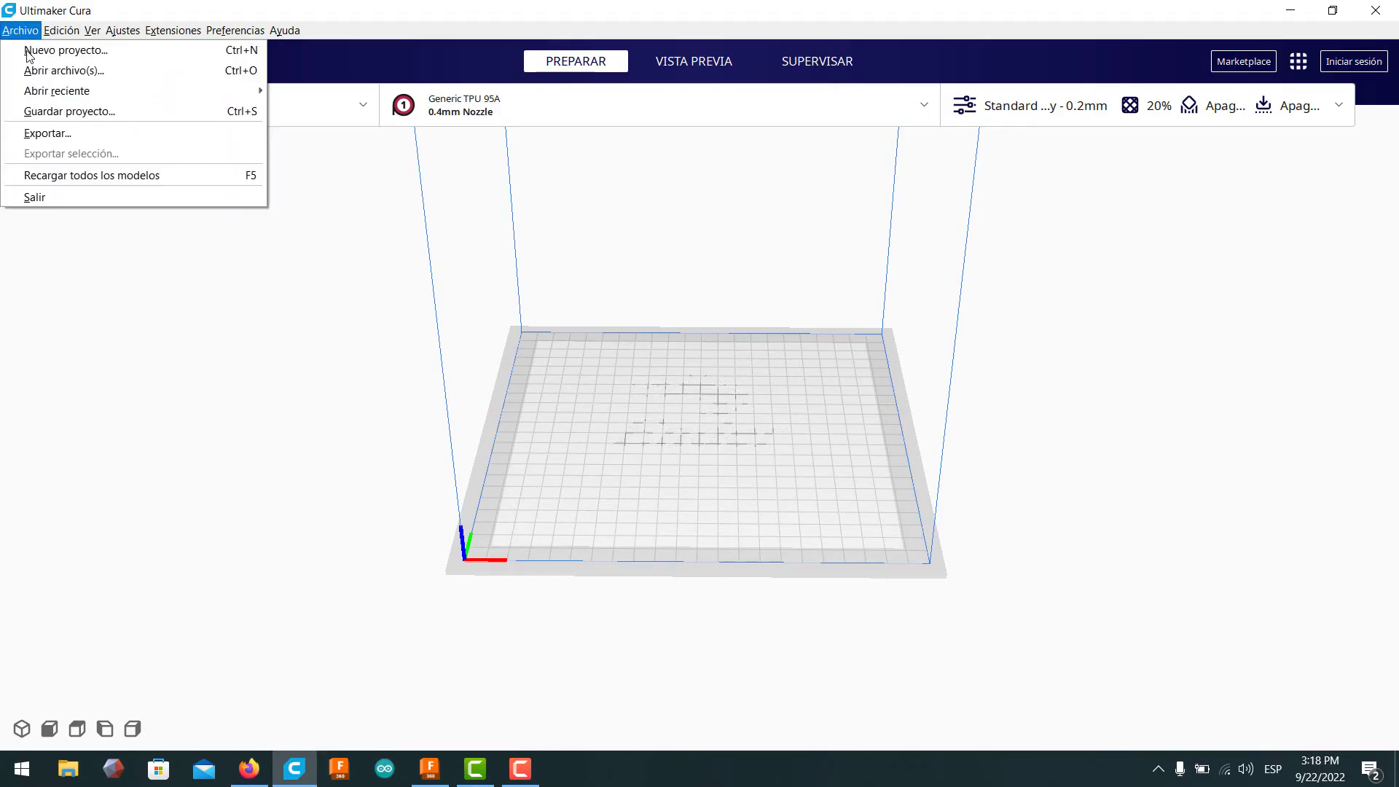
left_click(33, 68)
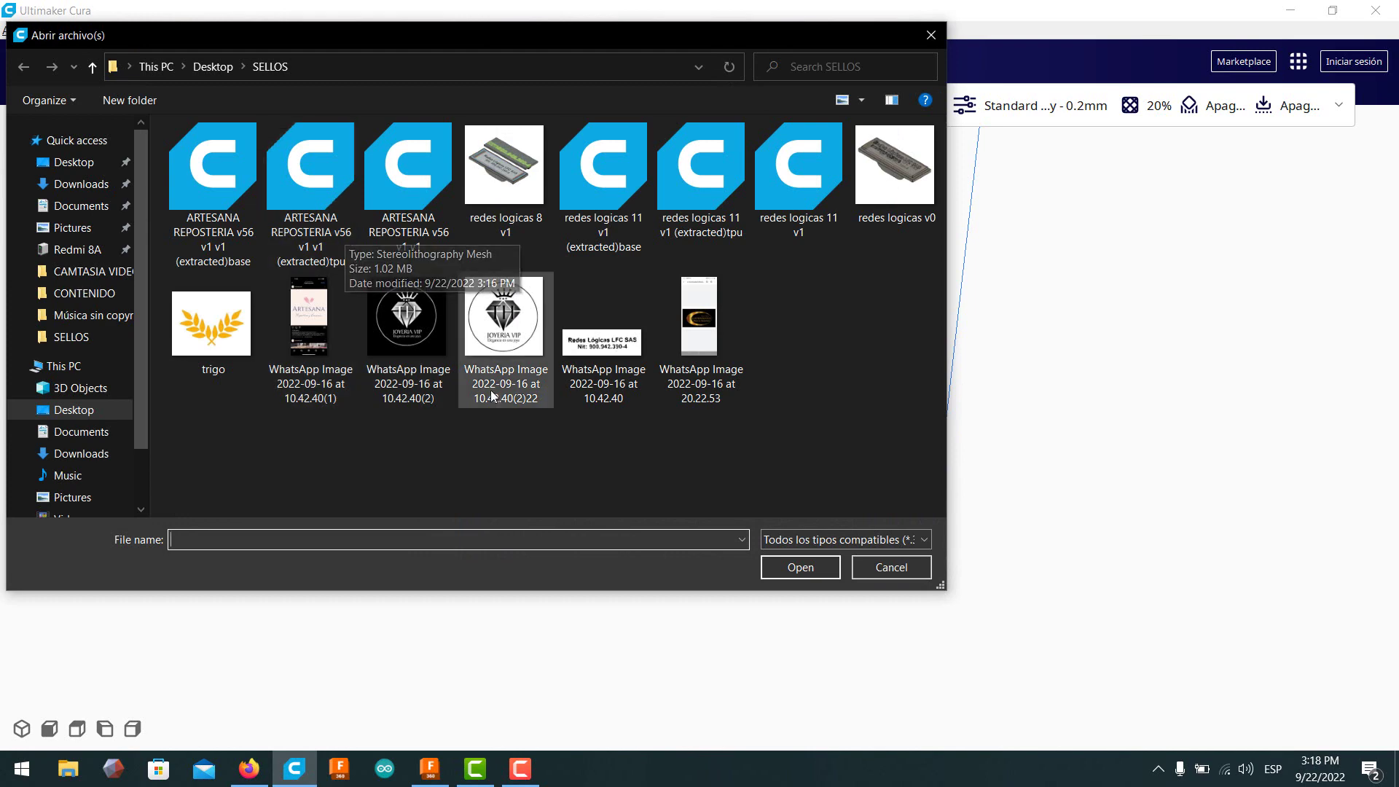
left_click(338, 258)
left_click(811, 562)
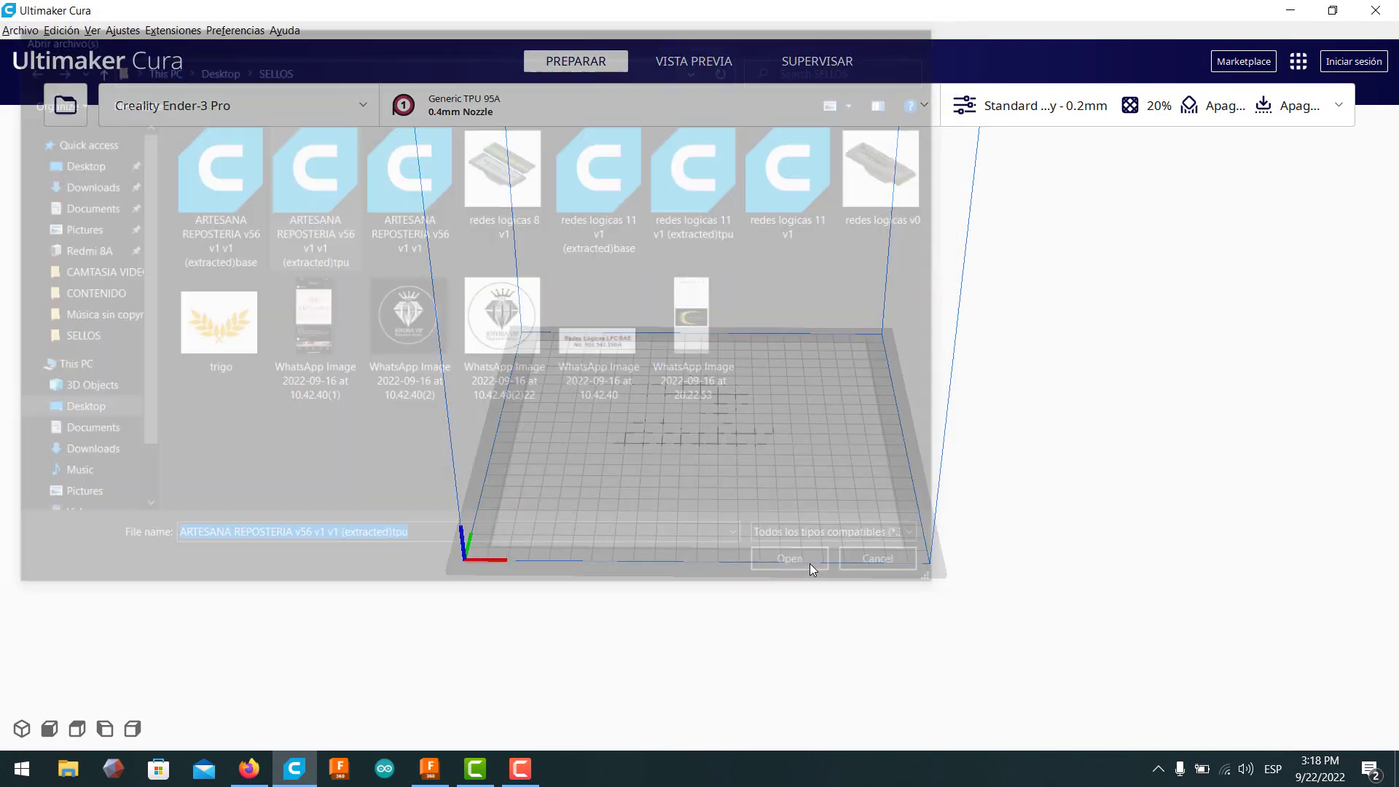
scroll(715, 443, "up", 3)
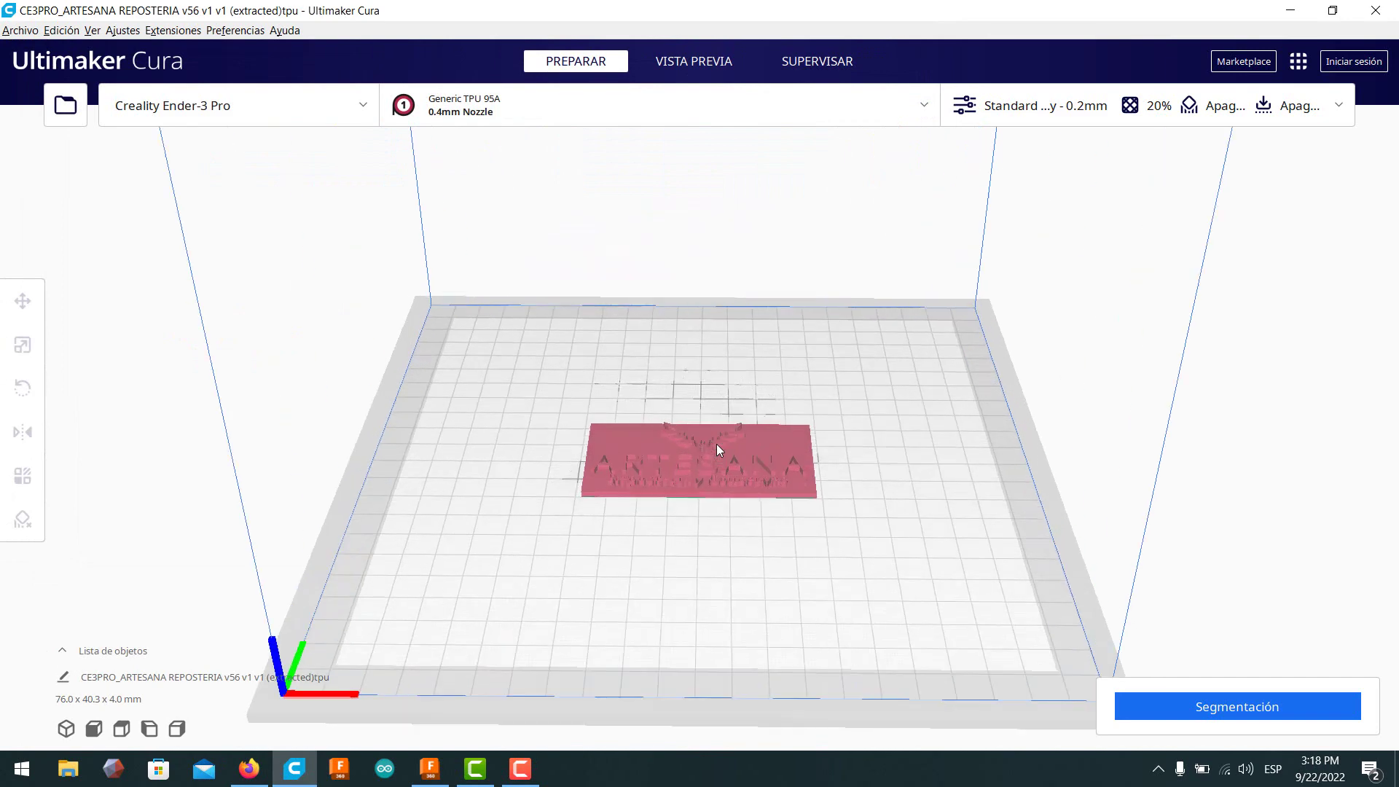
right_click_drag(721, 467, 616, 505)
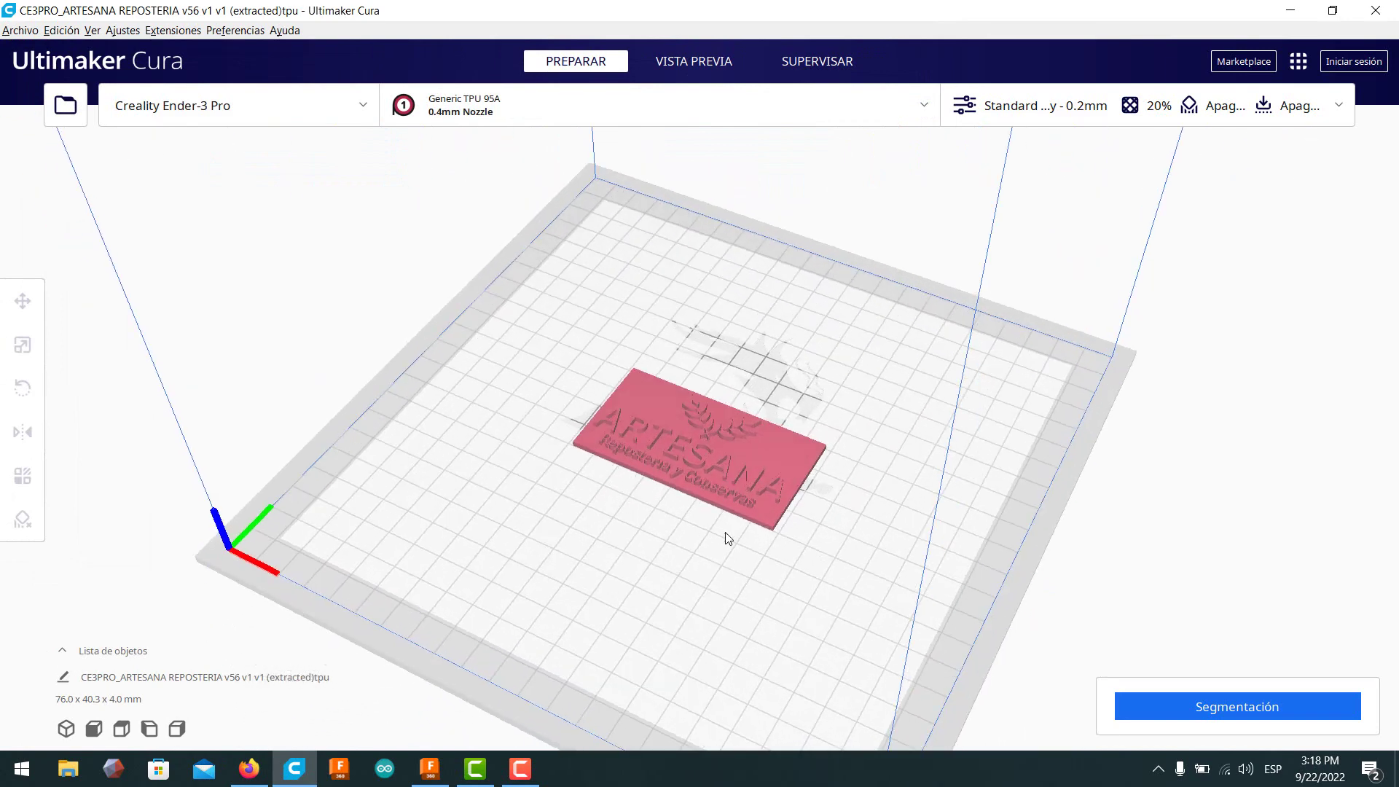
Move the logo plate along Y to about 46 mm and mirror it along the X axis so the lettering reads reversed.
left_click(642, 467)
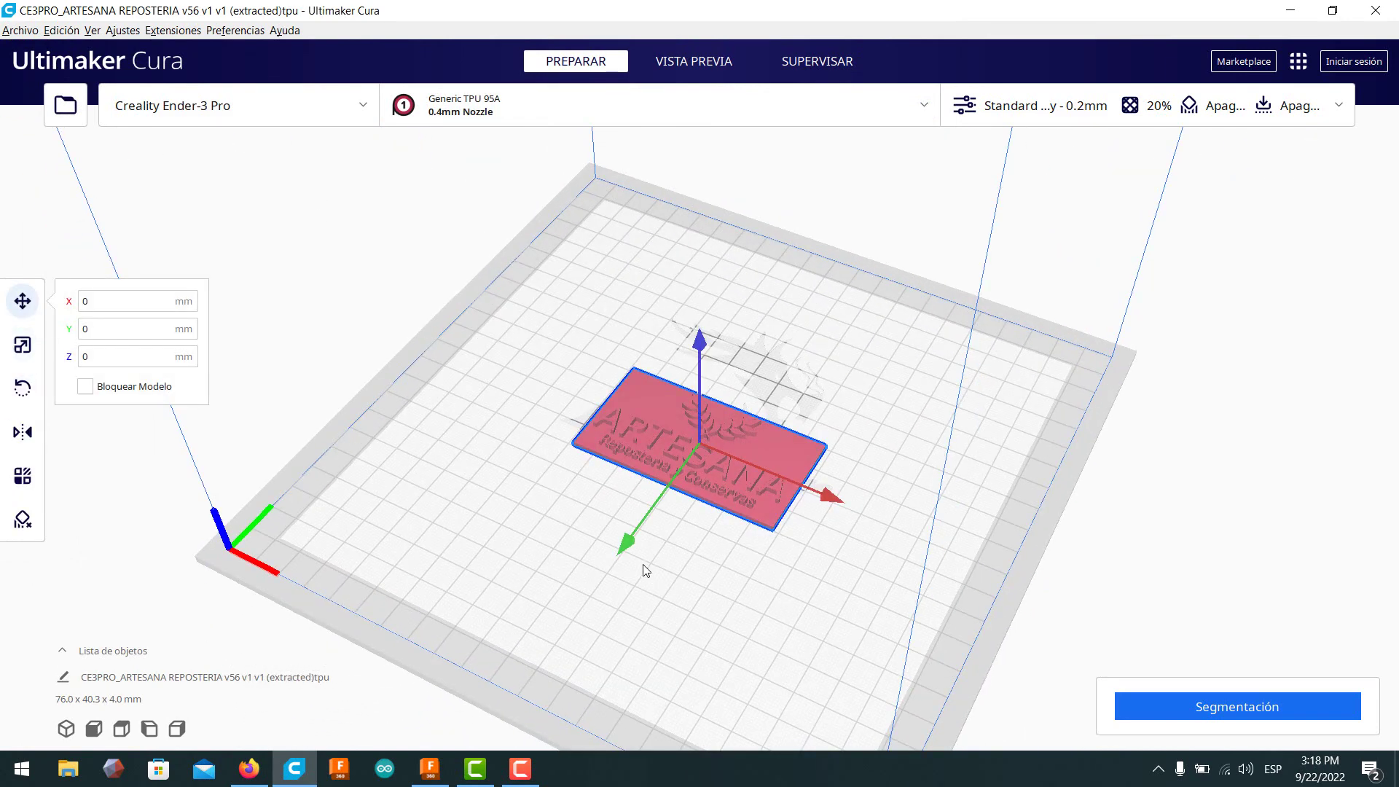
left_click_drag(628, 542, 553, 634)
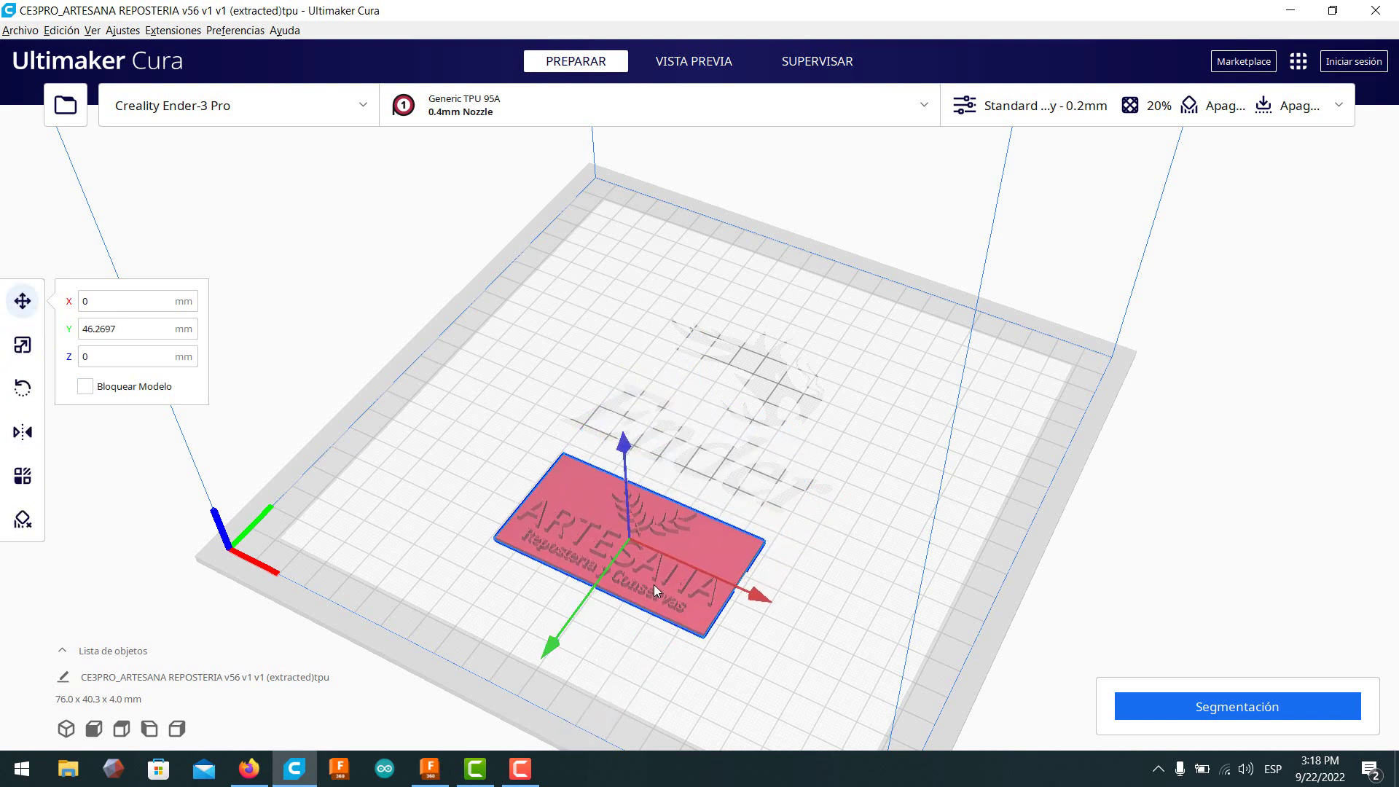
left_click(23, 432)
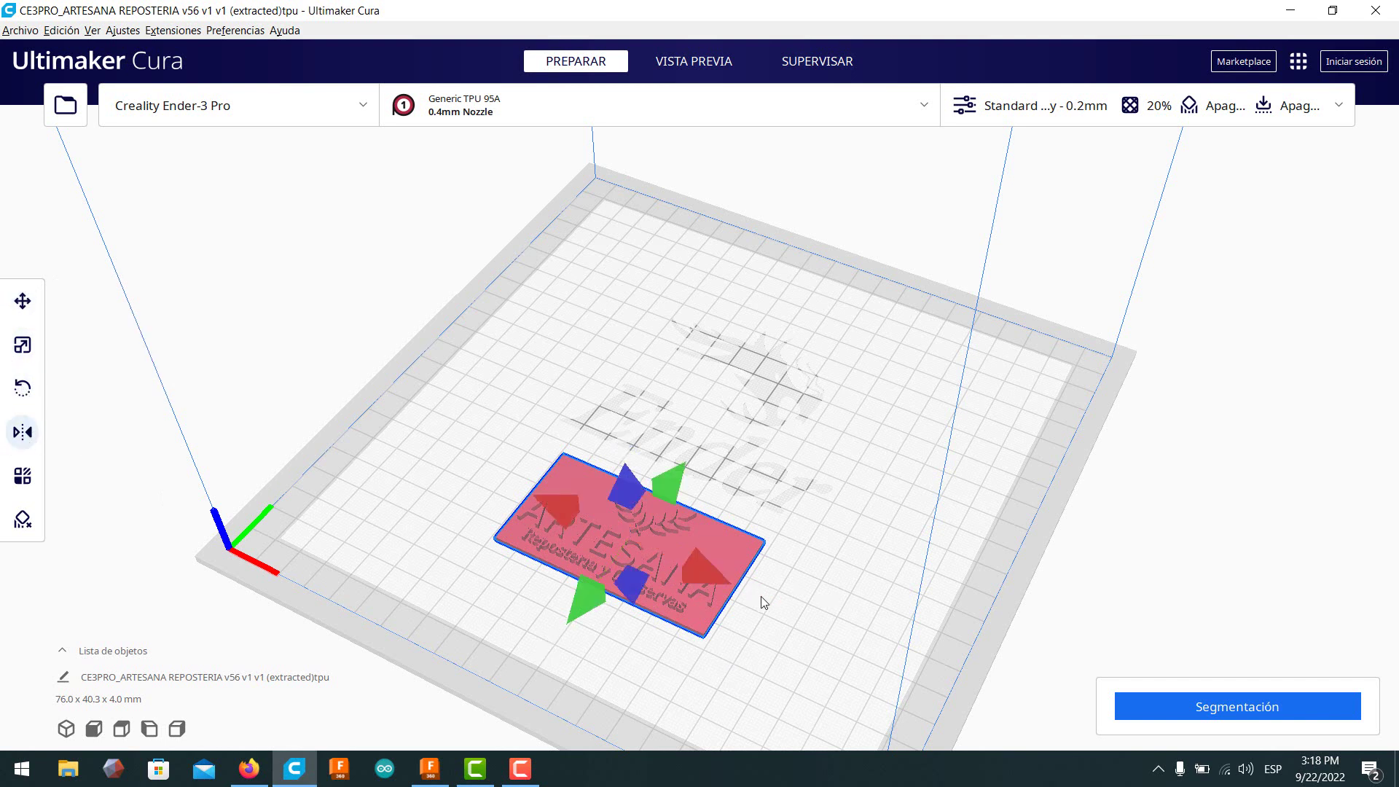
left_click(715, 579)
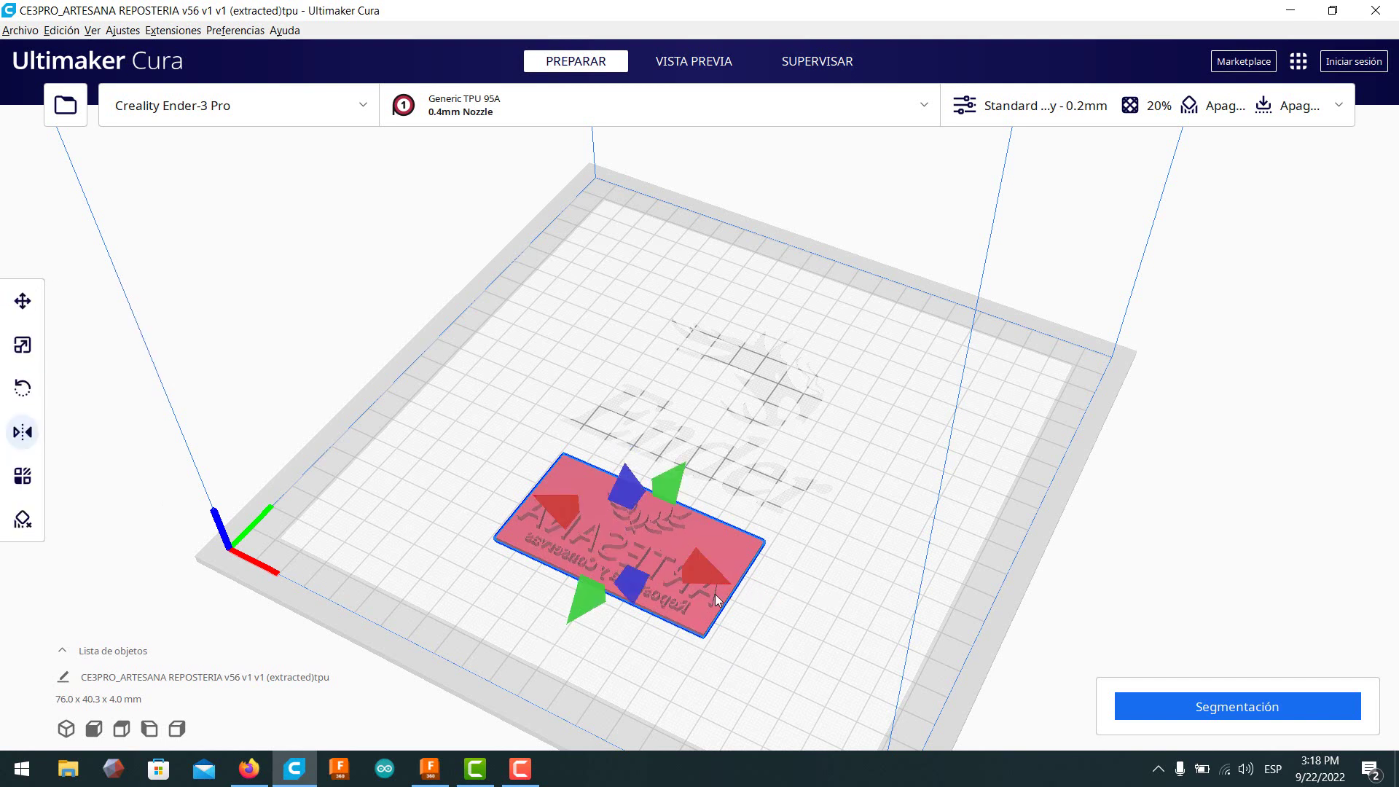
left_click(551, 513)
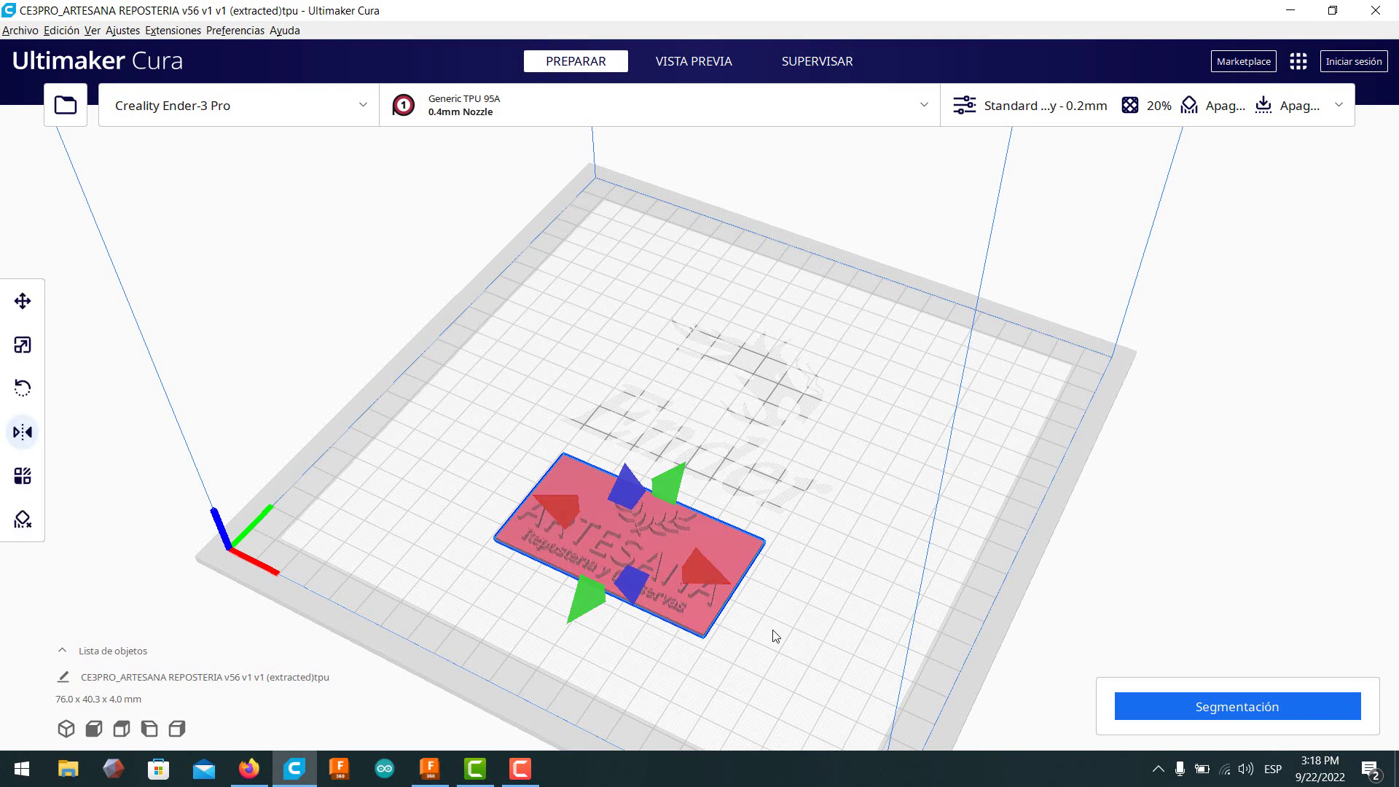
left_click(706, 571)
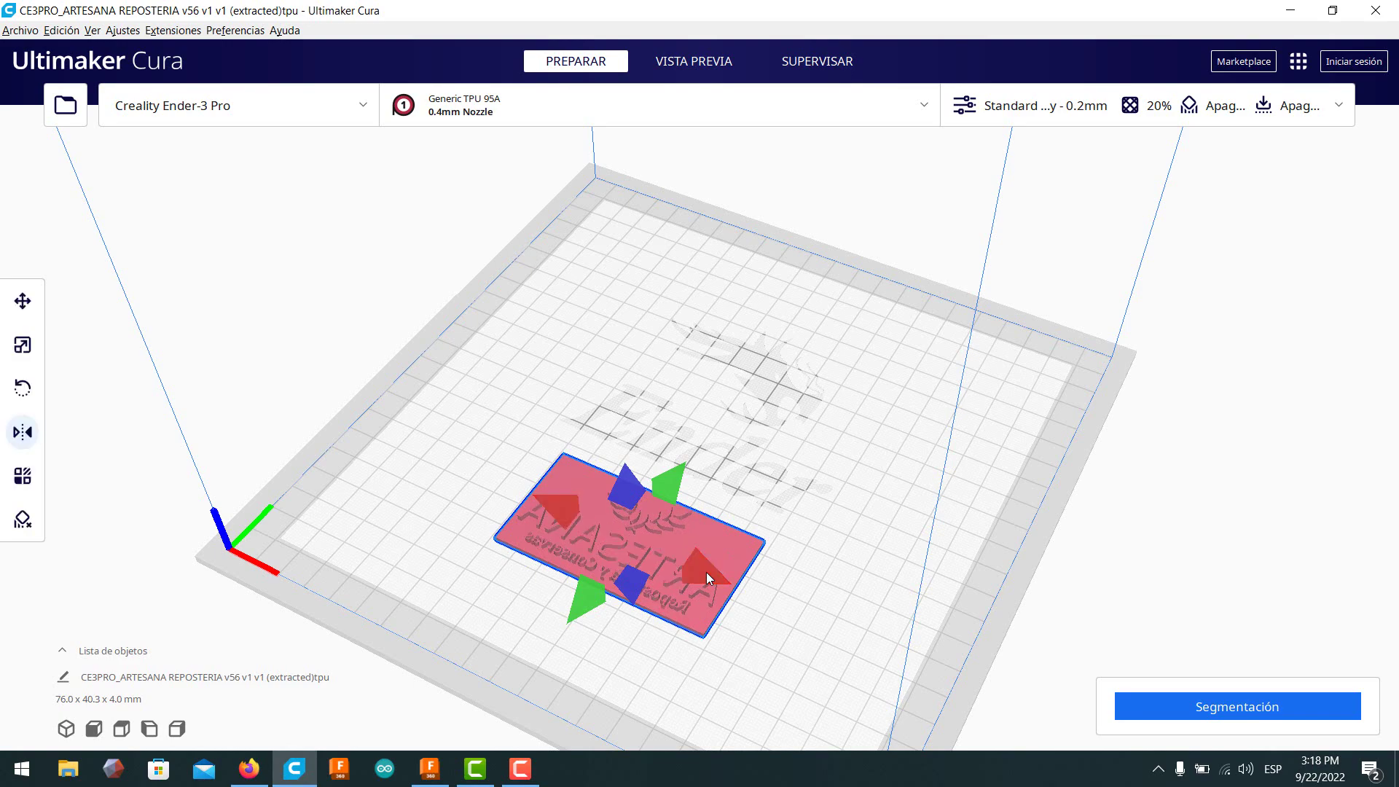
right_click_drag(869, 574, 503, 594)
Set the line width (Ancho de línea) to 0.2 mm in the custom print settings.
left_click(1341, 104)
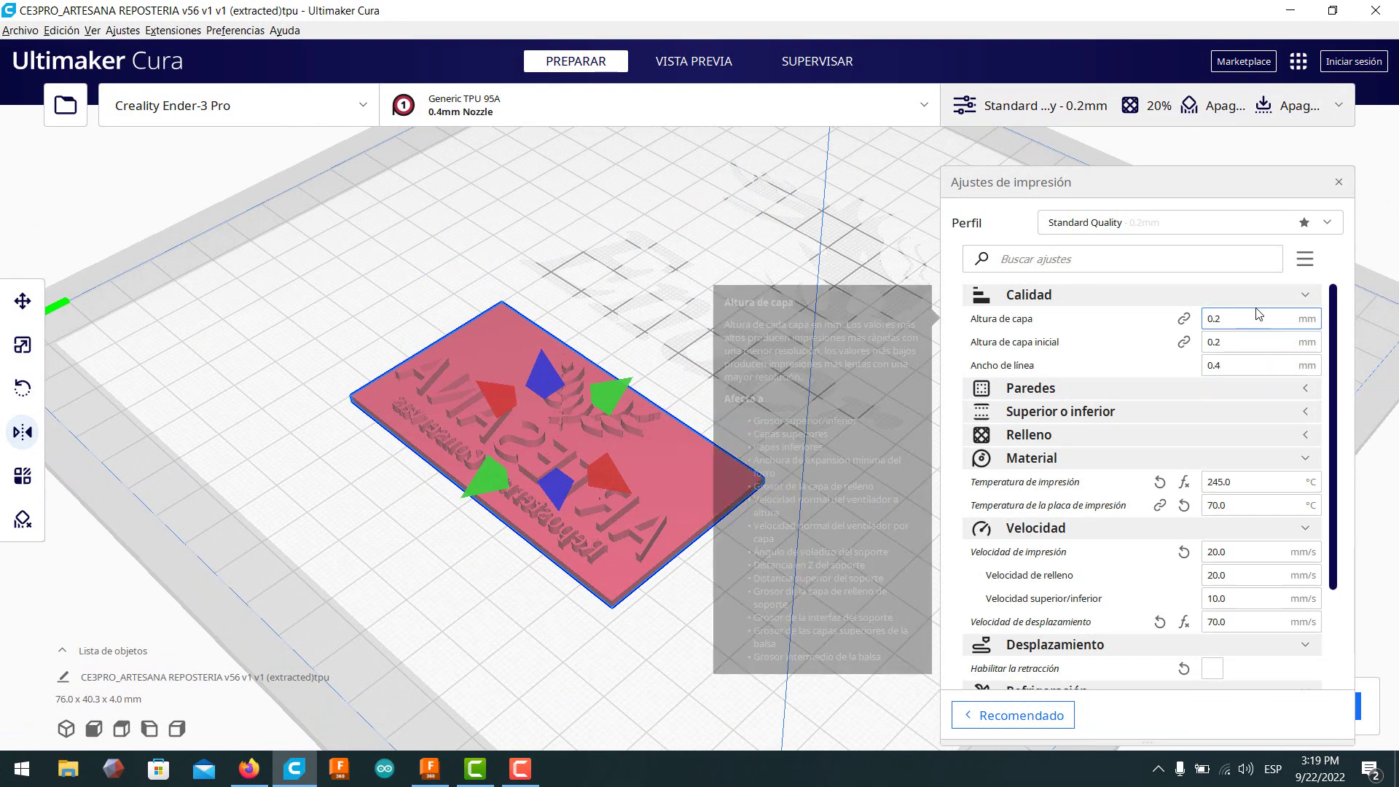
left_click(1242, 365)
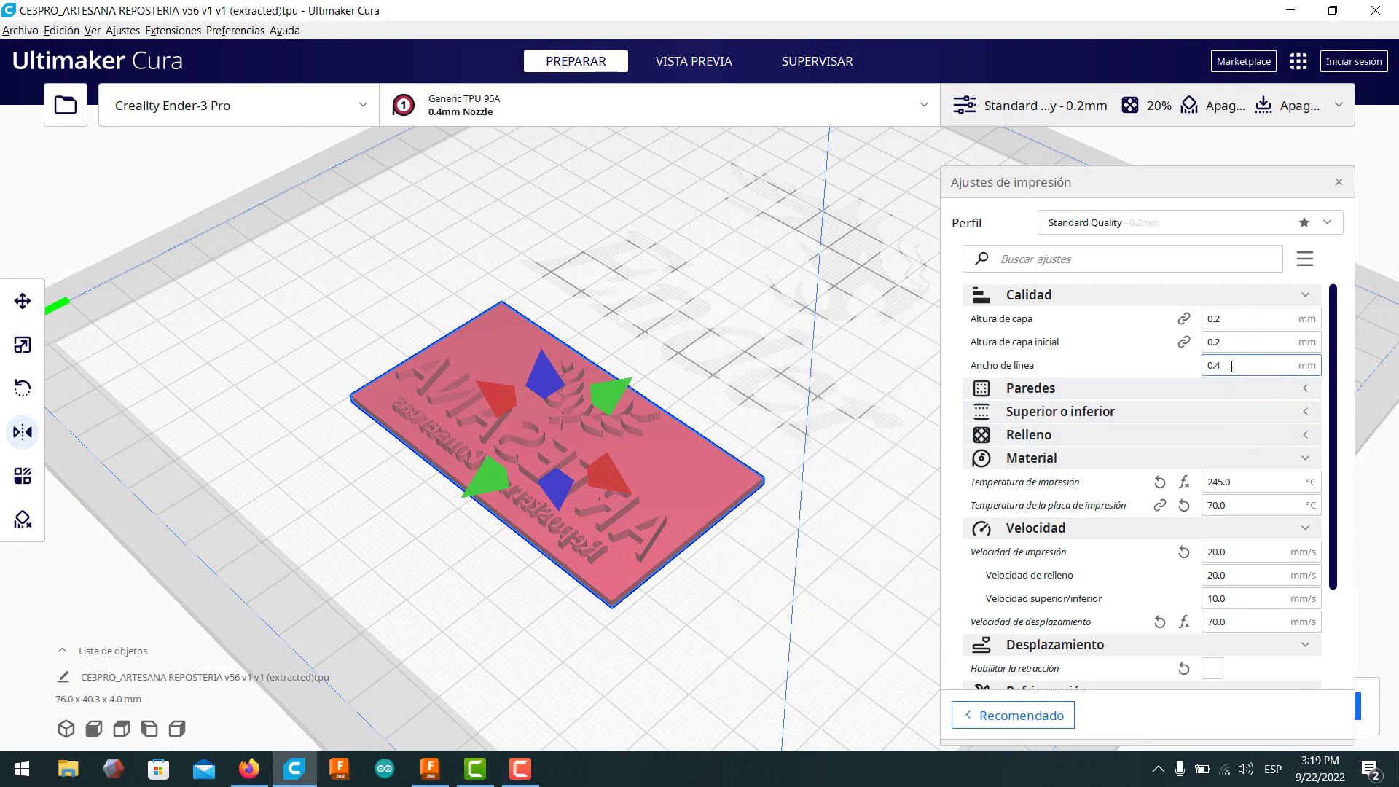
key("BackSpace")
type("2")
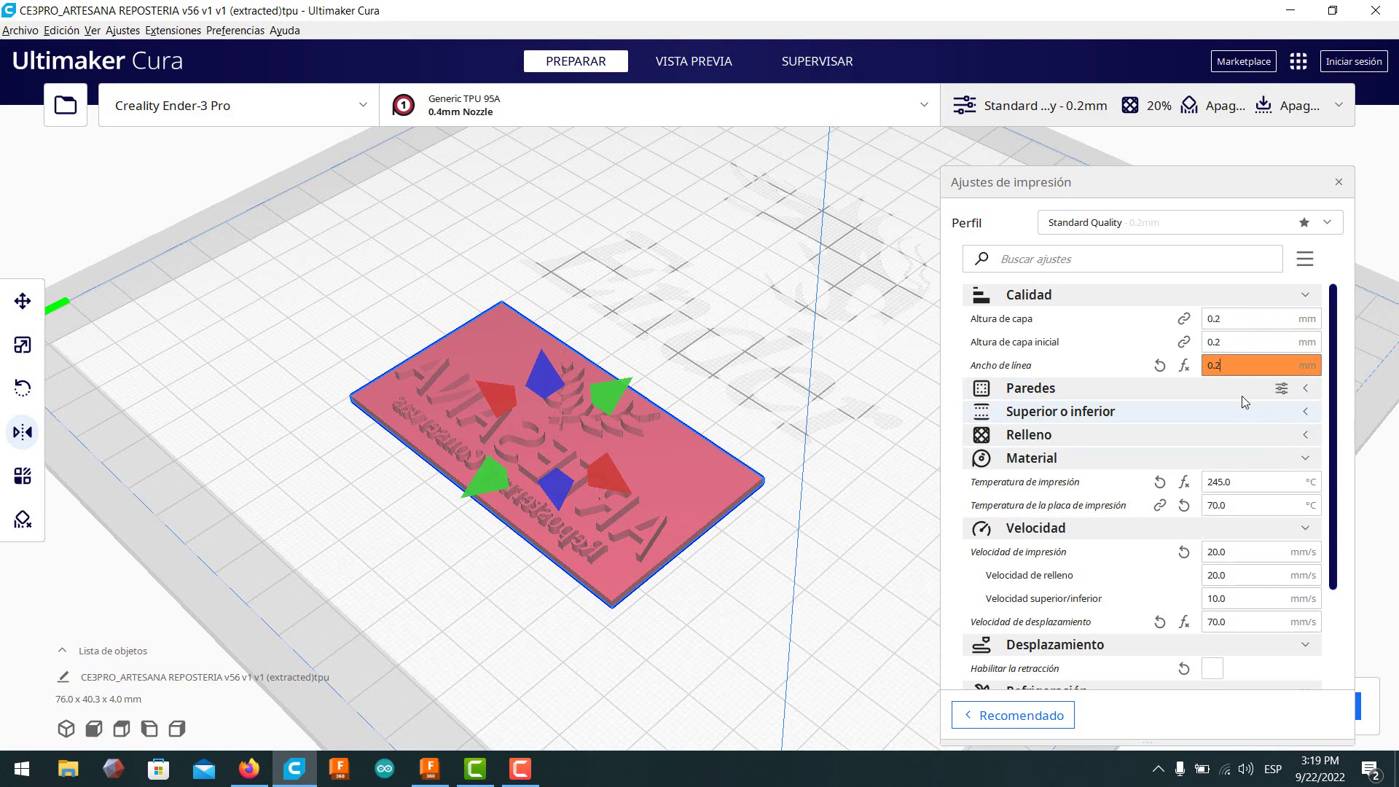
left_click(1257, 342)
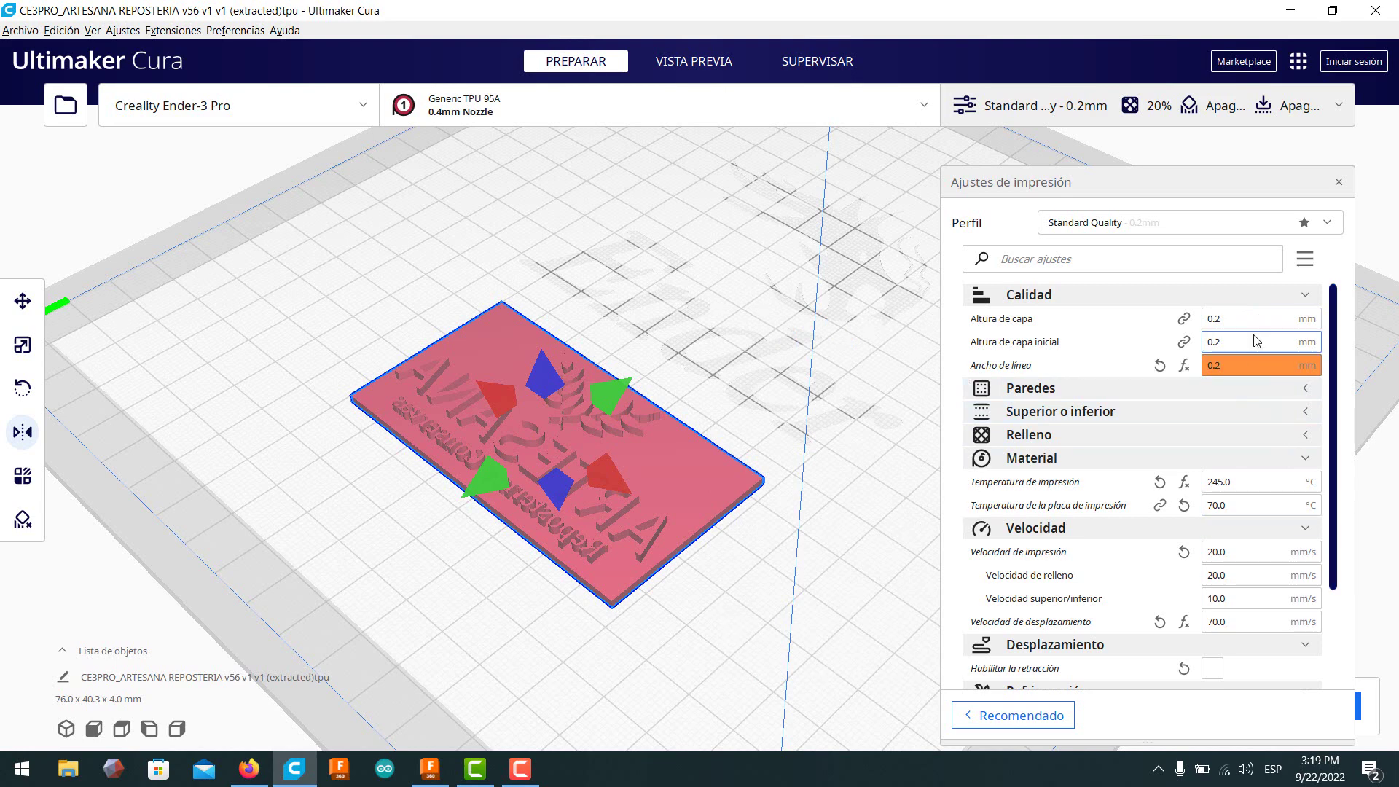
left_click(1257, 483)
key("shift+Tab")
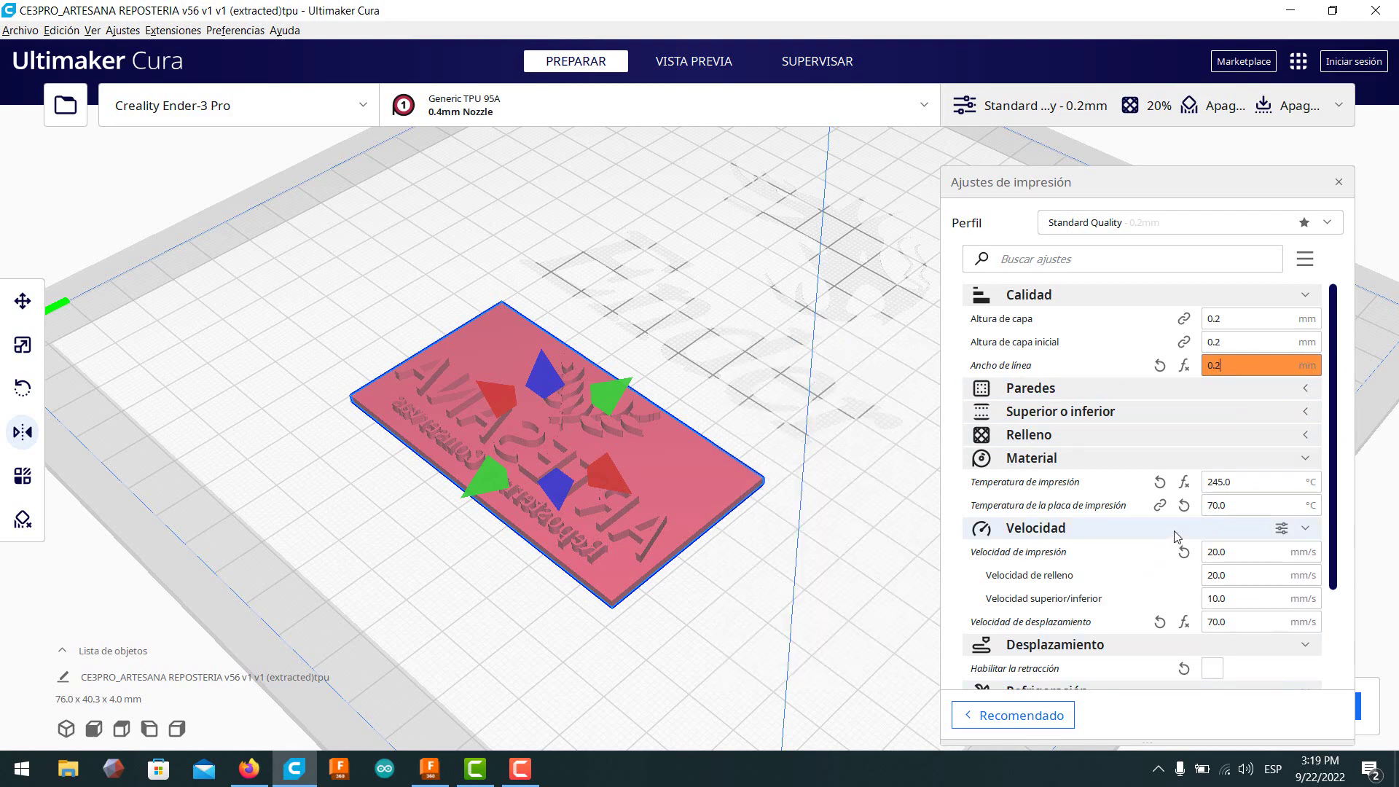
Set the print speed (Velocidad de impresión) to 25 mm/s.
mouse_move(1233, 512)
left_click(1215, 552)
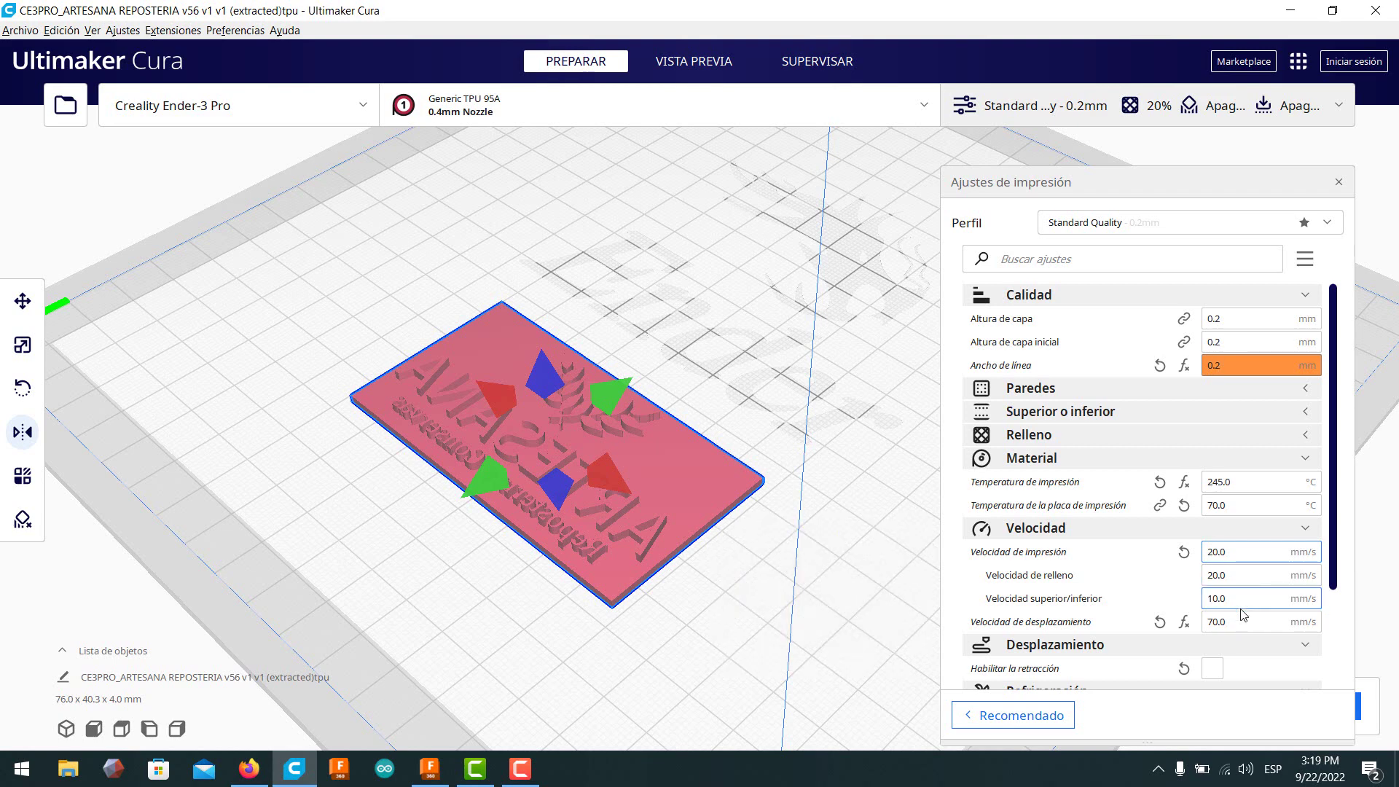
mouse_move(1244, 615)
key("BackSpace")
type("5")
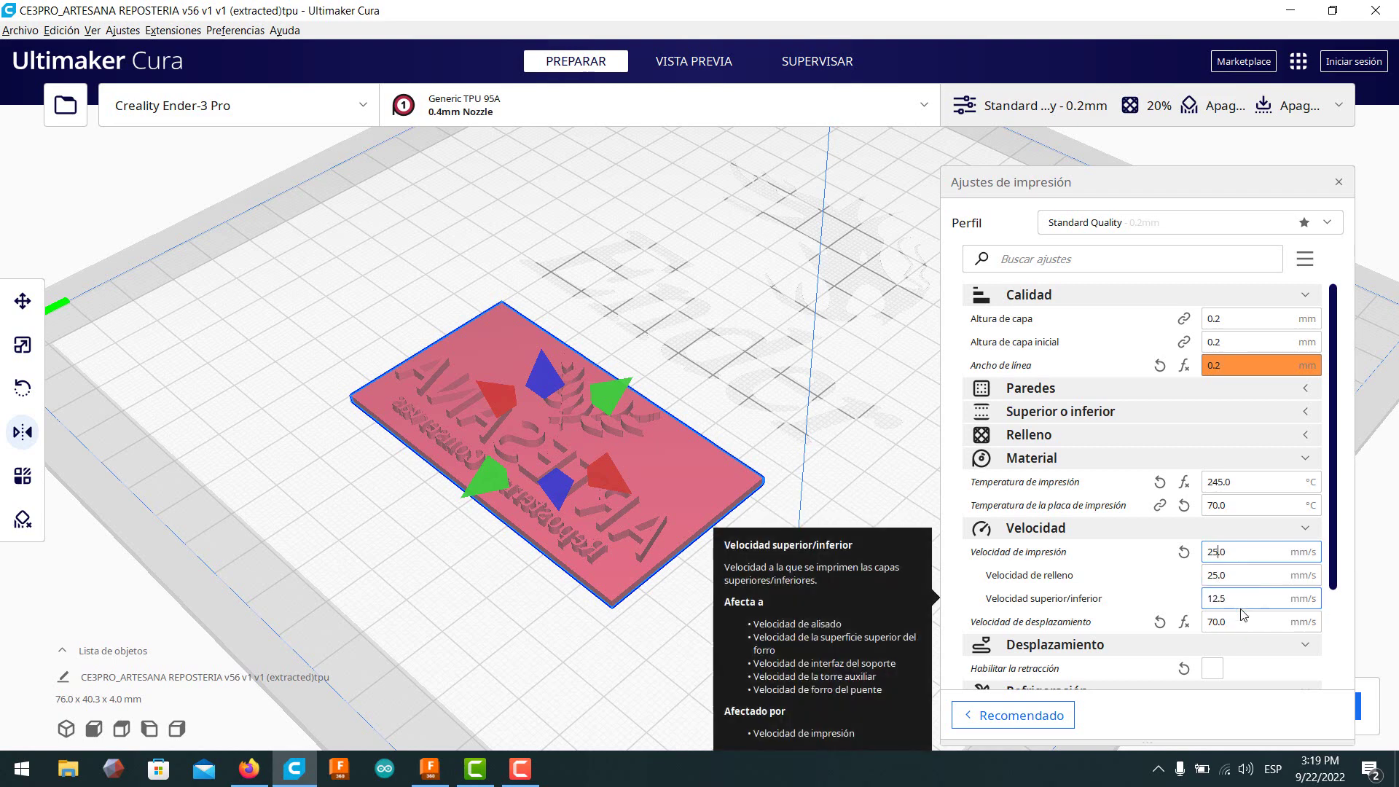
Set the infill density to 100% and the infill pattern to Triángulos.
scroll(1244, 616, "down", 1)
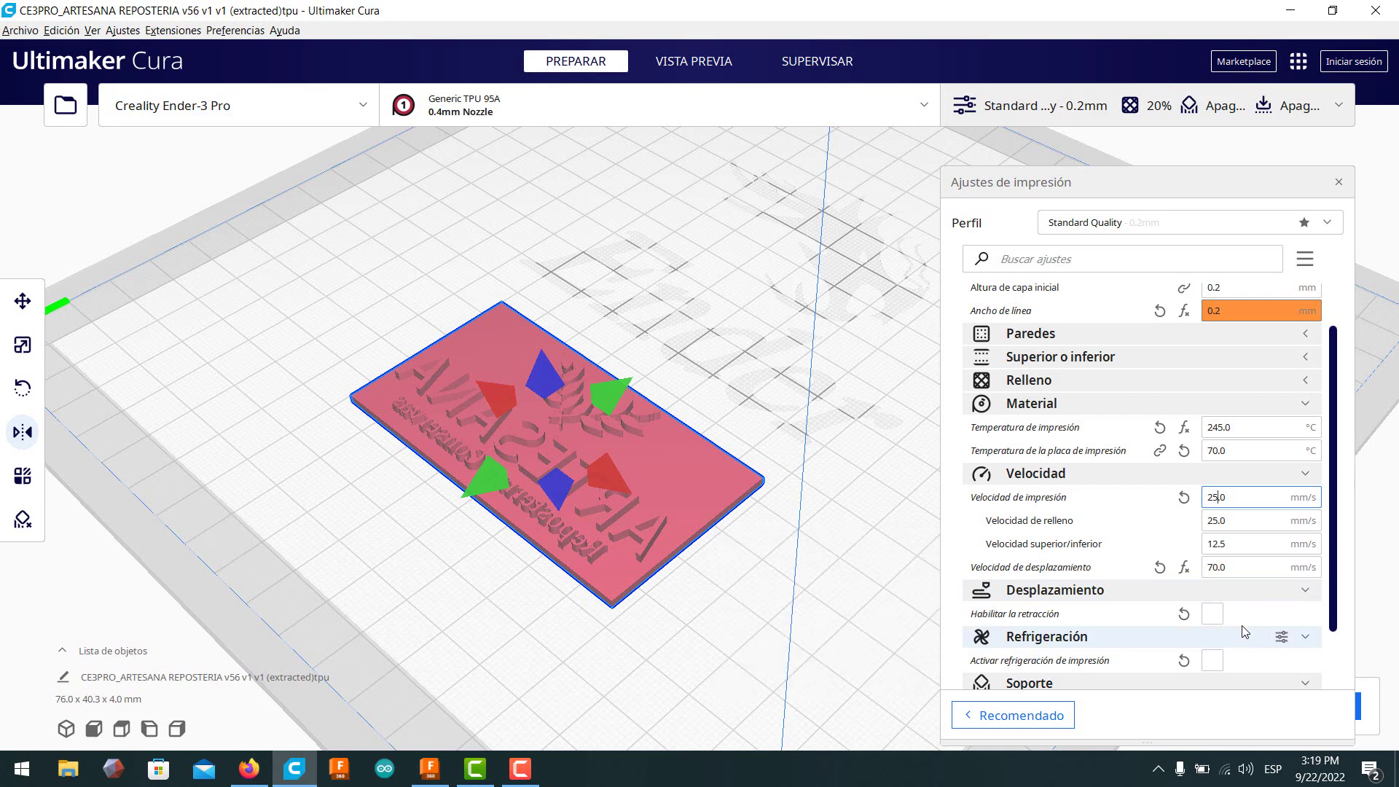
scroll(1218, 623, "down", 1)
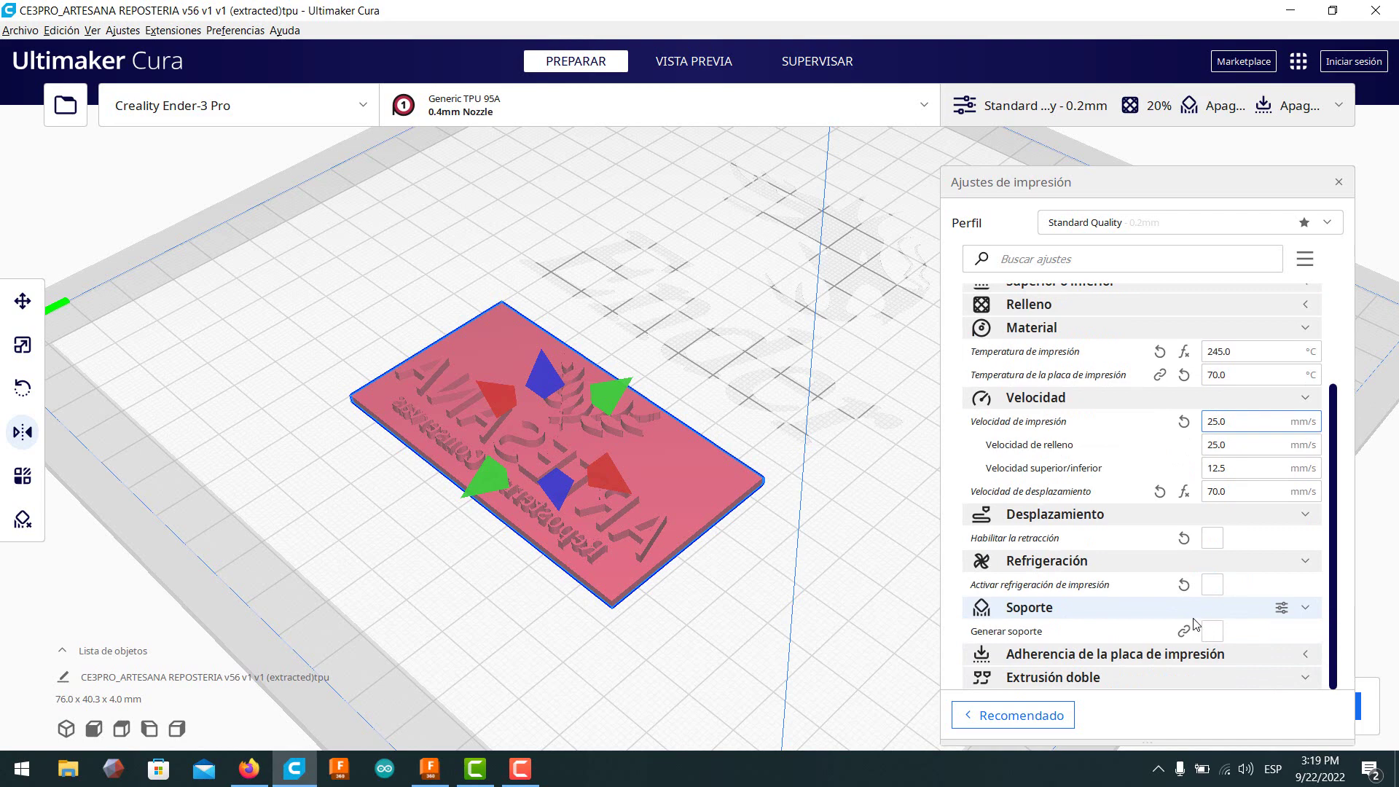
left_click(1304, 306)
left_click(1219, 329)
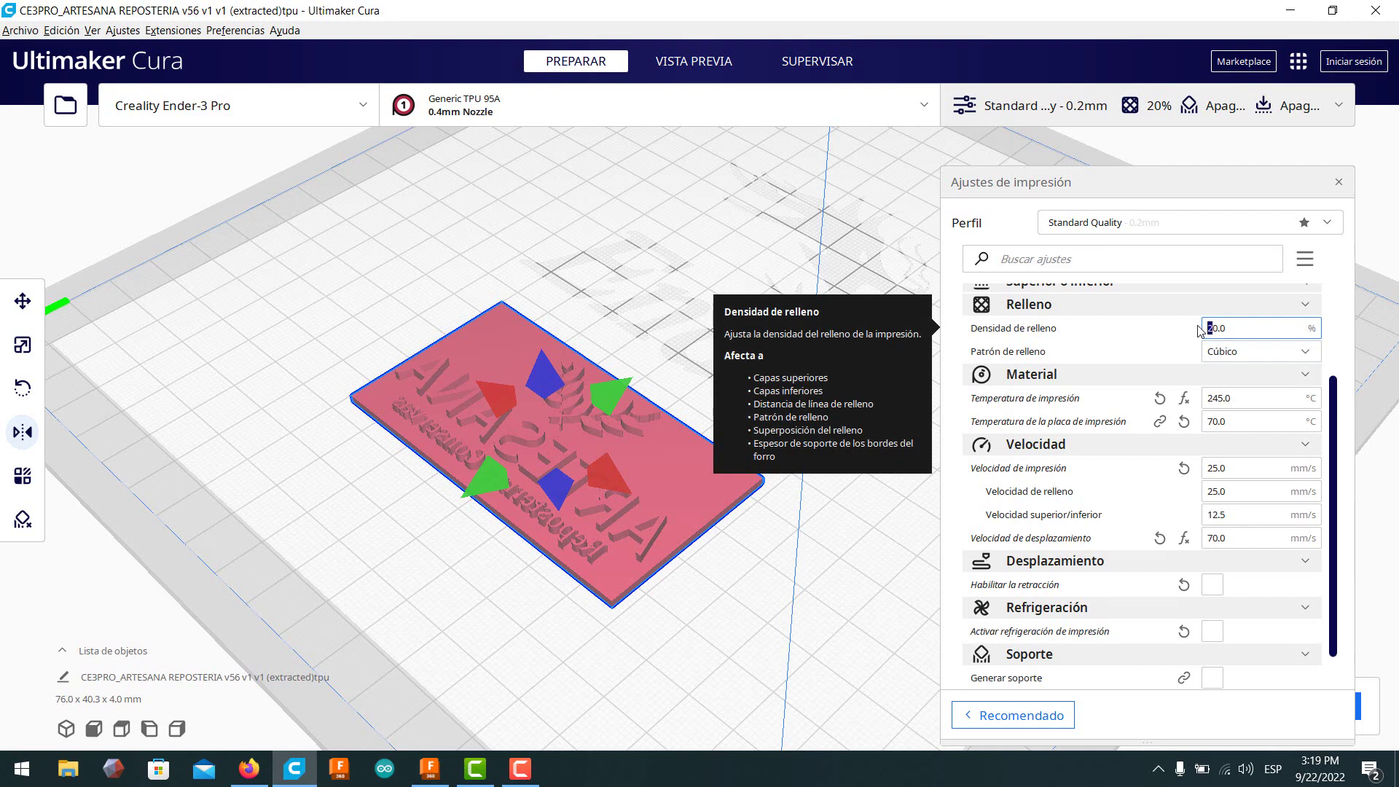
type("10")
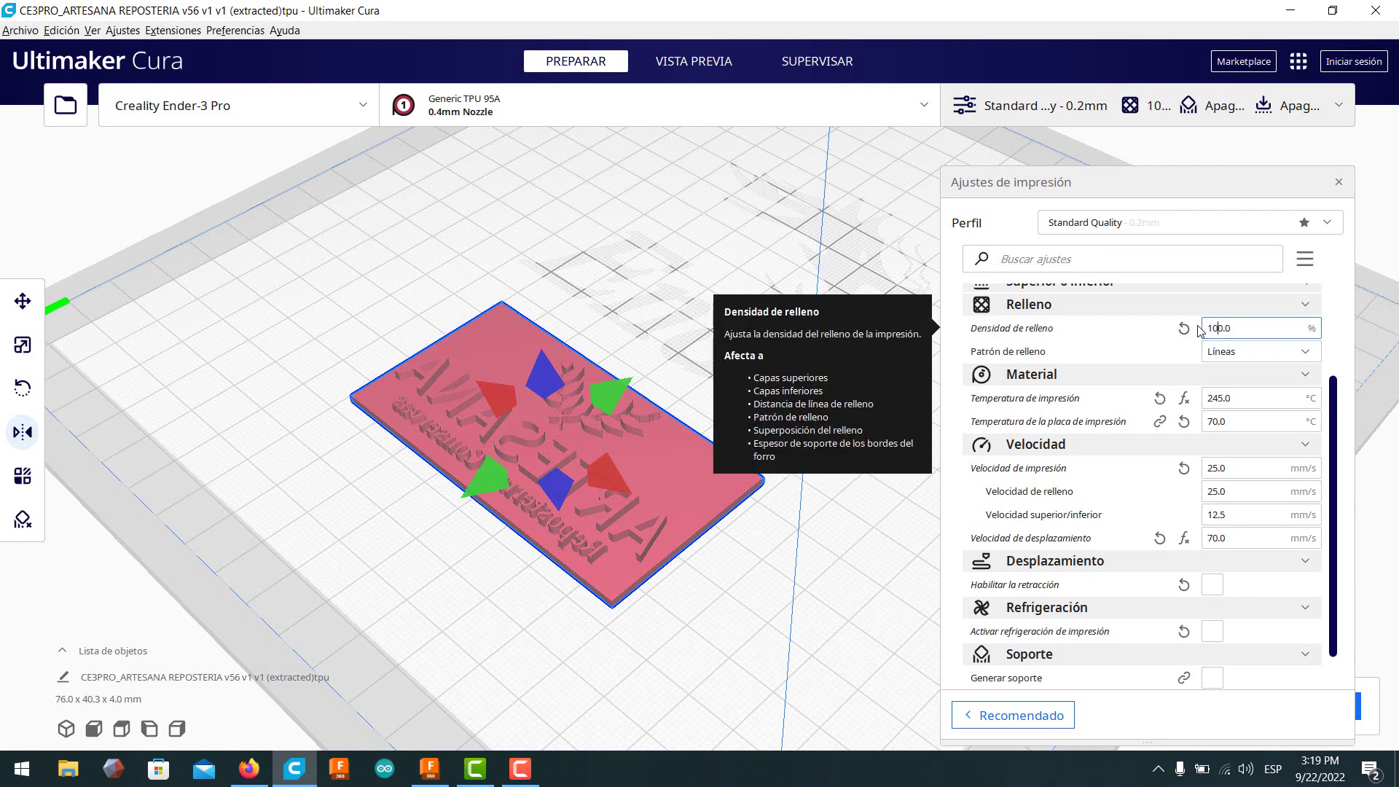
left_click(1251, 354)
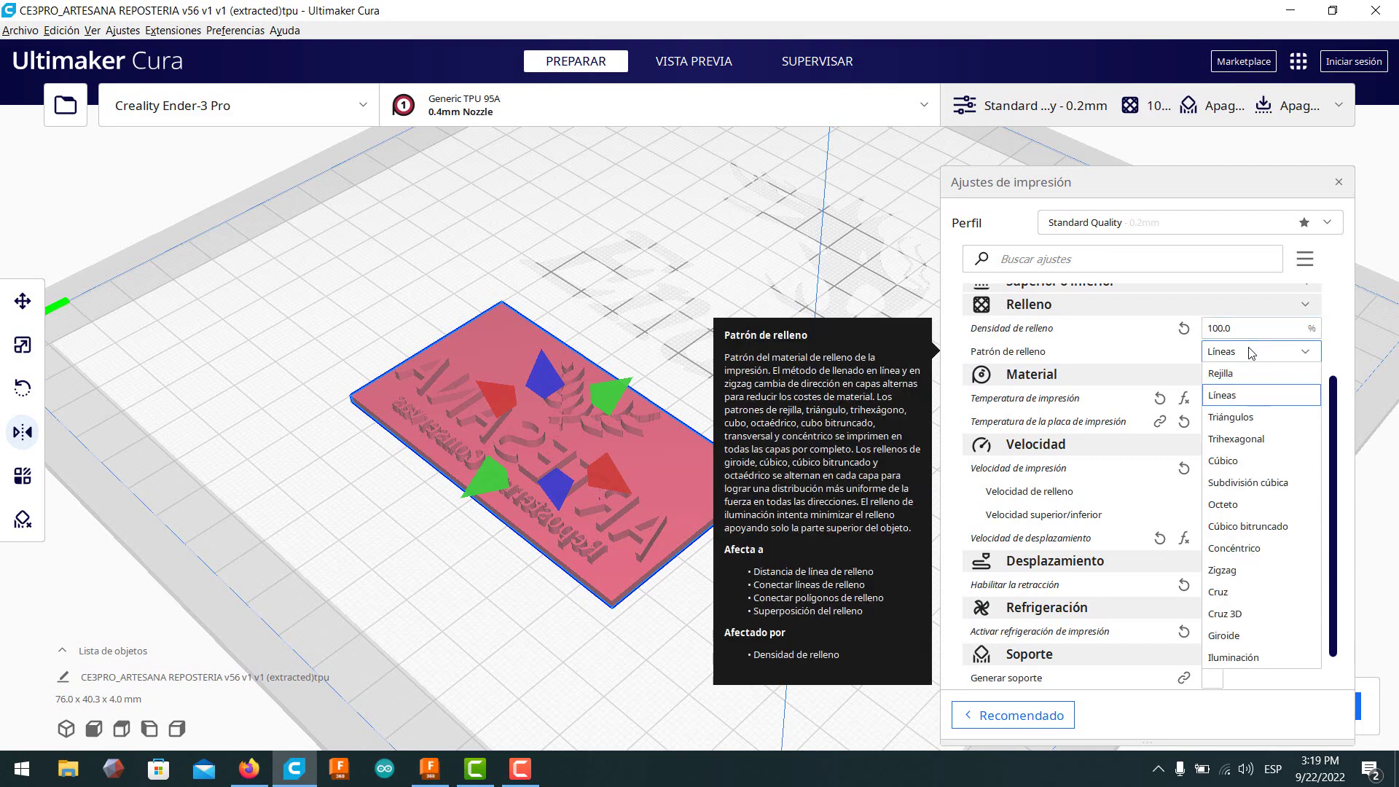
left_click(1254, 413)
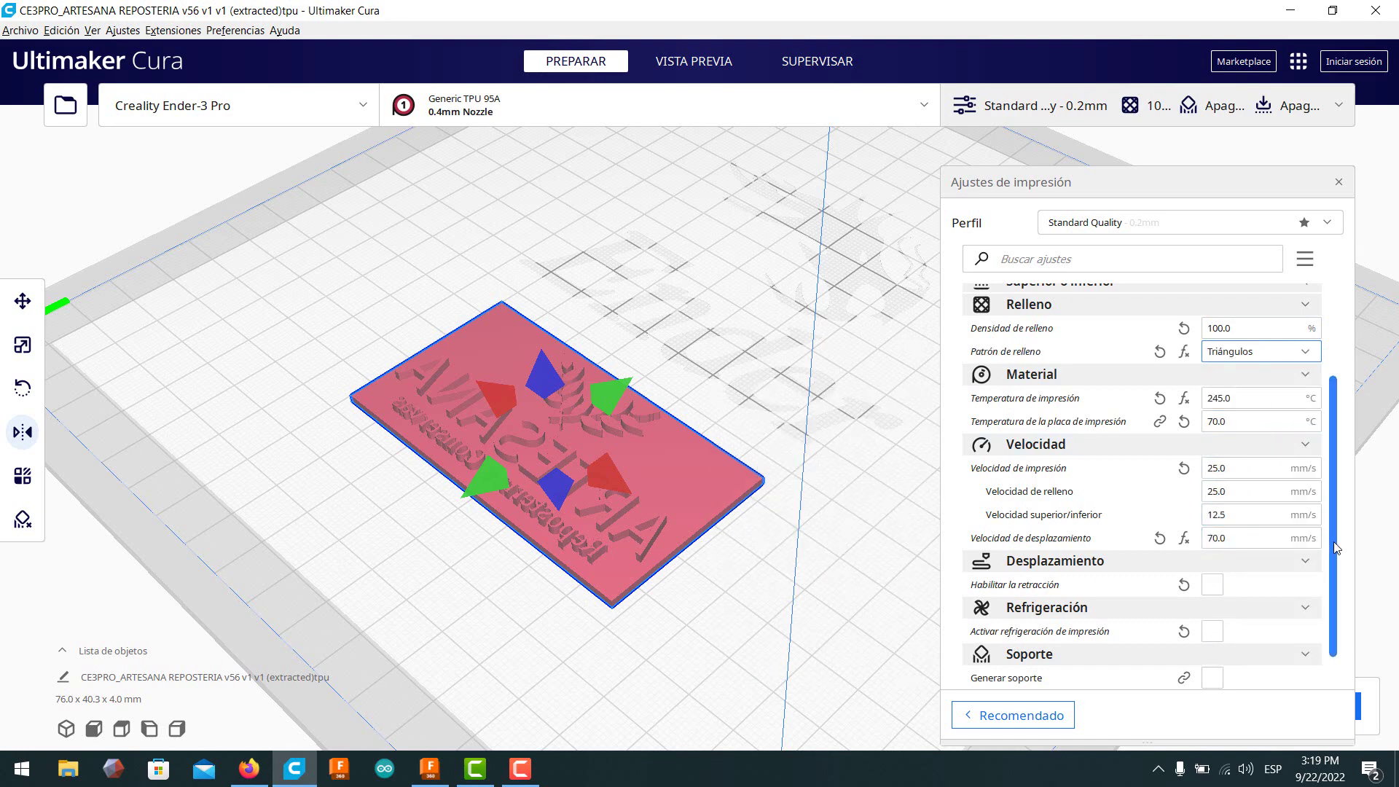
Check the custom settings, return to the recommended print settings and slice the mirrored logo plate.
scroll(1337, 548, "up", 3)
left_click(1245, 339)
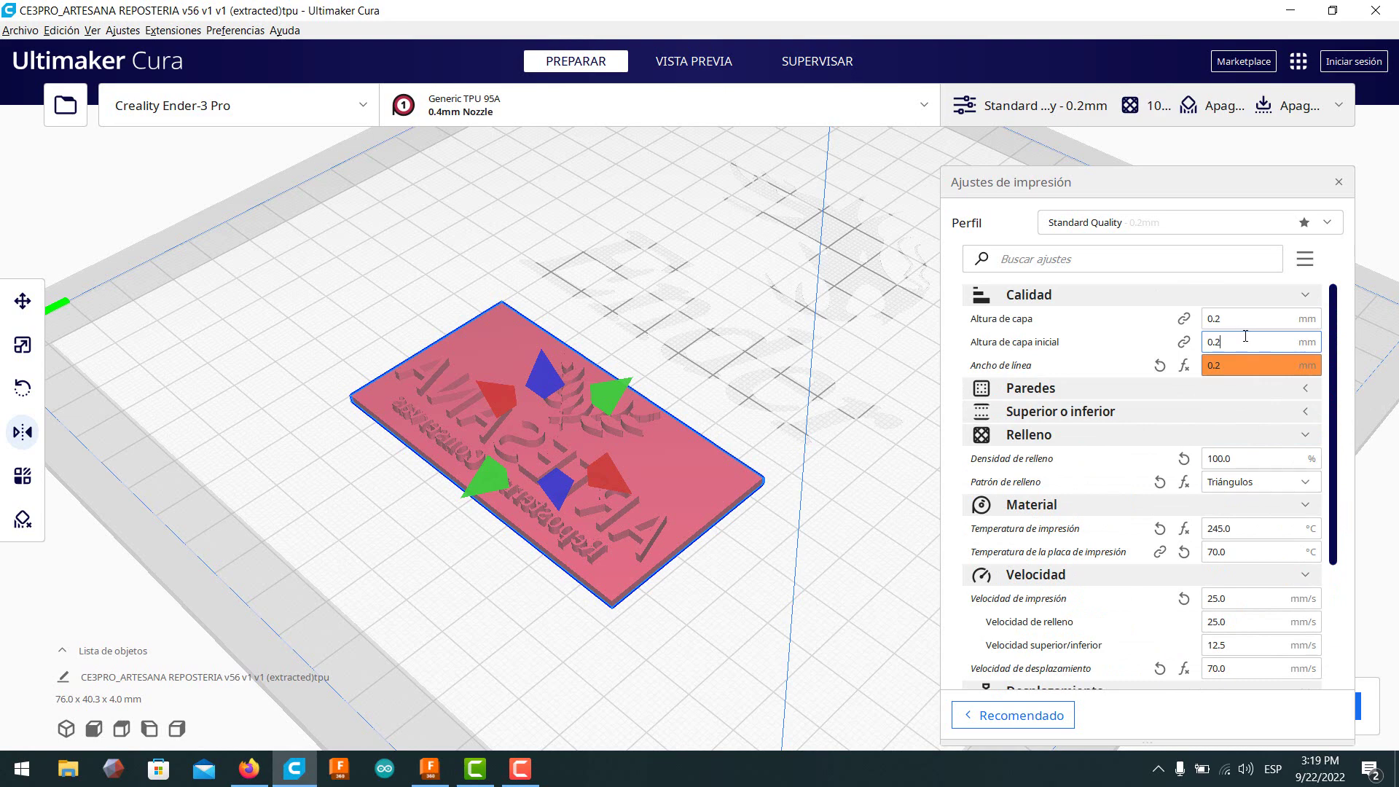
left_click(1012, 715)
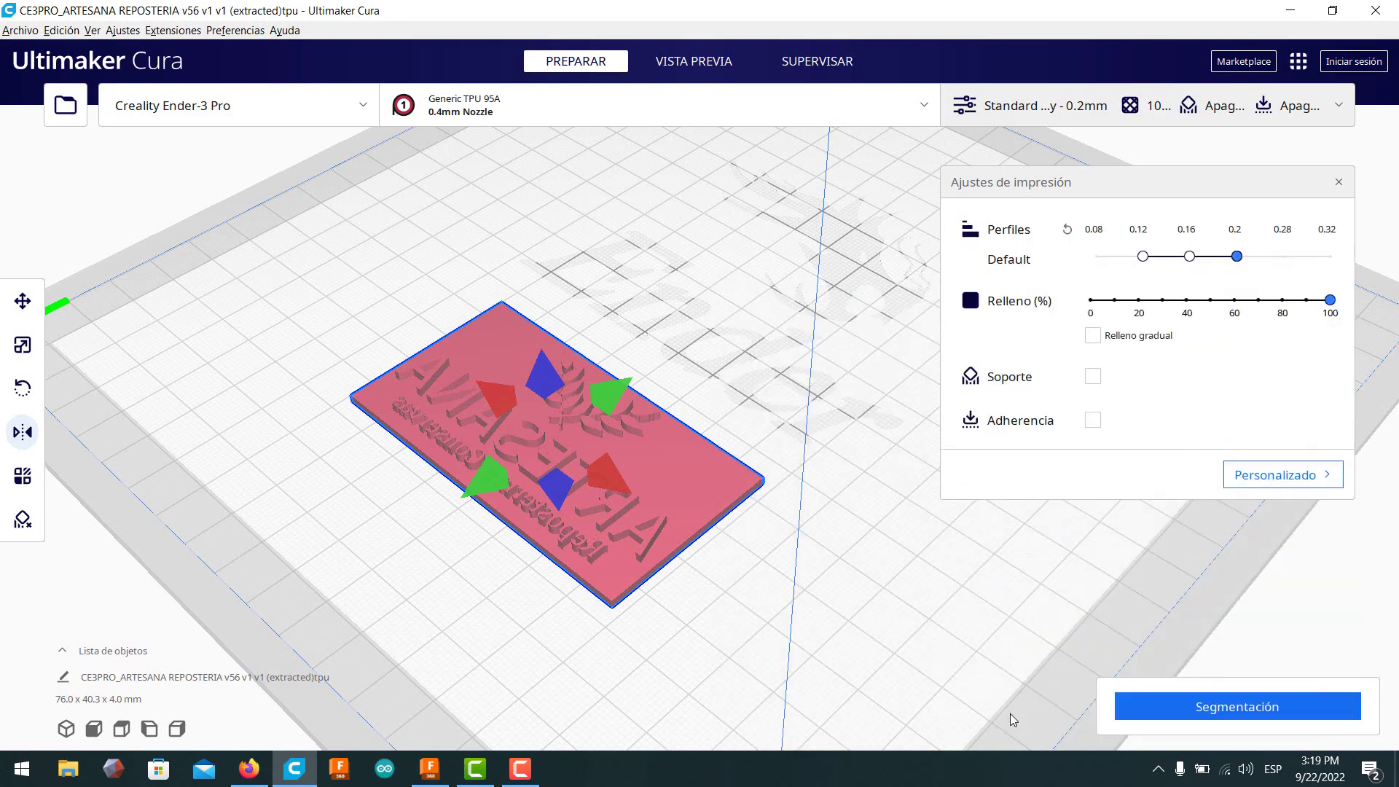
left_click(1277, 477)
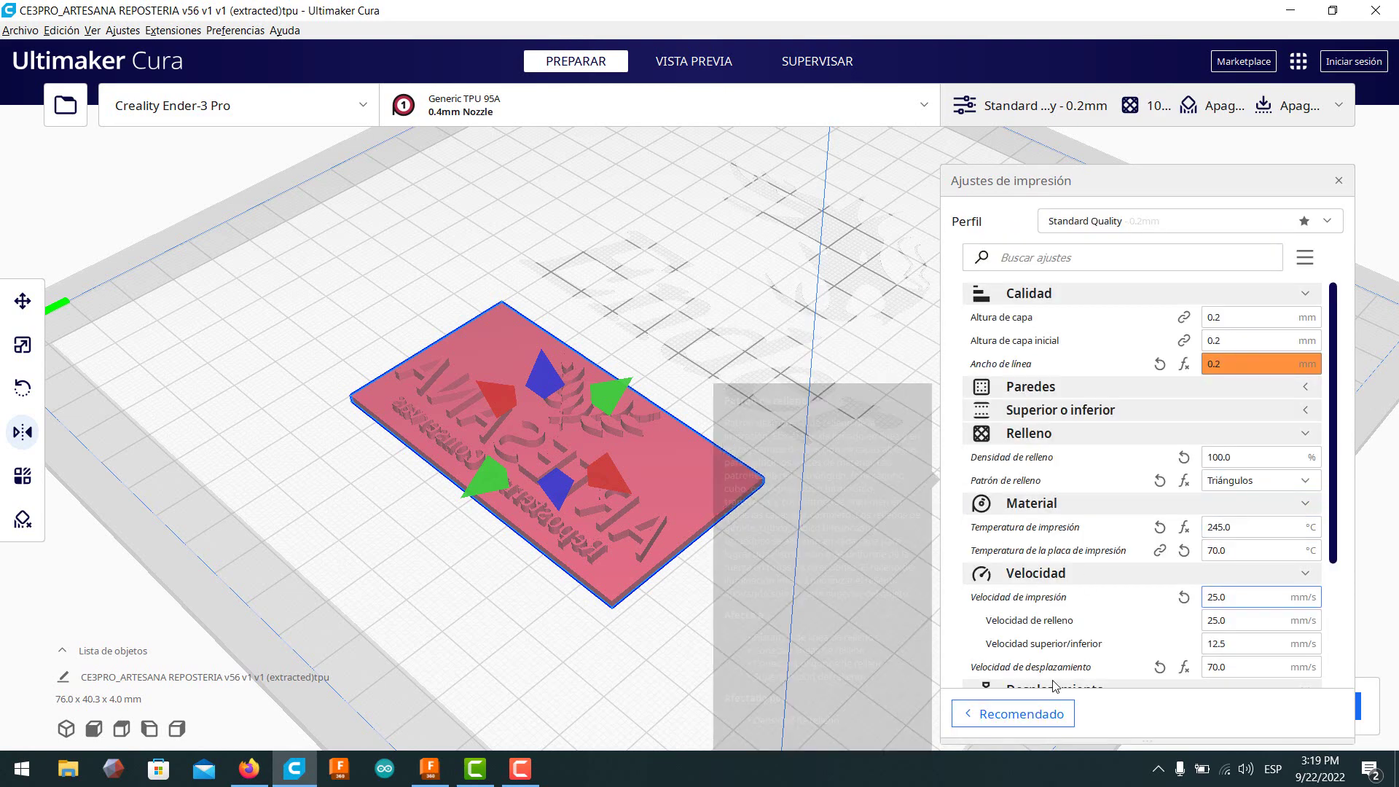
left_click(1027, 715)
left_click(1256, 706)
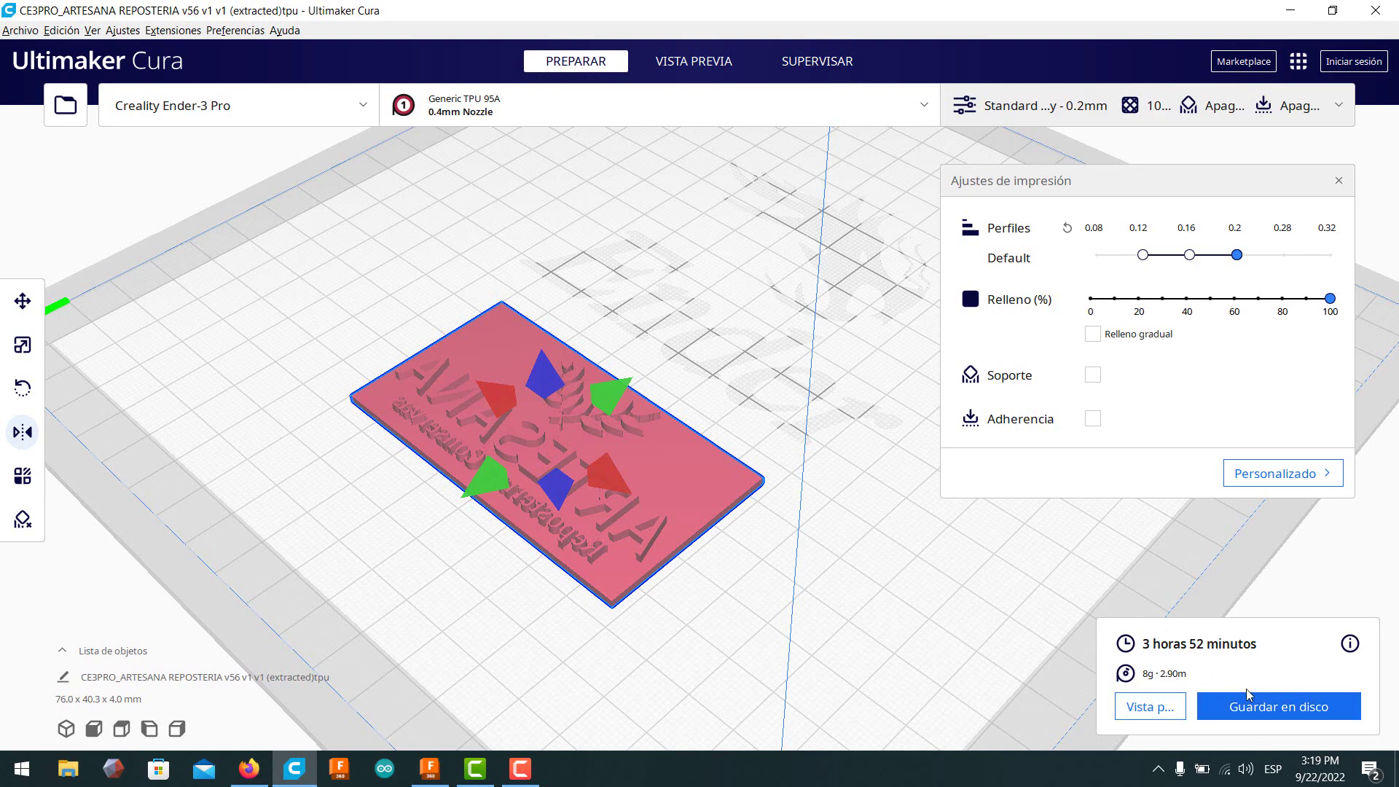
left_click(520, 768)
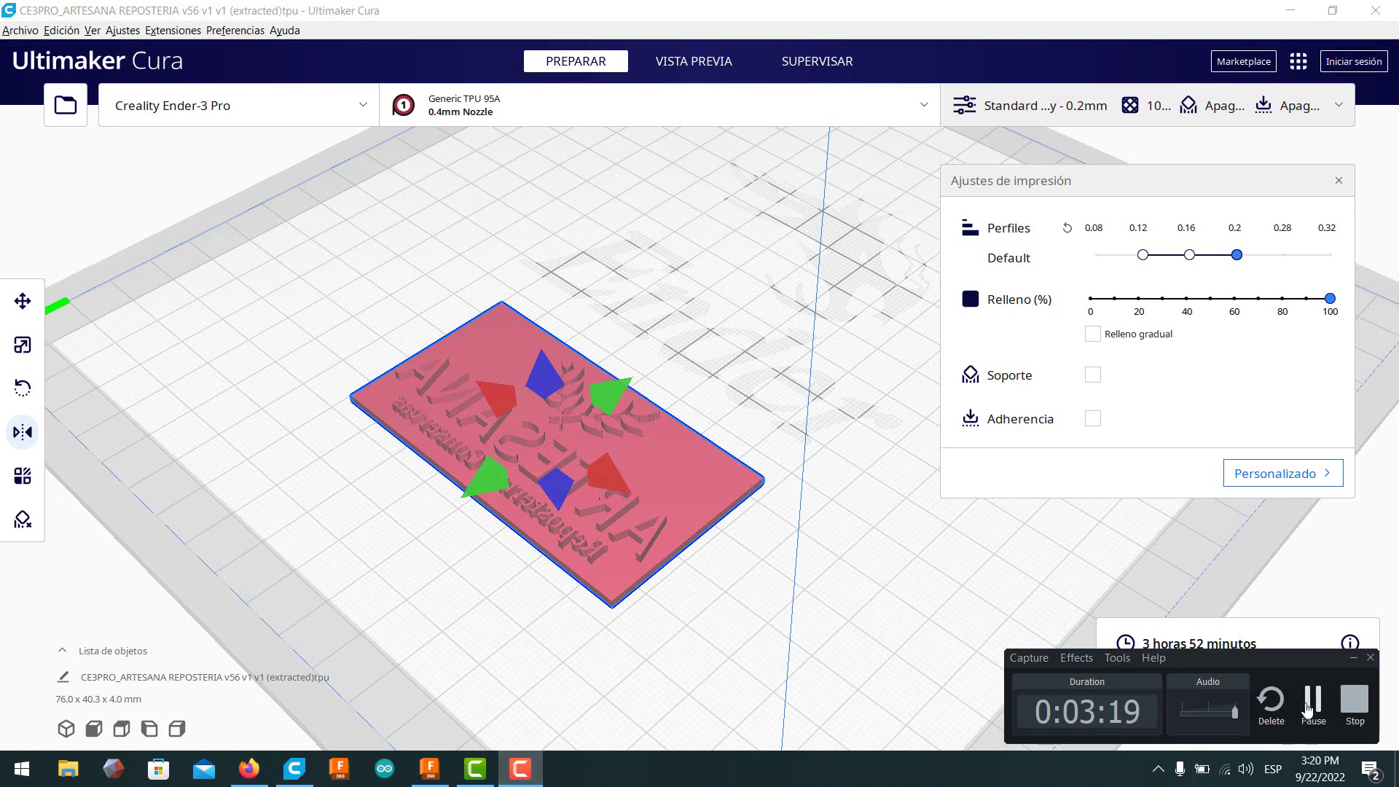
Review the Generic TPU 95A properties in the material preferences, then close the preferences.
left_click(1284, 473)
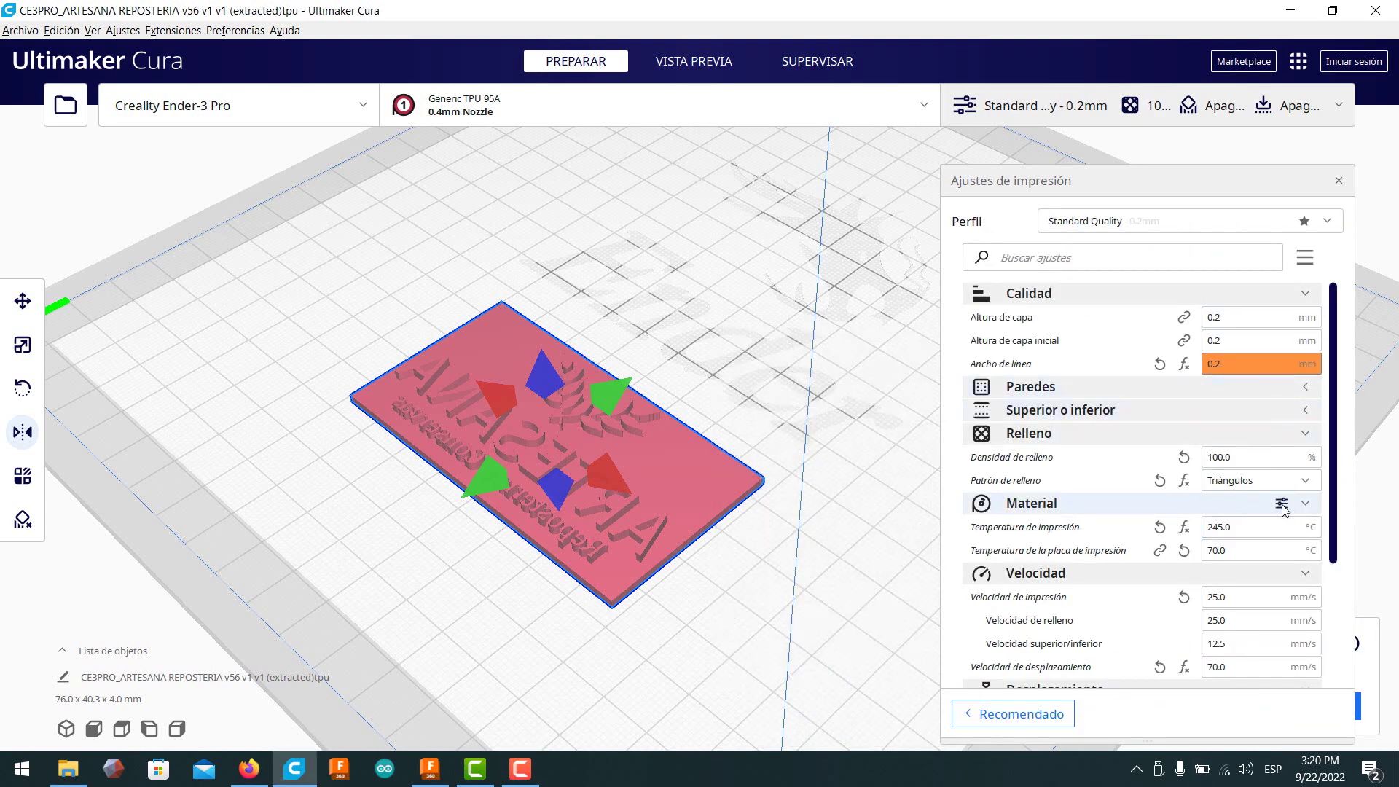
left_click(1281, 504)
left_click(409, 194)
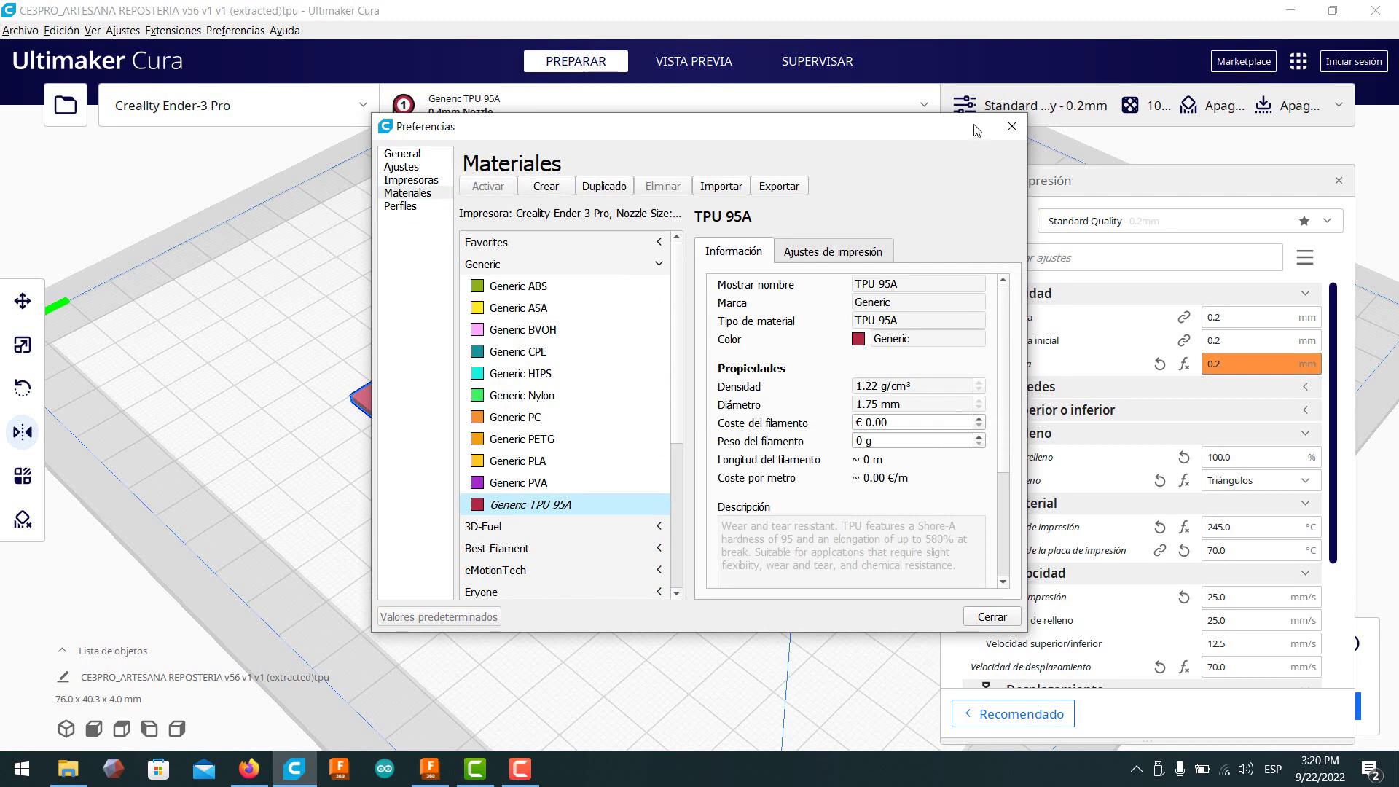
left_click(1011, 126)
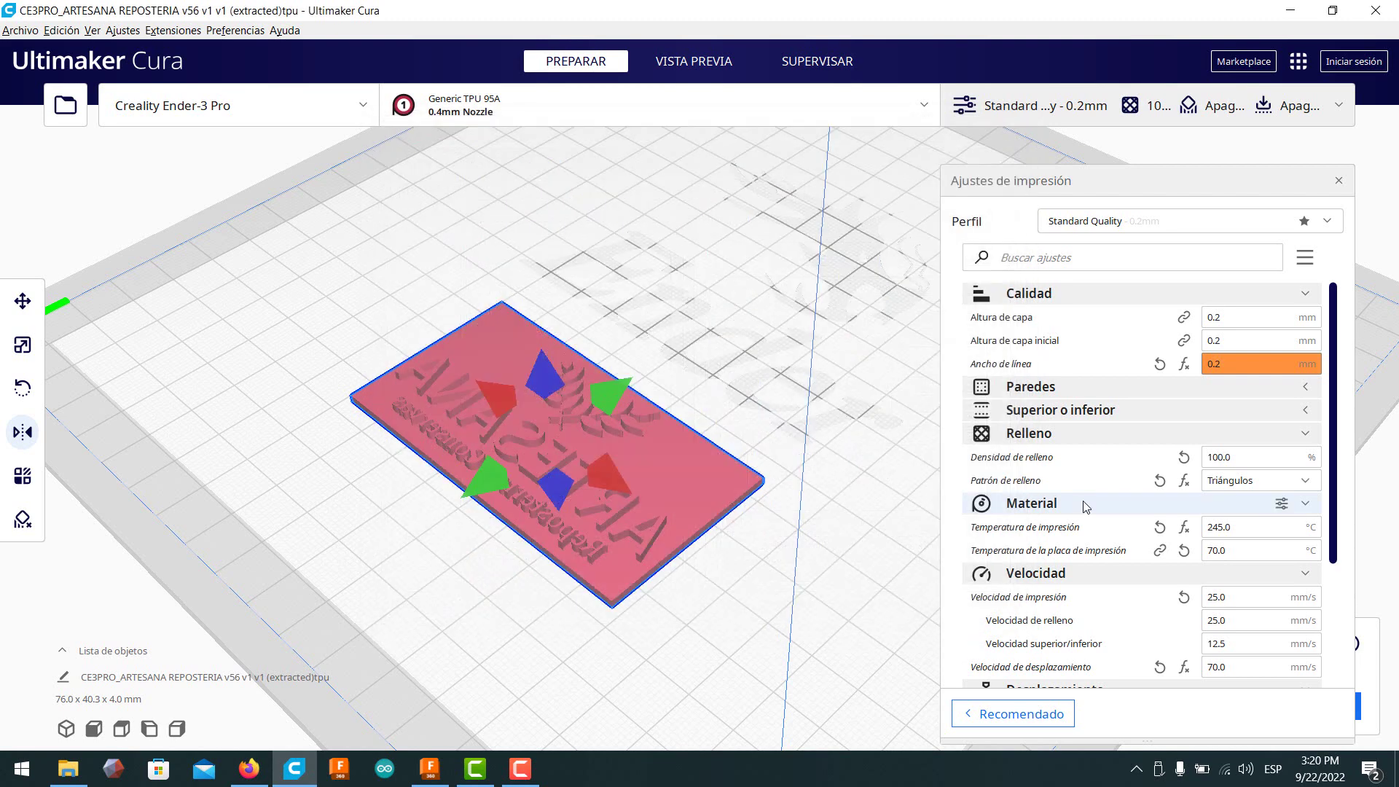
Save the sliced logo plate's G-code to the removable drive and eject the drive safely.
left_click(1013, 710)
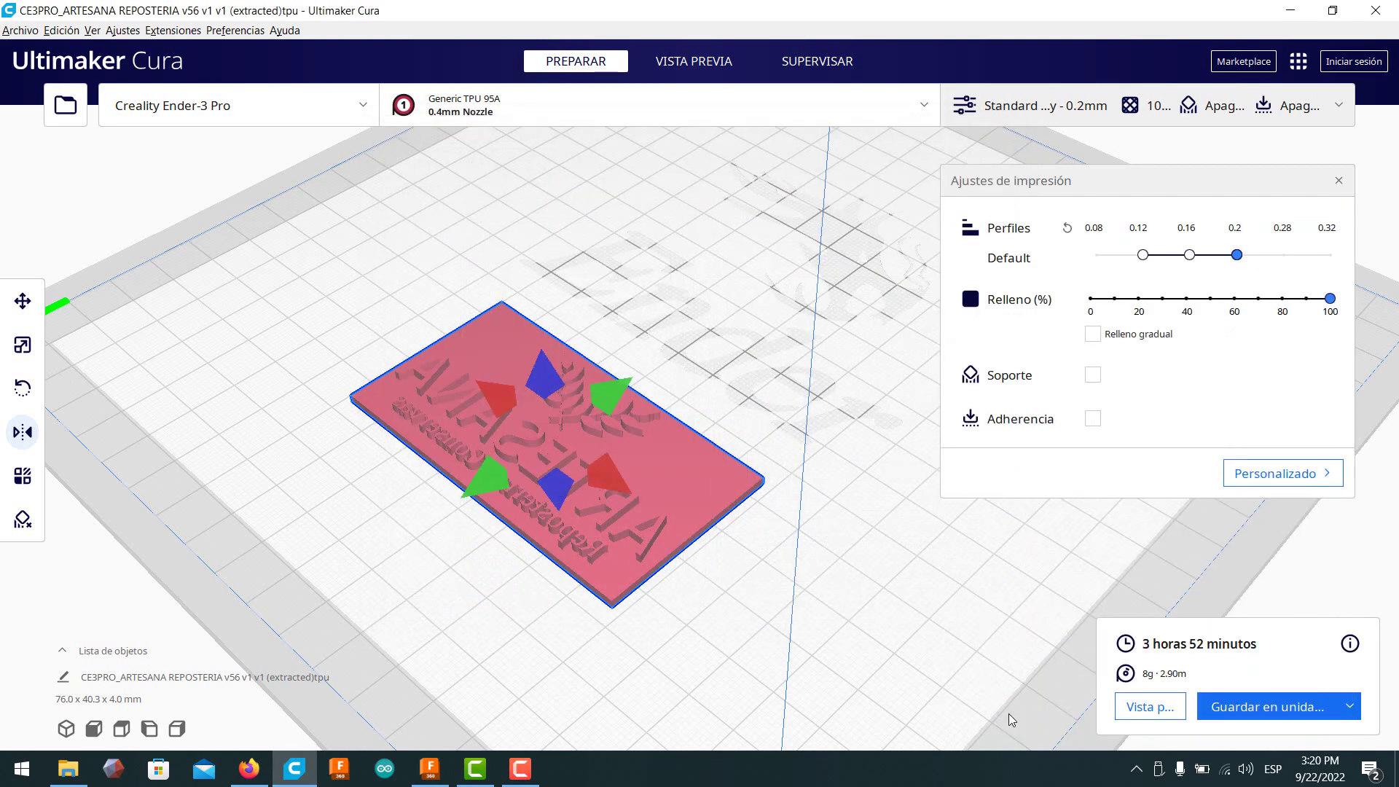
left_click(1290, 712)
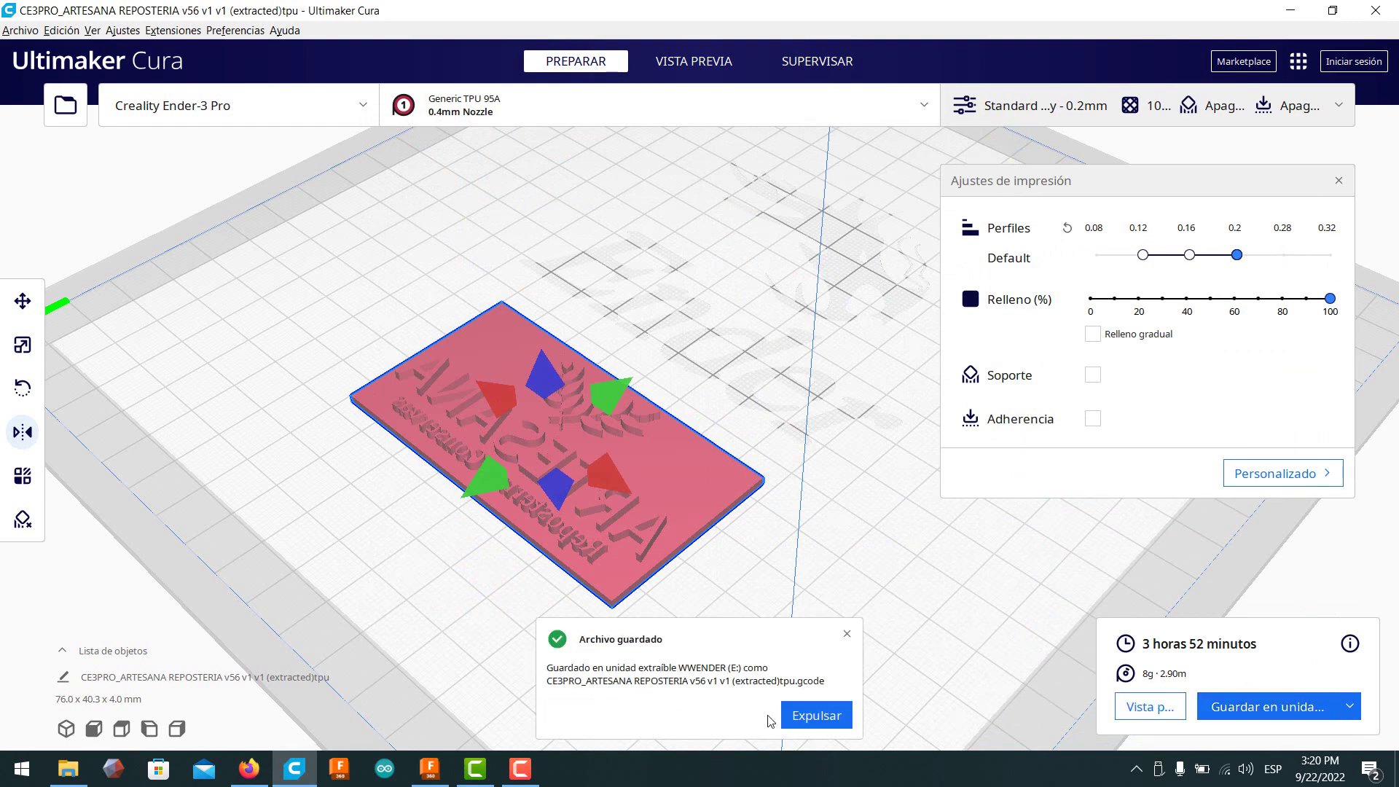
left_click(810, 717)
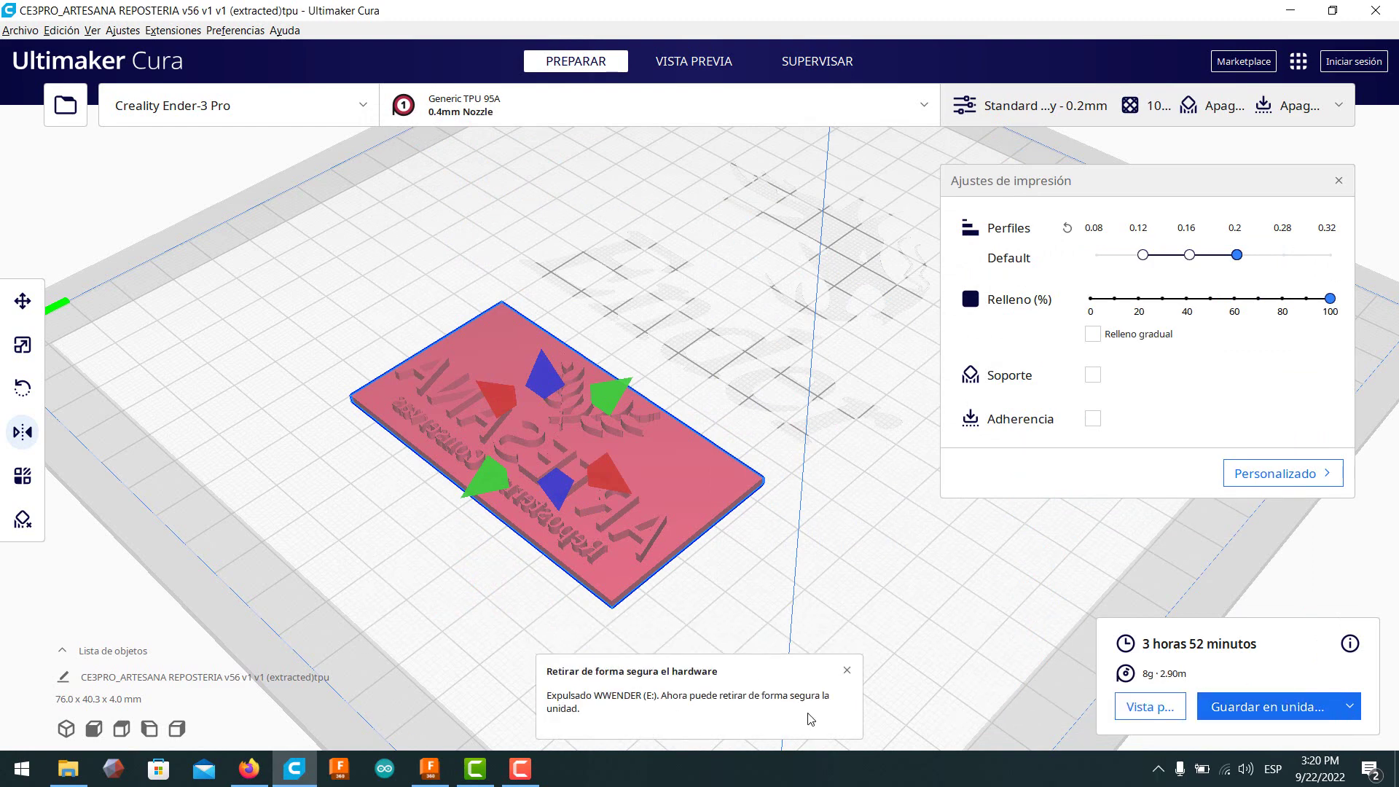
left_click(534, 782)
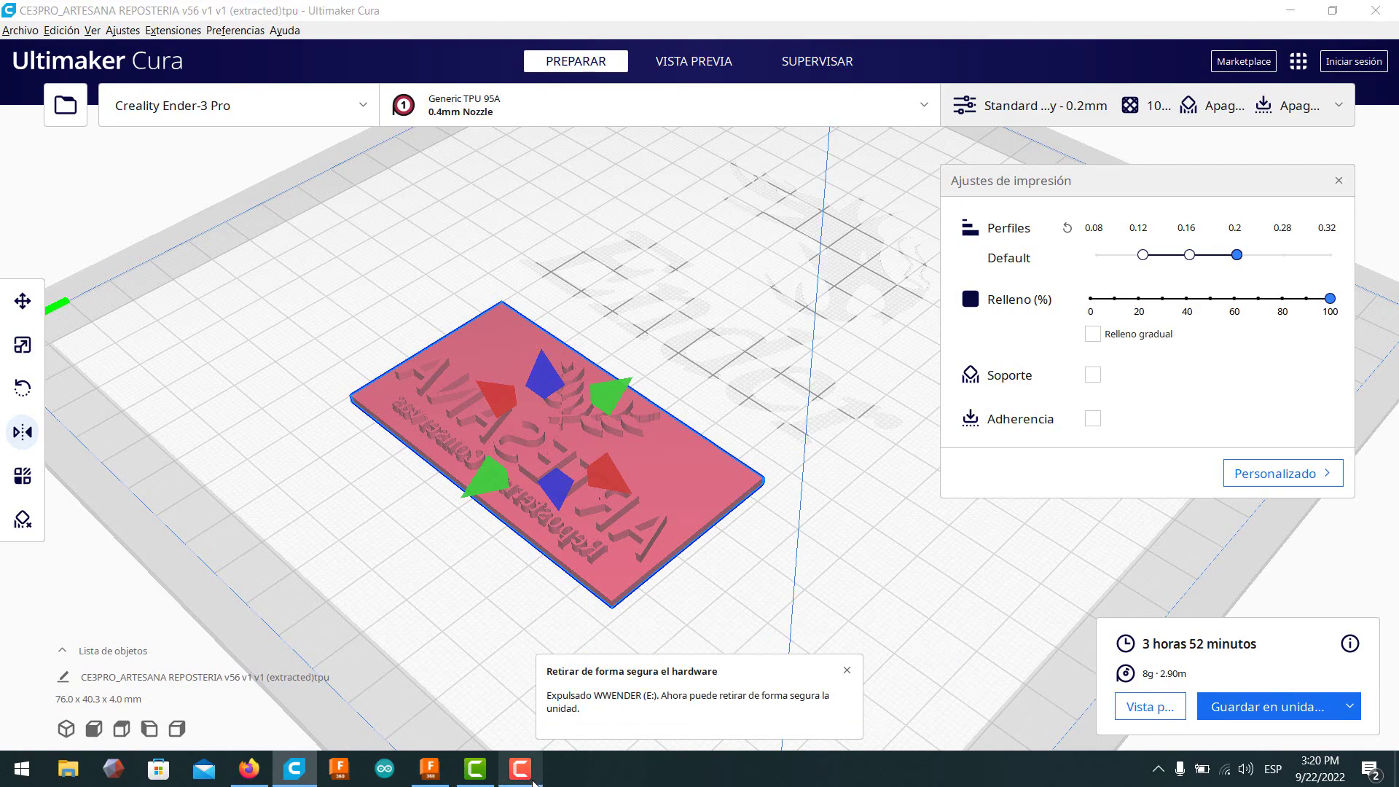